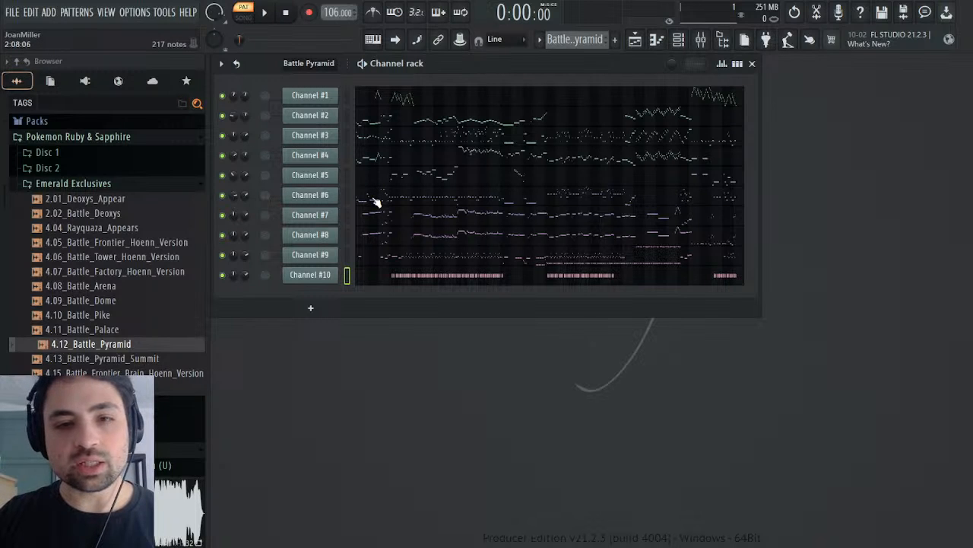
# Step: Inspect Channel #6's MIDI patch and controllers, and start playback of the Battle Pyramid pattern
pyautogui.click(312, 199)
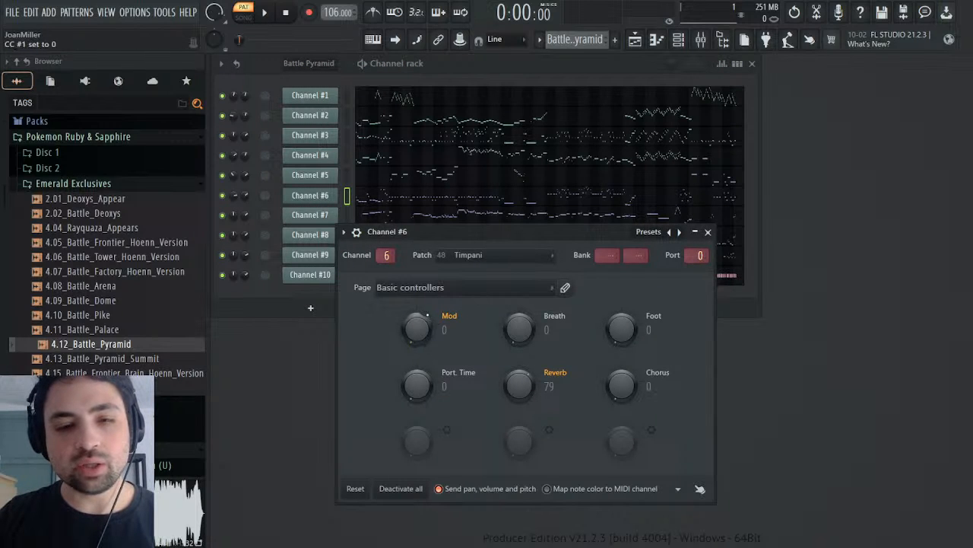
pyautogui.click(708, 232)
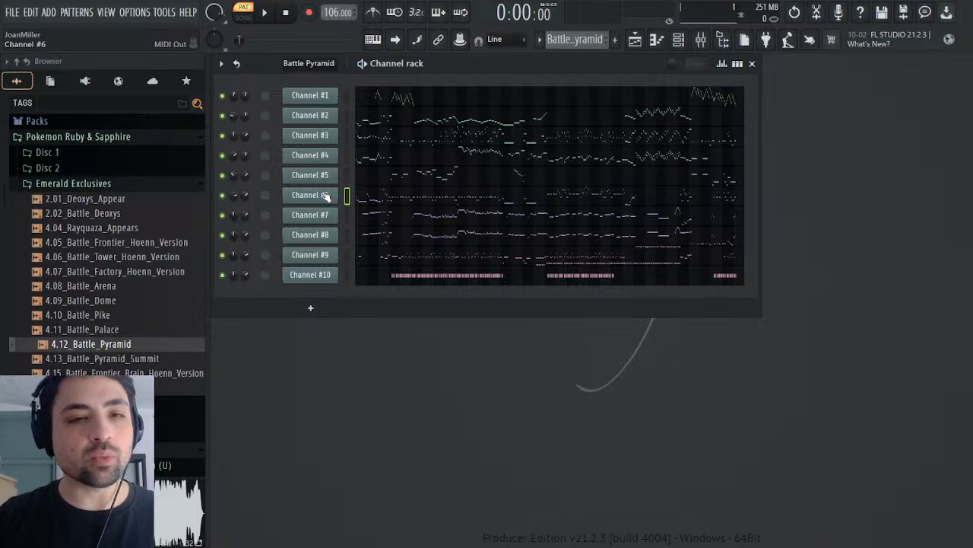
pyautogui.click(264, 13)
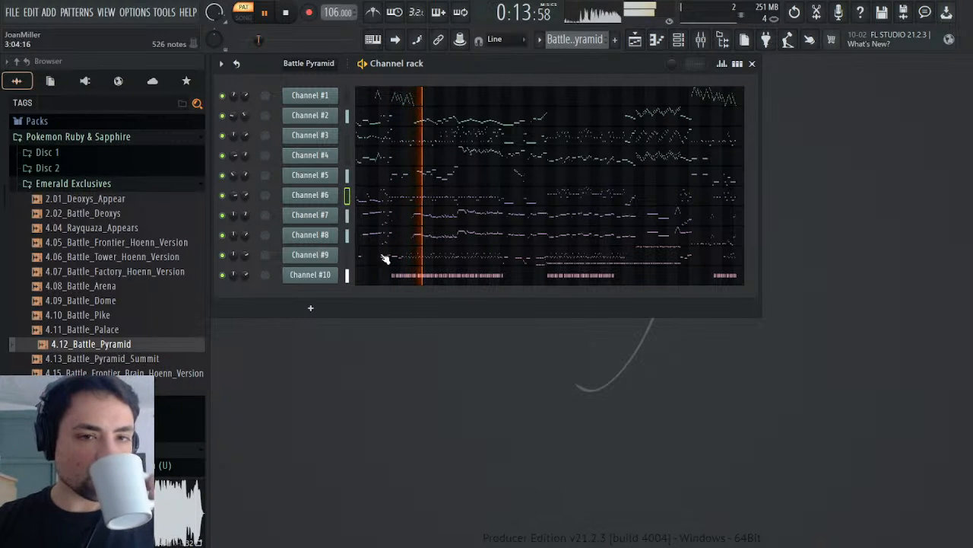
# Step: During playback, inspect the MIDI settings of Channel #9 and Channel #7, and view Channel #9's notes in the piano roll
pyautogui.click(323, 256)
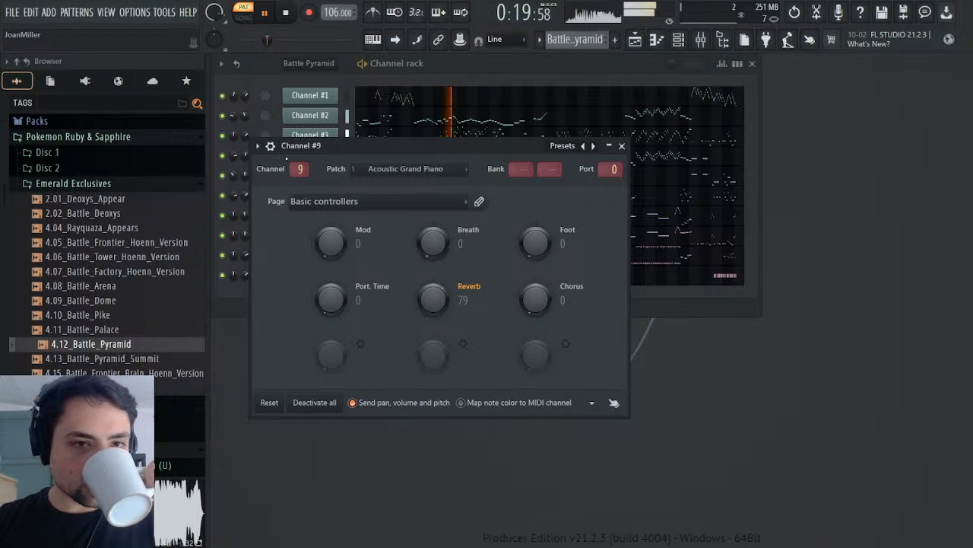
pyautogui.click(259, 145)
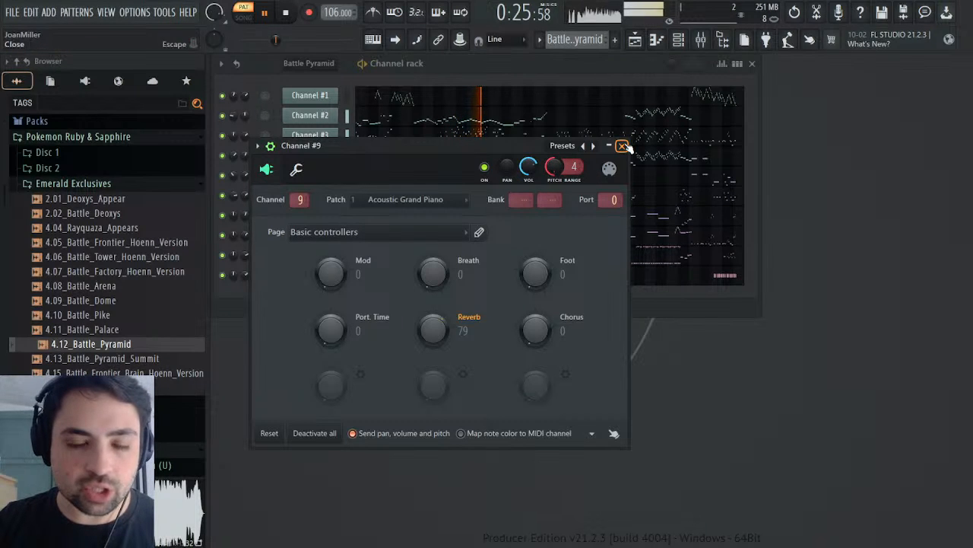
pyautogui.click(621, 145)
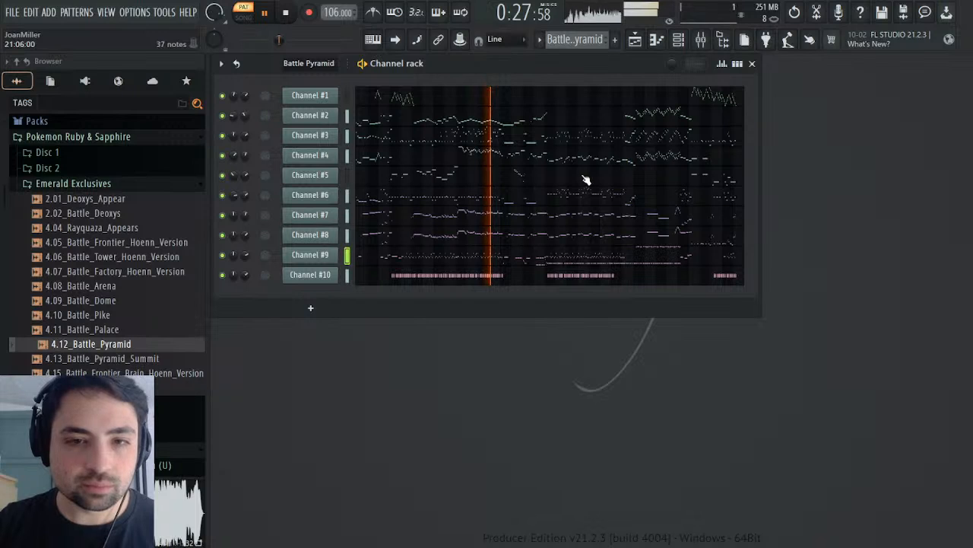
pyautogui.click(311, 216)
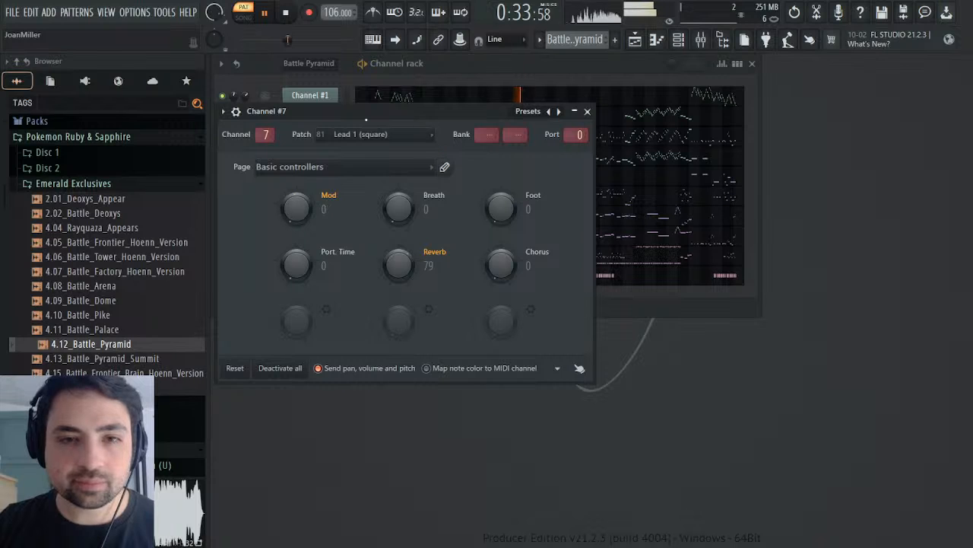
pyautogui.click(587, 111)
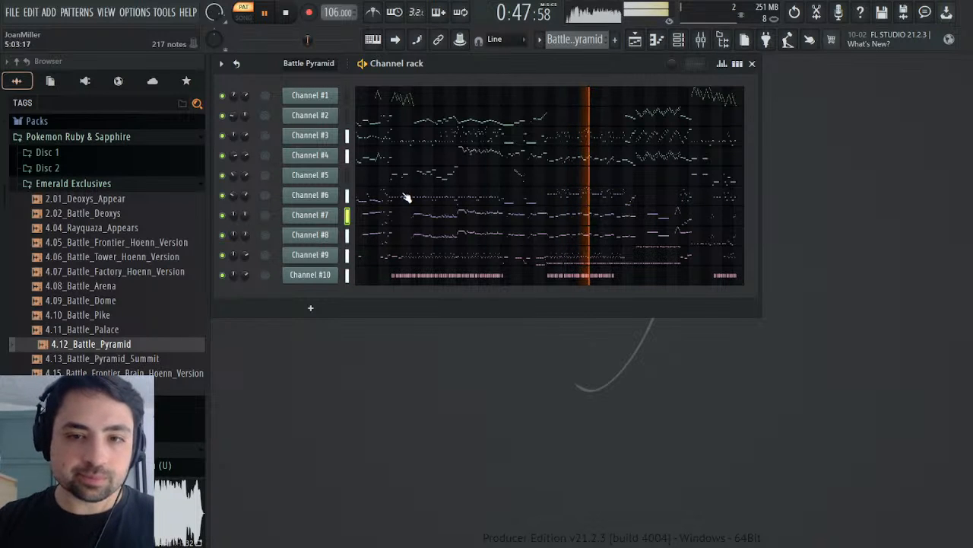
pyautogui.click(513, 258)
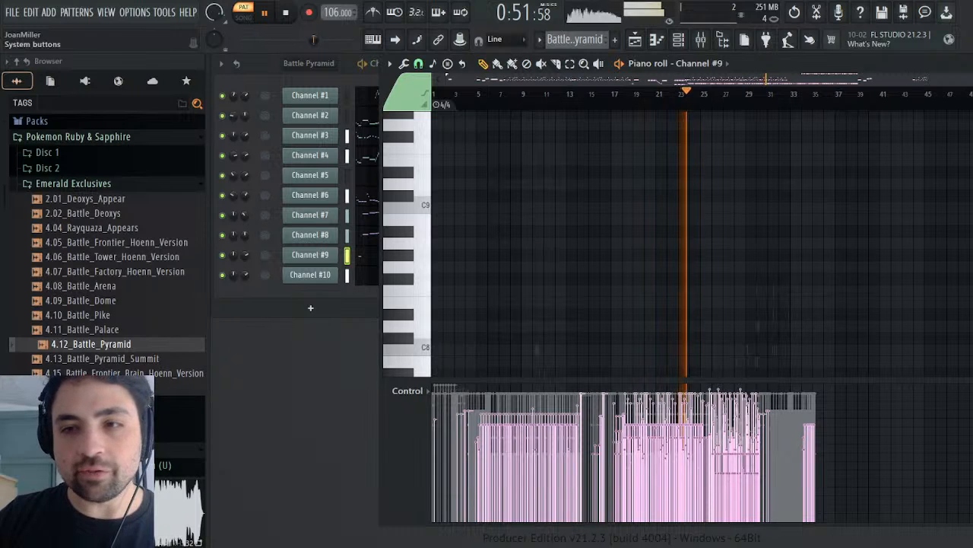
pyautogui.press('F7')
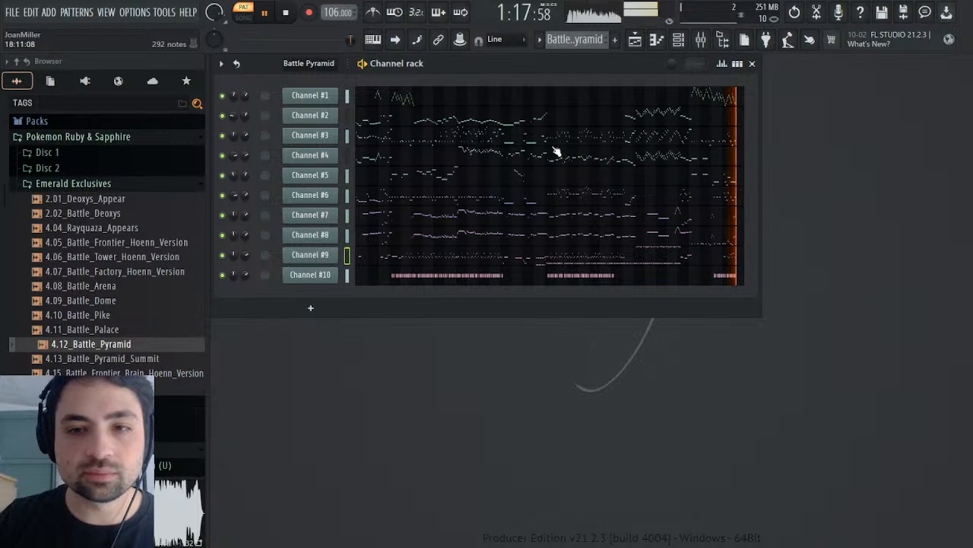
# Step: Stop playback, solo Channel #1 and check which MIDI patch it uses
pyautogui.click(286, 24)
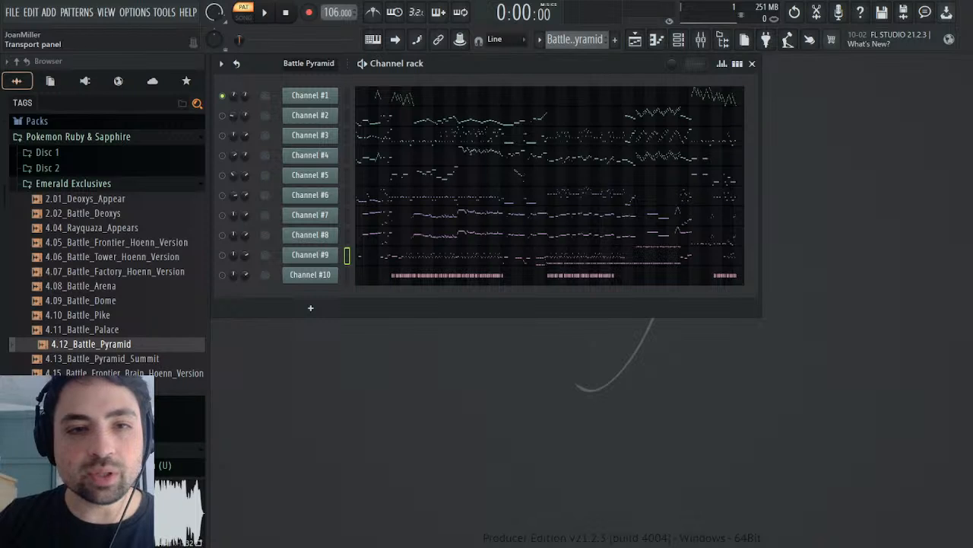
pyautogui.click(317, 97)
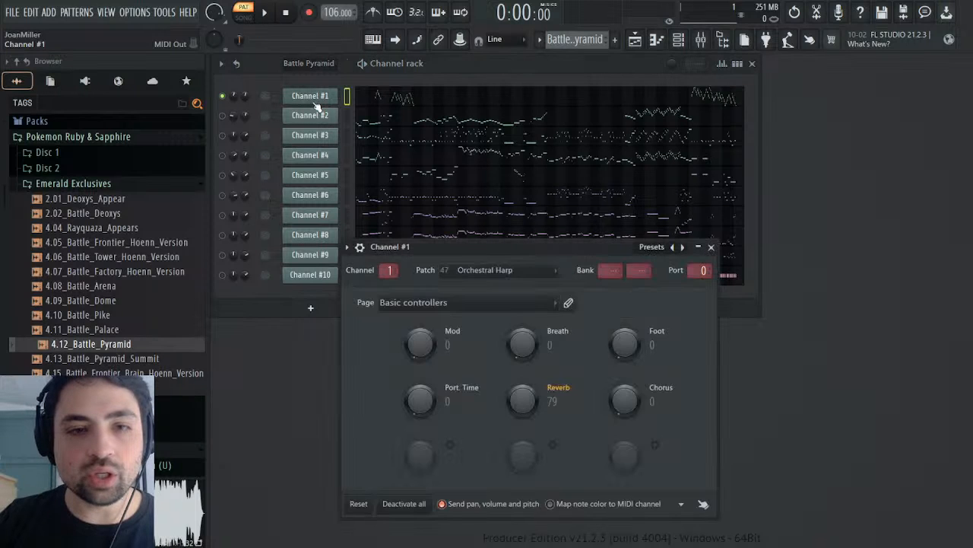
pyautogui.click(315, 99)
# Step: Add the SOUND Canvas VA generator as a new channel directly below Channel #1 and name it Harp
pyautogui.click(84, 81)
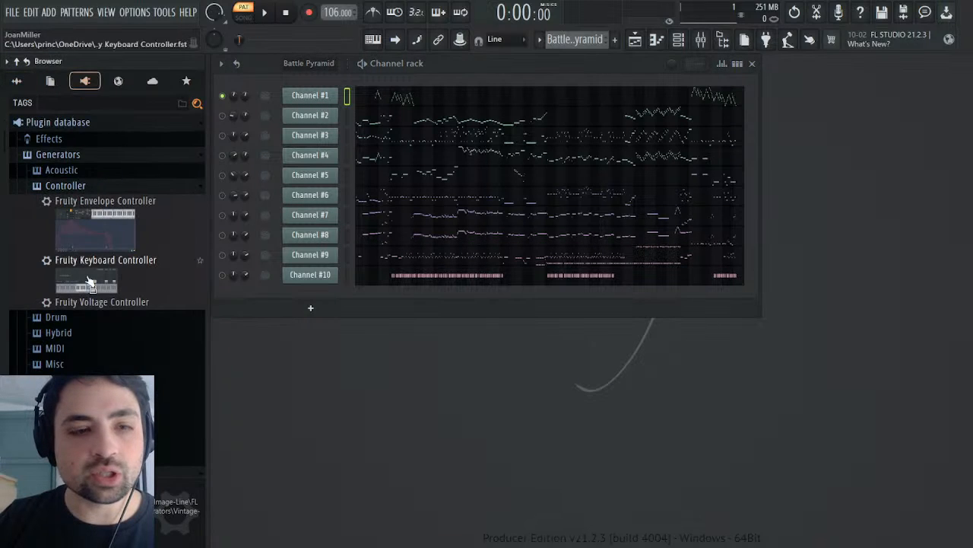
pyautogui.scroll(-8, 91, 229)
pyautogui.moveTo(80, 187); pyautogui.dragTo(333, 107)
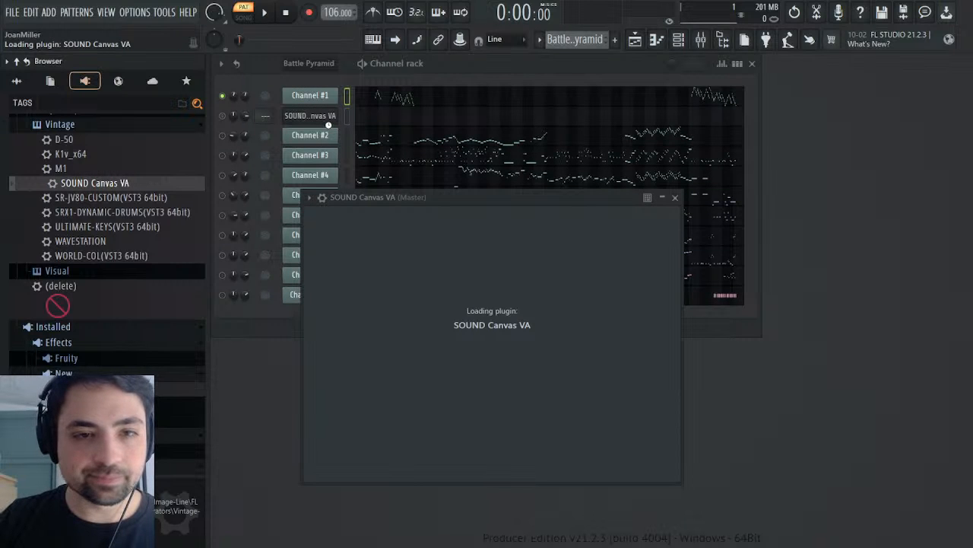
# Step: Copy Channel #1's notes into the Harp channel in a new pattern named Melody
pyautogui.click(348, 136)
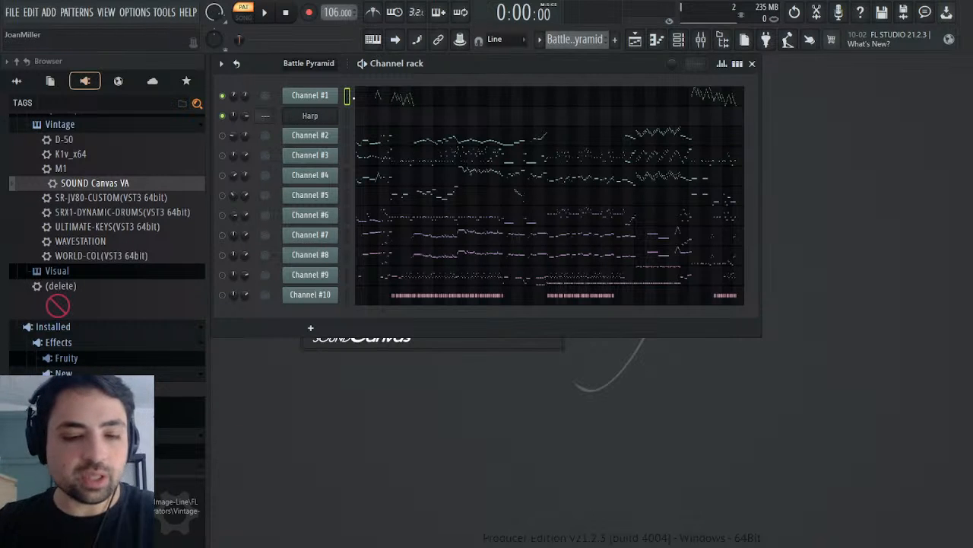
pyautogui.press('F4')
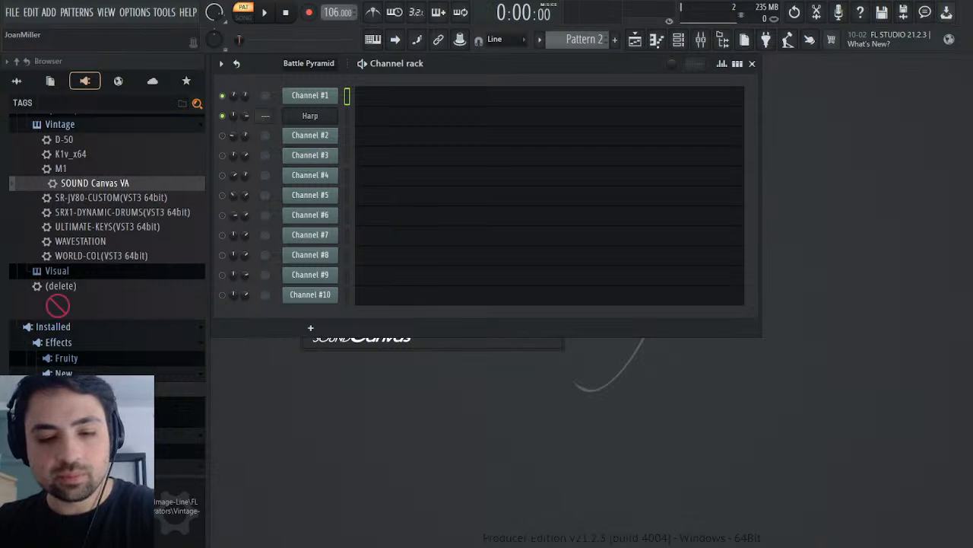
pyautogui.press('Return')
pyautogui.hotkey('ctrl', 'v')
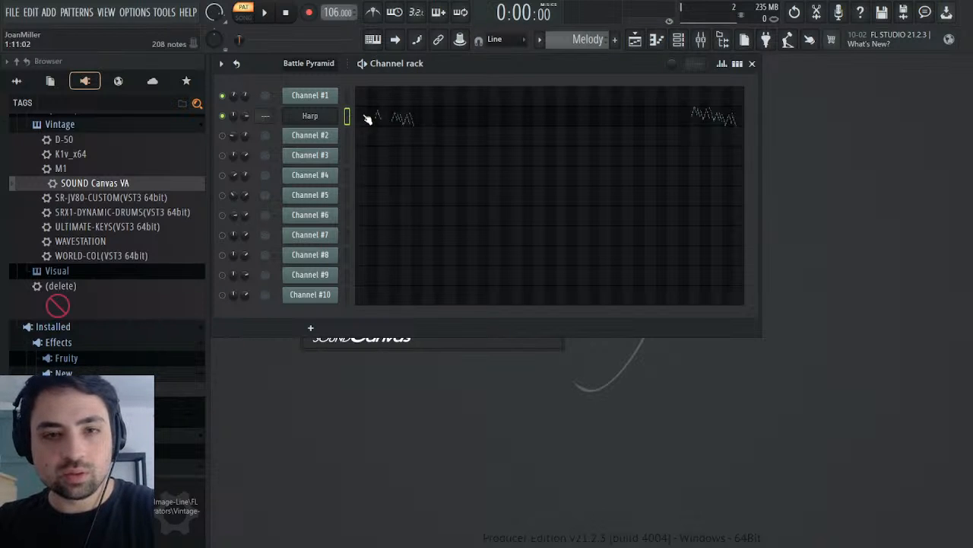
# Step: Set part 01 of the Harp channel's SOUND Canvas to instrument 047 Harp with reverb at 0
pyautogui.click(324, 116)
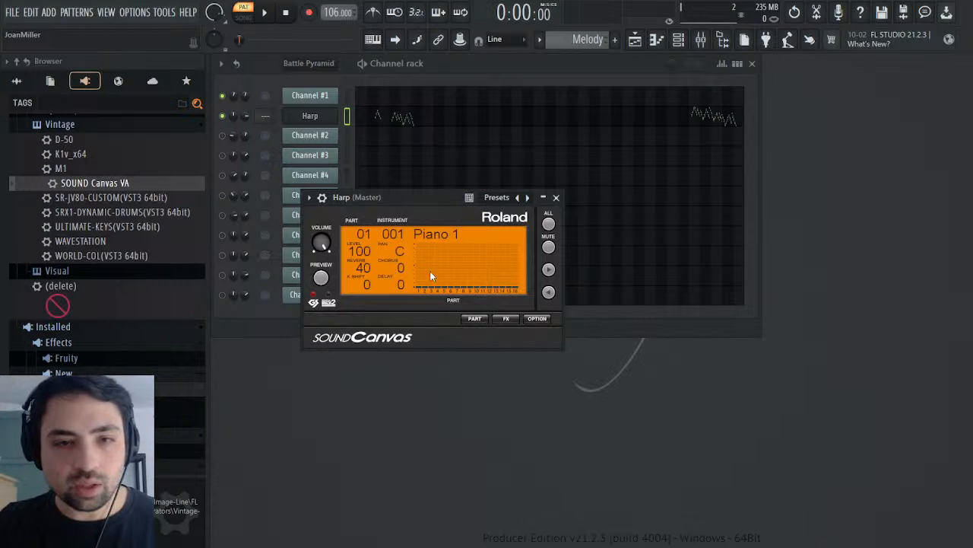
pyautogui.click(321, 197)
pyautogui.click(377, 221)
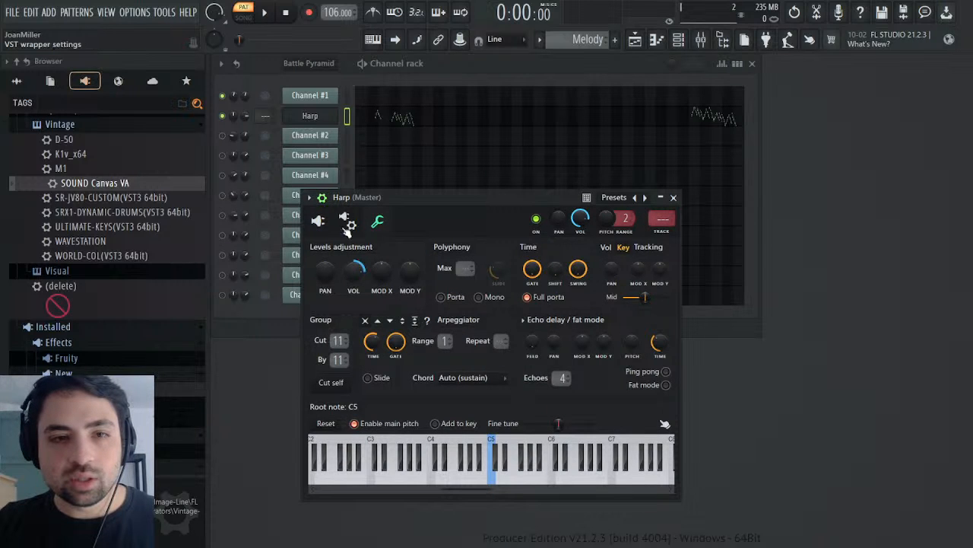
pyautogui.click(318, 222)
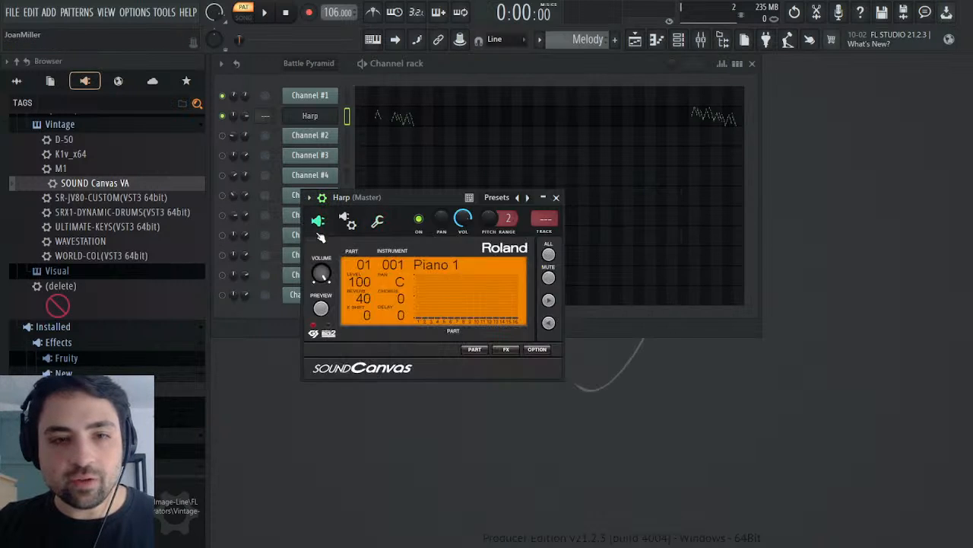
pyautogui.click(476, 350)
pyautogui.click(524, 389)
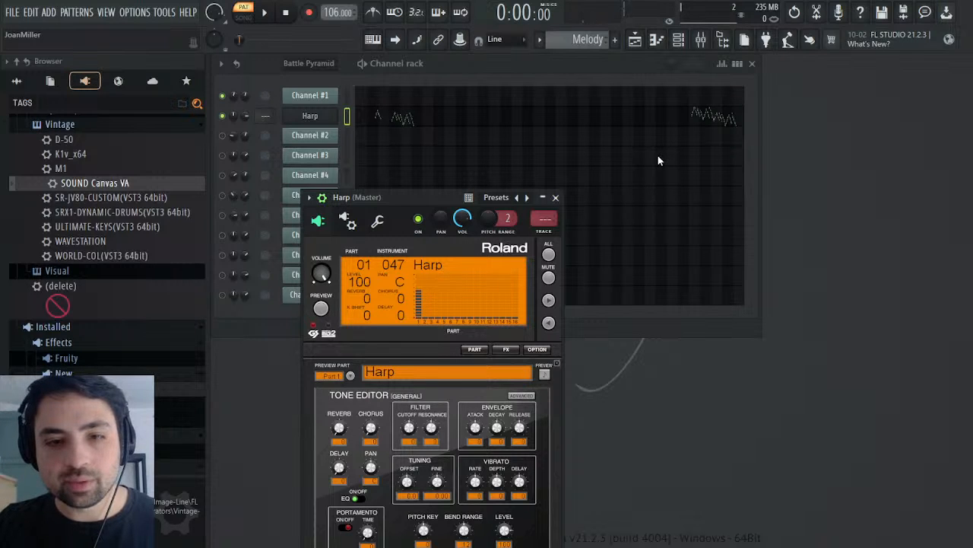
# Step: Play the Melody pattern, examine Channel #1's panning events in the Battle Pyramid pattern, and return to Melody
pyautogui.click(265, 13)
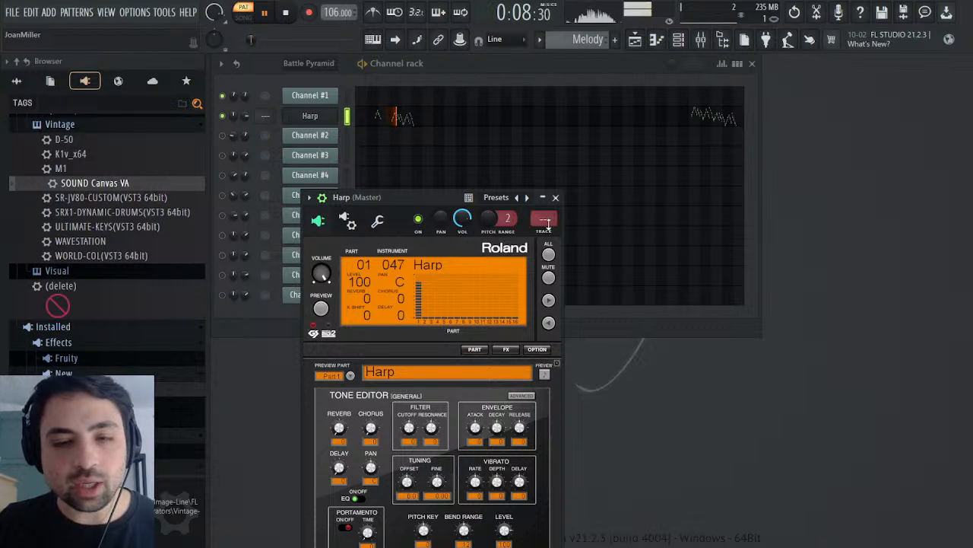
pyautogui.scroll(1, 582, 41)
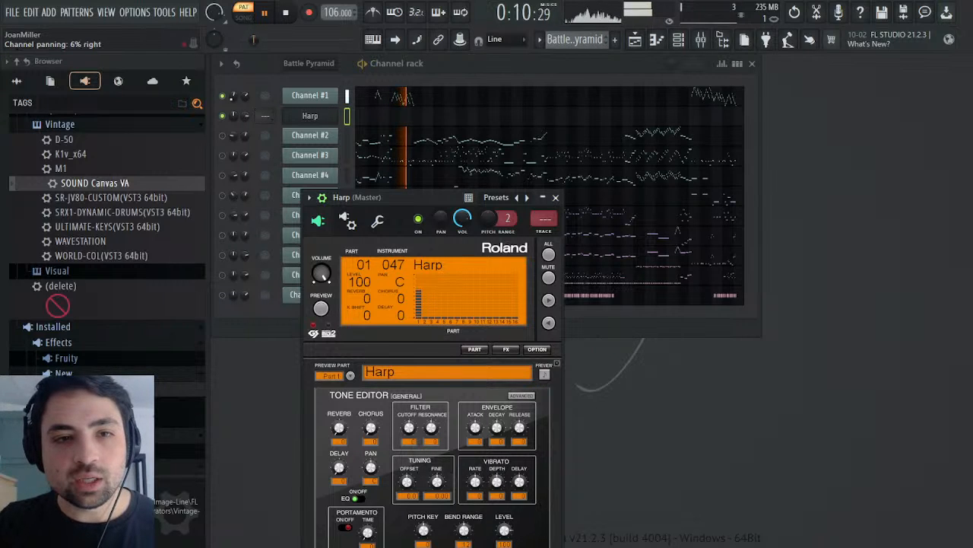
pyautogui.click(235, 96)
pyautogui.click(270, 128)
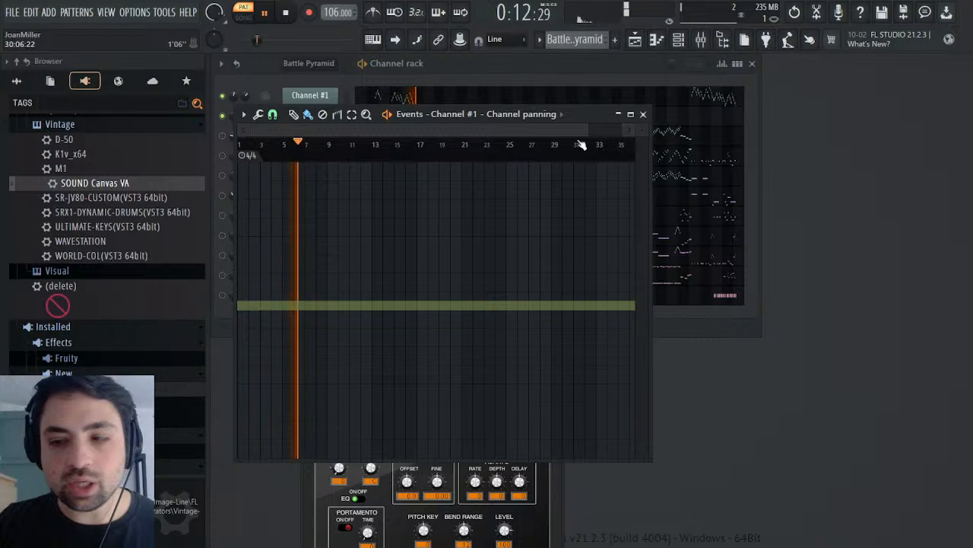
pyautogui.click(644, 114)
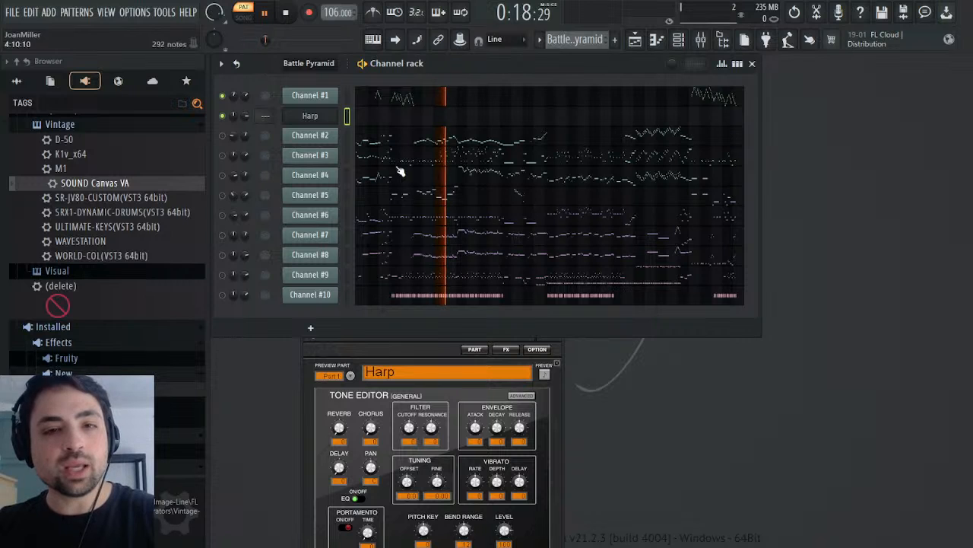
pyautogui.press('KP_Add')
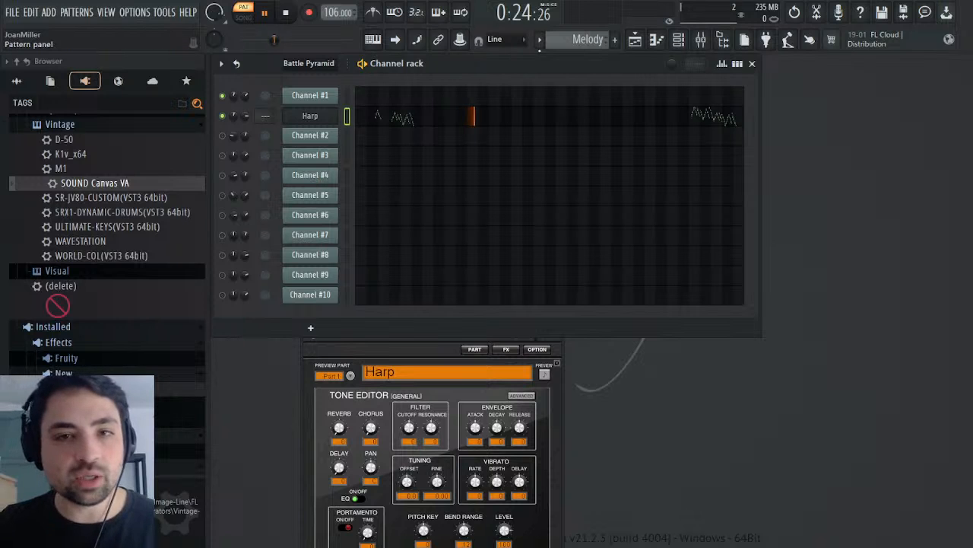
# Step: Examine and copy Channel #1's volume events in the Battle Pyramid pattern, auditioning from several positions and stopping playback
pyautogui.scroll(1, 567, 40)
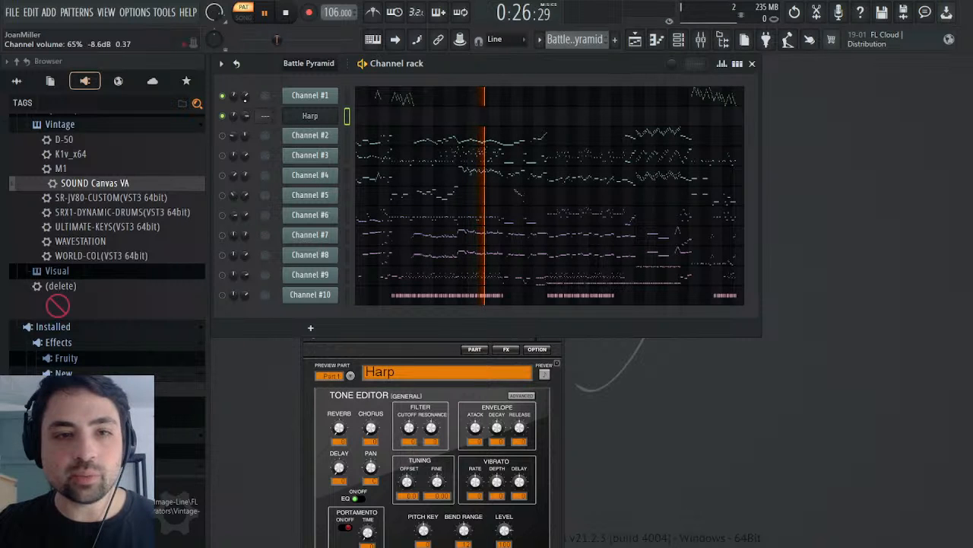
pyautogui.rightClick(262, 131)
pyautogui.click(304, 179)
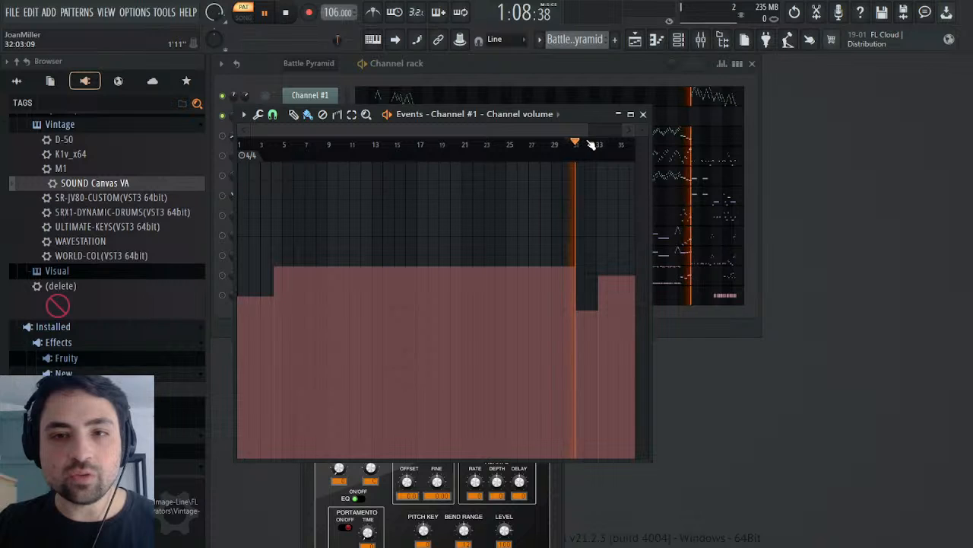
pyautogui.click(262, 150)
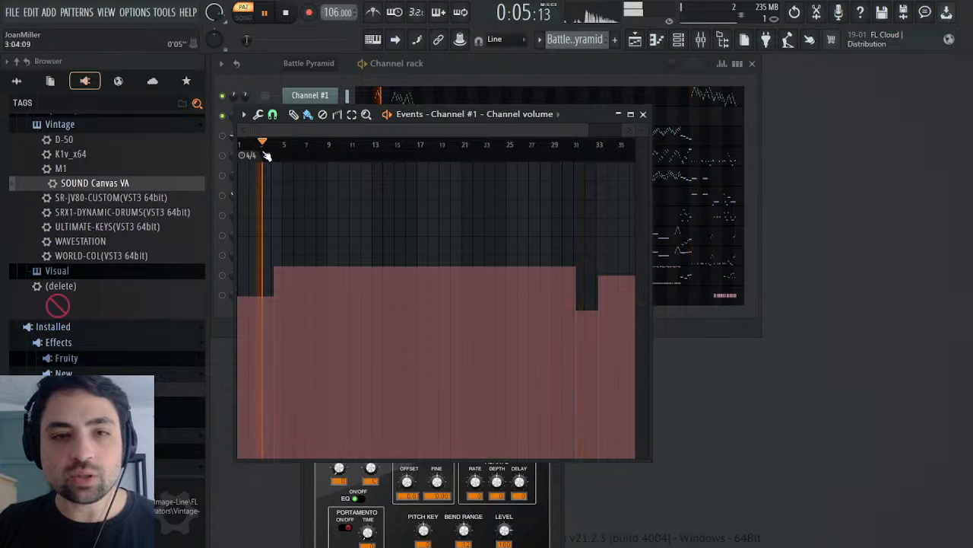
pyautogui.click(245, 151)
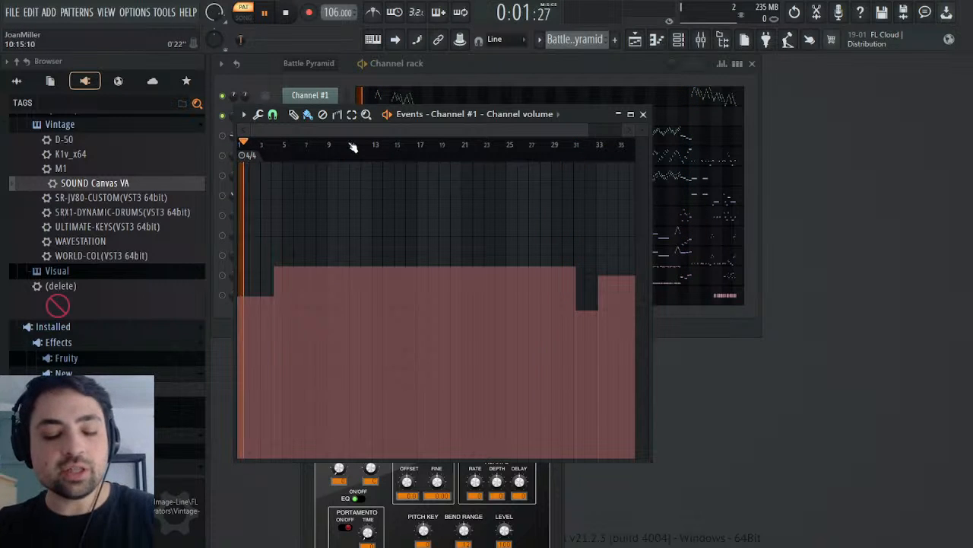
pyautogui.press('space')
pyautogui.click(643, 114)
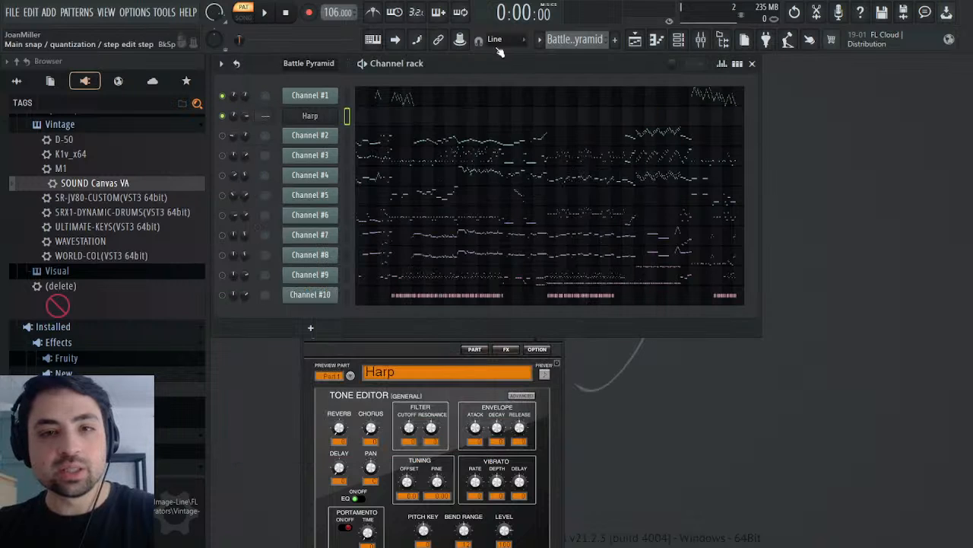
# Step: Paste the copied volume events into the Harp channel's volume events in the Melody pattern, and delete them again
pyautogui.scroll(-1, 593, 40)
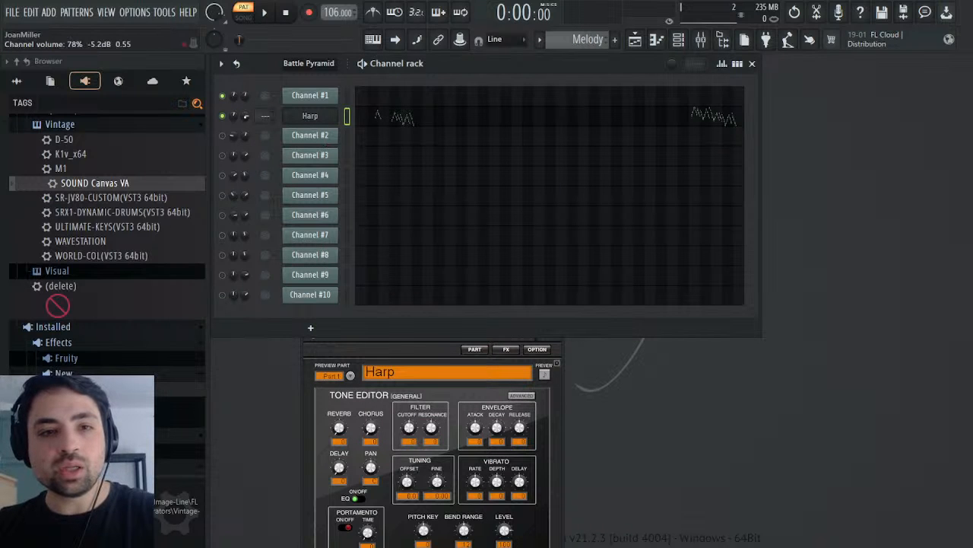
pyautogui.click(274, 149)
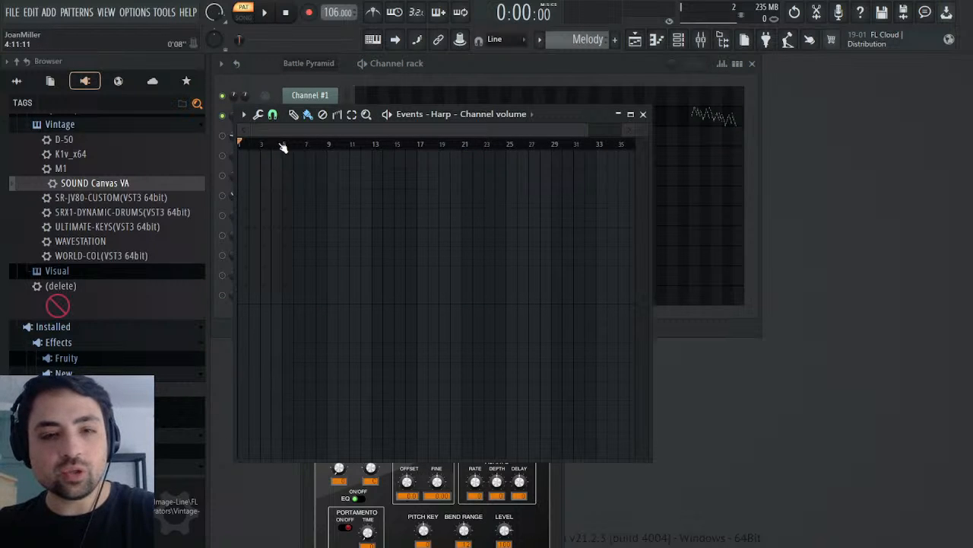
pyautogui.hotkey('ctrl', 'v')
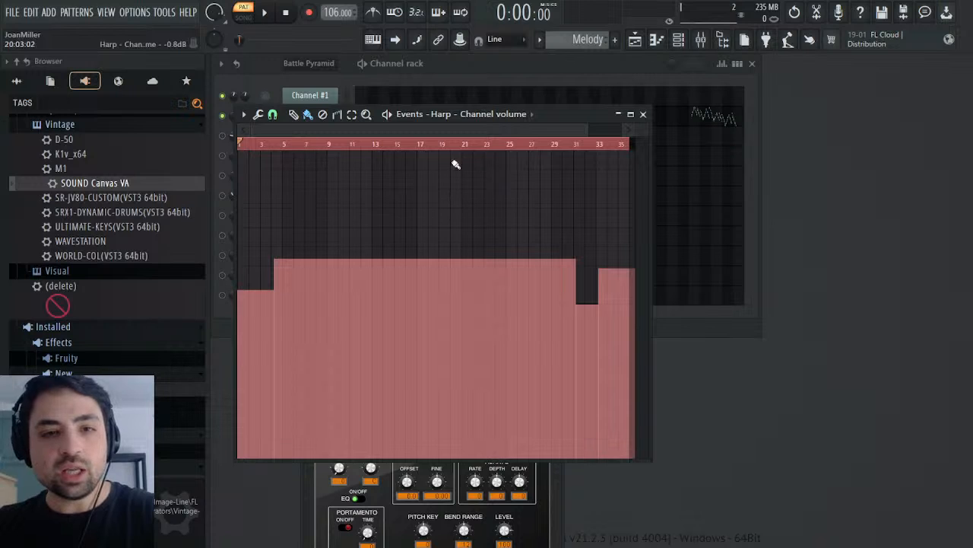
pyautogui.click(481, 146)
pyautogui.press('Delete')
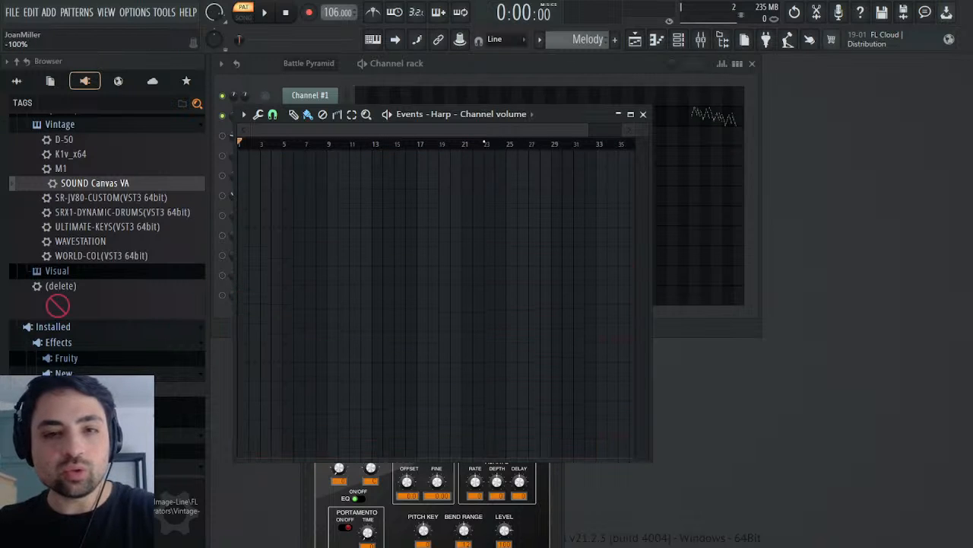
# Step: Restore the deleted volume events in the Harp channel's volume events, close the event editor and play the Melody pattern
pyautogui.hotkey('ctrl', 'z')
pyautogui.moveTo(540, 260); pyautogui.dragTo(540, 228)
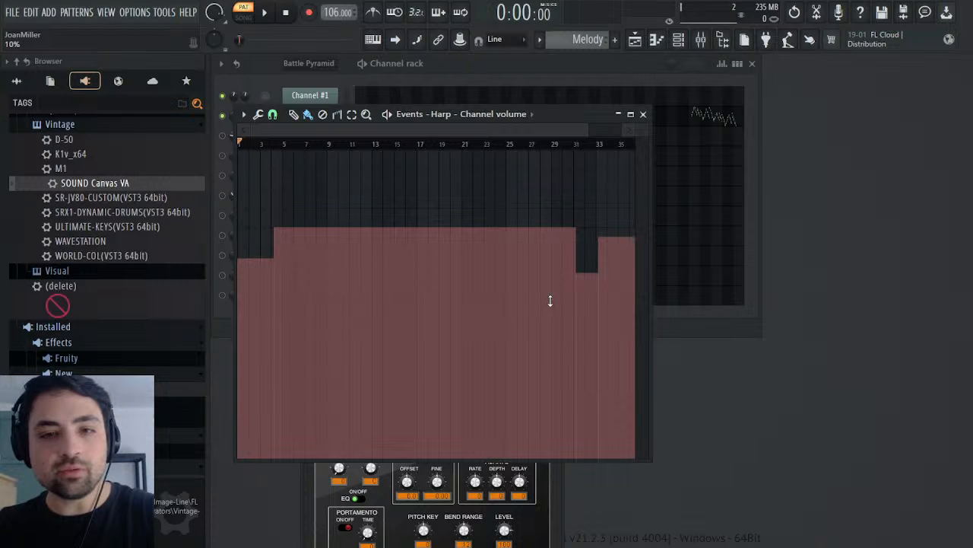
pyautogui.click(643, 114)
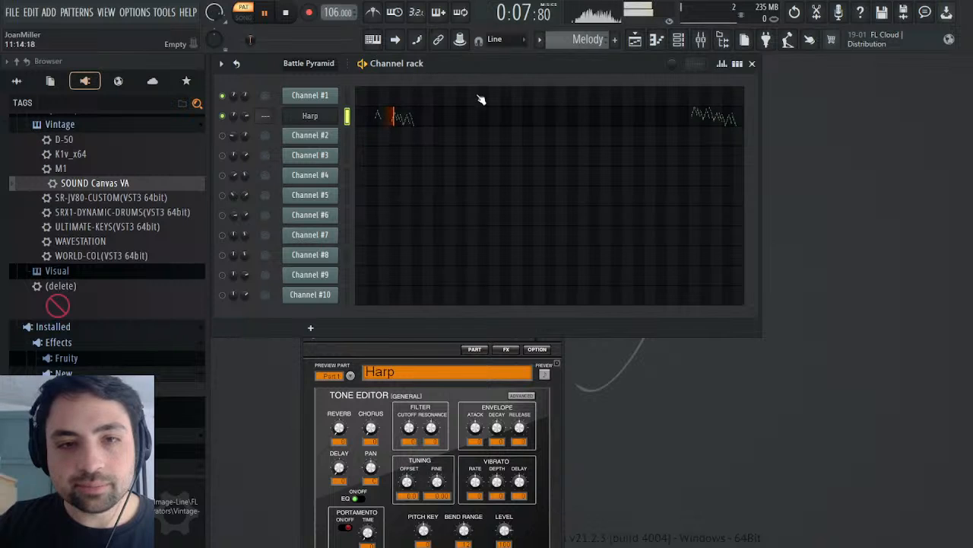
pyautogui.press('space')
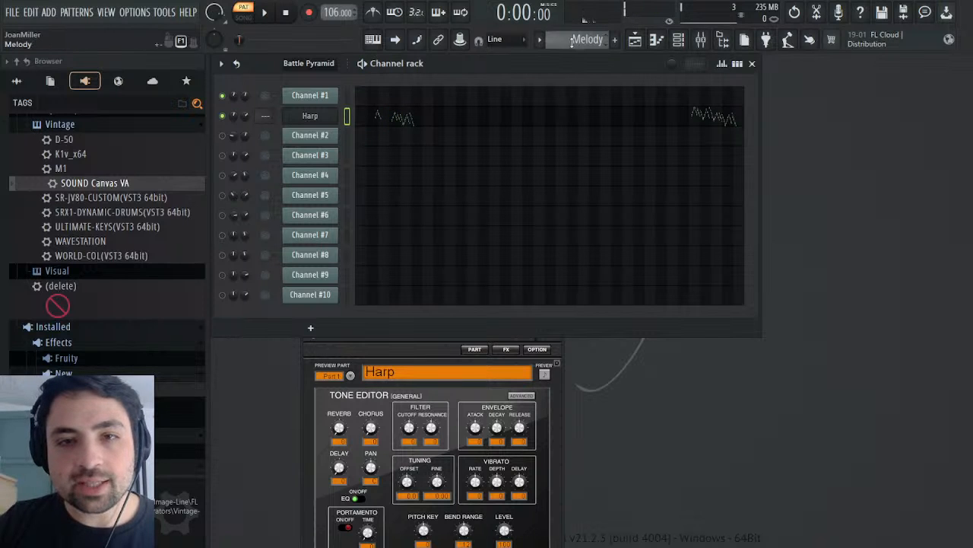
# Step: In the Battle Pyramid pattern, mute Channel #1, enable Channel #2 and start playback
pyautogui.scroll(1, 585, 43)
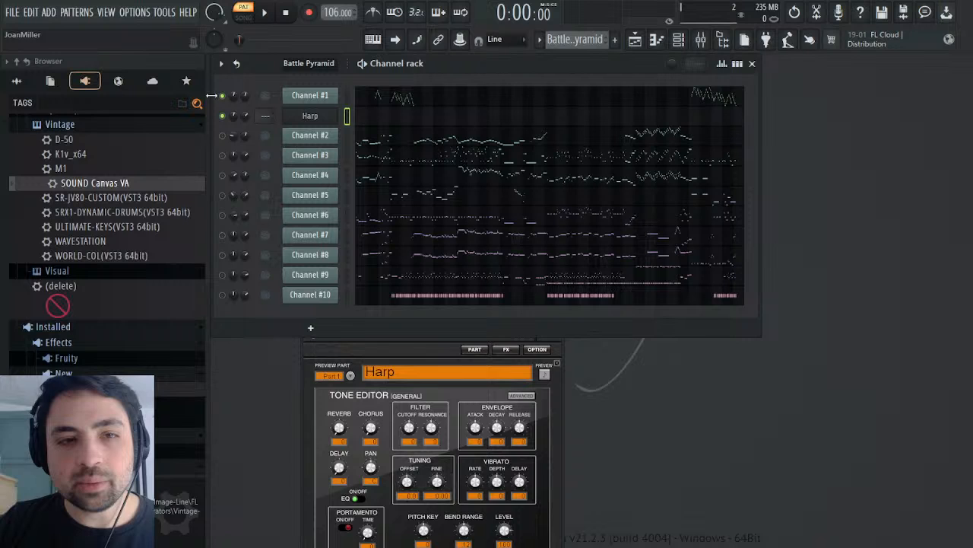
pyautogui.click(313, 99)
pyautogui.click(313, 99)
pyautogui.click(223, 95)
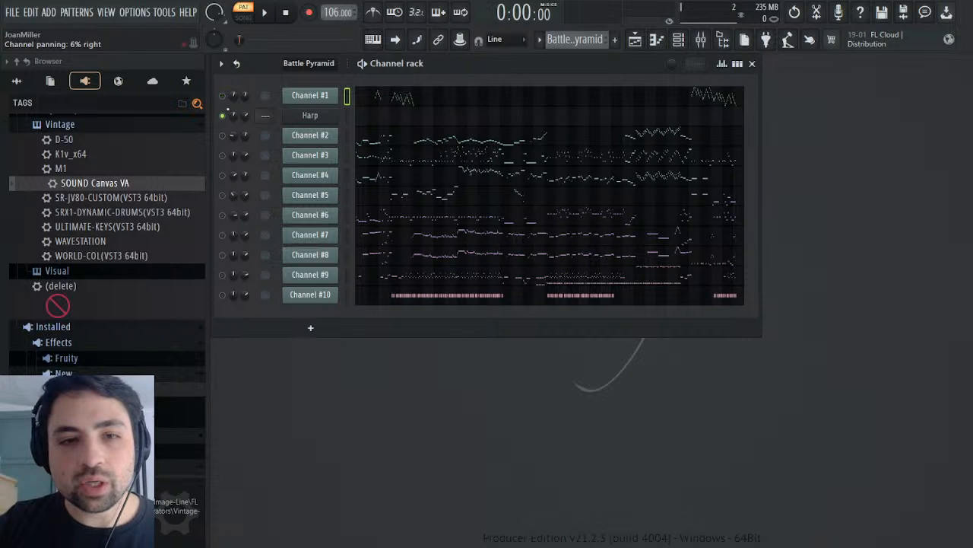
pyautogui.click(222, 134)
pyautogui.press('space')
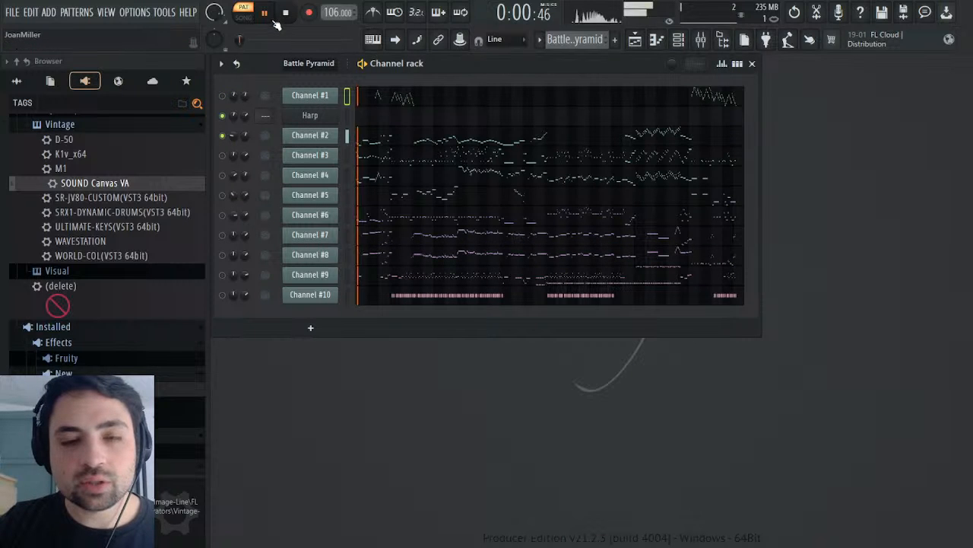
pyautogui.click(310, 135)
pyautogui.click(310, 135)
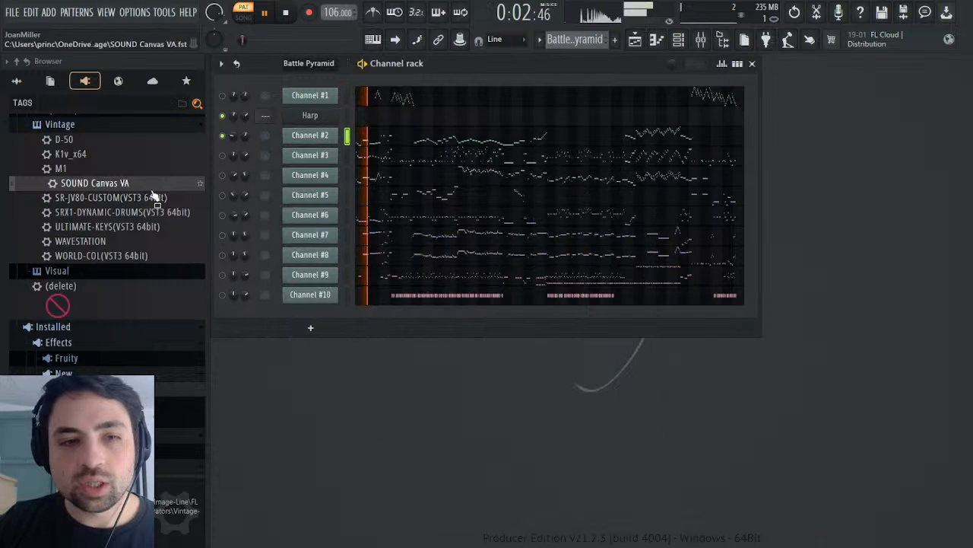
# Step: Clone the Harp channel, rename the copy Strings, and move it directly below Channel #2
pyautogui.click(323, 117)
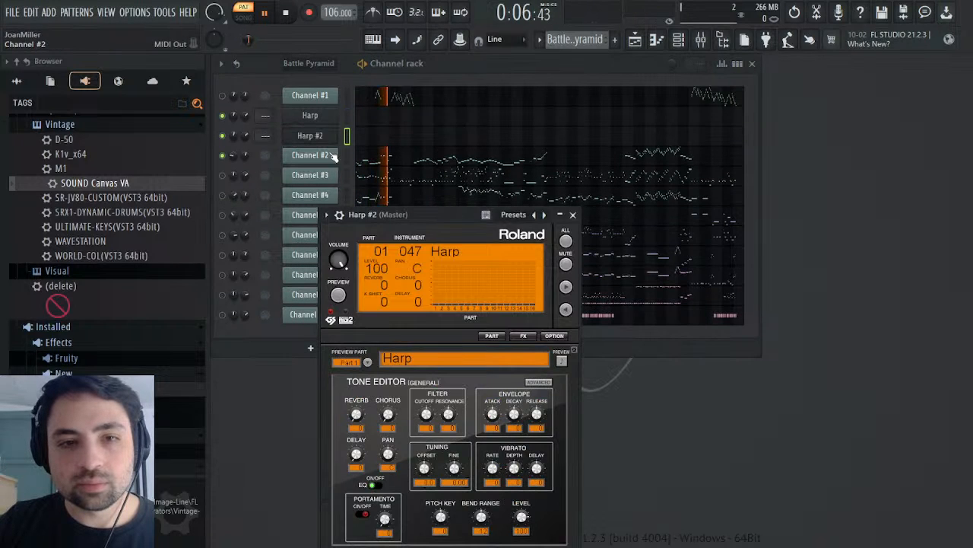
pyautogui.click(323, 135)
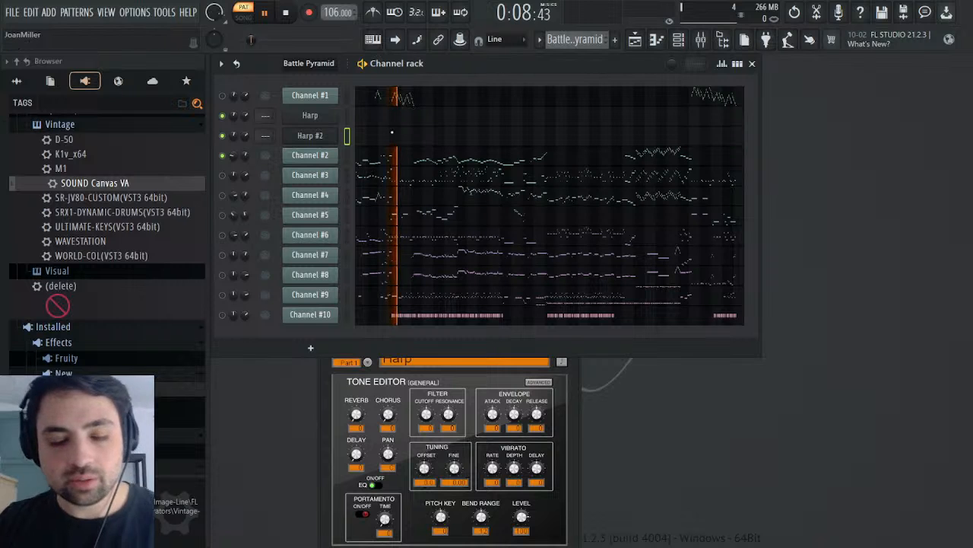
pyautogui.write('Strings')
pyautogui.press('Return')
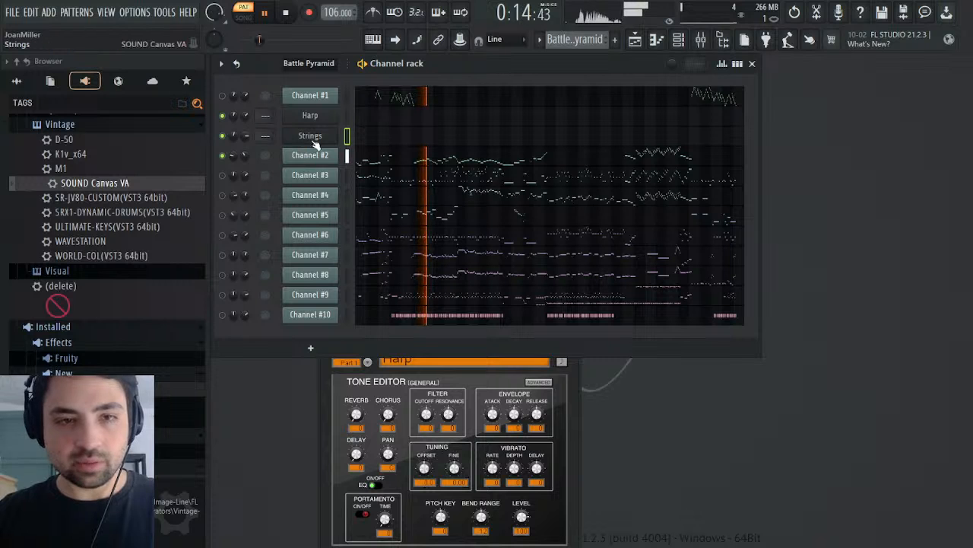
pyautogui.hotkey('alt', 'Down')
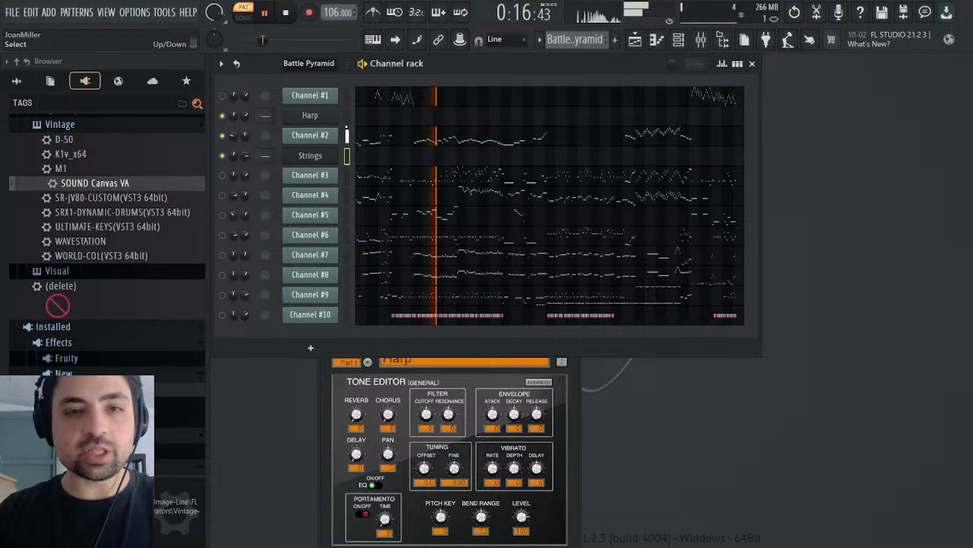
# Step: Set the Strings channel to instrument 049 Strings, and clone it as a French Horns channel using instrument 061 French Horns
pyautogui.click(320, 161)
pyautogui.click(320, 160)
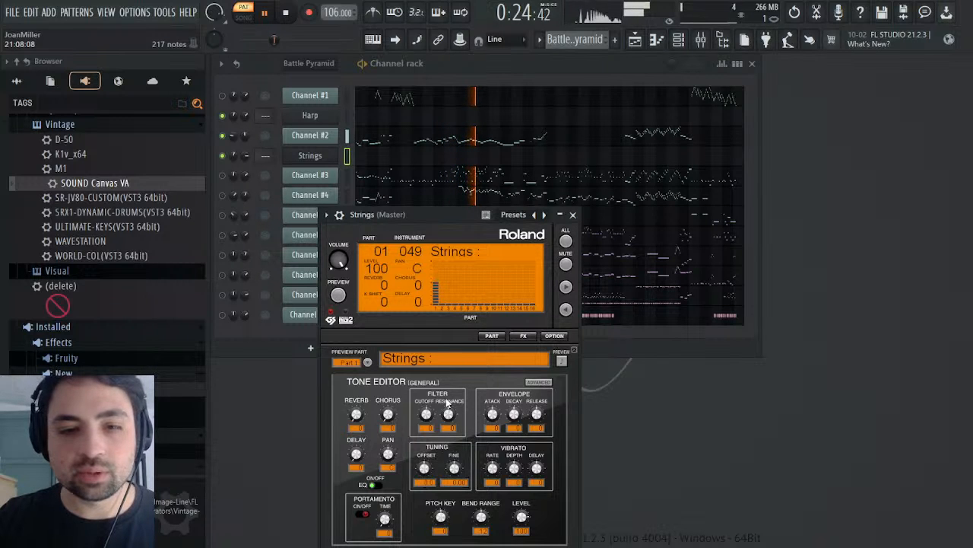
pyautogui.click(573, 215)
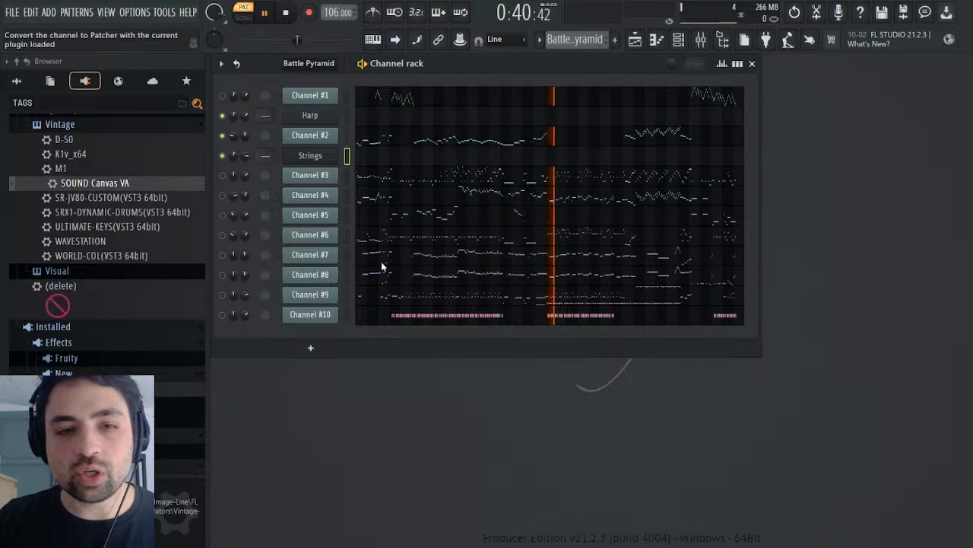
pyautogui.moveTo(381, 261); pyautogui.dragTo(386, 272)
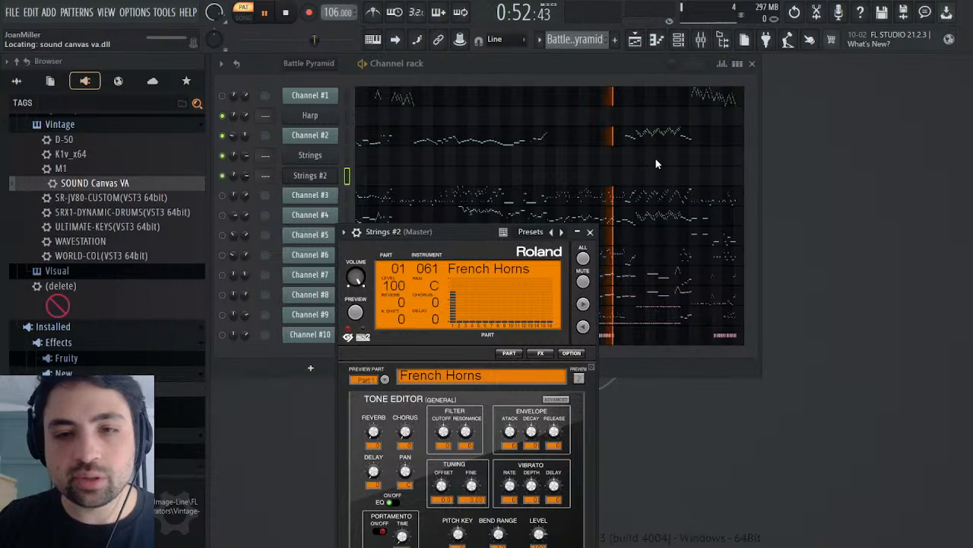
pyautogui.click(591, 232)
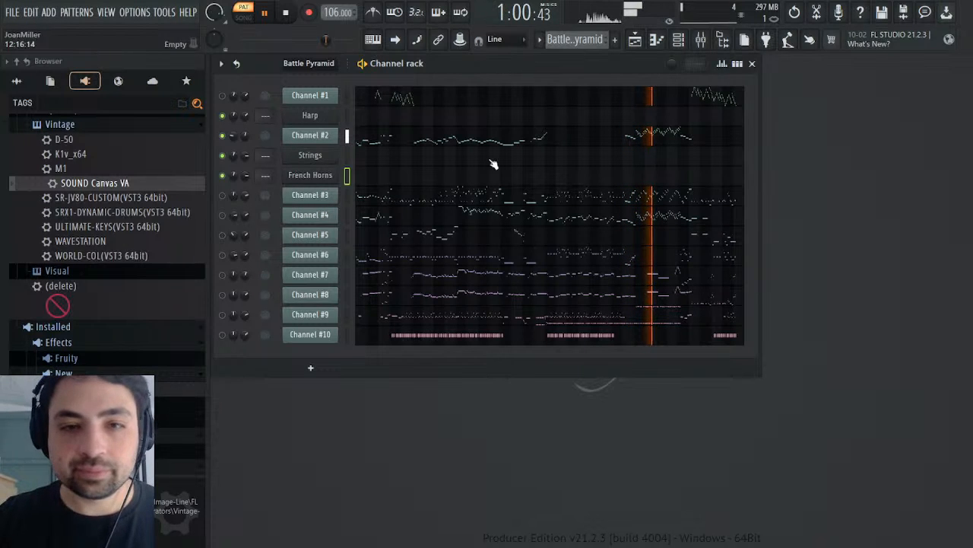
# Step: Examine Channel #2's notes in the piano roll, auditioning around bars 30 to 31 and bars 16 to 18
pyautogui.click(515, 146)
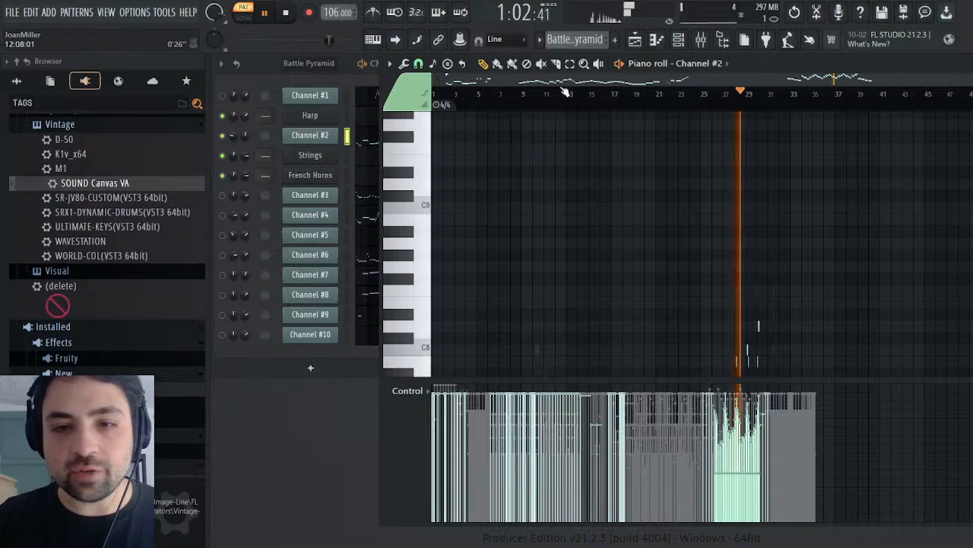
pyautogui.scroll(-3, 615, 132)
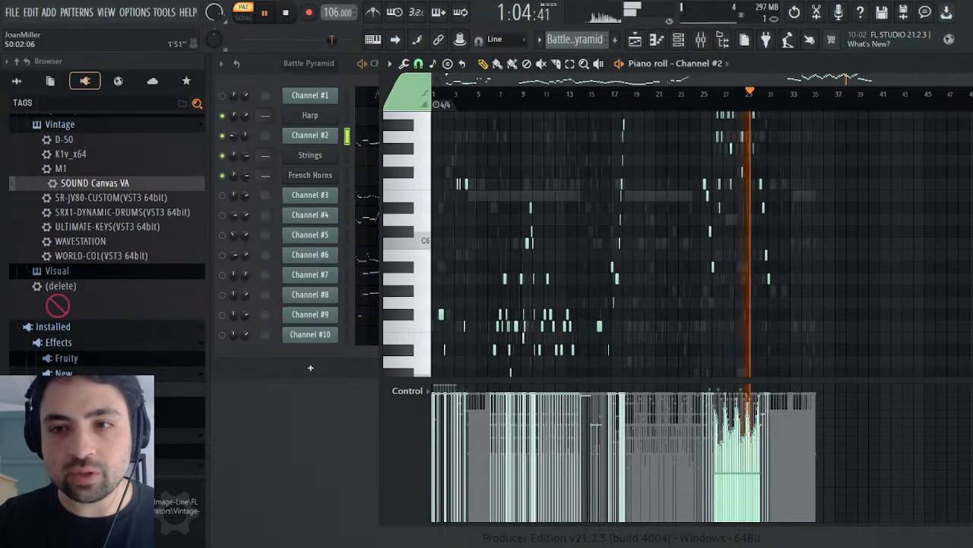
pyautogui.moveTo(972, 79); pyautogui.dragTo(730, 85)
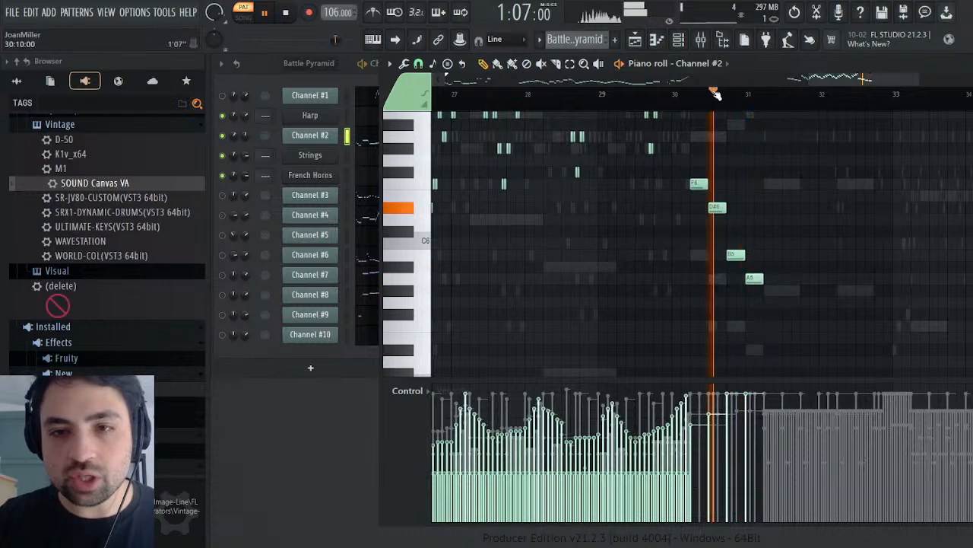
pyautogui.moveTo(876, 80); pyautogui.dragTo(695, 80)
pyautogui.click(563, 108)
pyautogui.click(458, 95)
pyautogui.click(543, 95)
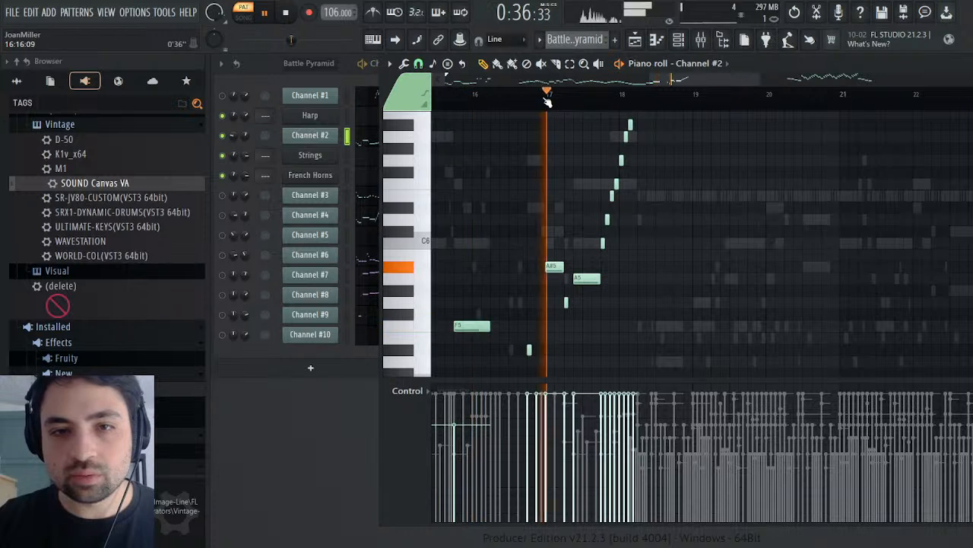
pyautogui.click(528, 95)
pyautogui.click(474, 95)
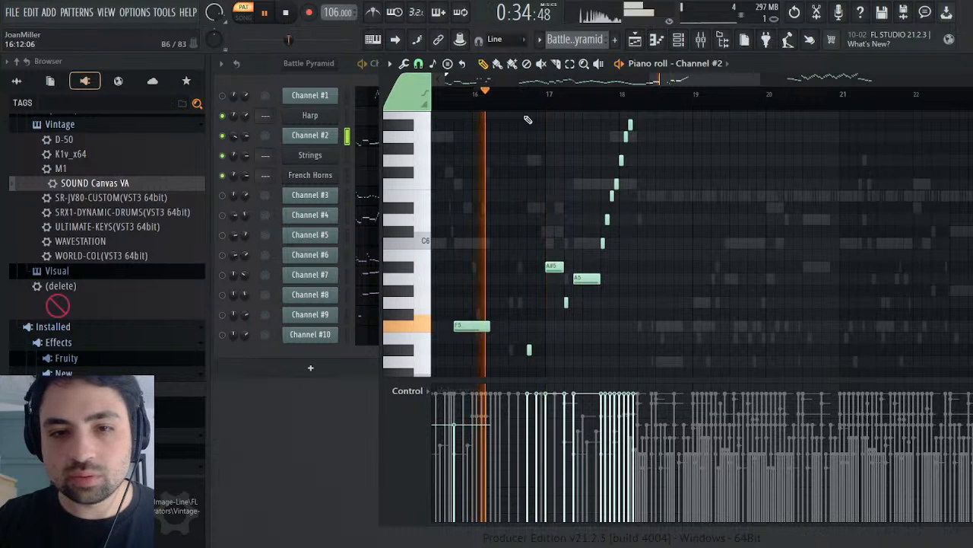
# Step: Select all of Channel #2's notes except the short passage in bars 16 and 17 that precedes the rising run
pyautogui.scroll(-4, 578, 186)
pyautogui.scroll(7, 578, 175)
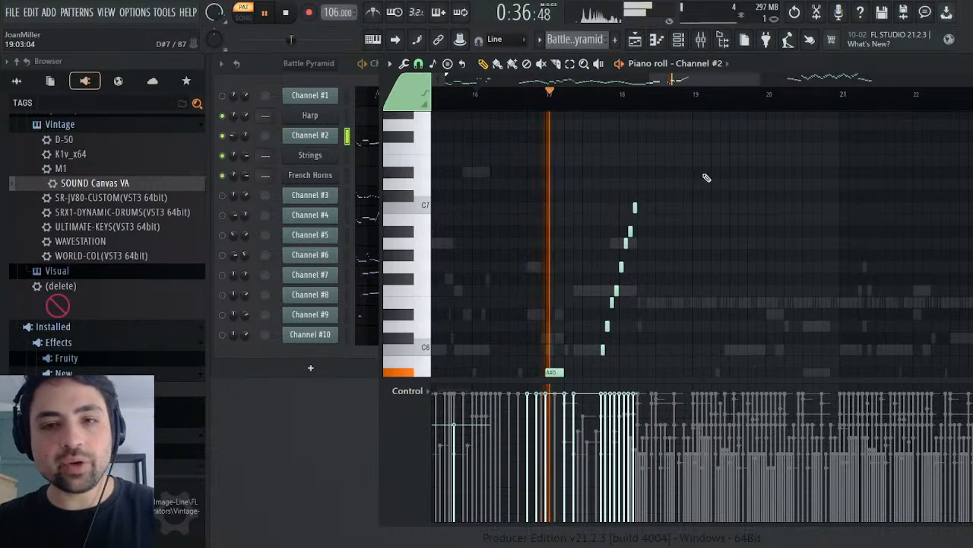
pyautogui.moveTo(693, 156); pyautogui.dragTo(524, 373)
pyautogui.scroll(6, 687, 175)
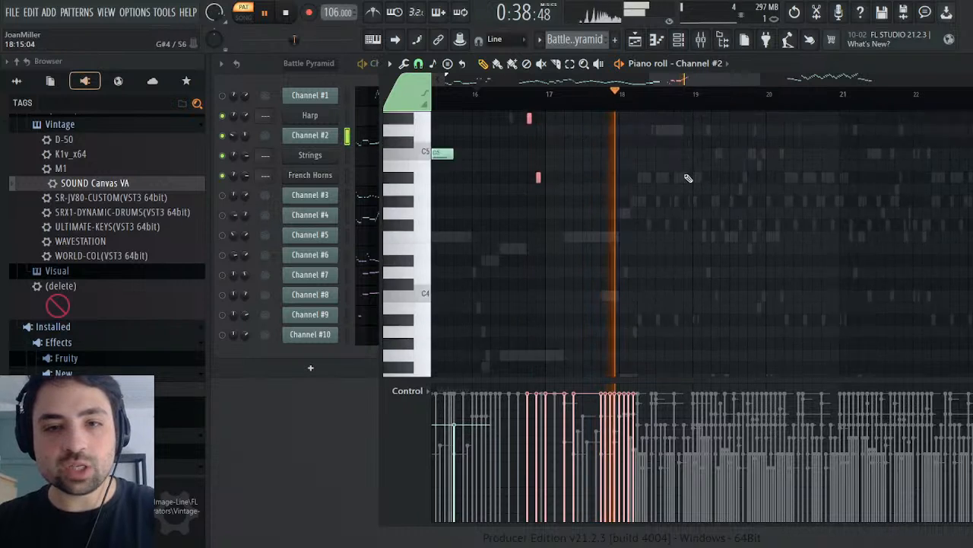
pyautogui.scroll(5, 685, 171)
pyautogui.click(581, 93)
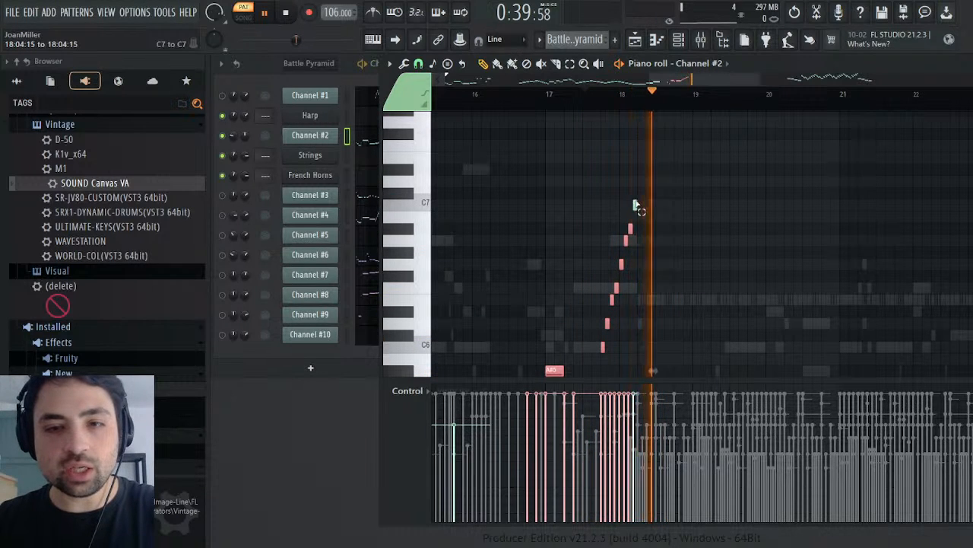
pyautogui.moveTo(635, 201); pyautogui.dragTo(602, 347)
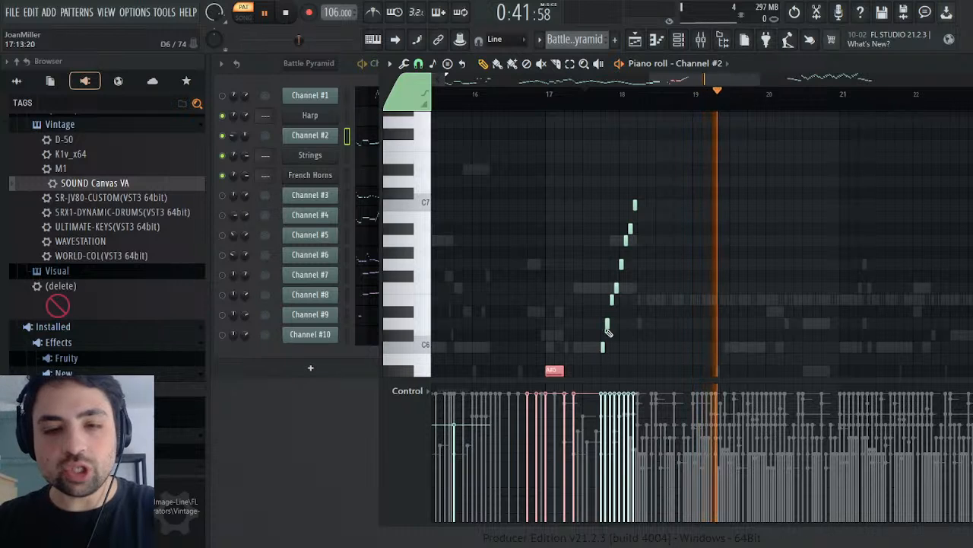
pyautogui.scroll(-6, 619, 273)
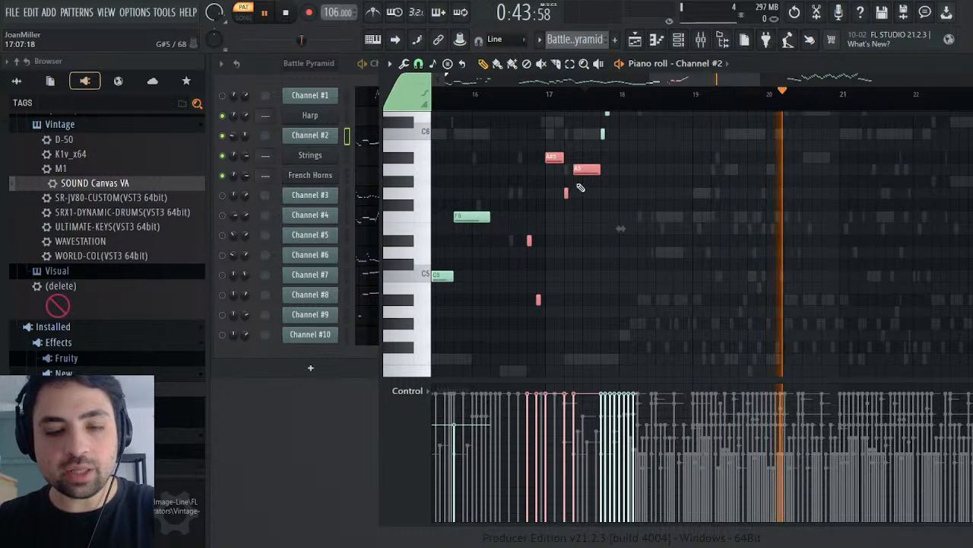
pyautogui.hotkey('shift', 'i')
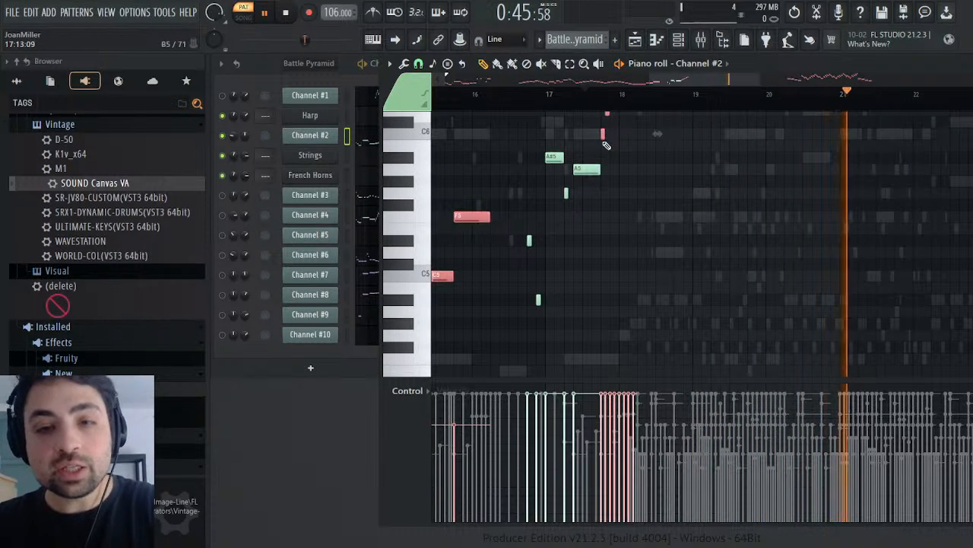
# Step: Copy the selected Channel #2 notes into the Strings channel's piano roll in the Melody pattern
pyautogui.moveTo(715, 80); pyautogui.dragTo(343, 92)
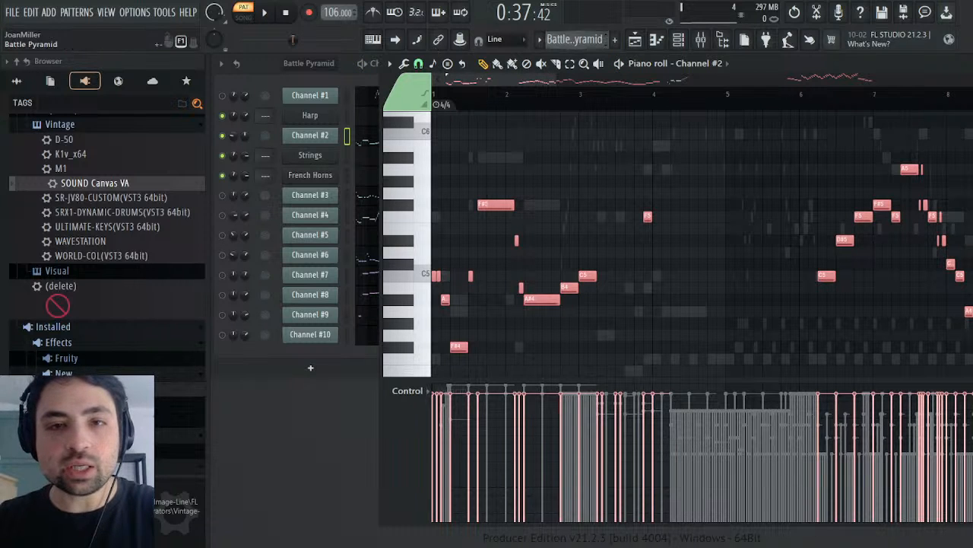
pyautogui.click(613, 63)
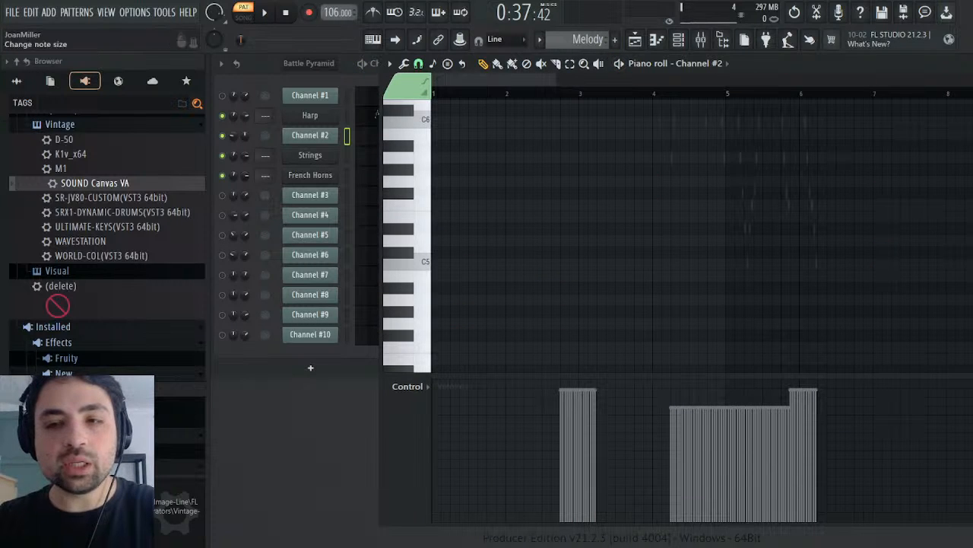
pyautogui.press('Escape')
pyautogui.click(424, 162)
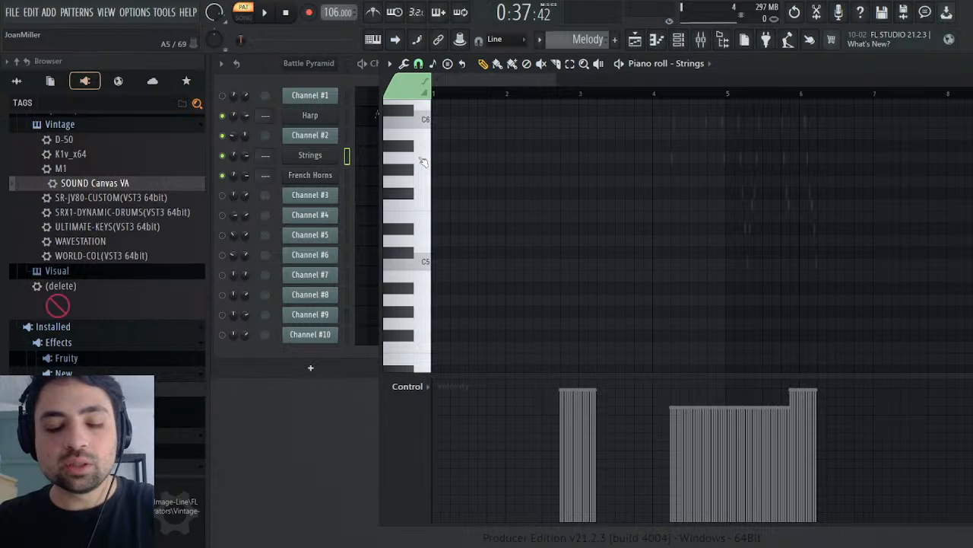
pyautogui.hotkey('ctrl', 'v')
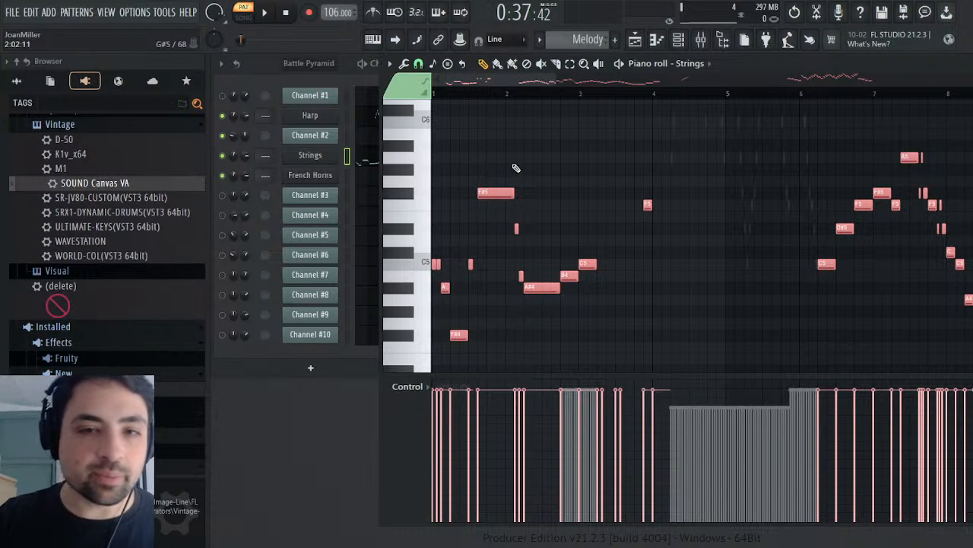
# Step: Deselect the pasted Strings notes, recolour them green, and audition the Melody pattern from the start
pyautogui.hotkey('ctrl', 'd')
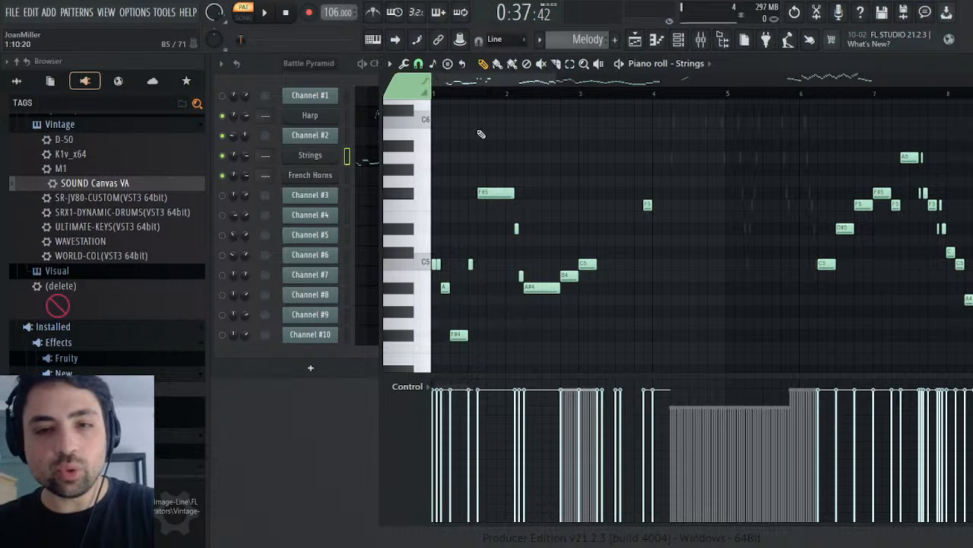
pyautogui.click(490, 195)
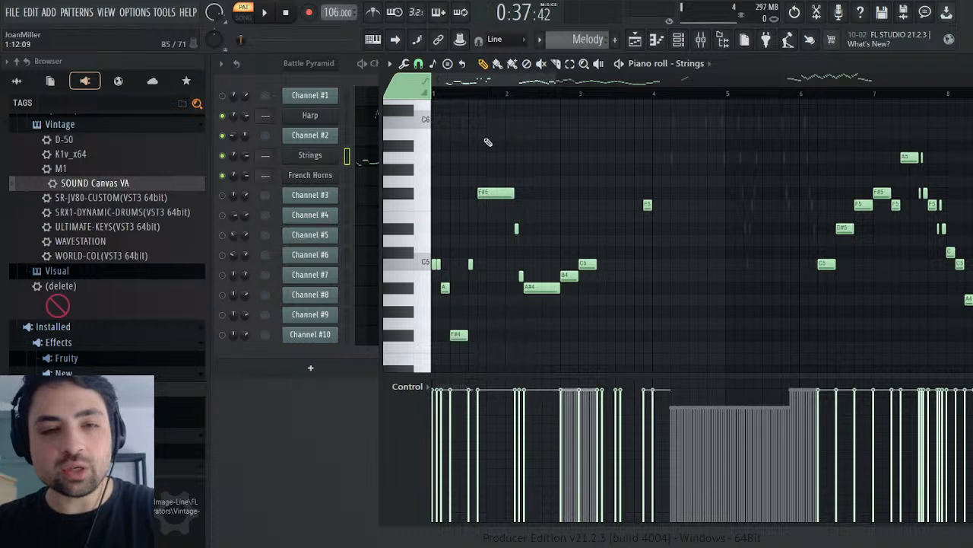
pyautogui.press('space')
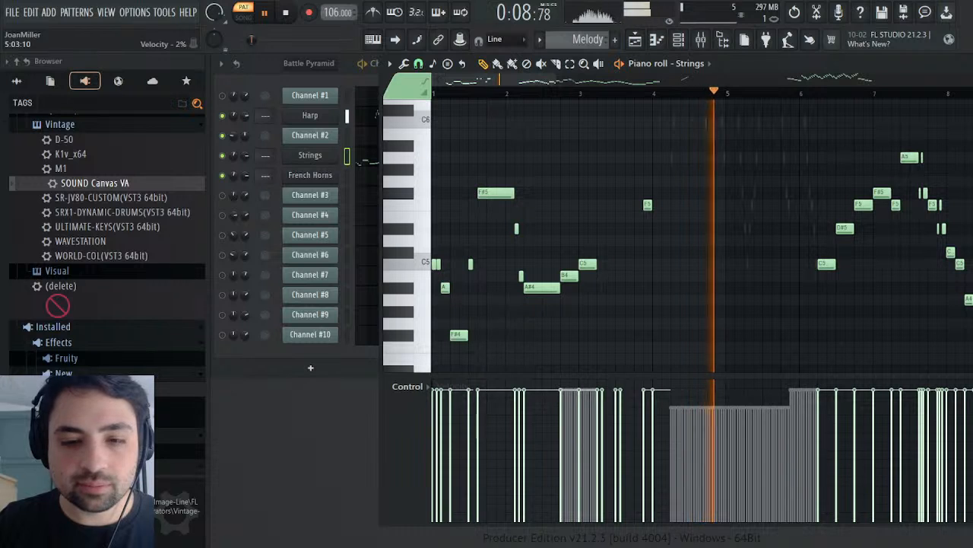
pyautogui.press('space')
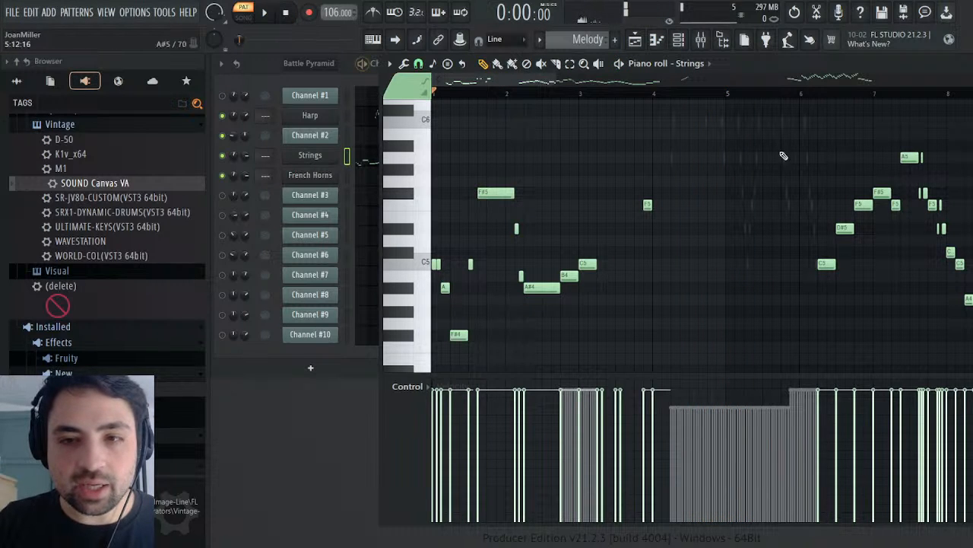
# Step: Audition the Battle Pyramid pattern from the start to hear the original Channel #2 part
pyautogui.click(969, 64)
pyautogui.scroll(1, 584, 40)
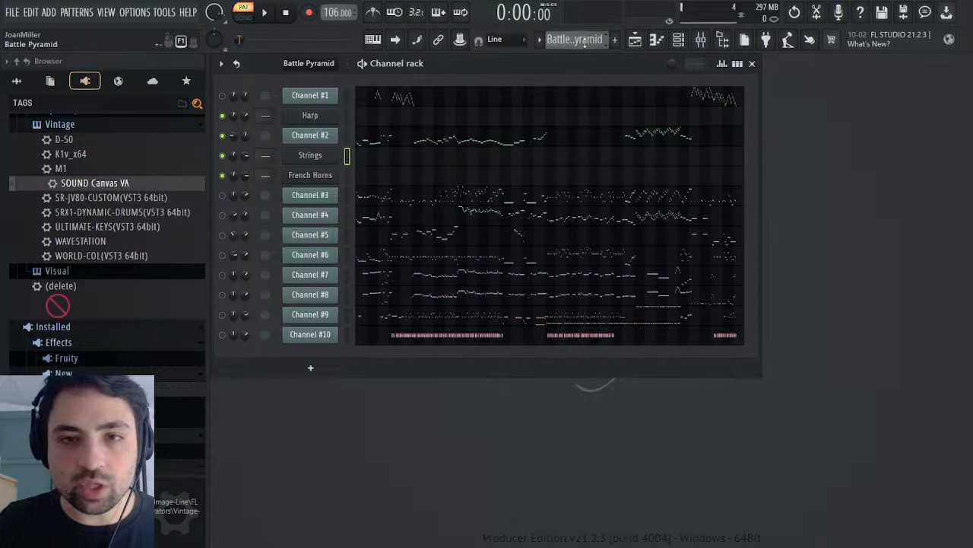
pyautogui.press('space')
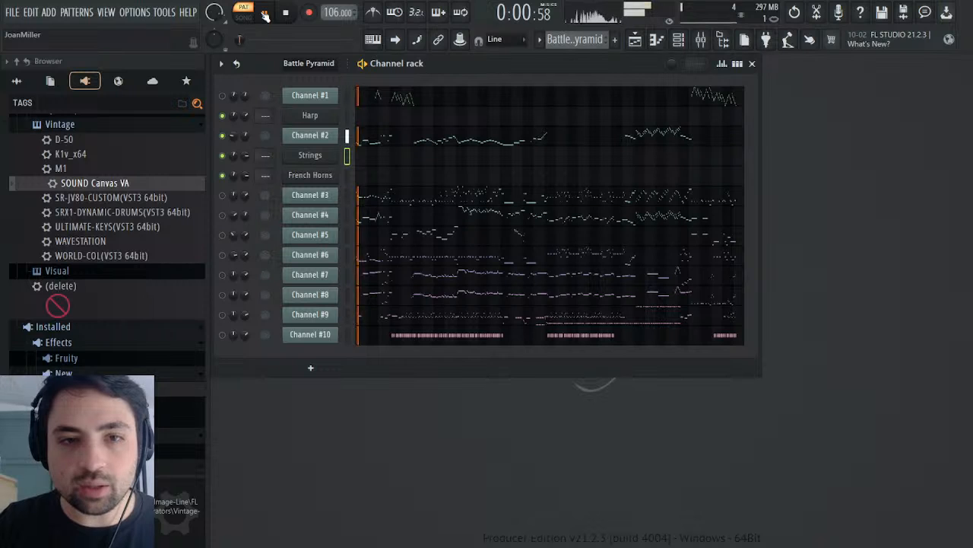
pyautogui.click(288, 15)
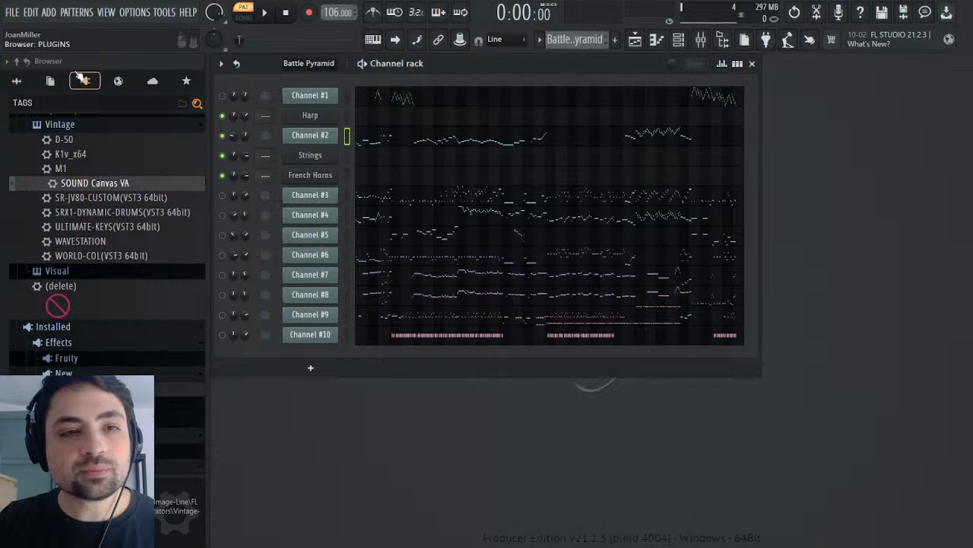
# Step: Add a Fruity Envelope Controller from the plugin database's Controller generators to the channel rack, directly below Strings
pyautogui.scroll(-2, 114, 157)
pyautogui.scroll(10, 104, 217)
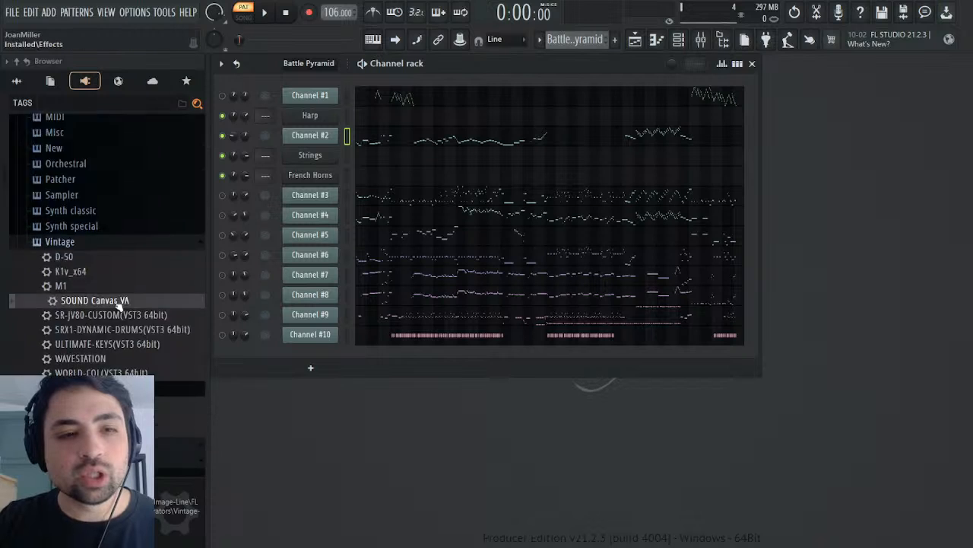
pyautogui.moveTo(107, 204); pyautogui.dragTo(316, 170)
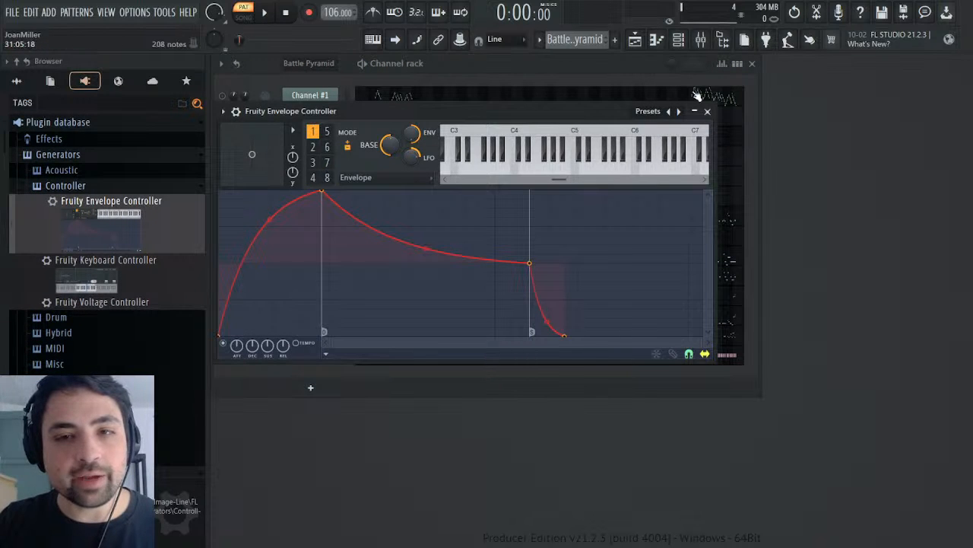
pyautogui.click(708, 112)
pyautogui.click(326, 179)
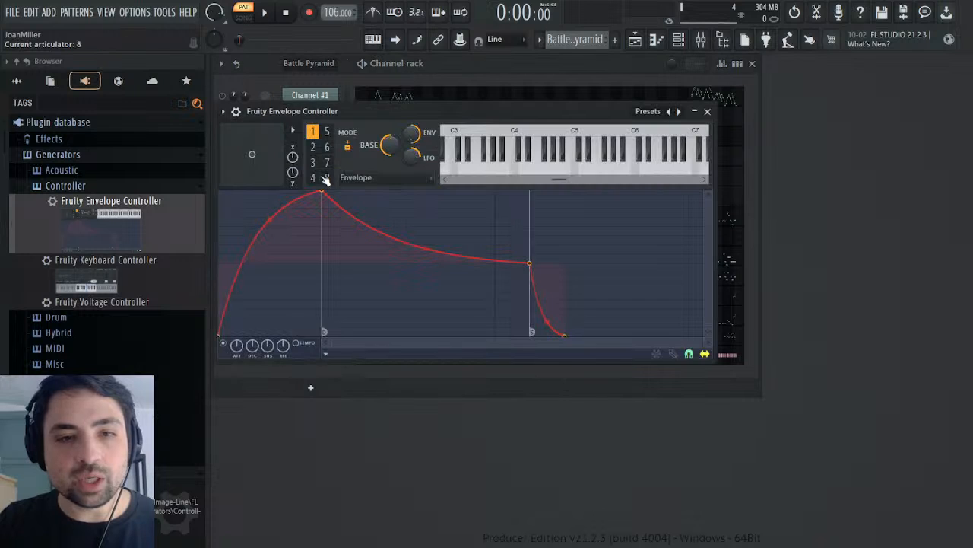
# Step: Reshape the controller's envelope by moving the attack peak to time zero, shortening the decay to about 0.1 and deleting the release point
pyautogui.moveTo(325, 193); pyautogui.dragTo(150, 173)
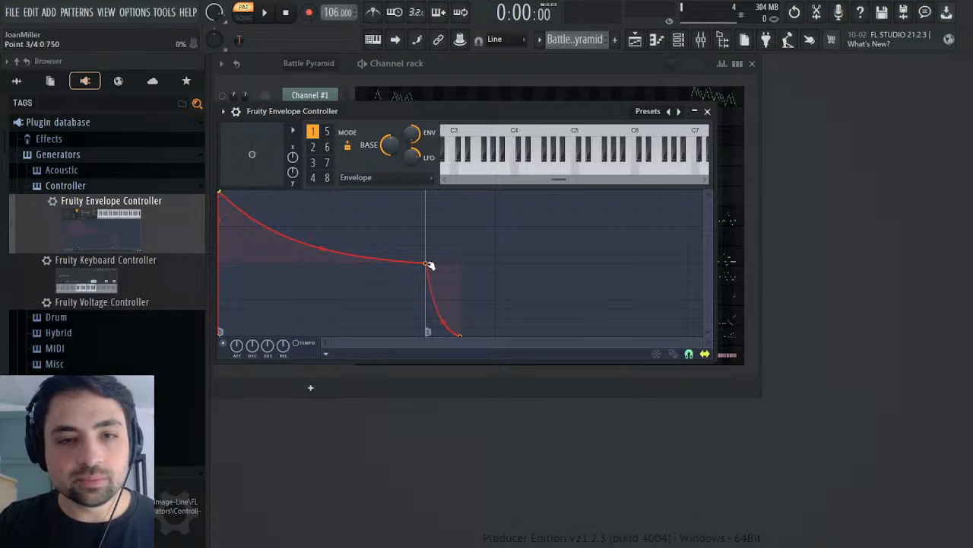
pyautogui.moveTo(429, 264); pyautogui.dragTo(248, 263)
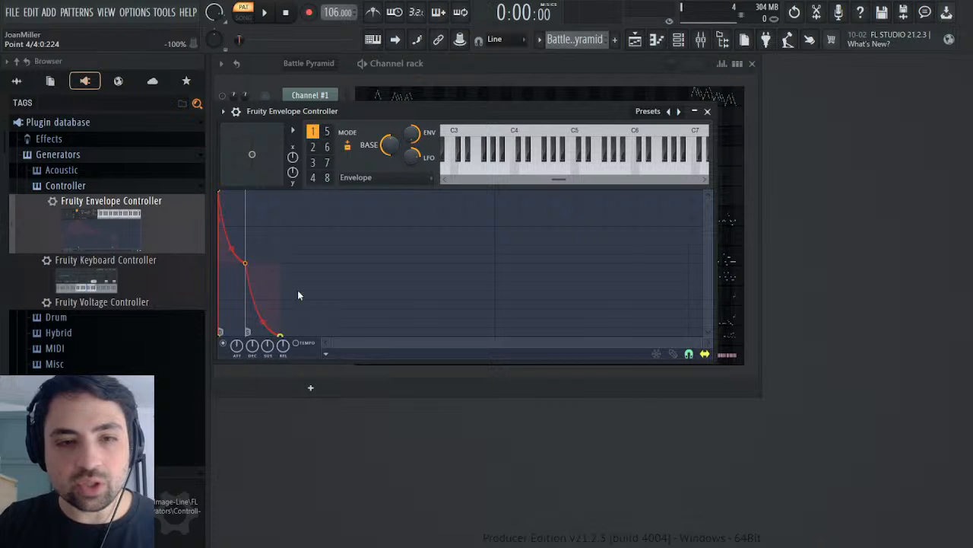
pyautogui.rightClick(281, 334)
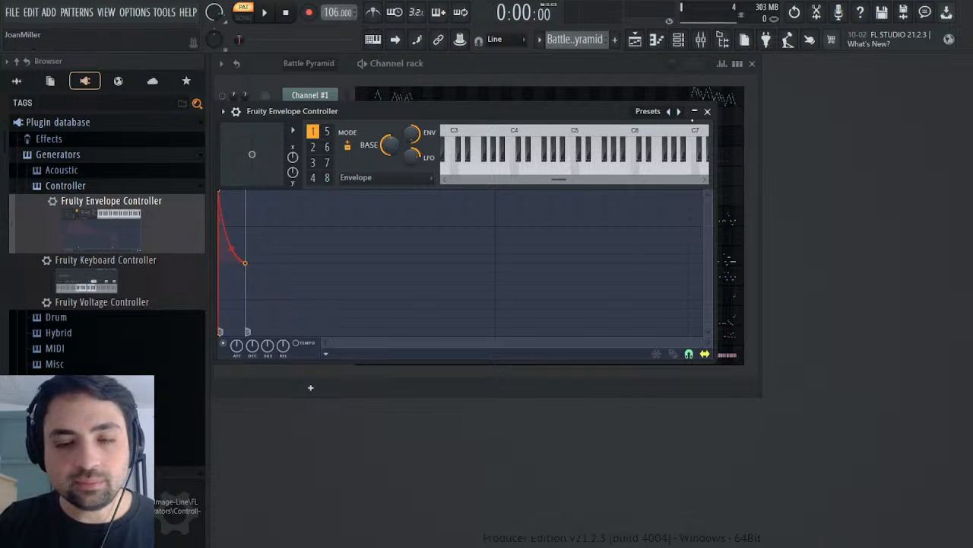
pyautogui.click(707, 112)
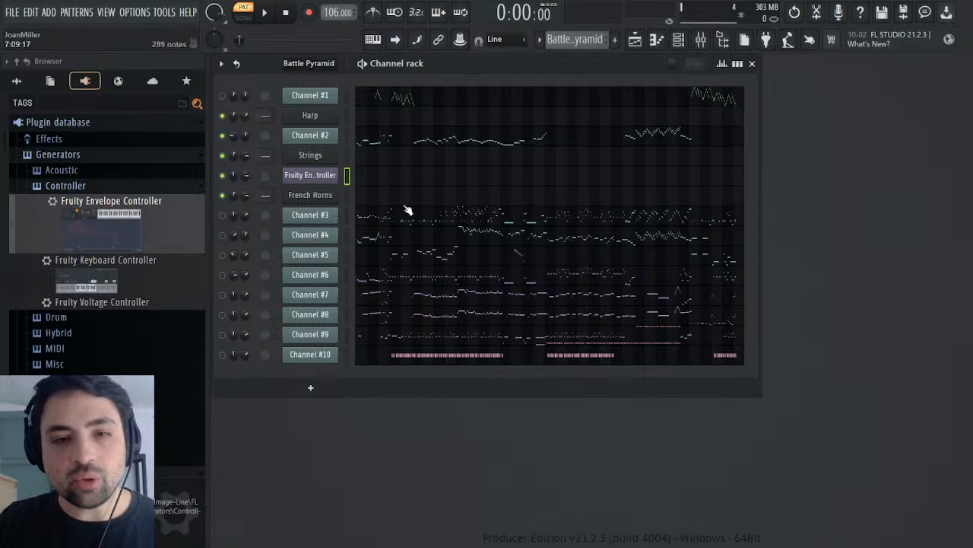
# Step: Find the Volume 1 parameter of the Strings instrument among the current project's generators and inspect its event editor
pyautogui.click(52, 82)
pyautogui.click(68, 141)
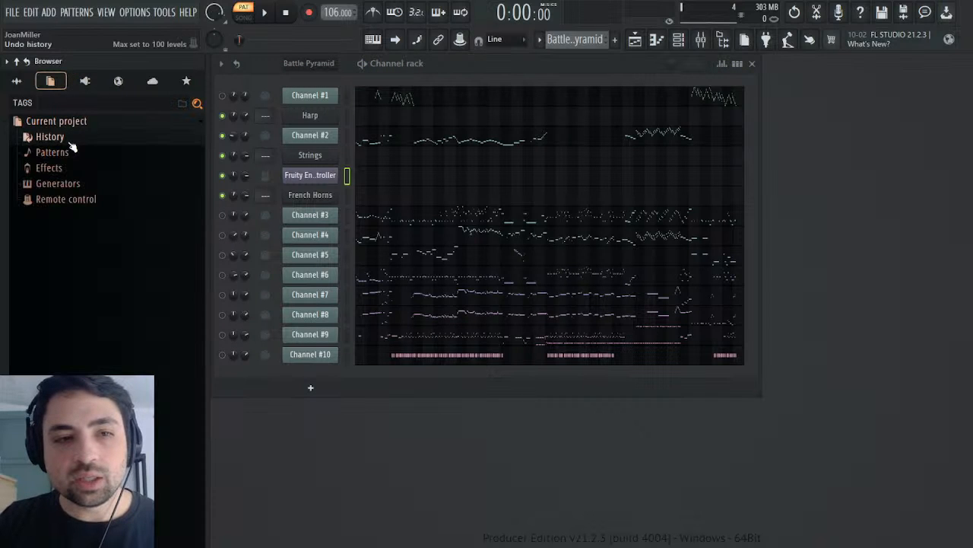
pyautogui.click(58, 184)
pyautogui.scroll(-5, 102, 200)
pyautogui.scroll(5, 104, 211)
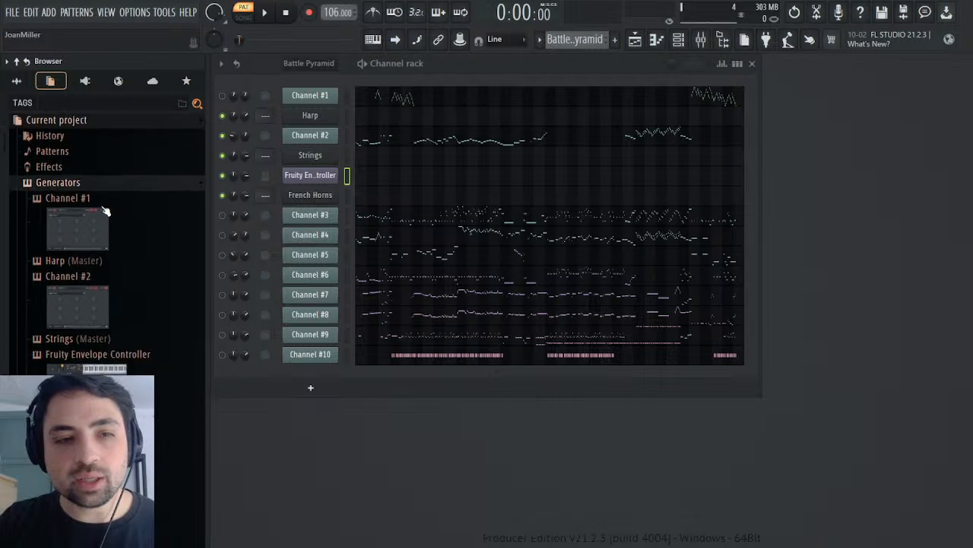
pyautogui.scroll(-3, 66, 175)
pyautogui.click(66, 162)
pyautogui.scroll(-1, 71, 169)
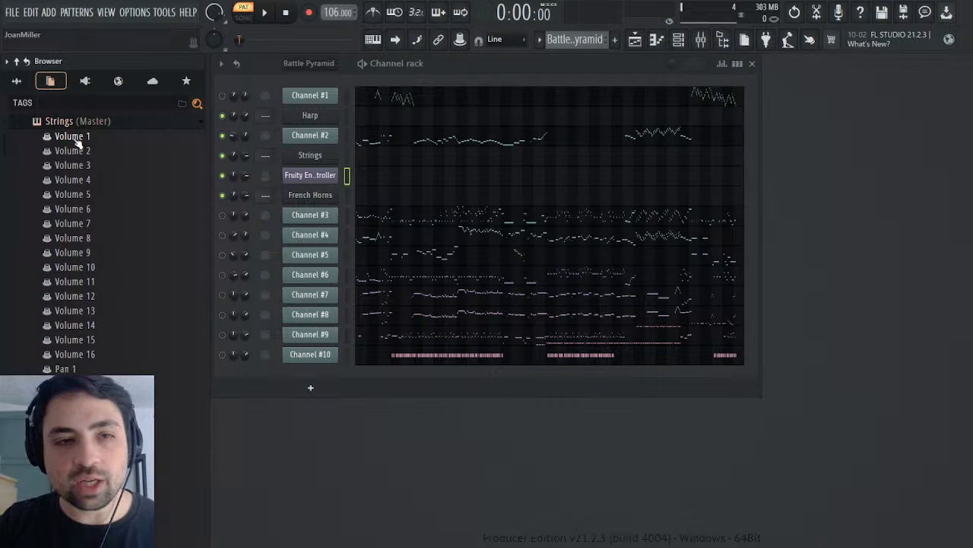
pyautogui.click(76, 140)
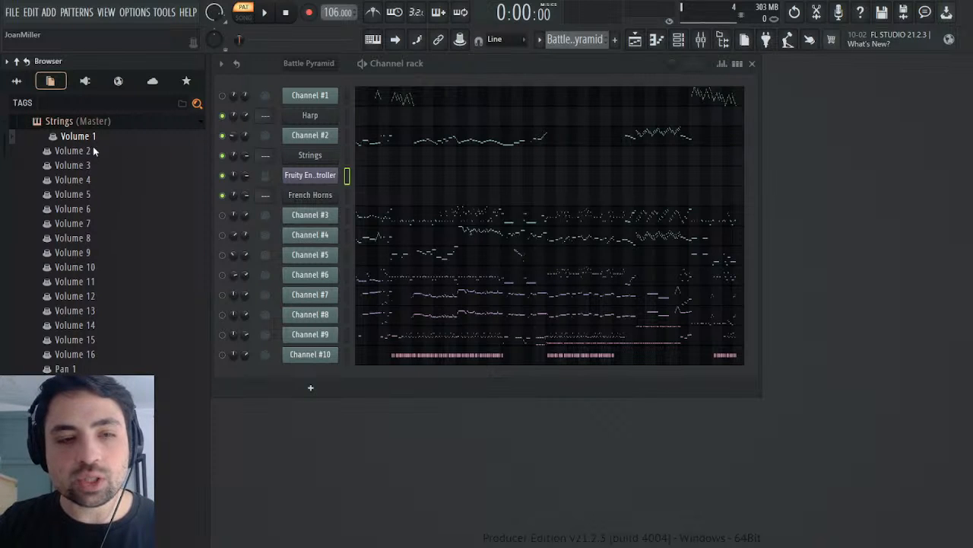
pyautogui.doubleClick(108, 141)
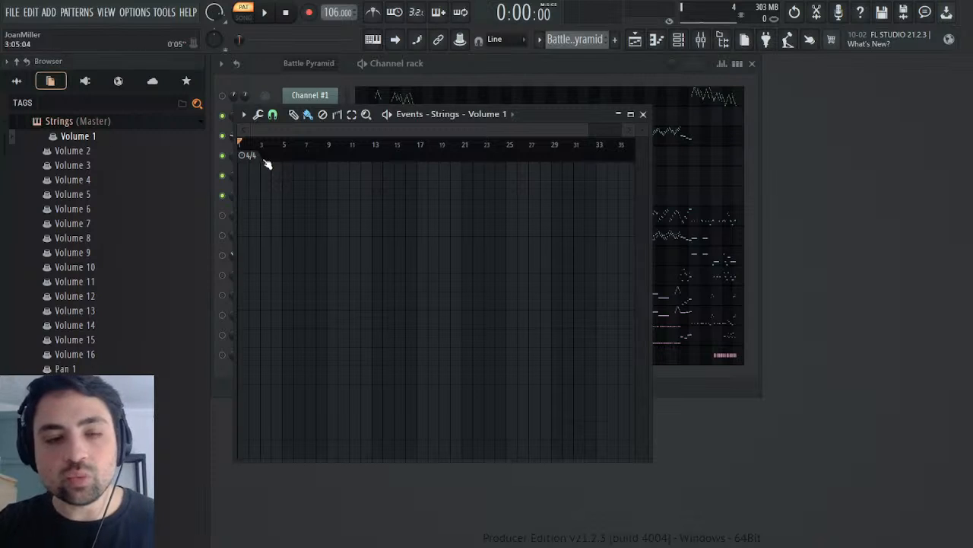
pyautogui.click(643, 114)
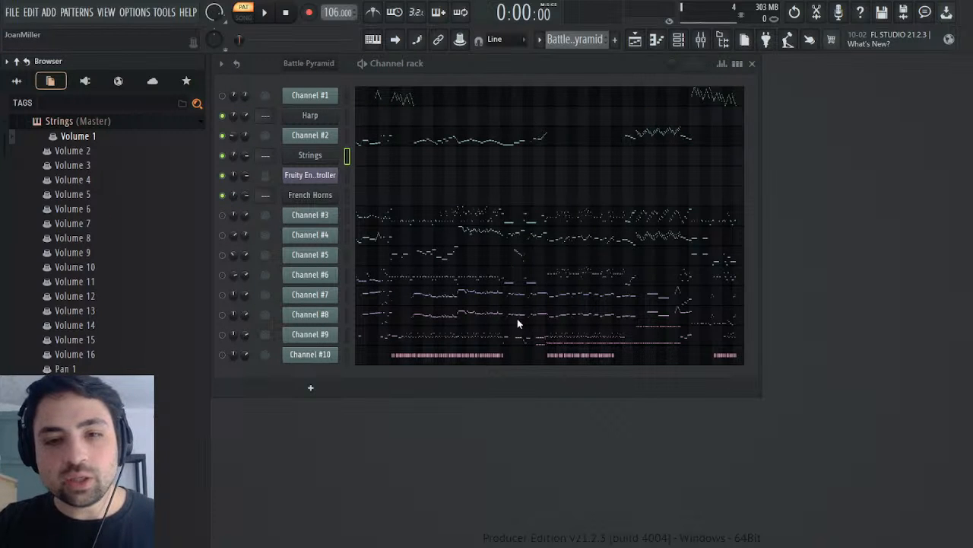
# Step: Copy the Melody pattern's Strings notes into the Fruity Envelope Controller channel
pyautogui.click(347, 135)
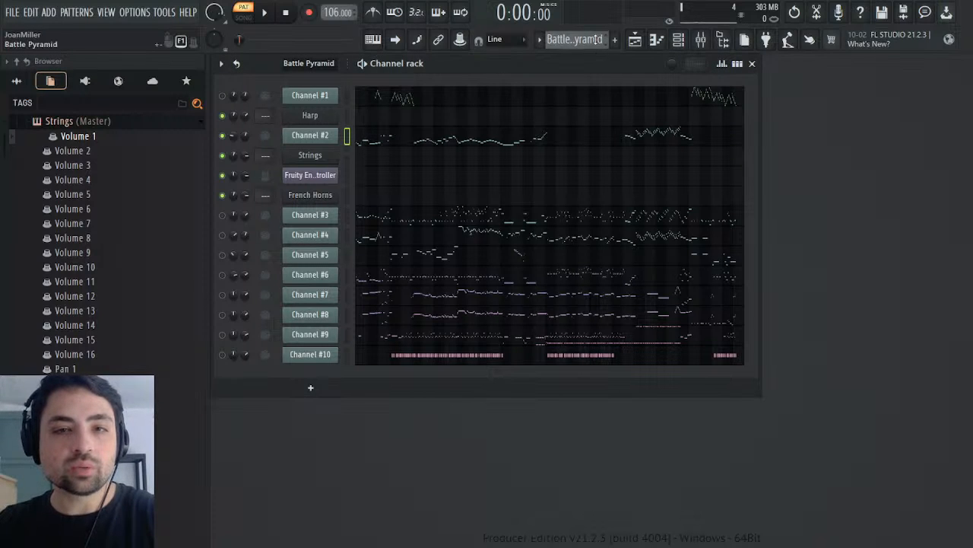
pyautogui.scroll(-1, 585, 39)
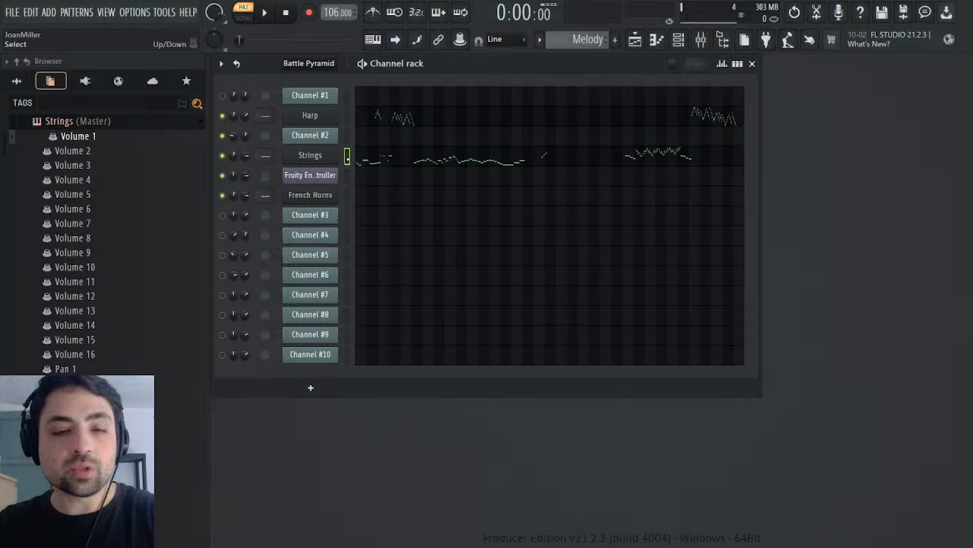
pyautogui.hotkey('ctrl', 'v')
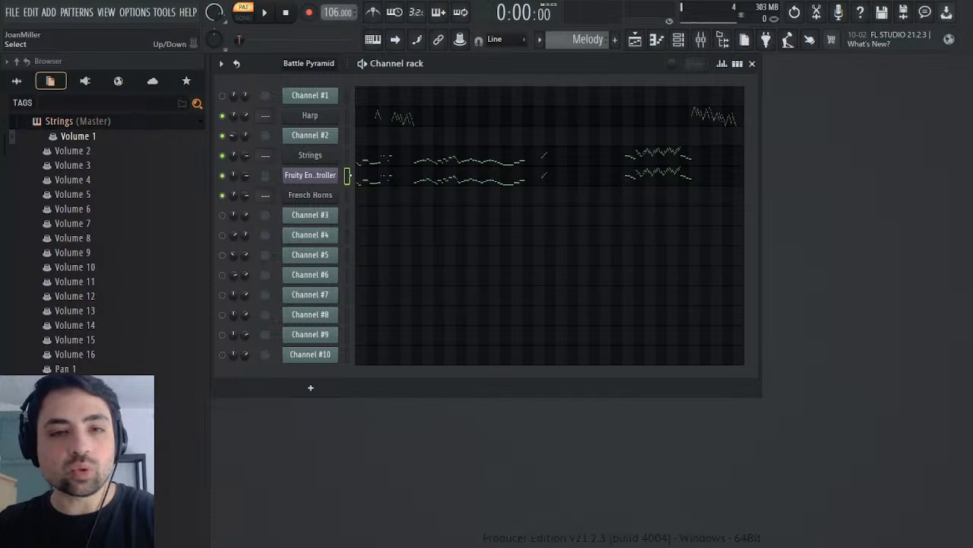
# Step: Raise the Strings channel's volume multiplier under levels adjustment to about 172% while the Melody pattern plays
pyautogui.click(264, 13)
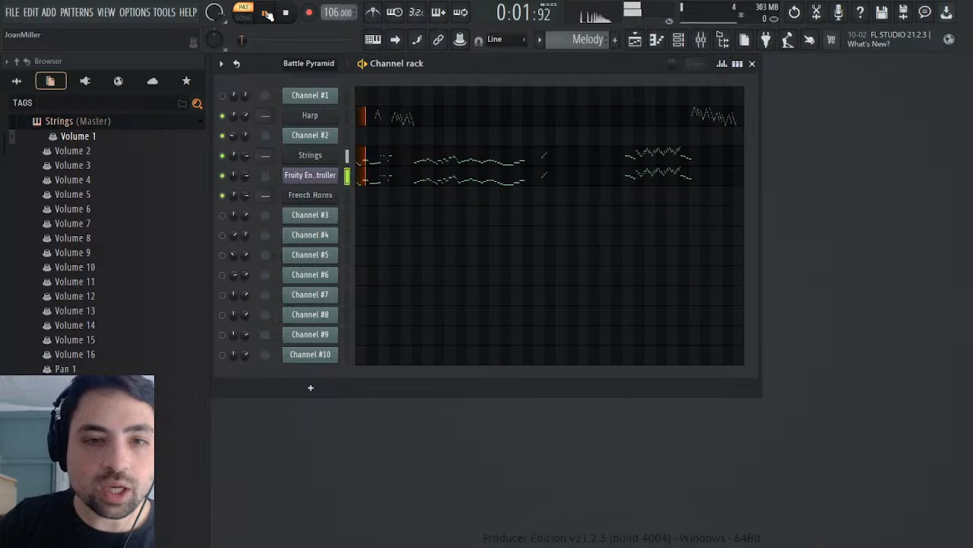
pyautogui.click(311, 155)
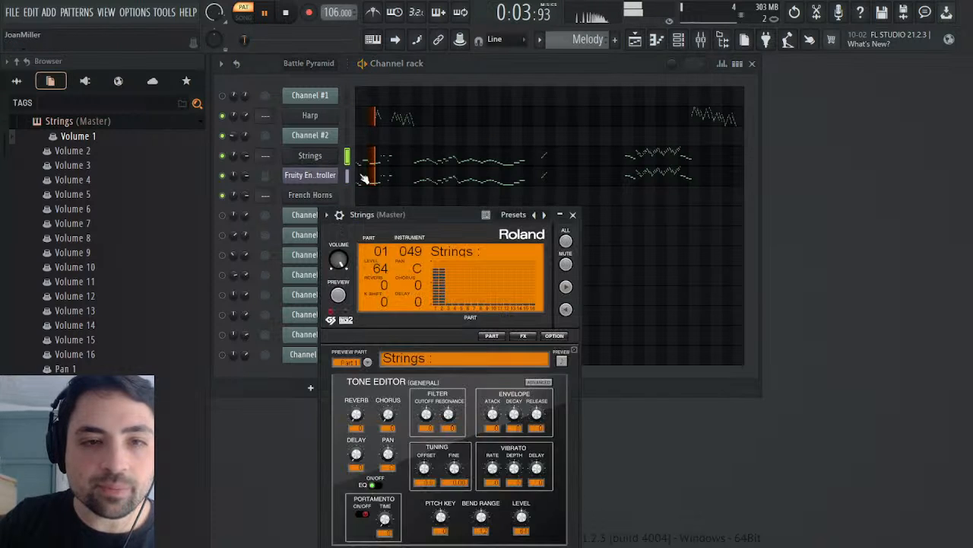
pyautogui.click(339, 214)
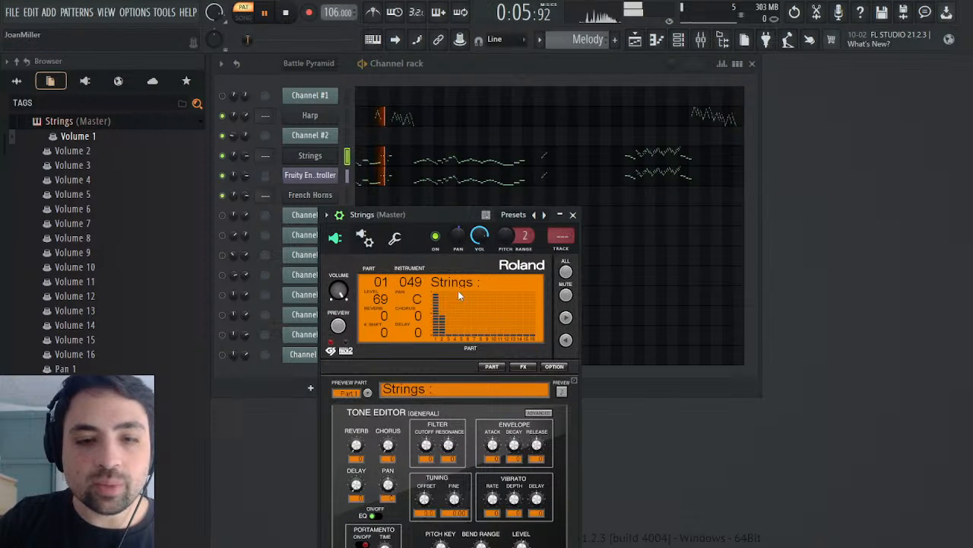
pyautogui.moveTo(439, 210); pyautogui.dragTo(478, 103)
pyautogui.click(433, 132)
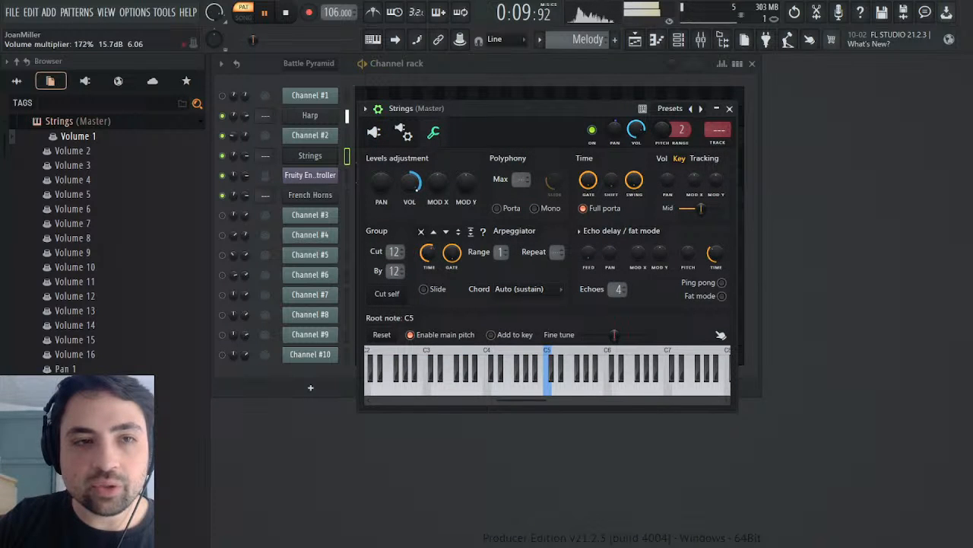
pyautogui.click(729, 108)
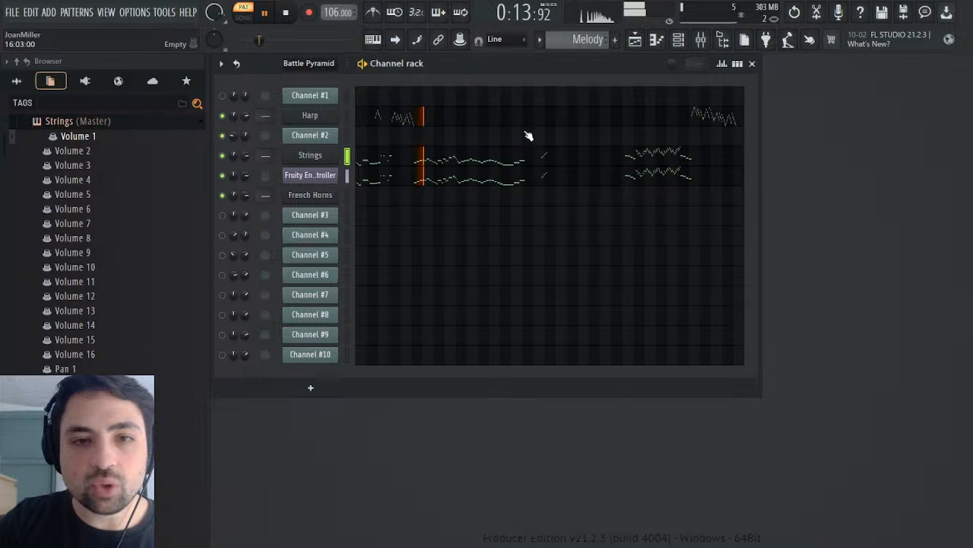
# Step: Raise the envelope's end point to about halfway between the centre line and the peak, and recheck the Strings channel's level settings
pyautogui.click(310, 175)
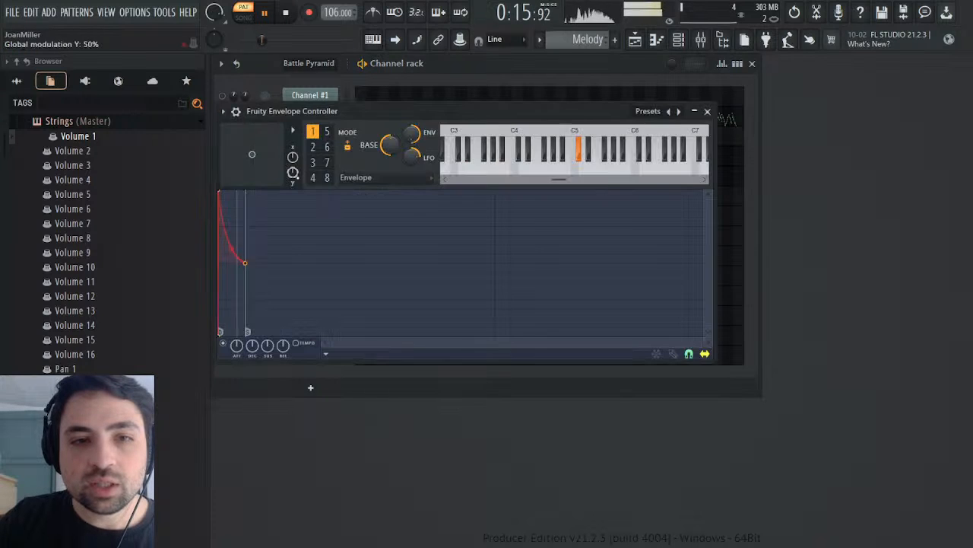
pyautogui.moveTo(245, 263); pyautogui.dragTo(245, 226)
pyautogui.click(707, 111)
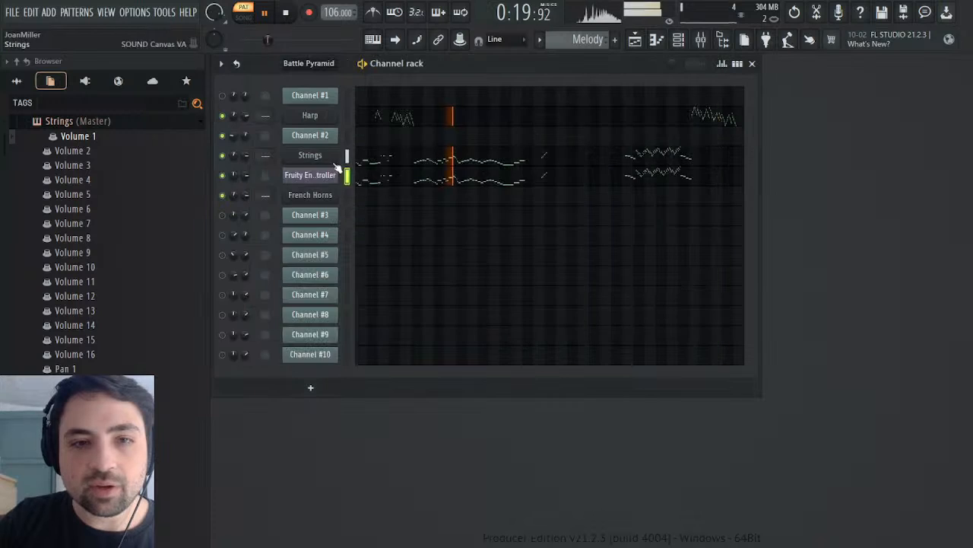
pyautogui.click(316, 156)
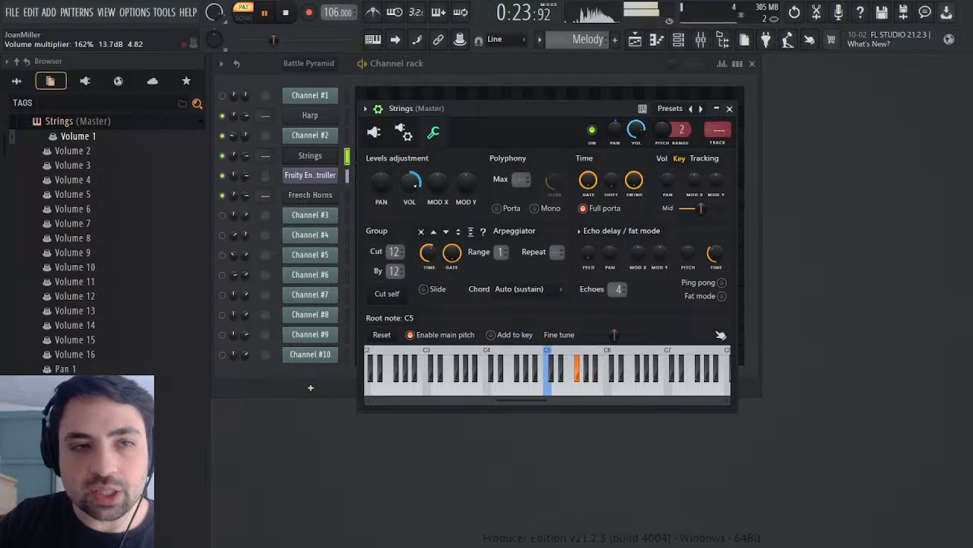
pyautogui.click(729, 108)
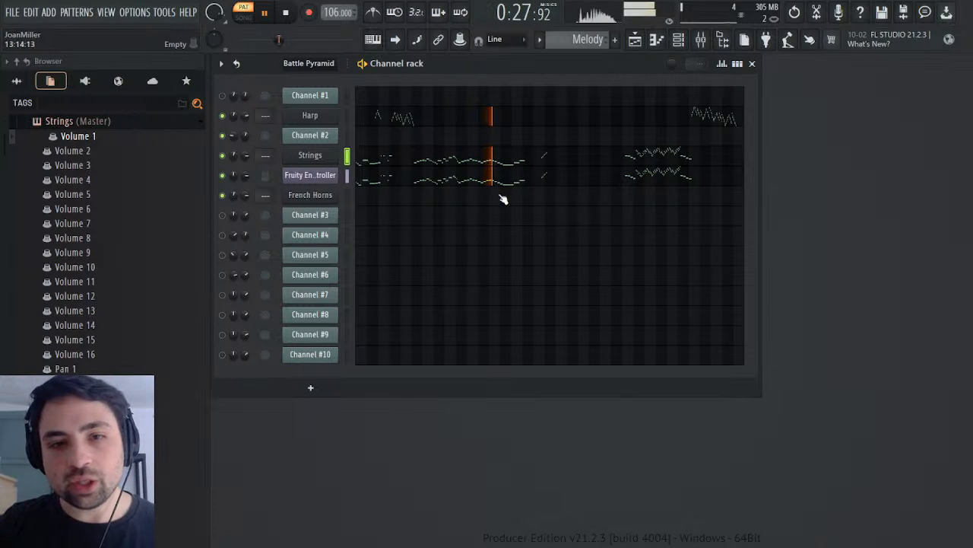
# Step: Compare the opening of the Melody pattern with the original Battle Pyramid pattern by playing each from the start
pyautogui.click(286, 12)
pyautogui.click(266, 14)
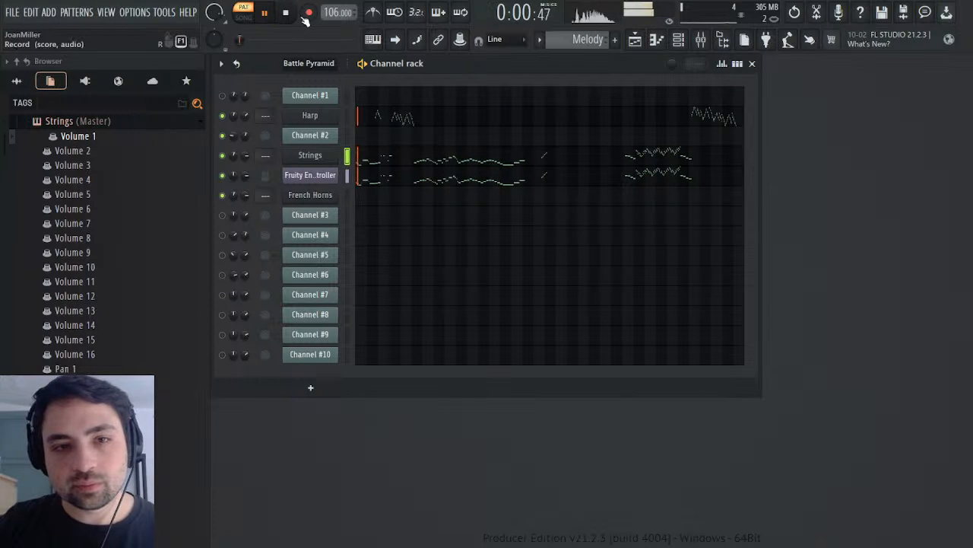
pyautogui.click(287, 14)
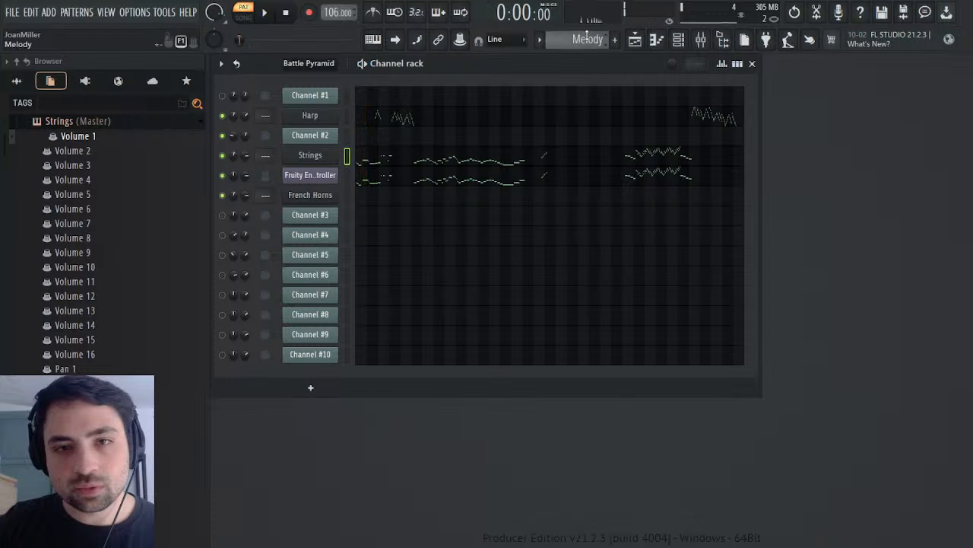
pyautogui.click(264, 13)
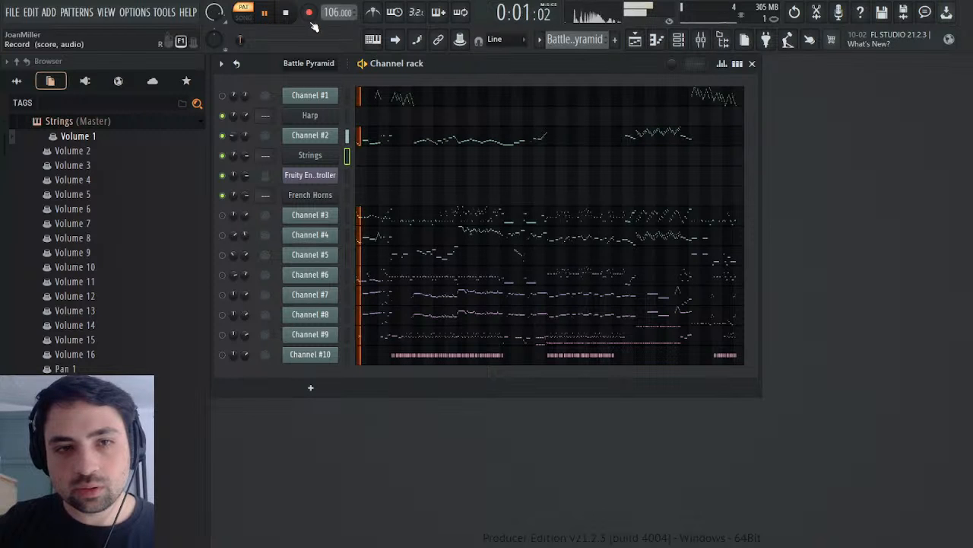
pyautogui.scroll(-1, 585, 41)
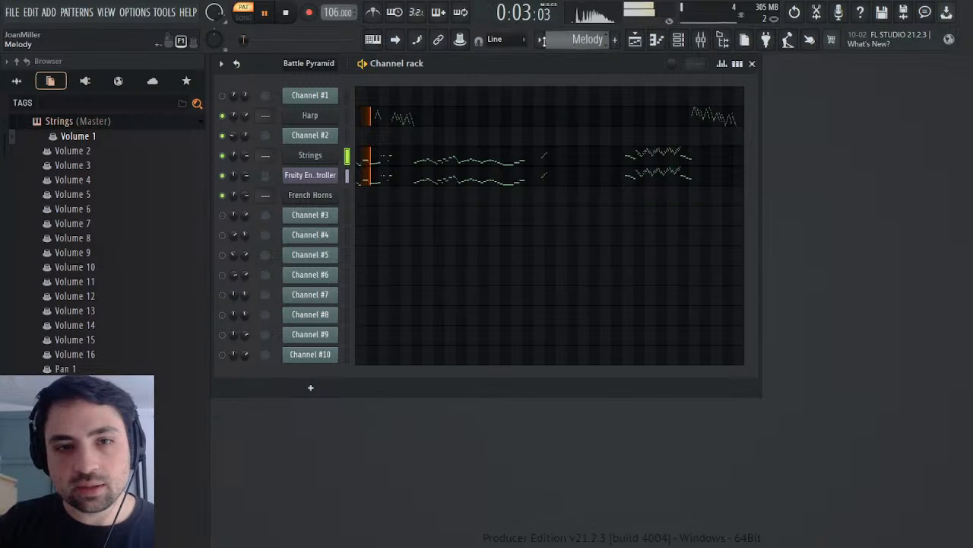
pyautogui.click(287, 15)
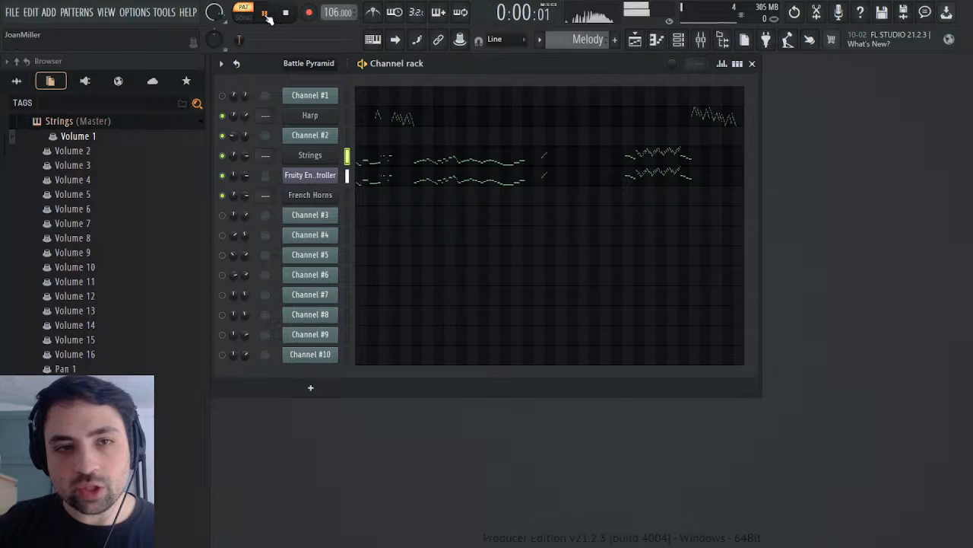
# Step: Lower the Fruity Envelope Controller's end point to about 25%, refine the decay curve's tension, and replay the Melody pattern from the start
pyautogui.click(323, 175)
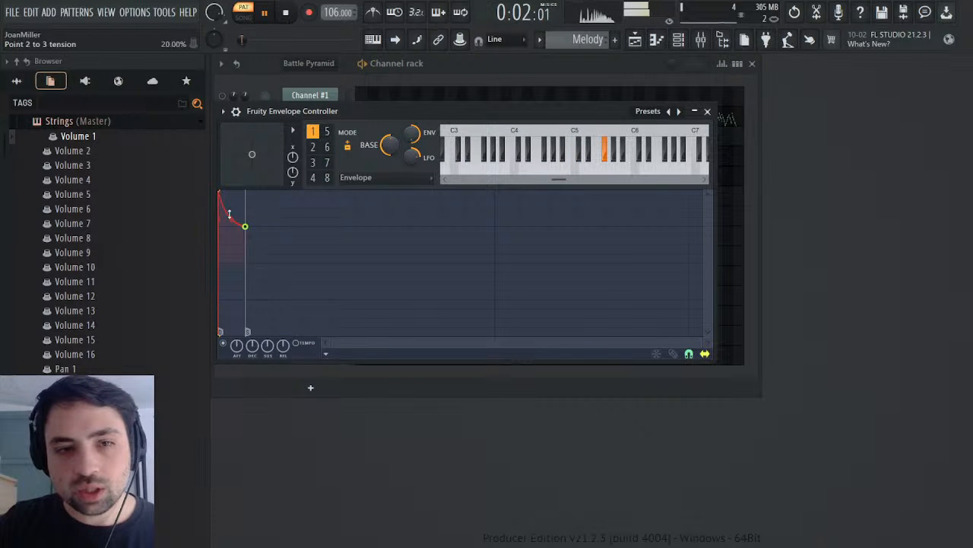
pyautogui.moveTo(231, 217); pyautogui.dragTo(245, 245)
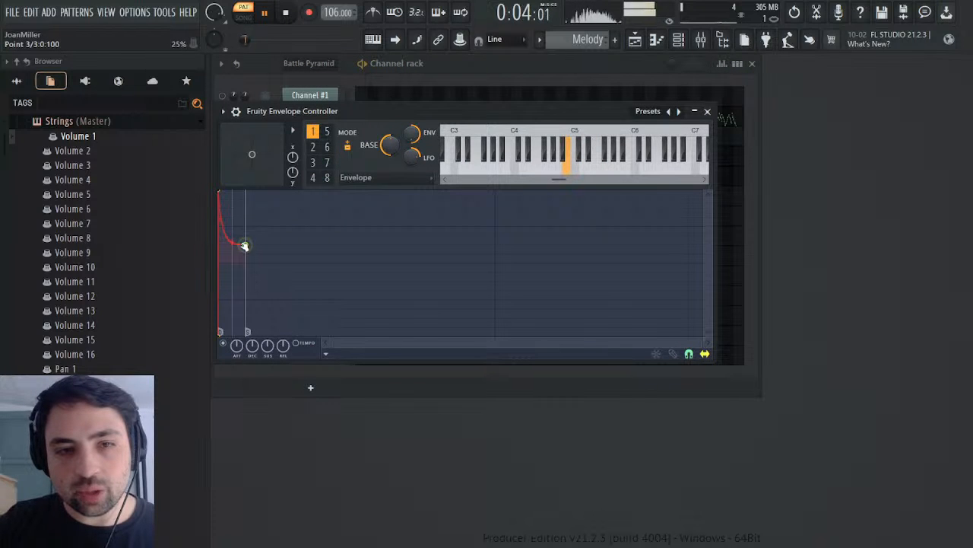
pyautogui.click(286, 13)
pyautogui.click(266, 15)
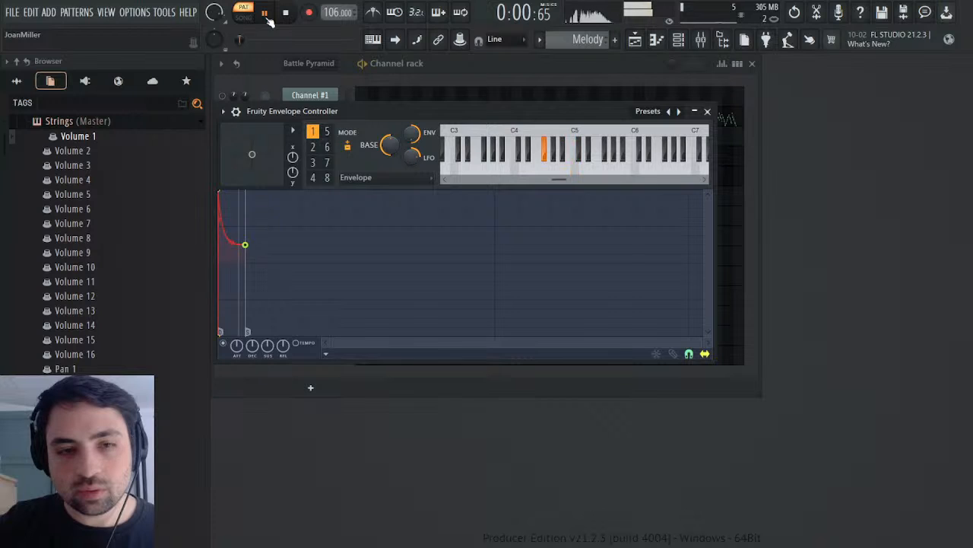
pyautogui.moveTo(232, 242); pyautogui.dragTo(231, 240)
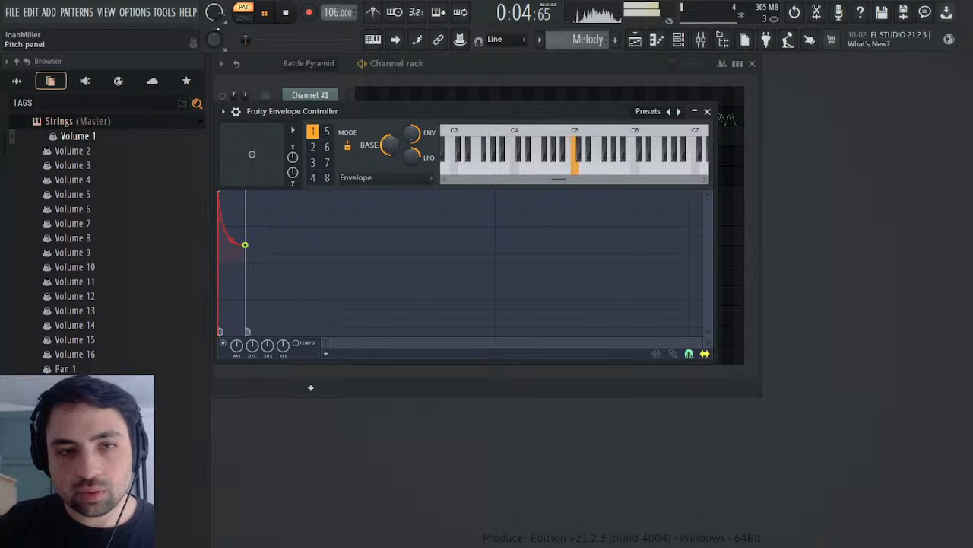
pyautogui.click(284, 13)
pyautogui.click(264, 12)
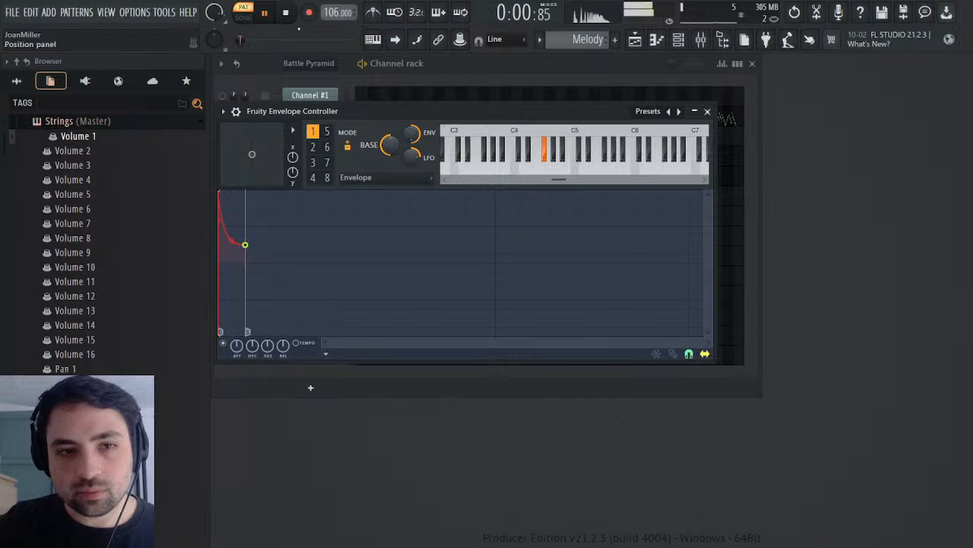
# Step: Try the envelope's end point at 0% and compare the Melody pattern's playback with the original Battle Pyramid pattern
pyautogui.moveTo(245, 252); pyautogui.dragTo(244, 261)
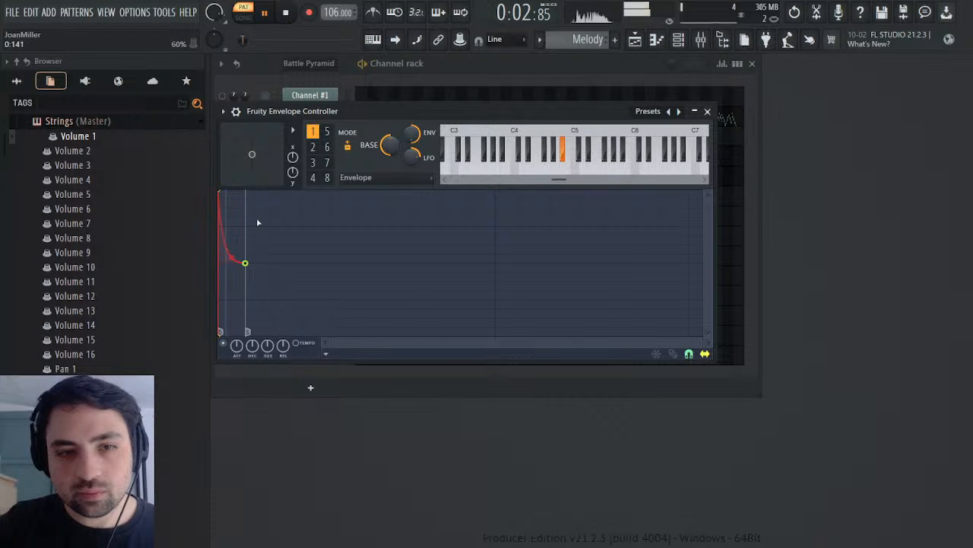
pyautogui.click(287, 14)
pyautogui.press('space')
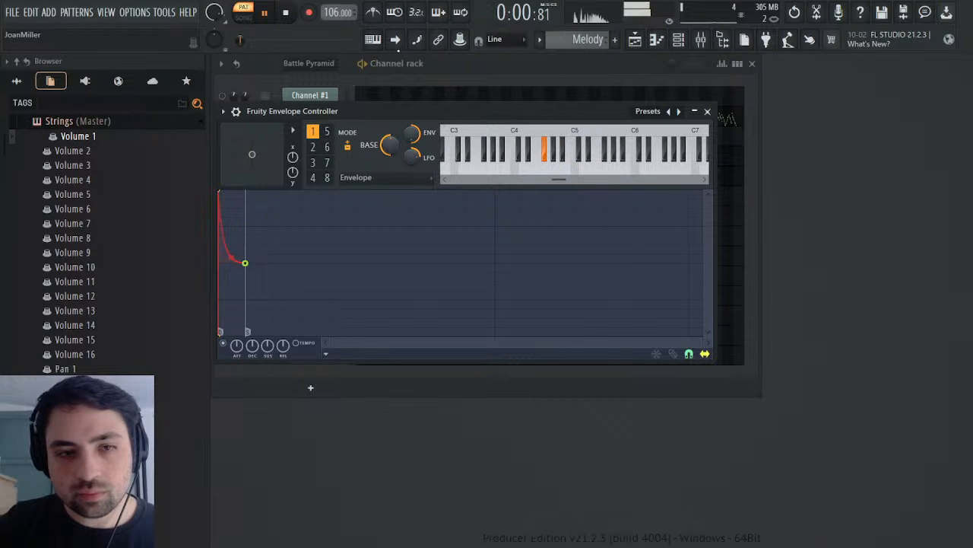
pyautogui.click(707, 112)
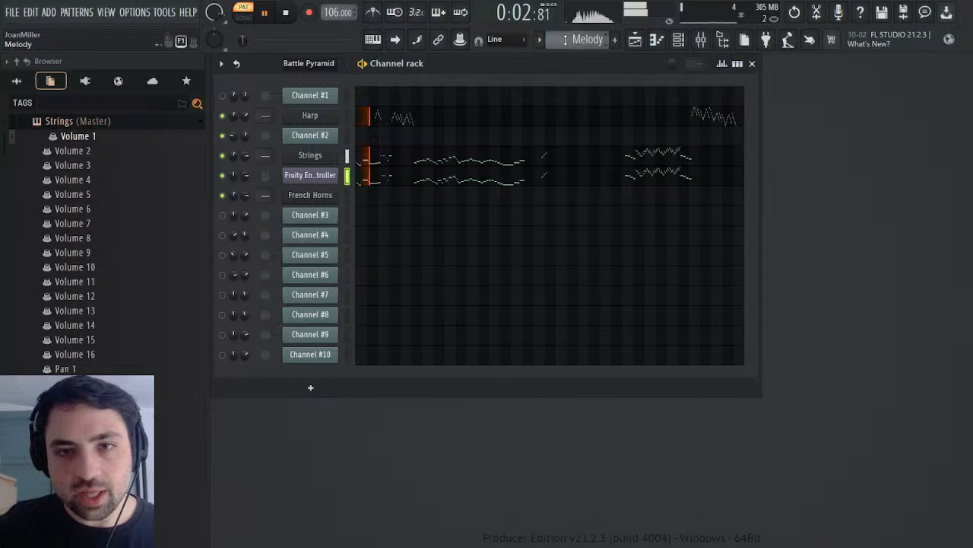
pyautogui.scroll(1, 565, 39)
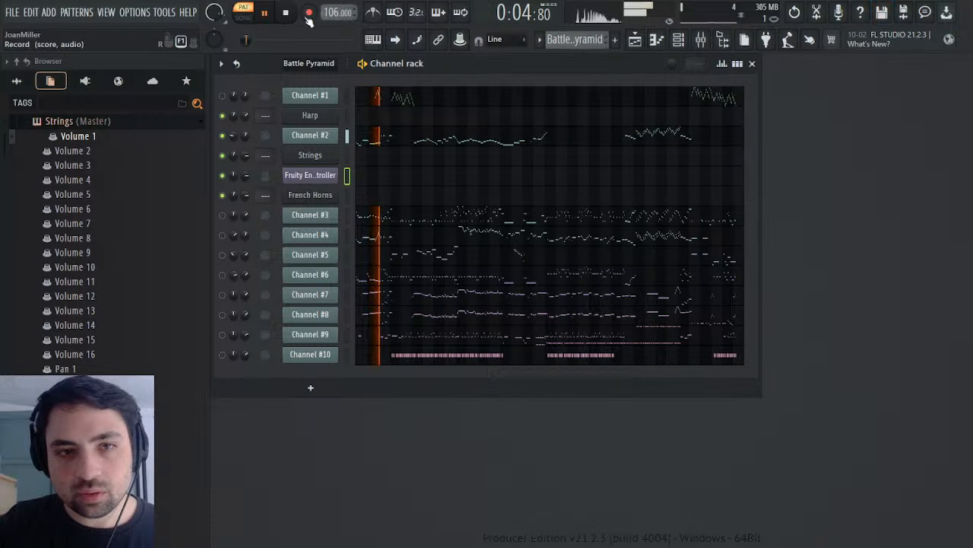
pyautogui.press('space')
pyautogui.scroll(-1, 572, 38)
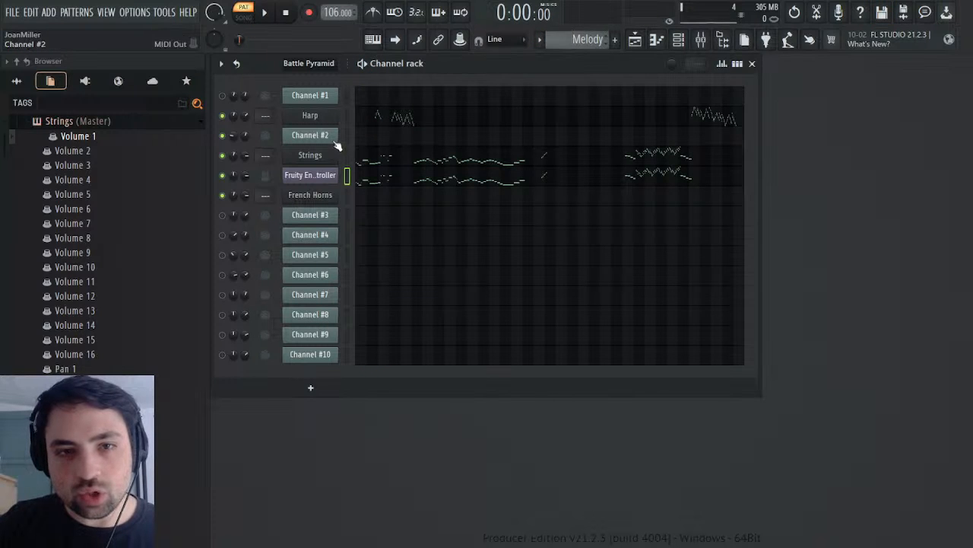
# Step: Raise the Fruity Envelope Controller's end point to about 25% and check the Melody pattern from the start
pyautogui.click(334, 175)
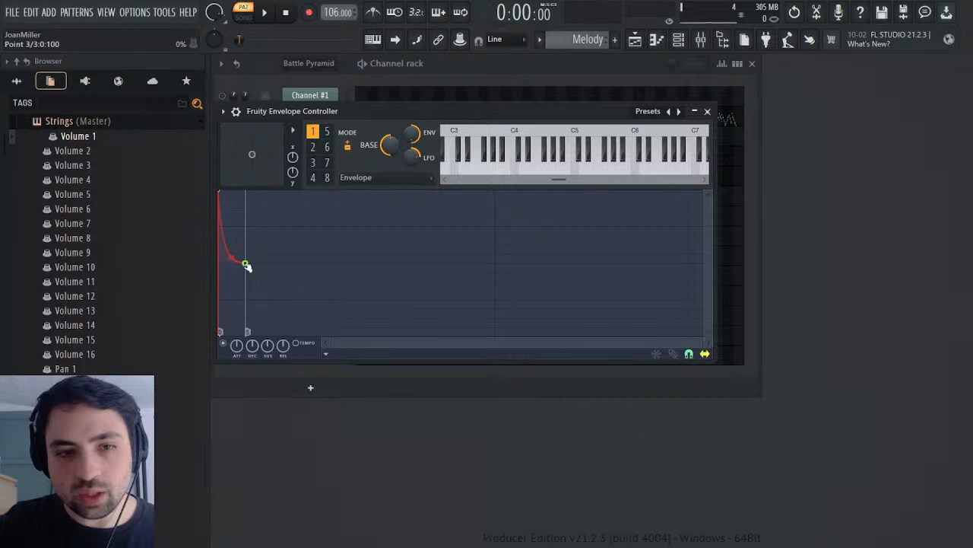
pyautogui.moveTo(245, 264); pyautogui.dragTo(245, 245)
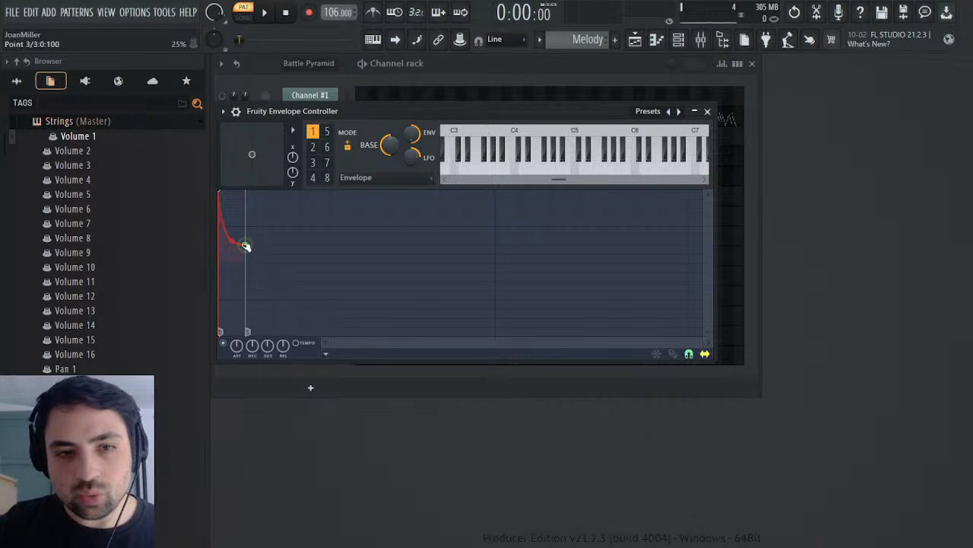
pyautogui.click(268, 10)
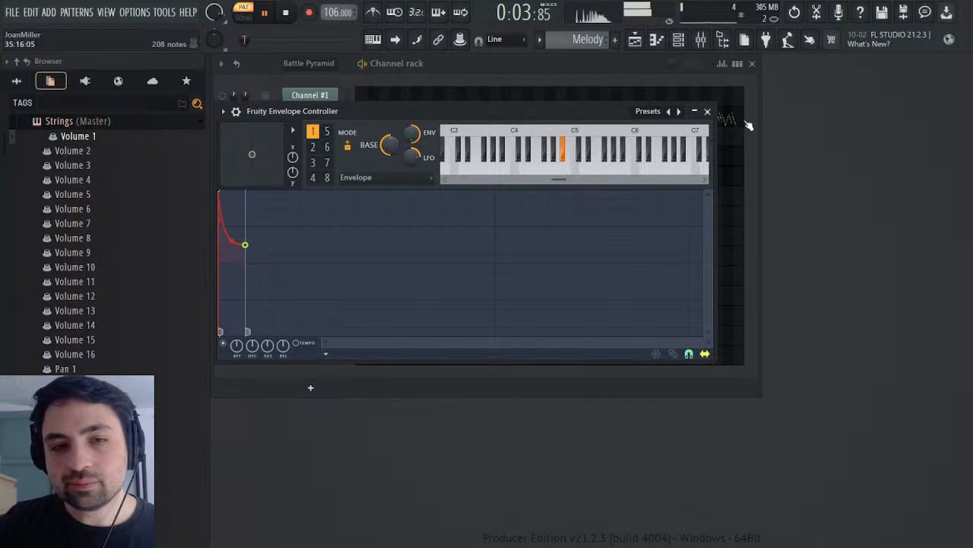
pyautogui.click(707, 111)
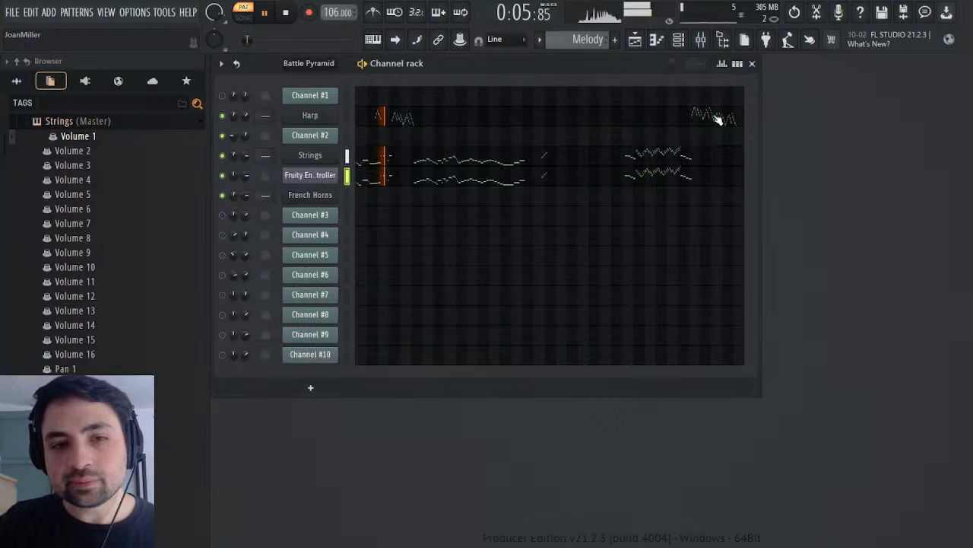
pyautogui.click(287, 17)
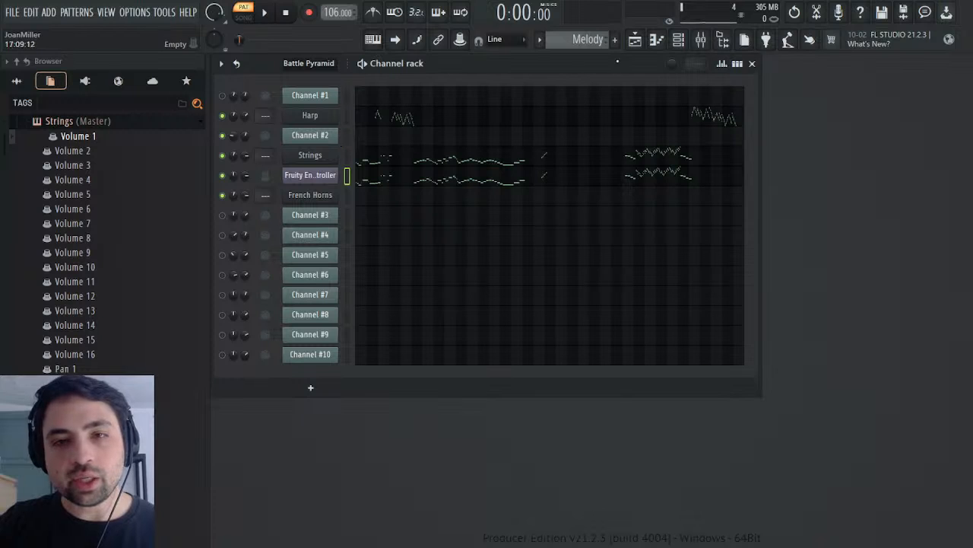
# Step: Show the channel panning events of Channel #2 in the Battle Pyramid pattern, placed clear of the channel names
pyautogui.scroll(1, 595, 38)
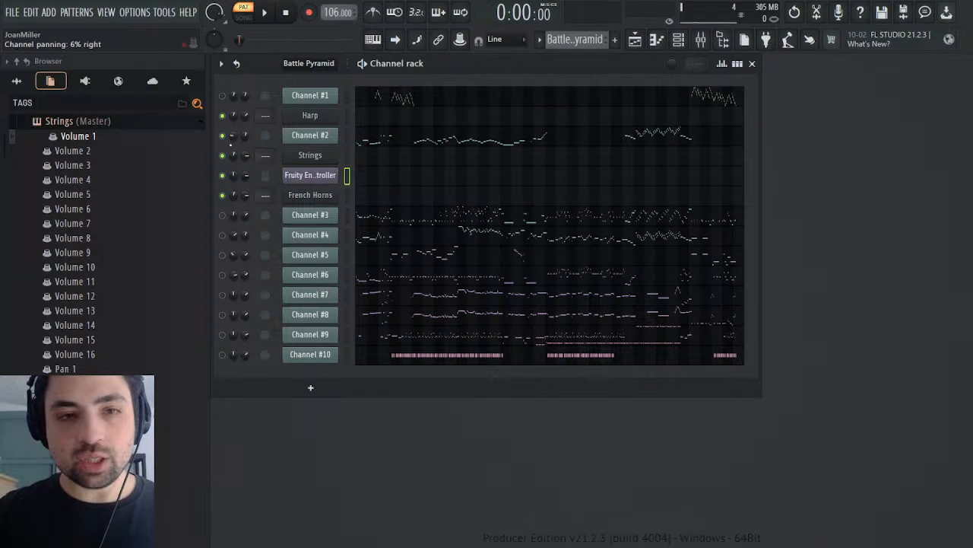
pyautogui.rightClick(223, 136)
pyautogui.click(260, 170)
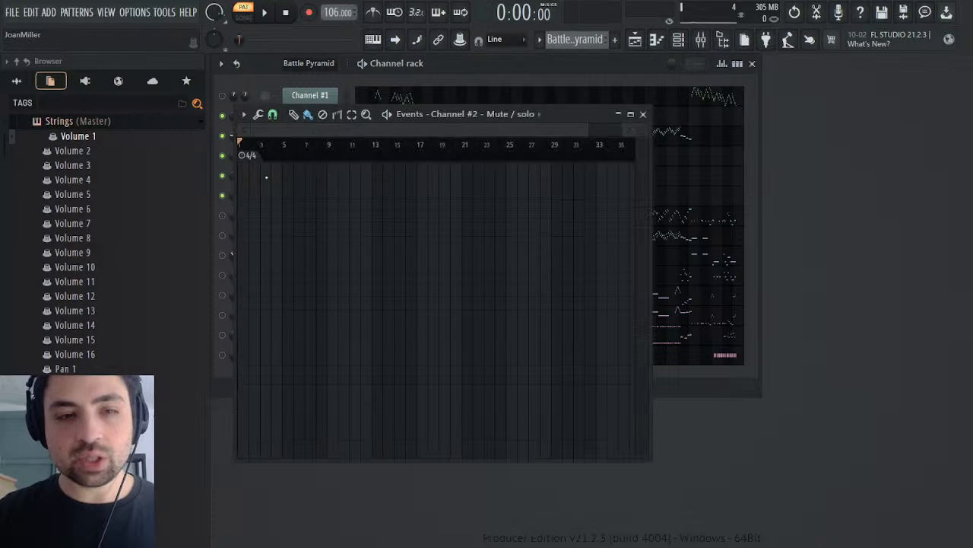
pyautogui.click(642, 114)
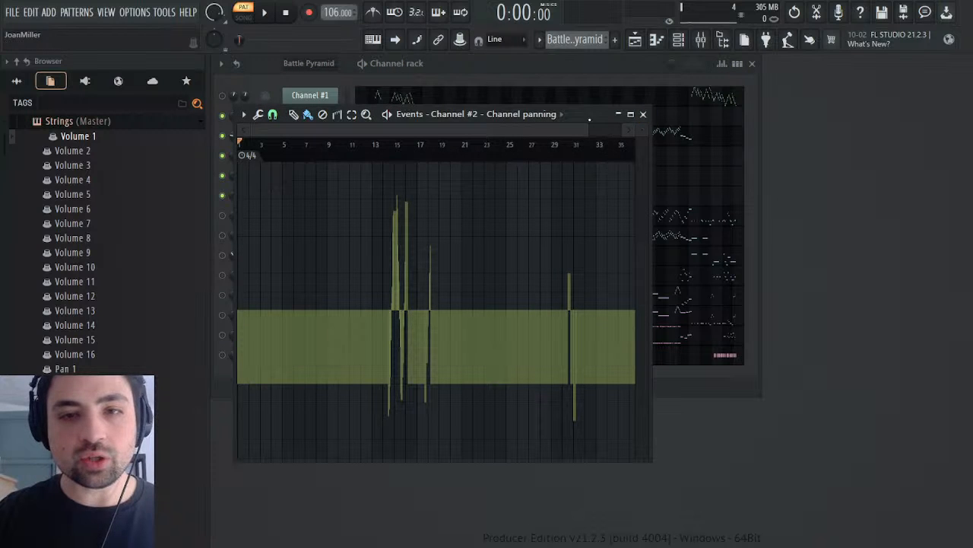
pyautogui.moveTo(581, 114); pyautogui.dragTo(857, 131)
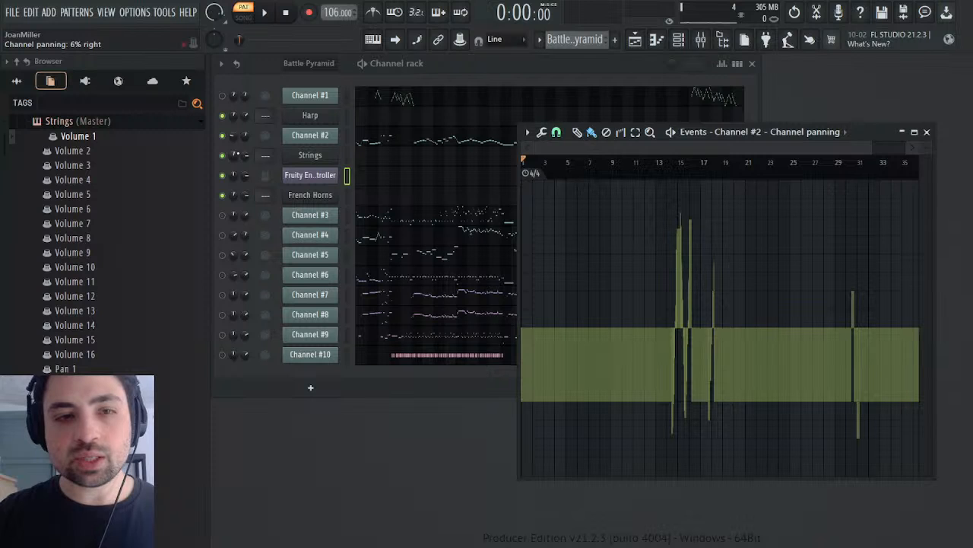
pyautogui.click(236, 155)
pyautogui.click(873, 132)
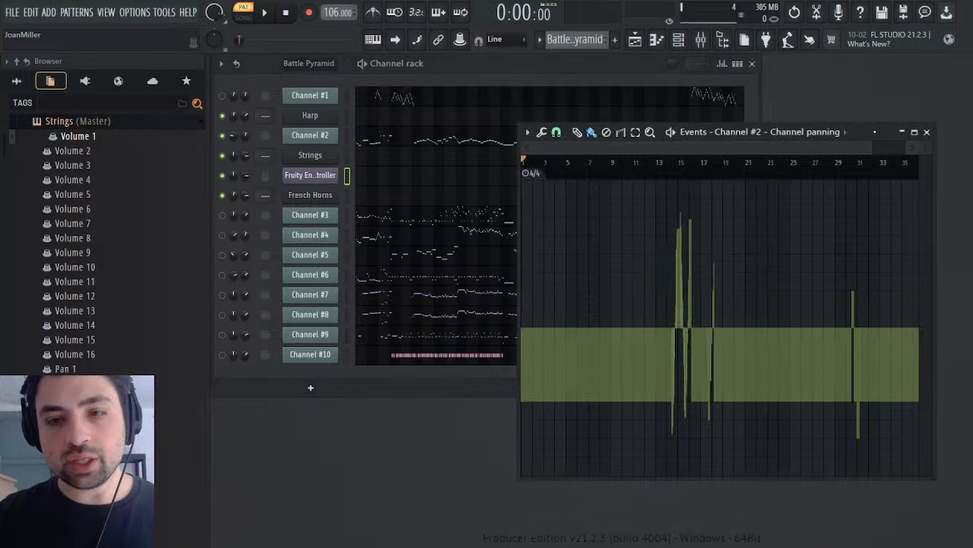
# Step: Play the Battle Pyramid pattern from bar 14 to hear the panning changes on Channel #2
pyautogui.click(677, 164)
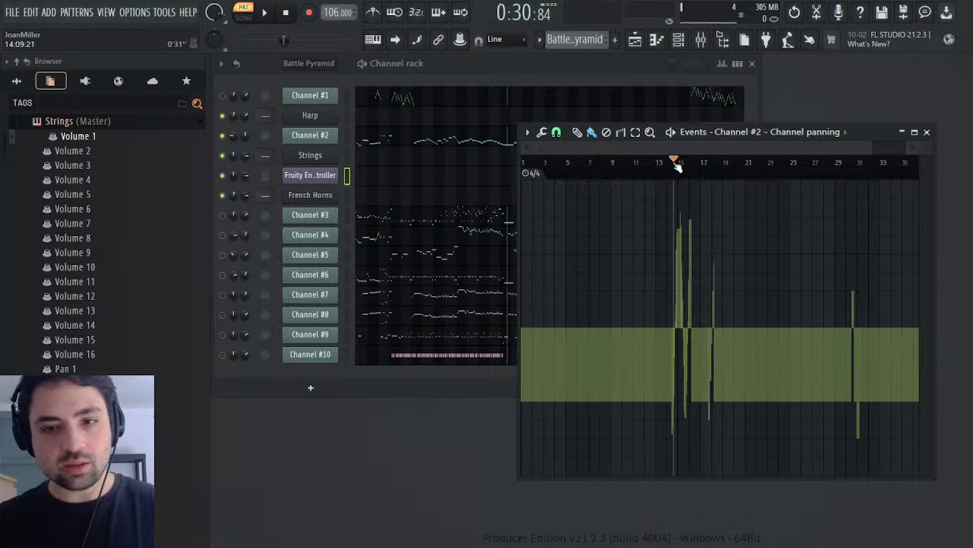
pyautogui.press('space')
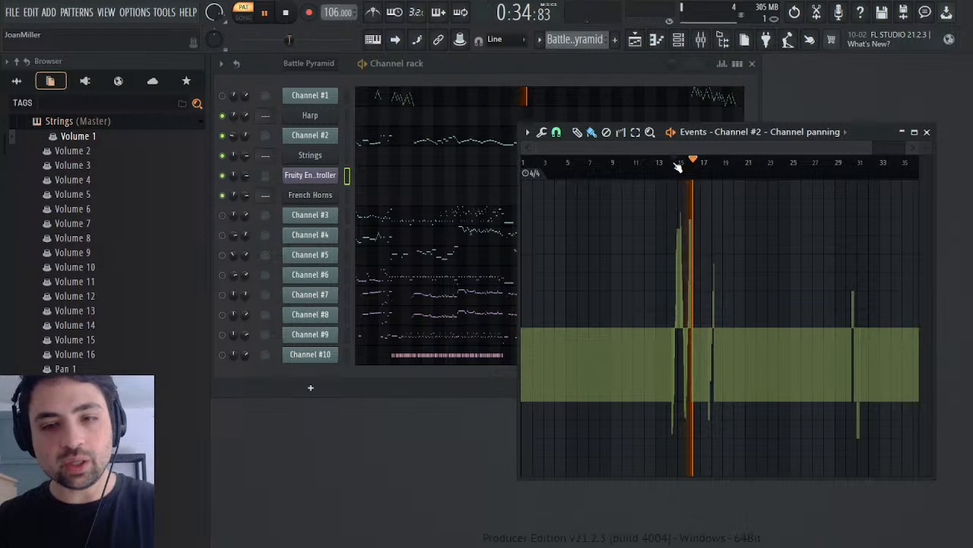
pyautogui.press('space')
pyautogui.press('space')
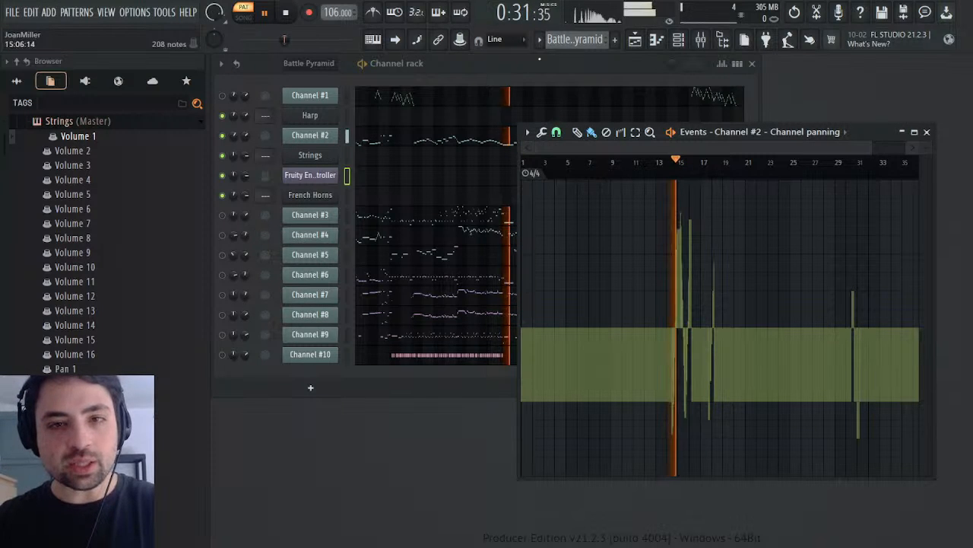
pyautogui.press('space')
# Step: Copy Channel #2's panning events into the Strings Pan 1 events of the Melody pattern and check the pattern from the start
pyautogui.click(602, 64)
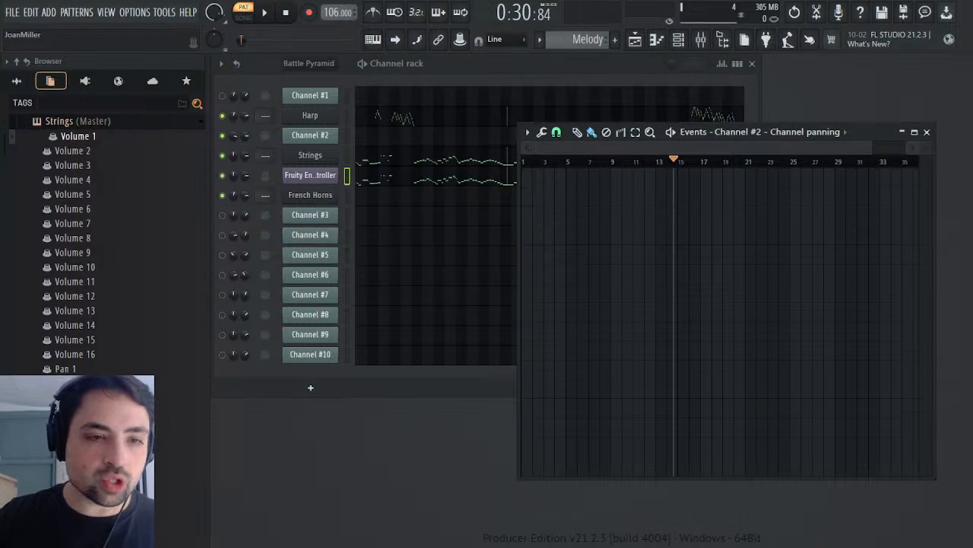
pyautogui.click(65, 368)
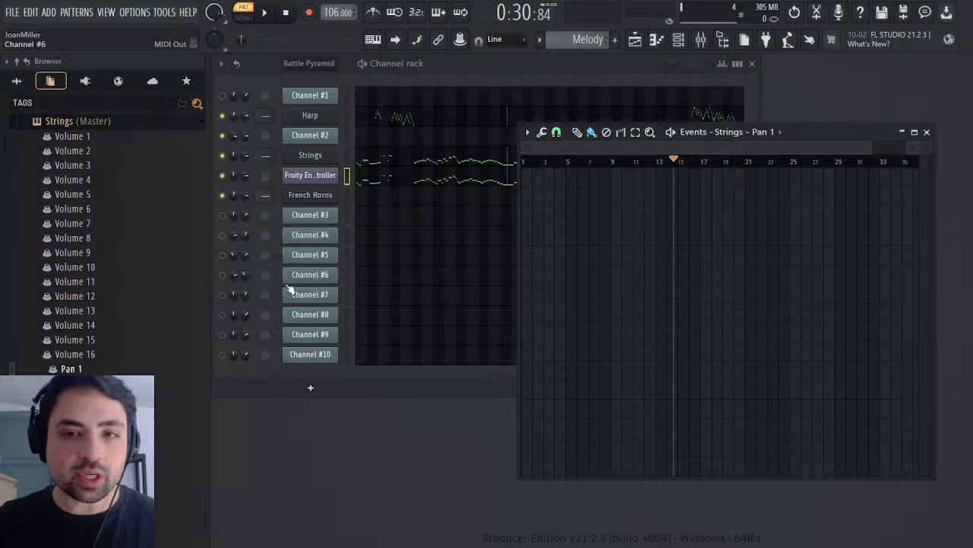
pyautogui.press('space')
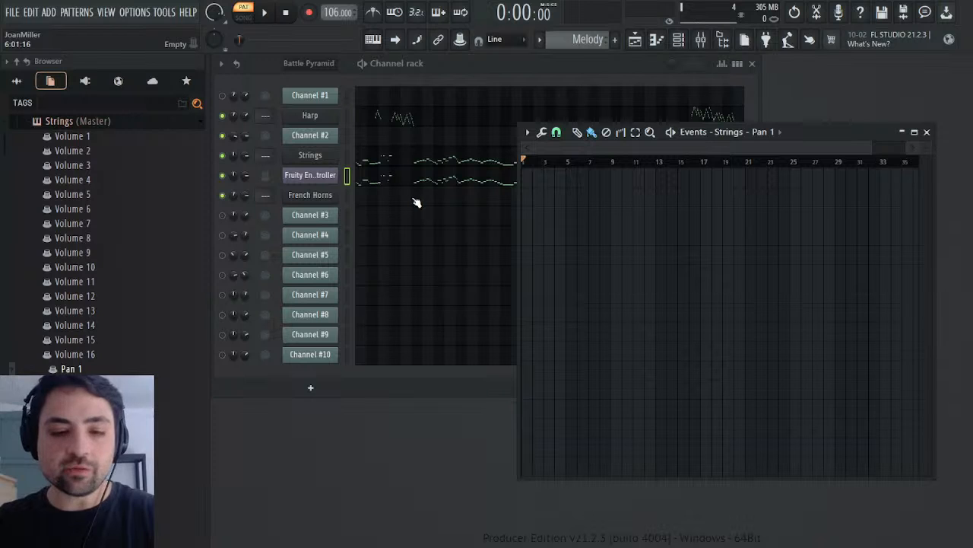
pyautogui.hotkey('ctrl', 'v')
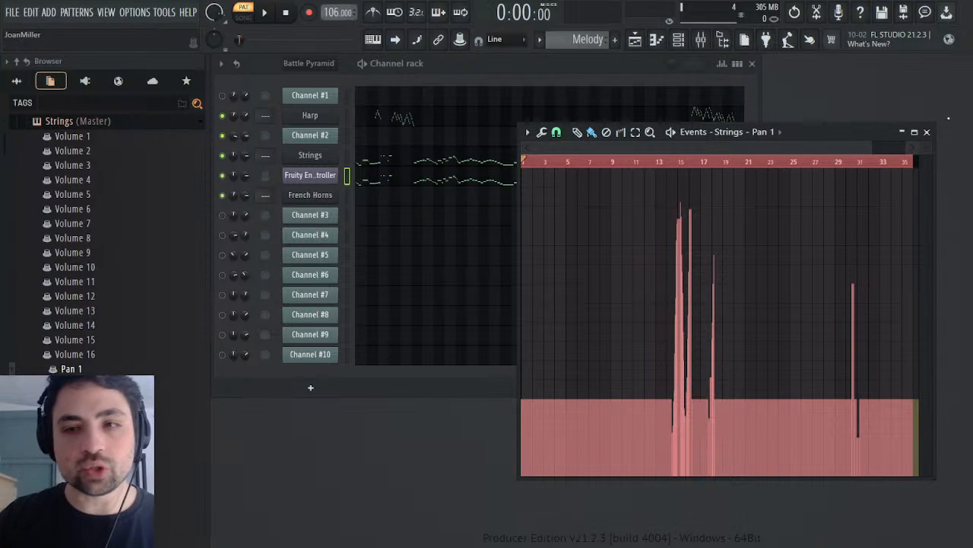
pyautogui.click(927, 132)
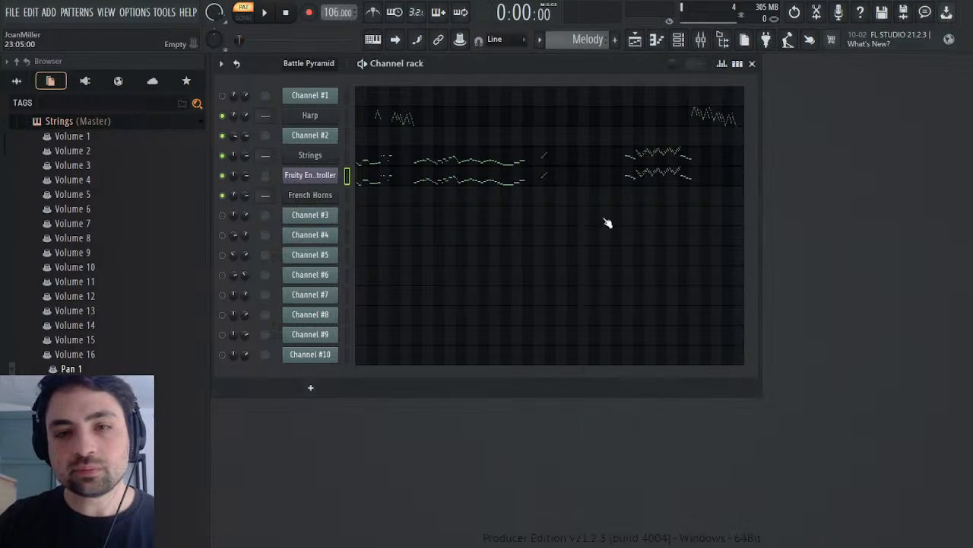
pyautogui.click(265, 14)
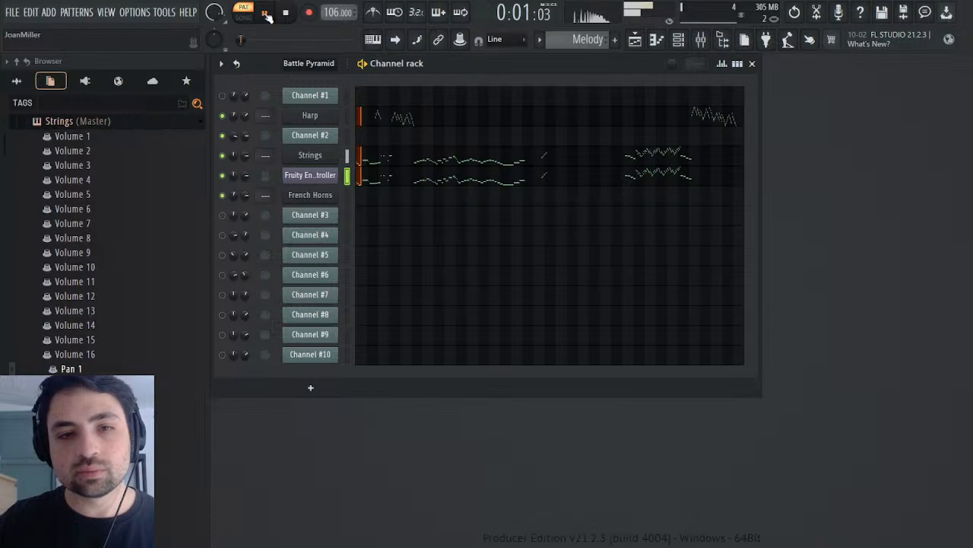
pyautogui.press('space')
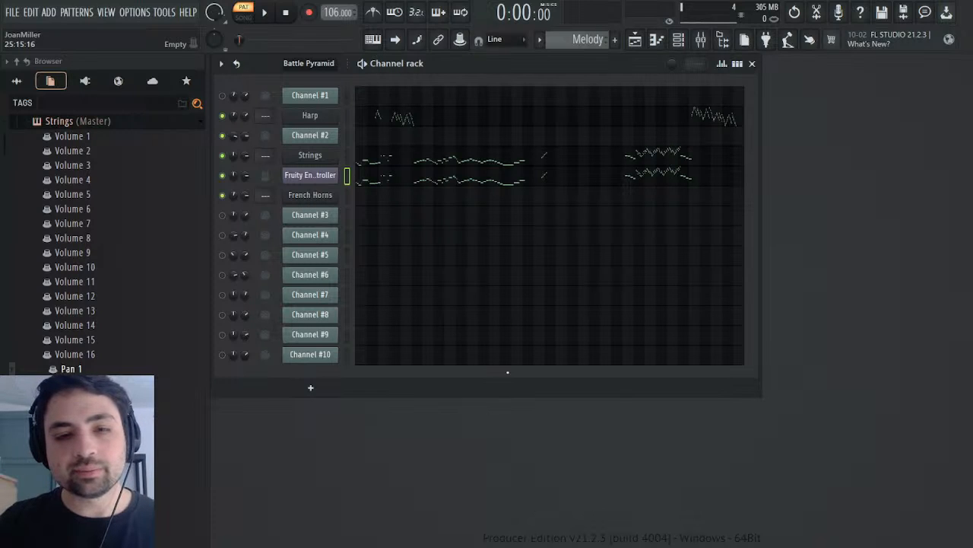
# Step: Examine Channel #2's notes around bars 15 to 18 of the Battle Pyramid pattern and play them from just before bar 17
pyautogui.scroll(1, 584, 38)
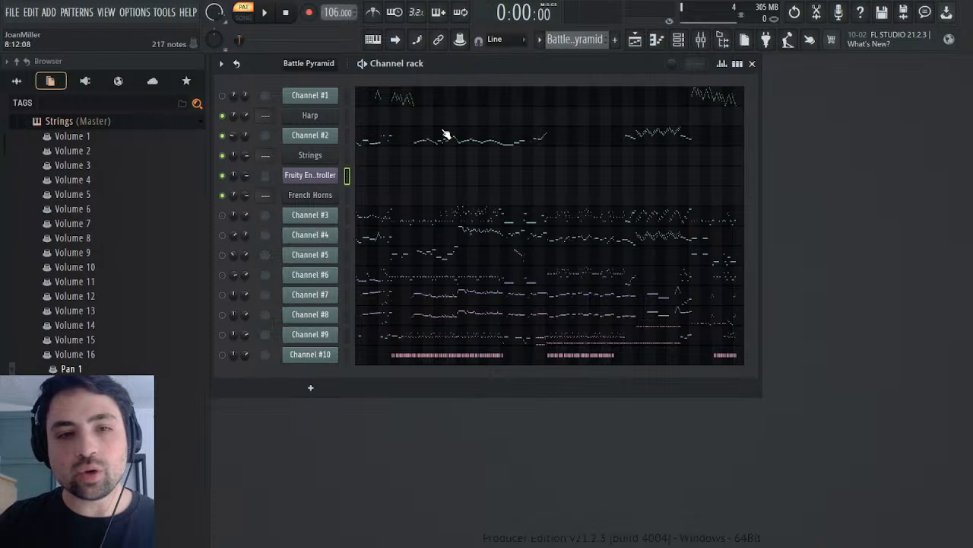
pyautogui.click(419, 143)
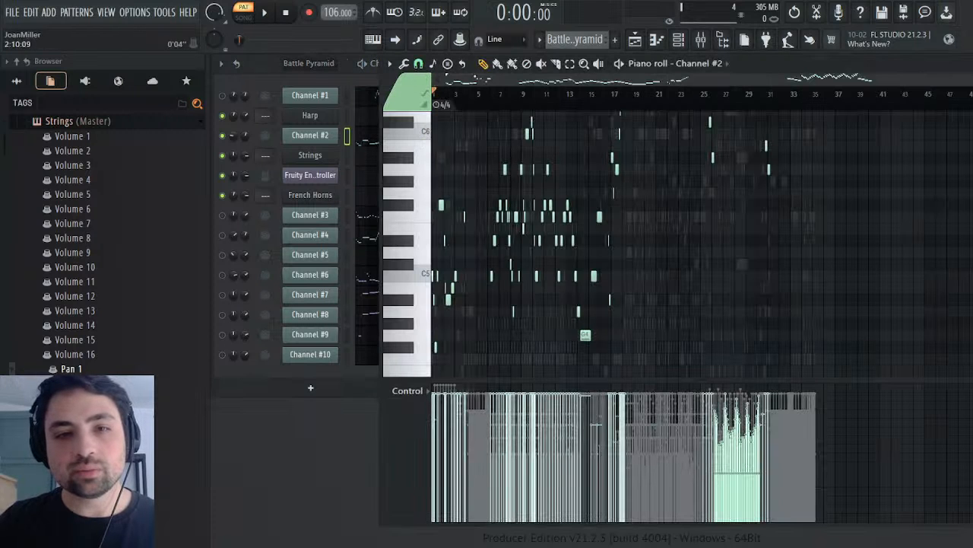
pyautogui.click(598, 96)
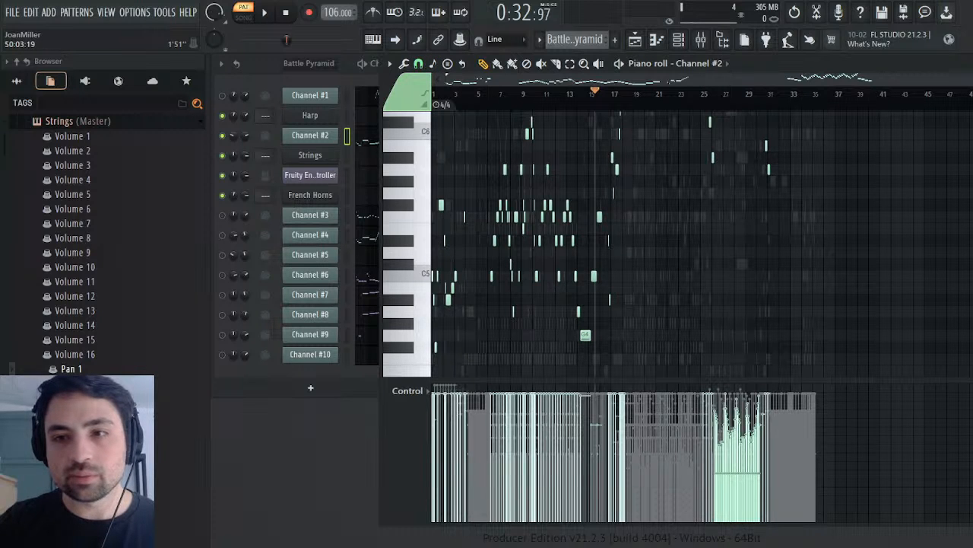
pyautogui.moveTo(970, 79)
pyautogui.mouseDown()
pyautogui.moveTo(513, 79)
pyautogui.moveTo(817, 79)
pyautogui.moveTo(688, 79)
pyautogui.mouseUp()
pyautogui.click(658, 94)
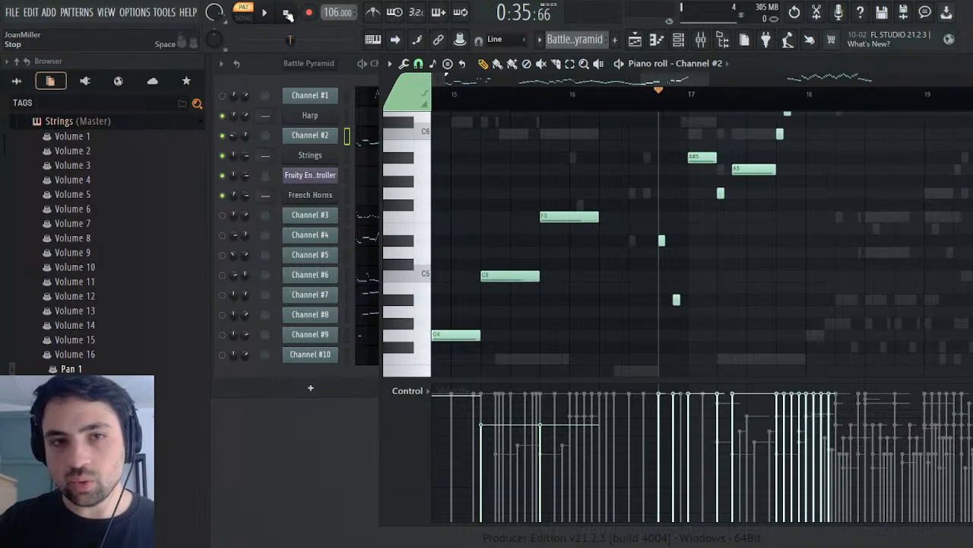
pyautogui.press('space')
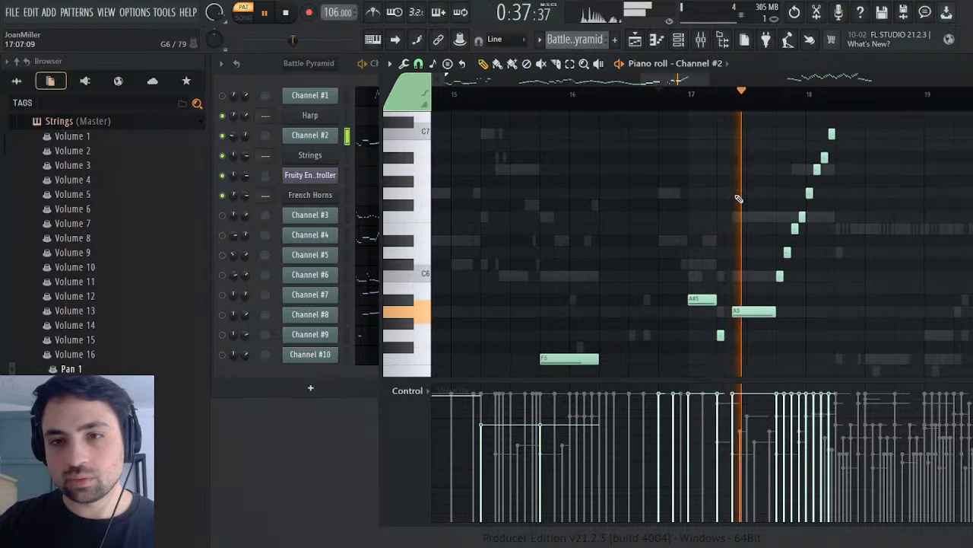
# Step: Look over the rest of Channel #2's notes around bars 15 to 19, stop playback and close its note view
pyautogui.scroll(-1, 881, 136)
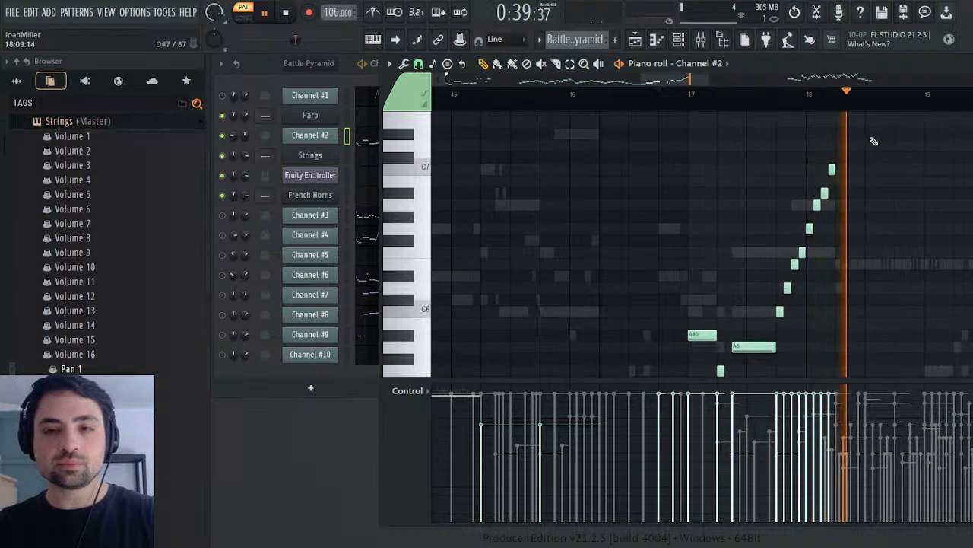
pyautogui.moveTo(859, 141); pyautogui.dragTo(641, 350)
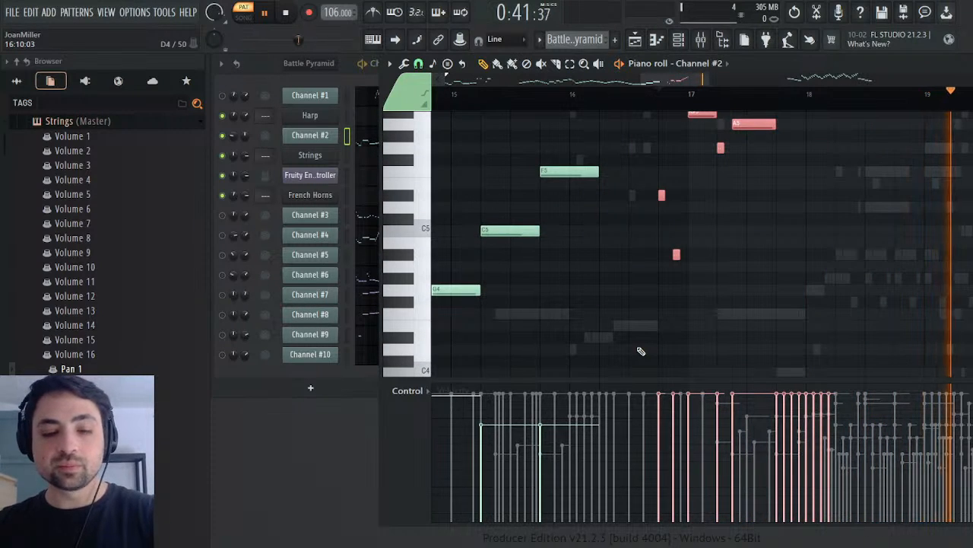
pyautogui.press('space')
pyautogui.press('Escape')
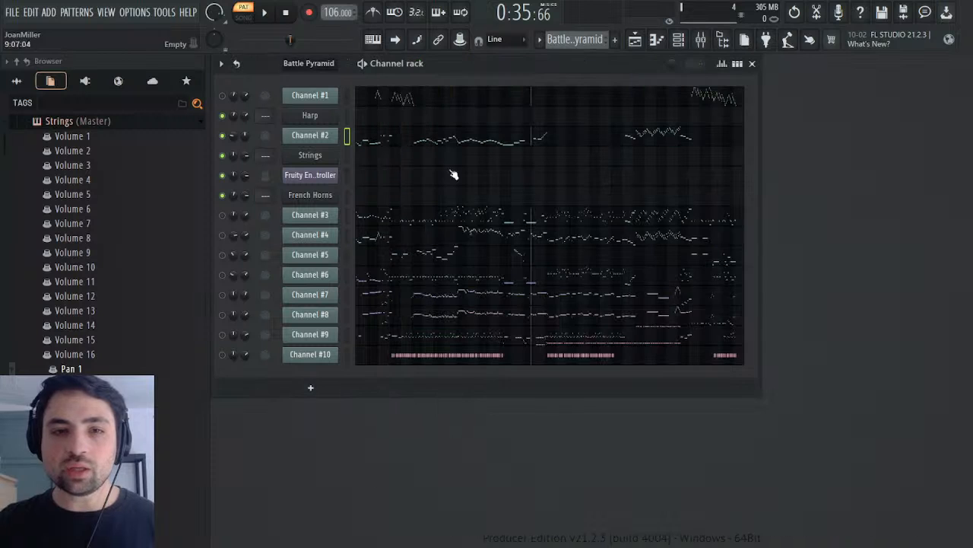
# Step: Show Channel #2's channel volume events in the Battle Pyramid pattern, play them briefly around bar 16, and close the events
pyautogui.click(268, 163)
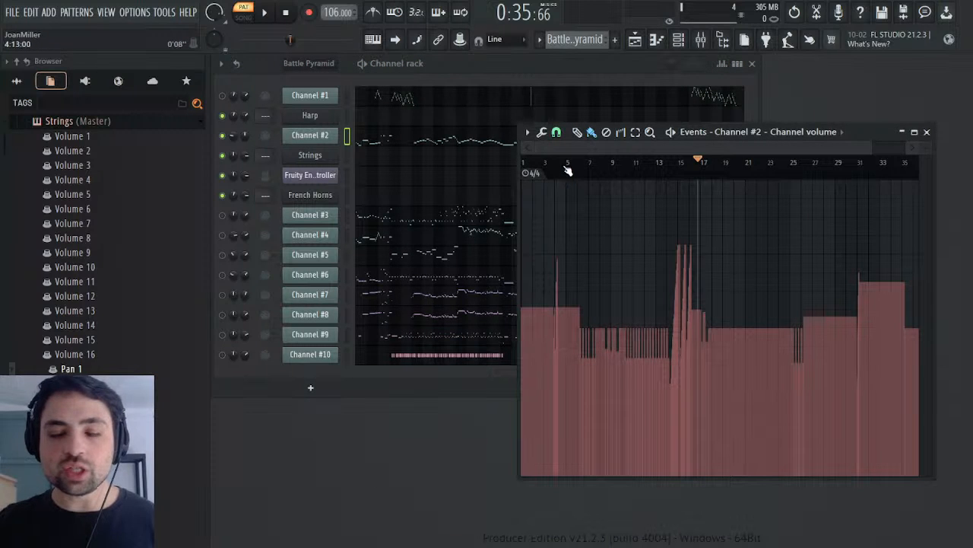
pyautogui.press('space')
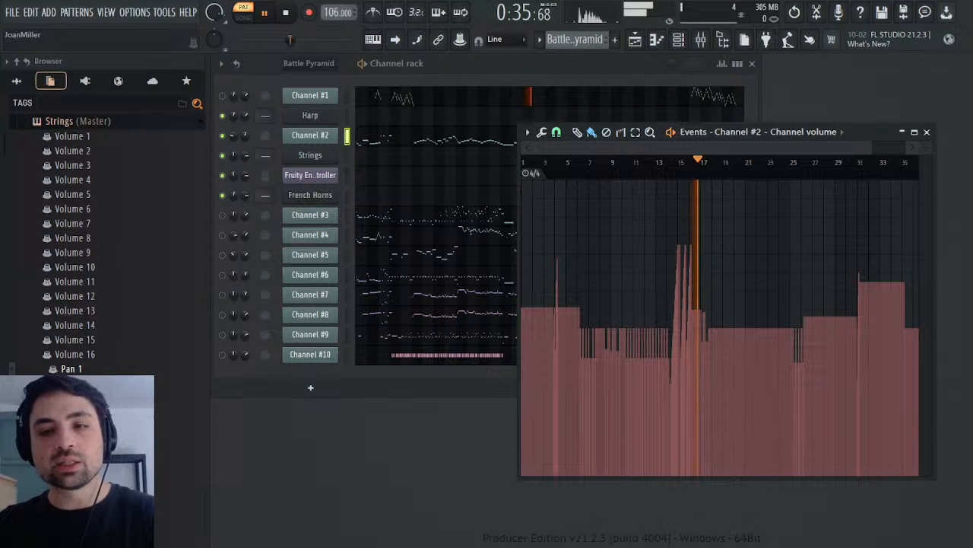
pyautogui.press('space')
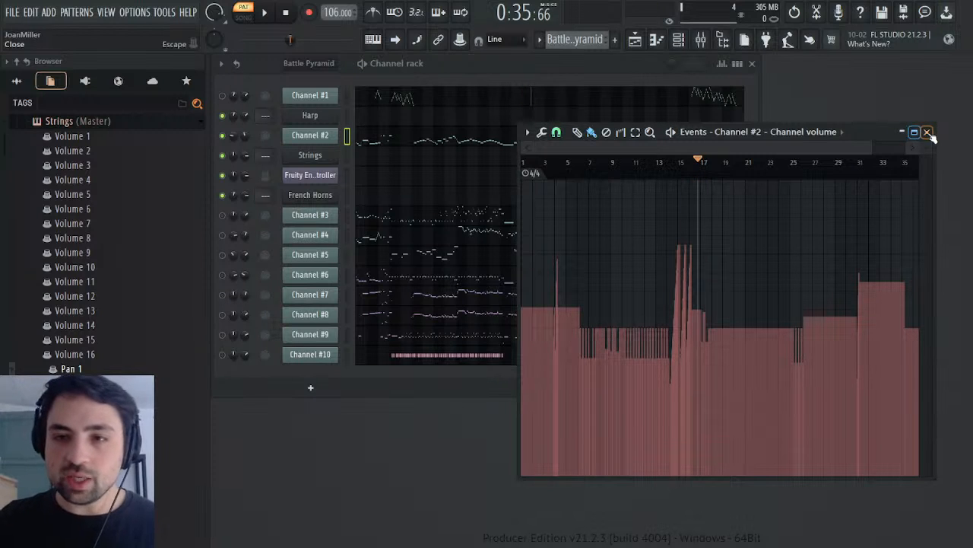
pyautogui.click(927, 133)
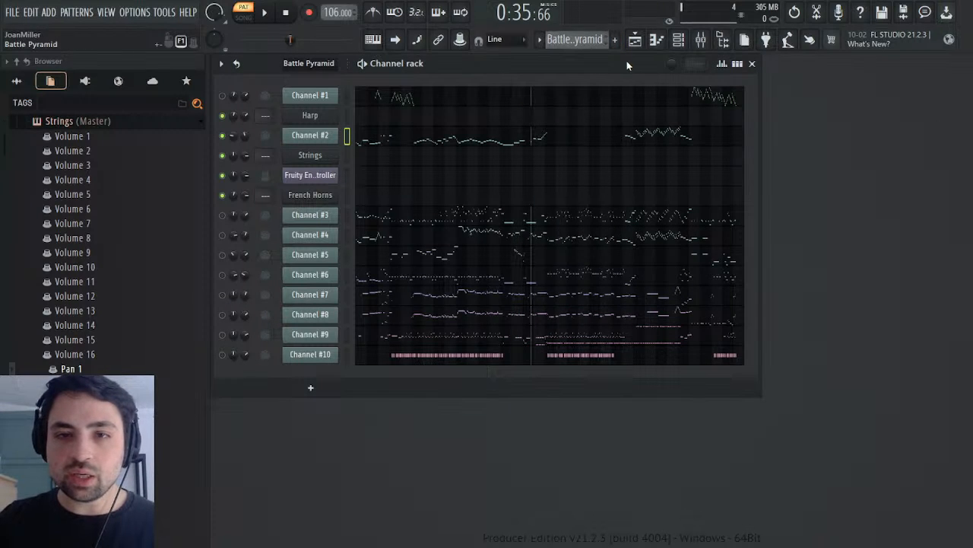
# Step: In the Melody pattern, check the Strings channel's Volume 1 parameter and its channel settings
pyautogui.press('KP_Add')
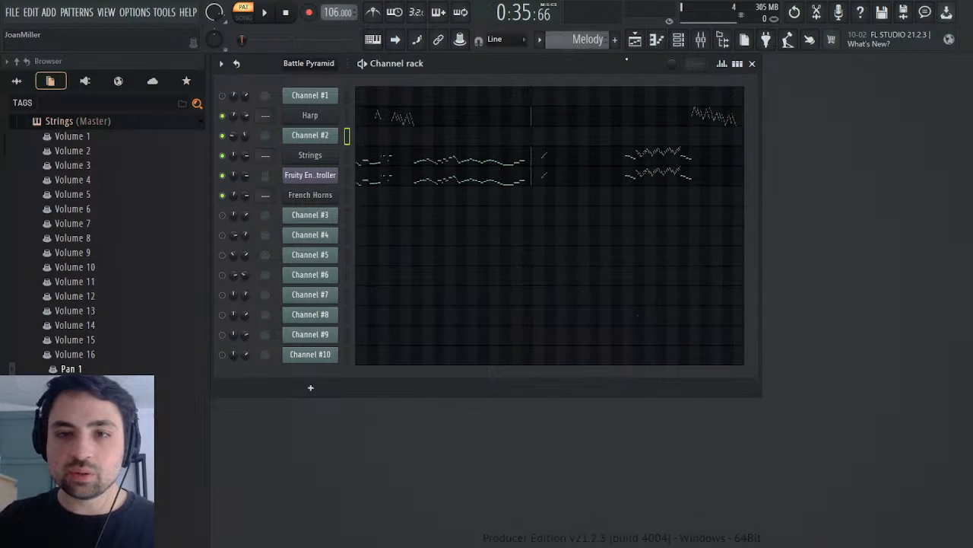
pyautogui.click(327, 156)
pyautogui.click(329, 156)
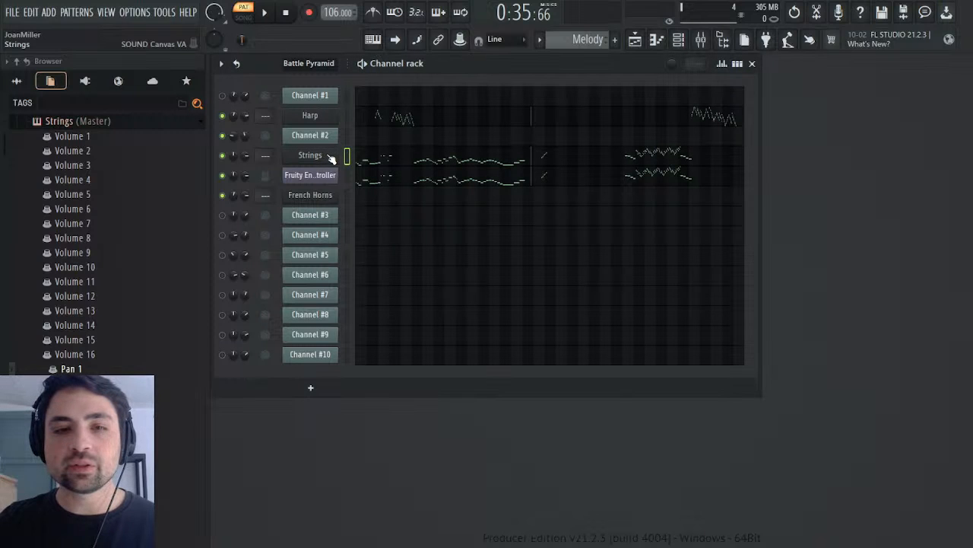
pyautogui.click(72, 139)
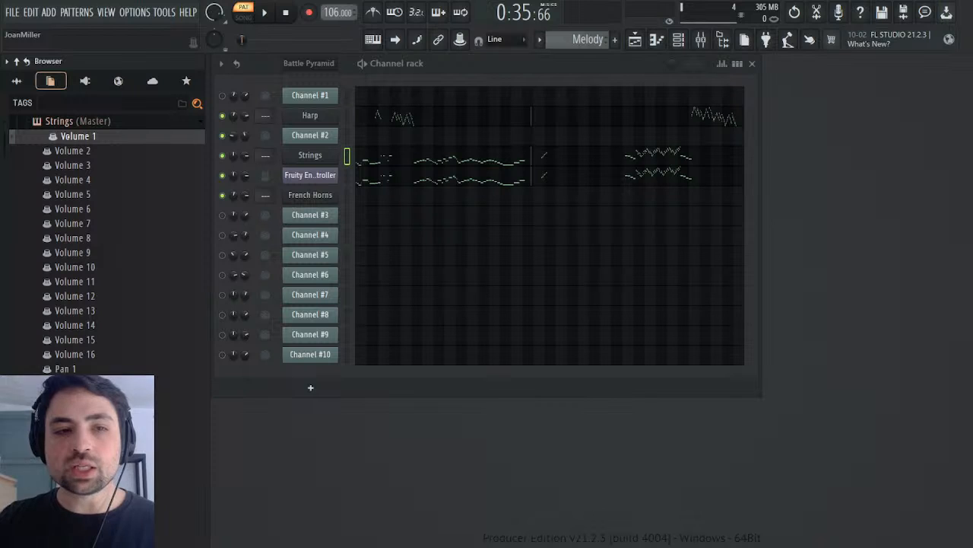
pyautogui.click(325, 160)
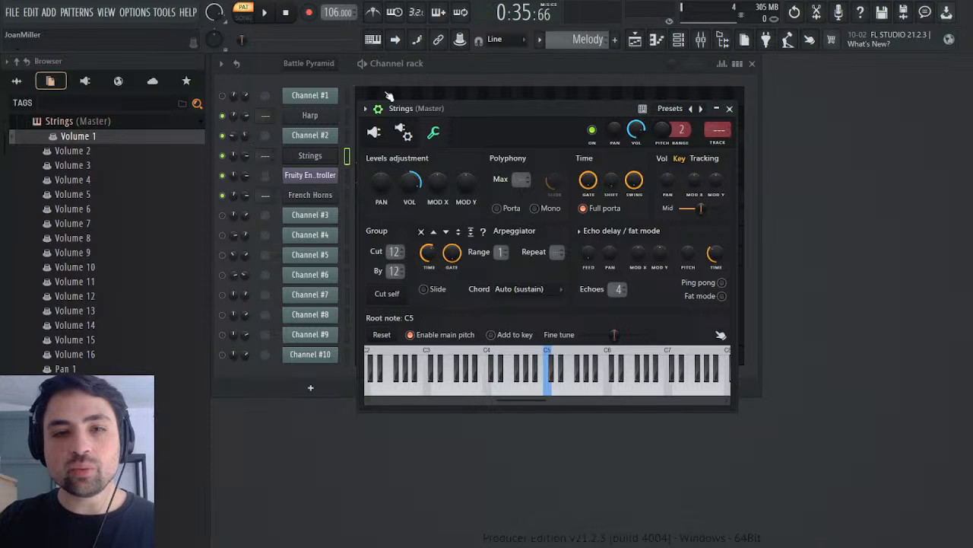
pyautogui.click(730, 108)
# Step: Play the Battle Pyramid pattern from the start and unmute Channel #4 and Channel #5
pyautogui.scroll(1, 568, 42)
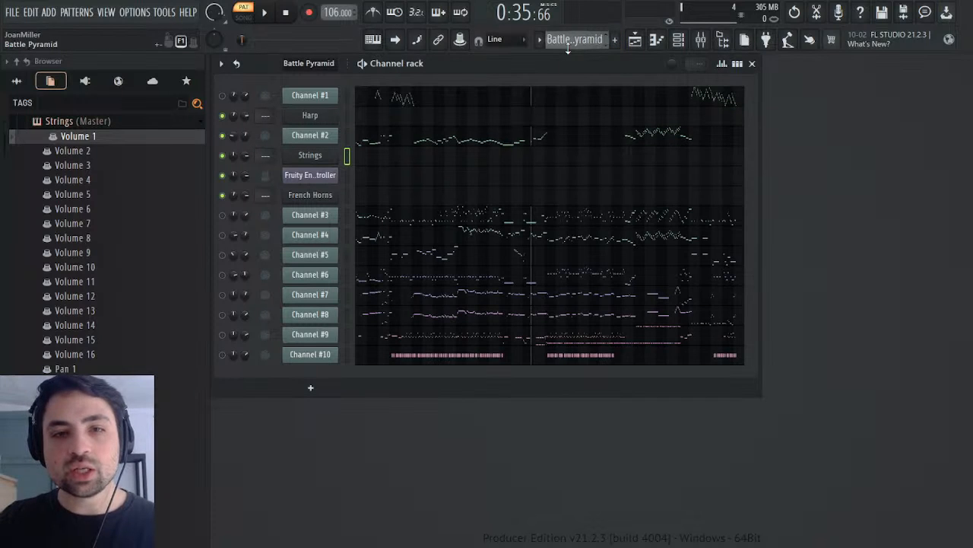
pyautogui.click(289, 16)
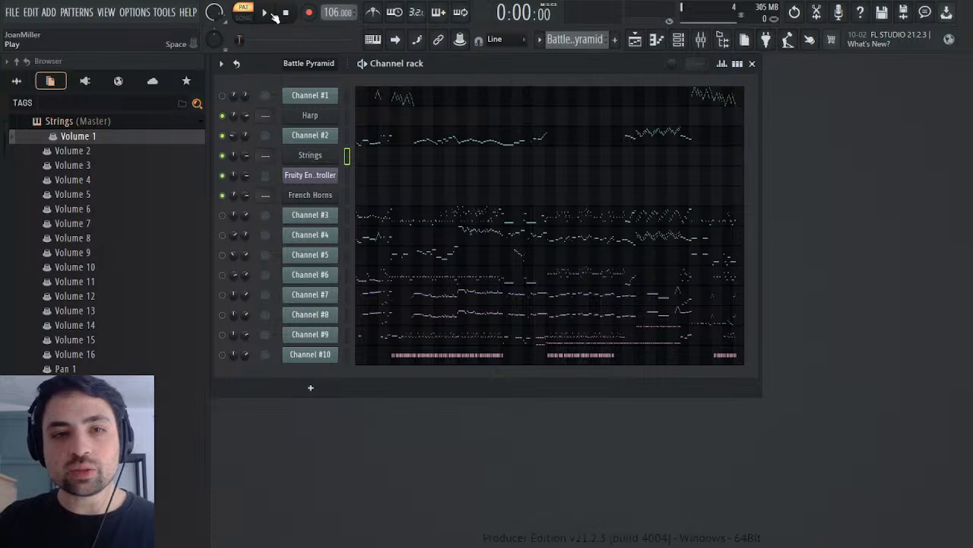
pyautogui.press('space')
pyautogui.click(223, 235)
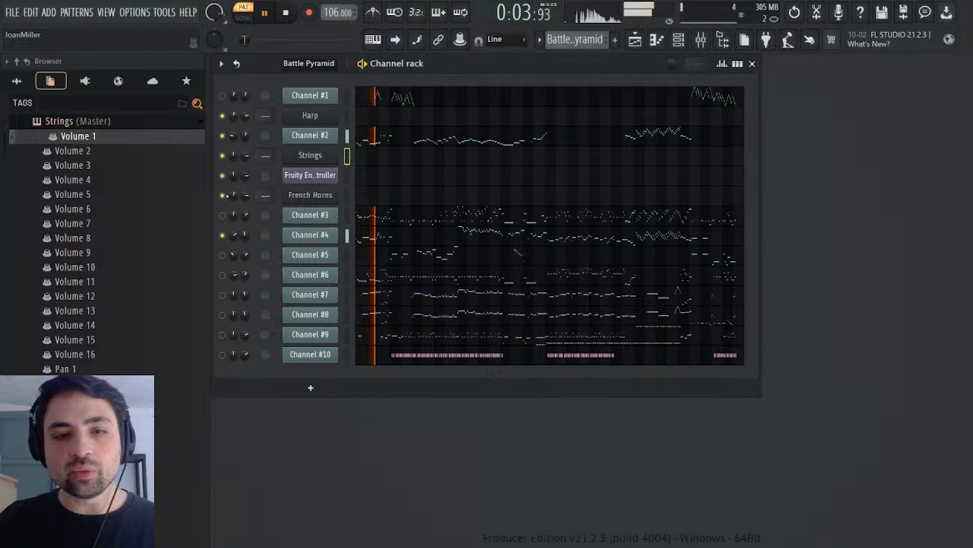
pyautogui.click(223, 255)
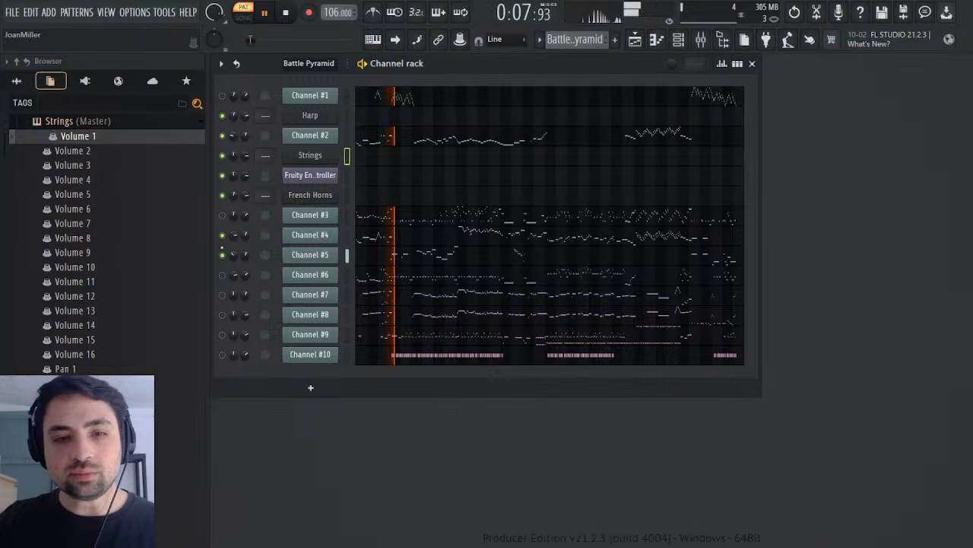
# Step: Audition Channels #6, #7, #8 and #3 in turn during playback, muting each again after listening
pyautogui.click(223, 274)
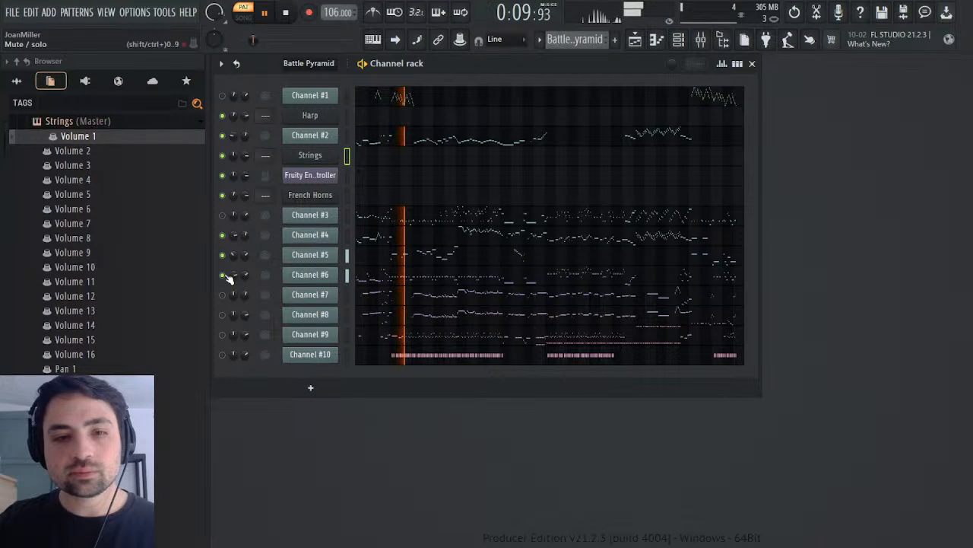
pyautogui.click(224, 274)
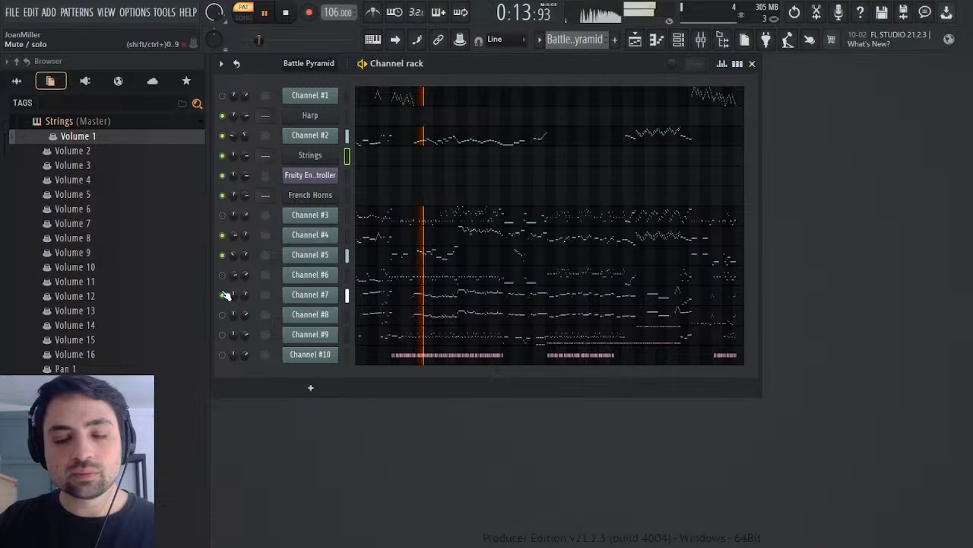
pyautogui.click(225, 295)
pyautogui.click(225, 315)
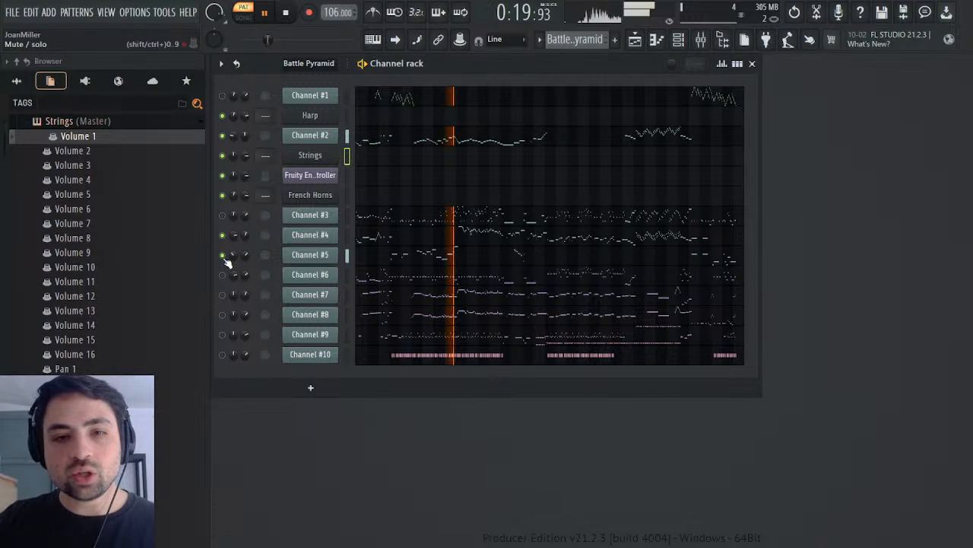
pyautogui.click(223, 216)
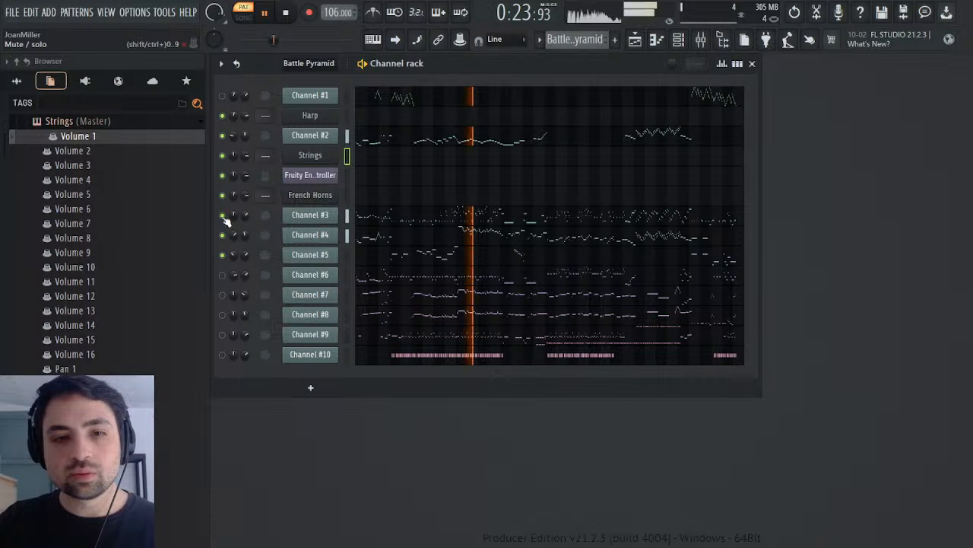
pyautogui.click(223, 216)
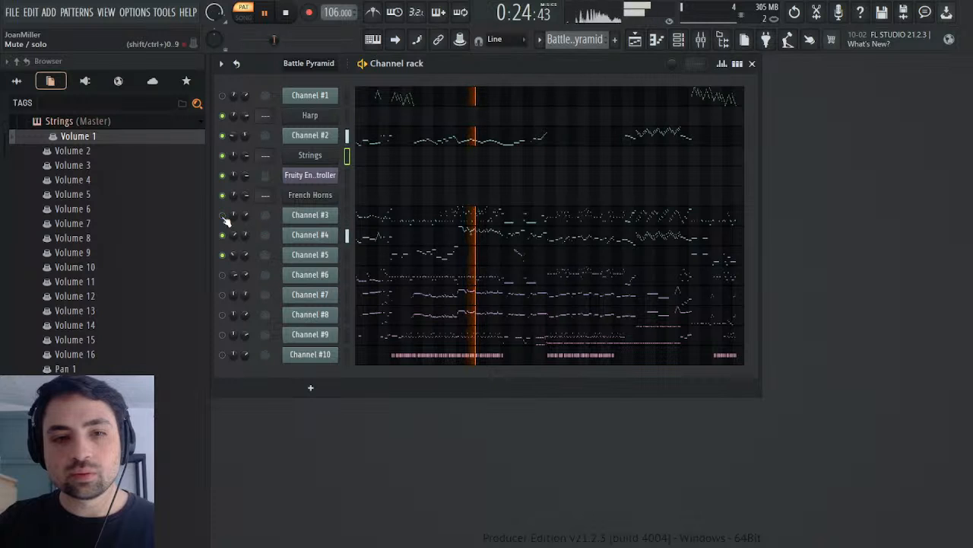
# Step: Check Channel #4's MIDI Out patch and controller settings while the pattern plays, close them and stop playback
pyautogui.click(310, 235)
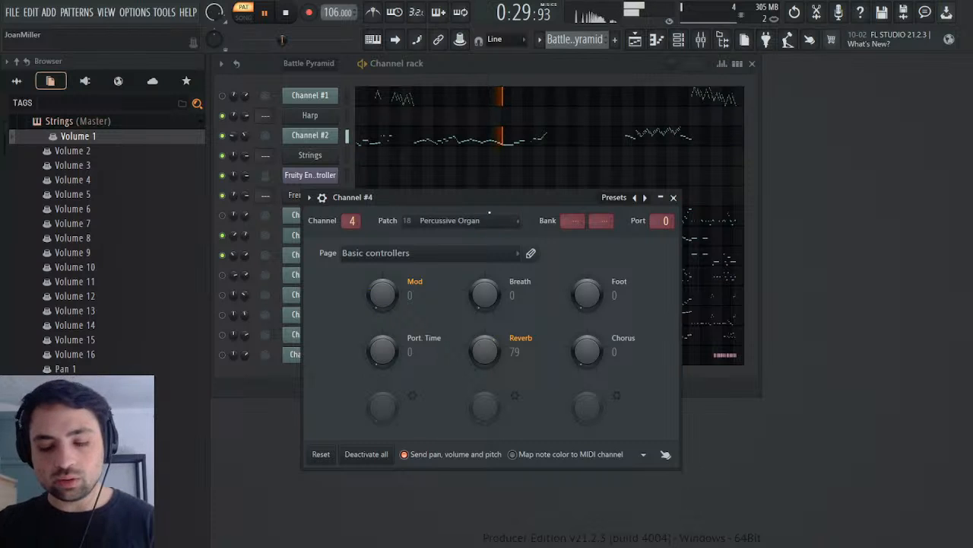
pyautogui.click(673, 198)
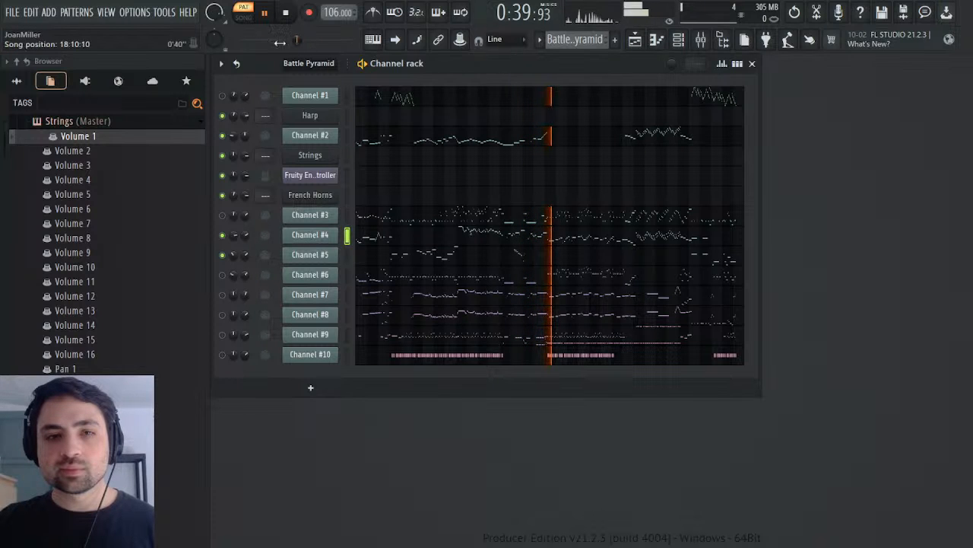
pyautogui.click(288, 13)
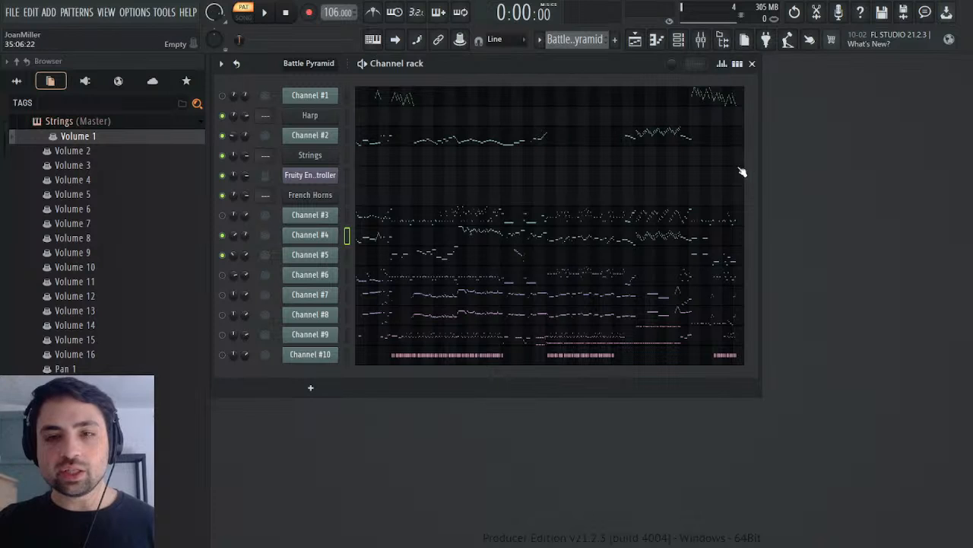
# Step: Play the Battle Pyramid pattern from about 0:55 to hear Channels #2, #4 and #5 together
pyautogui.moveTo(242, 42); pyautogui.dragTo(318, 40)
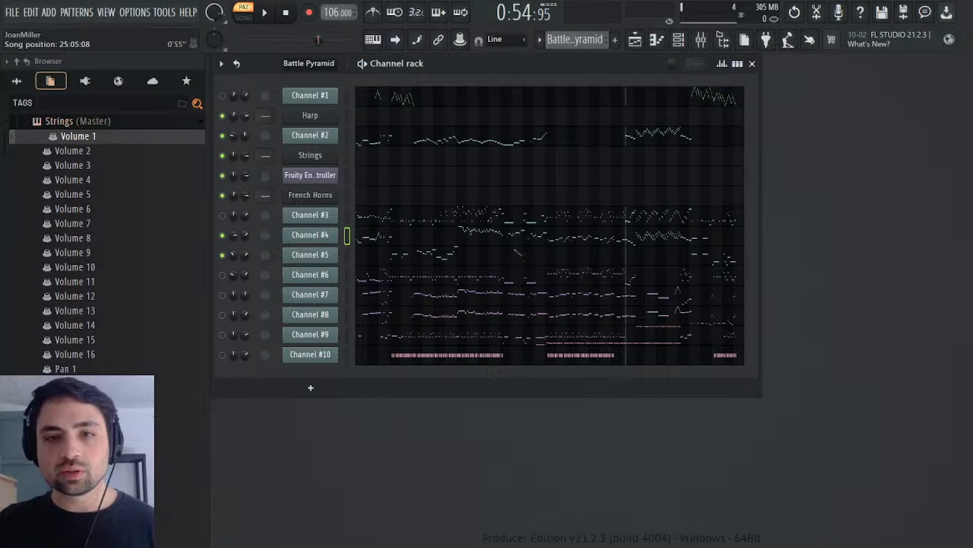
pyautogui.click(266, 14)
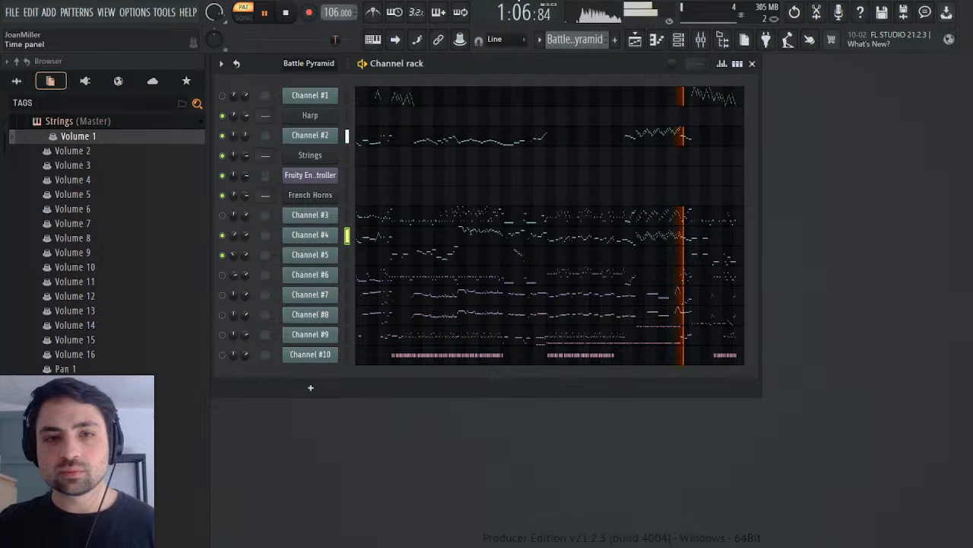
pyautogui.click(285, 16)
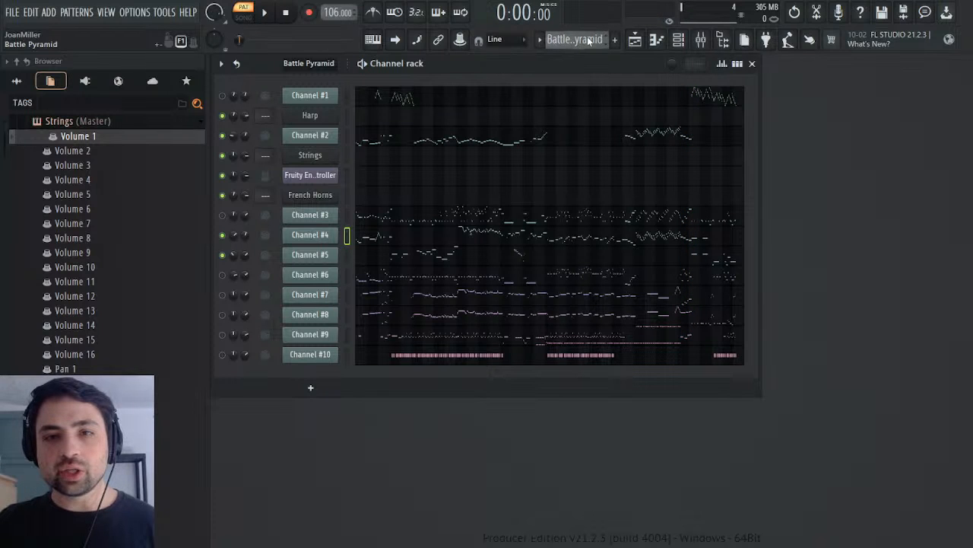
# Step: Show the Strings' channel volume events in the Melody pattern and play them from the start and from bar 14
pyautogui.click(639, 67)
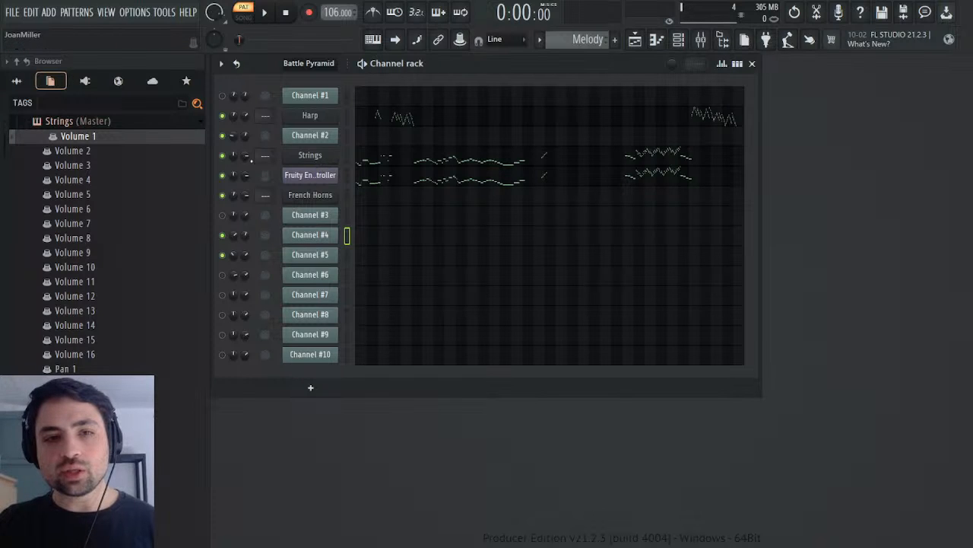
pyautogui.click(278, 188)
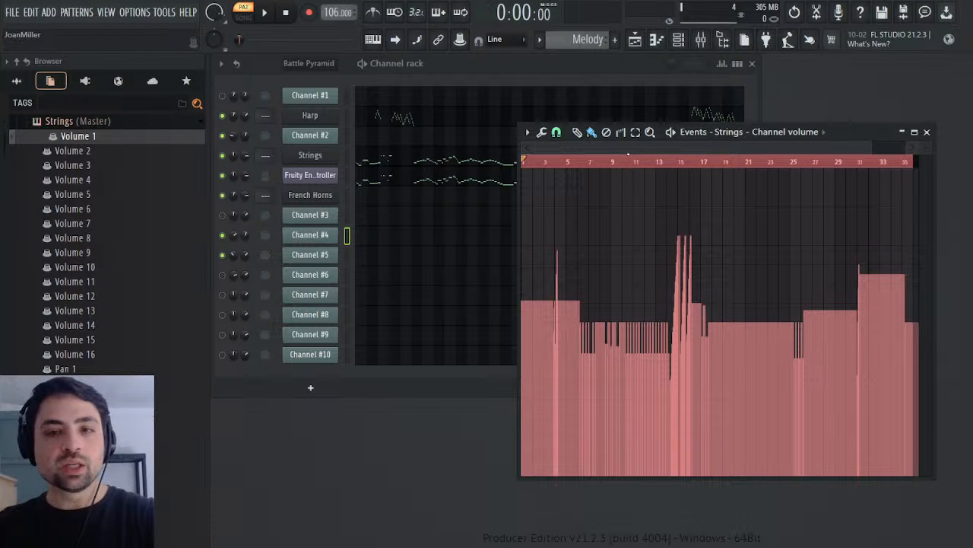
pyautogui.press('space')
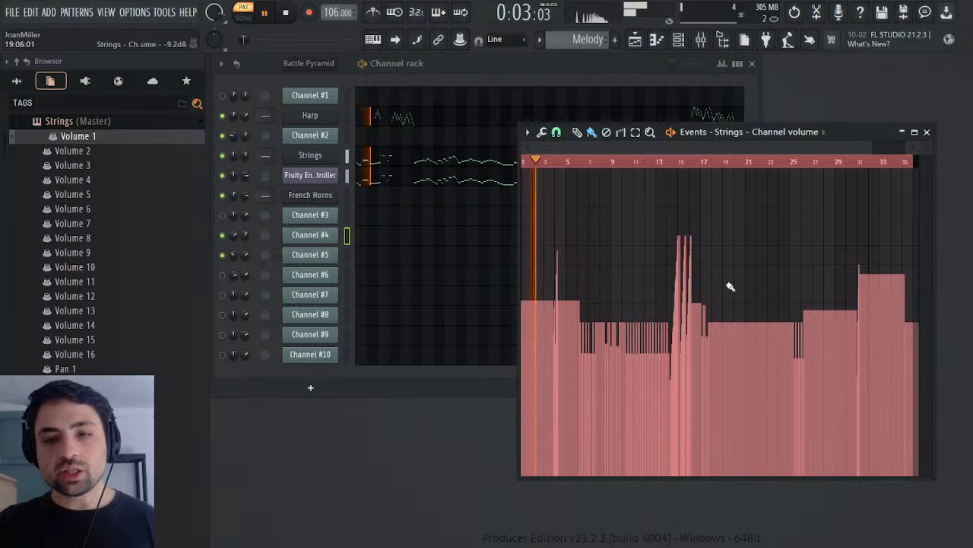
pyautogui.click(668, 163)
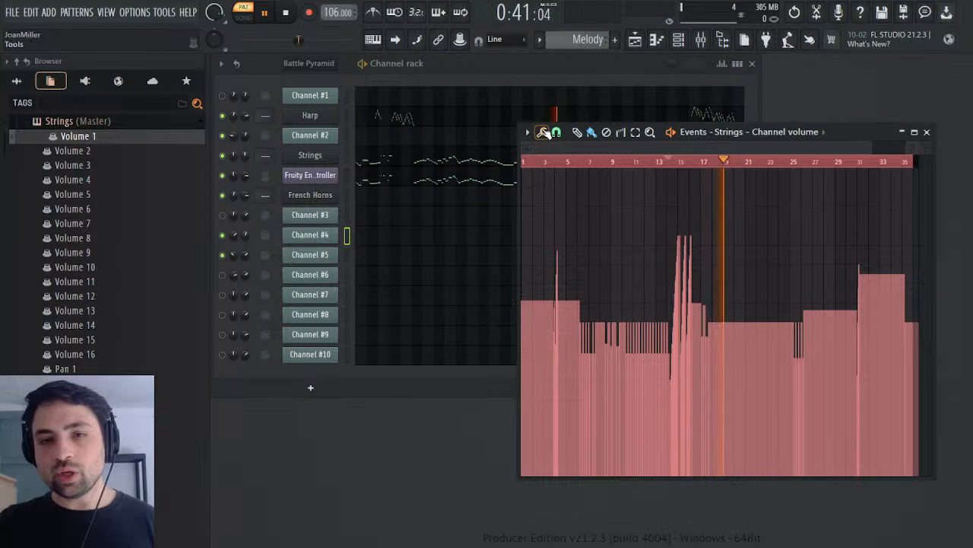
# Step: Raise the whole set of the Strings' channel volume events in the Melody pattern, keeping the envelope's shape
pyautogui.click(545, 132)
pyautogui.click(568, 147)
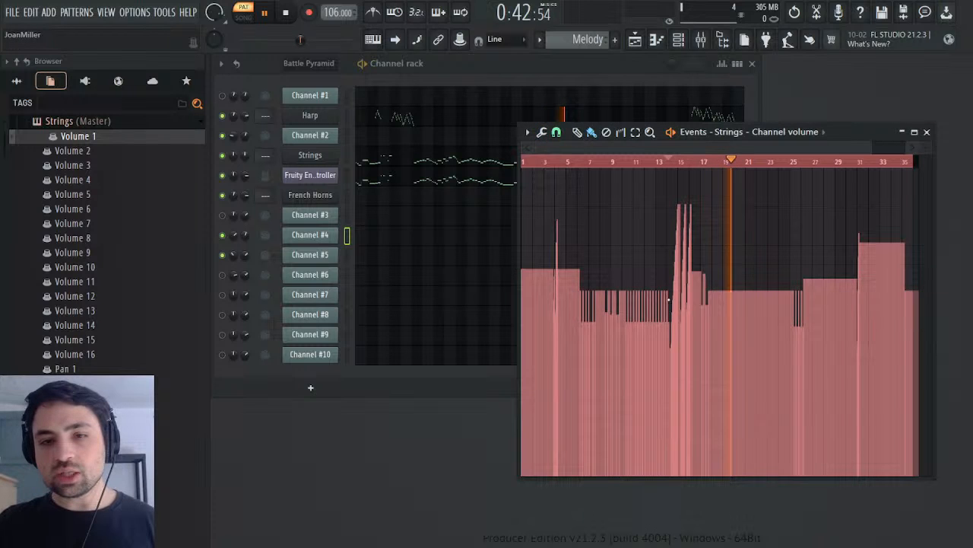
pyautogui.click(498, 349)
pyautogui.moveTo(553, 261); pyautogui.dragTo(553, 233)
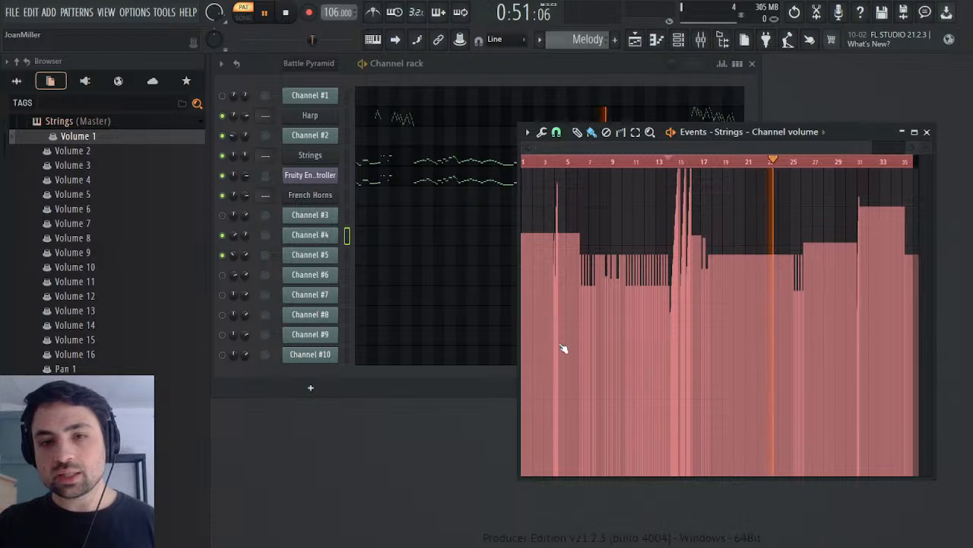
# Step: Play the Melody pattern from the start to check the louder Strings, closing the volume events
pyautogui.click(286, 13)
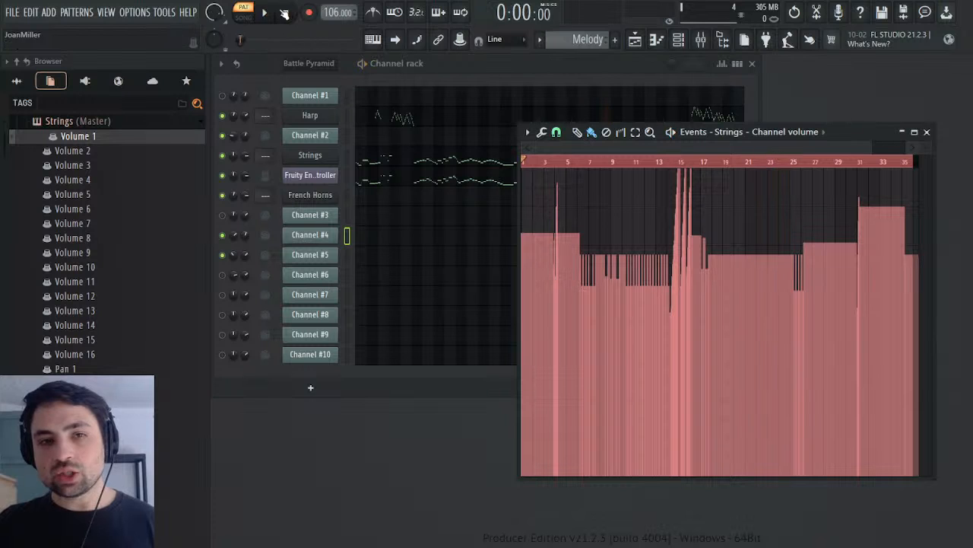
pyautogui.press('space')
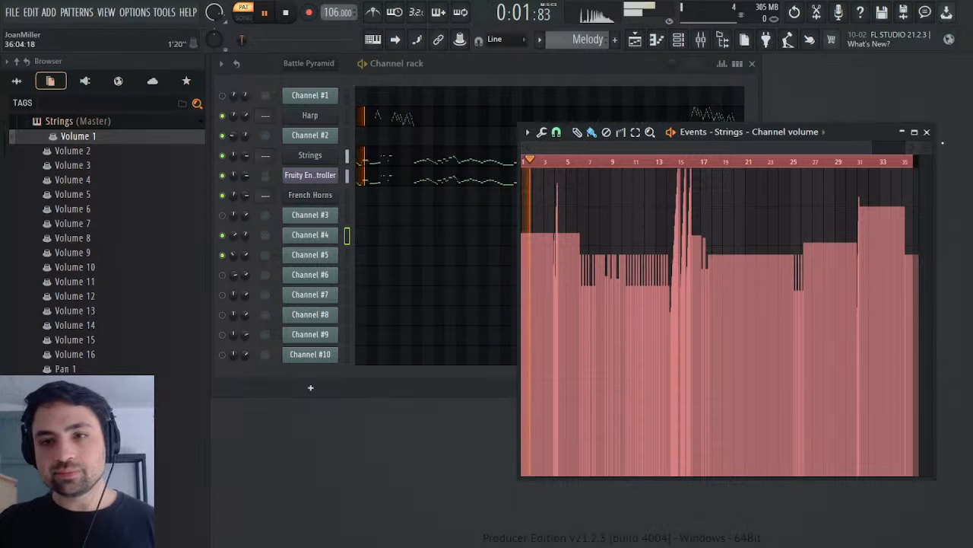
pyautogui.click(926, 132)
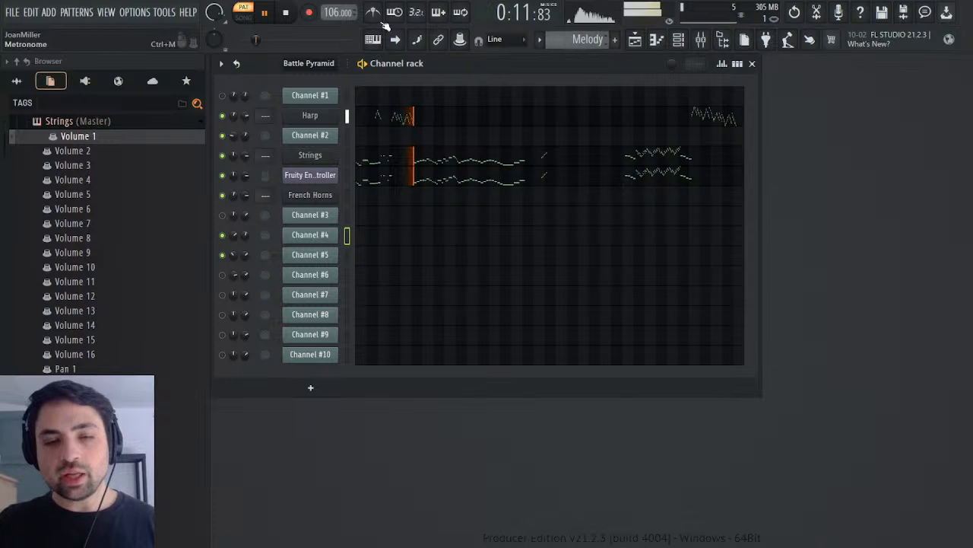
# Step: Stop playback, switch to the Battle Pyramid pattern and show Channel #3's Mod events enlarged around bars 1 to 5
pyautogui.click(284, 13)
pyautogui.scroll(1, 582, 46)
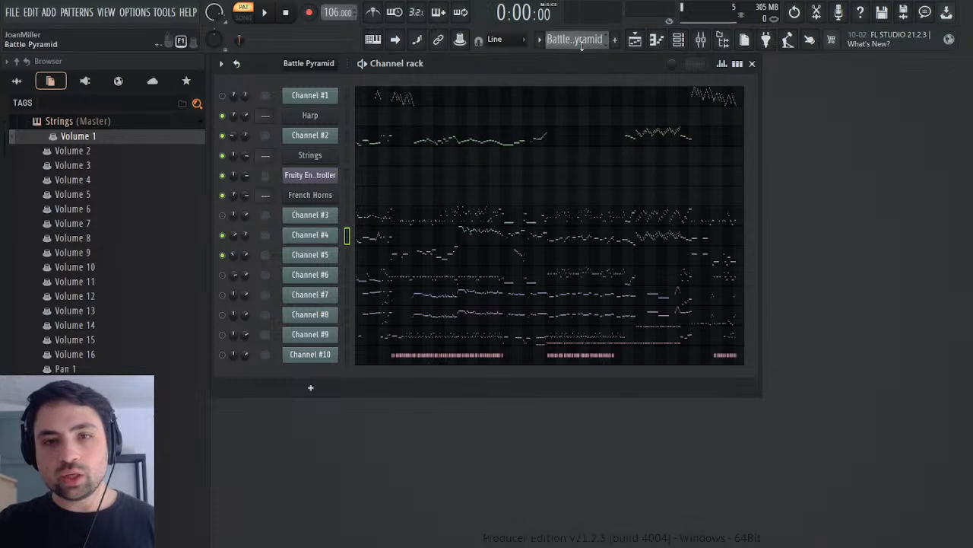
pyautogui.click(310, 216)
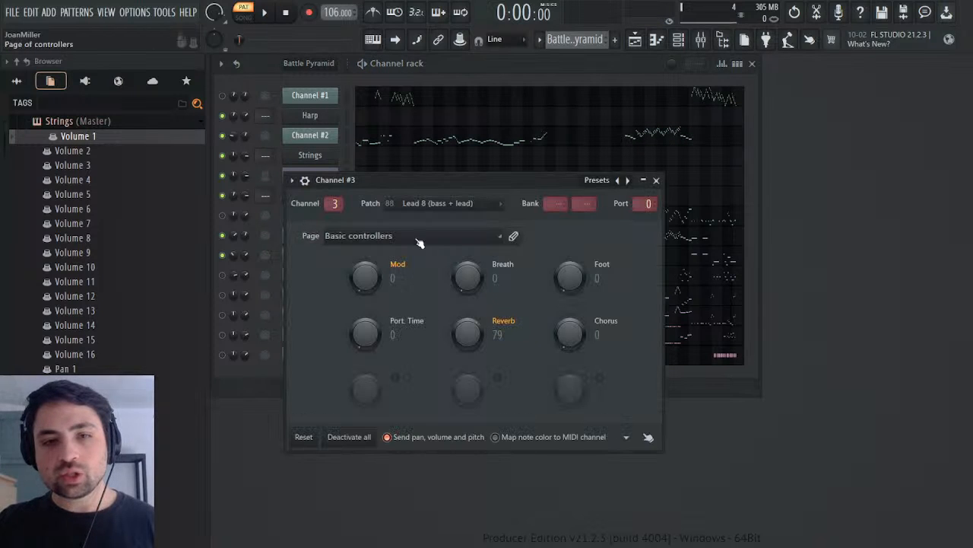
pyautogui.rightClick(357, 269)
pyautogui.click(393, 309)
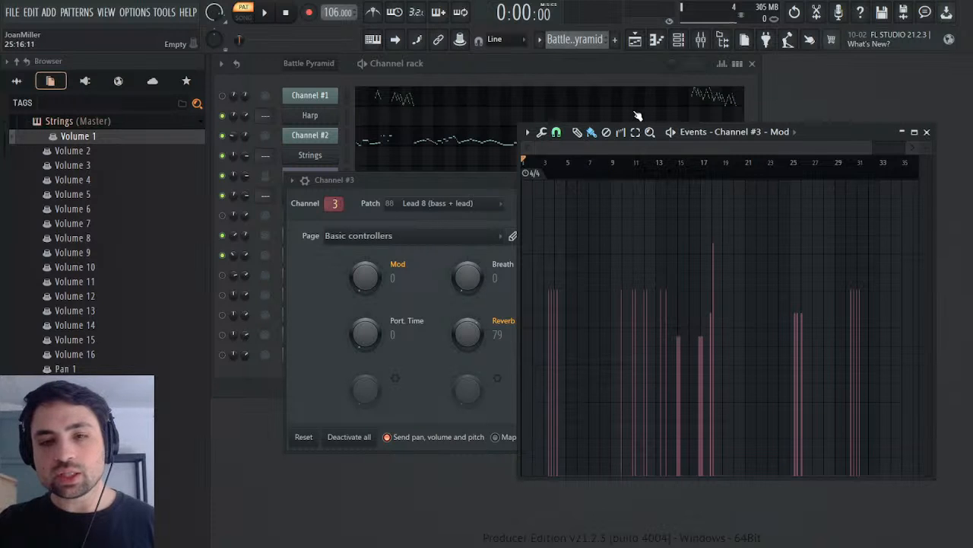
pyautogui.moveTo(871, 154); pyautogui.dragTo(641, 178)
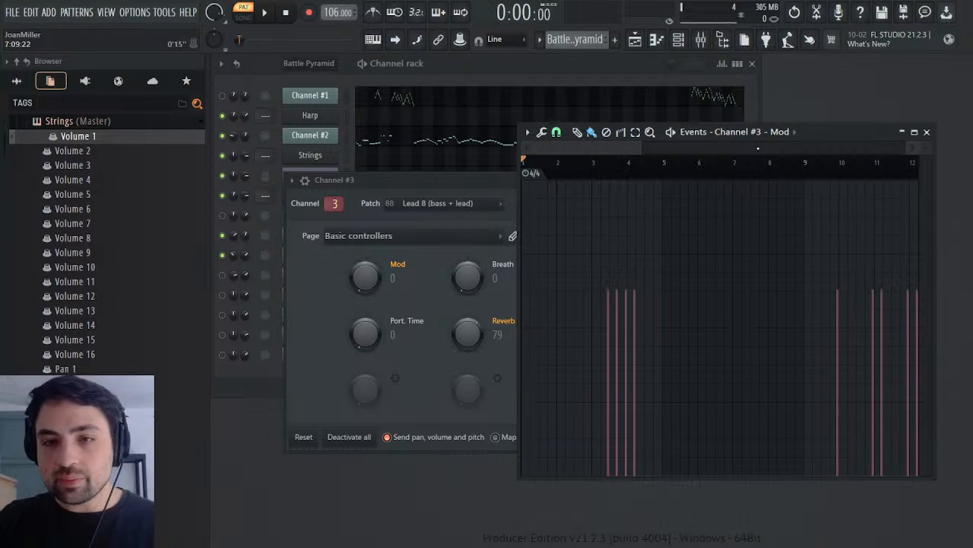
pyautogui.moveTo(641, 145); pyautogui.dragTo(580, 148)
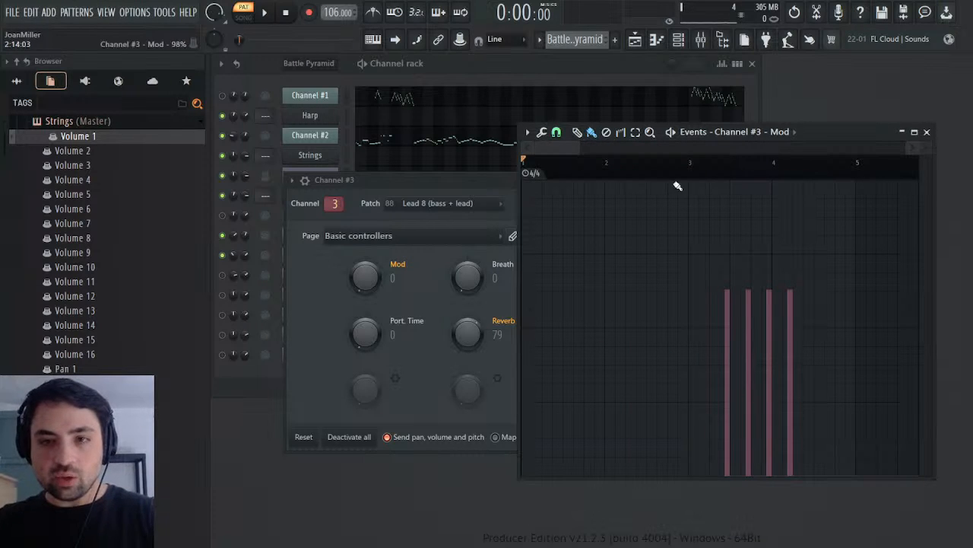
# Step: Play the Battle Pyramid pattern from bar 3, stop it, and mute Channels #4 and #5
pyautogui.click(690, 165)
pyautogui.press('space')
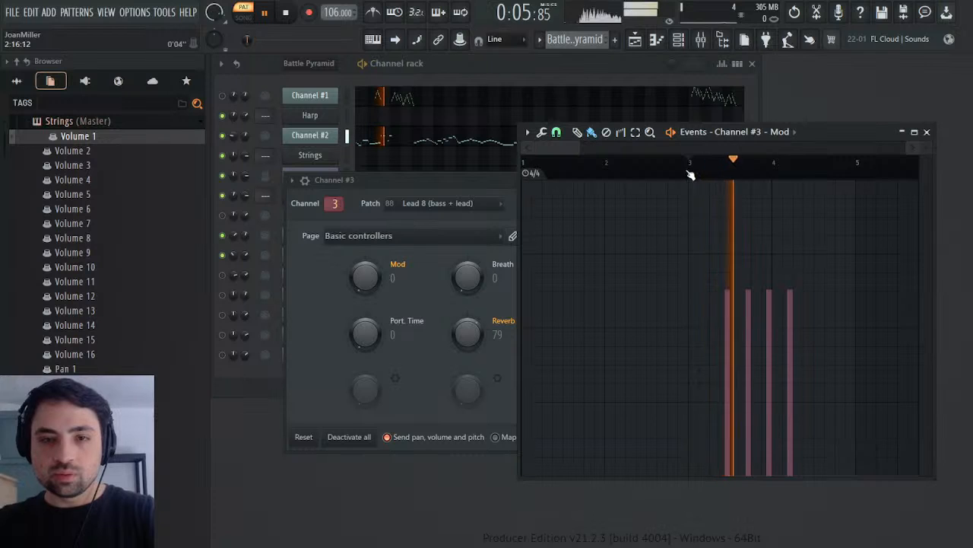
pyautogui.press('space')
pyautogui.click(224, 234)
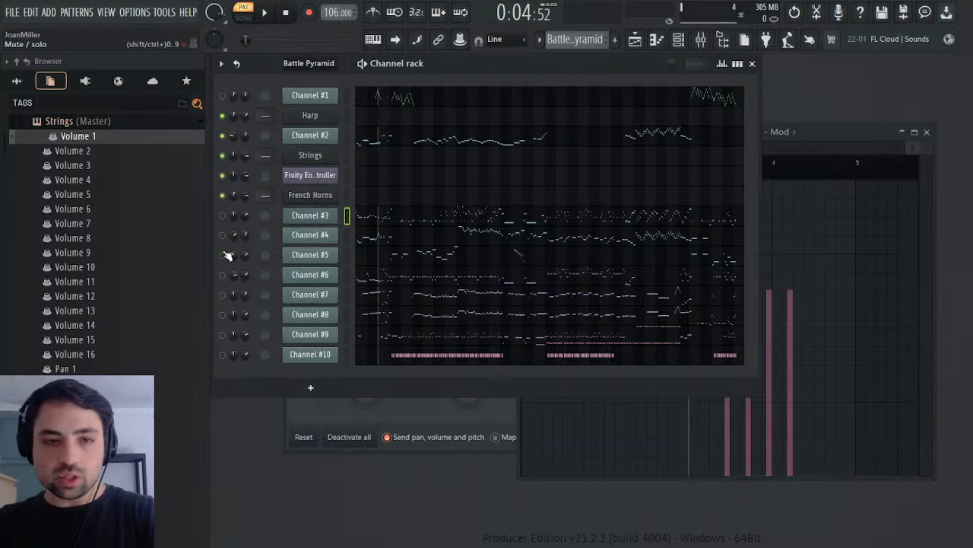
# Step: Replay the passage repeatedly from bar 3 and from about 0:05, comparing it with Channel #3's Mod events
pyautogui.click(841, 140)
pyautogui.press('space')
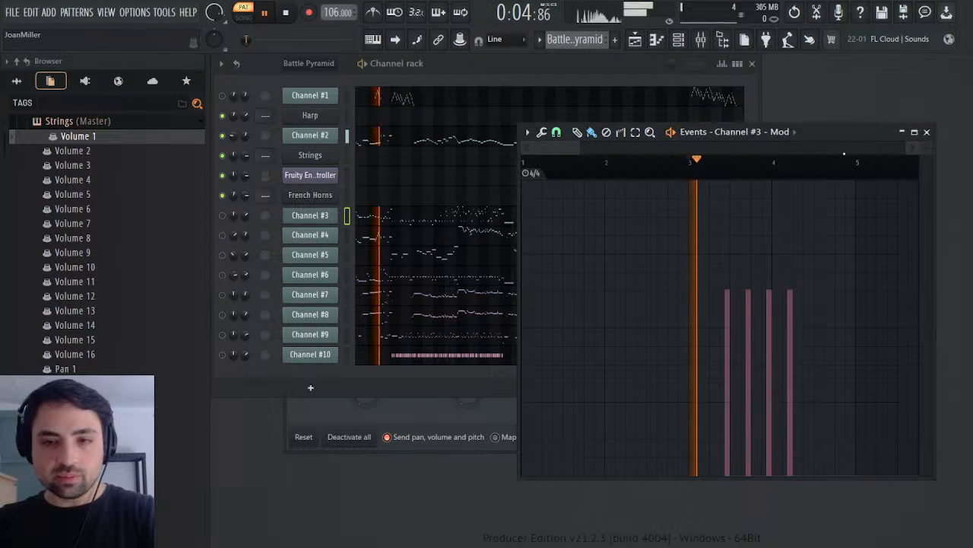
pyautogui.press('space')
pyautogui.press('space')
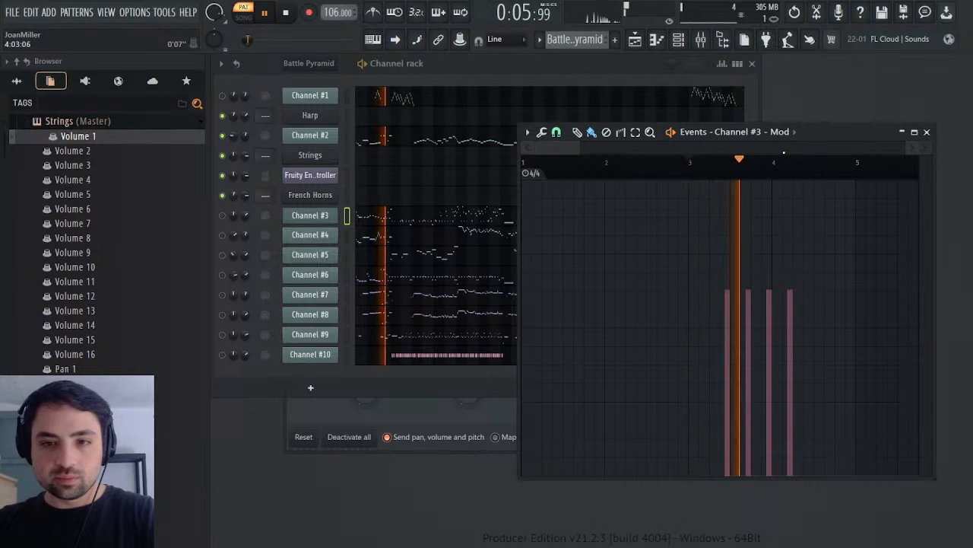
pyautogui.press('space')
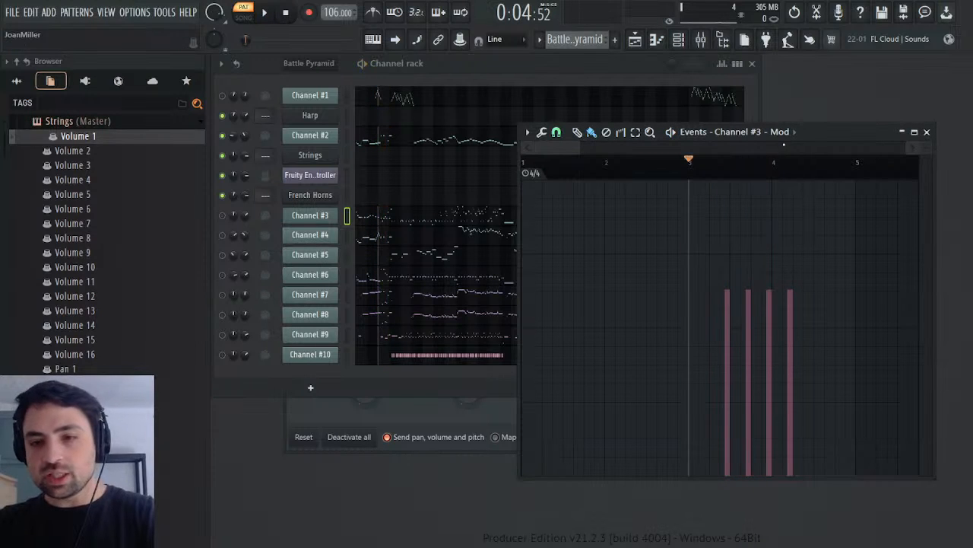
pyautogui.click(710, 176)
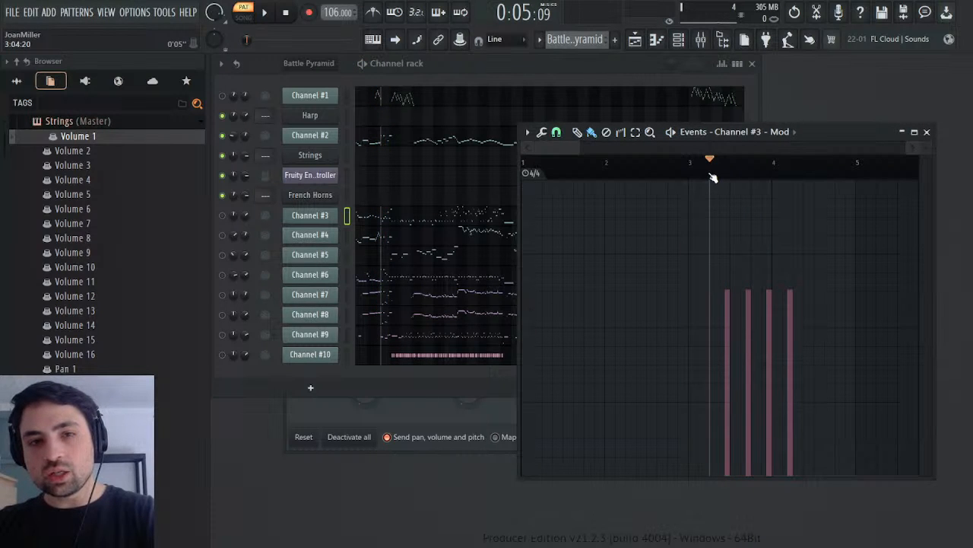
pyautogui.press('space')
pyautogui.press('space')
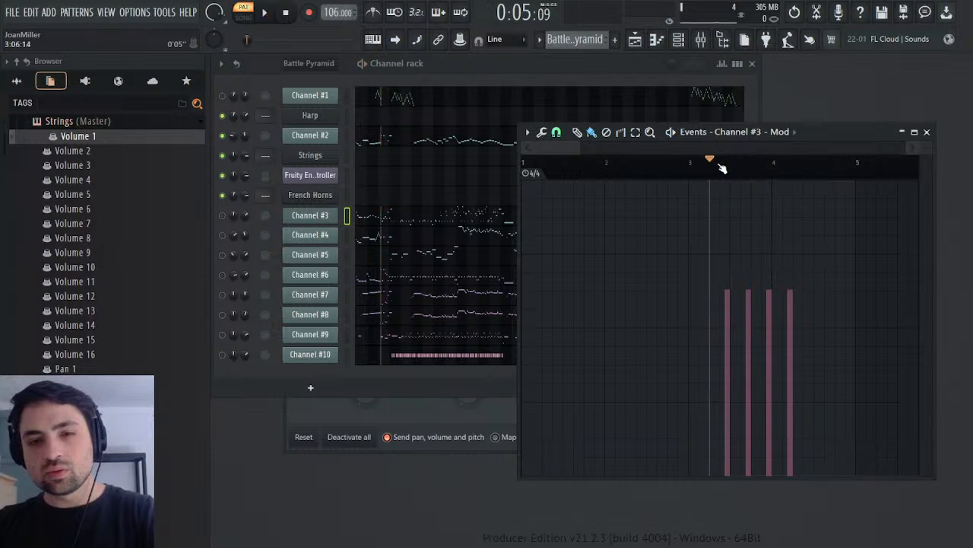
pyautogui.press('space')
pyautogui.press('space')
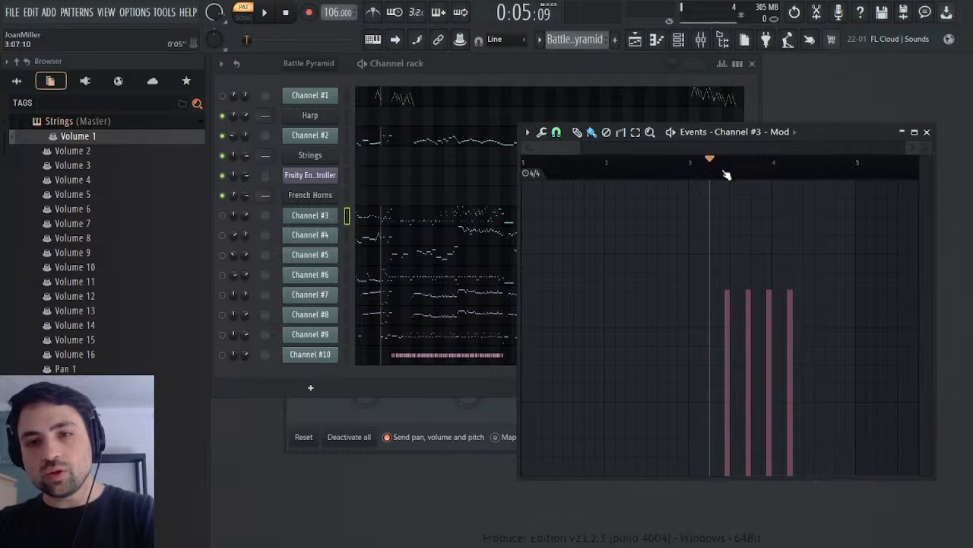
pyautogui.press('space')
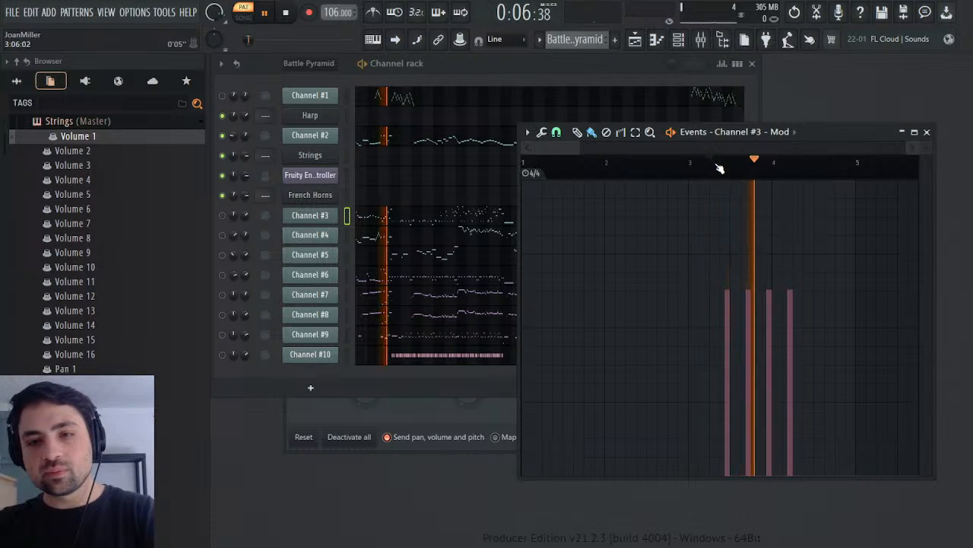
pyautogui.press('space')
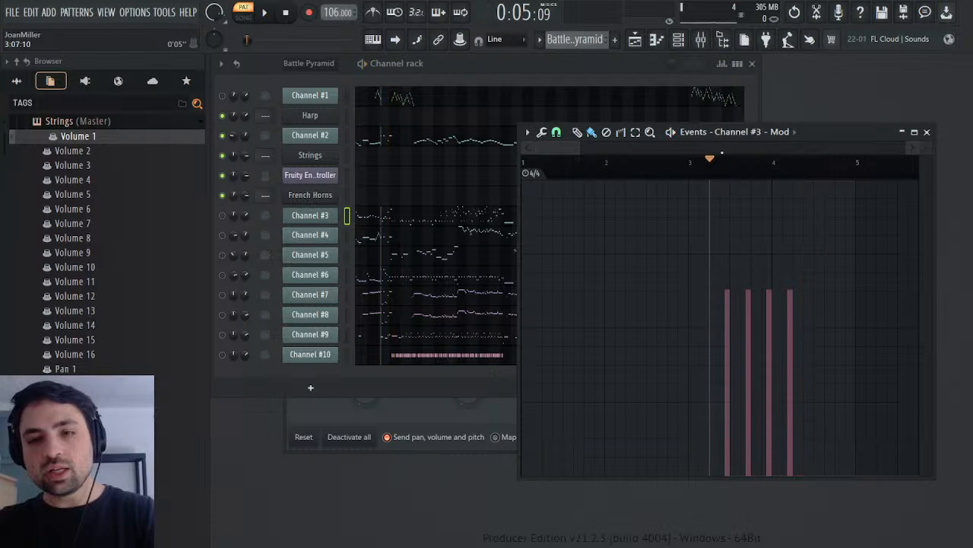
# Step: Show Channel #2's Mod events, play the pattern around bar 16, then rewind to the start and close the channel's windows
pyautogui.click(327, 138)
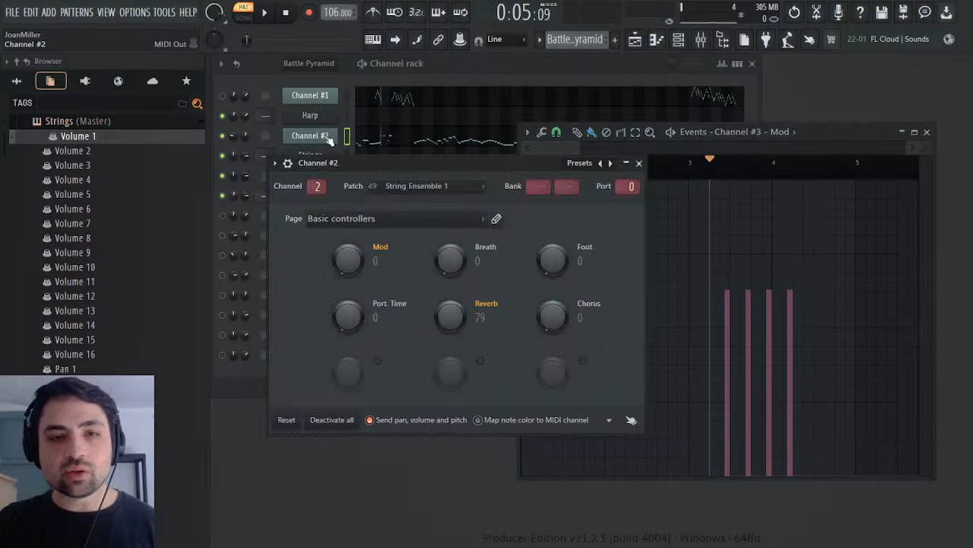
pyautogui.click(379, 290)
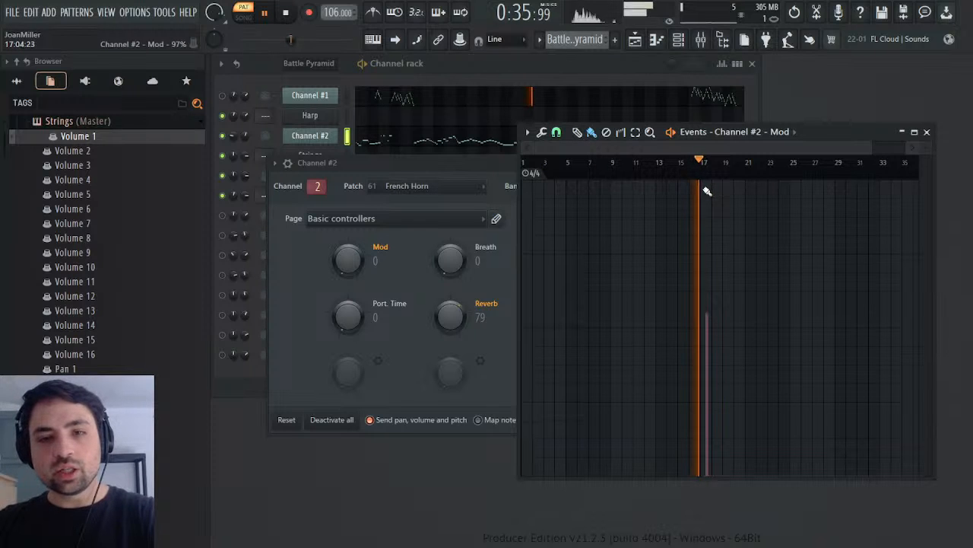
pyautogui.press('space')
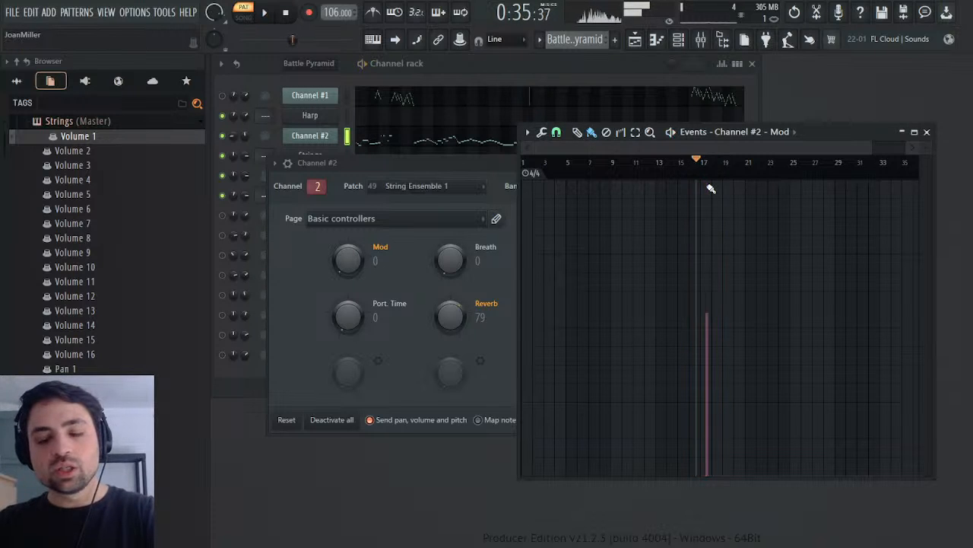
pyautogui.moveTo(683, 174); pyautogui.dragTo(513, 185)
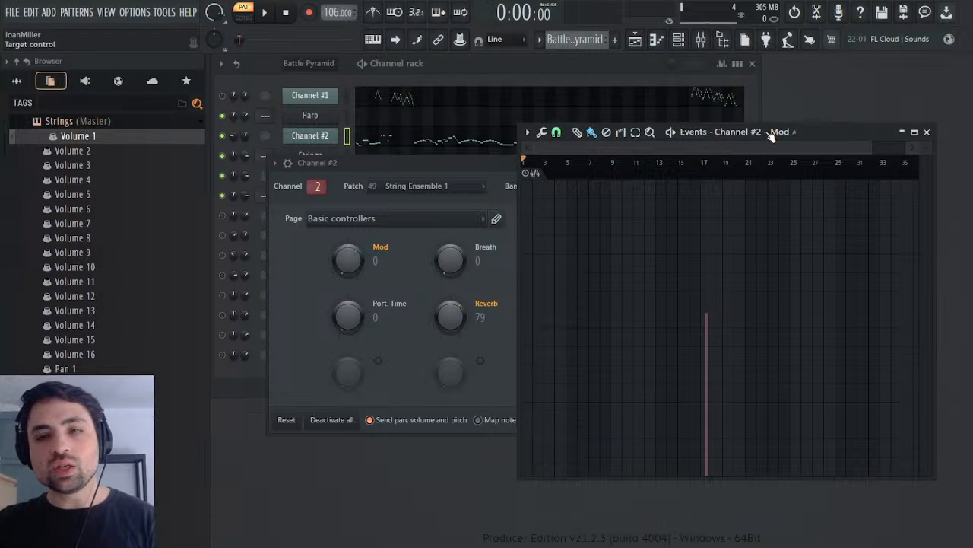
pyautogui.click(927, 132)
pyautogui.click(640, 163)
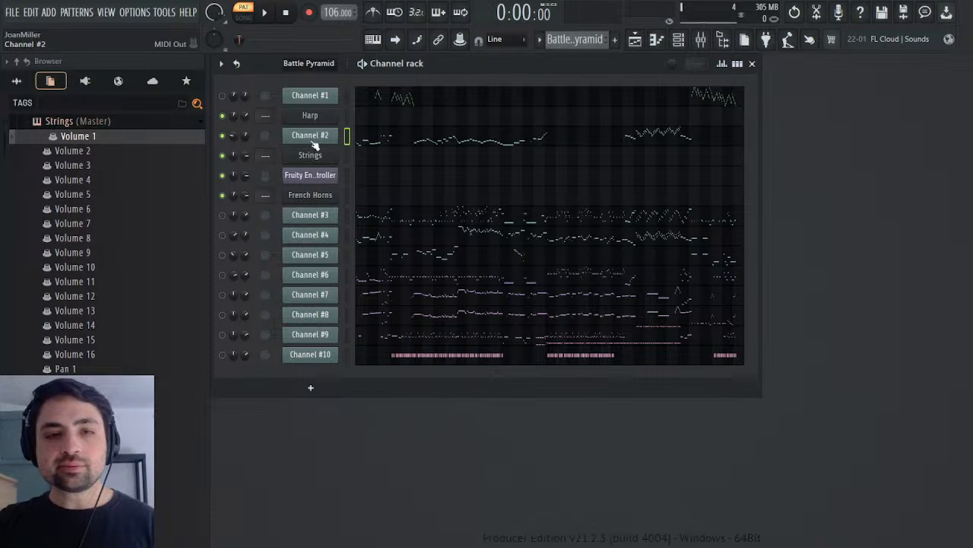
# Step: Copy Channel #2's notes from late bar 16 to early bar 18 and place the playback position at their start
pyautogui.click(368, 142)
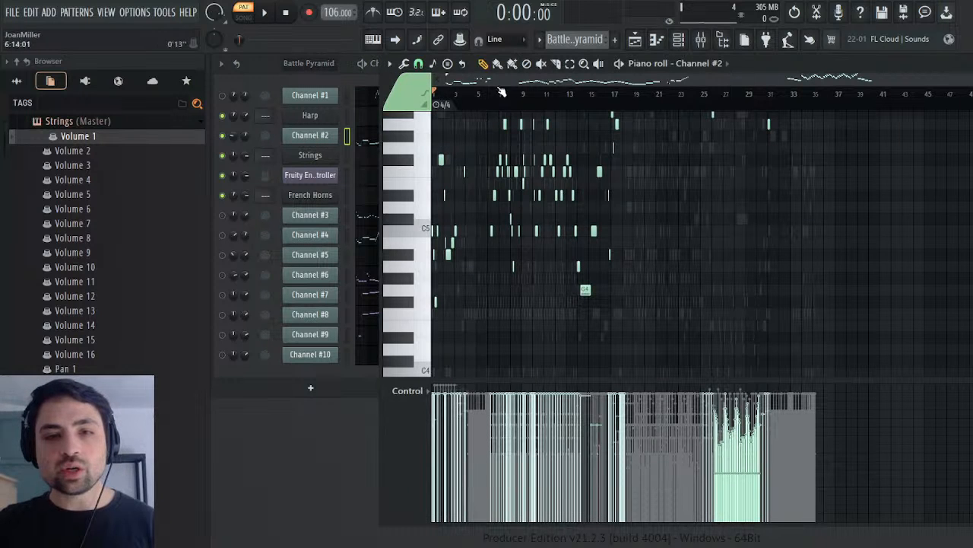
pyautogui.moveTo(967, 79); pyautogui.dragTo(708, 90)
pyautogui.scroll(8, 734, 209)
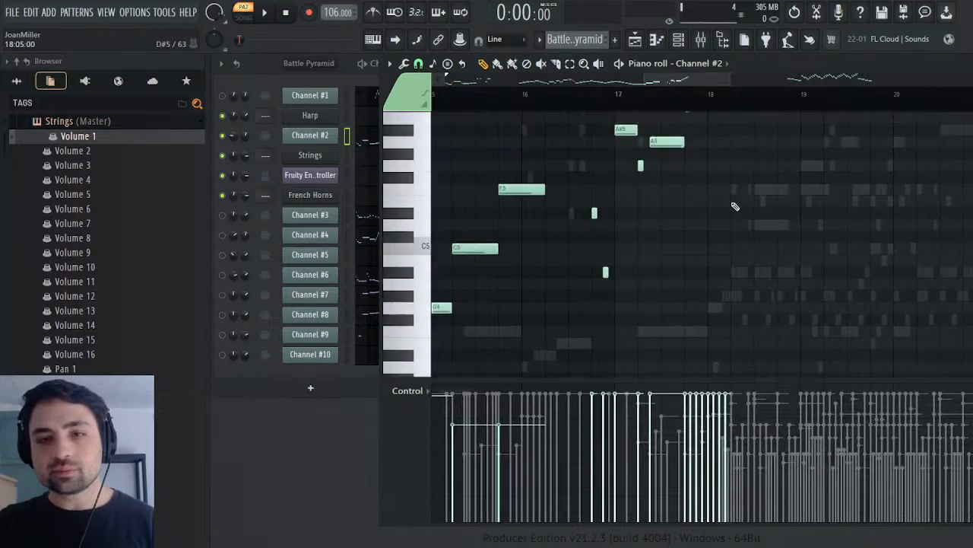
pyautogui.moveTo(754, 161); pyautogui.dragTo(583, 422)
pyautogui.scroll(6, 676, 315)
pyautogui.click(592, 95)
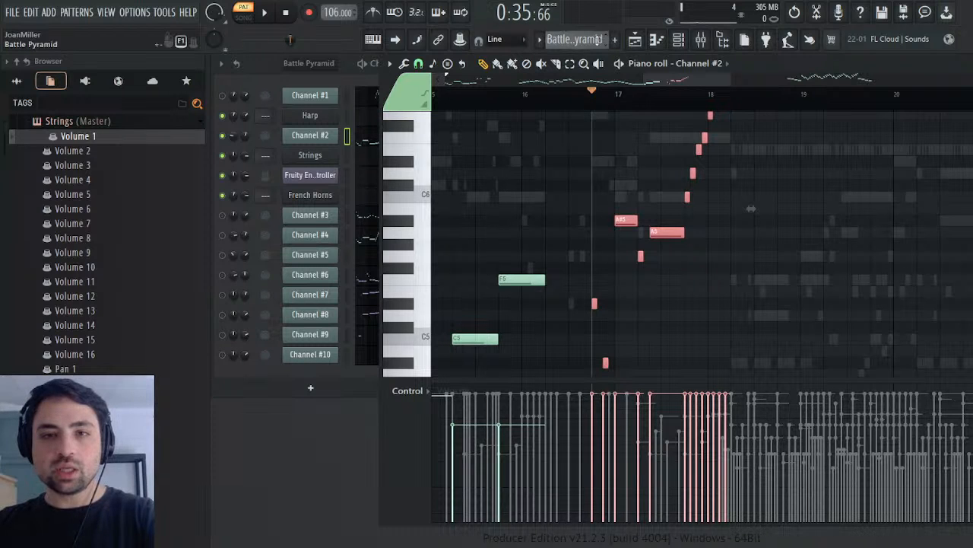
# Step: Paste the copied phrase into the French Horns in the Melody pattern, deselect the notes and play it
pyautogui.click(617, 70)
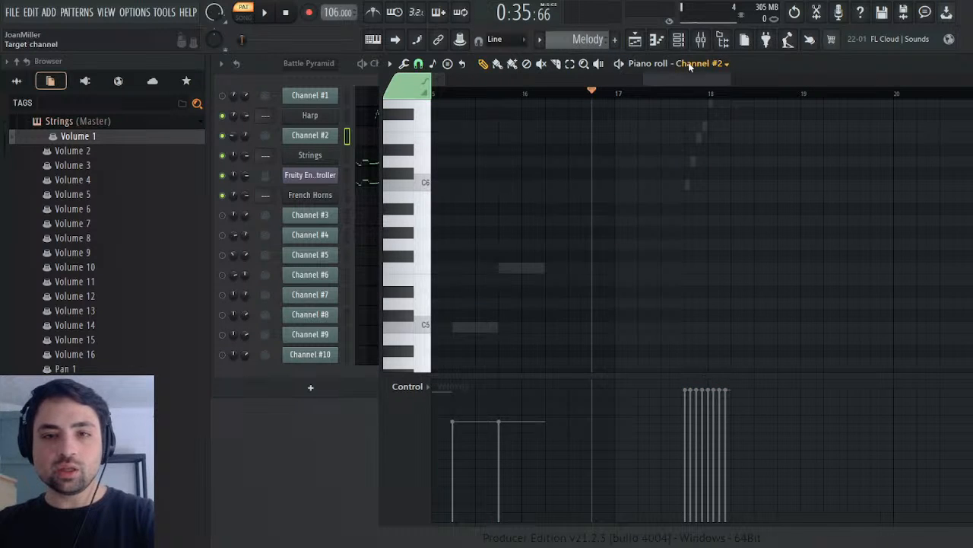
pyautogui.click(734, 213)
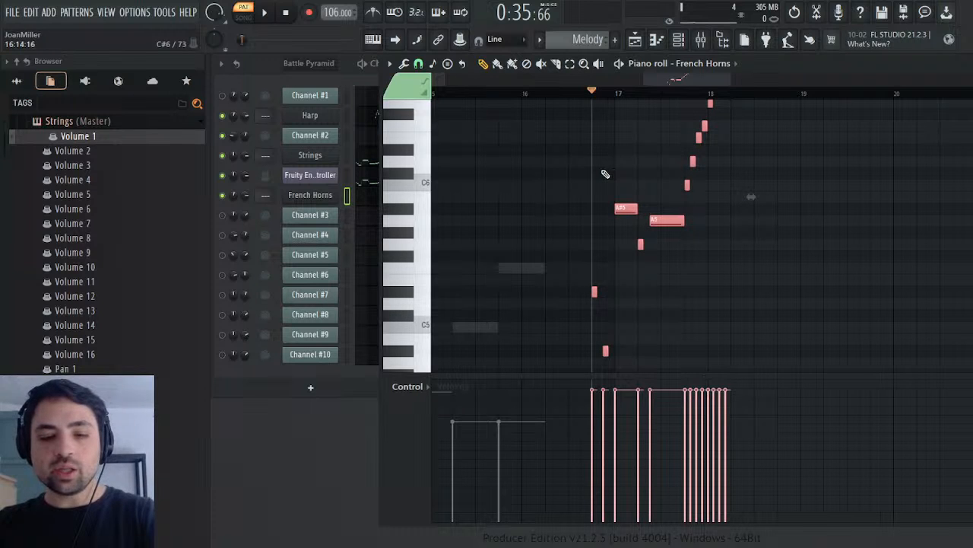
pyautogui.hotkey('ctrl', 'd')
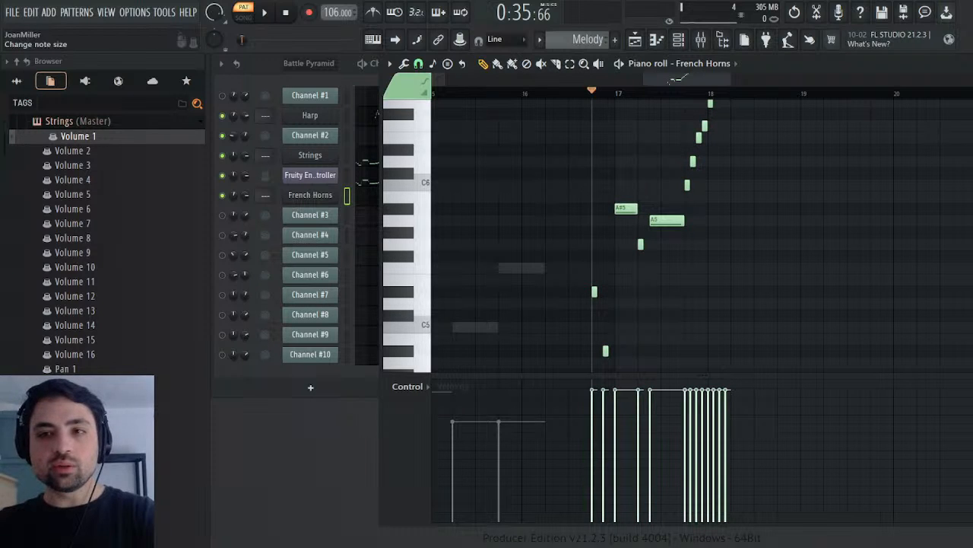
pyautogui.press('space')
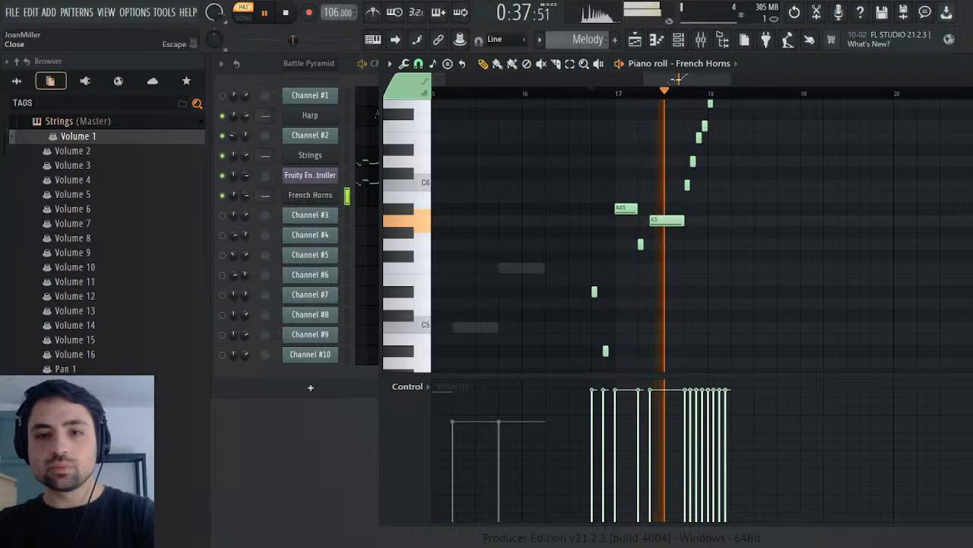
pyautogui.press('space')
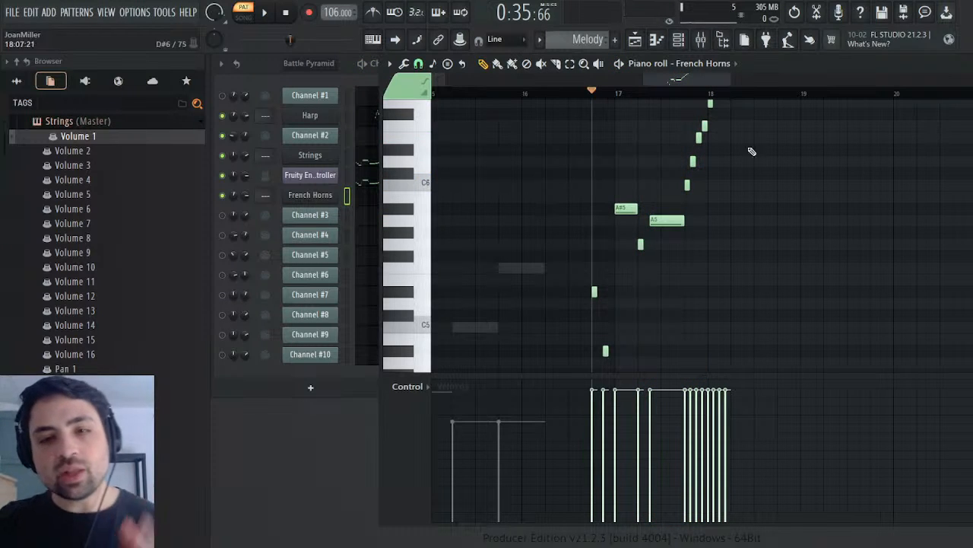
# Step: Delete the rising run at the end of the French Horns phrase, play the result and close the piano roll
pyautogui.scroll(5, 751, 151)
pyautogui.scroll(-4, 752, 152)
pyautogui.scroll(3, 757, 155)
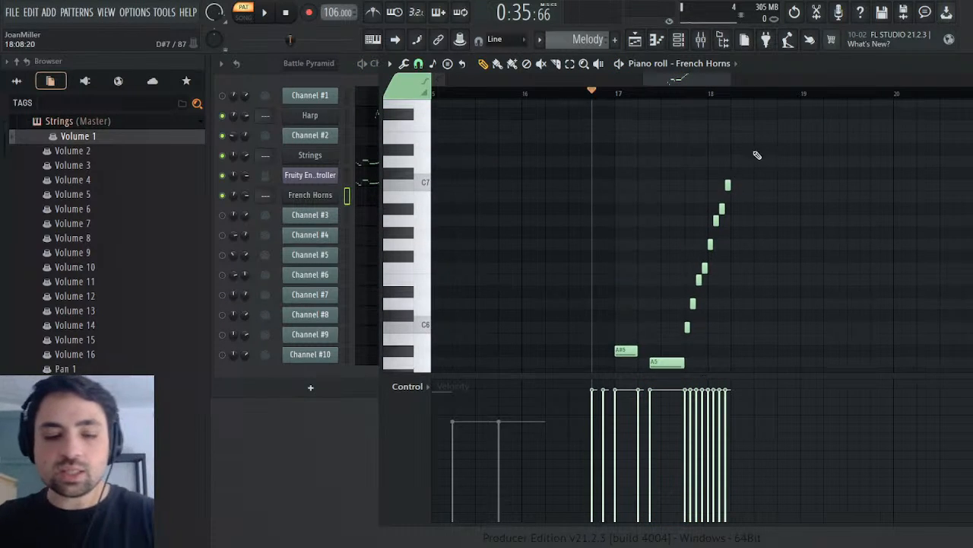
pyautogui.moveTo(779, 146); pyautogui.dragTo(670, 335)
pyautogui.press('Delete')
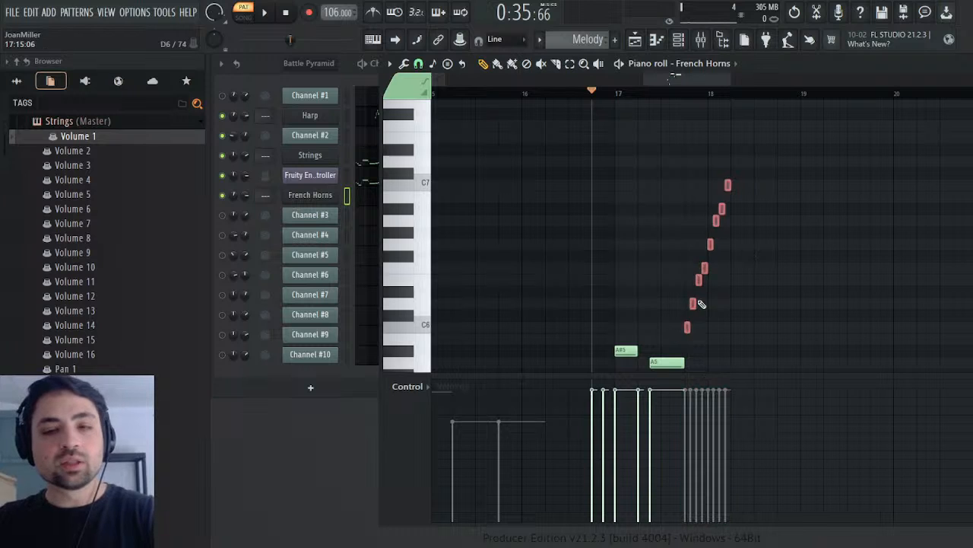
pyautogui.press('space')
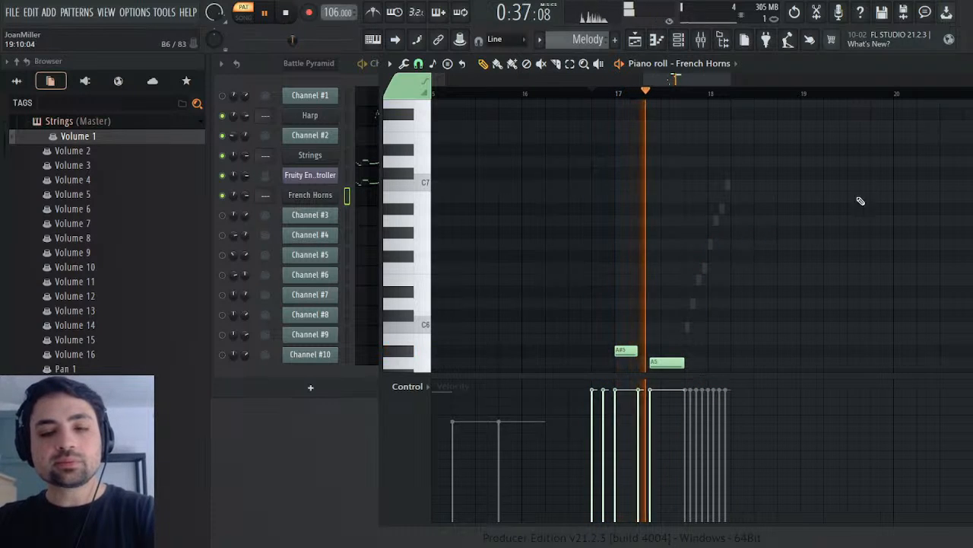
pyautogui.press('space')
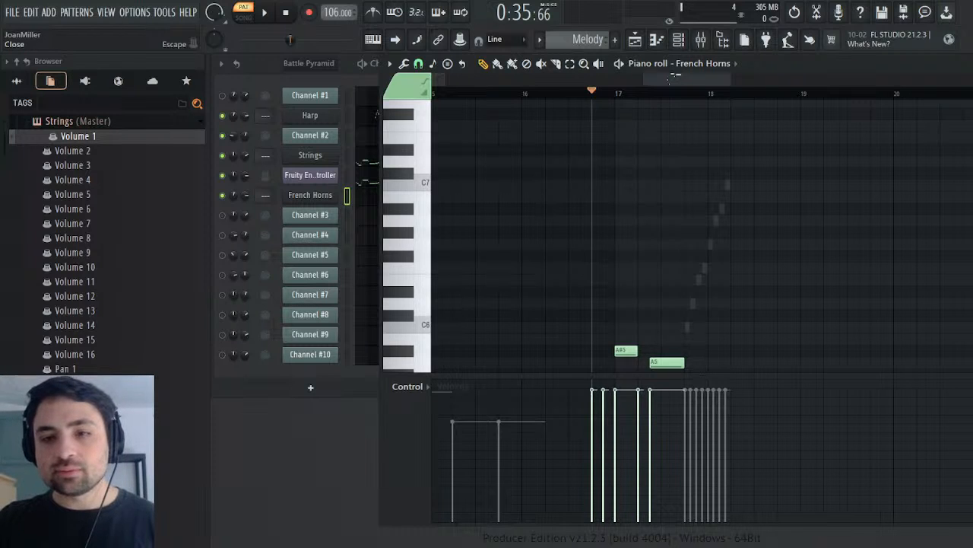
pyautogui.click(675, 75)
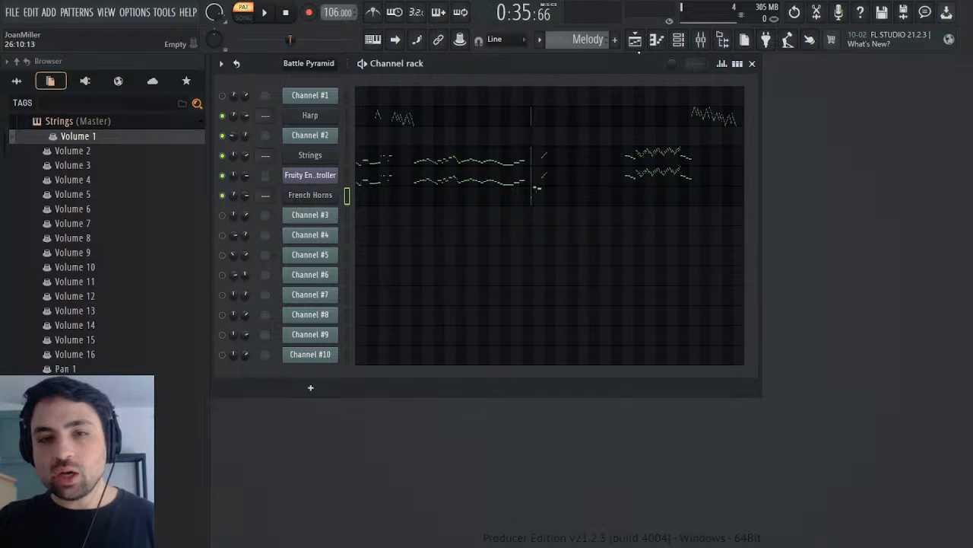
# Step: Return to the Battle Pyramid pattern, mute Channel #2 and unmute Channel #3
pyautogui.scroll(1, 593, 40)
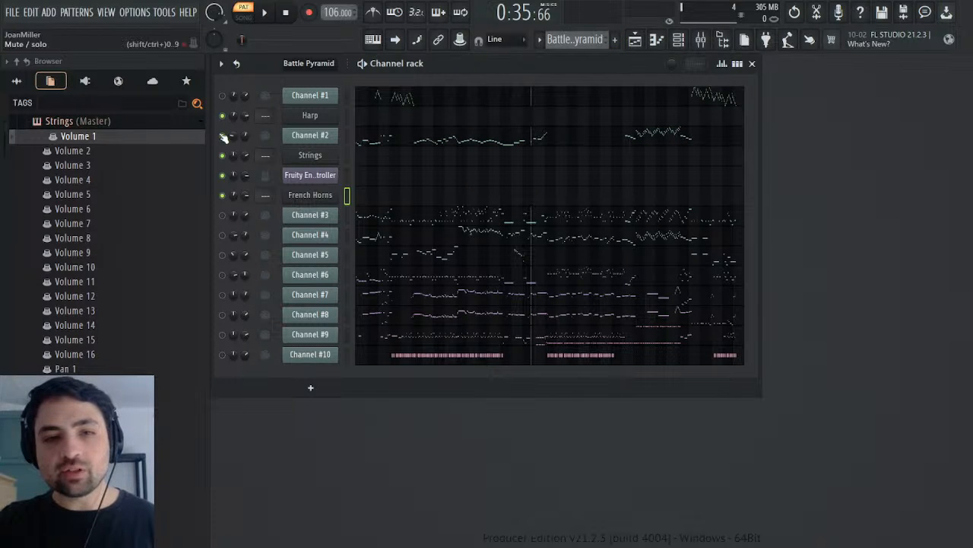
pyautogui.click(222, 214)
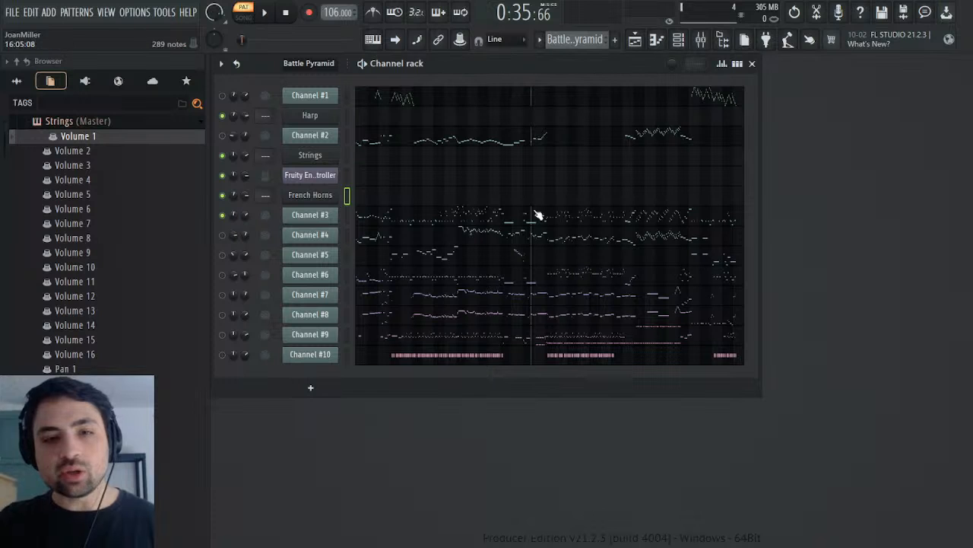
# Step: Play the pattern from the start and examine Channel #3's General MIDI patch events, playing from about bar 25
pyautogui.click(284, 13)
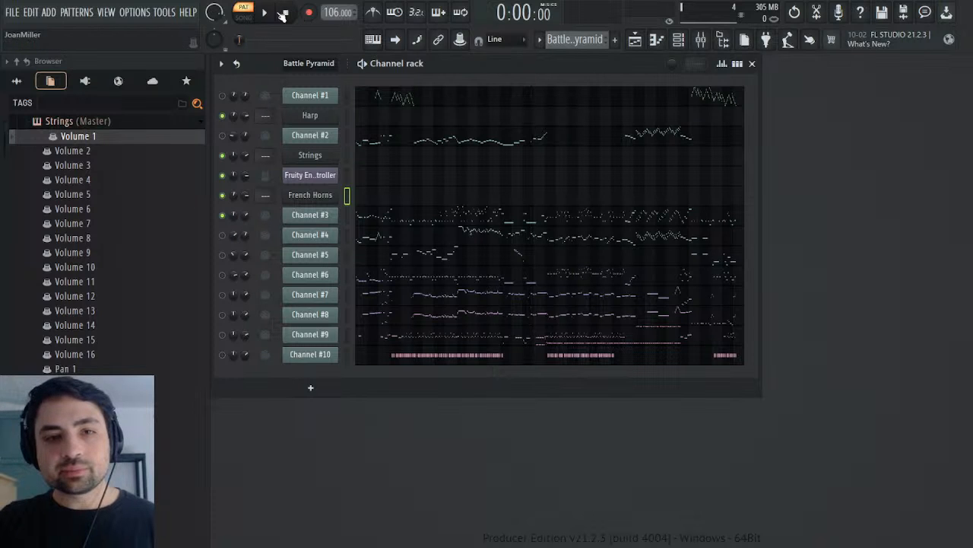
pyautogui.press('space')
pyautogui.click(304, 215)
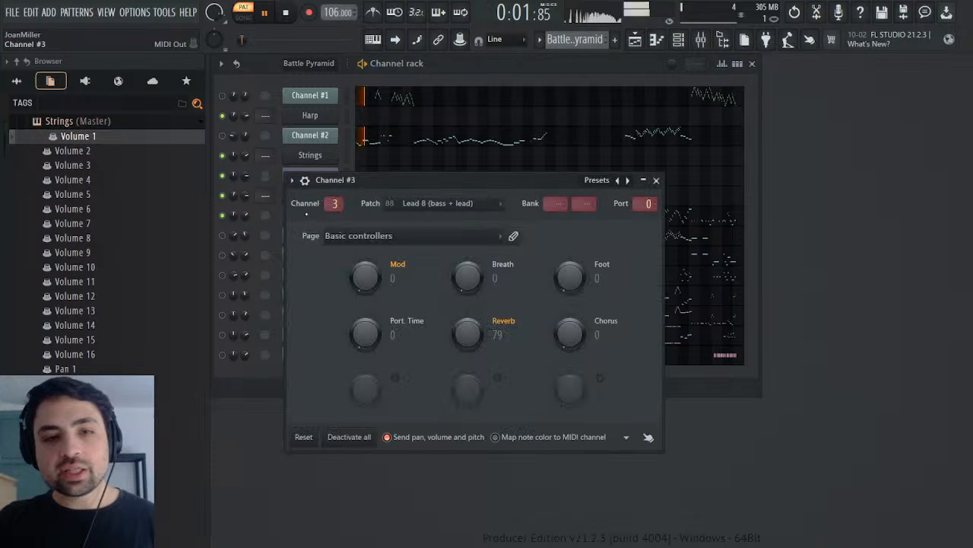
pyautogui.rightClick(455, 206)
pyautogui.click(474, 223)
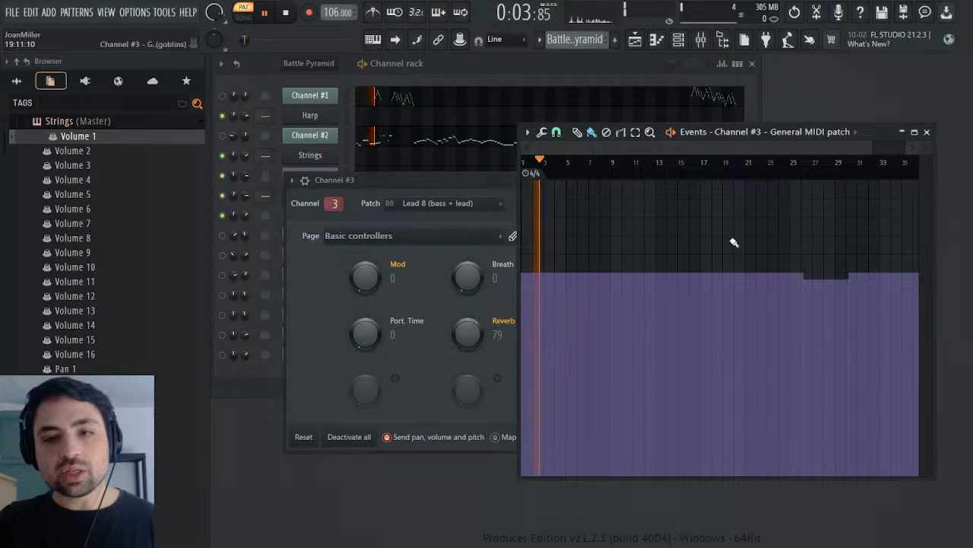
pyautogui.click(792, 162)
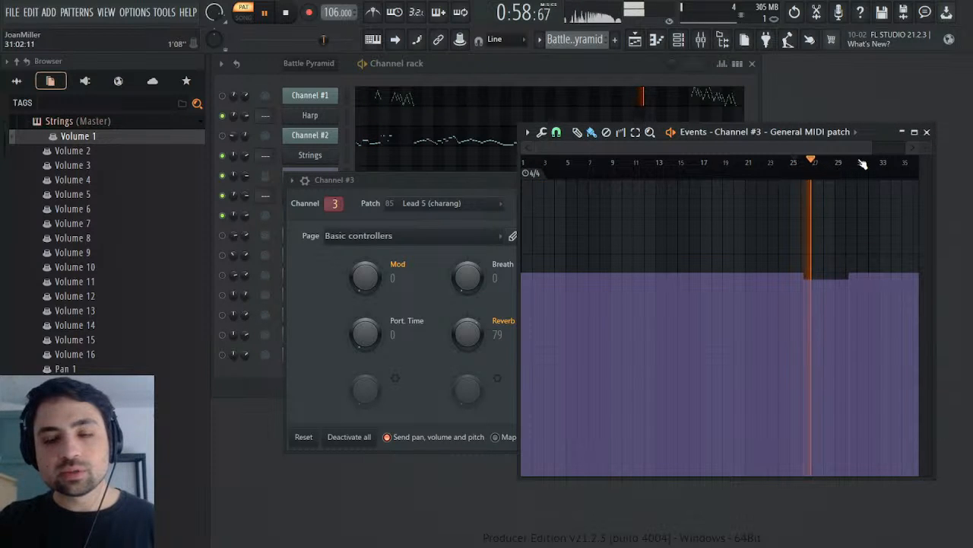
pyautogui.click(926, 132)
pyautogui.click(656, 180)
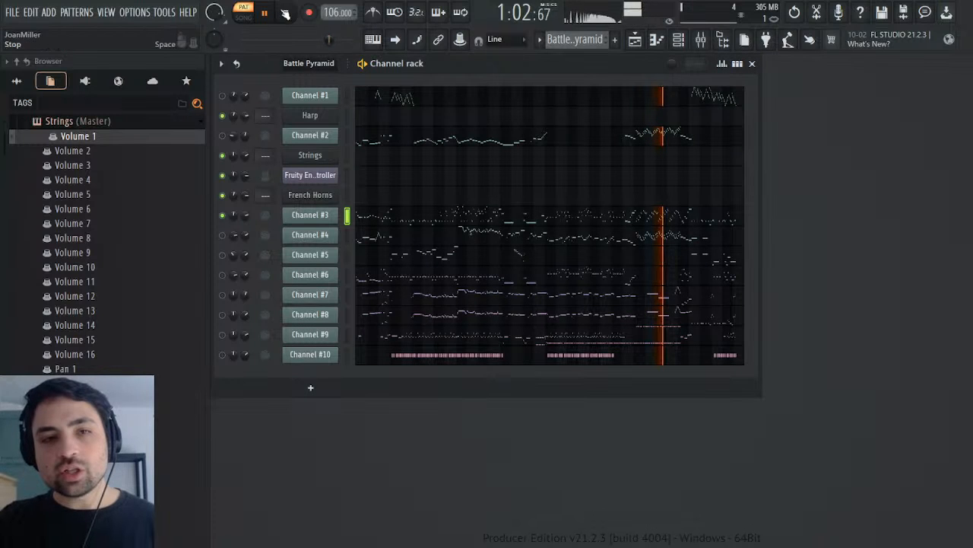
# Step: Restart playback of Channel #3 from the beginning of the pattern and stop after its opening notes
pyautogui.click(288, 14)
pyautogui.click(288, 15)
pyautogui.click(264, 12)
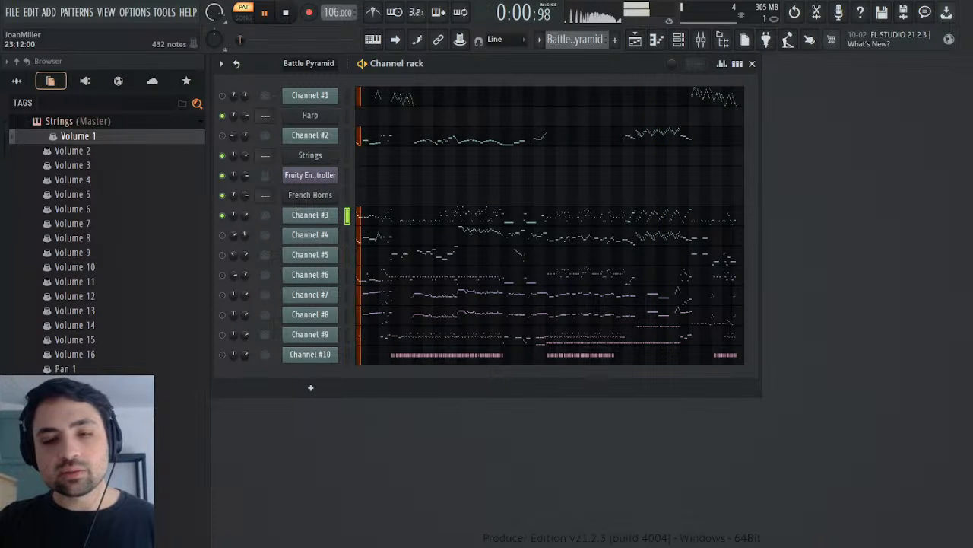
pyautogui.click(290, 15)
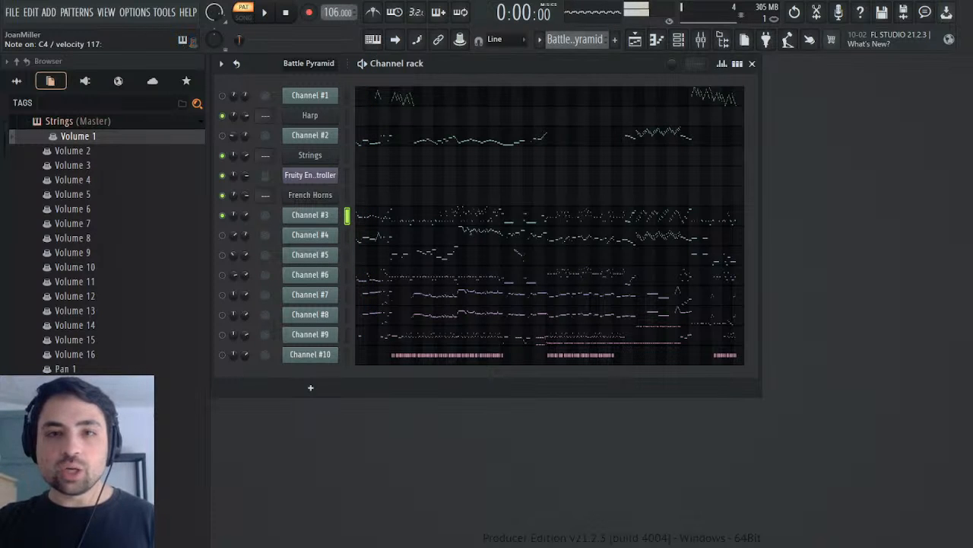
# Step: Add the Pulsaw preset from the Pokemon Ruby & Sapphire folder's Remasters & Origins subfolder below Channel #3 and close its window
pyautogui.scroll(5, 119, 218)
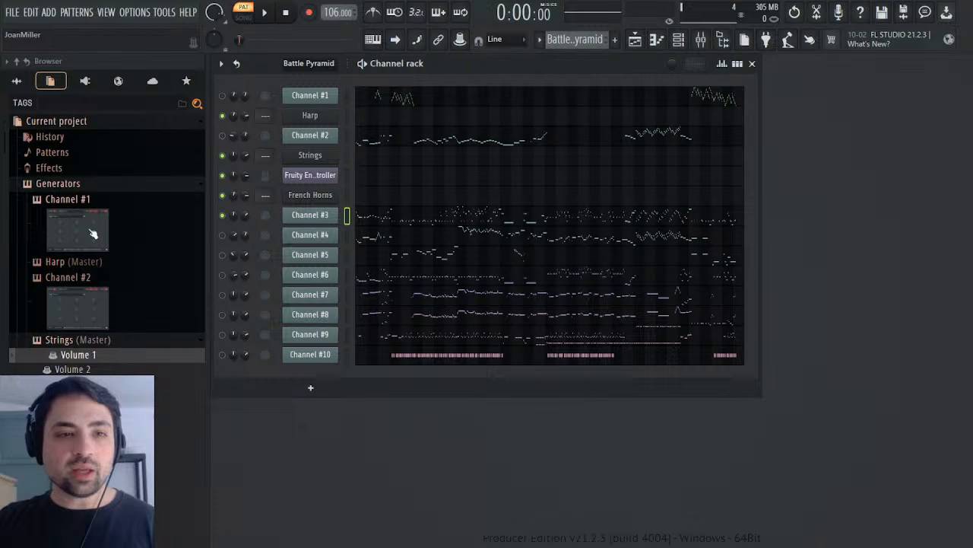
pyautogui.click(16, 81)
pyautogui.click(74, 186)
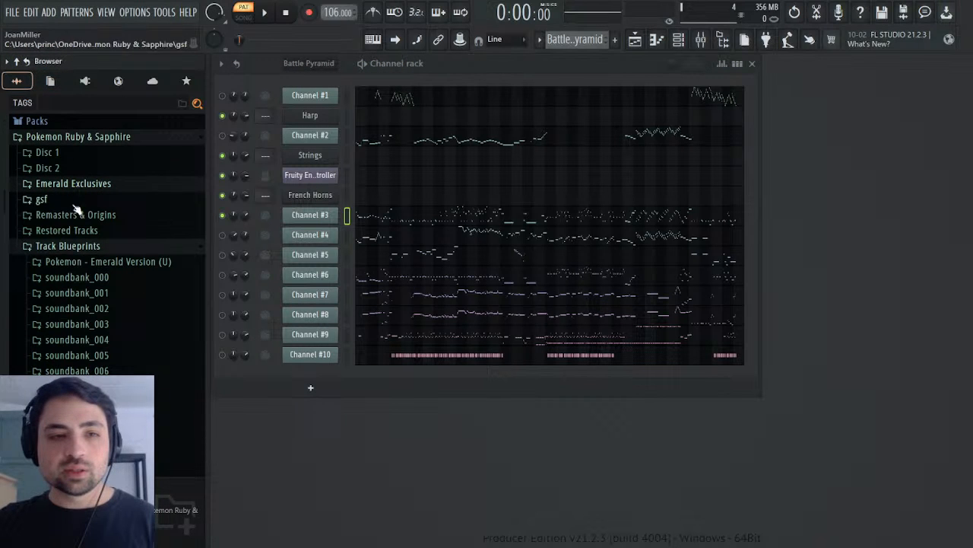
pyautogui.click(102, 245)
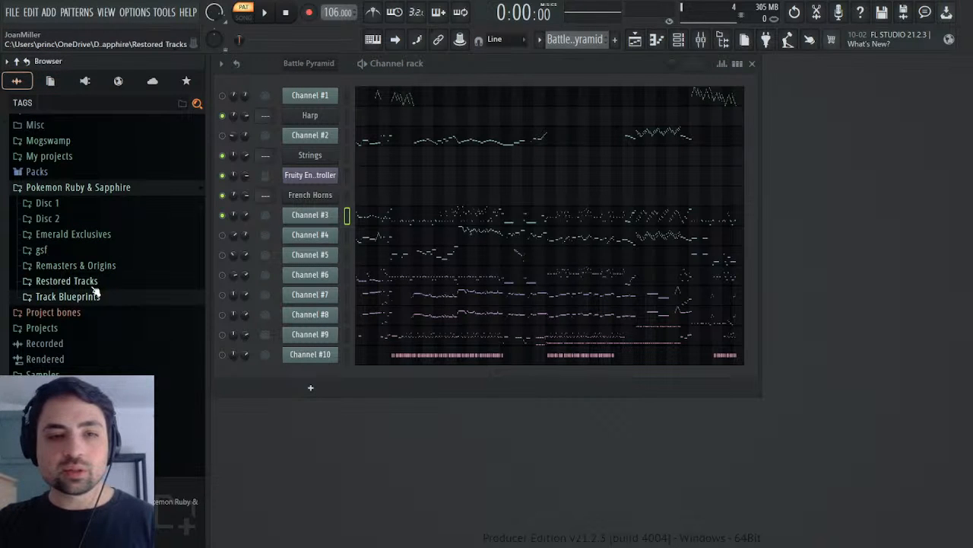
pyautogui.click(93, 266)
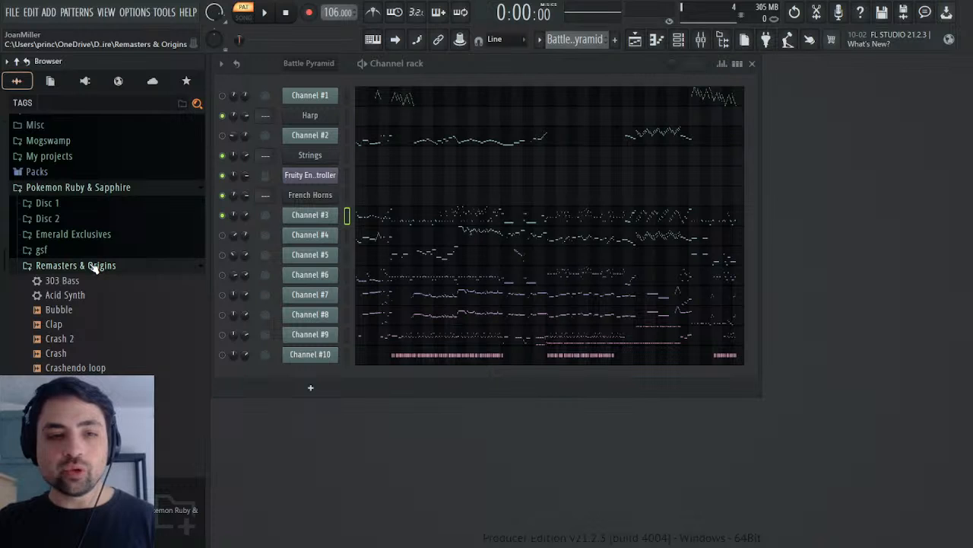
pyautogui.scroll(-8, 174, 352)
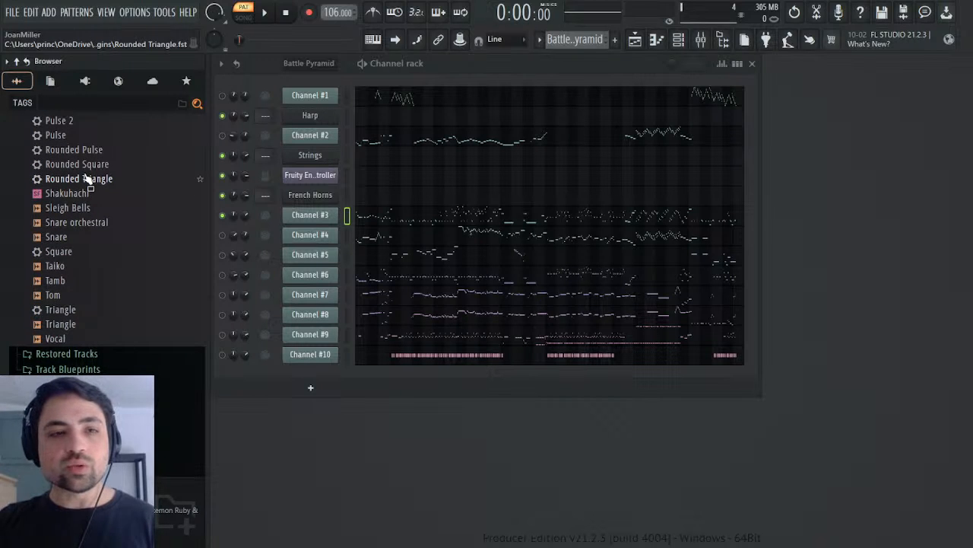
pyautogui.scroll(4, 90, 152)
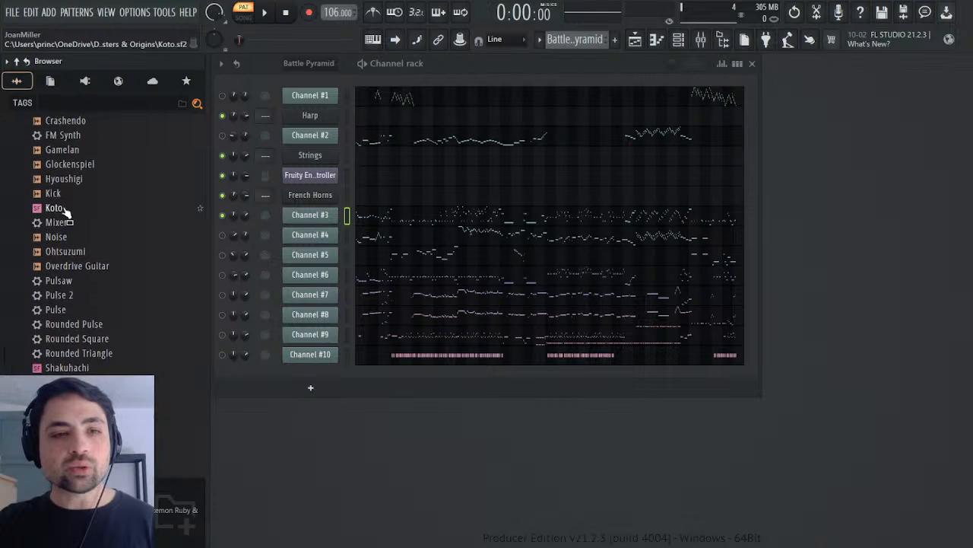
pyautogui.moveTo(62, 280); pyautogui.dragTo(325, 229)
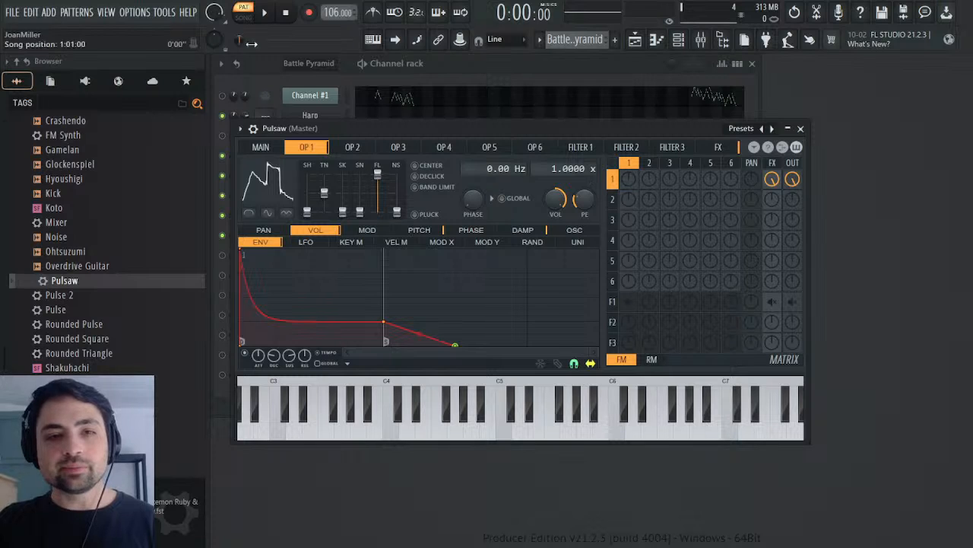
pyautogui.click(262, 12)
pyautogui.click(285, 12)
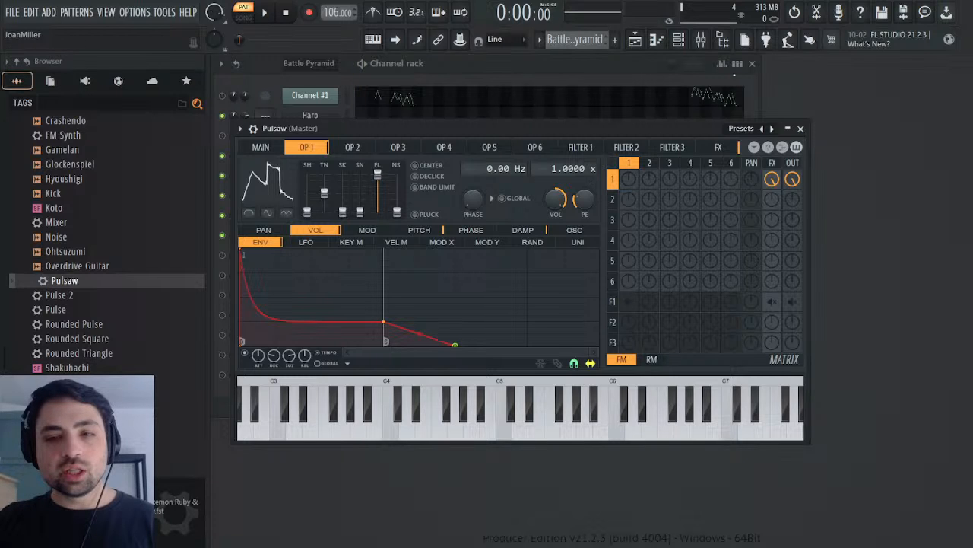
pyautogui.click(800, 128)
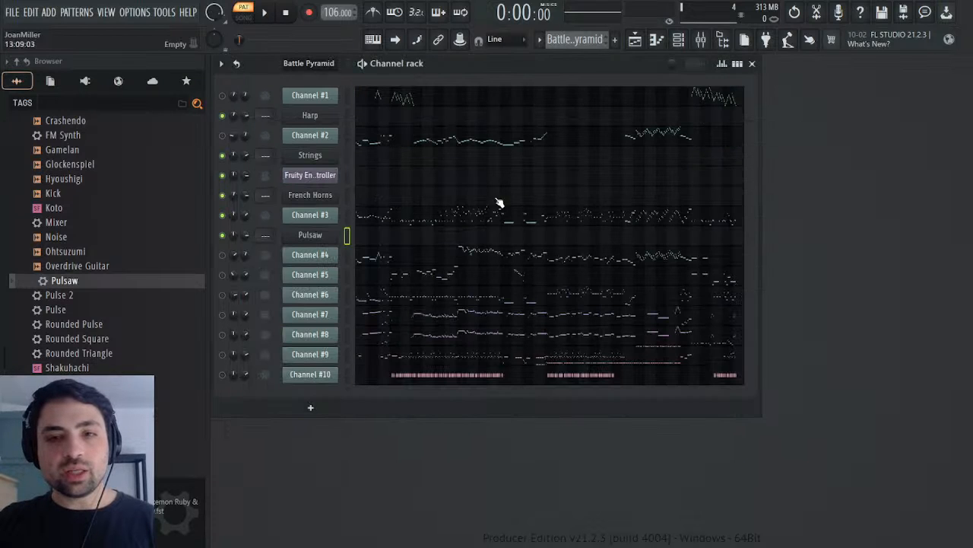
# Step: Mark the first drop in Channel #3's General MIDI patch events with the playback position and inspect its alignment around bar 26
pyautogui.click(387, 218)
pyautogui.press('Escape')
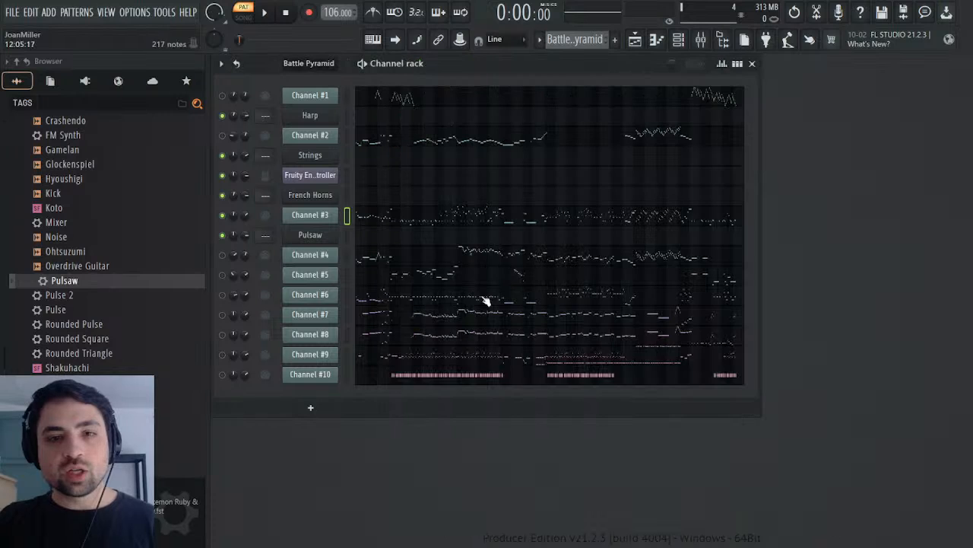
pyautogui.click(333, 215)
pyautogui.moveTo(441, 177); pyautogui.dragTo(662, 176)
pyautogui.click(681, 228)
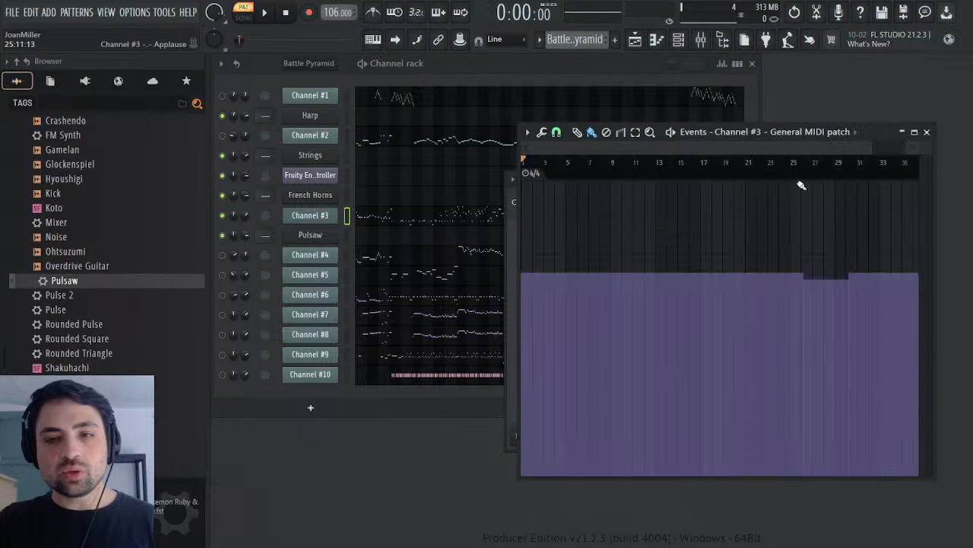
pyautogui.moveTo(811, 170); pyautogui.dragTo(808, 172)
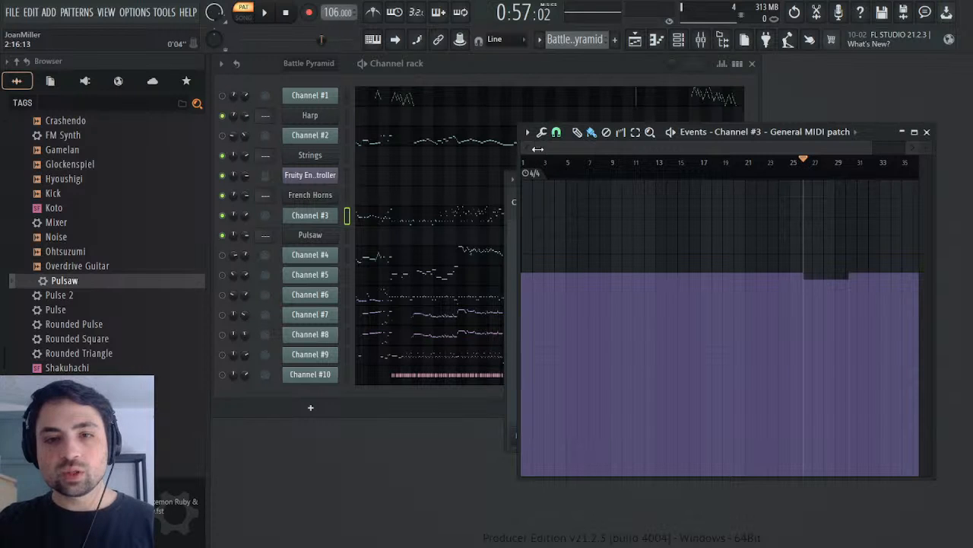
pyautogui.moveTo(536, 149); pyautogui.dragTo(772, 147)
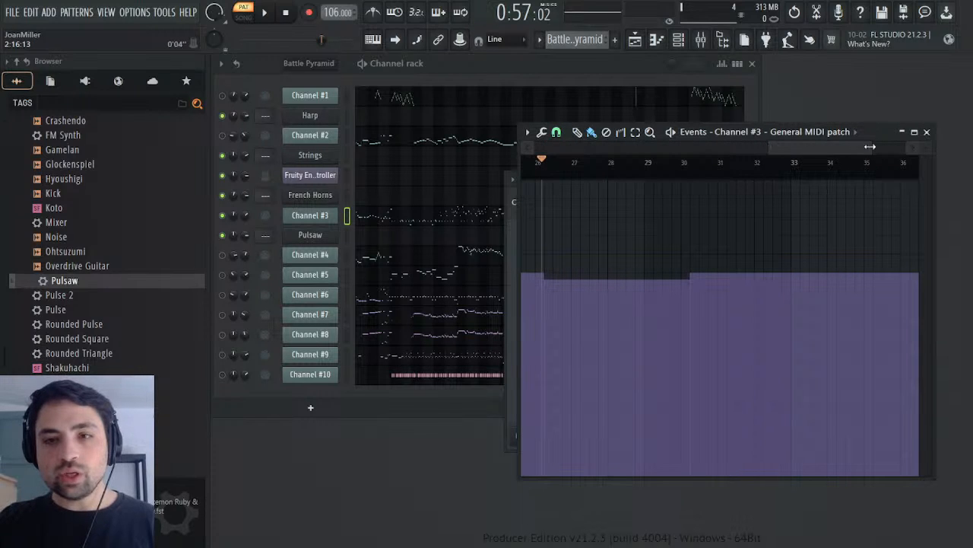
pyautogui.click(927, 132)
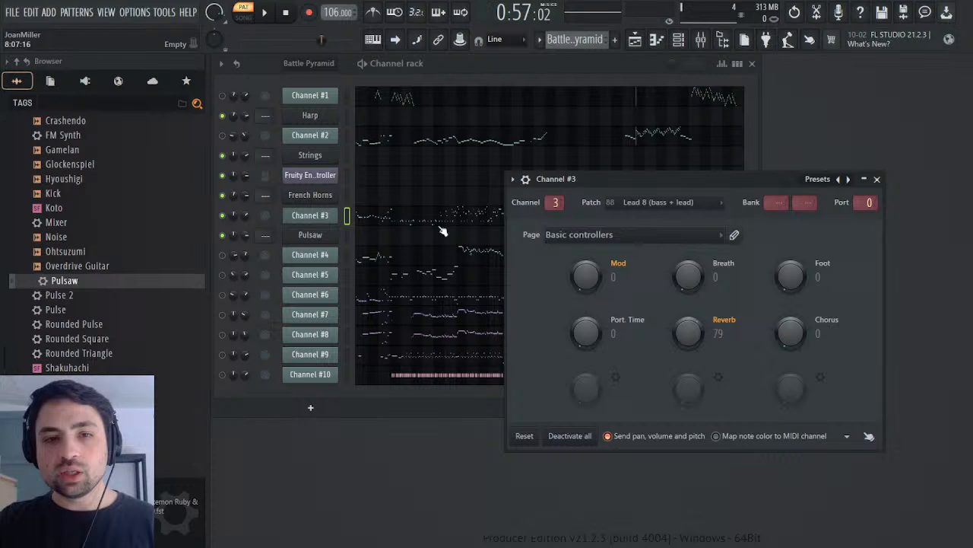
# Step: Show Channel #3's notes in the piano roll and play the opening phrase from the start to locate the downbeat
pyautogui.click(380, 227)
pyautogui.moveTo(666, 80); pyautogui.dragTo(481, 122)
pyautogui.scroll(-3, 578, 262)
pyautogui.scroll(-2, 578, 270)
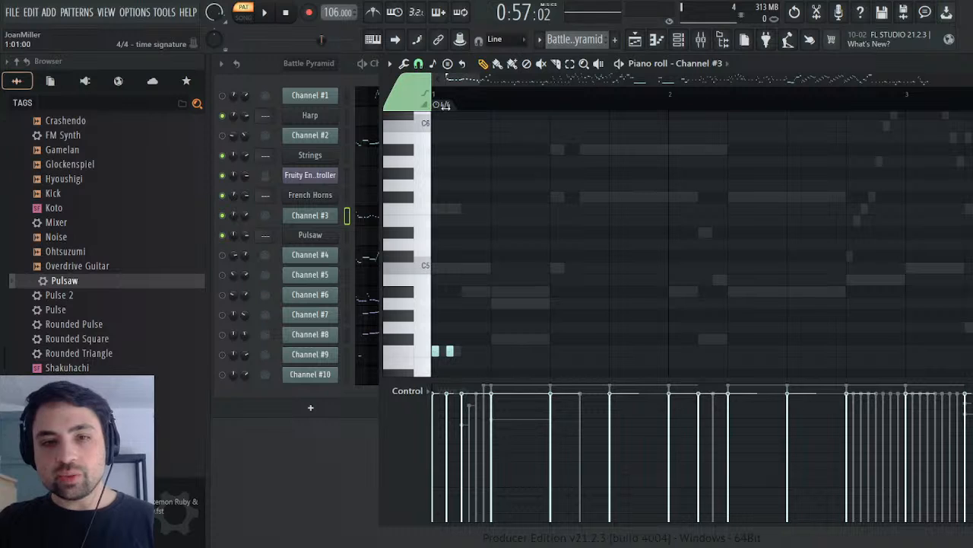
pyautogui.scroll(-6, 538, 198)
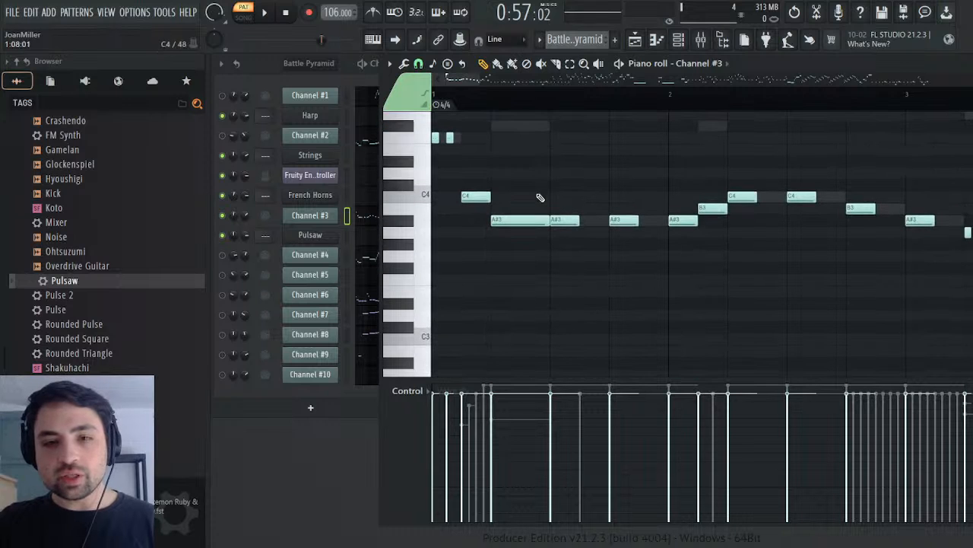
pyautogui.click(268, 15)
pyautogui.click(287, 14)
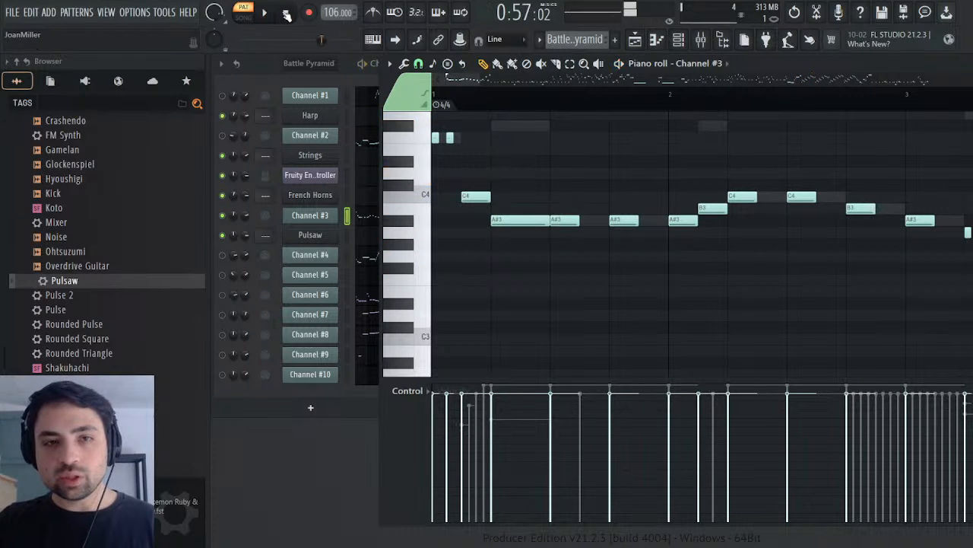
pyautogui.press('space')
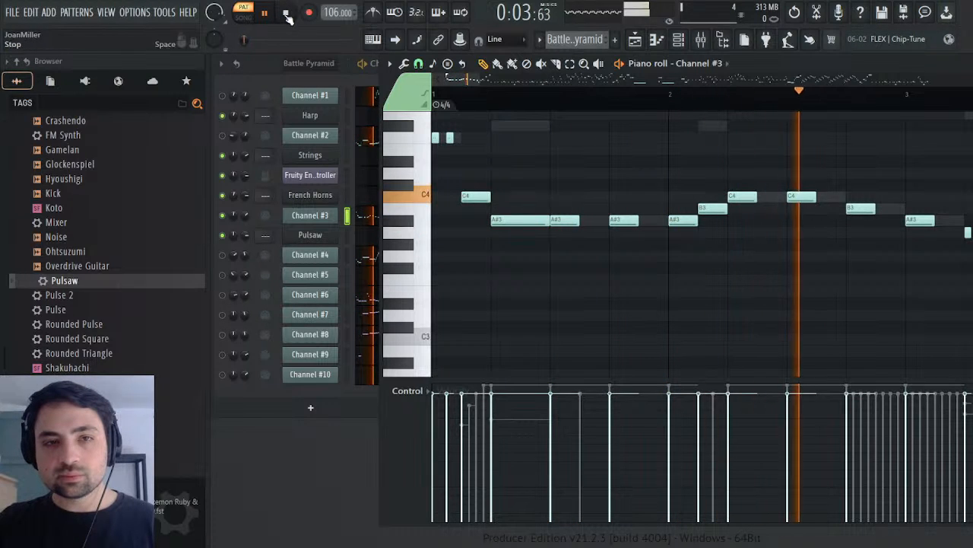
pyautogui.click(287, 14)
pyautogui.press('space')
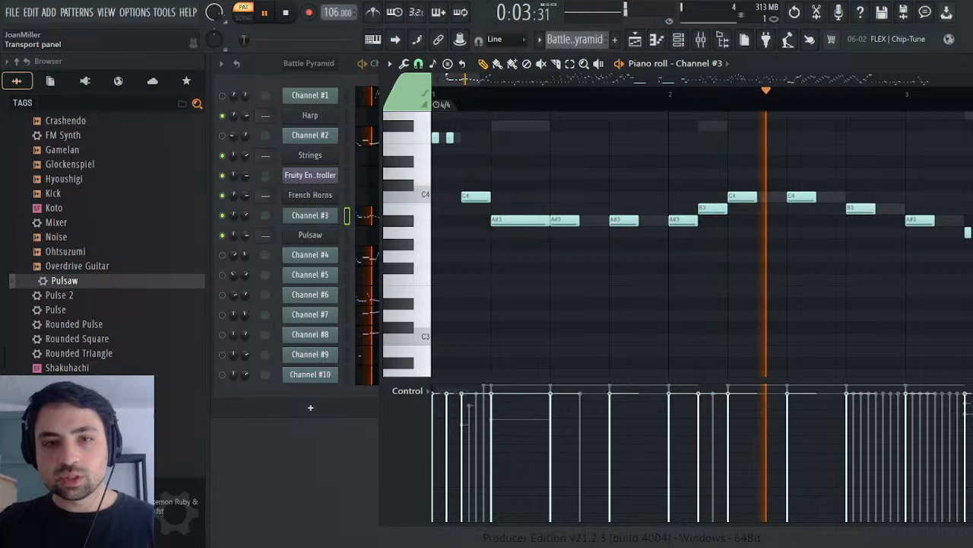
pyautogui.press('space')
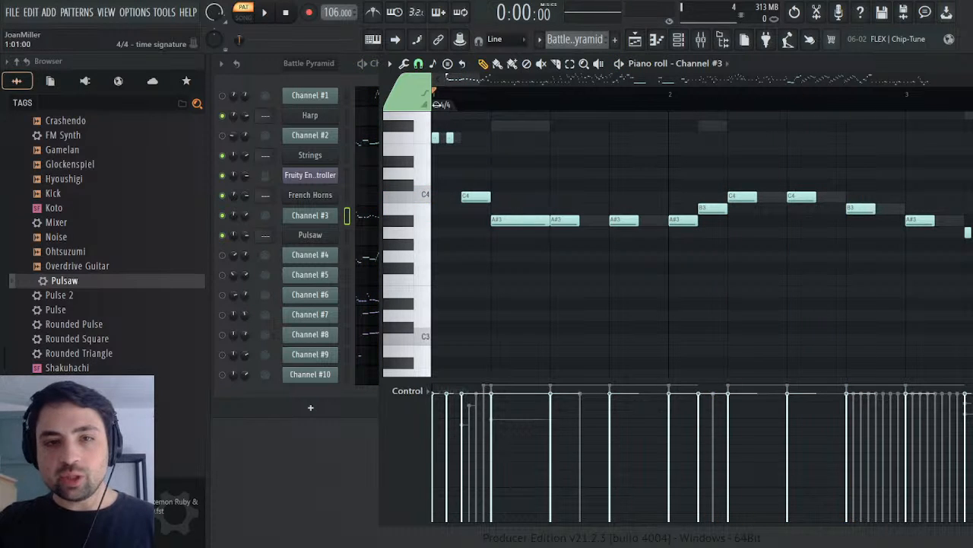
# Step: Move the 4/4 time signature marker one beat later to the first A#3 note, check the pattern's end and close Channel #3's windows
pyautogui.moveTo(441, 105); pyautogui.dragTo(496, 104)
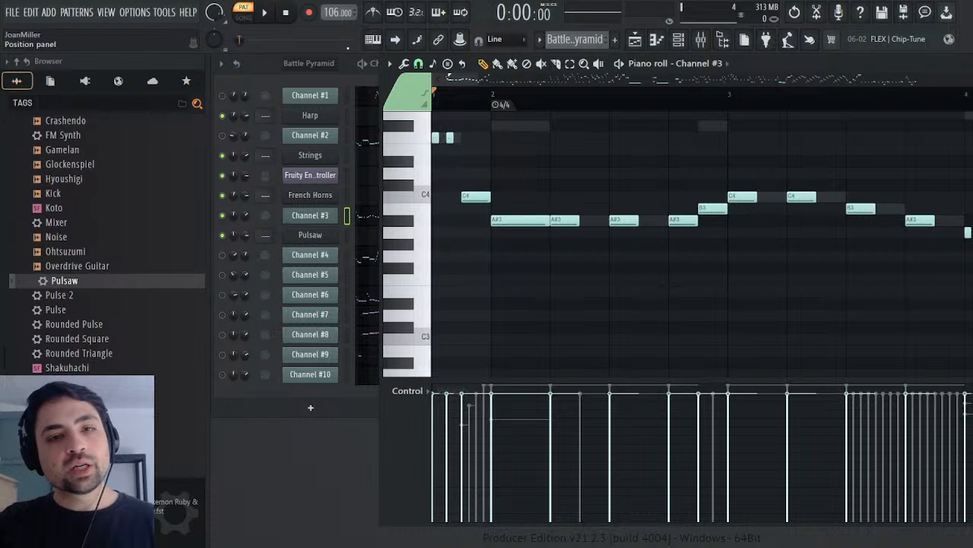
pyautogui.moveTo(462, 79); pyautogui.dragTo(911, 79)
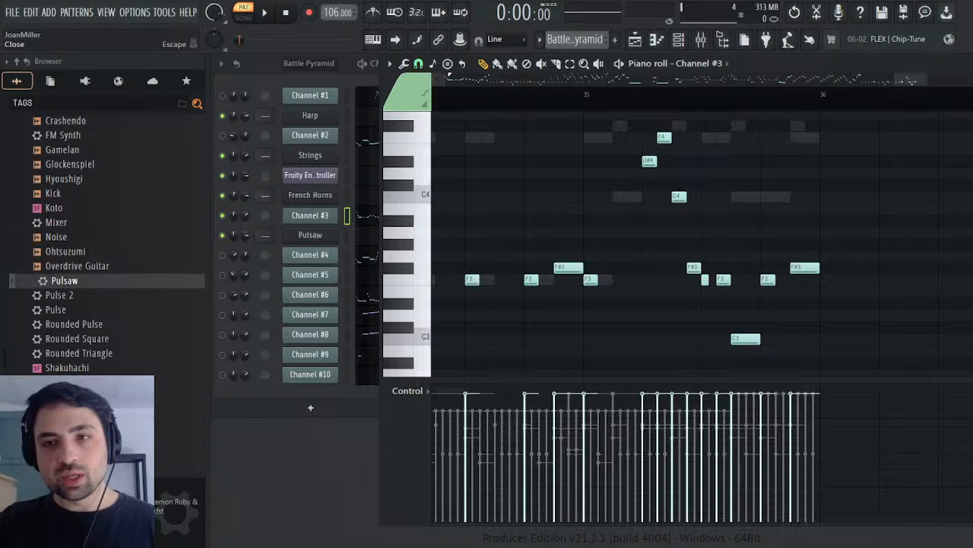
pyautogui.click(964, 64)
pyautogui.click(877, 179)
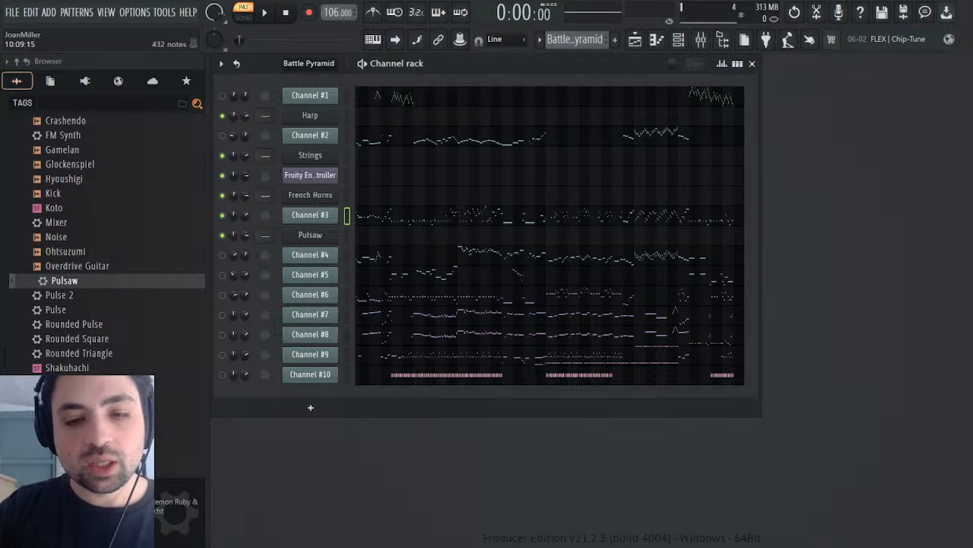
# Step: Reopen Channel #3's piano roll and check the notes against the shifted bar lines up to about bar 21
pyautogui.click(371, 222)
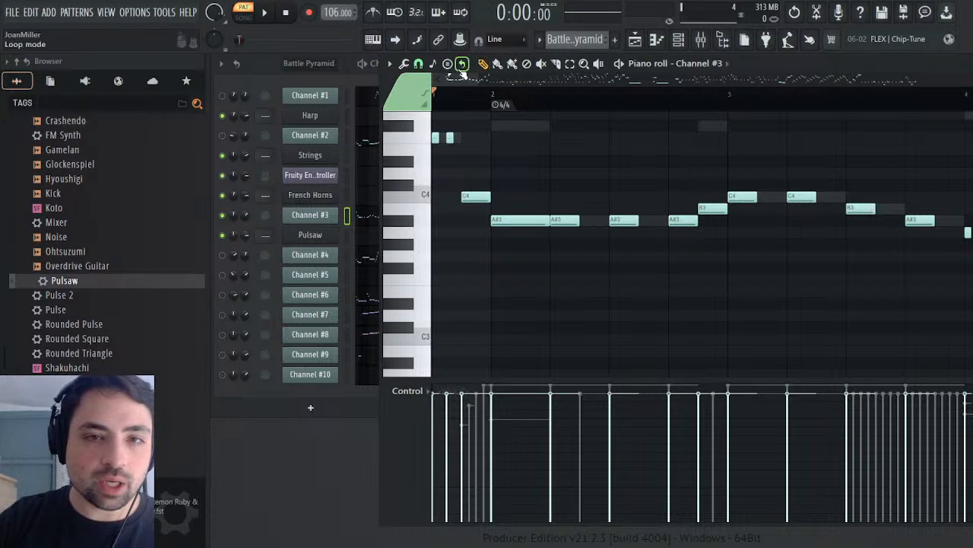
pyautogui.moveTo(466, 79); pyautogui.dragTo(581, 79)
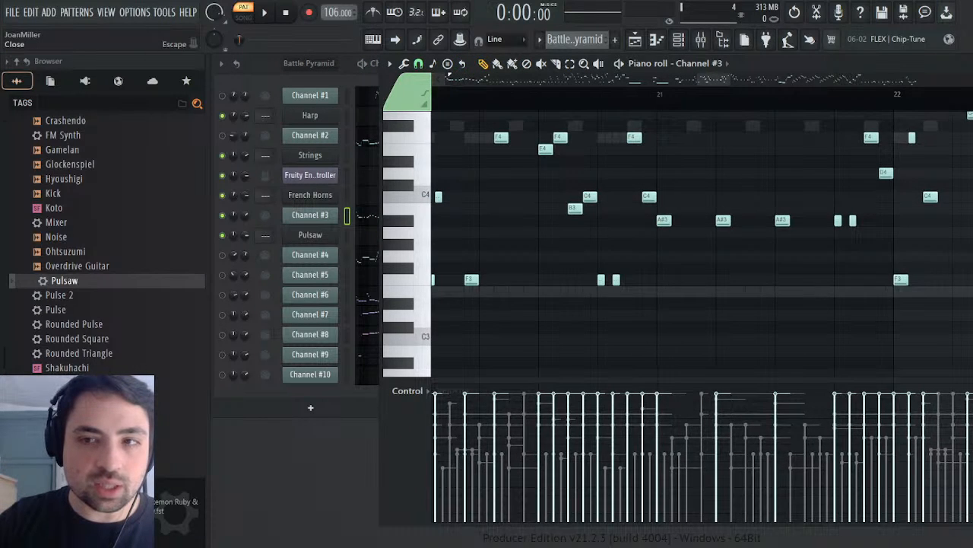
pyautogui.click(966, 64)
# Step: Recheck Channel #3's General MIDI patch events by placing the playback position at bar 27 and examining the section up to bar 31
pyautogui.click(310, 214)
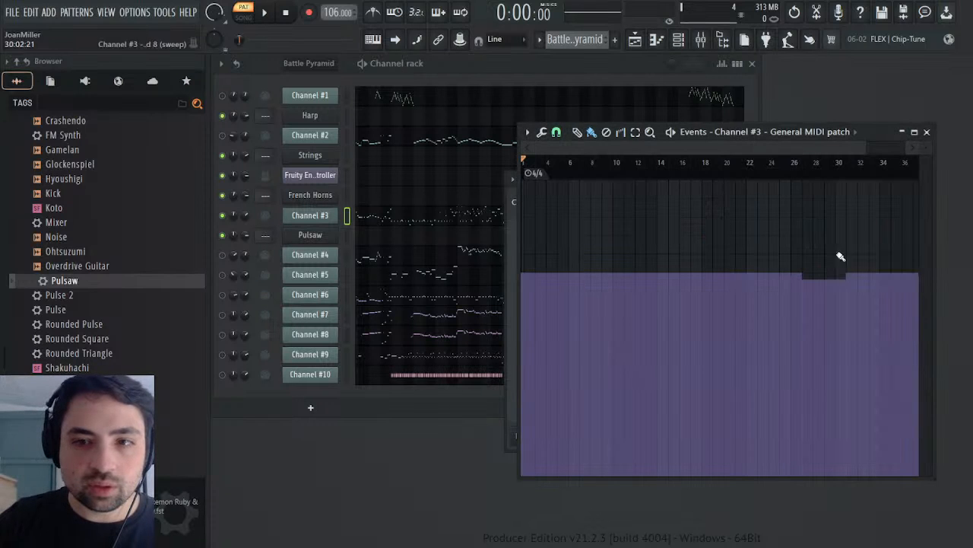
pyautogui.click(802, 162)
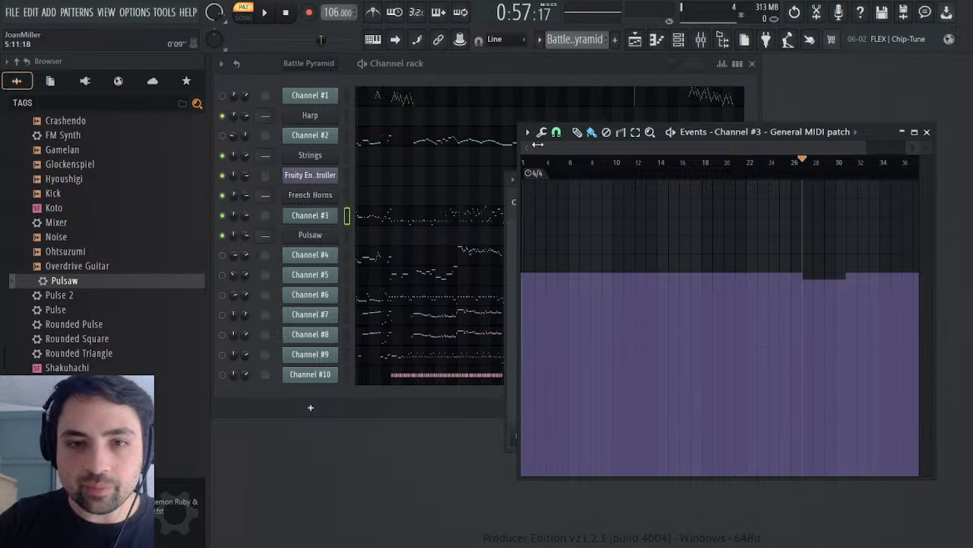
pyautogui.moveTo(537, 144); pyautogui.dragTo(756, 134)
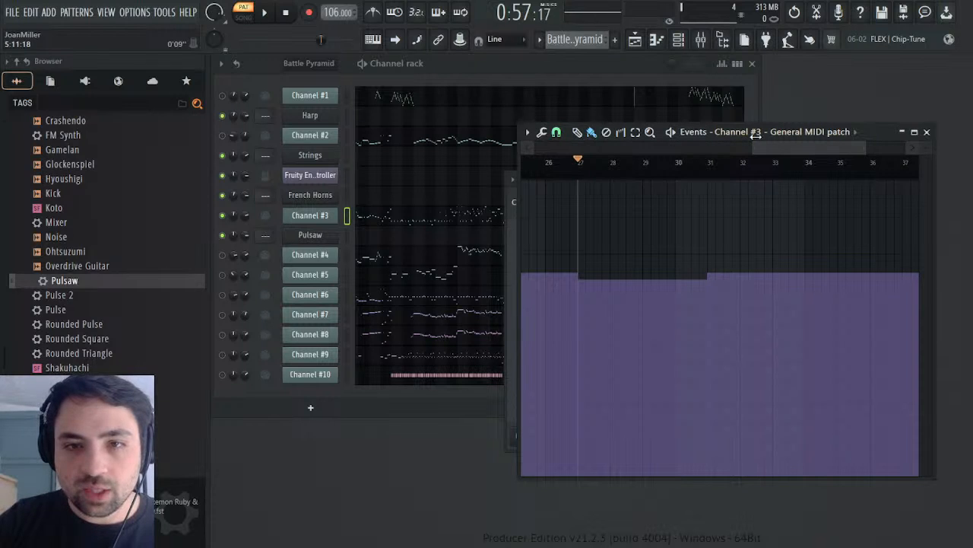
# Step: Place the playback position at bar 31 where the patch changes, and close Channel #3's patch events and settings
pyautogui.click(710, 166)
pyautogui.moveTo(582, 177); pyautogui.dragTo(713, 177)
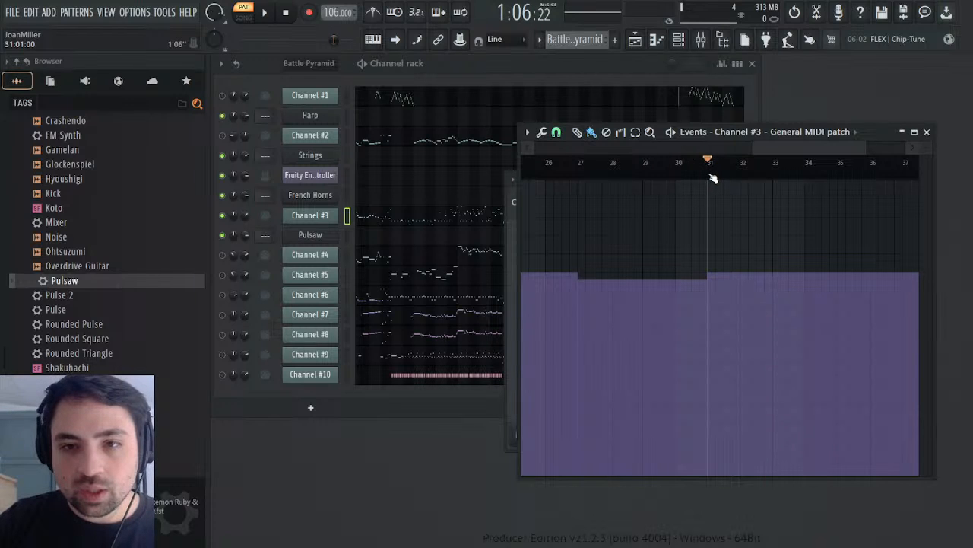
pyautogui.click(926, 132)
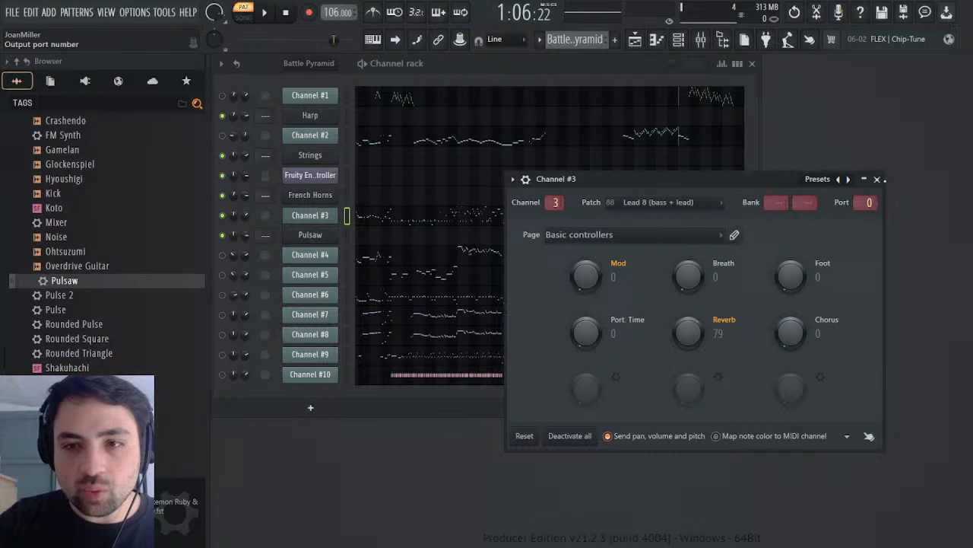
pyautogui.click(877, 180)
# Step: Select Channel #3's arpeggio passage from bar 27 to 31, invert the selection to take all other notes, and copy them
pyautogui.click(459, 221)
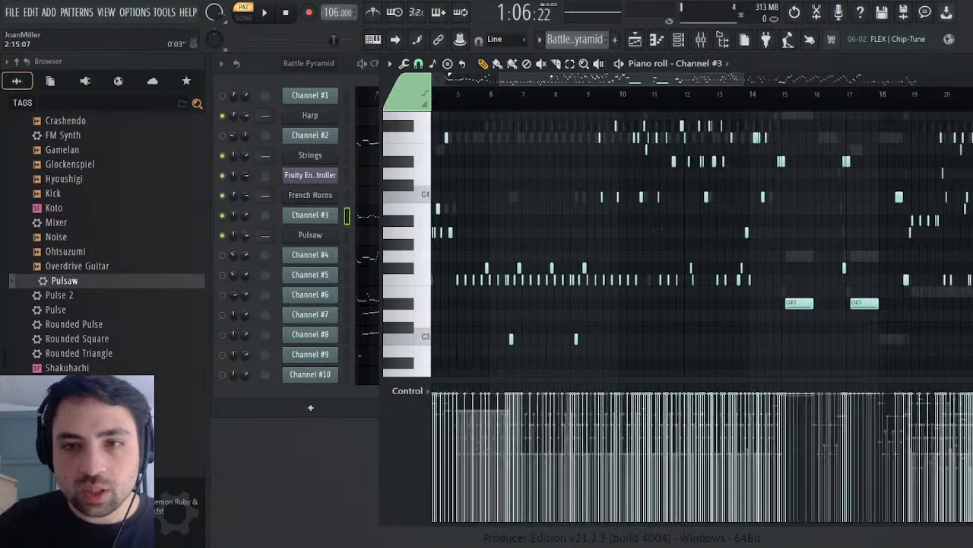
pyautogui.moveTo(547, 79); pyautogui.dragTo(803, 79)
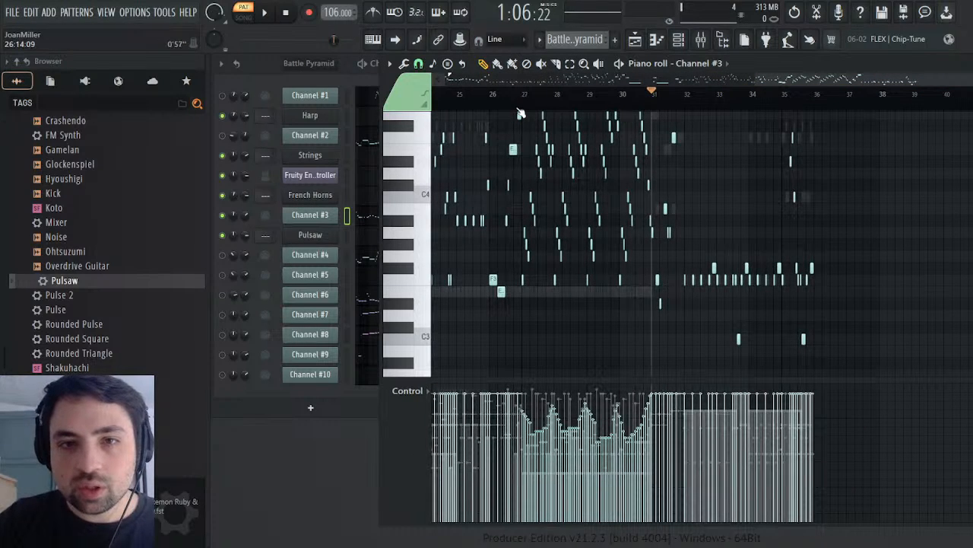
pyautogui.scroll(3, 563, 255)
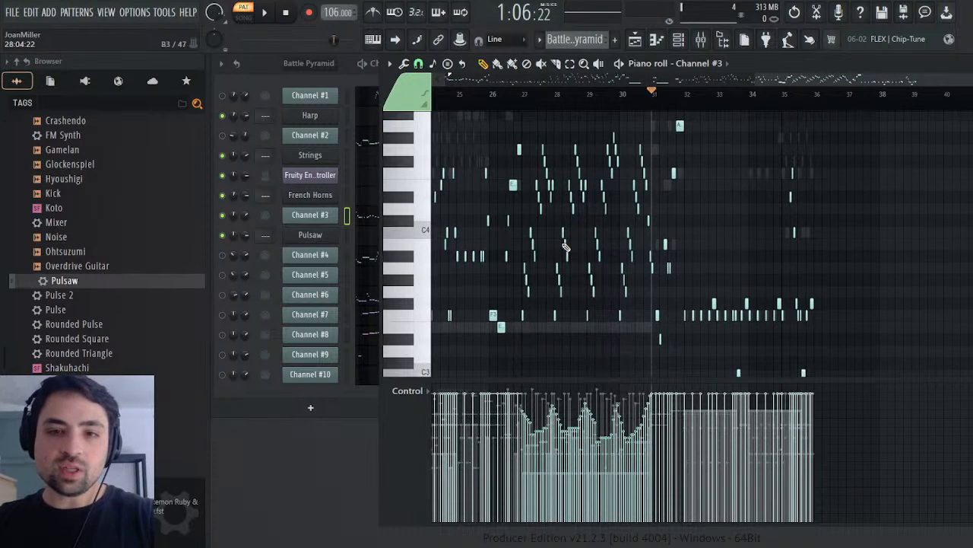
pyautogui.moveTo(968, 79); pyautogui.dragTo(858, 79)
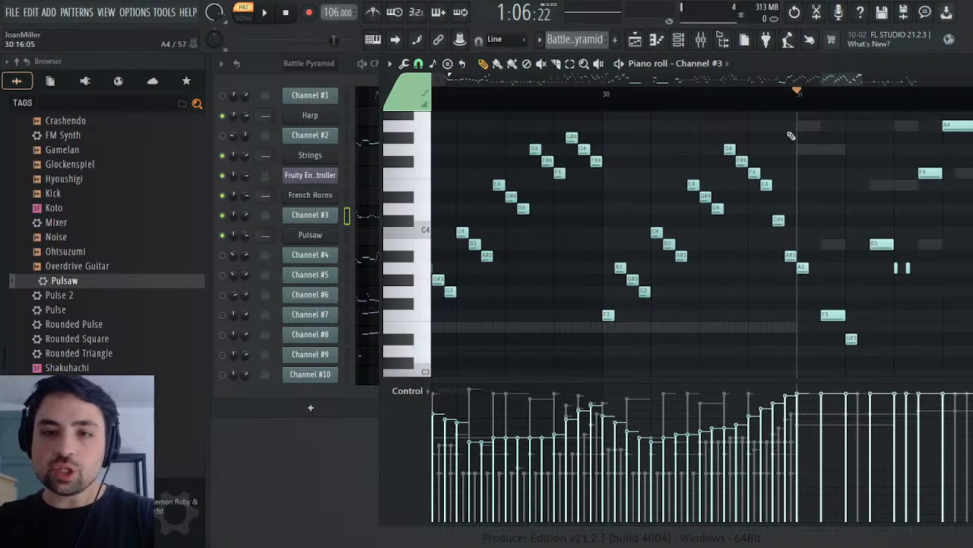
pyautogui.moveTo(795, 122); pyautogui.dragTo(641, 313)
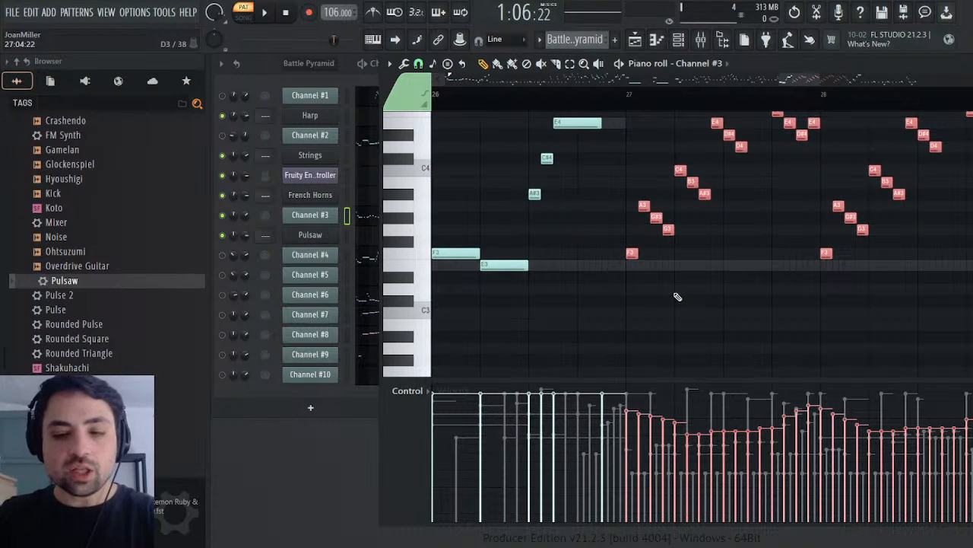
pyautogui.hotkey('ctrl', 'i')
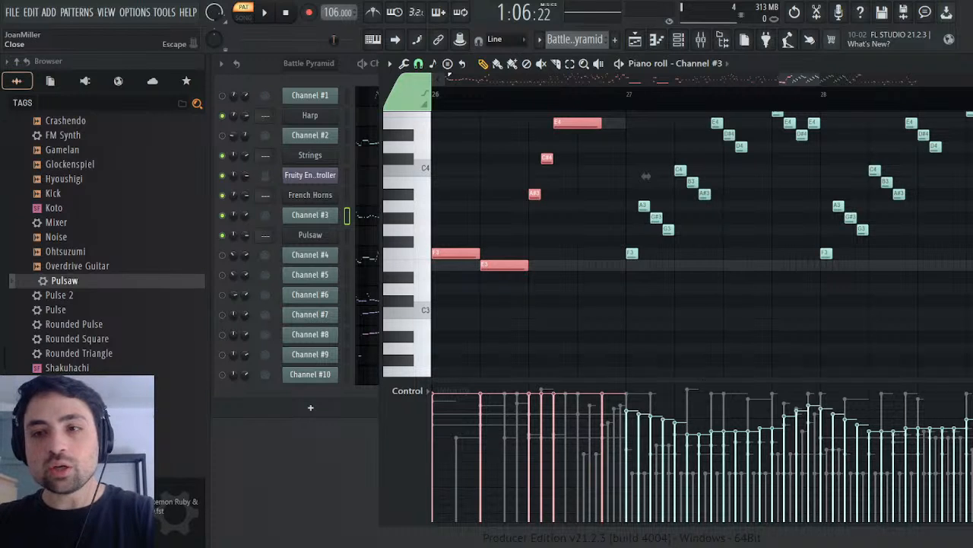
pyautogui.press('Escape')
# Step: Create a new empty pattern named Synths
pyautogui.moveTo(609, 57); pyautogui.dragTo(607, 57)
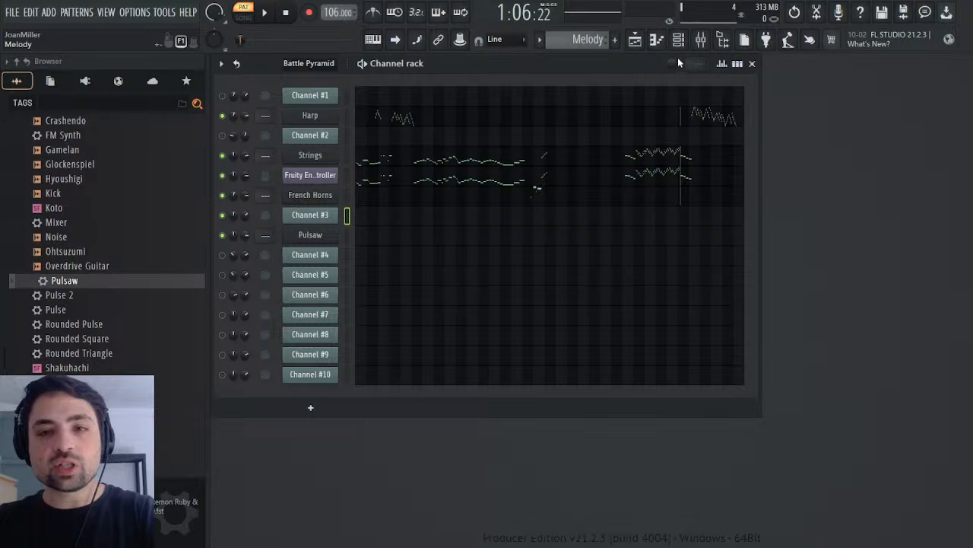
pyautogui.press('F4')
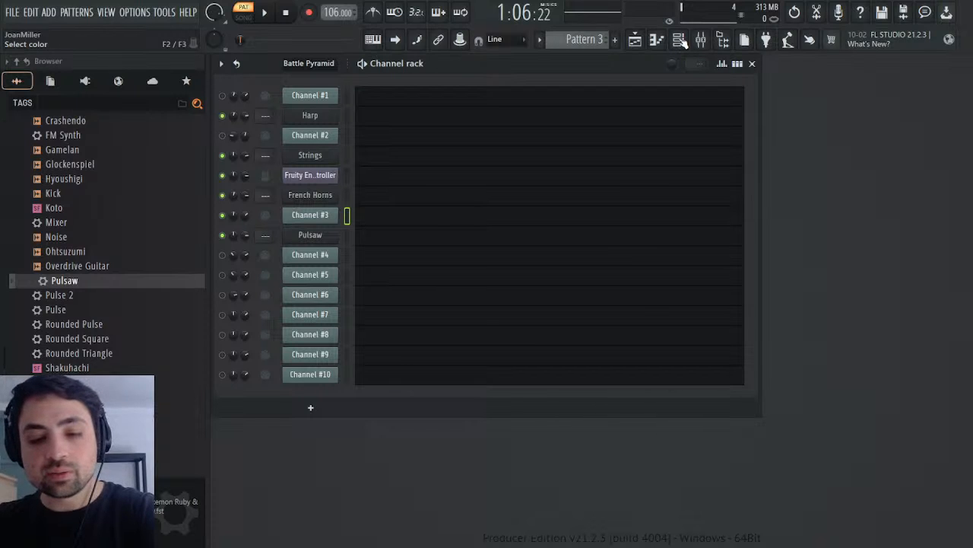
pyautogui.write('Synths')
pyautogui.press('Return')
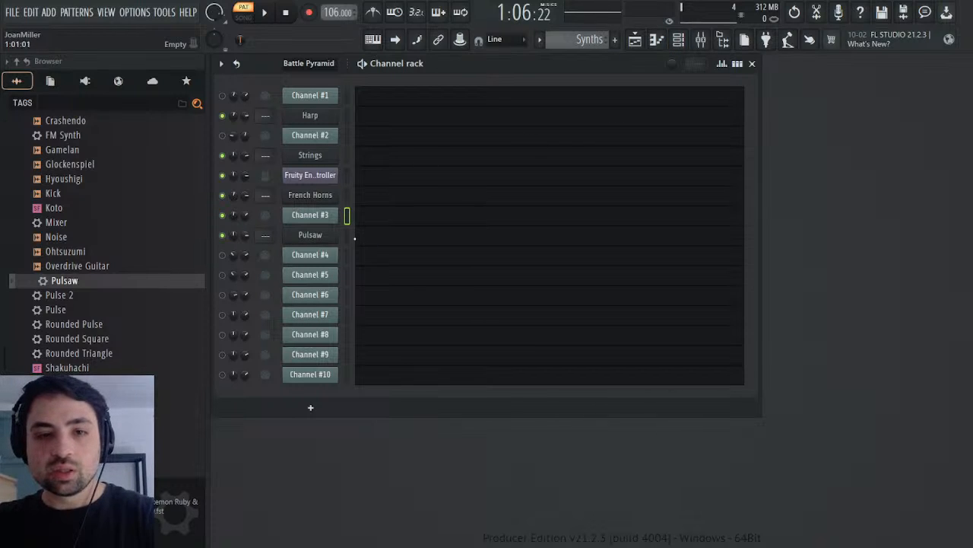
# Step: Paste the copied notes into Pulsaw's piano roll in the Synths pattern and play the opening
pyautogui.click(347, 236)
pyautogui.click(402, 236)
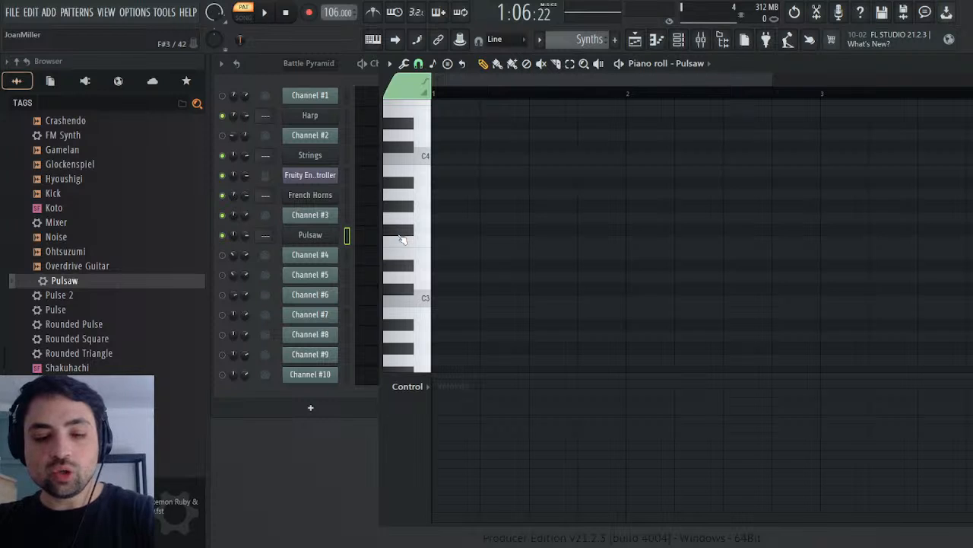
pyautogui.hotkey('ctrl', 'v')
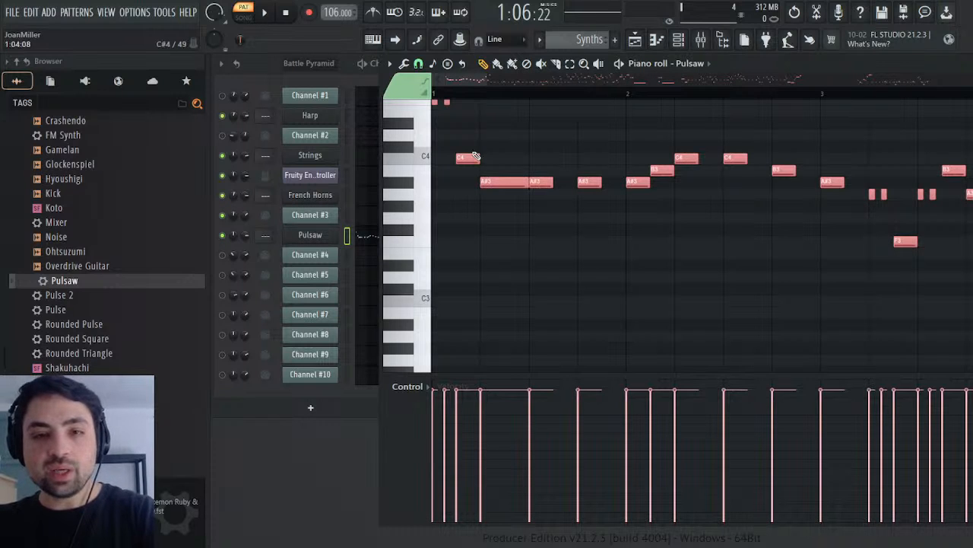
pyautogui.scroll(3, 475, 156)
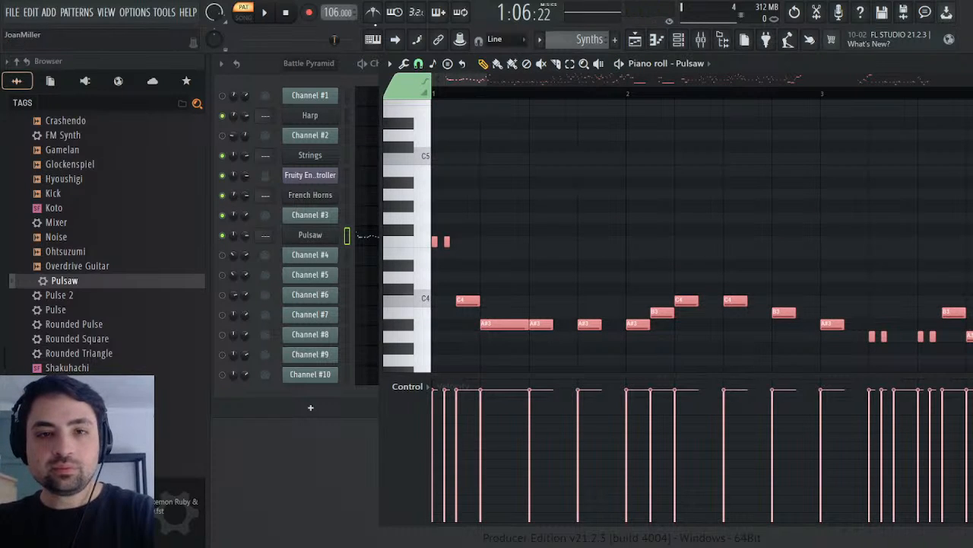
pyautogui.click(287, 12)
pyautogui.press('space')
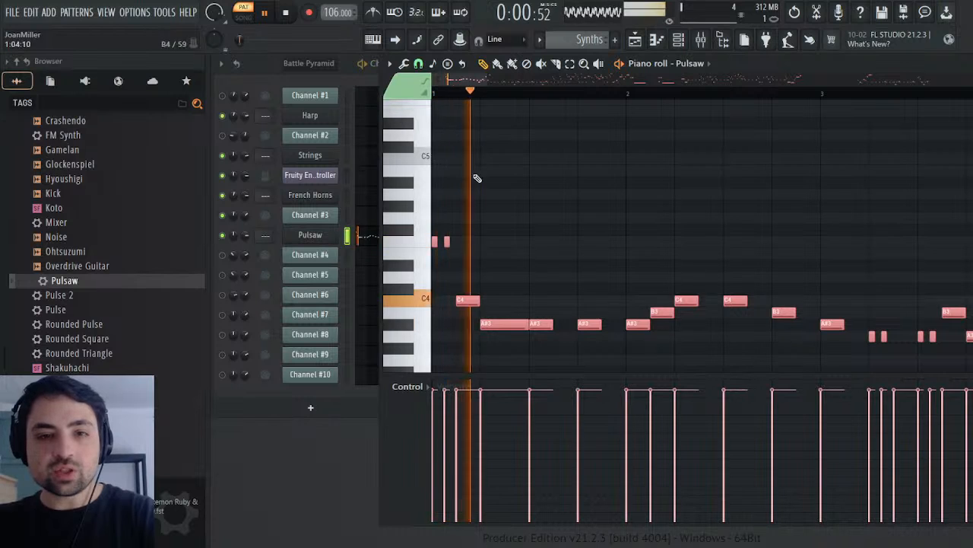
pyautogui.press('space')
# Step: Inspect the pitch envelope, volume LFO and pitch LFO of Pulsaw's operator 1, and close the instrument
pyautogui.click(318, 233)
pyautogui.click(430, 229)
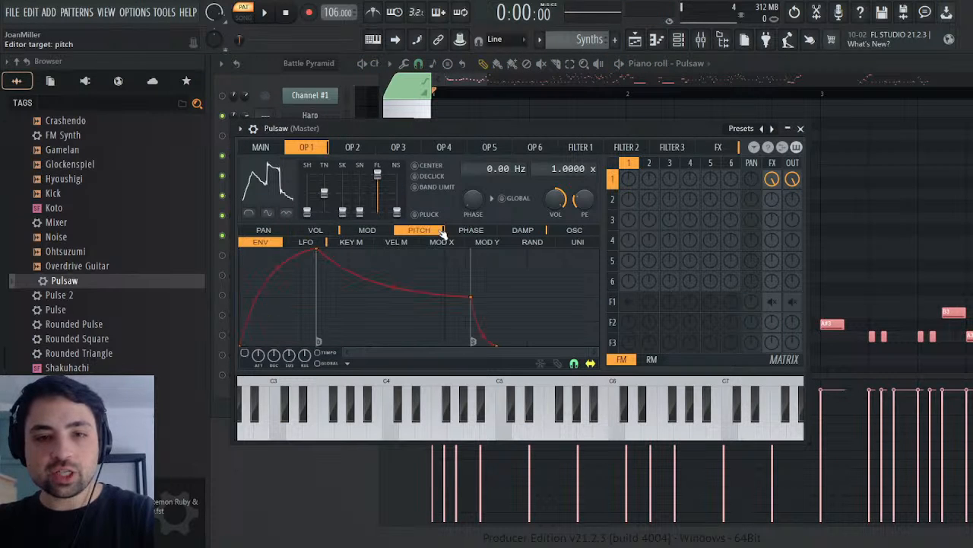
pyautogui.click(315, 229)
pyautogui.click(306, 242)
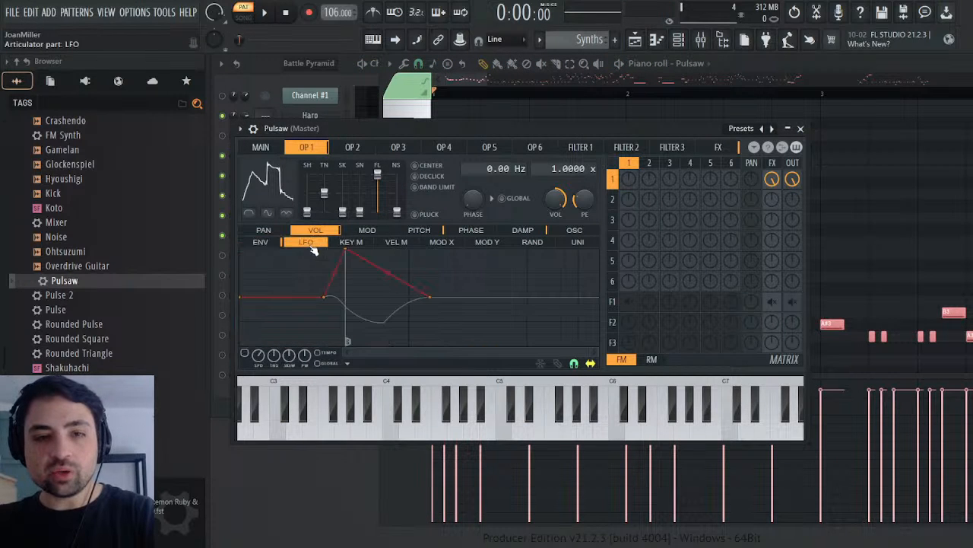
pyautogui.click(428, 231)
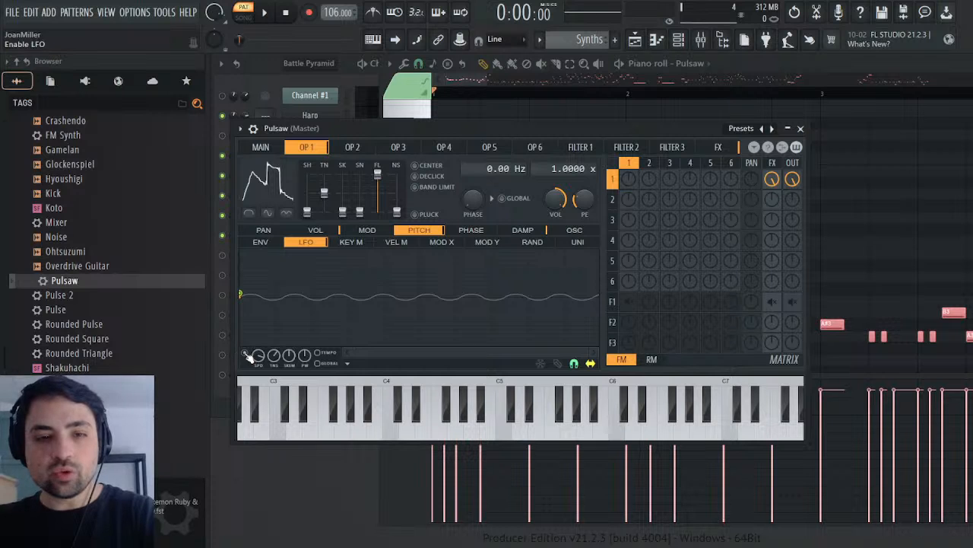
pyautogui.click(803, 128)
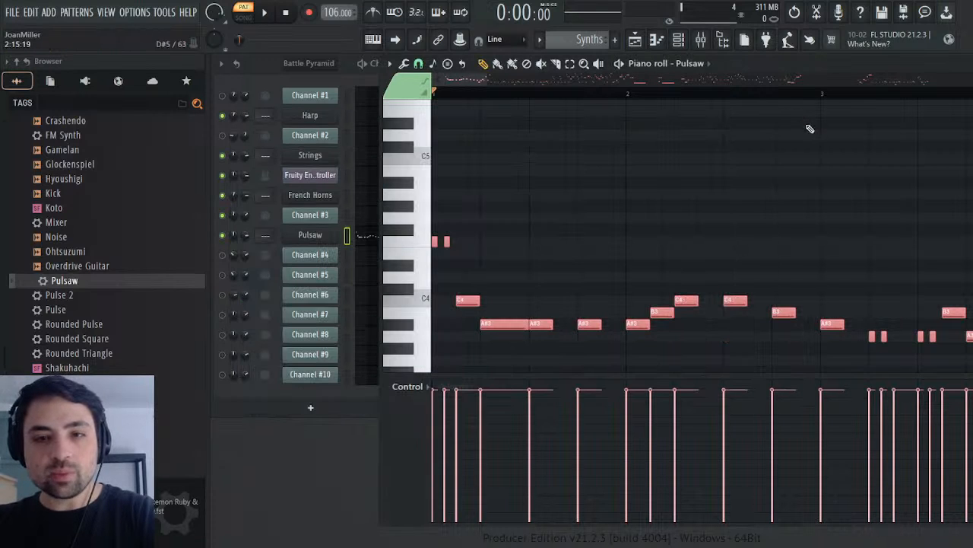
# Step: Add a 4/4 time signature marker at Pulsaw's first A#3 note, play from there, and close the piano roll
pyautogui.click(480, 91)
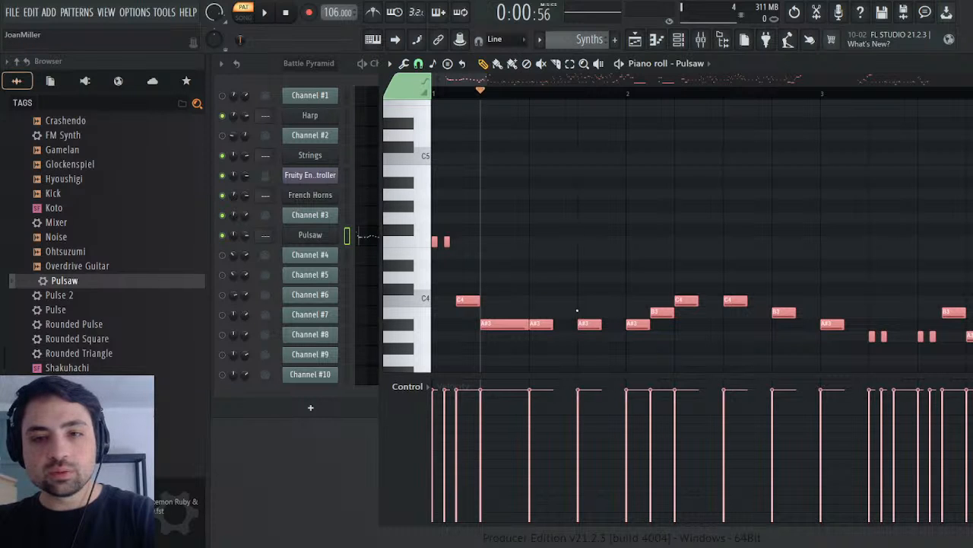
pyautogui.scroll(1, 567, 311)
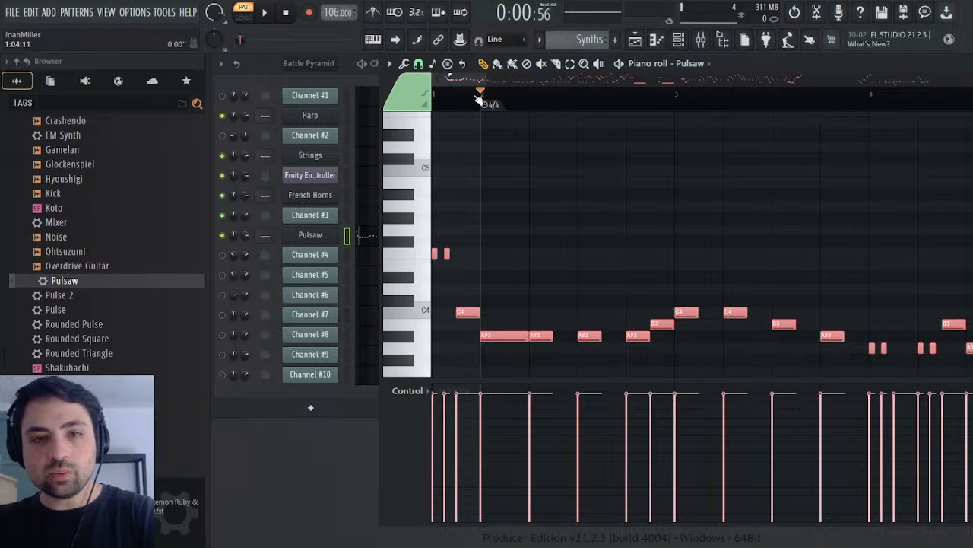
pyautogui.moveTo(480, 99); pyautogui.dragTo(389, 108)
pyautogui.press('space')
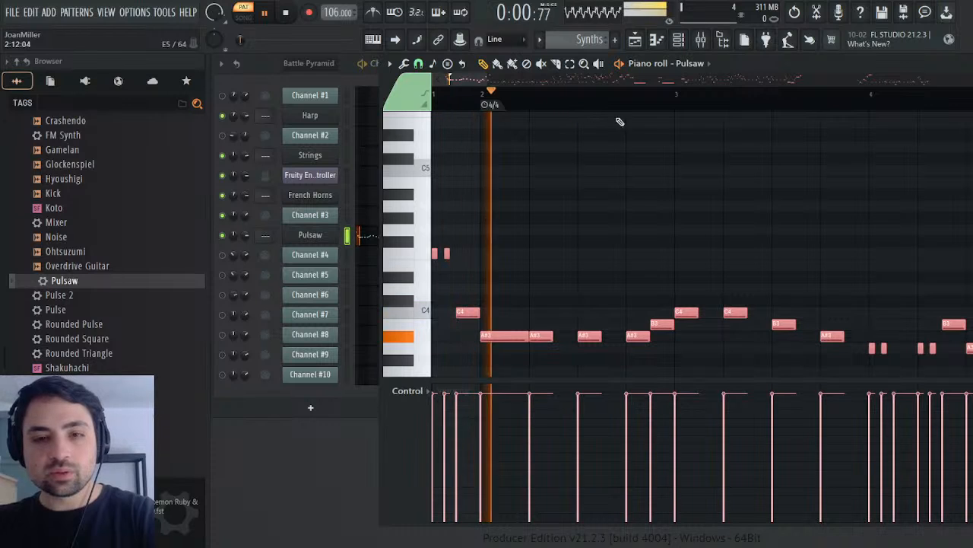
pyautogui.press('space')
pyautogui.press('Escape')
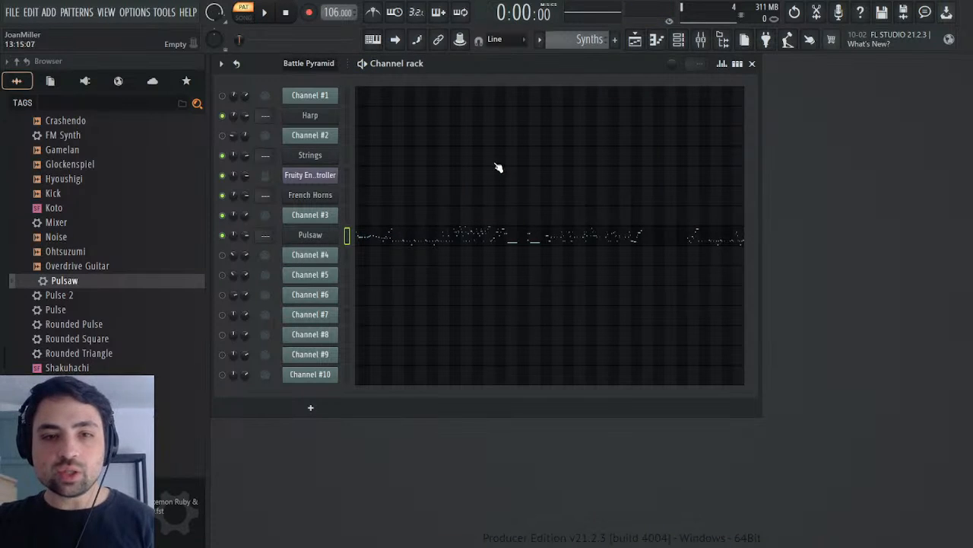
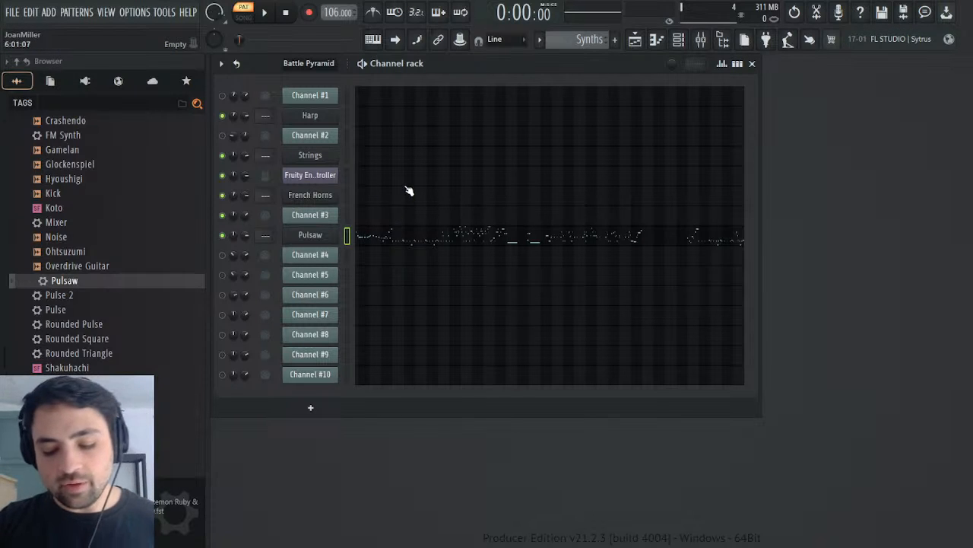
# Step: Adjust the volume envelope's release on Pulsaw's operator 1 while comparing its sound with Channel #3, and close the instrument
pyautogui.click(348, 217)
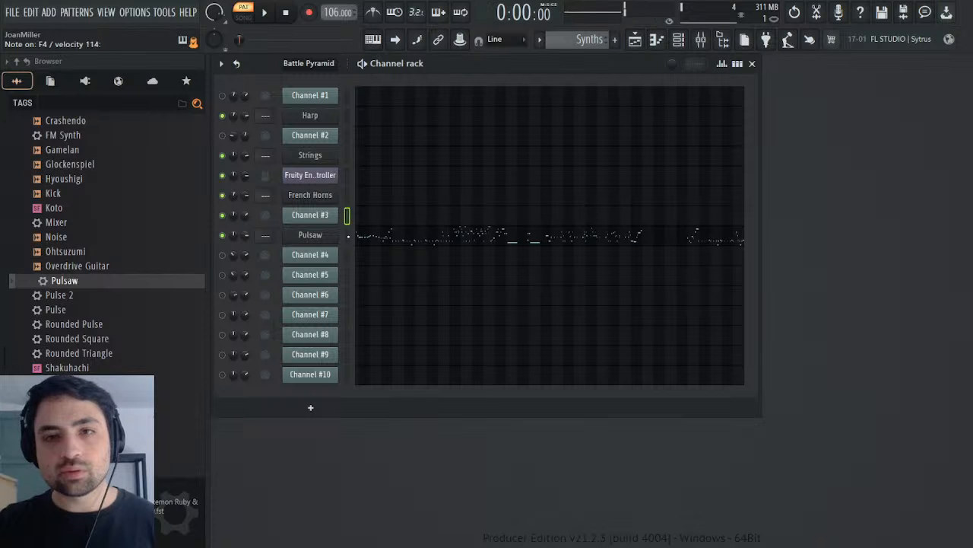
pyautogui.click(319, 236)
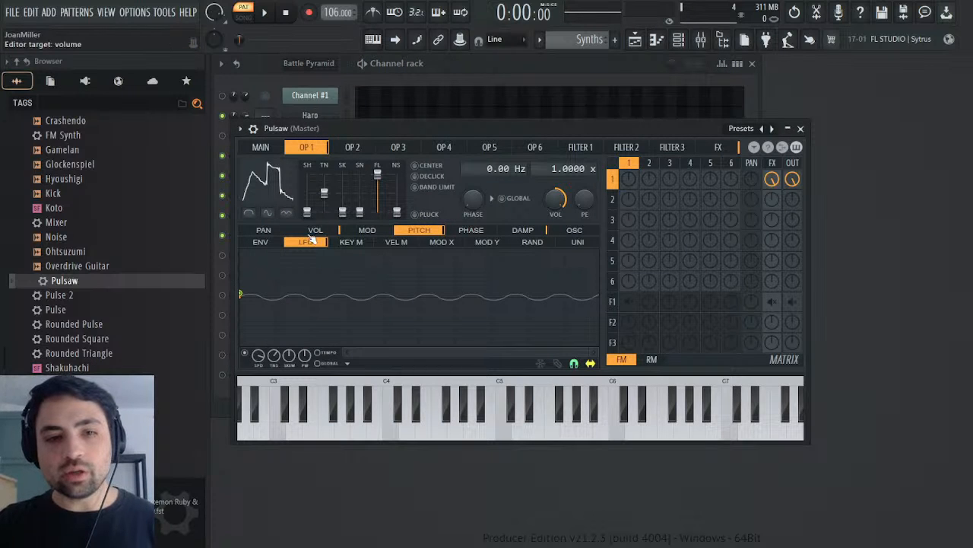
pyautogui.click(315, 230)
pyautogui.click(261, 243)
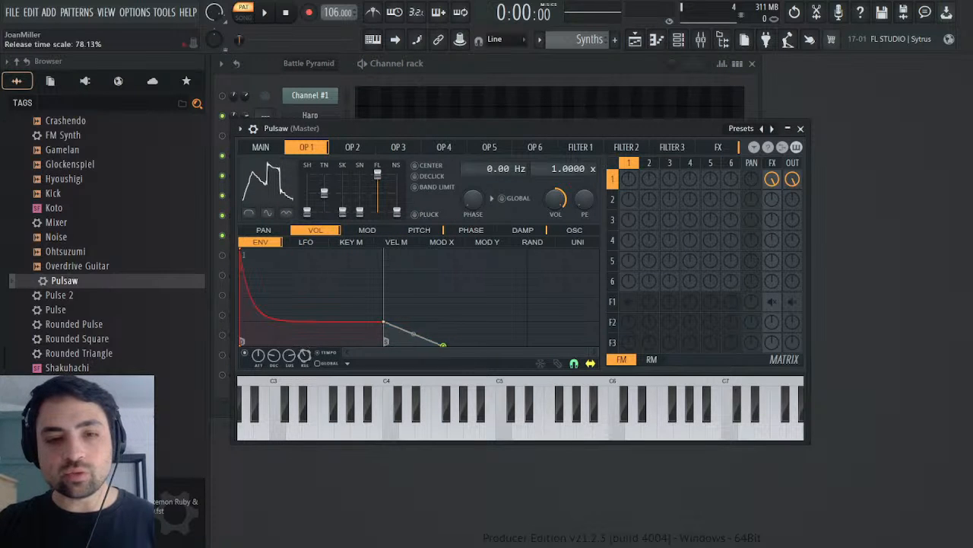
pyautogui.click(805, 128)
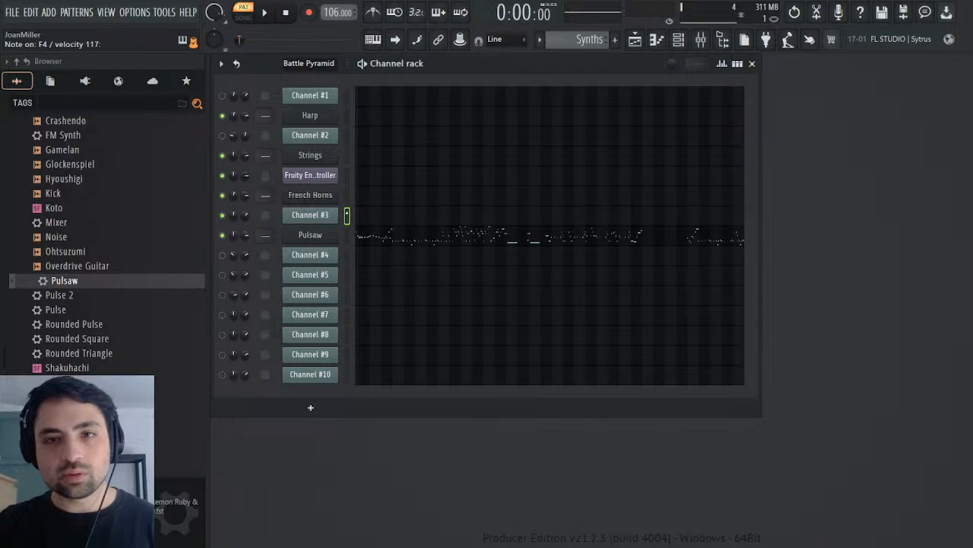
pyautogui.click(332, 238)
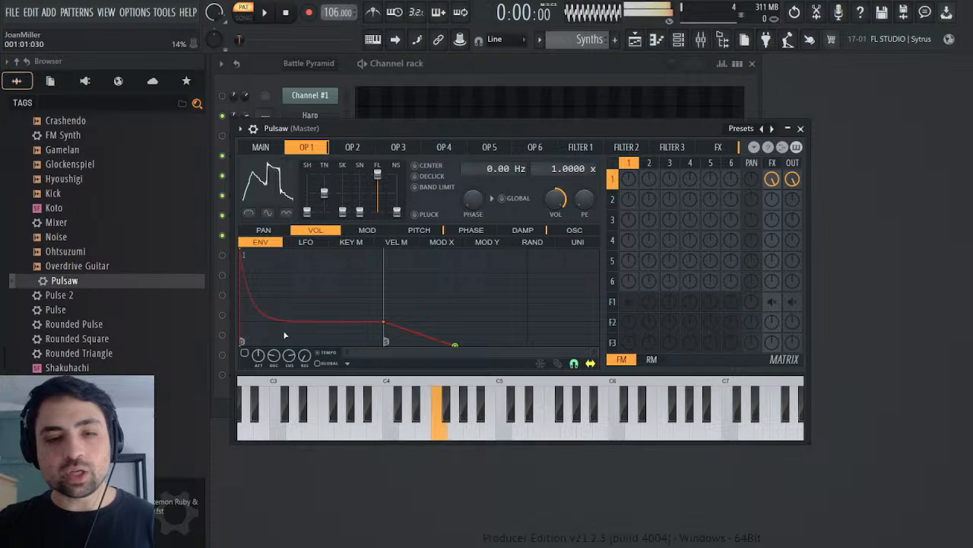
pyautogui.click(800, 128)
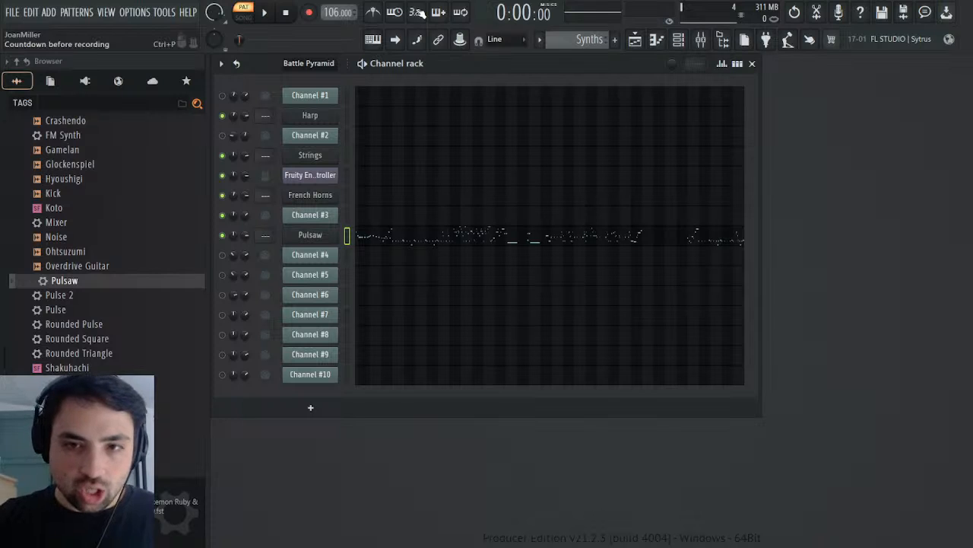
# Step: Clone the Pulsaw channel from the Battle Pyramid pattern and change the clone's operator 1 waveform to a sawtooth
pyautogui.scroll(3, 596, 42)
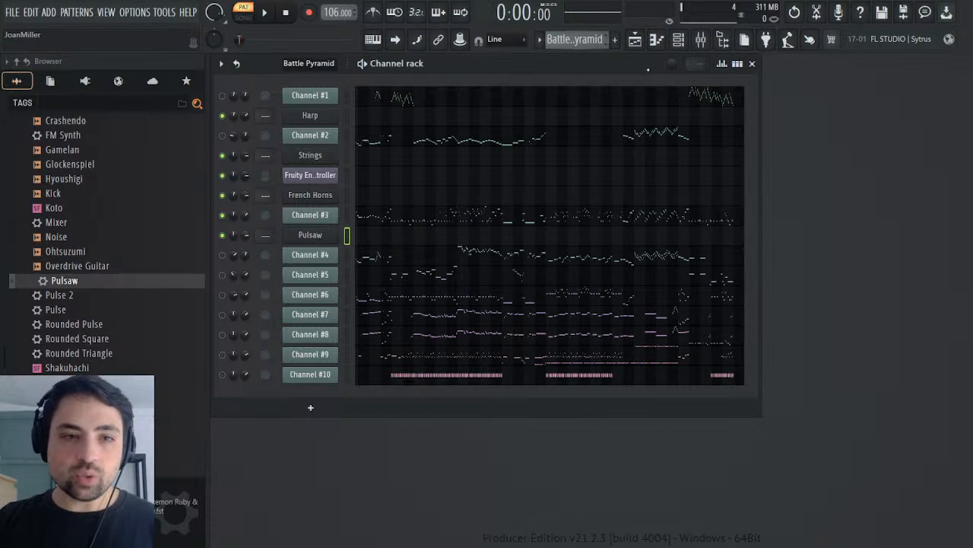
pyautogui.click(313, 234)
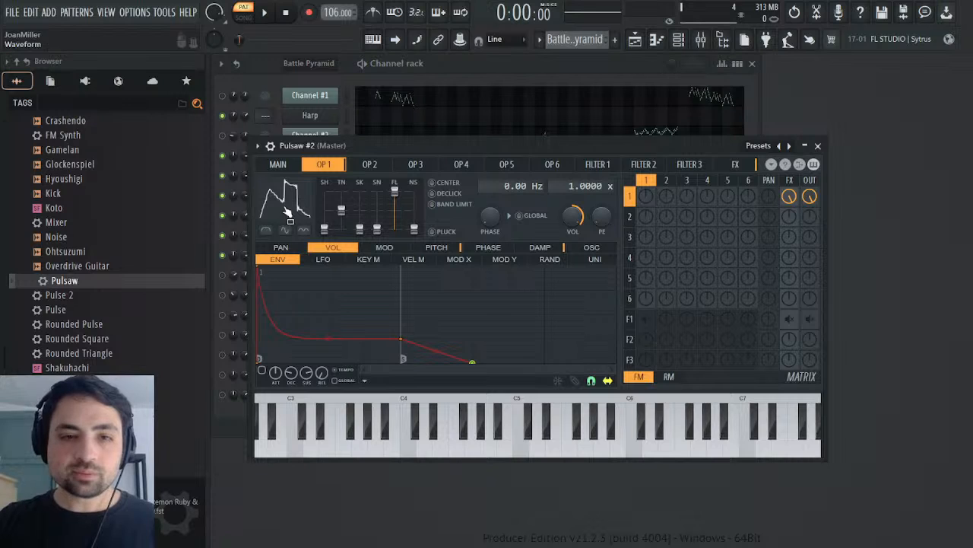
pyautogui.moveTo(329, 227); pyautogui.dragTo(326, 210)
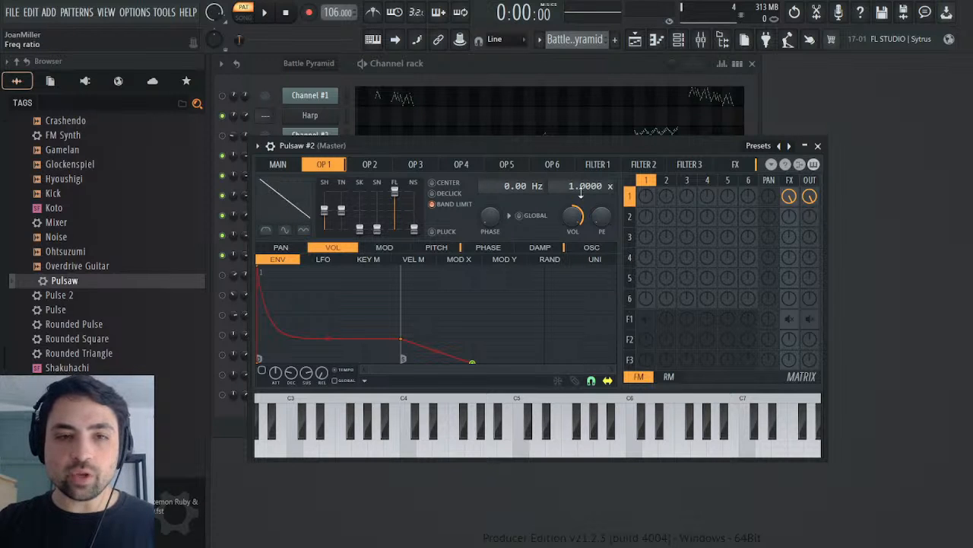
# Step: Close the cloned instrument and rename its channel Saw
pyautogui.click(819, 146)
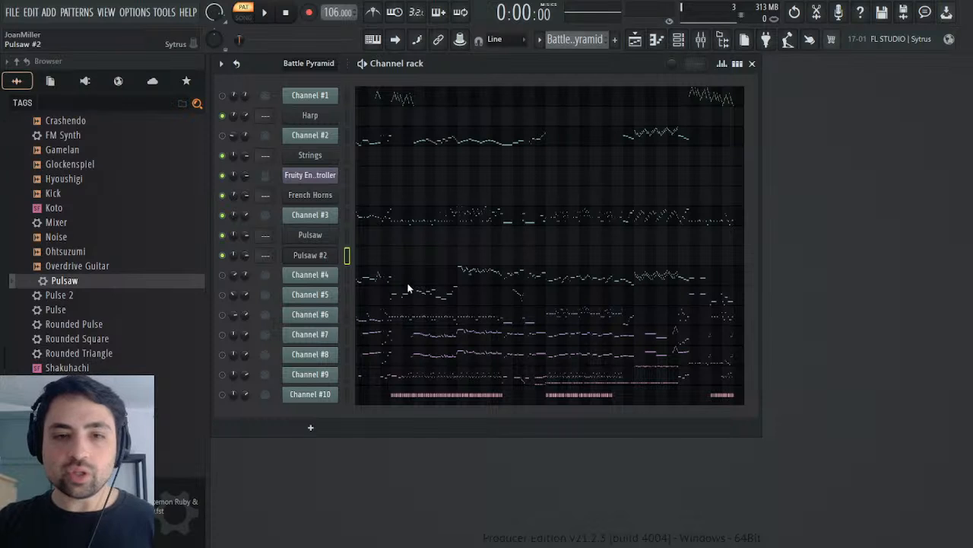
pyautogui.write('Saw')
pyautogui.press('Return')
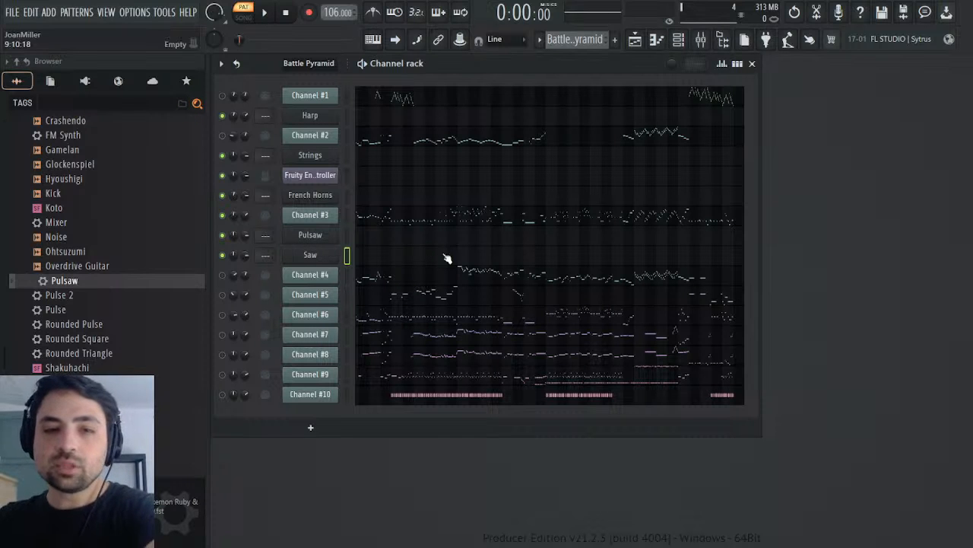
# Step: Copy Channel #3's fast arpeggio notes in bars 27 to 30 of the Battle Pyramid pattern
pyautogui.click(372, 223)
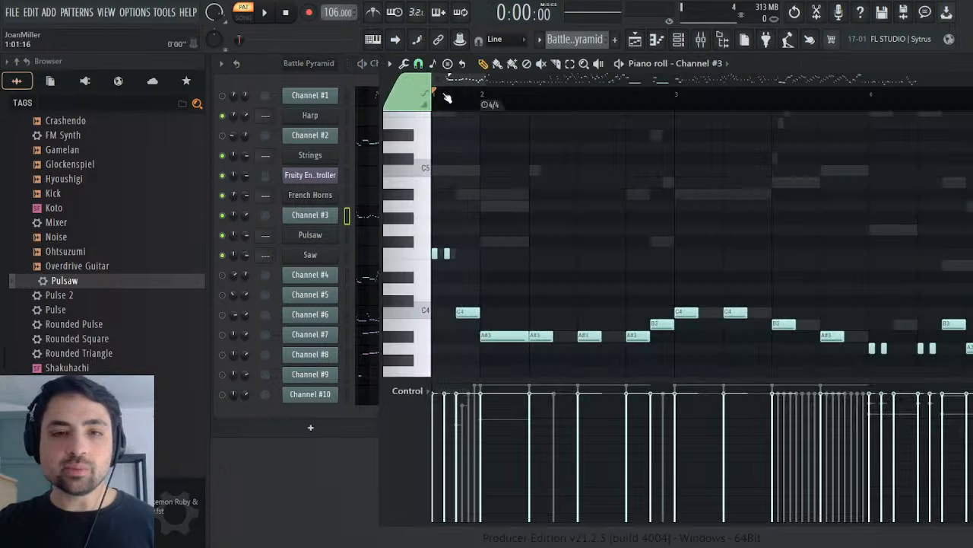
pyautogui.moveTo(814, 89); pyautogui.dragTo(801, 93)
pyautogui.scroll(-6, 756, 144)
pyautogui.scroll(4, 745, 153)
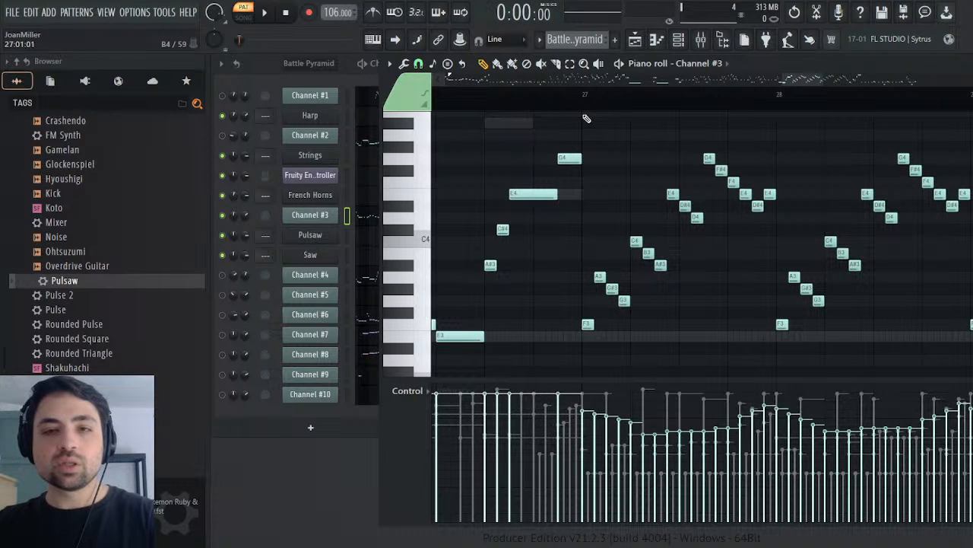
pyautogui.moveTo(586, 117)
pyautogui.mouseDown()
pyautogui.moveTo(970, 310)
pyautogui.moveTo(966, 279)
pyautogui.moveTo(886, 308)
pyautogui.moveTo(947, 343)
pyautogui.moveTo(760, 388)
pyautogui.moveTo(756, 378)
pyautogui.mouseUp()
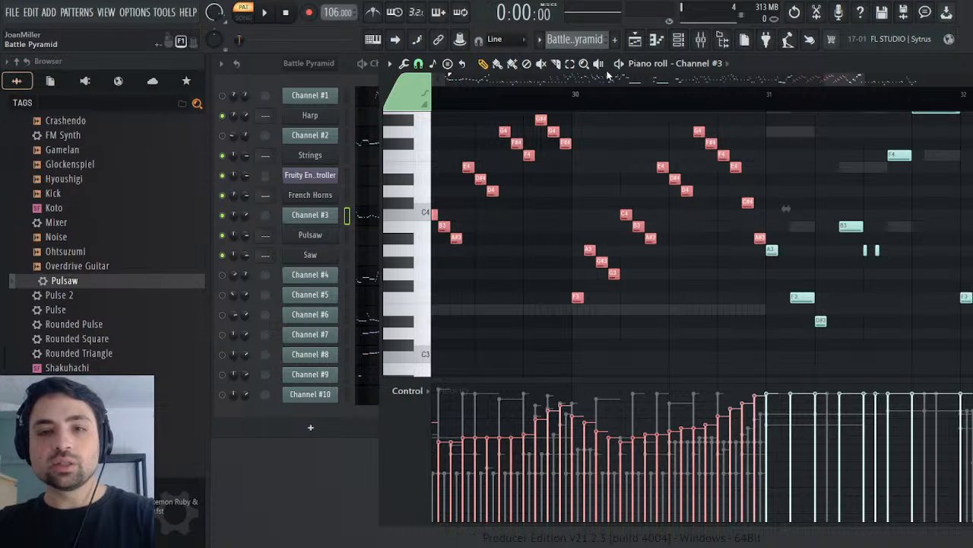
# Step: Paste the arpeggio notes into Saw's piano roll at bar 27 of the Synths pattern, play them briefly, and close it
pyautogui.scroll(-1, 578, 40)
pyautogui.moveTo(841, 79); pyautogui.dragTo(800, 101)
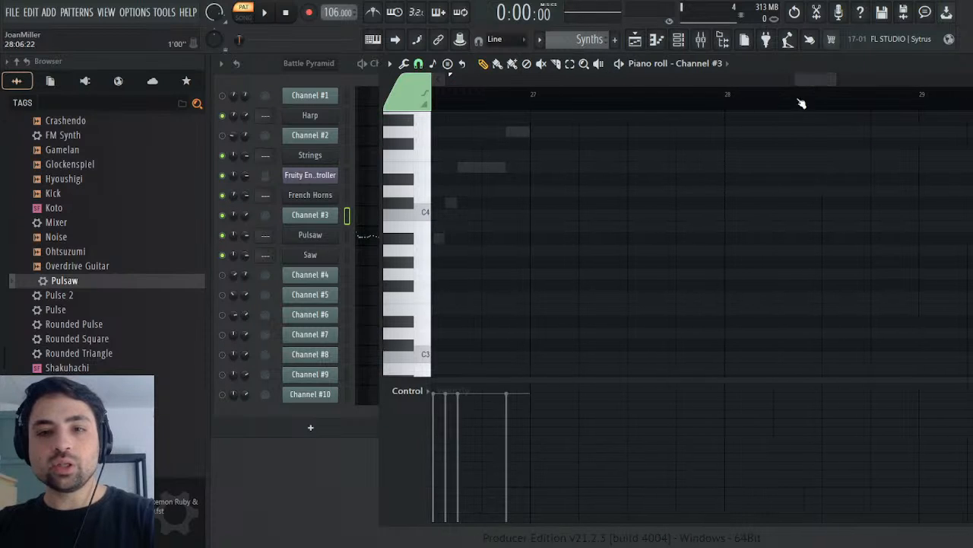
pyautogui.click(714, 229)
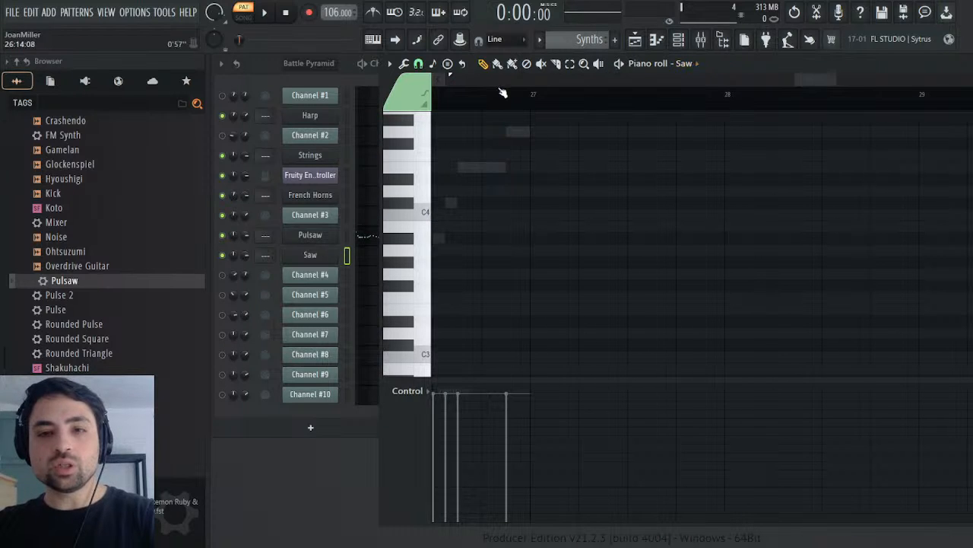
pyautogui.click(531, 98)
pyautogui.hotkey('ctrl', 'v')
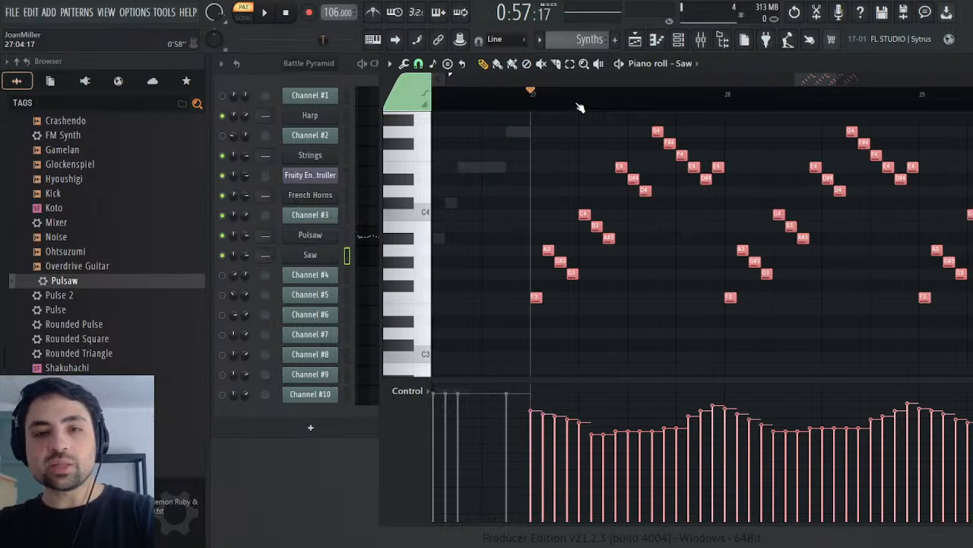
pyautogui.press('space')
pyautogui.press('space')
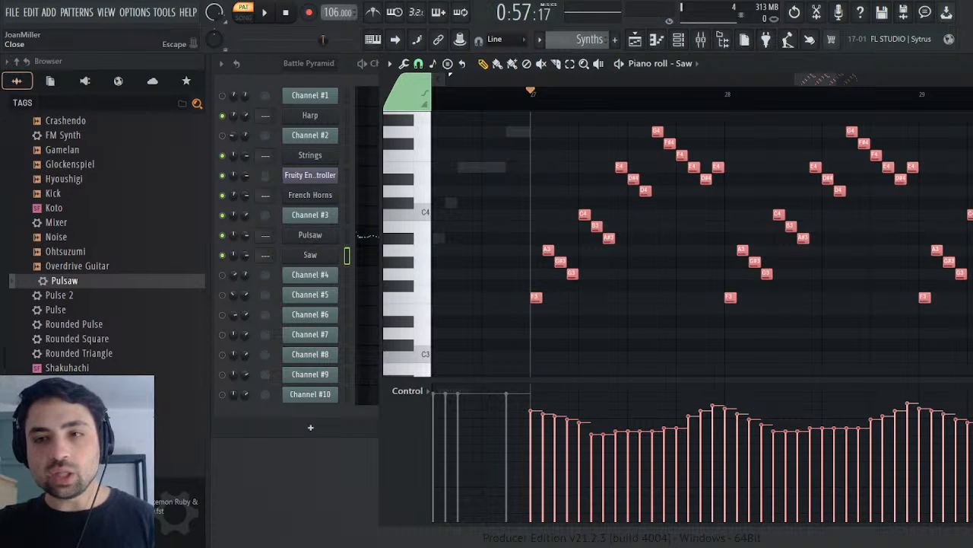
pyautogui.press('Escape')
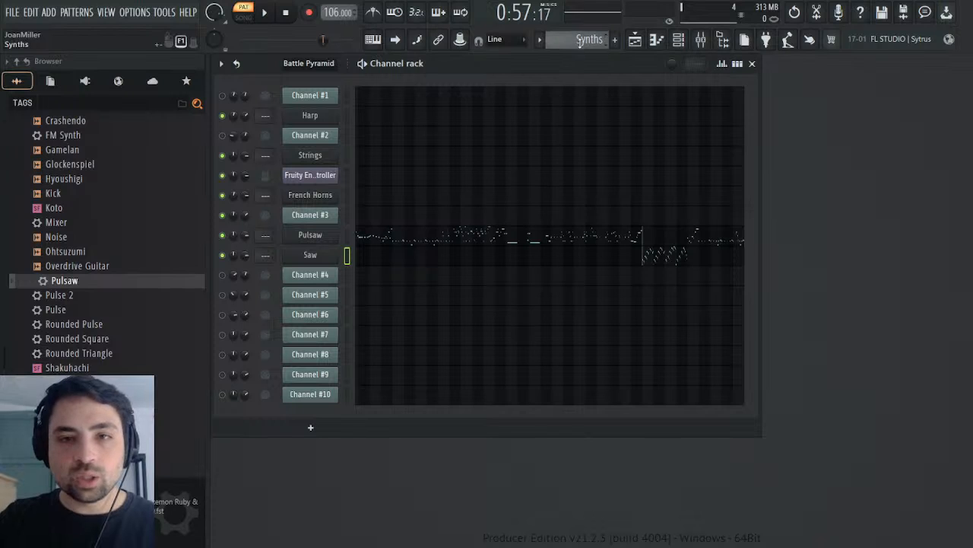
# Step: Inspect Channel #3's panning events in the Battle Pyramid pattern and open its channel volume events
pyautogui.scroll(1, 581, 40)
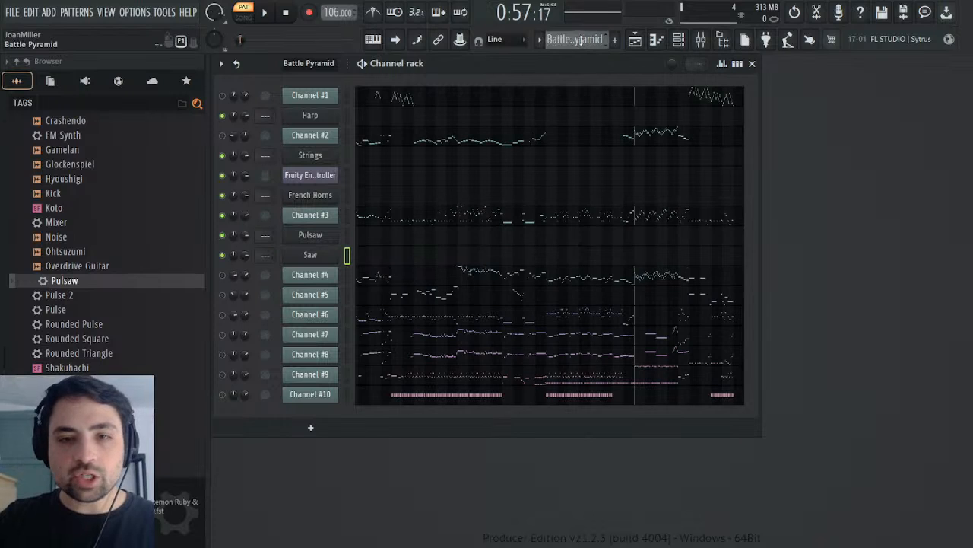
pyautogui.click(347, 215)
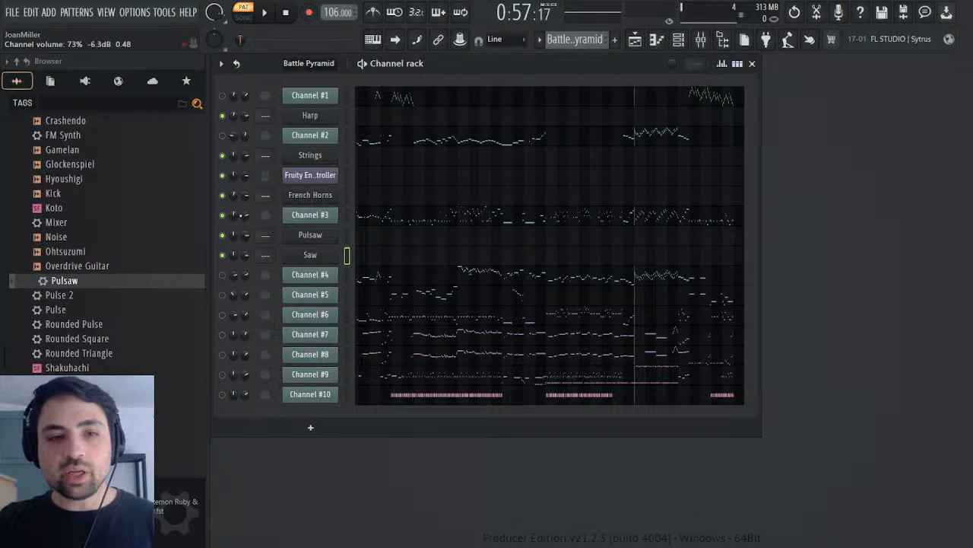
pyautogui.click(276, 250)
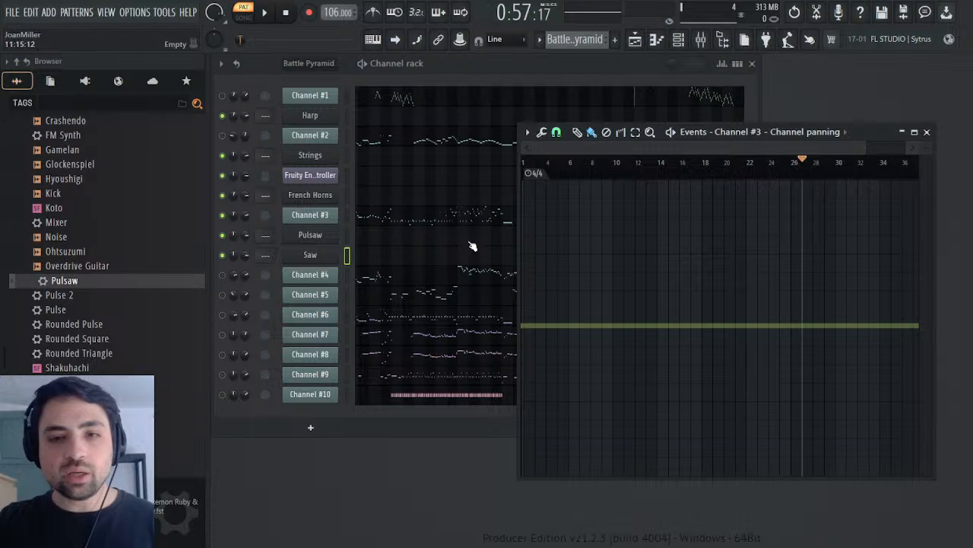
pyautogui.click(265, 248)
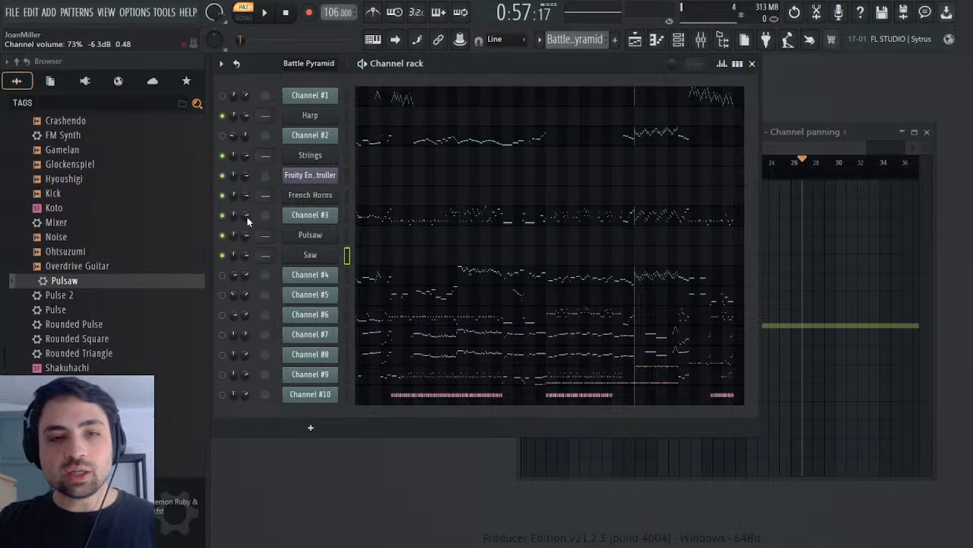
pyautogui.click(288, 256)
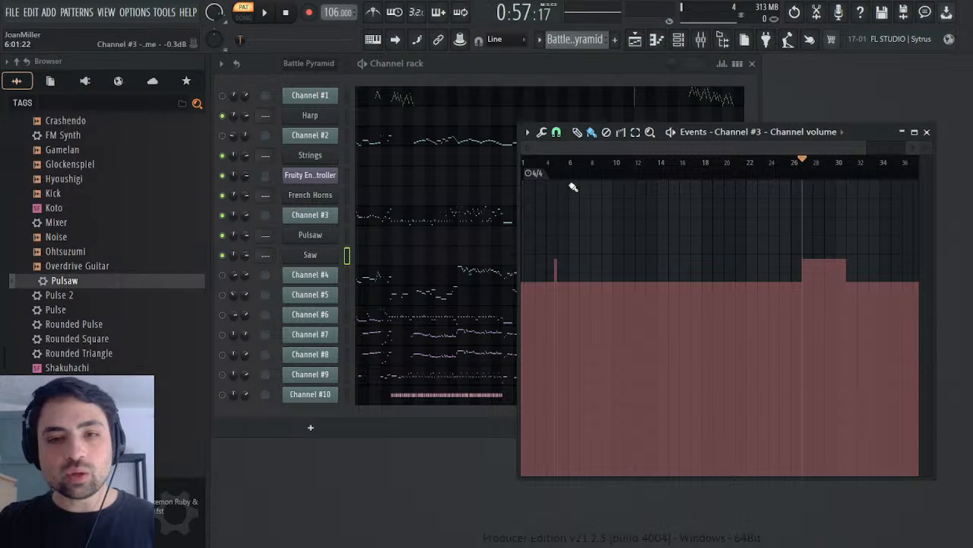
# Step: Play Channel #3 from bar 27 to check the raised section of its channel volume events
pyautogui.click(551, 174)
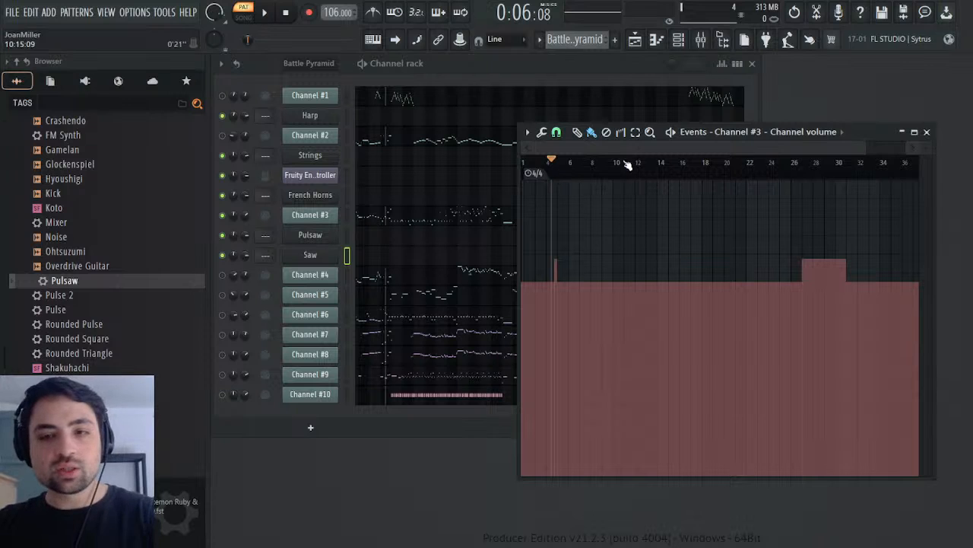
pyautogui.click(804, 163)
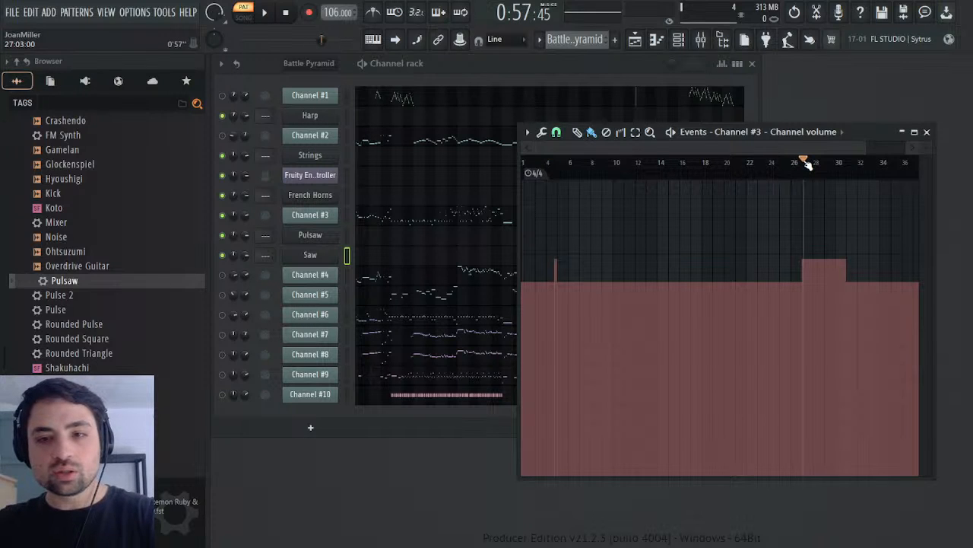
pyautogui.press('space')
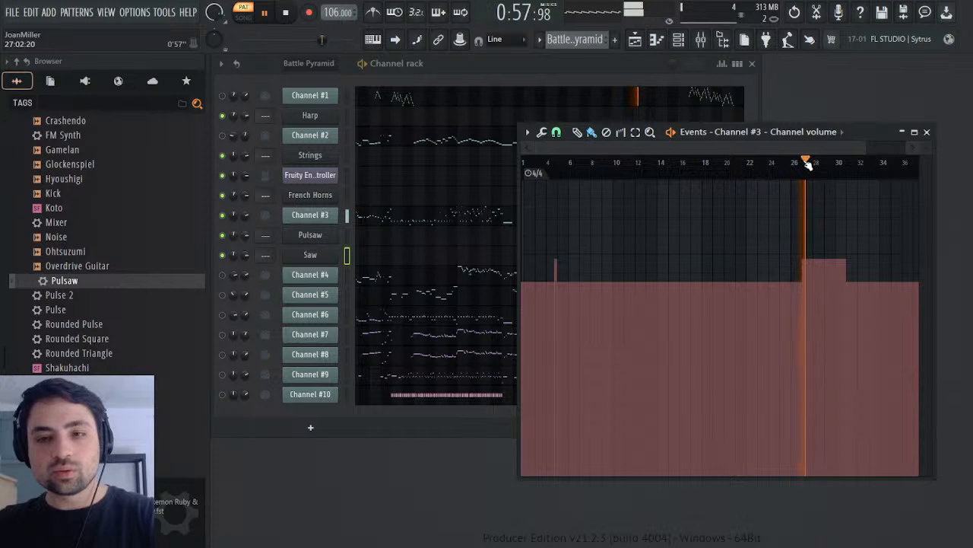
pyautogui.press('space')
pyautogui.click(818, 164)
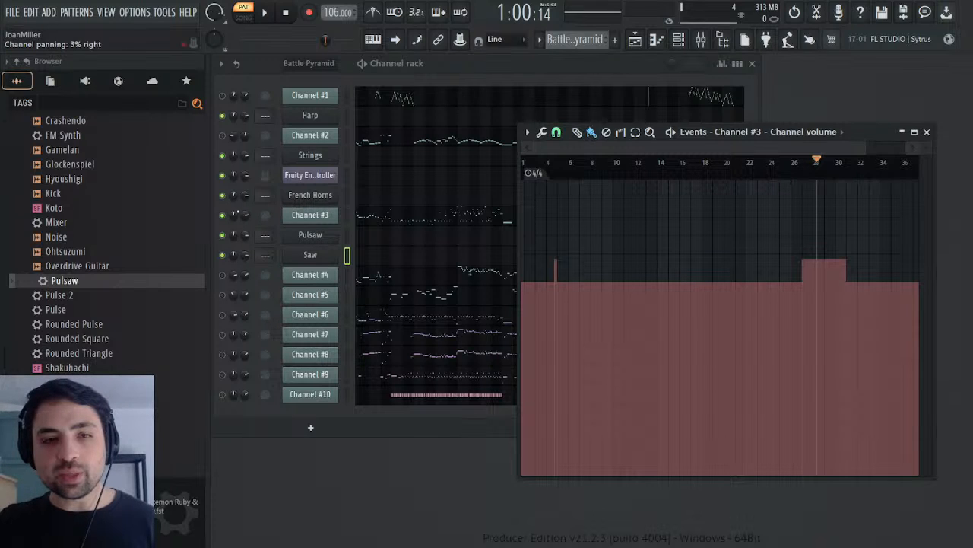
# Step: Play Channel #3 around bar 4 to check the short spike in its channel volume events
pyautogui.moveTo(791, 164)
pyautogui.mouseDown()
pyautogui.moveTo(745, 180)
pyautogui.moveTo(559, 185)
pyautogui.mouseUp()
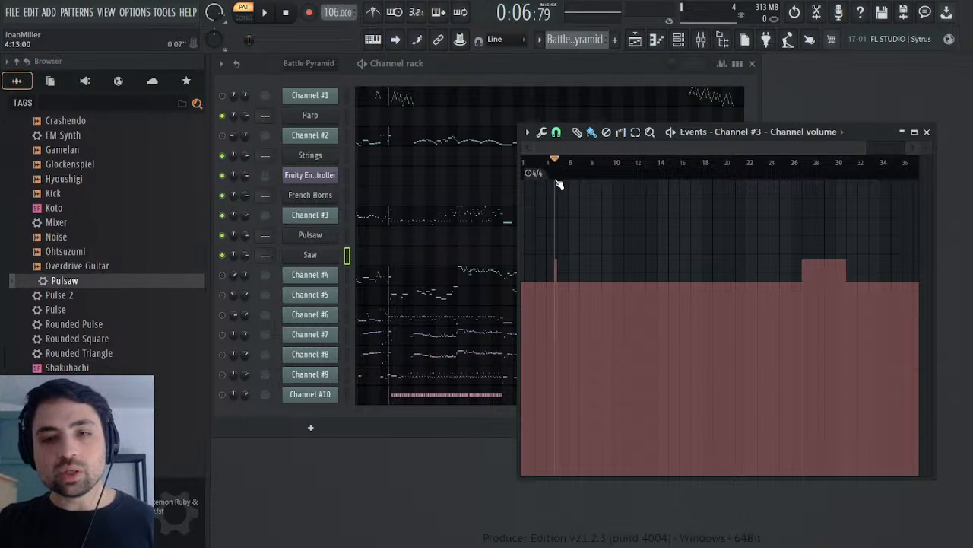
pyautogui.press('space')
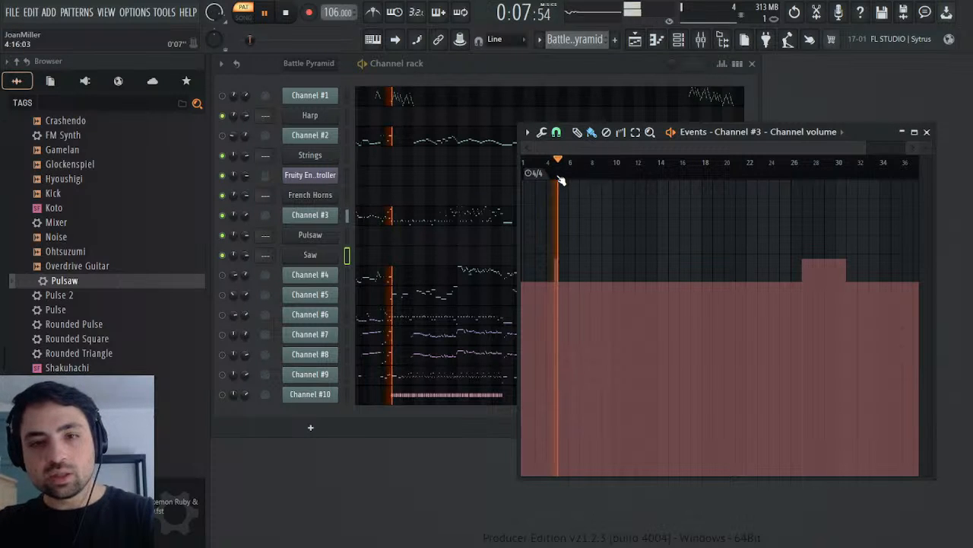
pyautogui.click(553, 170)
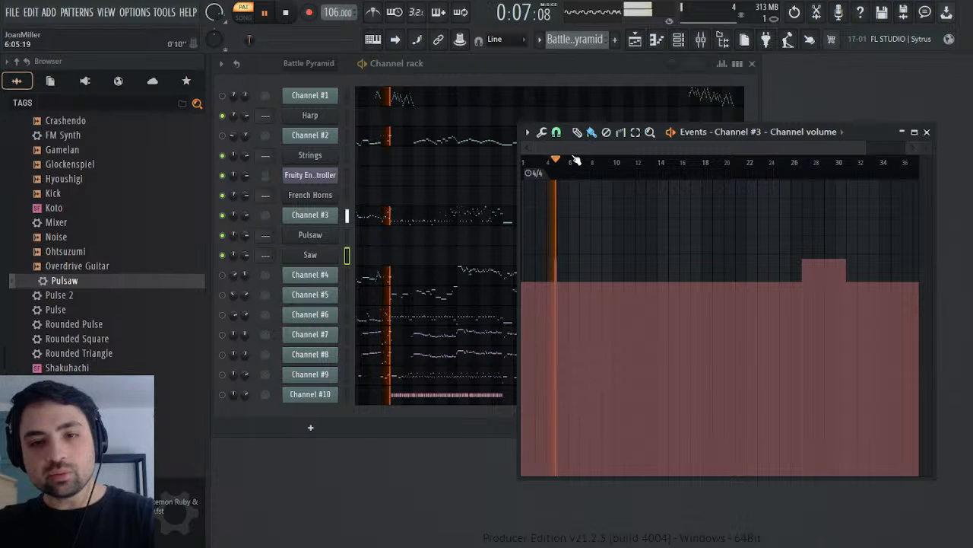
pyautogui.press('space')
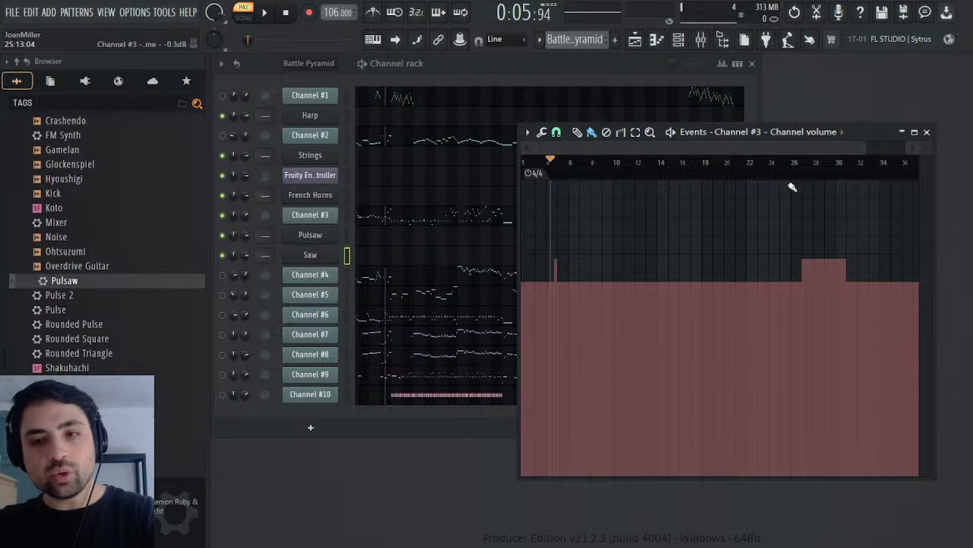
# Step: Select bars 1 to 10 in Channel #3's channel volume events and play them briefly
pyautogui.moveTo(622, 163); pyautogui.dragTo(361, 178)
pyautogui.press('space')
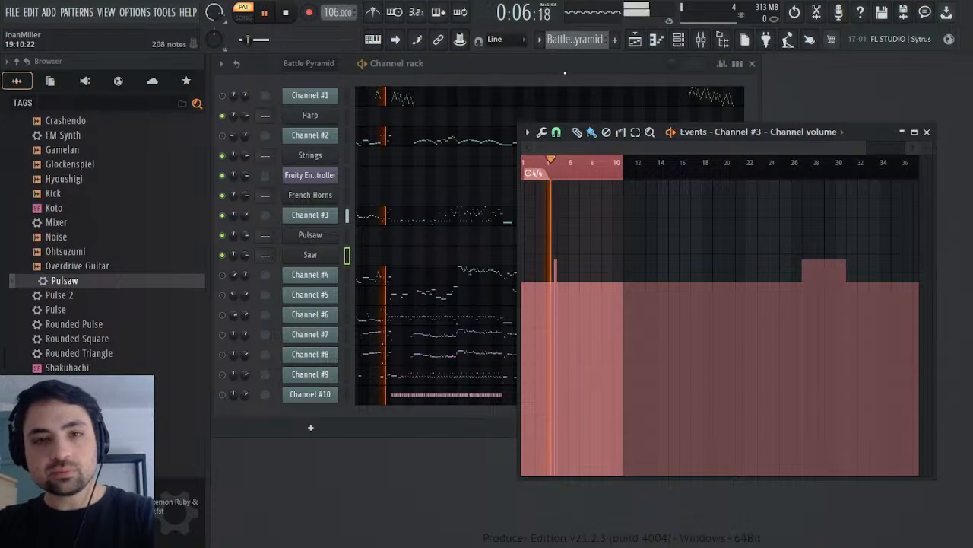
pyautogui.press('space')
pyautogui.click(563, 43)
pyautogui.click(592, 77)
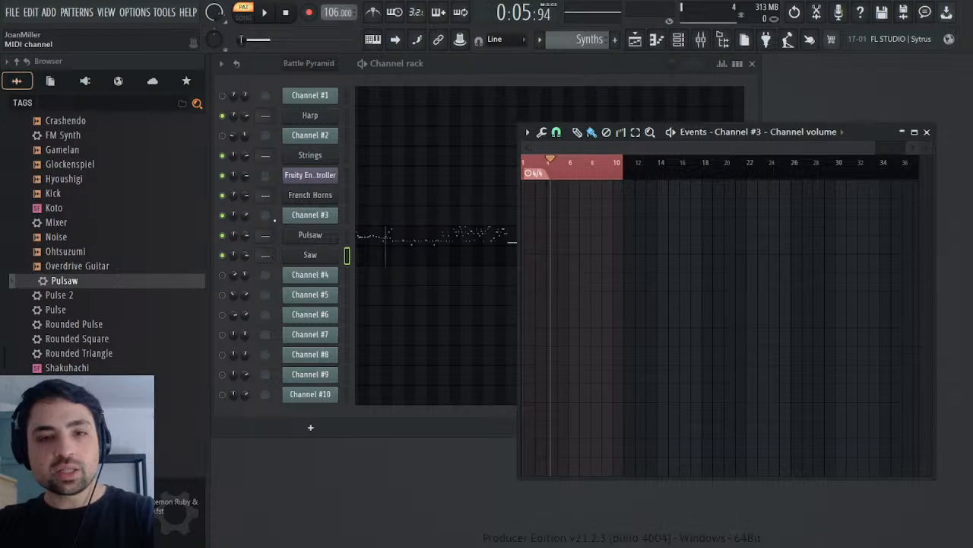
pyautogui.rightClick(245, 235)
pyautogui.click(279, 263)
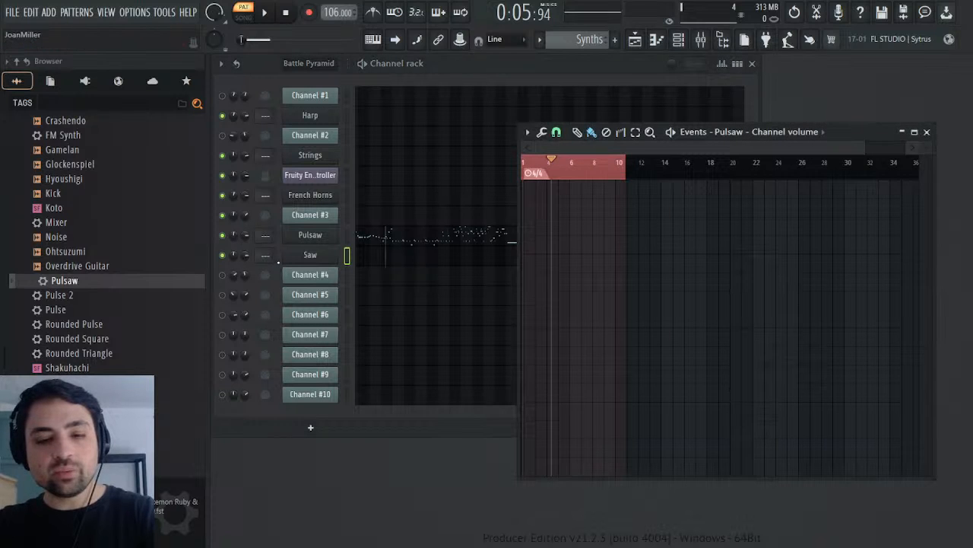
pyautogui.hotkey('ctrl', 'v')
pyautogui.keyDown('ctrl'); pyautogui.click(607, 170); pyautogui.keyUp('ctrl')
pyautogui.press('space')
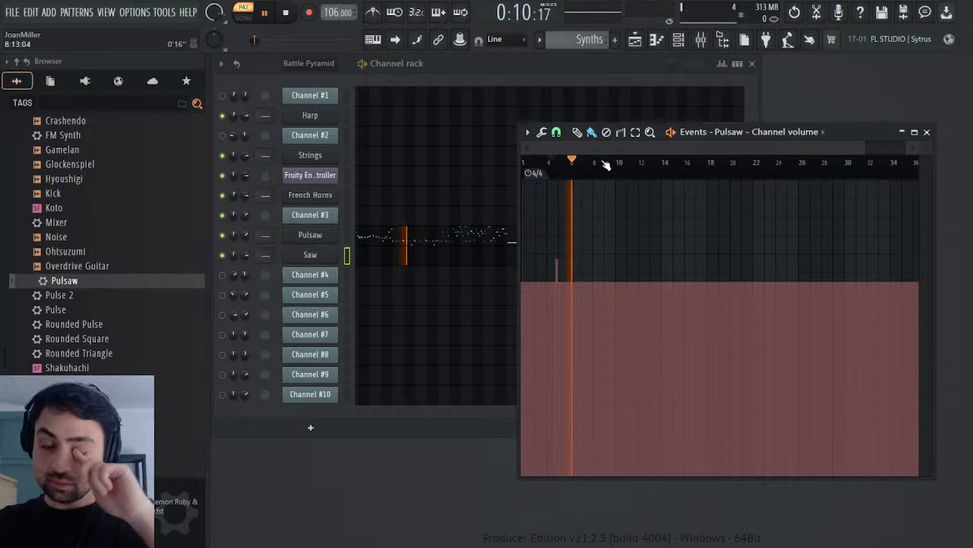
pyautogui.press('space')
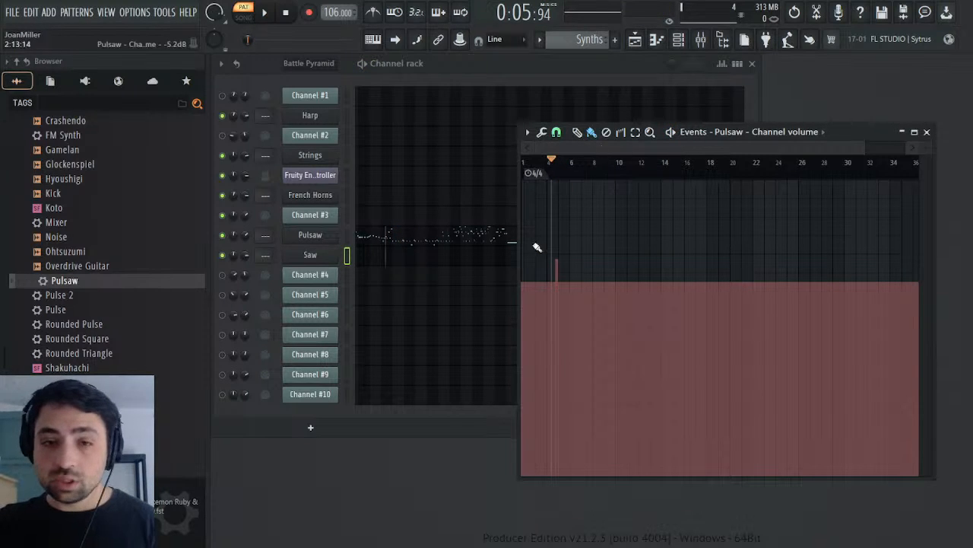
pyautogui.click(542, 133)
pyautogui.click(548, 143)
pyautogui.moveTo(542, 259)
pyautogui.mouseDown()
pyautogui.moveTo(542, 235)
pyautogui.moveTo(541, 246)
pyautogui.mouseUp()
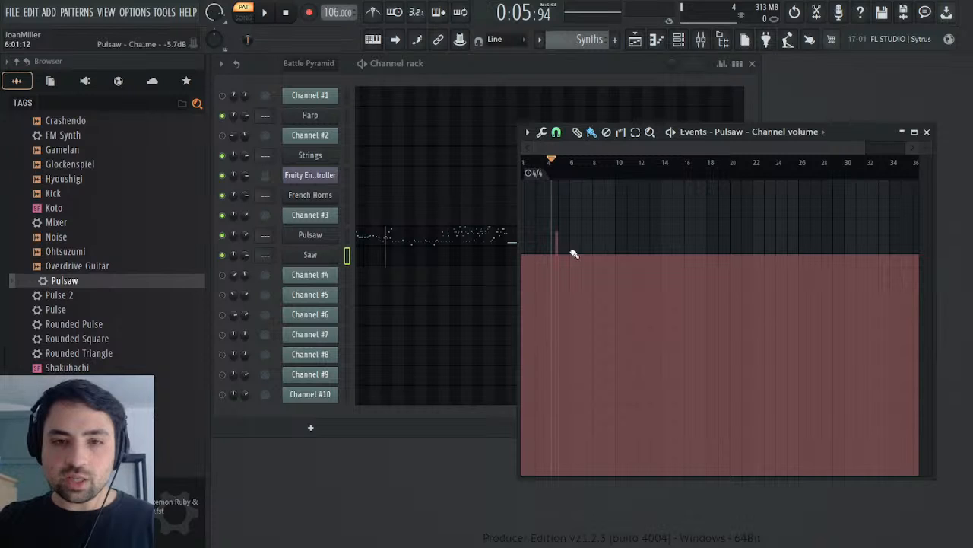
pyautogui.press('space')
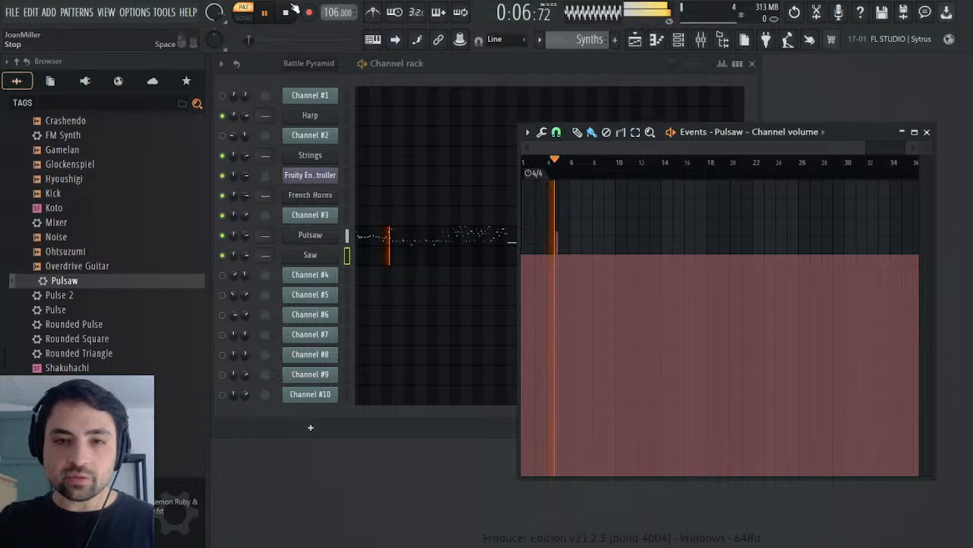
pyautogui.click(295, 8)
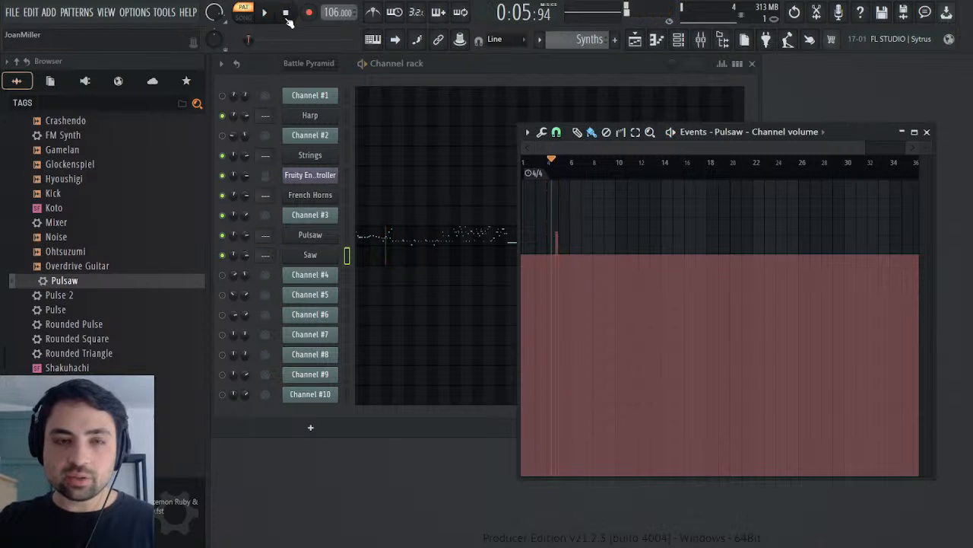
pyautogui.click(925, 133)
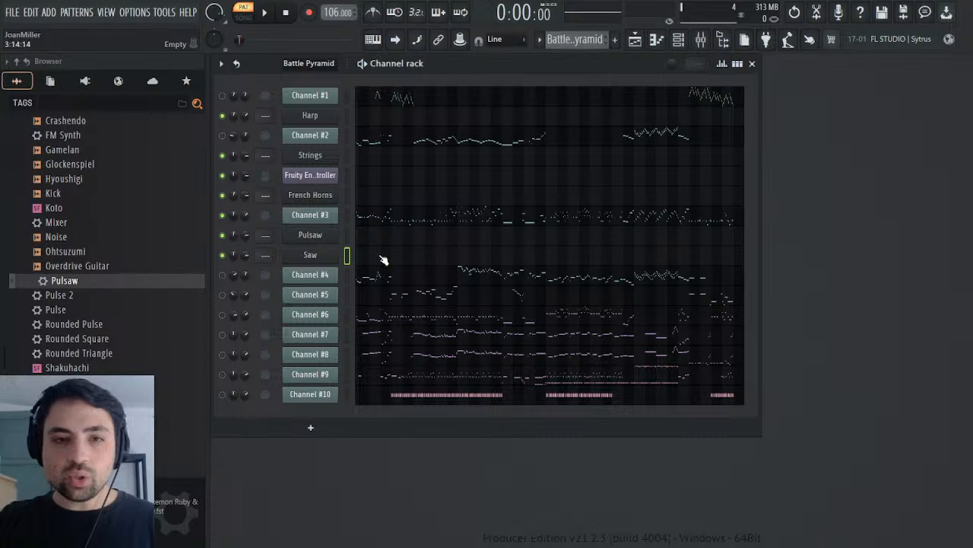
# Step: Inspect the MIDI controllers of Channel #3 and Channel #2 in the Battle Pyramid pattern, including Channel #2's Mod events
pyautogui.click(310, 215)
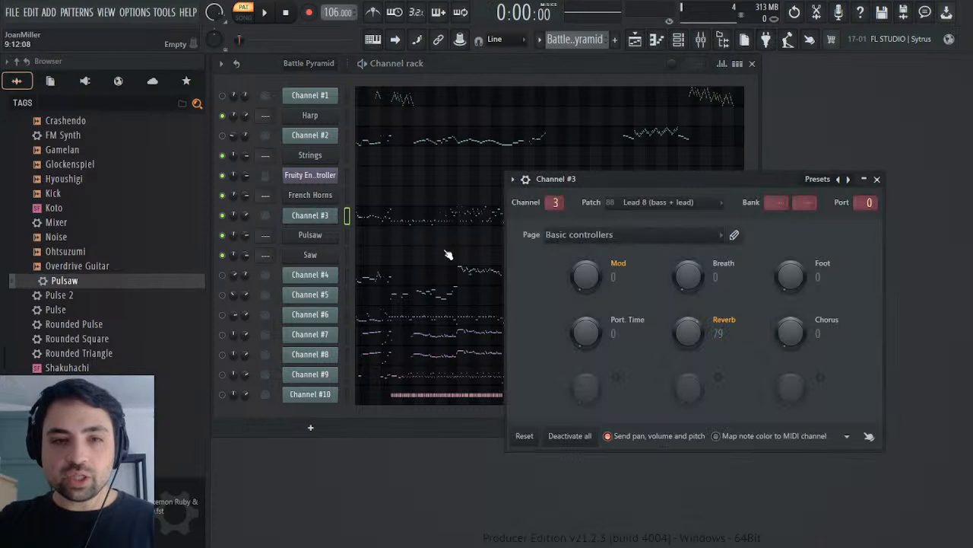
pyautogui.click(313, 138)
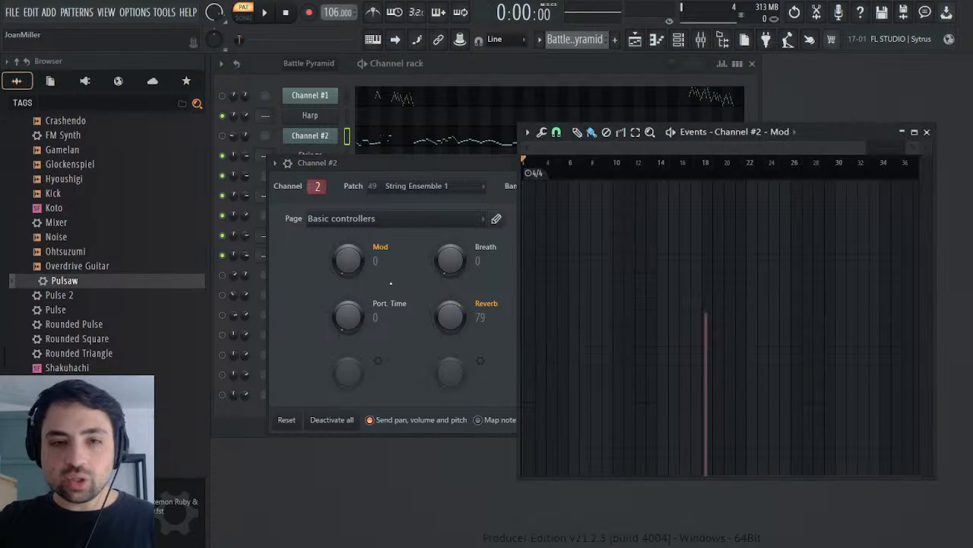
pyautogui.click(928, 131)
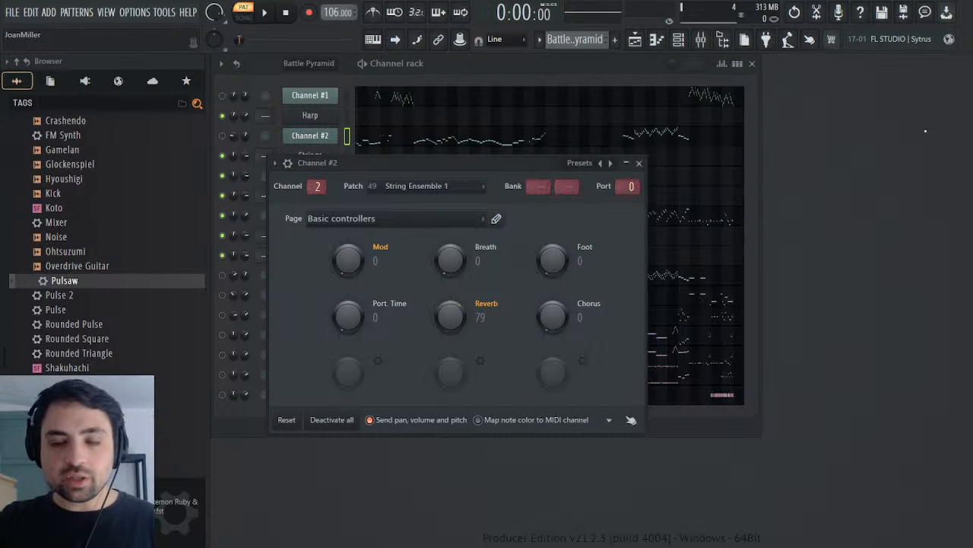
pyautogui.click(639, 164)
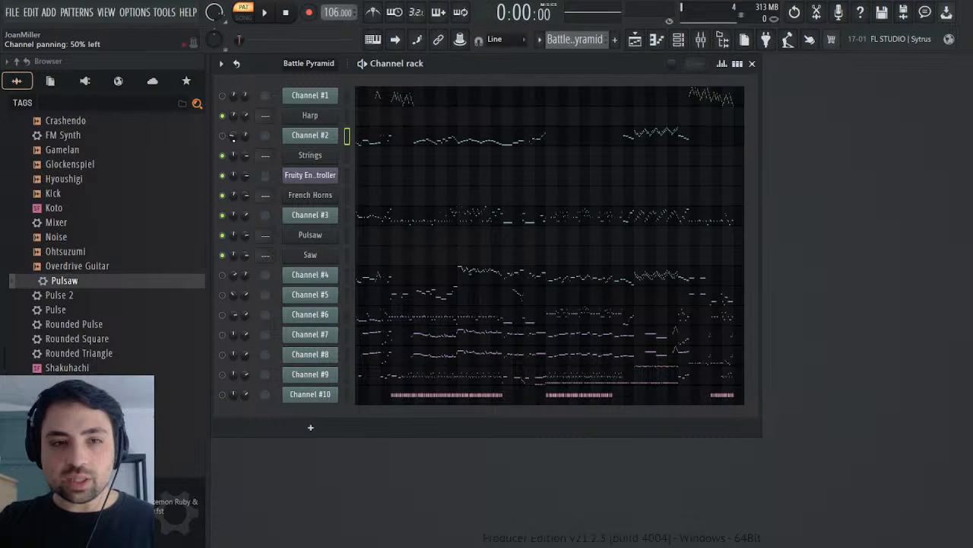
# Step: Open Channel #2's panning events, play from around bar 18, unmute Channel #2 and mute Channel #3
pyautogui.moveTo(663, 162); pyautogui.dragTo(701, 160)
pyautogui.press('space')
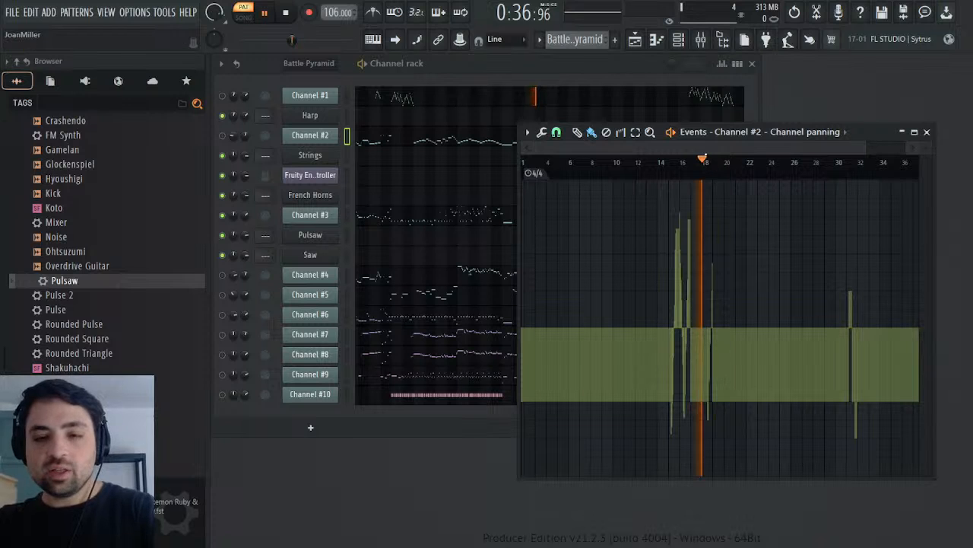
pyautogui.click(223, 136)
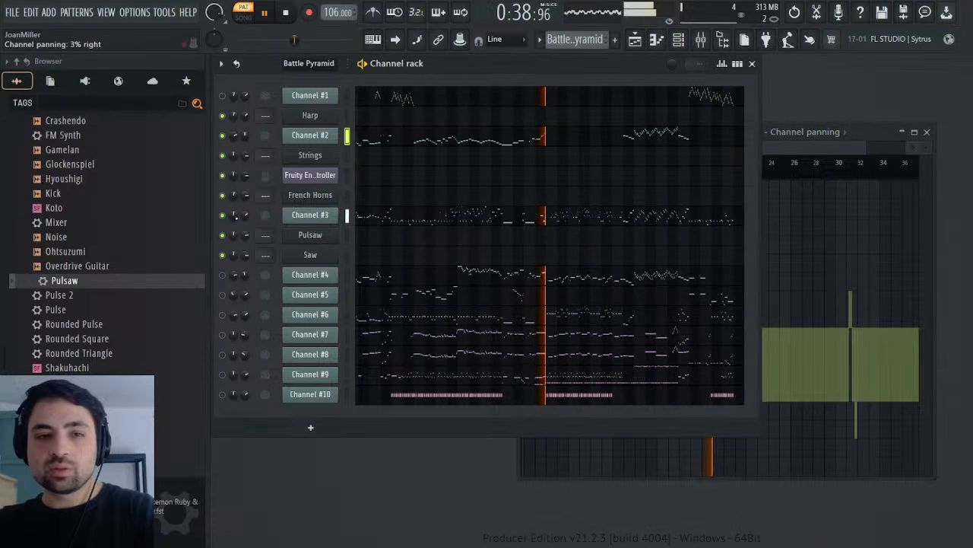
pyautogui.click(832, 163)
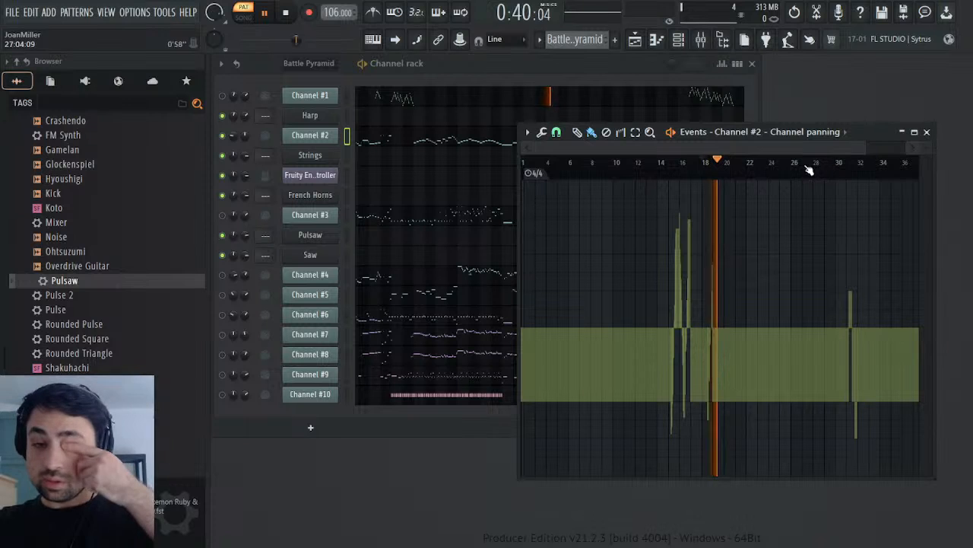
# Step: Replay Channel #2 around bars 17 and 18 to check its panning events against the sound
pyautogui.click(700, 162)
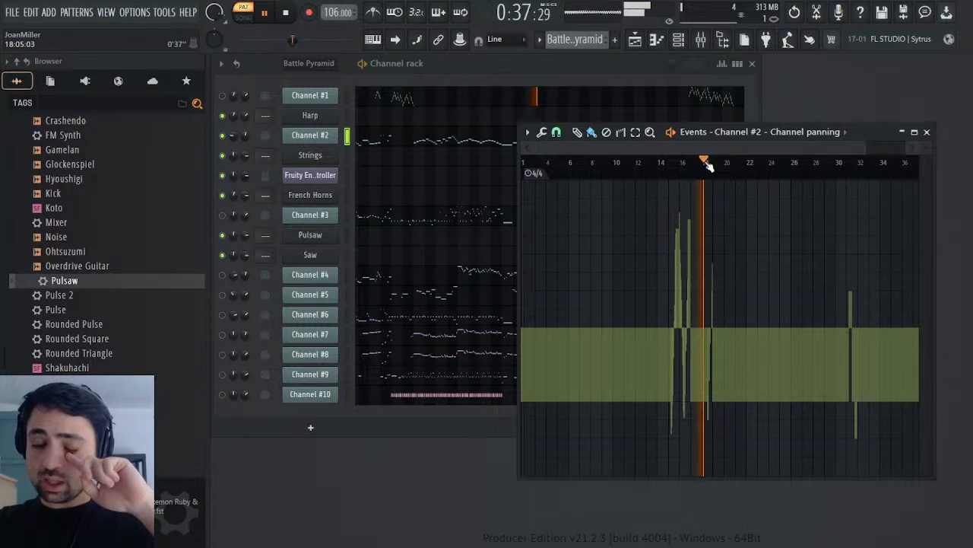
pyautogui.click(710, 168)
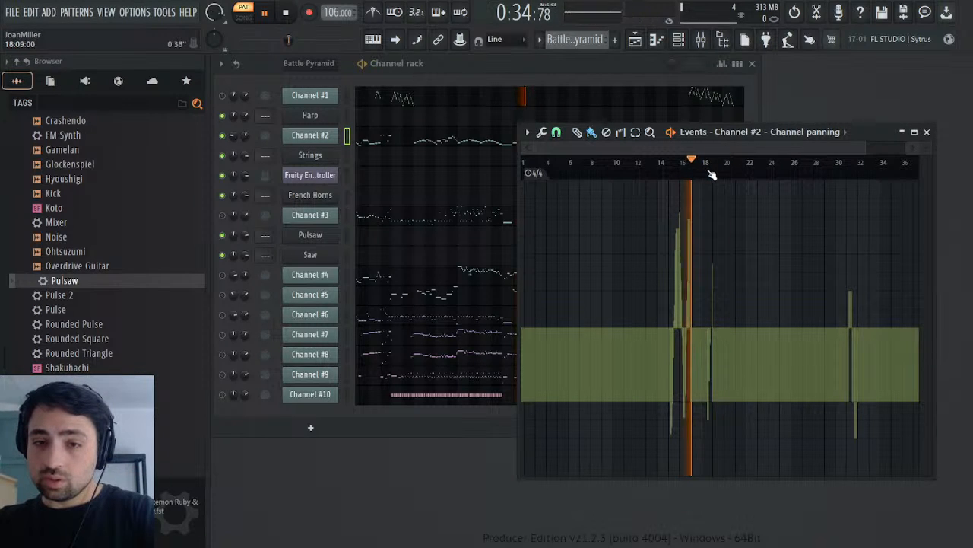
pyautogui.press('space')
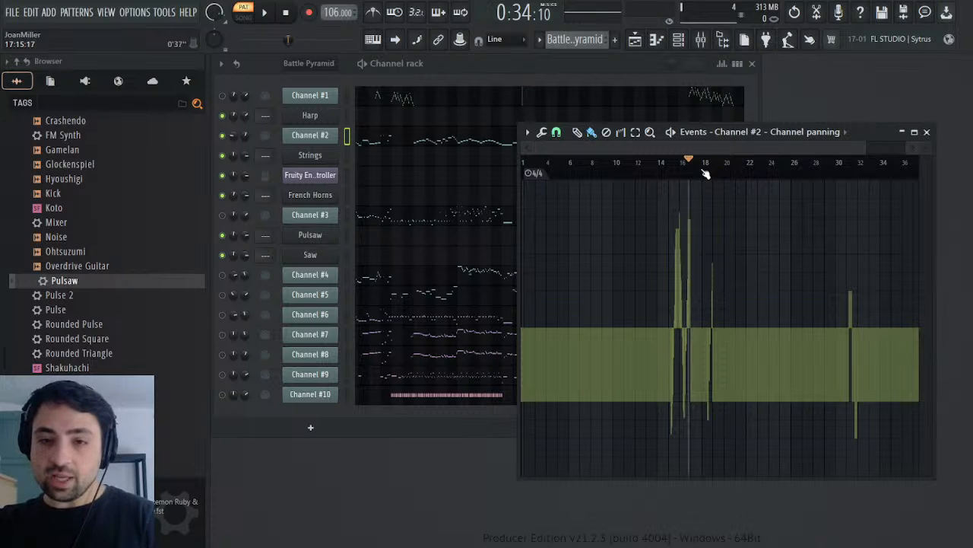
pyautogui.click(701, 163)
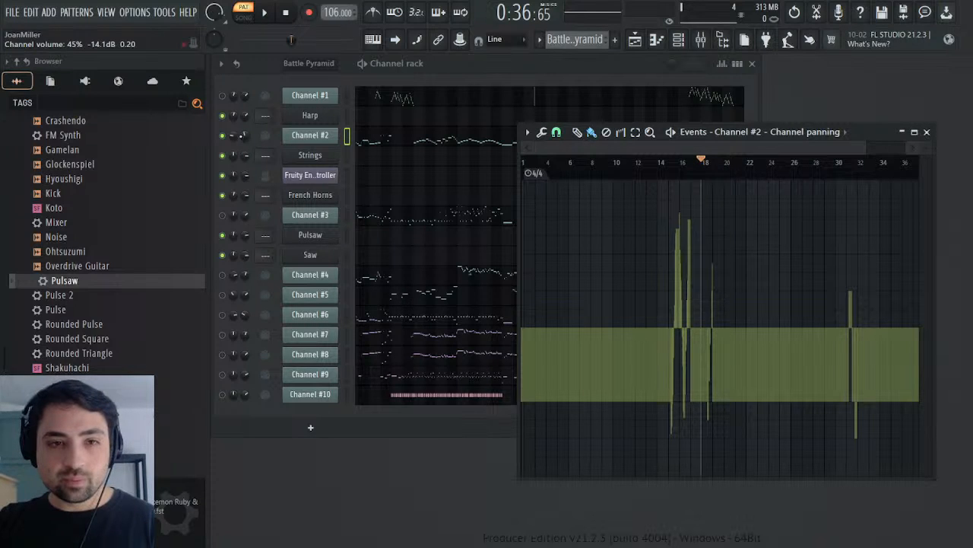
pyautogui.click(234, 136)
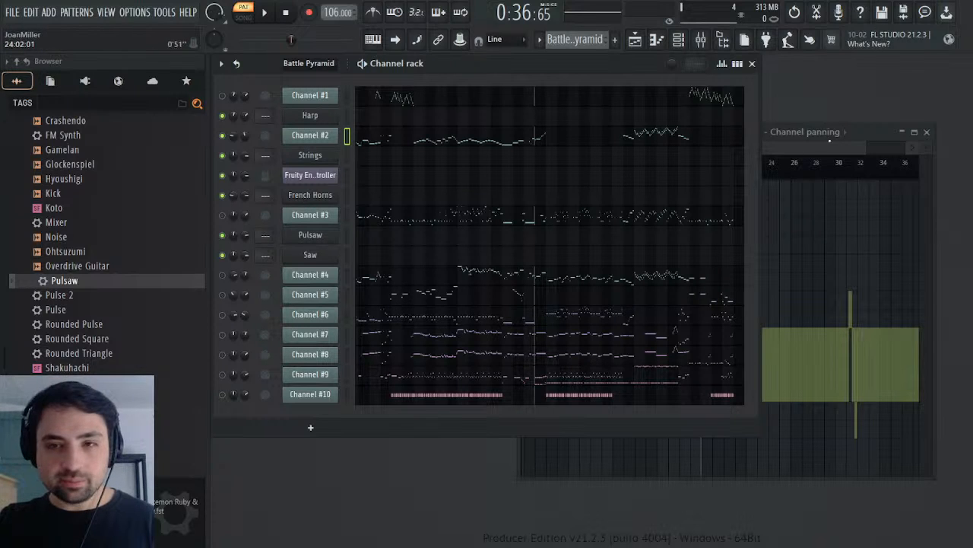
pyautogui.click(863, 131)
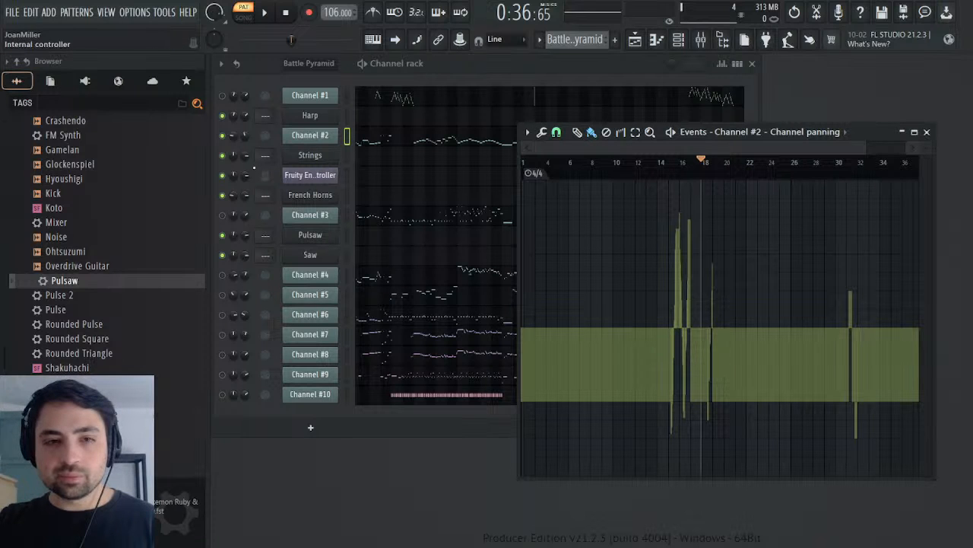
# Step: Open Channel #2's channel volume events and play them from about bar 17
pyautogui.click(246, 135)
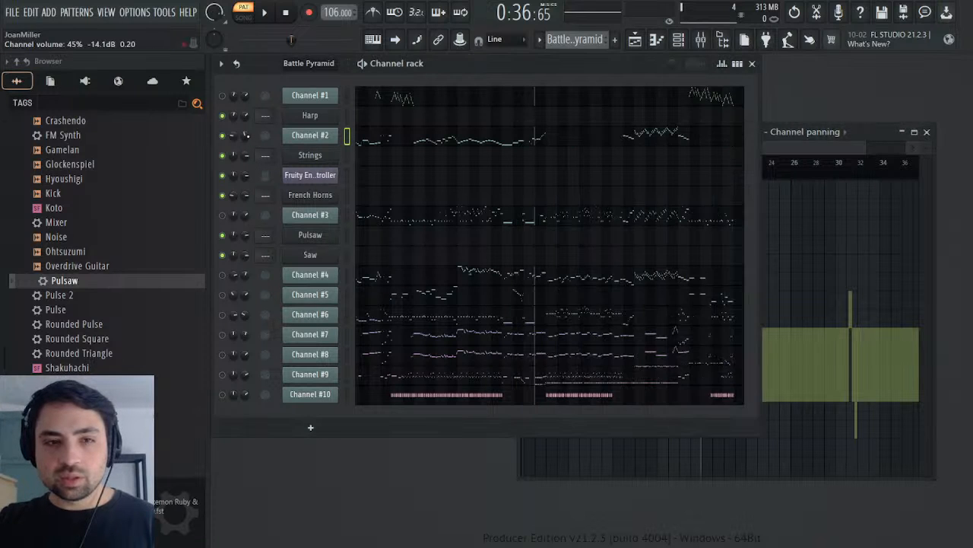
pyautogui.click(290, 163)
pyautogui.click(692, 163)
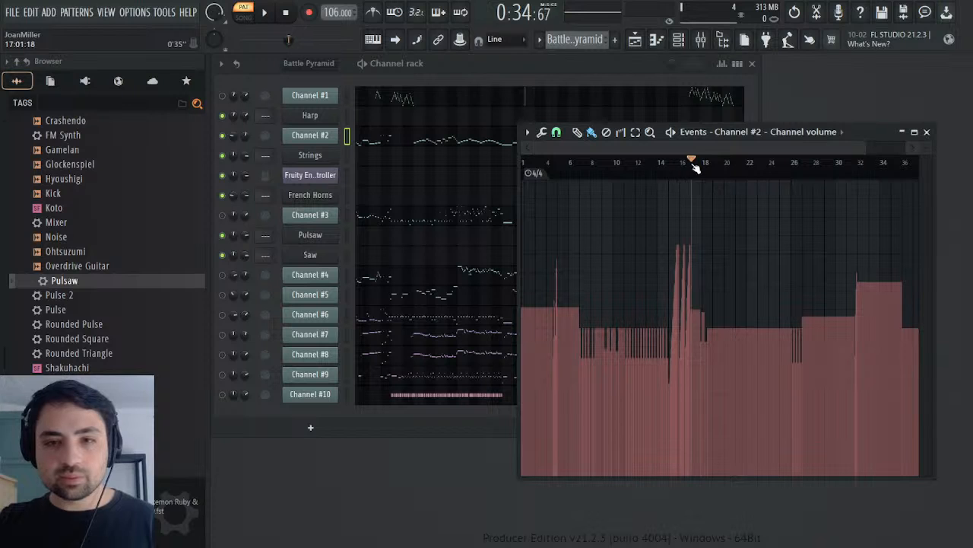
pyautogui.press('space')
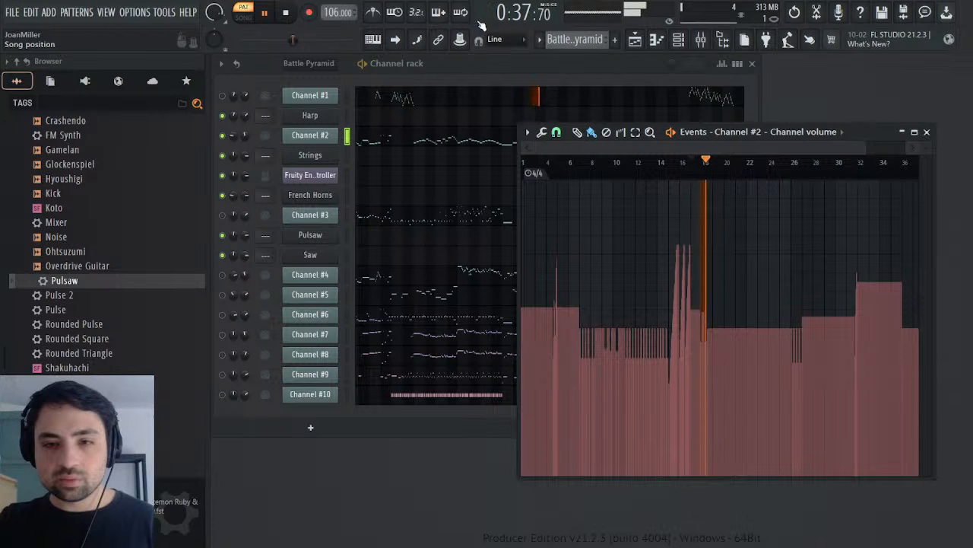
pyautogui.press('space')
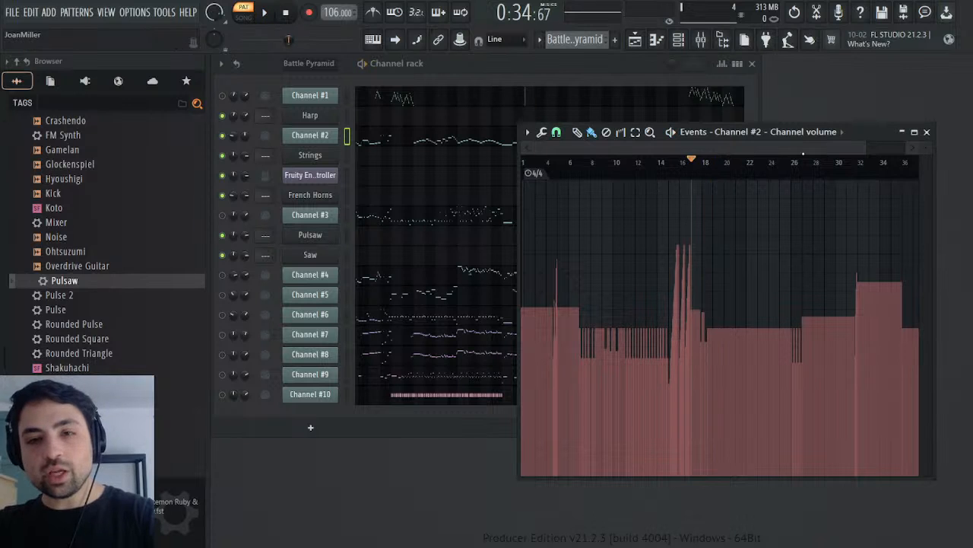
# Step: Copy Channel #2's volume events from bar 17 to just past 19 into French Horns' channel volume in the Melody pattern, starting at bar 16
pyautogui.moveTo(866, 151); pyautogui.dragTo(730, 177)
pyautogui.scroll(-10, 601, 162)
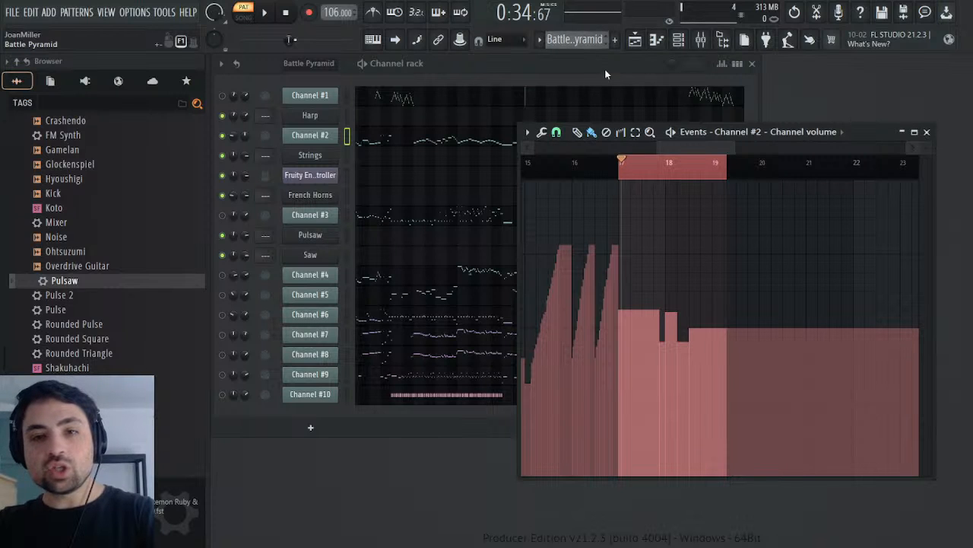
pyautogui.scroll(-1, 607, 42)
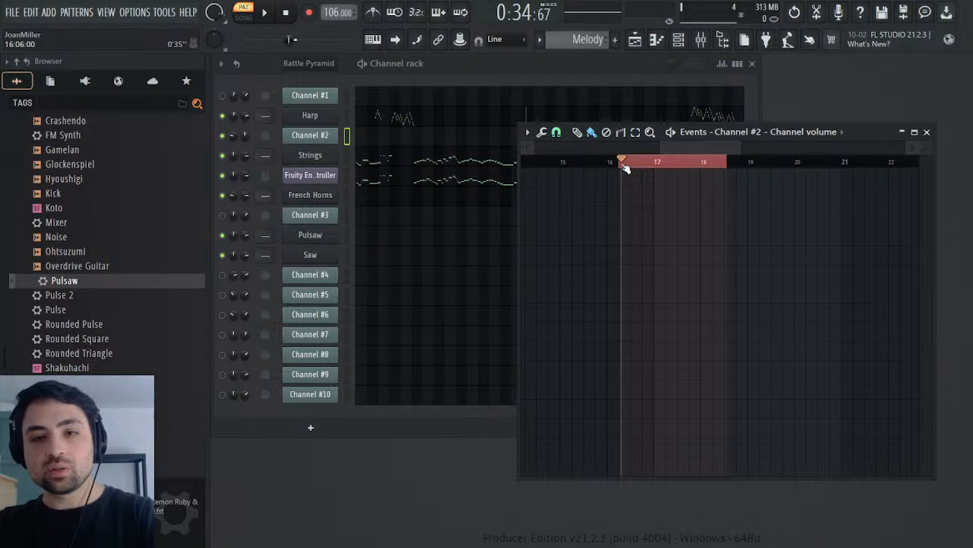
pyautogui.moveTo(623, 167); pyautogui.dragTo(621, 168)
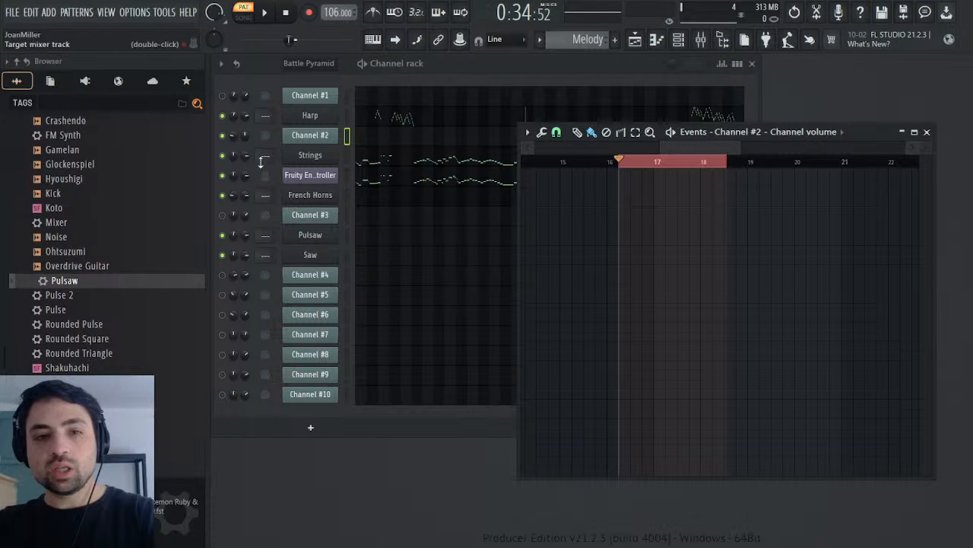
pyautogui.click(245, 196)
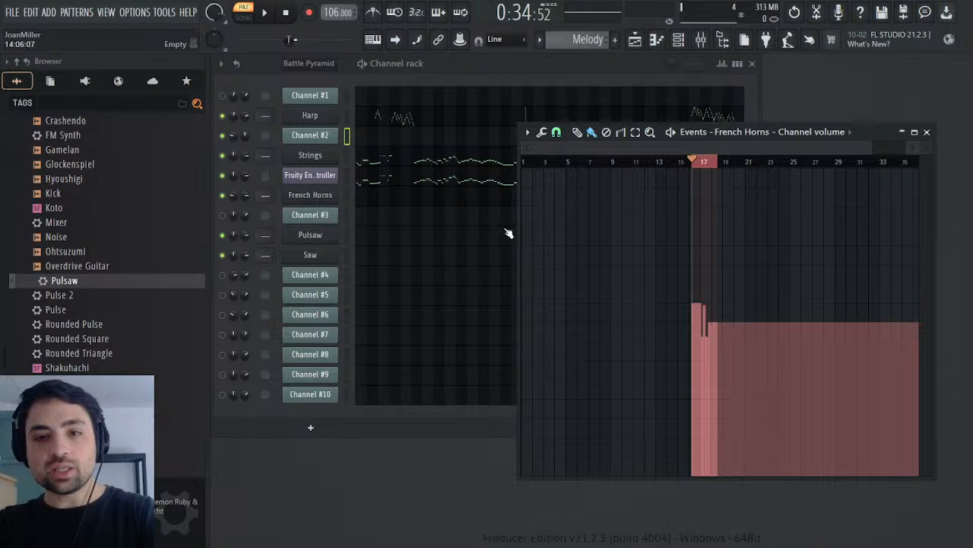
# Step: Try deleting the French Horns' channel volume events between bars 16 and 19, and undo the deletion
pyautogui.moveTo(862, 152)
pyautogui.mouseDown()
pyautogui.moveTo(583, 152)
pyautogui.moveTo(700, 152)
pyautogui.moveTo(654, 159)
pyautogui.moveTo(678, 180)
pyautogui.moveTo(861, 168)
pyautogui.mouseUp()
pyautogui.press('Delete')
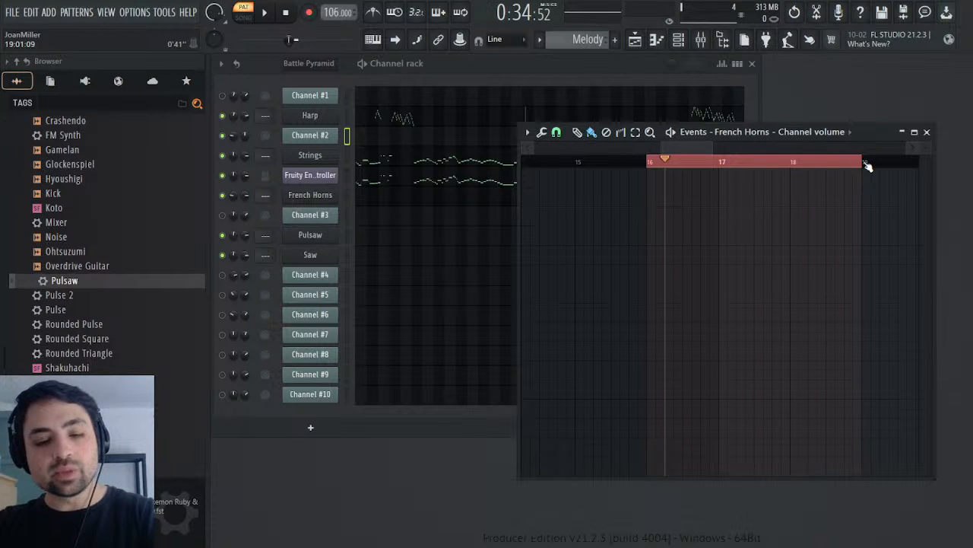
pyautogui.hotkey('ctrl', 'z')
pyautogui.keyDown('ctrl'); pyautogui.click(771, 166); pyautogui.keyUp('ctrl')
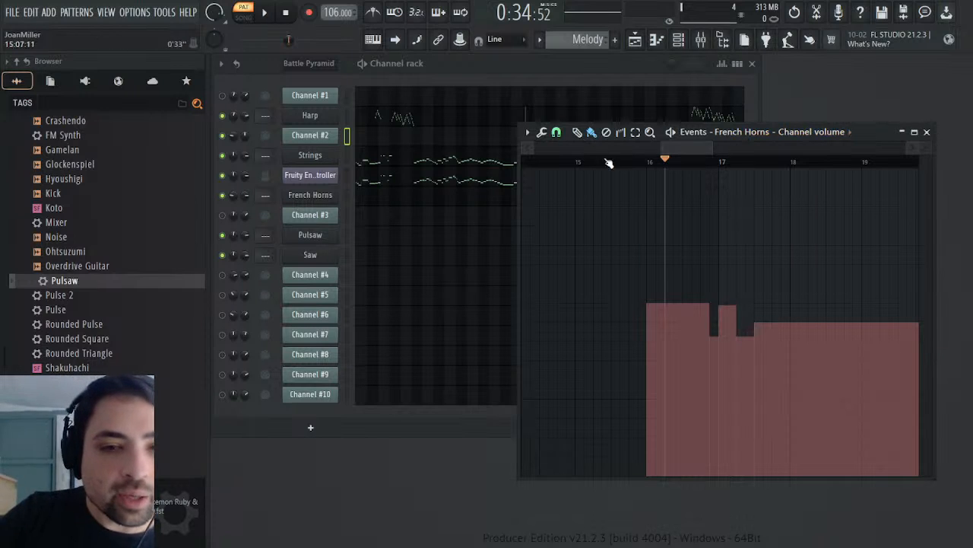
# Step: Try raising the French Horns' channel volume events with a level offset, and revert the change
pyautogui.click(543, 133)
pyautogui.click(571, 145)
pyautogui.moveTo(587, 160); pyautogui.dragTo(587, 149)
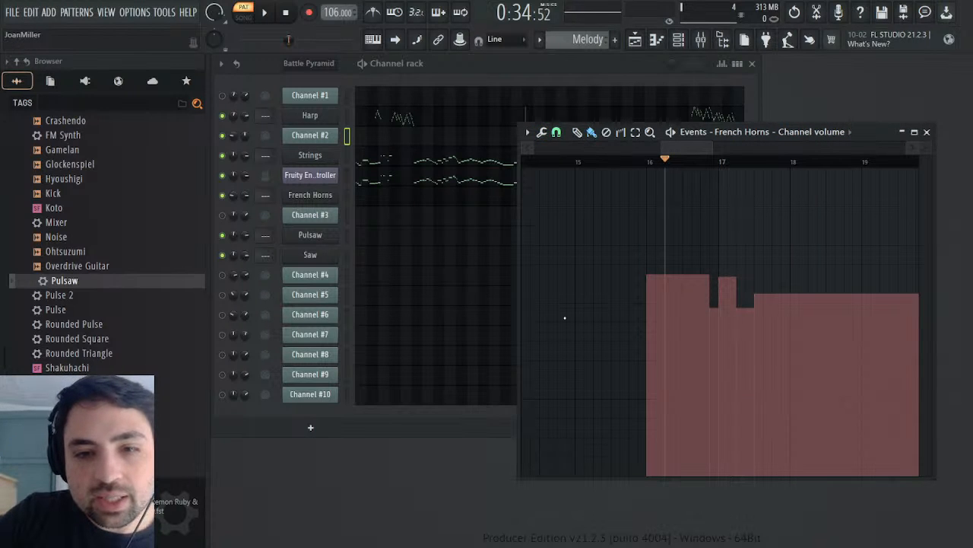
pyautogui.click(493, 347)
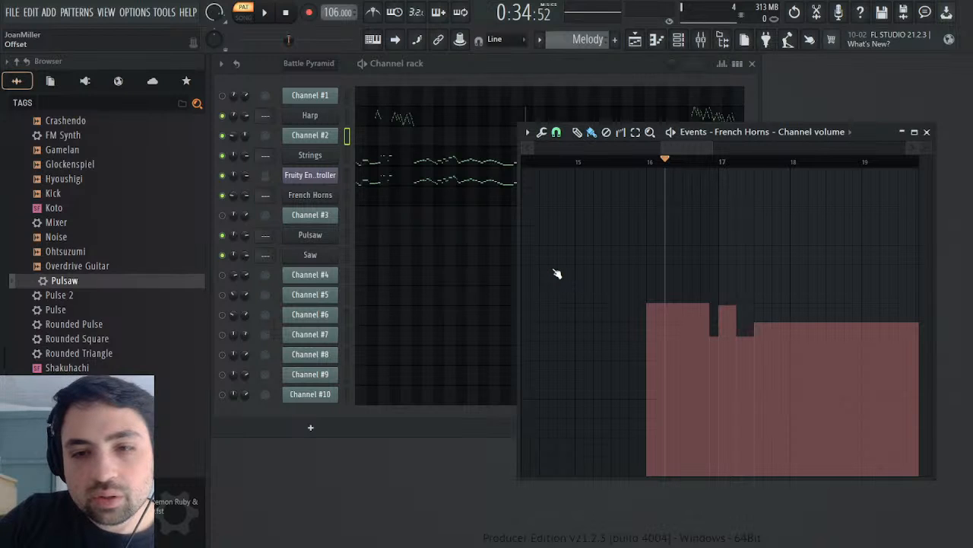
pyautogui.moveTo(567, 236)
pyautogui.mouseDown()
pyautogui.moveTo(567, 225)
pyautogui.moveTo(567, 236)
pyautogui.mouseUp()
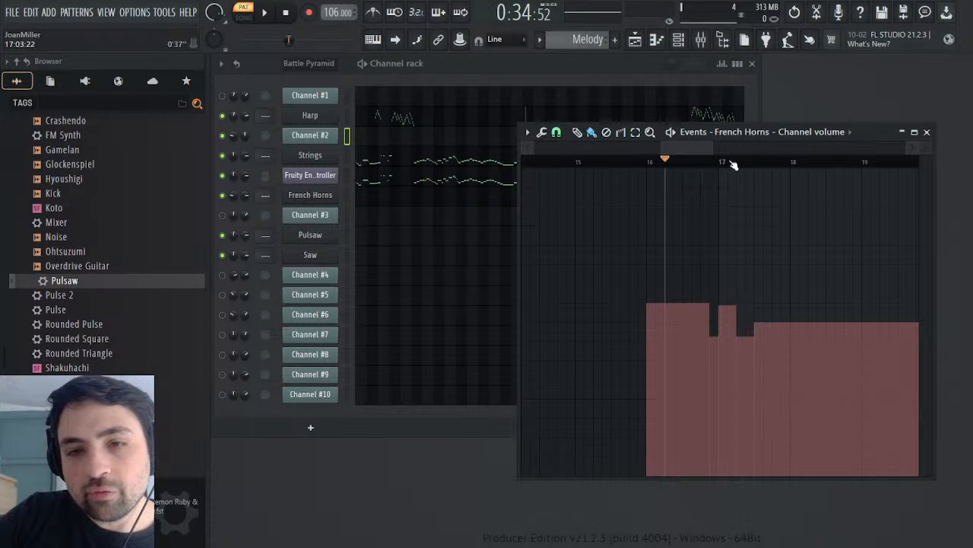
pyautogui.moveTo(691, 150); pyautogui.dragTo(695, 181)
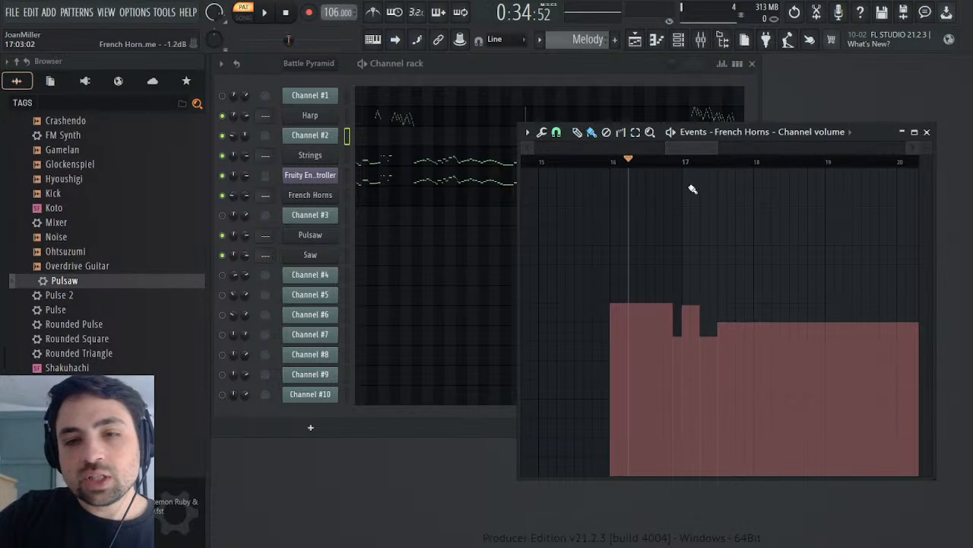
# Step: Close the French Horns' channel volume events and play the Melody pattern from bar 16 to hear the result
pyautogui.moveTo(606, 161); pyautogui.dragTo(611, 162)
pyautogui.click(927, 132)
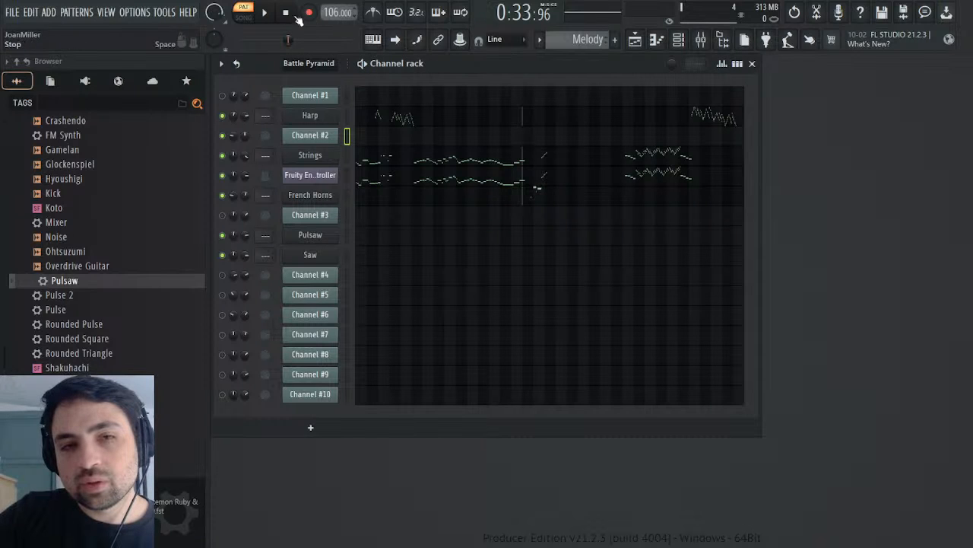
pyautogui.click(266, 12)
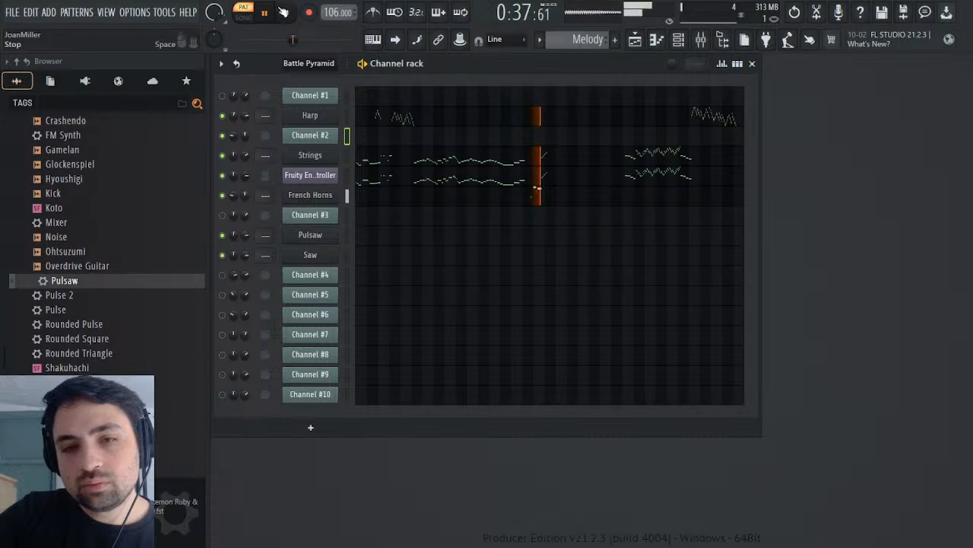
pyautogui.click(288, 12)
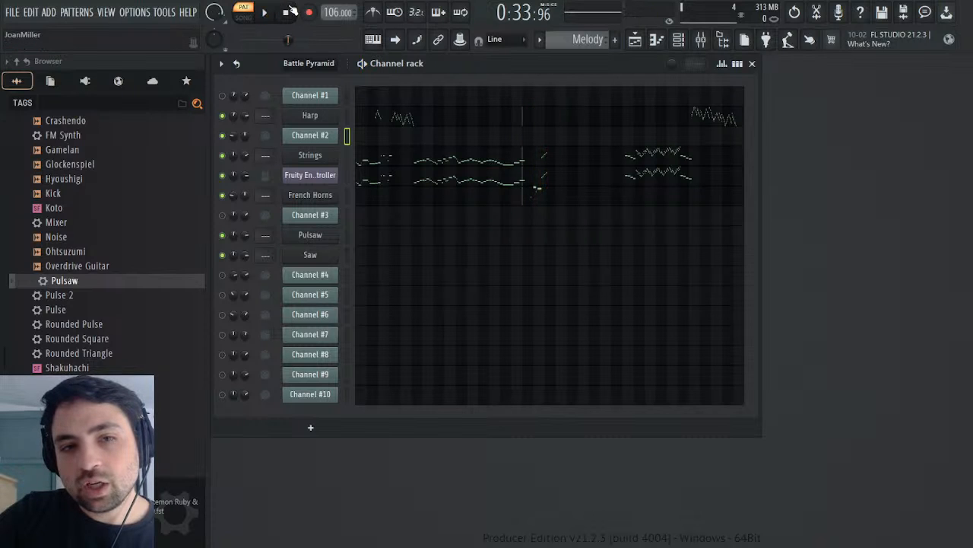
# Step: Switch to the Battle Pyramid pattern and open Channel #2's Mod events around bar 18
pyautogui.scroll(1, 593, 41)
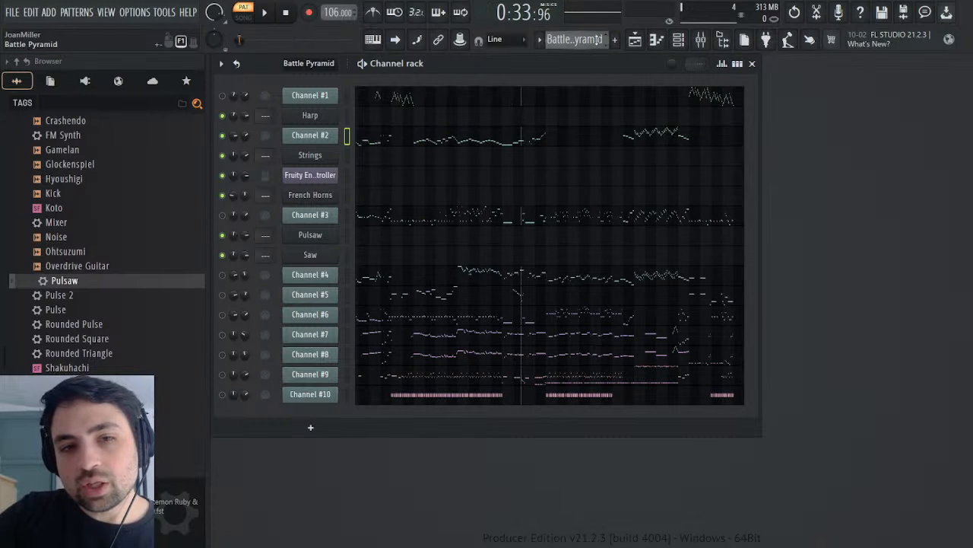
pyautogui.click(310, 135)
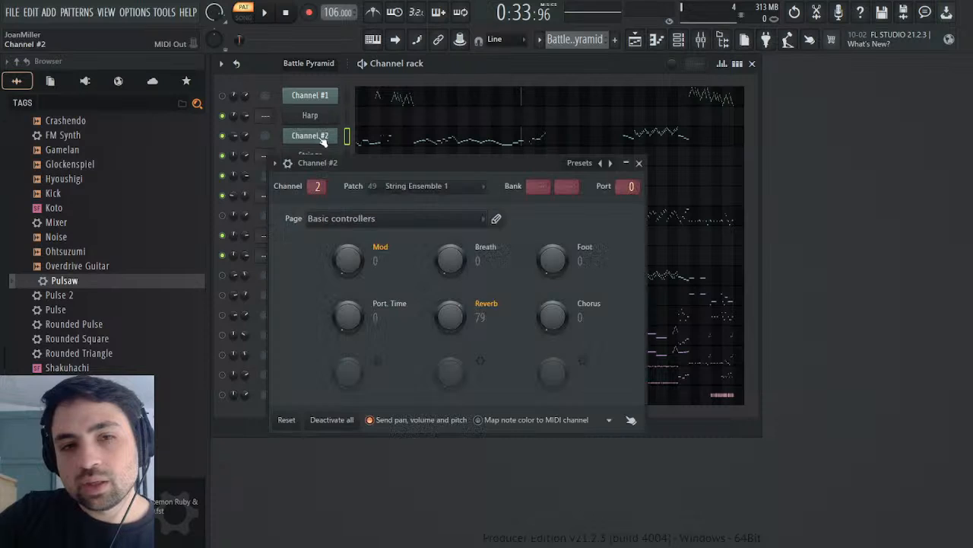
pyautogui.click(391, 294)
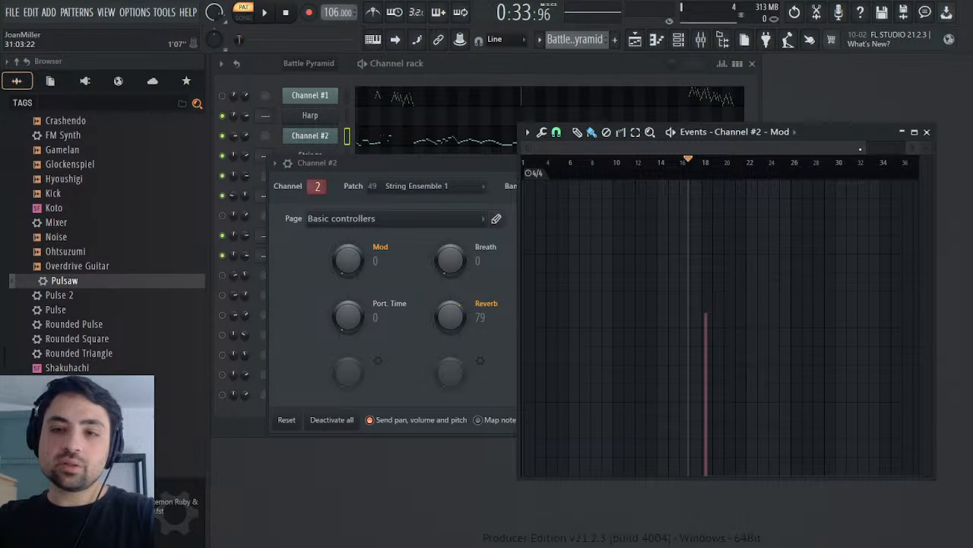
pyautogui.moveTo(860, 149); pyautogui.dragTo(707, 147)
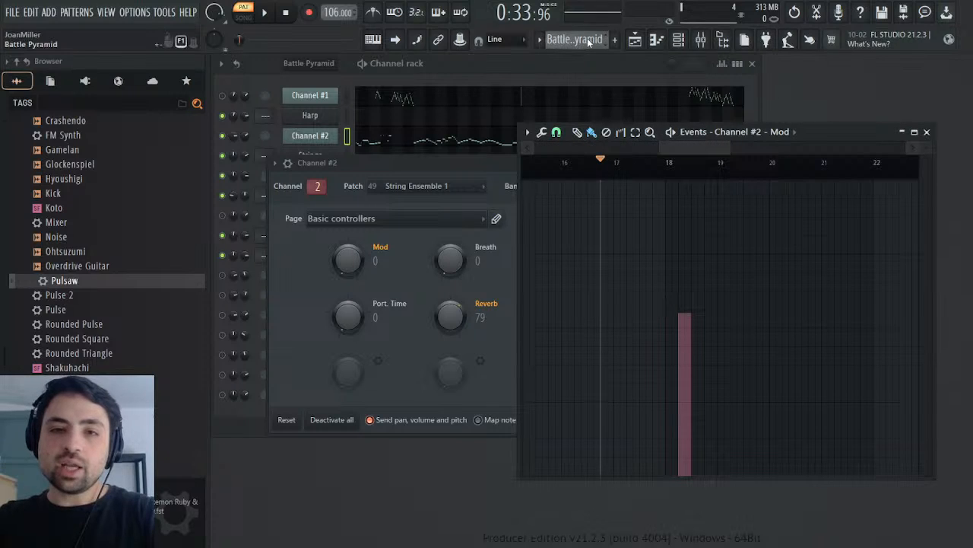
# Step: Open the Harp's piano roll in the Melody pattern and briefly play it from bar 1
pyautogui.click(625, 61)
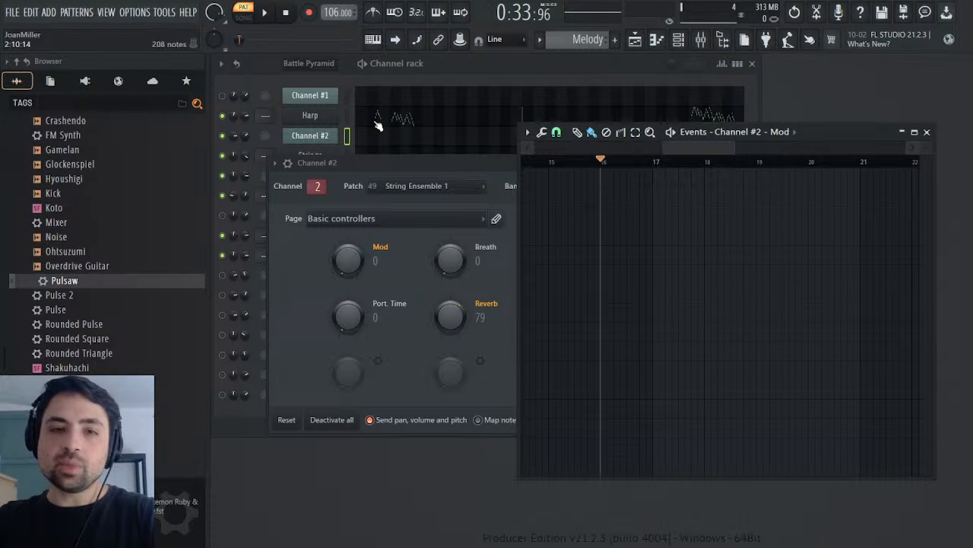
pyautogui.click(376, 120)
pyautogui.click(445, 93)
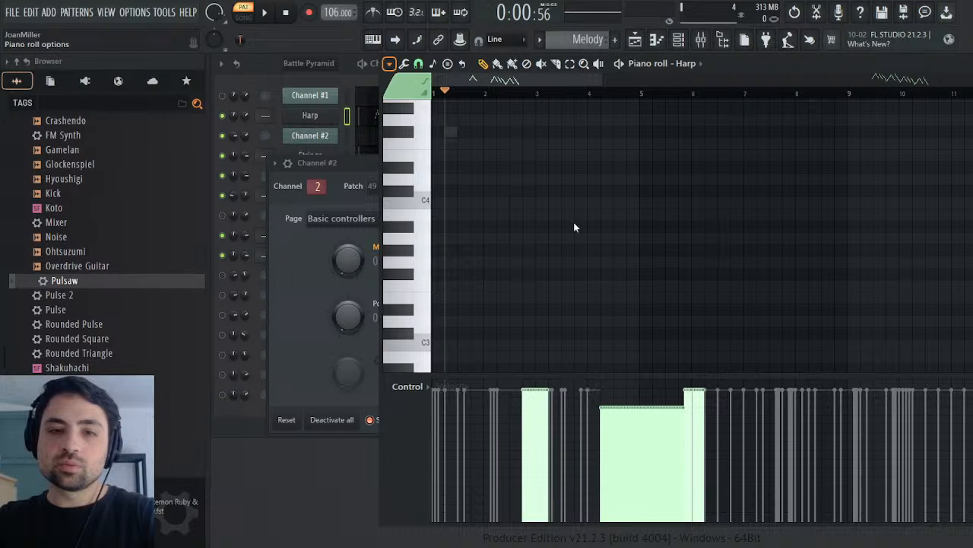
pyautogui.click(544, 313)
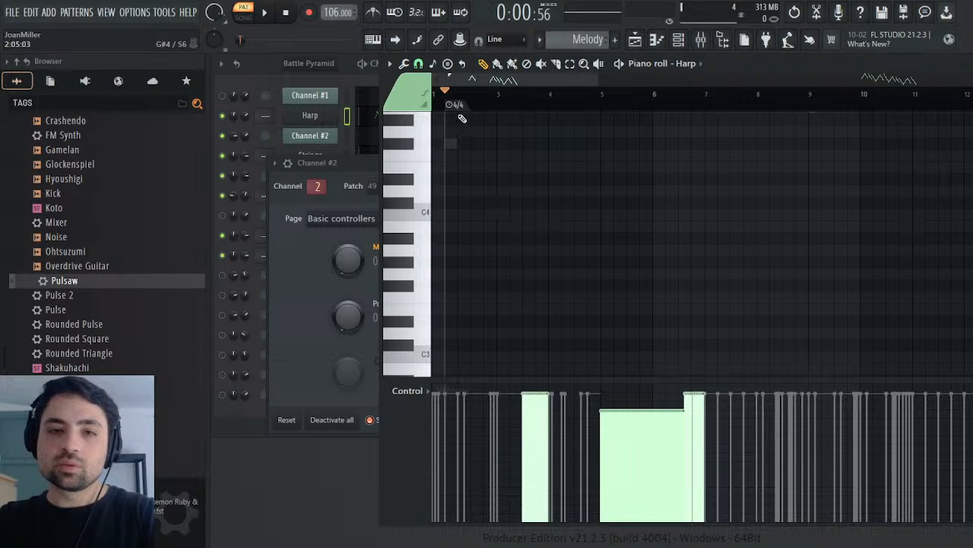
pyautogui.press('space')
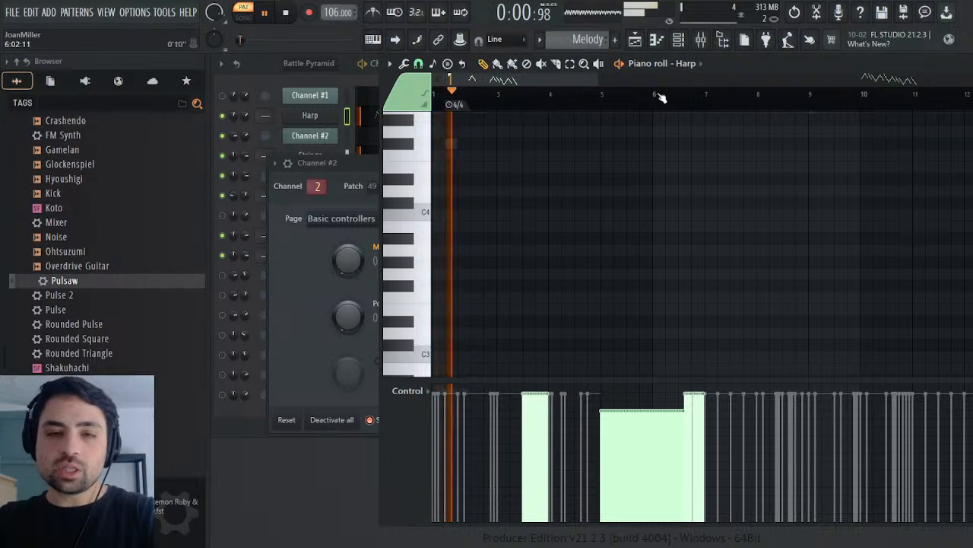
pyautogui.press('space')
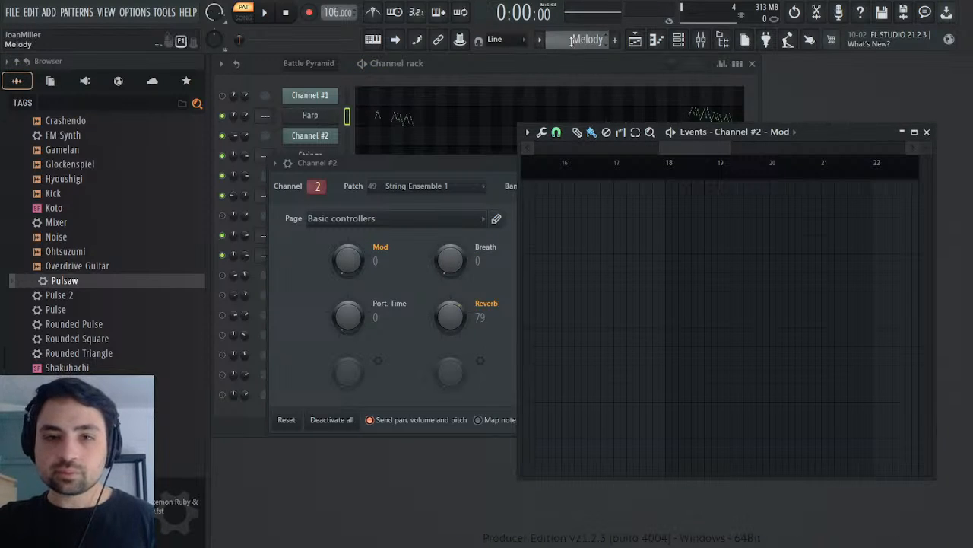
# Step: Play the Battle Pyramid pattern from about the middle of bar 17 through Channel #2's Mod event at bar 18
pyautogui.click(641, 167)
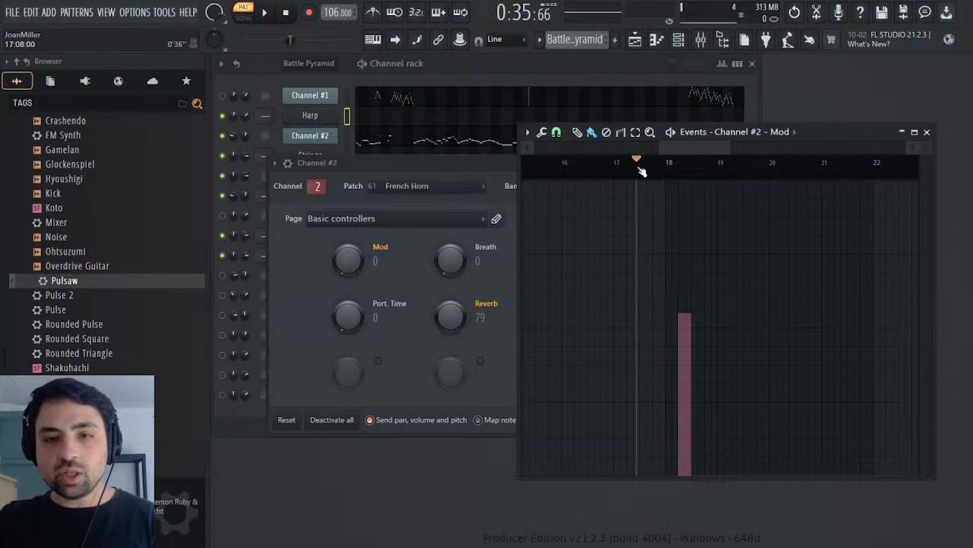
pyautogui.press('space')
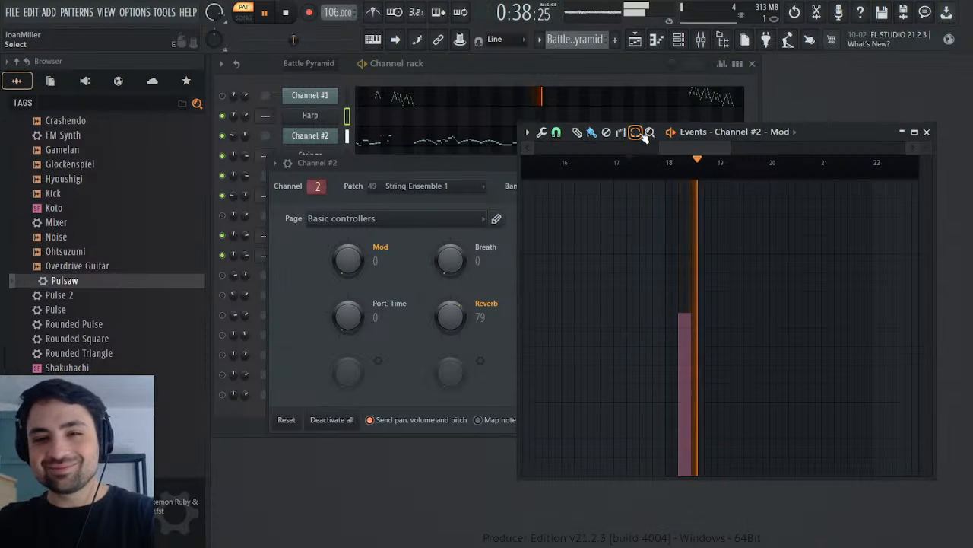
pyautogui.click(642, 163)
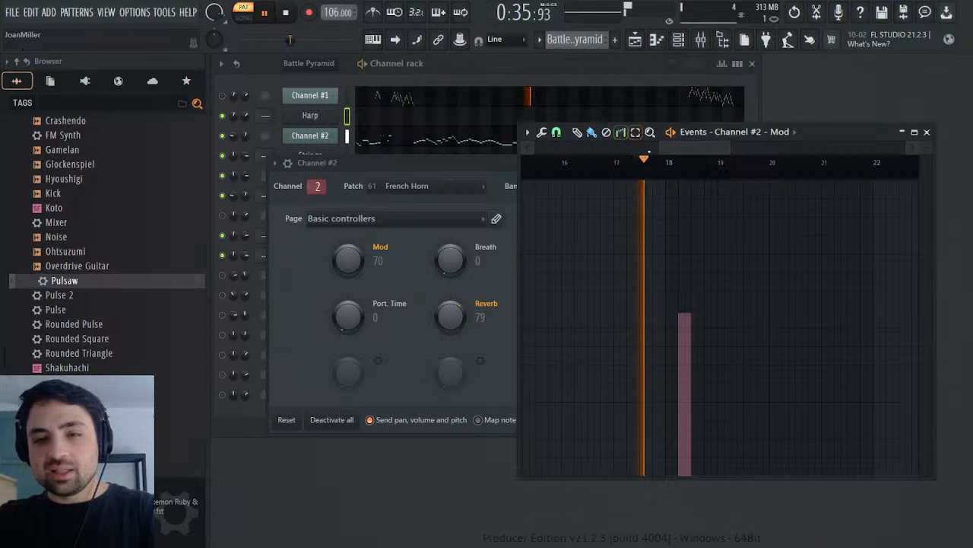
pyautogui.press('space')
pyautogui.press('space')
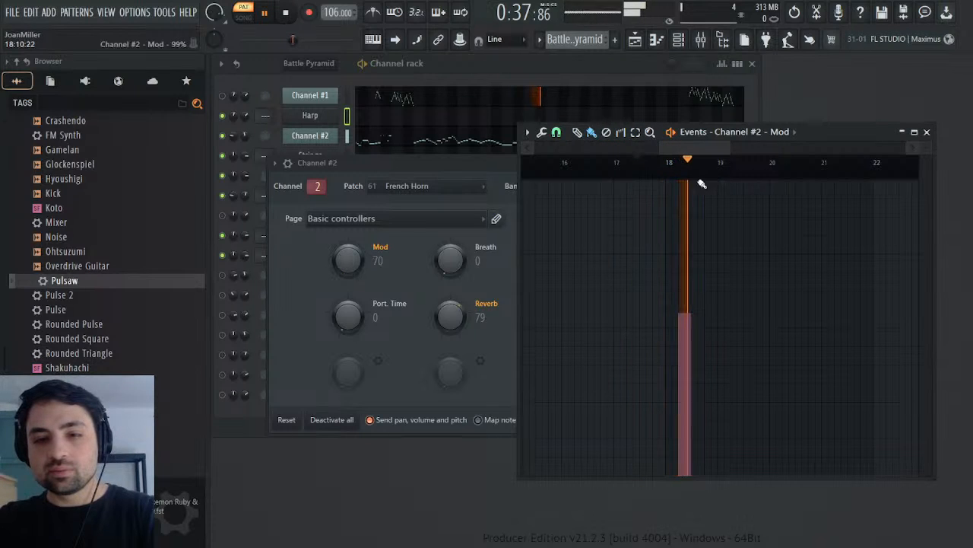
pyautogui.press('space')
# Step: Zoom in on Channel #2's Mod event and replay the beats directly before it from the start of bar 18
pyautogui.moveTo(666, 146); pyautogui.dragTo(703, 147)
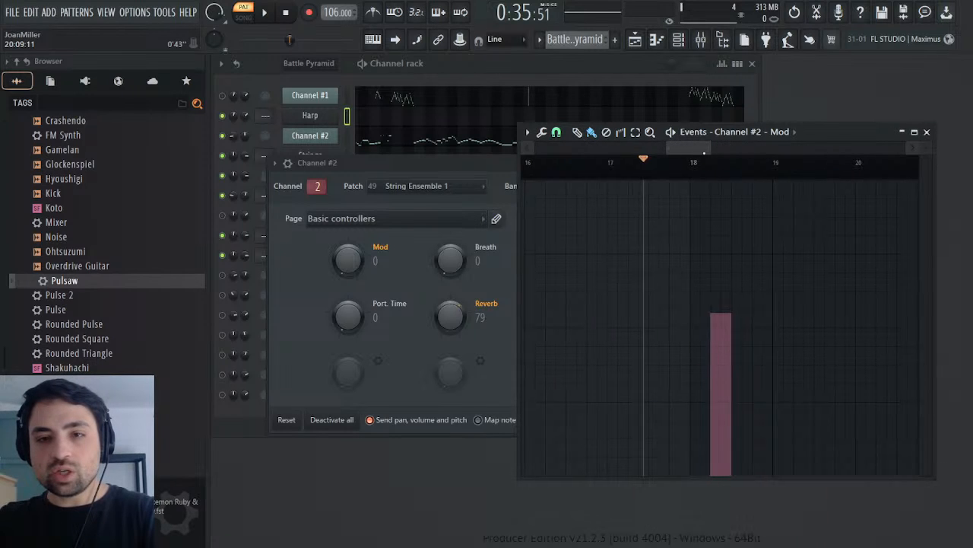
pyautogui.click(699, 164)
pyautogui.press('space')
pyautogui.click(691, 165)
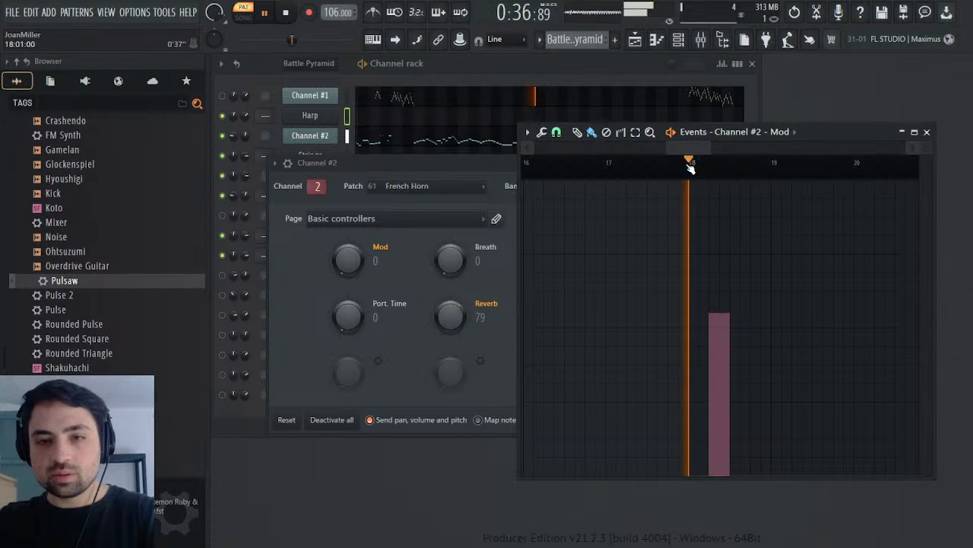
pyautogui.click(703, 164)
pyautogui.click(704, 164)
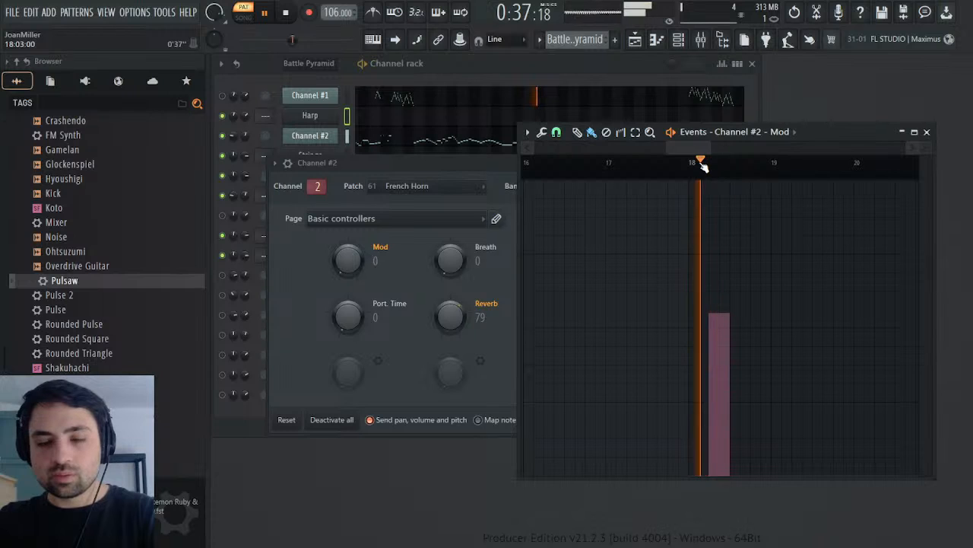
pyautogui.press('space')
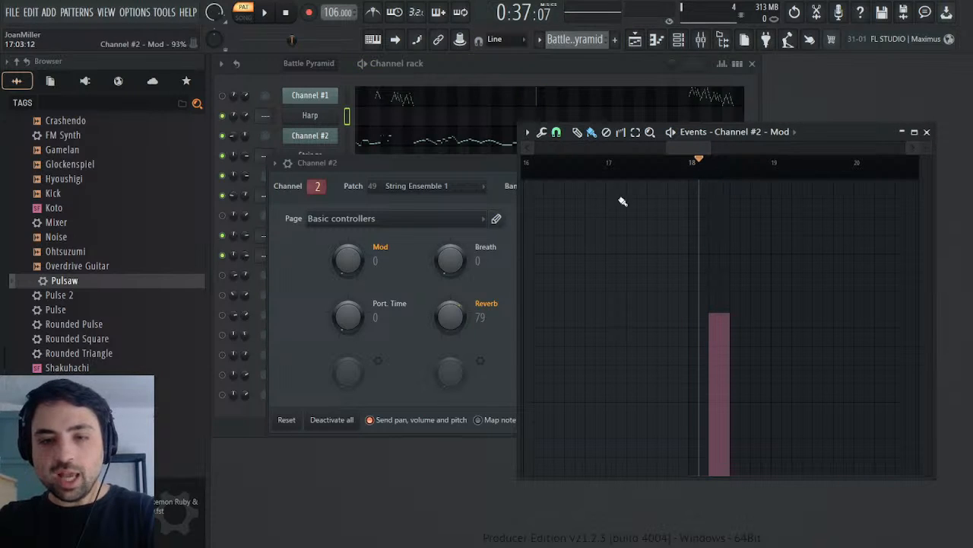
# Step: Replay the second half of bar 17 from several points to locate where the held French Horn note begins
pyautogui.click(645, 163)
pyautogui.press('space')
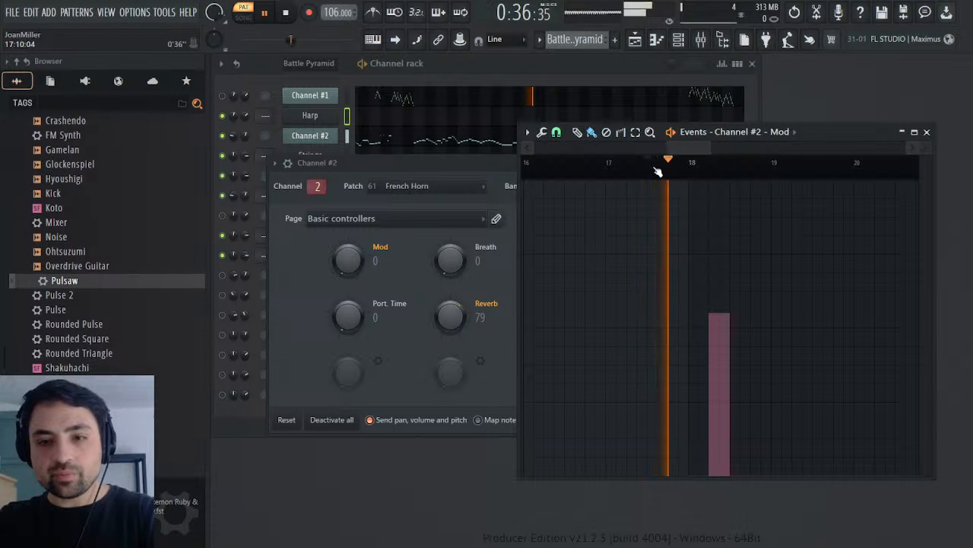
pyautogui.click(656, 173)
pyautogui.click(667, 178)
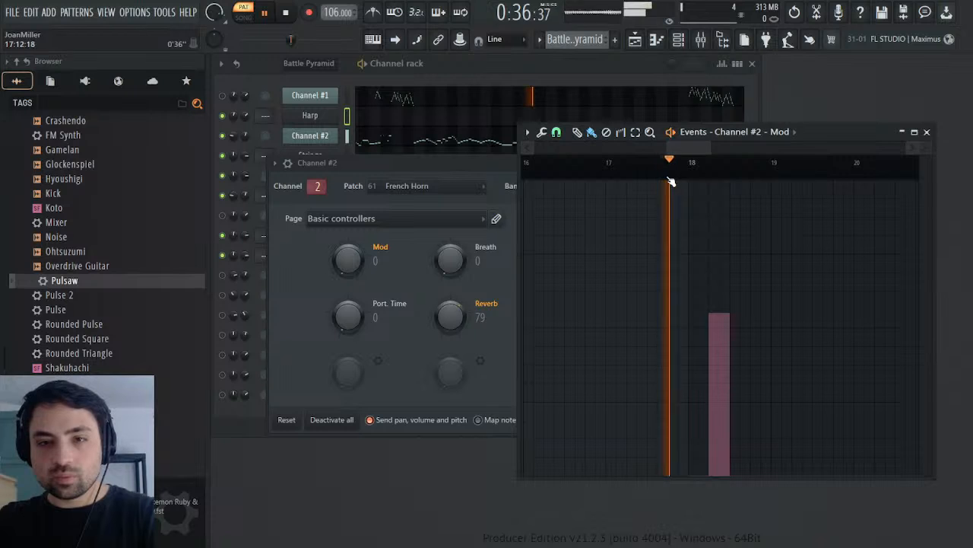
pyautogui.click(660, 174)
pyautogui.click(672, 173)
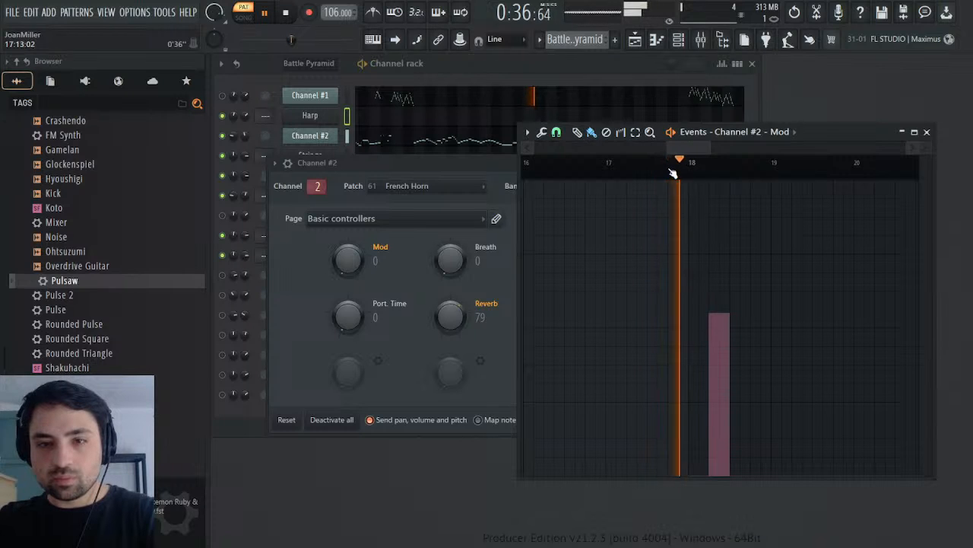
pyautogui.press('space')
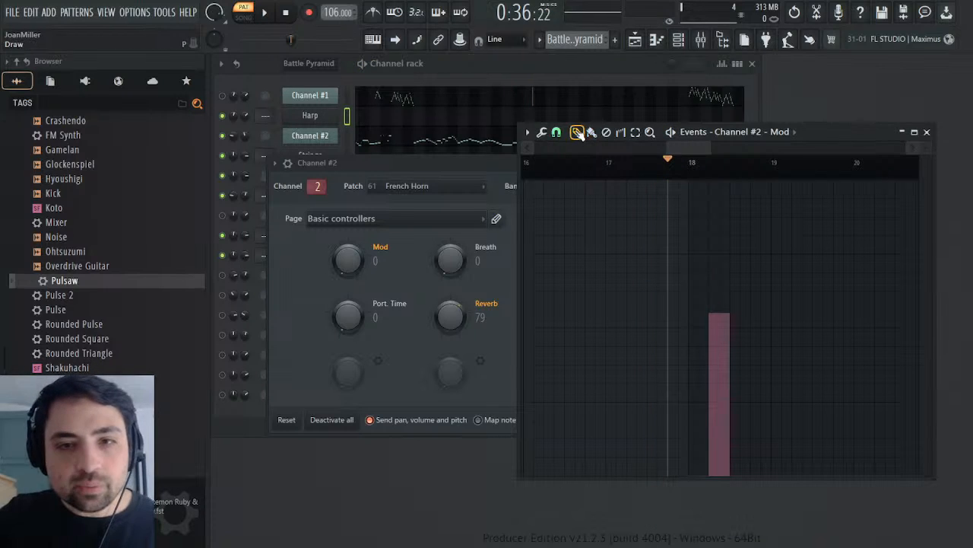
# Step: Draw a short Mod event just before bar 18 in Channel #2, level with the existing one, and play it
pyautogui.click(683, 319)
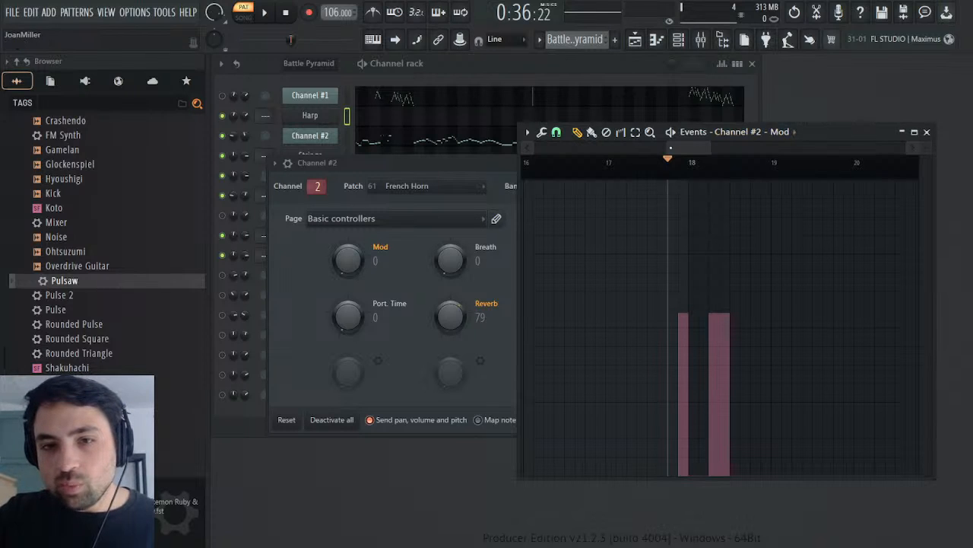
pyautogui.moveTo(665, 148); pyautogui.dragTo(348, 163)
pyautogui.moveTo(608, 436)
pyautogui.mouseDown()
pyautogui.moveTo(452, 494)
pyautogui.moveTo(713, 541)
pyautogui.mouseUp()
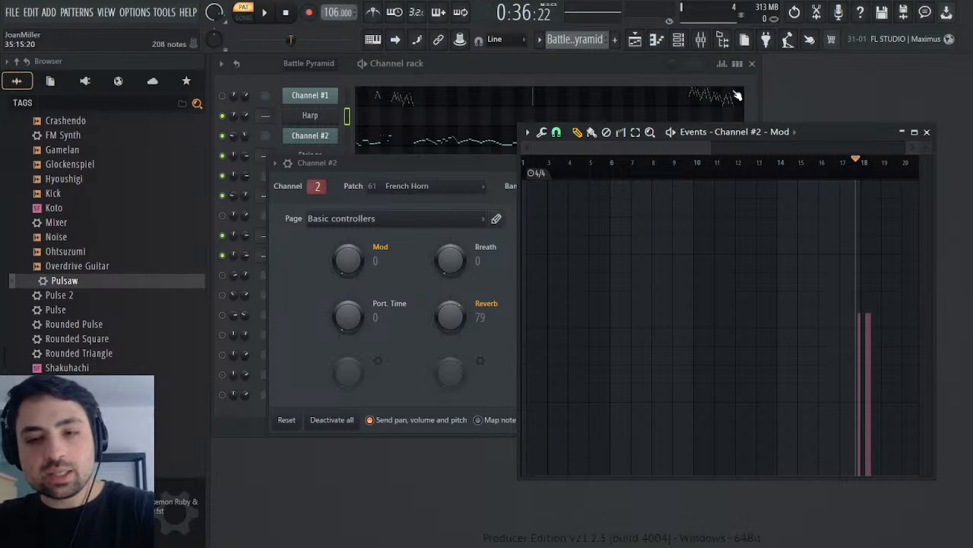
pyautogui.press('space')
pyautogui.press('space')
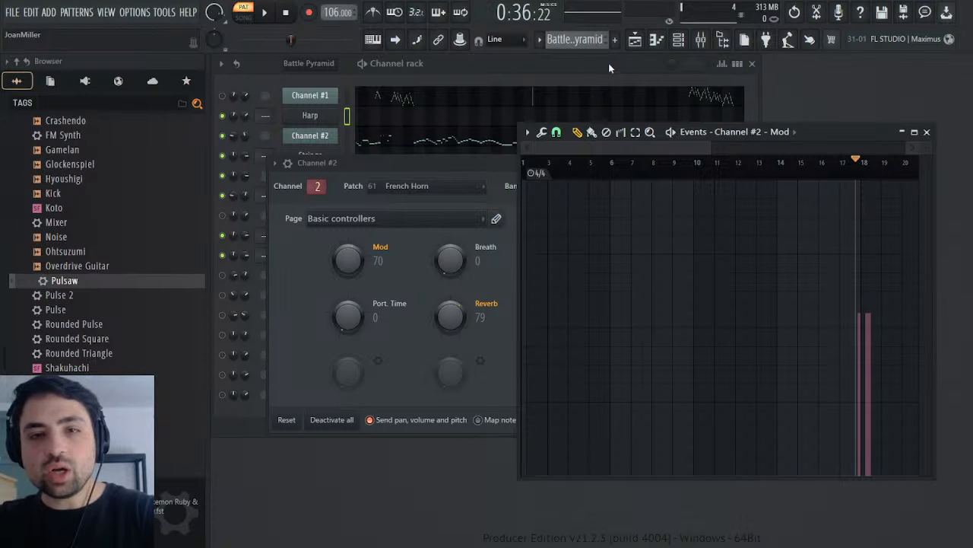
# Step: Switch to the Melody pattern and close Channel #2's Mod events and its MIDI Out settings
pyautogui.press('KP_Subtract')
pyautogui.click(927, 131)
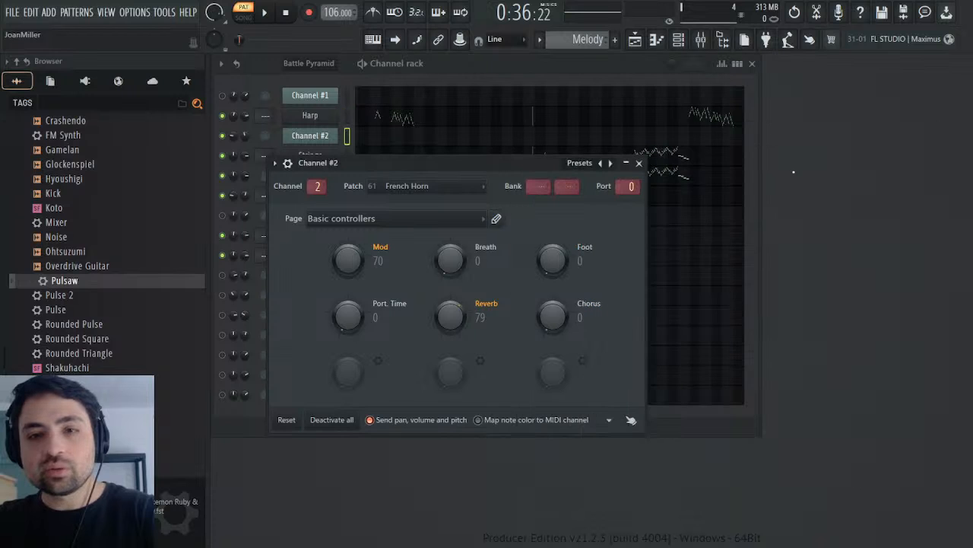
pyautogui.click(638, 163)
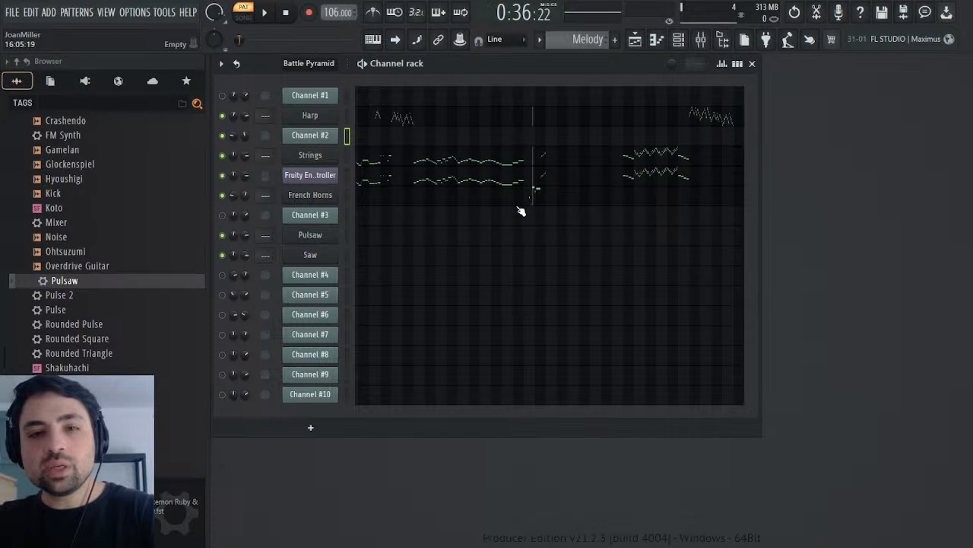
# Step: Open French Horns' MIDI CC #1 (Modulation wheel) events from the current project's generators and paste the copied Mod events there
pyautogui.click(84, 81)
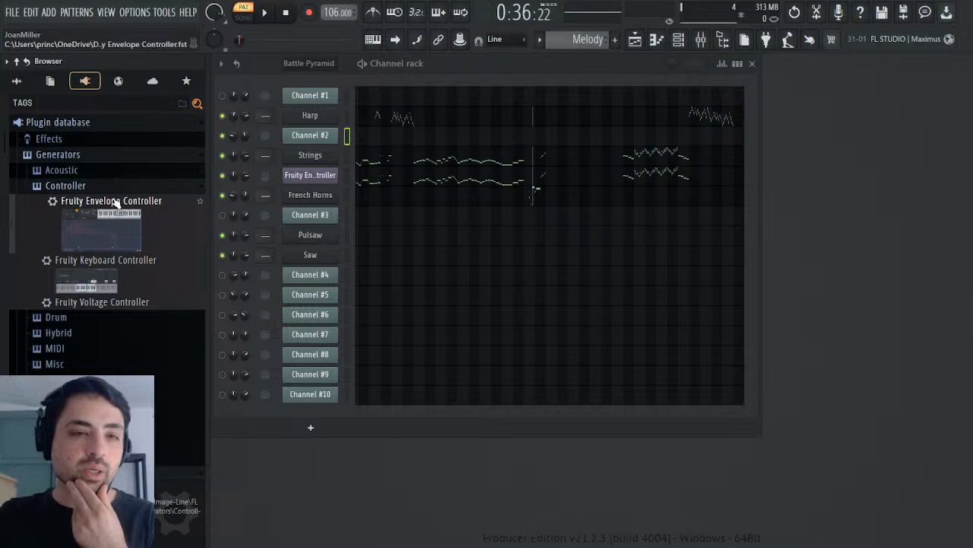
pyautogui.click(51, 81)
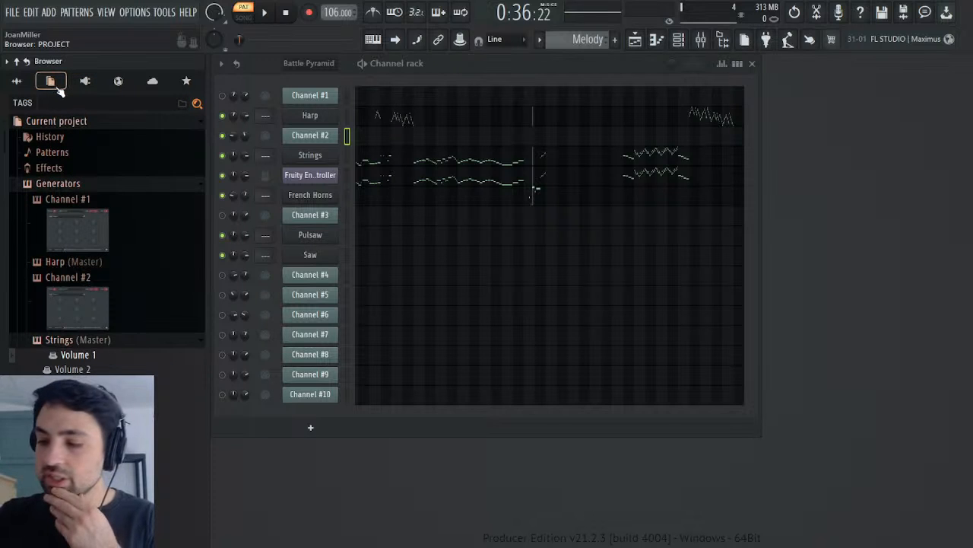
pyautogui.scroll(-3, 98, 297)
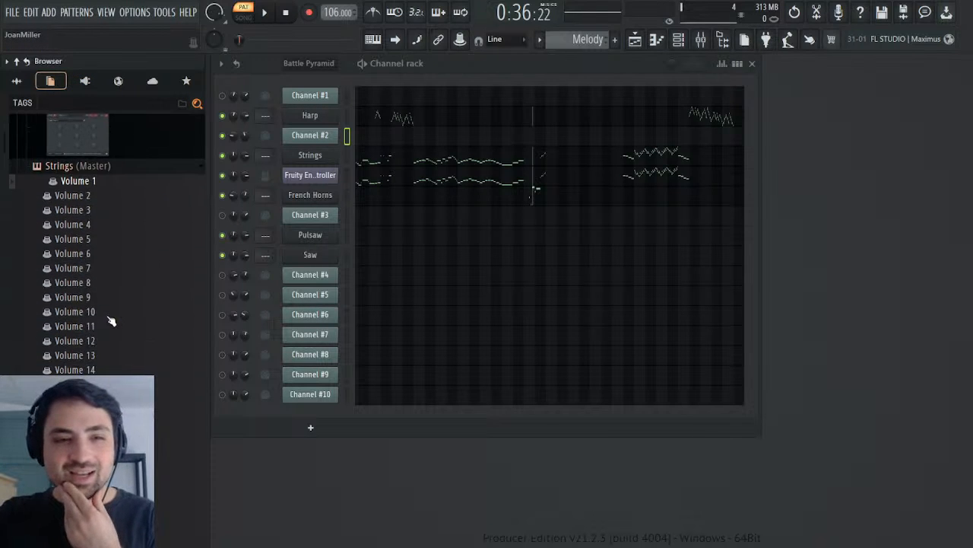
pyautogui.click(76, 165)
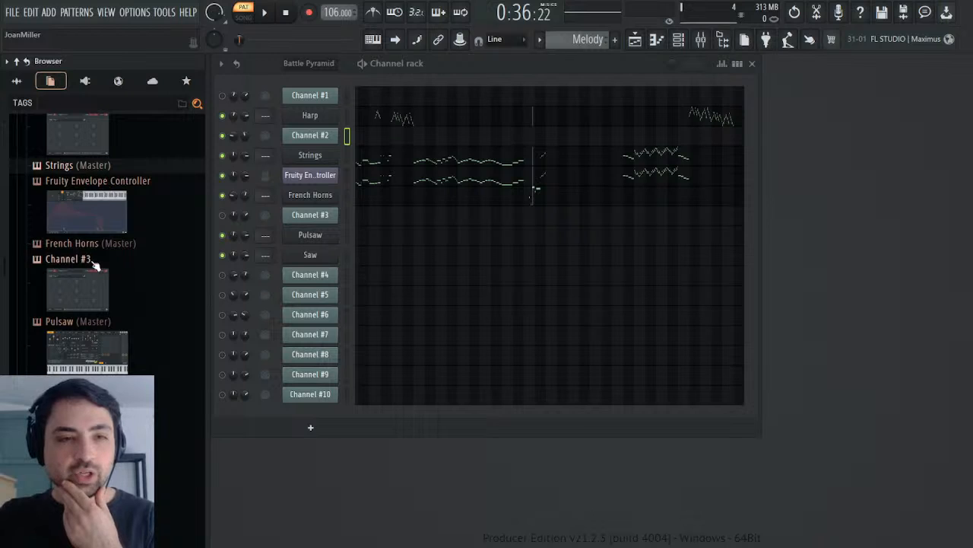
pyautogui.click(76, 244)
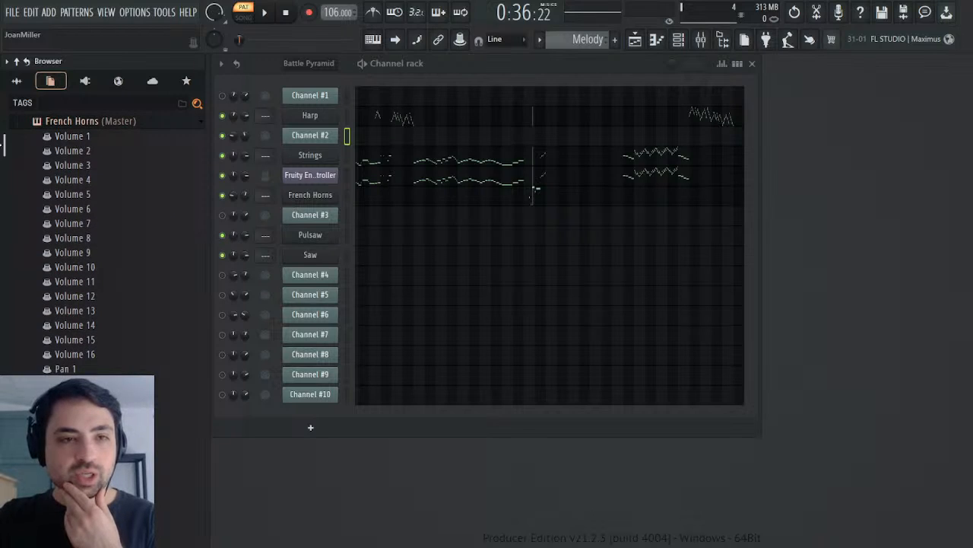
pyautogui.scroll(-15, 3, 145)
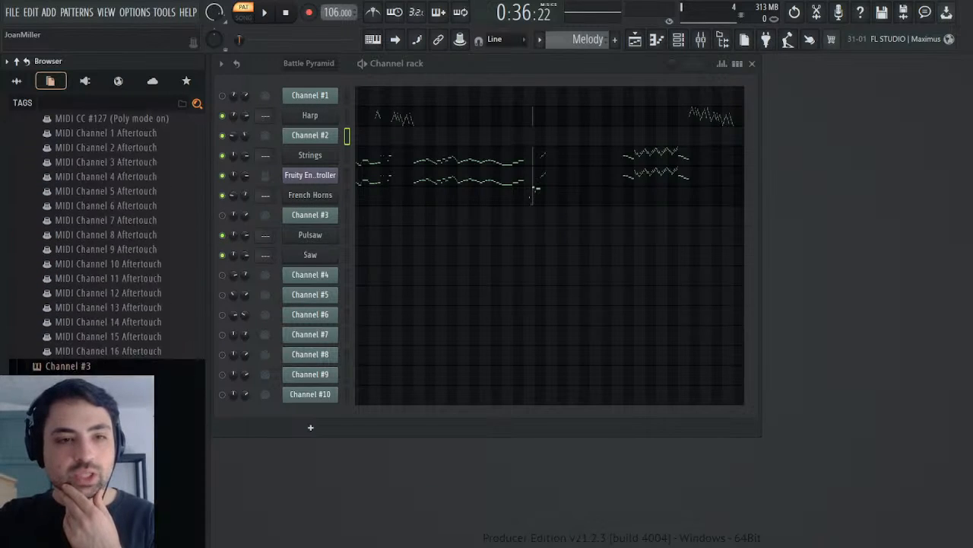
pyautogui.scroll(-15, 146, 204)
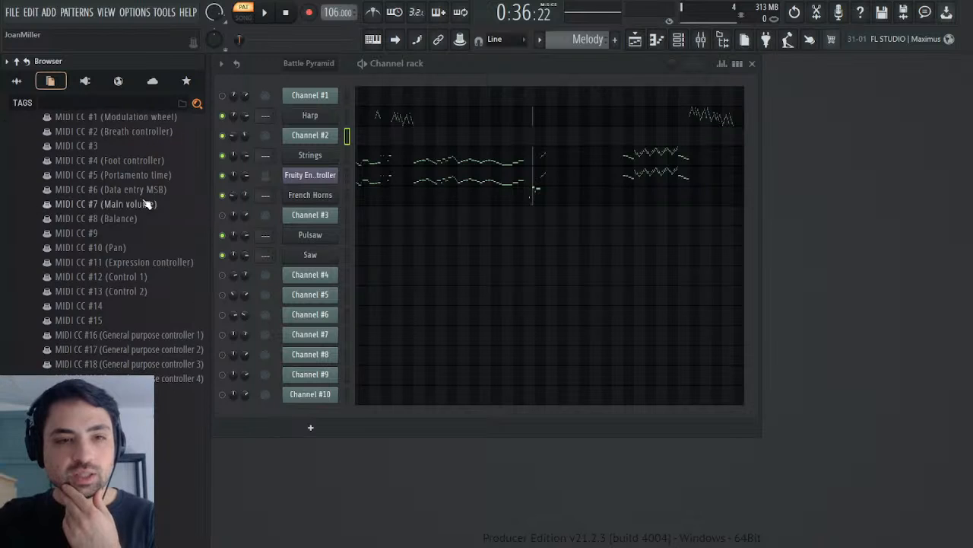
pyautogui.scroll(6, 146, 204)
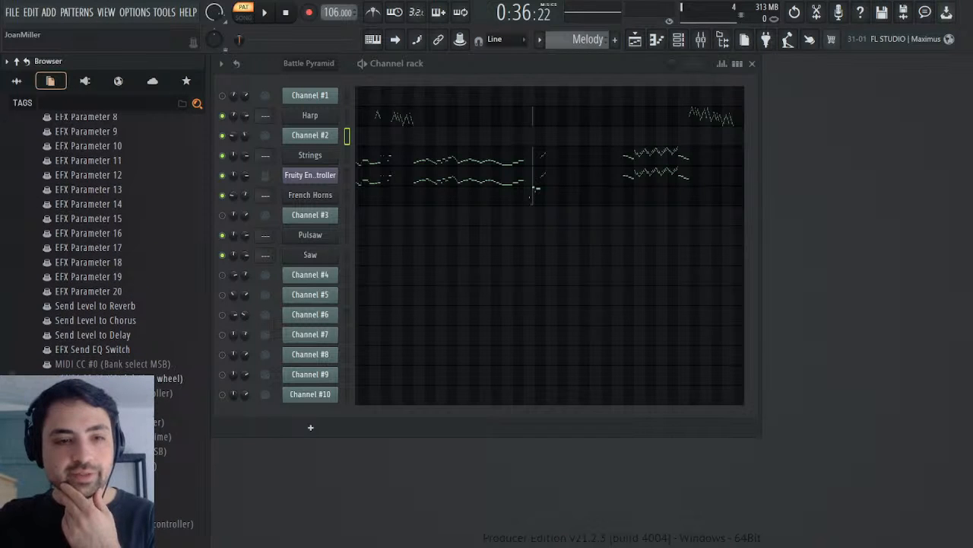
pyautogui.click(145, 377)
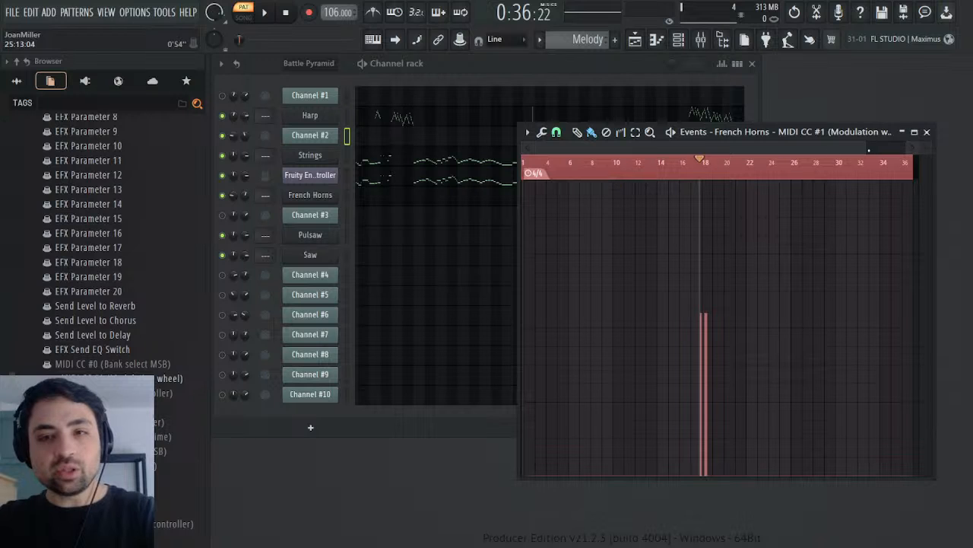
# Step: Try removing the blank time before the first modulation value in French Horns' events near bar 2
pyautogui.moveTo(866, 151); pyautogui.dragTo(555, 149)
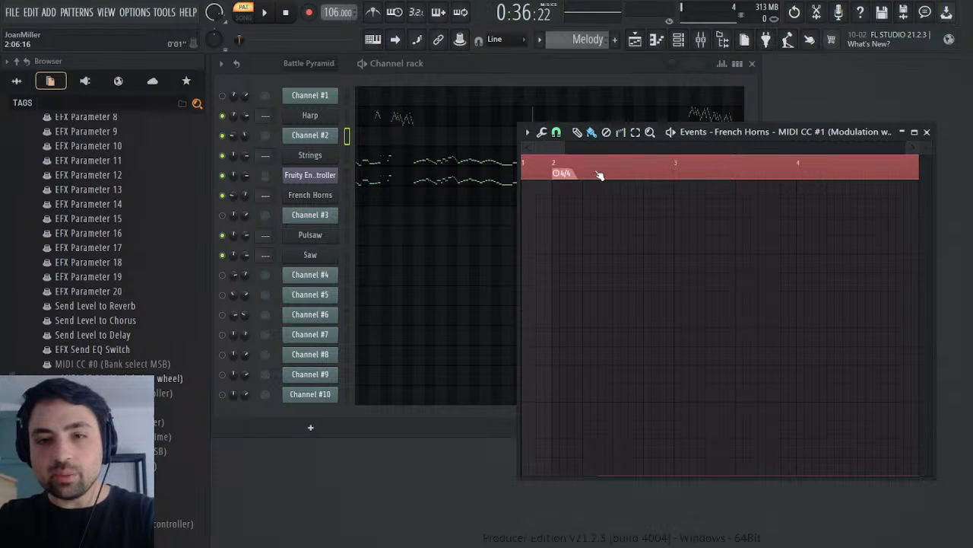
pyautogui.moveTo(599, 175); pyautogui.dragTo(401, 211)
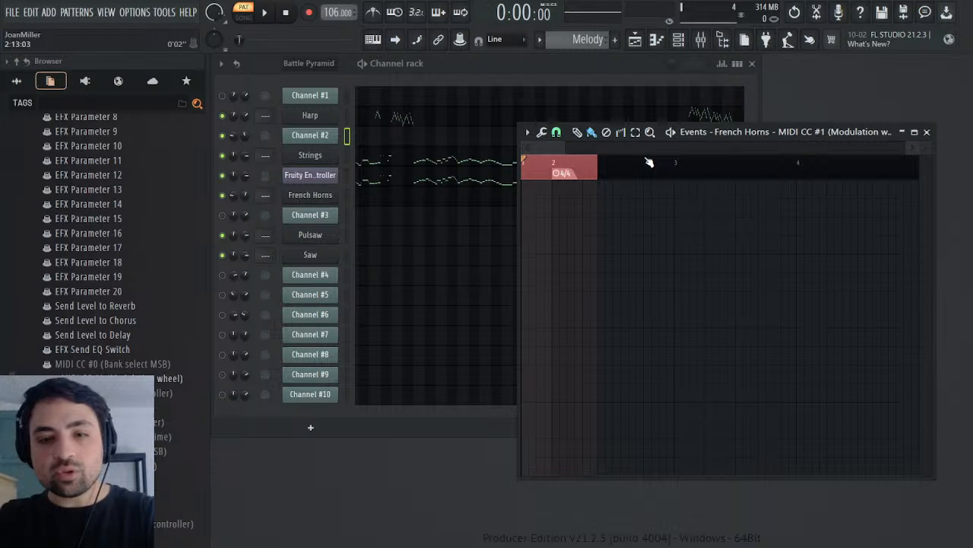
pyautogui.click(589, 161)
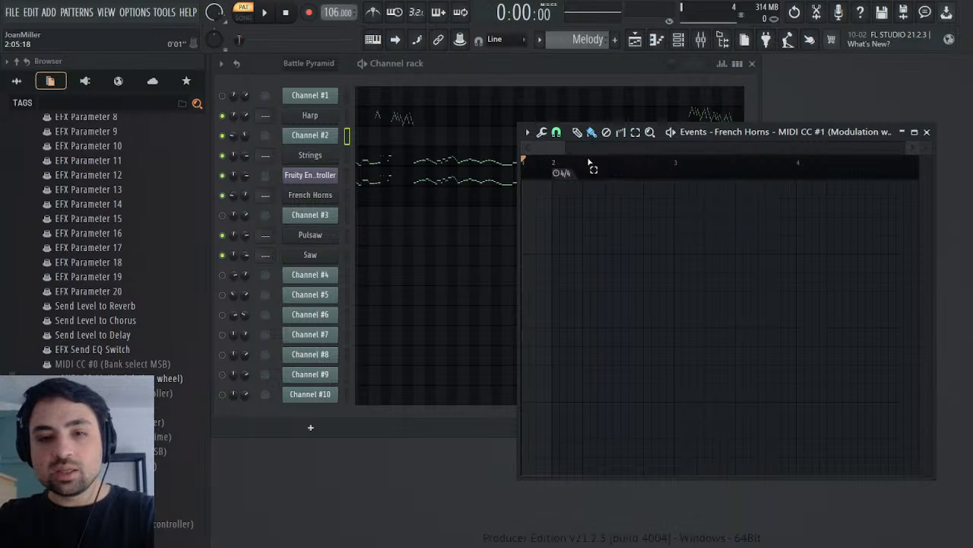
pyautogui.moveTo(564, 147); pyautogui.dragTo(780, 149)
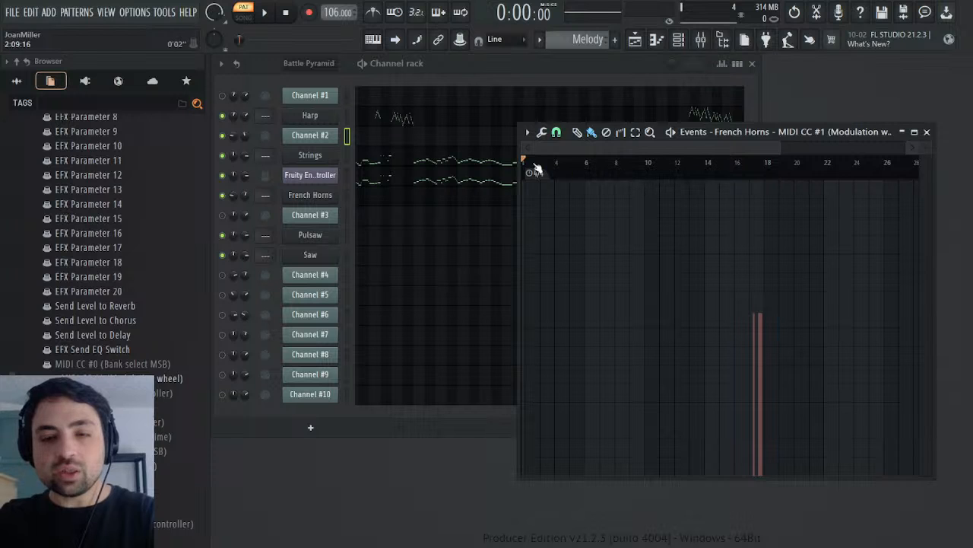
# Step: Play French Horns' shifted modulation events from the start of bar 17 and undo the time removal
pyautogui.moveTo(530, 145); pyautogui.dragTo(667, 145)
pyautogui.moveTo(778, 144); pyautogui.dragTo(713, 148)
pyautogui.click(708, 165)
pyautogui.press('space')
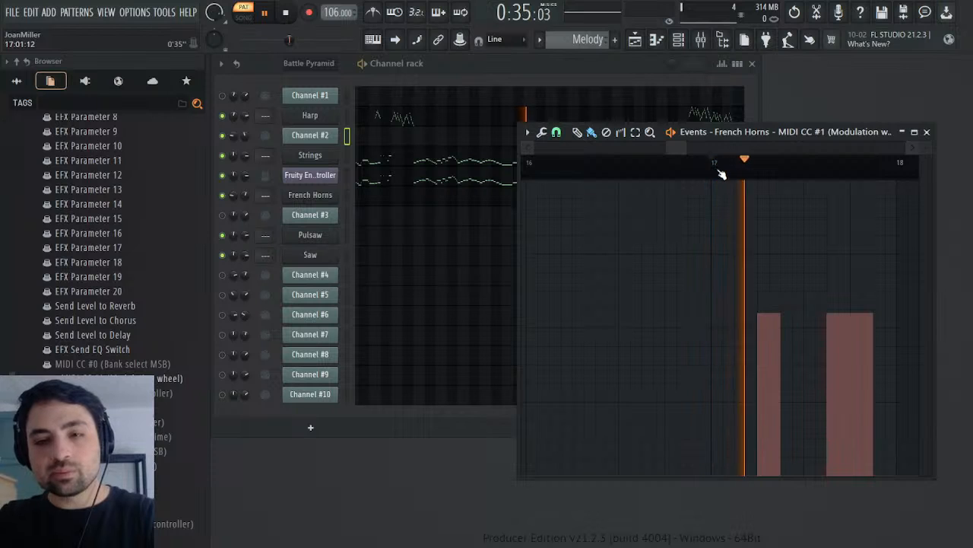
pyautogui.press('space')
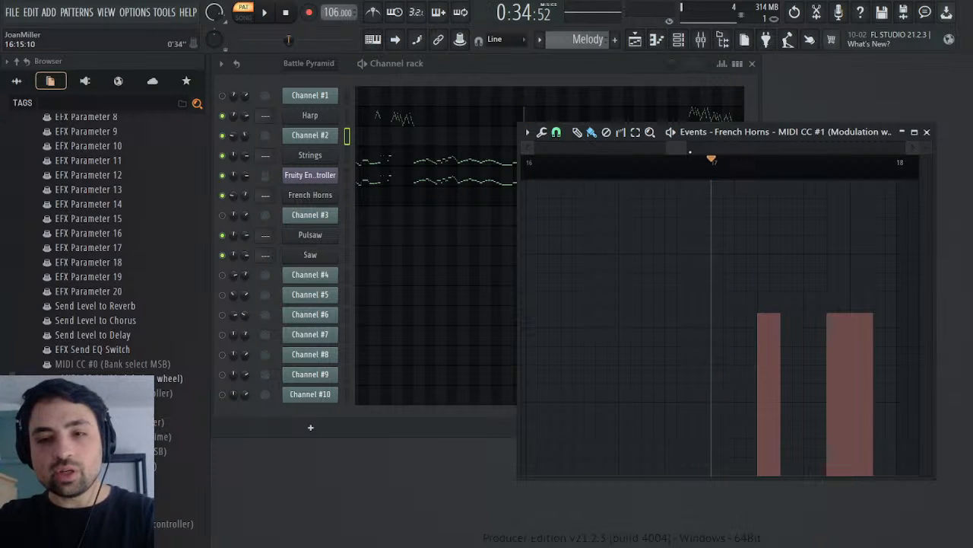
pyautogui.moveTo(672, 151); pyautogui.dragTo(539, 152)
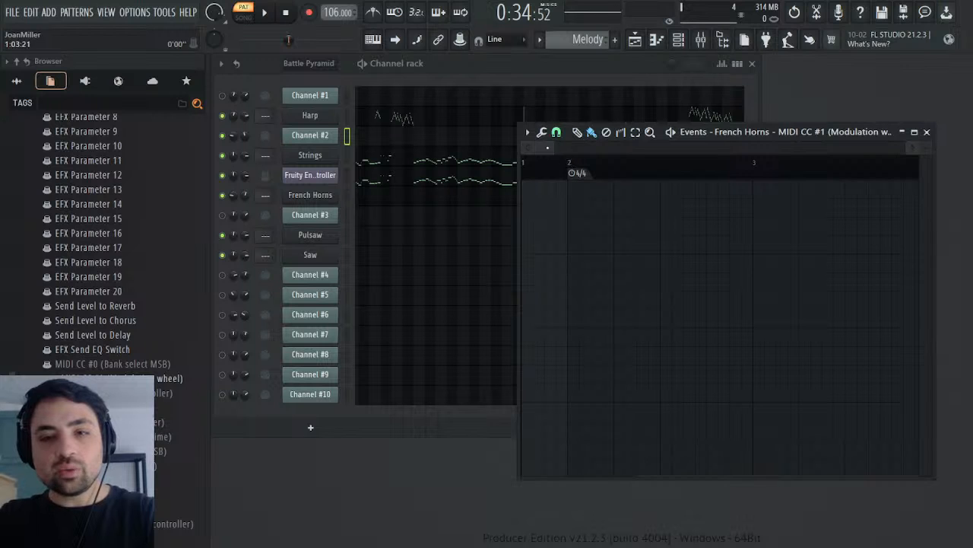
pyautogui.moveTo(548, 148); pyautogui.dragTo(683, 162)
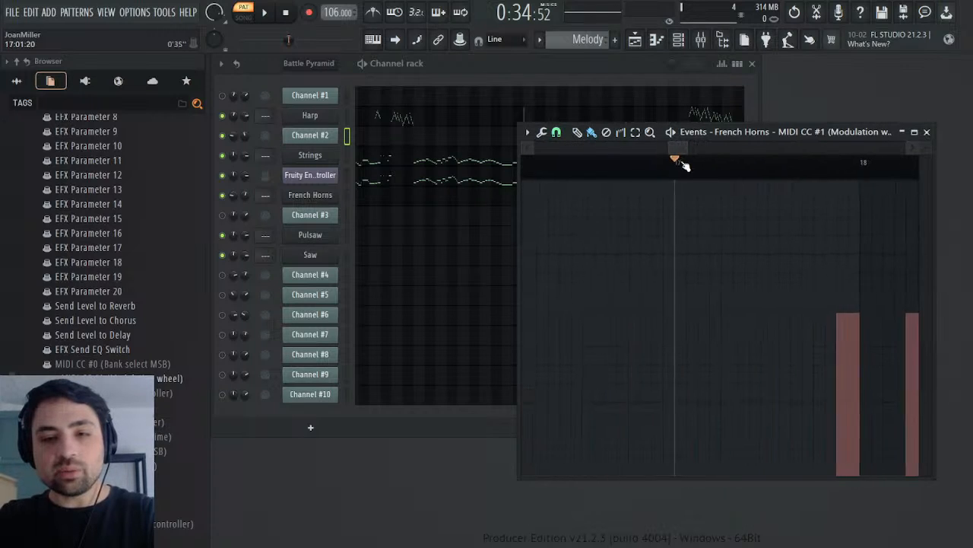
# Step: Replay French Horns' modulation events from two points late in bar 17 and close the event editor
pyautogui.click(804, 161)
pyautogui.press('space')
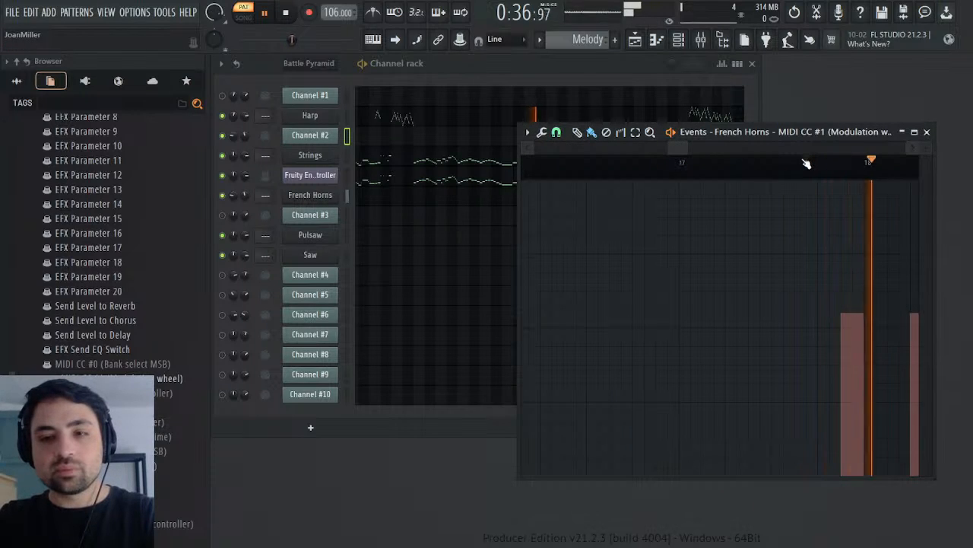
pyautogui.press('space')
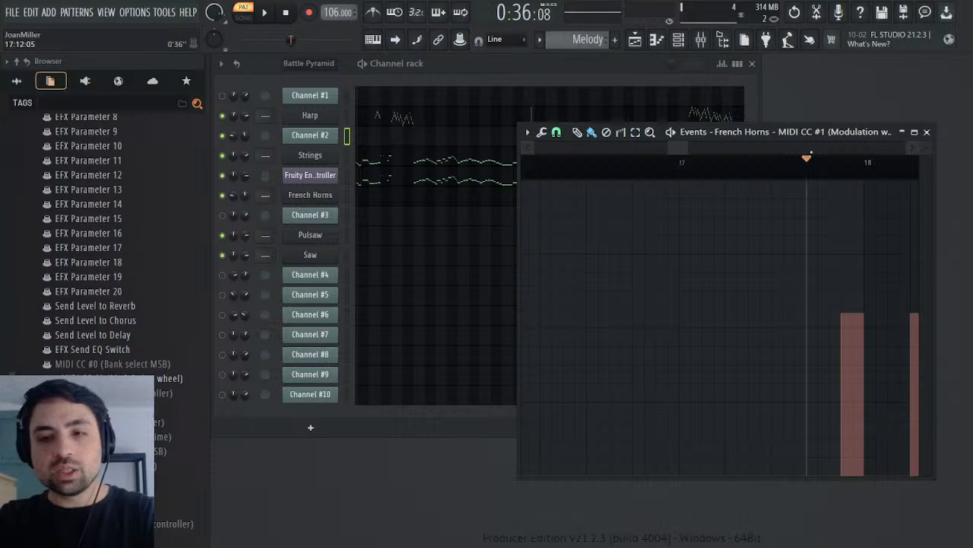
pyautogui.click(818, 167)
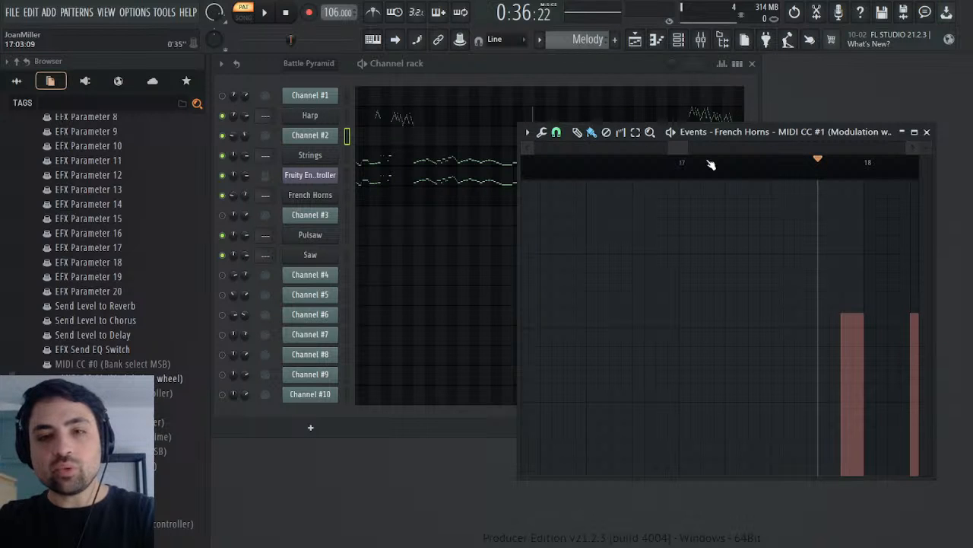
pyautogui.moveTo(690, 150); pyautogui.dragTo(836, 146)
pyautogui.press('space')
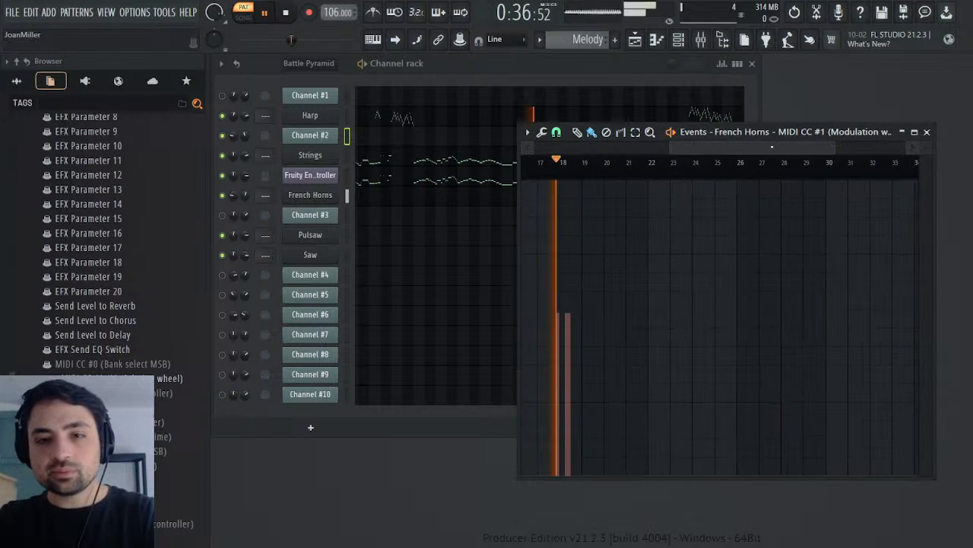
pyautogui.press('space')
pyautogui.click(926, 132)
# Step: Change the part 1 vibrato rate in the French Horns instrument and play the Melody pattern from late in bar 17
pyautogui.click(330, 195)
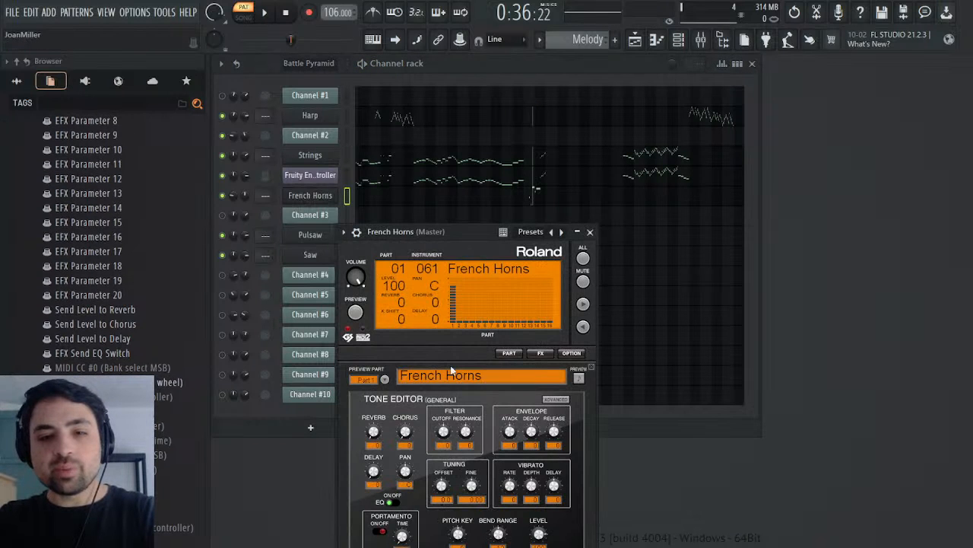
pyautogui.click(661, 470)
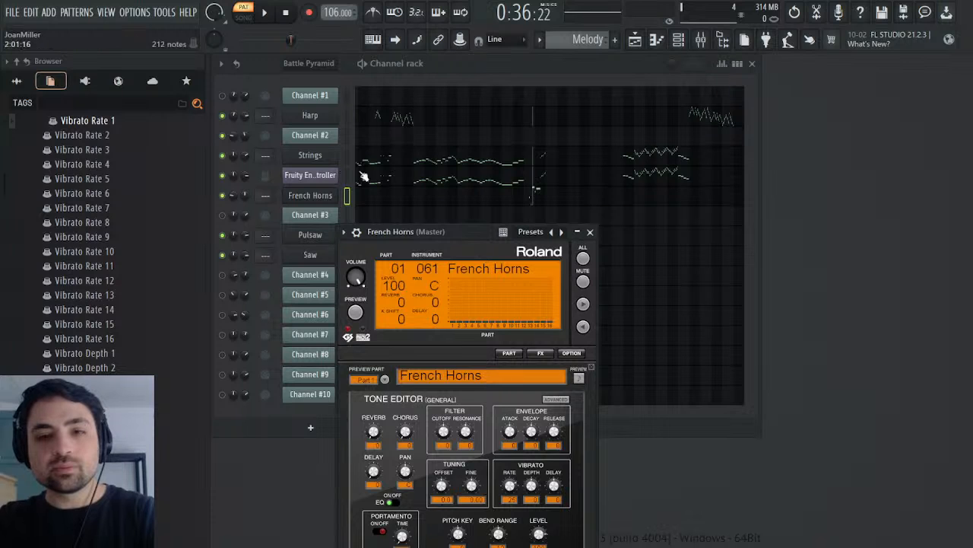
pyautogui.click(268, 12)
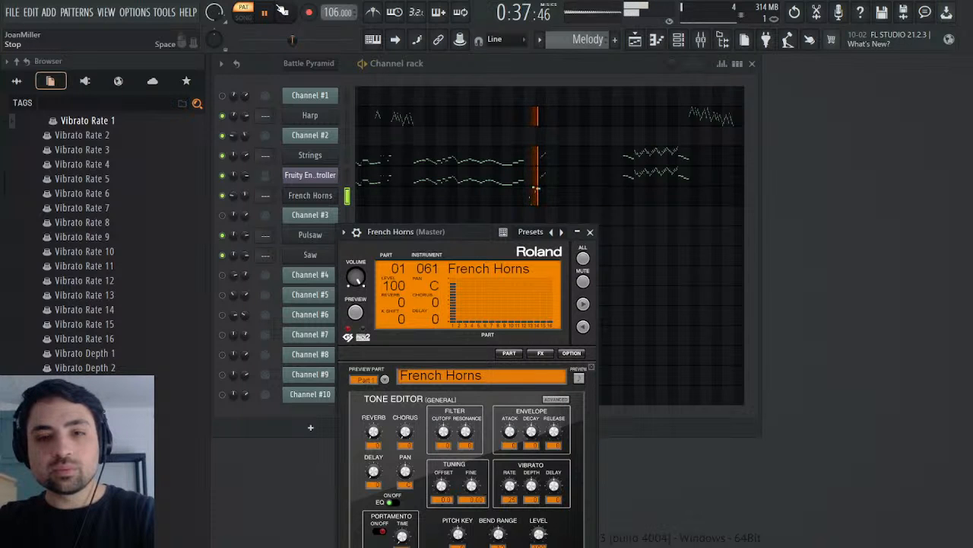
pyautogui.press('space')
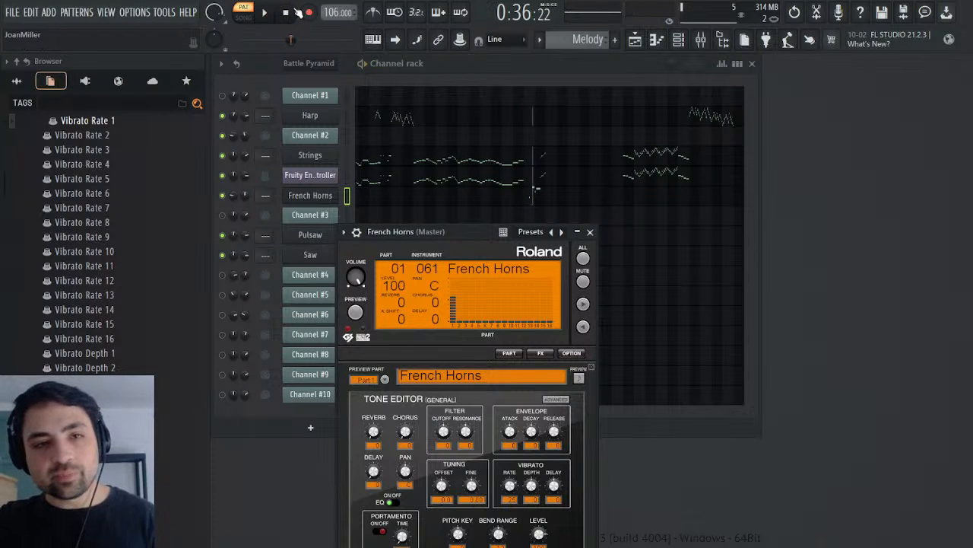
# Step: Switch to the Battle Pyramid pattern, close the French Horns instrument and open Channel #3's Mod events
pyautogui.scroll(1, 580, 41)
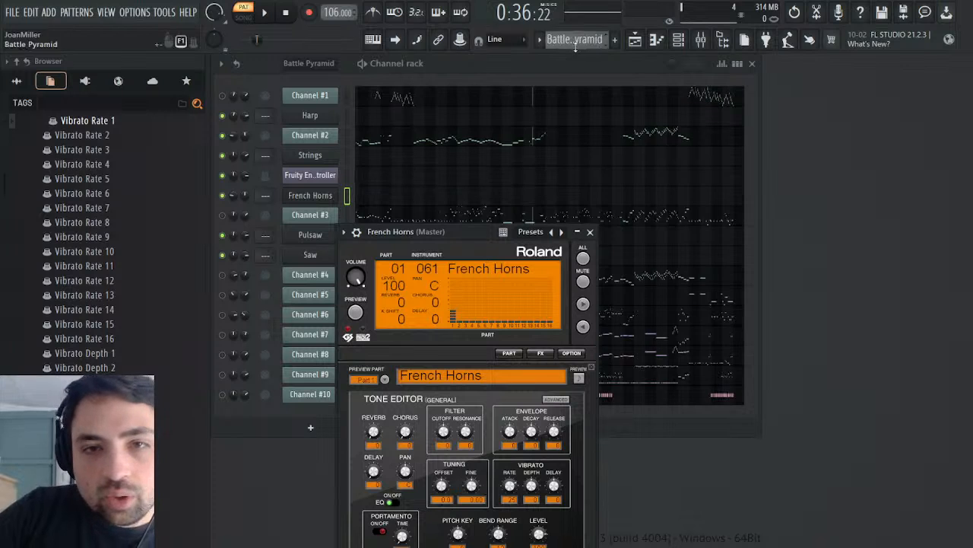
pyautogui.click(590, 232)
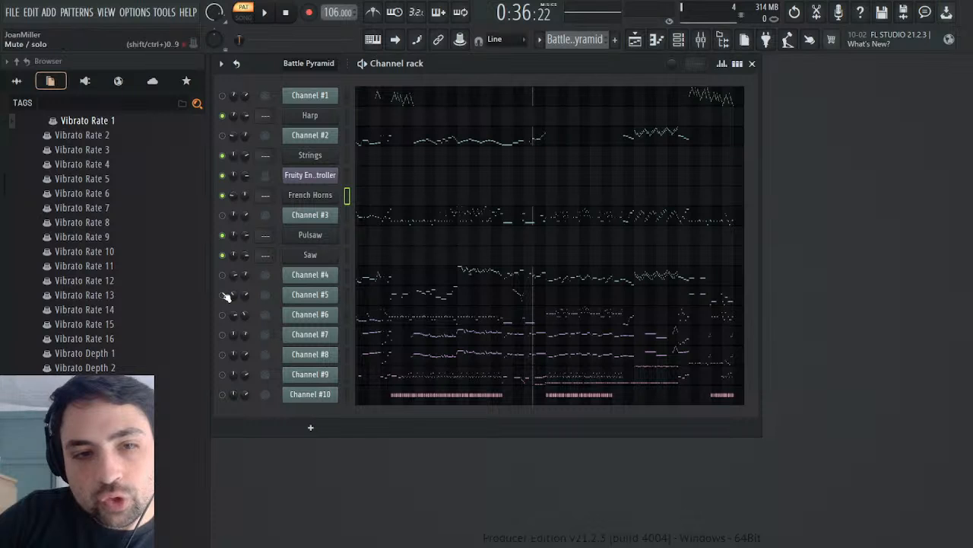
pyautogui.click(328, 198)
pyautogui.click(323, 221)
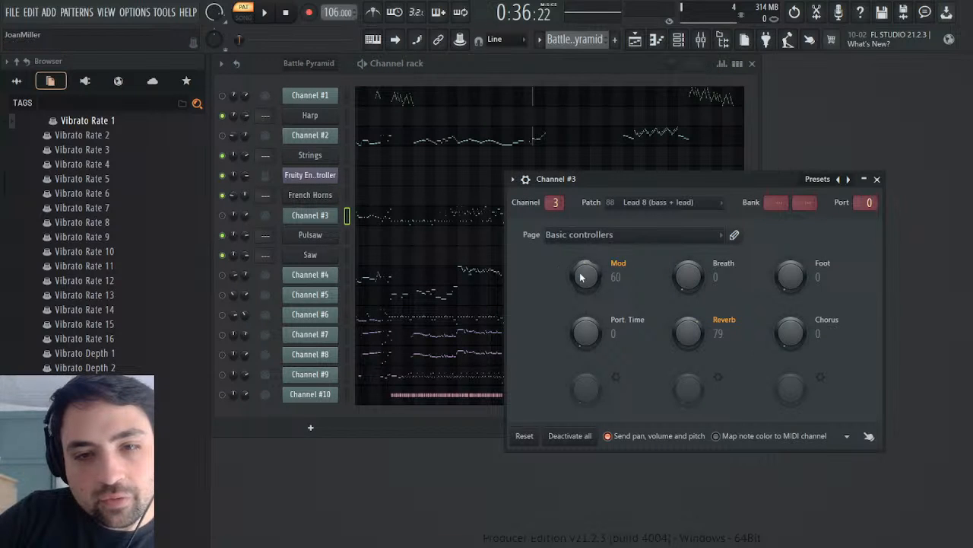
pyautogui.click(606, 323)
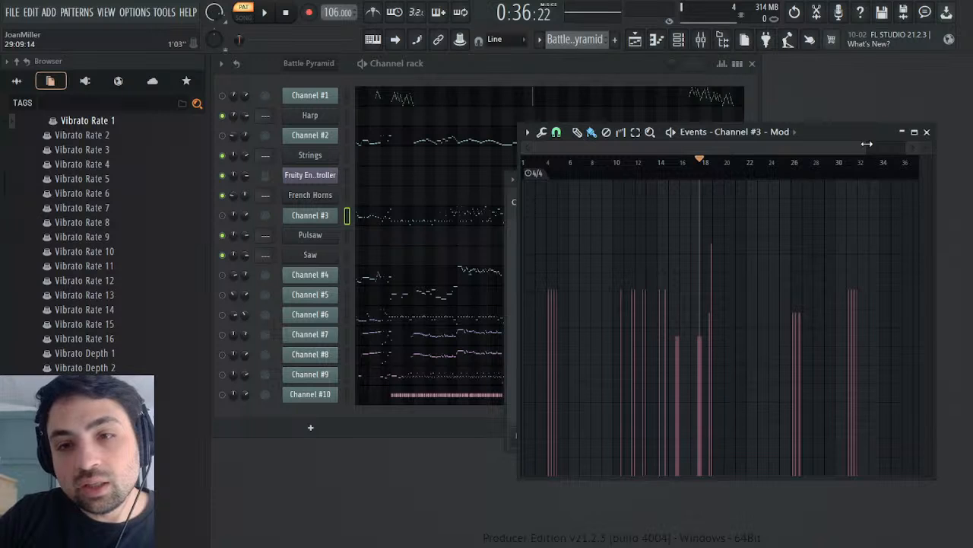
# Step: Unmute Channel #3 and play its group of four Mod events from the start of bar 4
pyautogui.moveTo(867, 144); pyautogui.dragTo(618, 171)
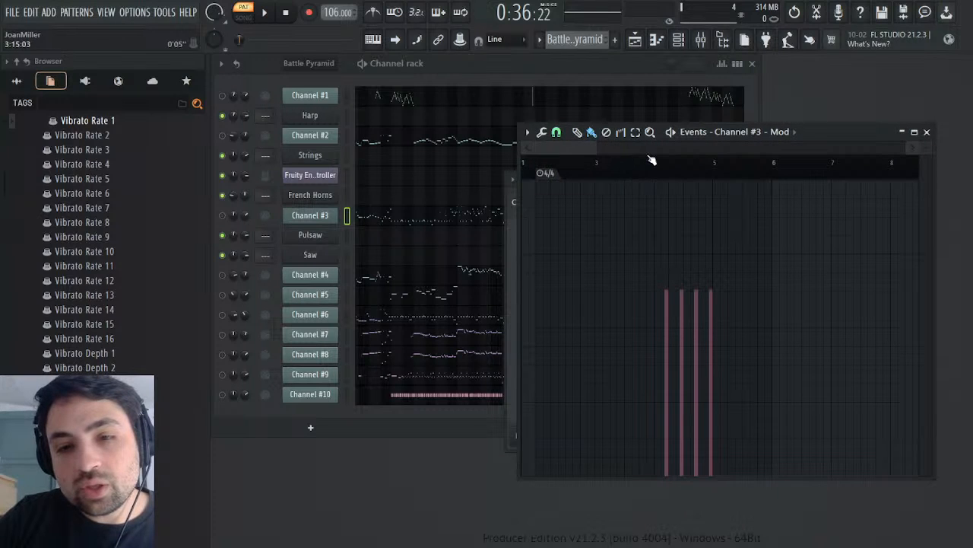
pyautogui.click(652, 160)
pyautogui.click(267, 12)
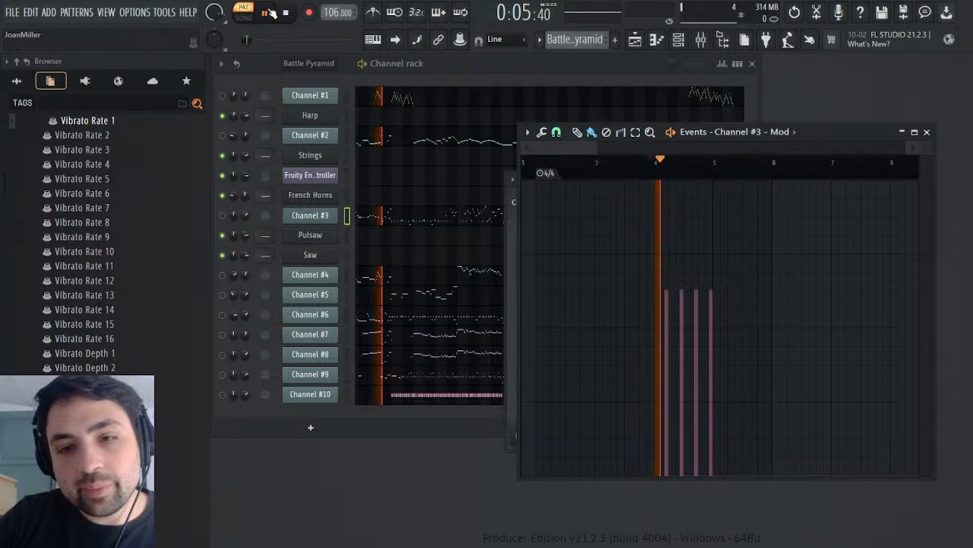
pyautogui.click(222, 215)
pyautogui.click(652, 161)
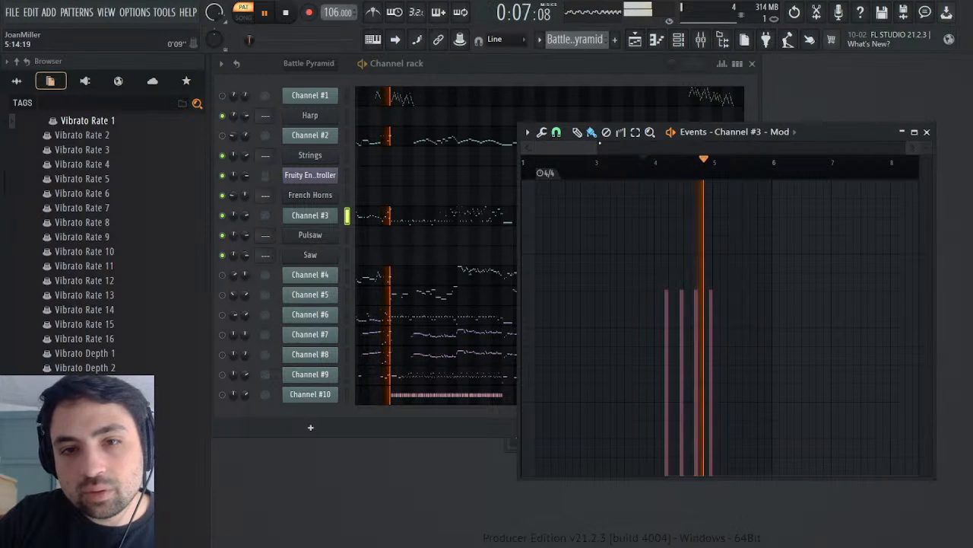
# Step: Zoom in closer on Channel #3's four Mod events and replay them from the start of bar 4
pyautogui.moveTo(600, 143); pyautogui.dragTo(559, 147)
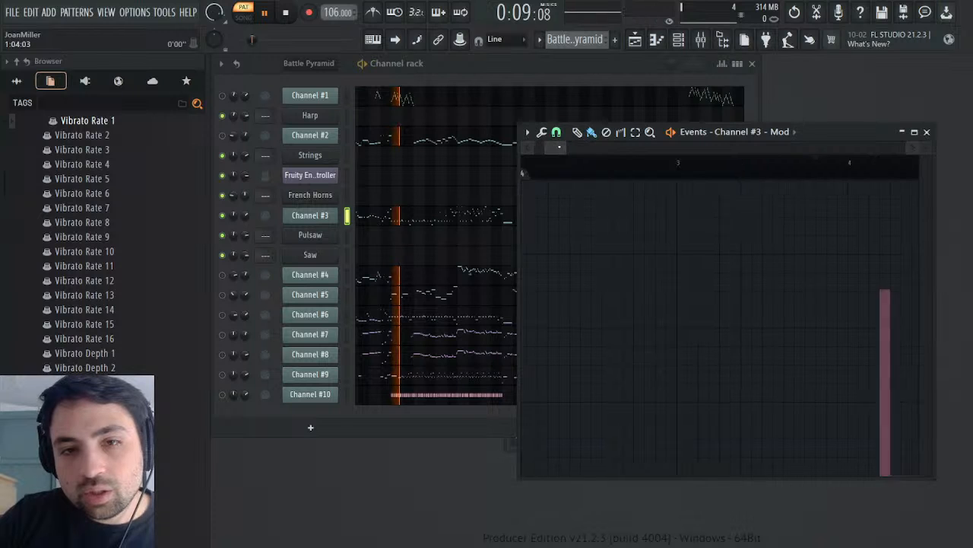
pyautogui.press('space')
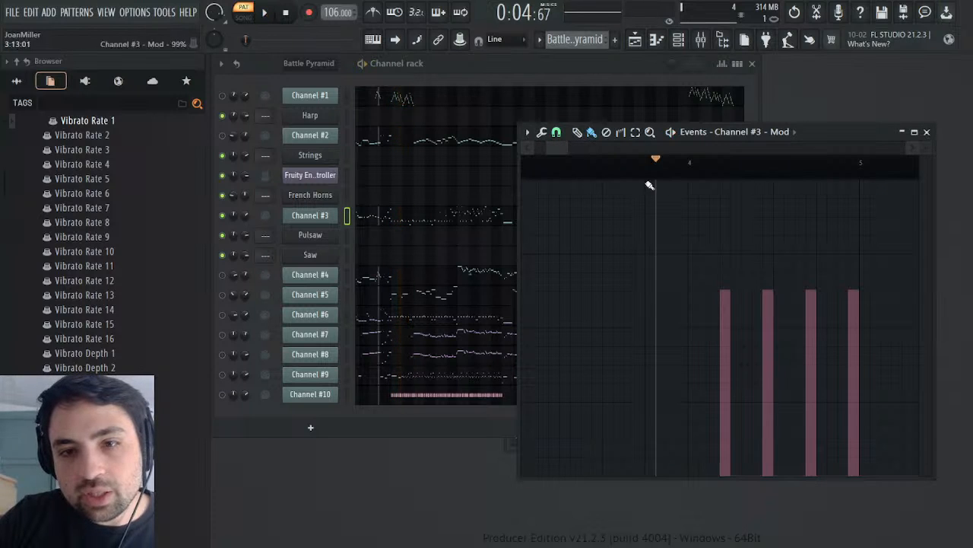
pyautogui.click(690, 162)
pyautogui.click(266, 13)
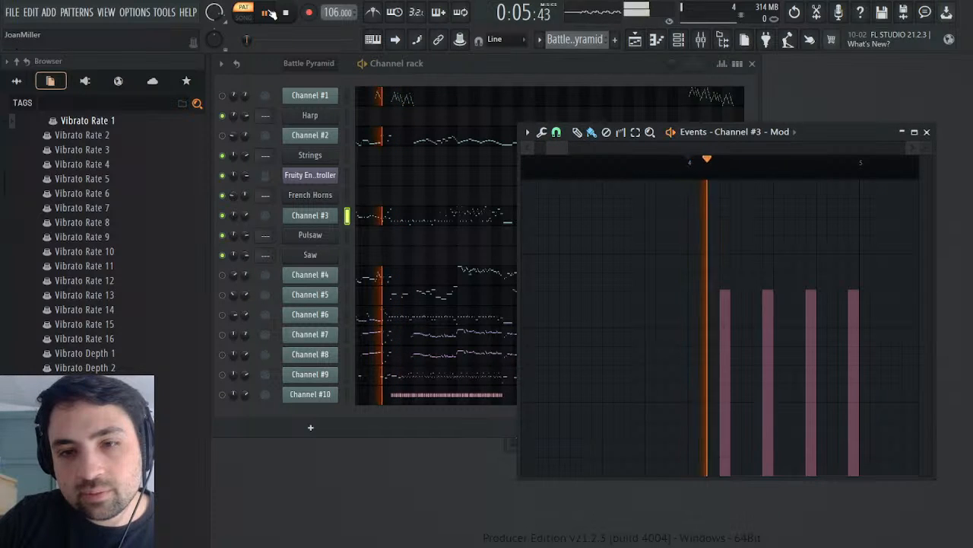
# Step: Play Channel #3's Mod events from the middle of bar 3, and replay them zoomed out
pyautogui.click(606, 169)
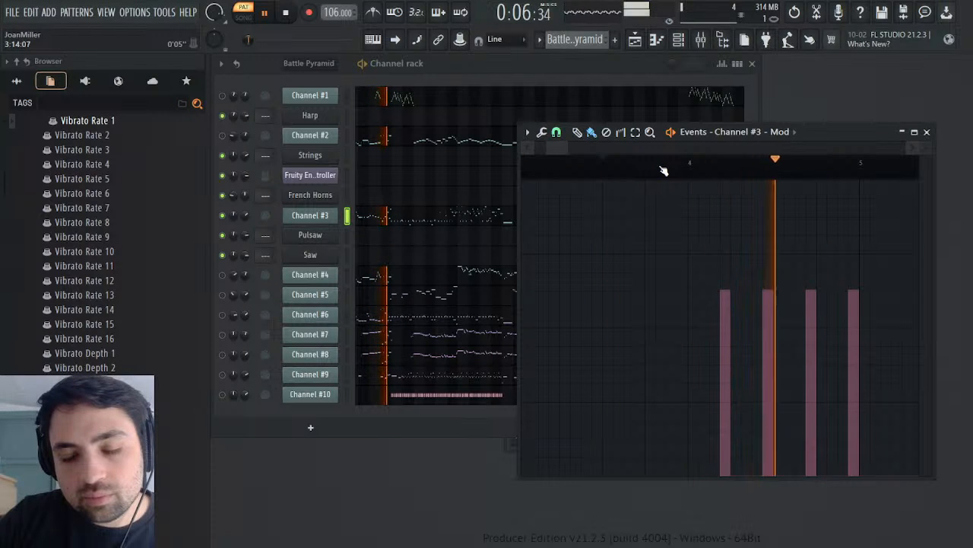
pyautogui.press('space')
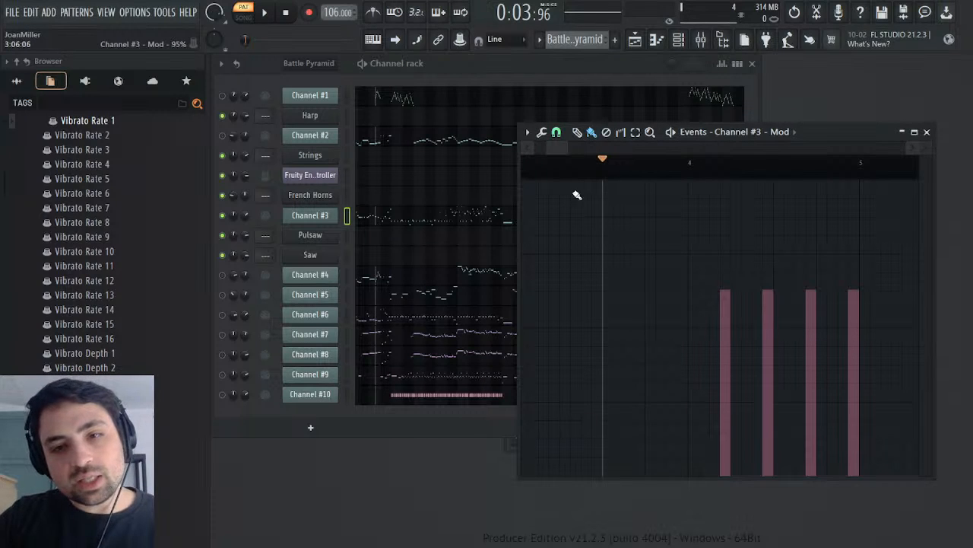
pyautogui.moveTo(544, 145); pyautogui.dragTo(454, 163)
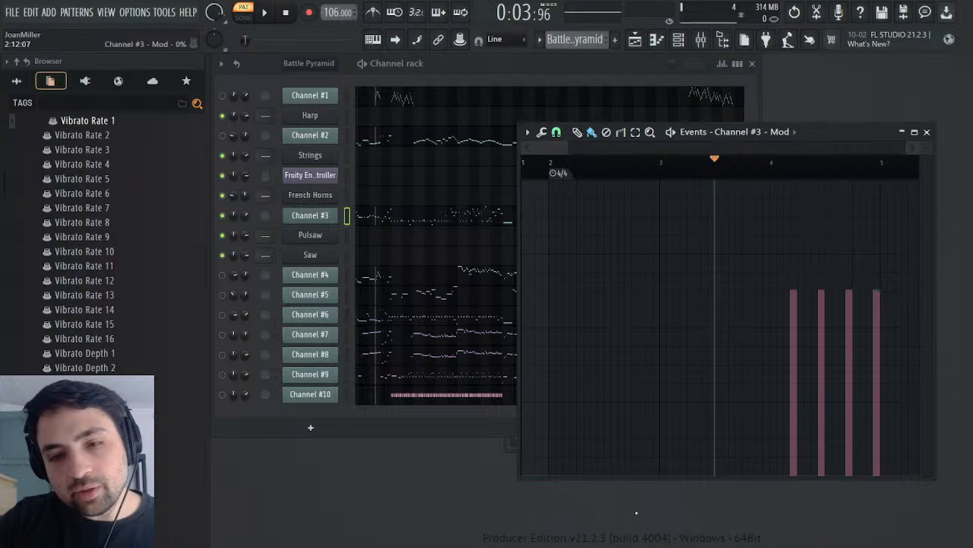
pyautogui.click(267, 12)
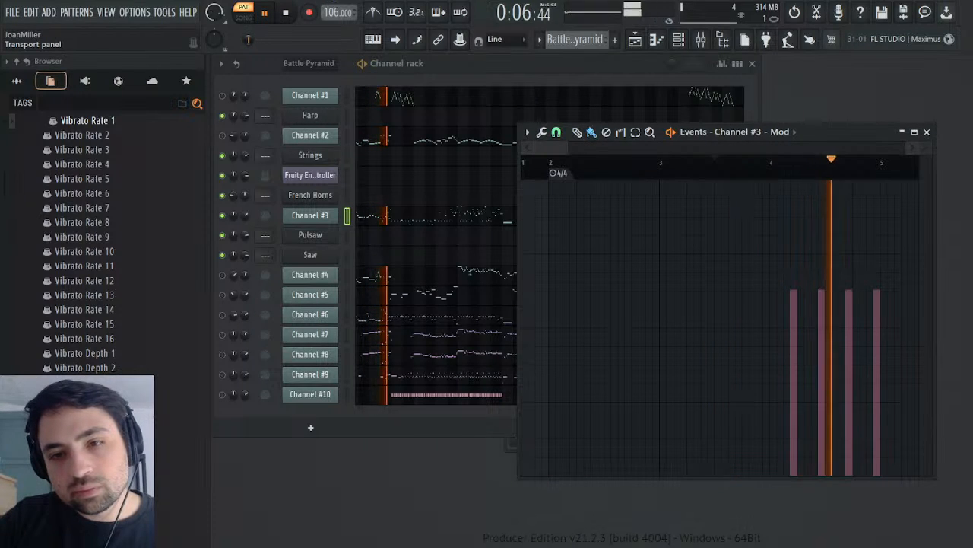
pyautogui.press('space')
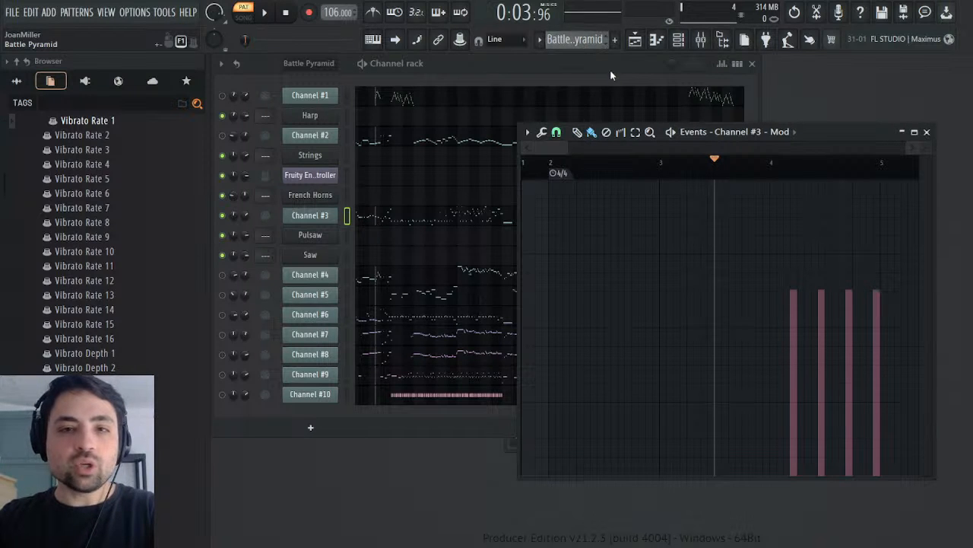
# Step: Switch to the Synths pattern and paste the copied Mod events into Pulsaw's Operator 1 pitch envelope/LFO events
pyautogui.press('KP_Add')
pyautogui.click(318, 239)
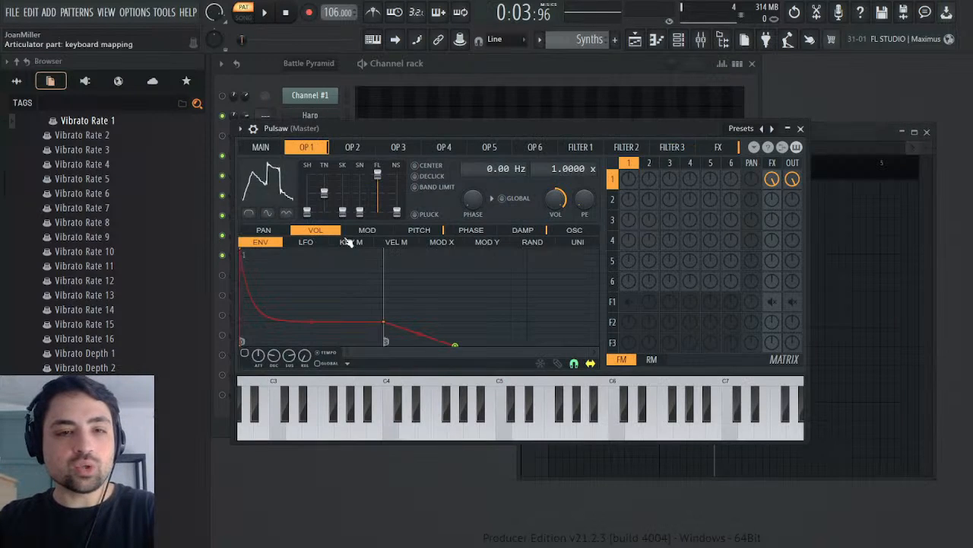
pyautogui.press('F7')
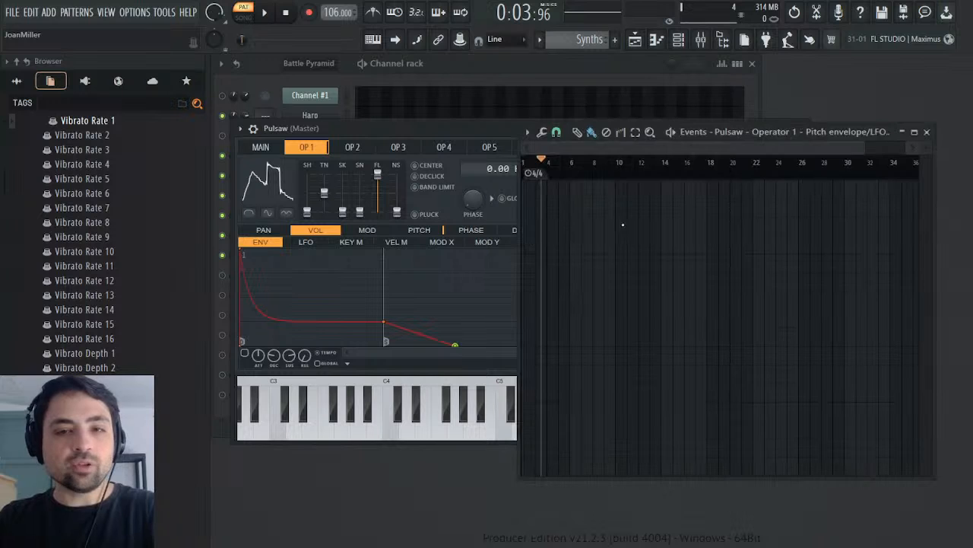
pyautogui.hotkey('ctrl', 'a')
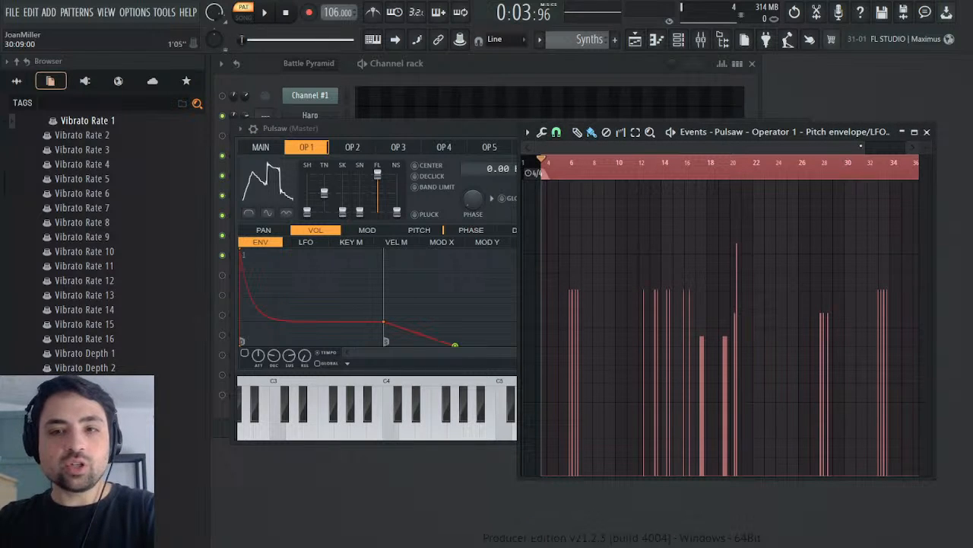
# Step: Shift the pasted pitch modulation events back to the pattern's start so the first group falls in bar 4, and clear the selection
pyautogui.scroll(6, 586, 181)
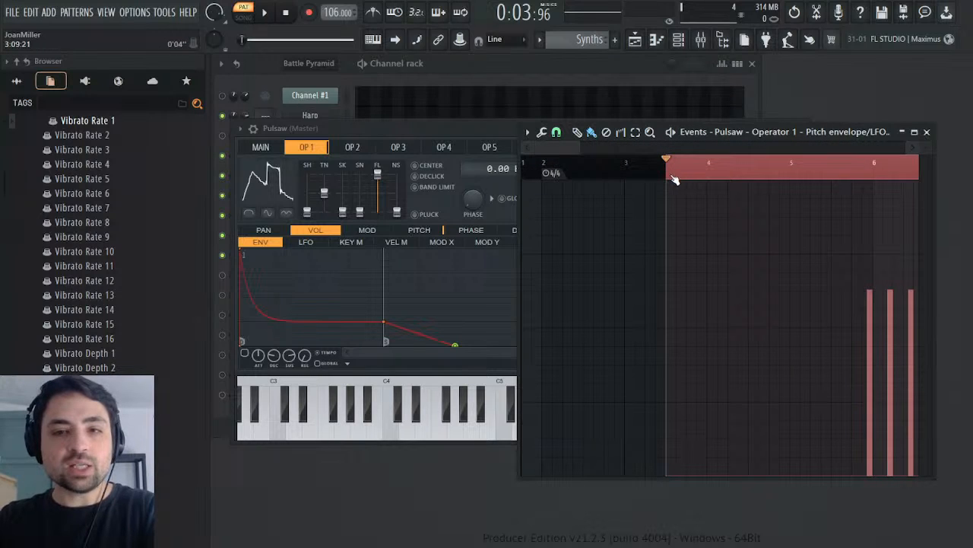
pyautogui.moveTo(670, 178); pyautogui.dragTo(525, 174)
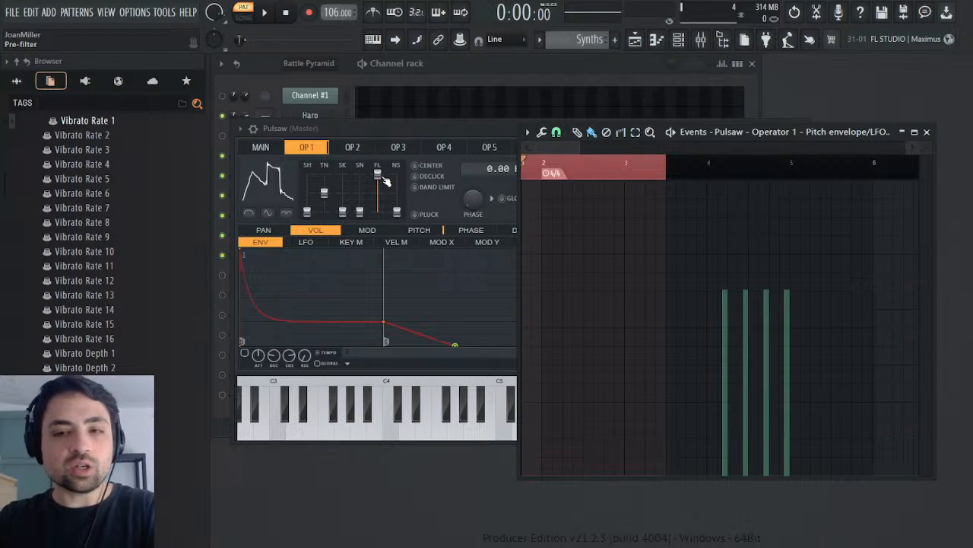
pyautogui.click(654, 160)
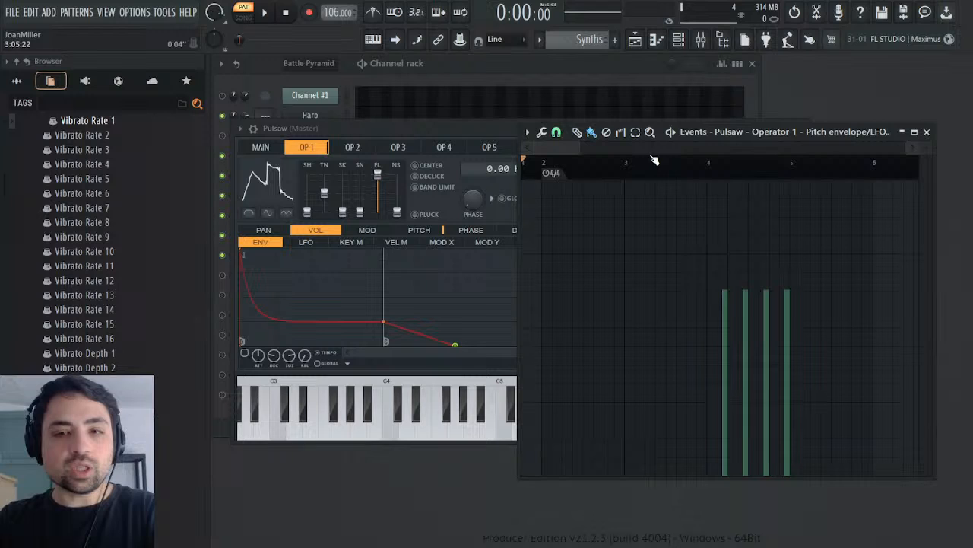
# Step: Play the Synths pattern from the start of bar 4 to hear Pulsaw's pitch modulation
pyautogui.click(705, 163)
pyautogui.press('space')
pyautogui.press('space')
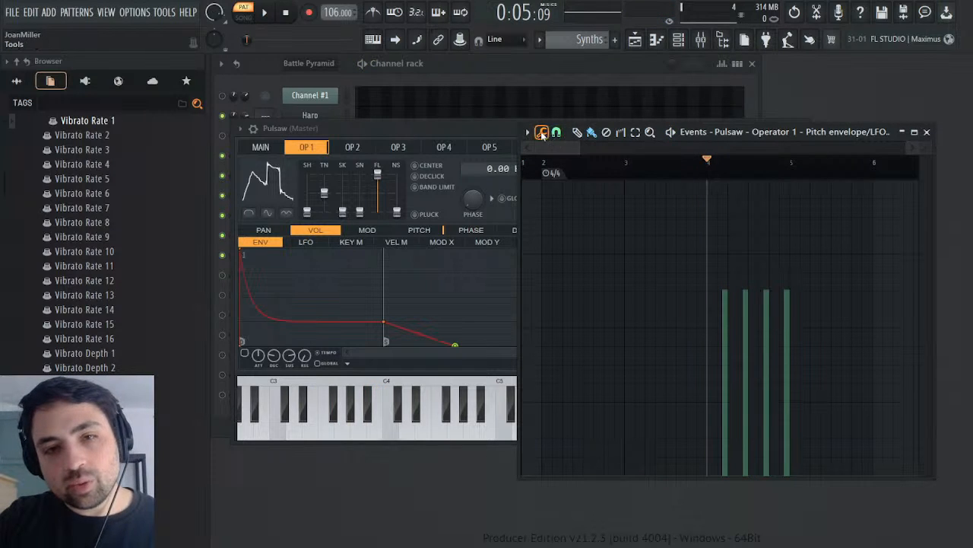
# Step: Scale Pulsaw's Operator 1 pitch modulation events down to about one fifth of their height and replay the passage
pyautogui.click(569, 148)
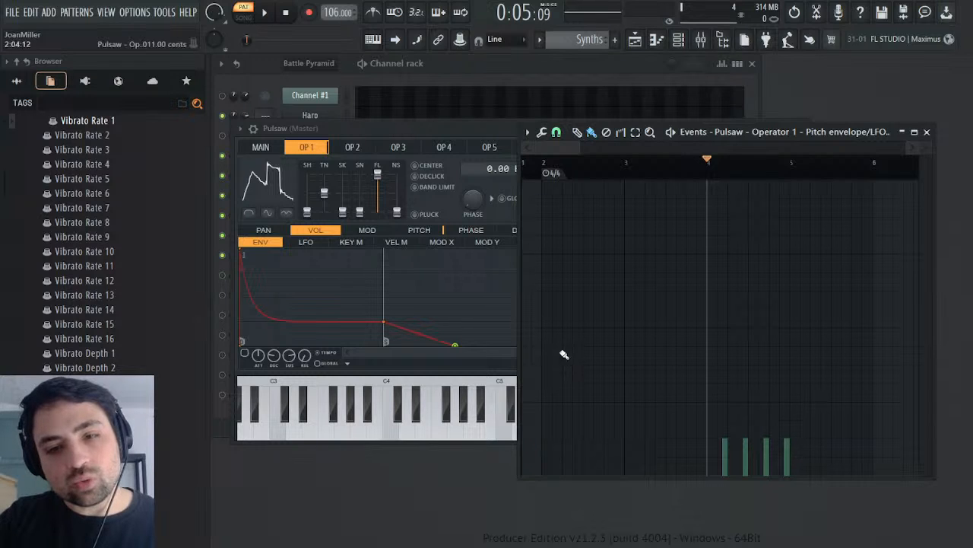
pyautogui.click(263, 12)
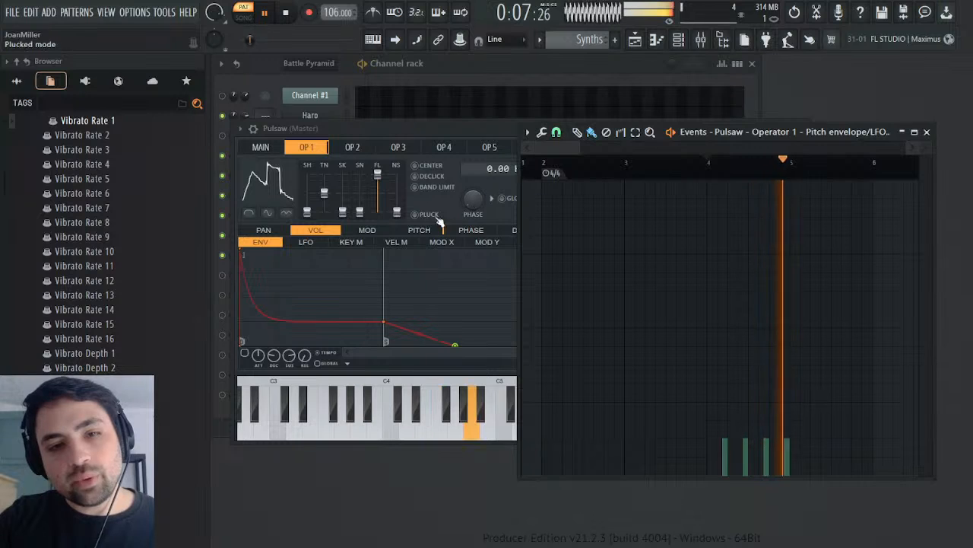
pyautogui.press('space')
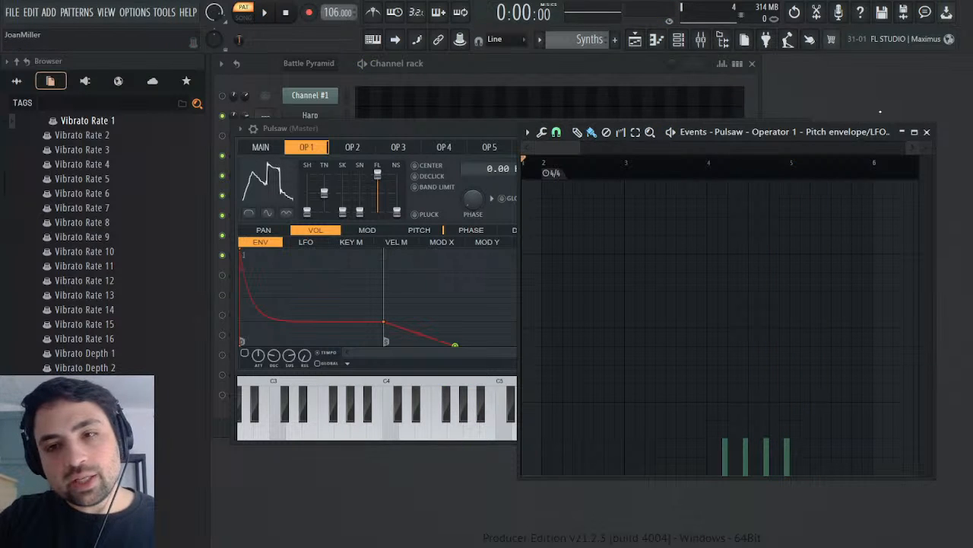
# Step: Close the Pulsaw windows and reopen Channel #3's Mod events in the Battle Pyramid pattern
pyautogui.click(927, 132)
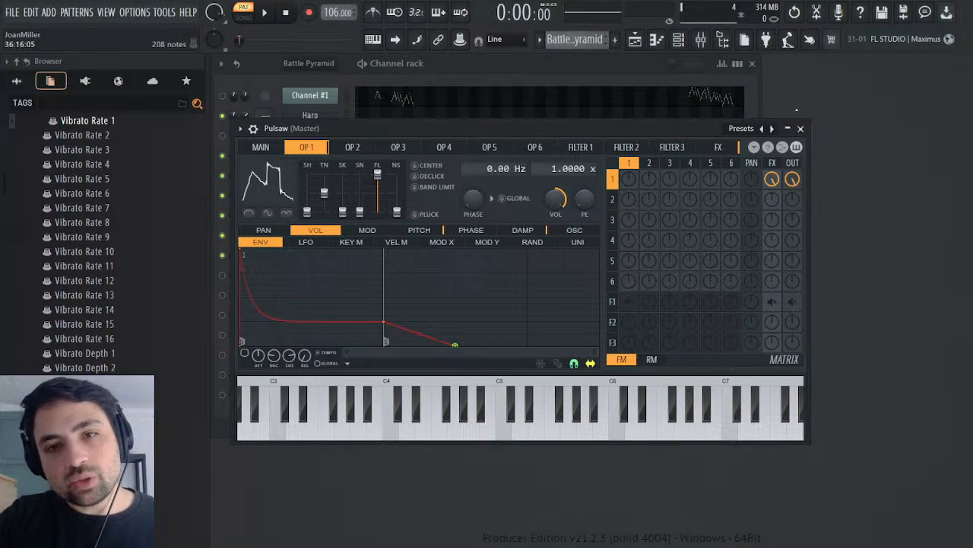
pyautogui.click(801, 129)
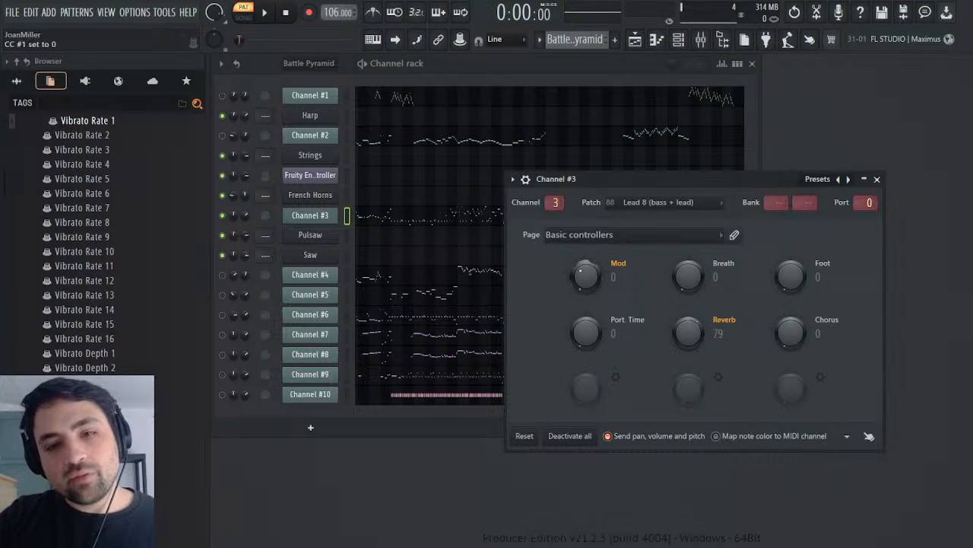
pyautogui.click(737, 175)
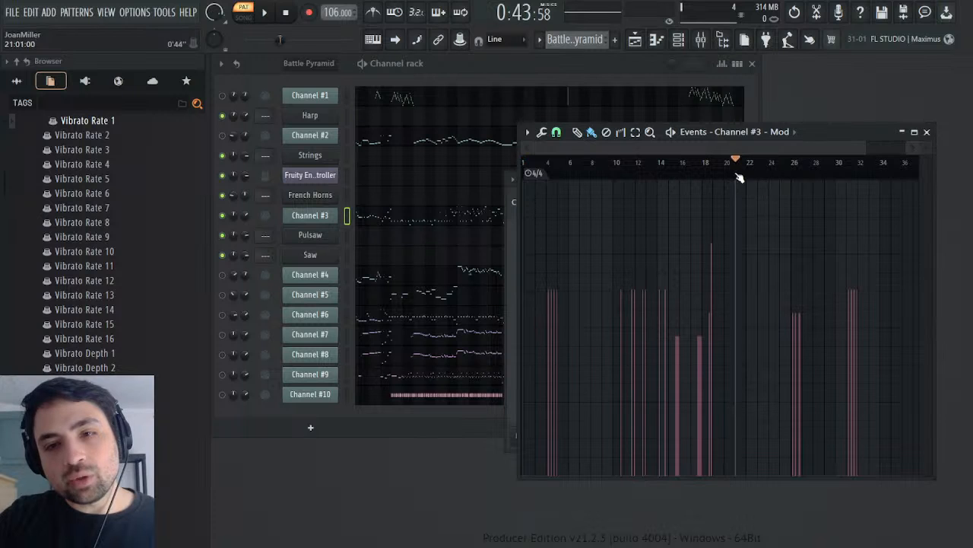
# Step: Close Channel #3's Mod events and settings, and examine its channel volume events before closing them
pyautogui.moveTo(827, 128); pyautogui.dragTo(446, 245)
pyautogui.click(657, 213)
pyautogui.click(877, 180)
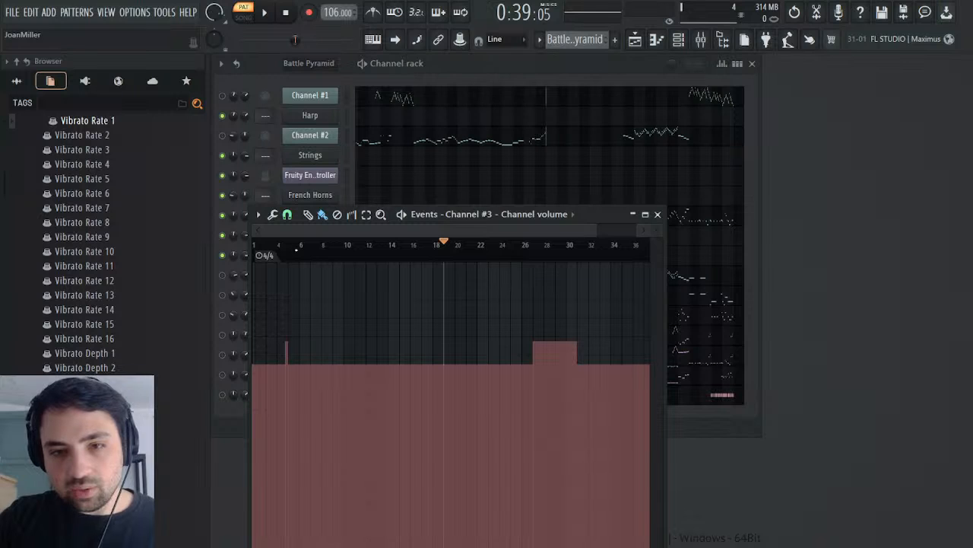
pyautogui.click(658, 213)
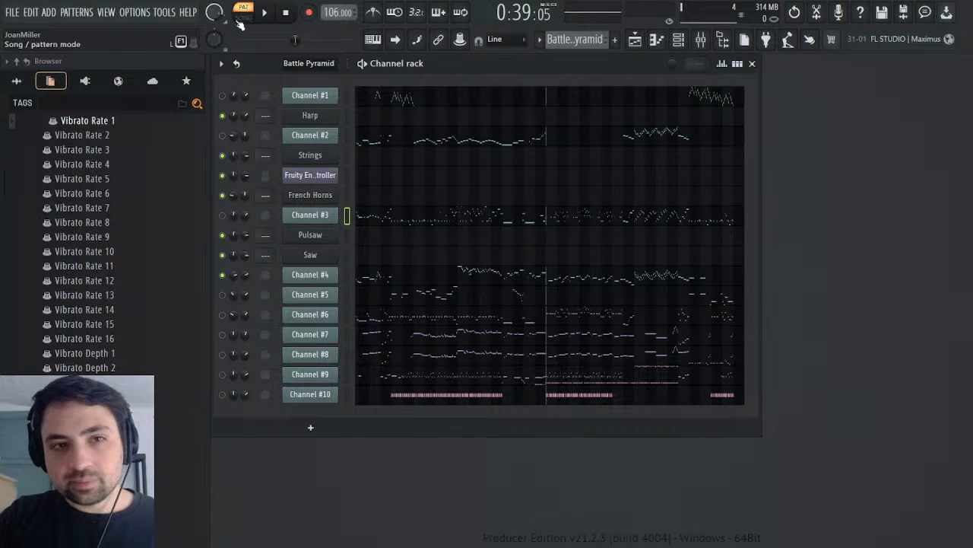
# Step: Mute Channel #3, unmute Channel #4, and play it while inspecting its piano roll notes, including from the start of bar 11
pyautogui.click(267, 13)
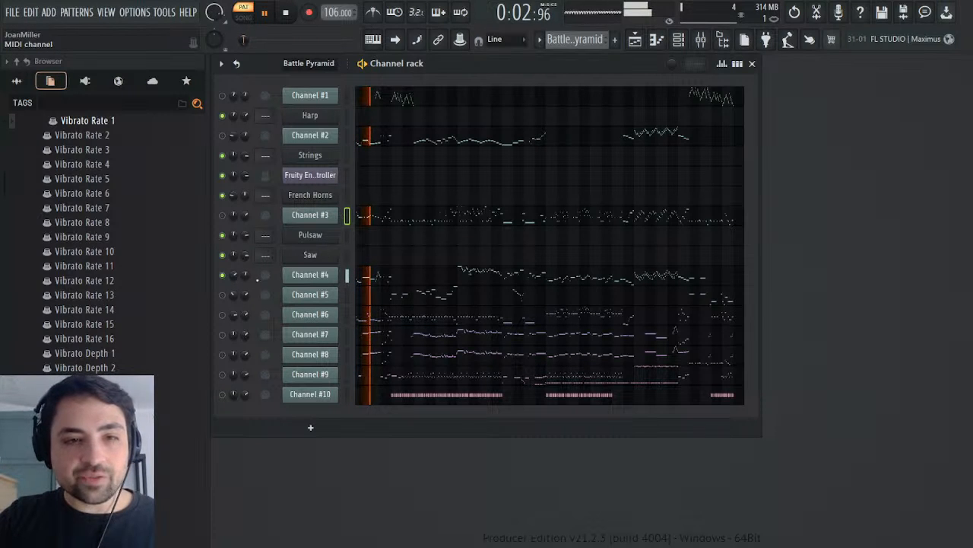
pyautogui.click(390, 279)
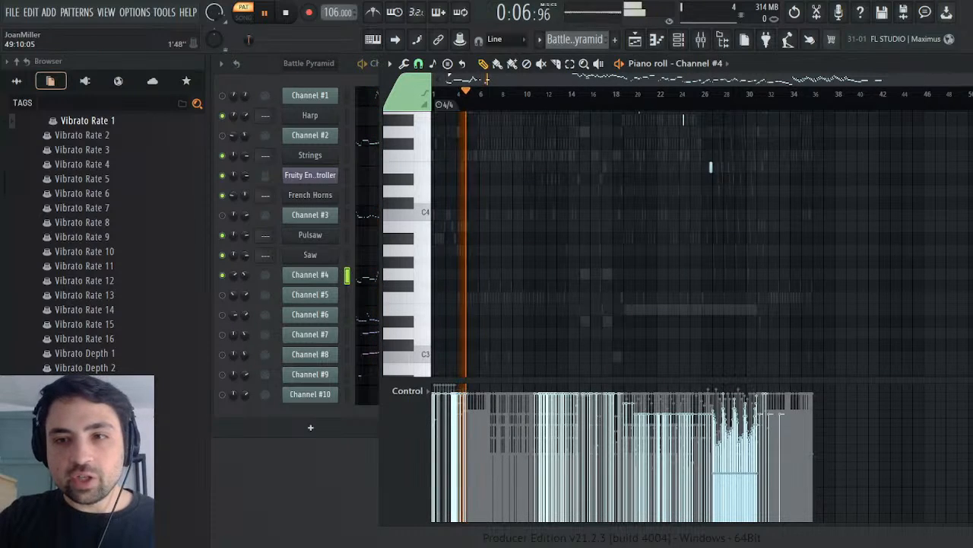
pyautogui.moveTo(966, 79); pyautogui.dragTo(632, 80)
pyautogui.scroll(4, 653, 268)
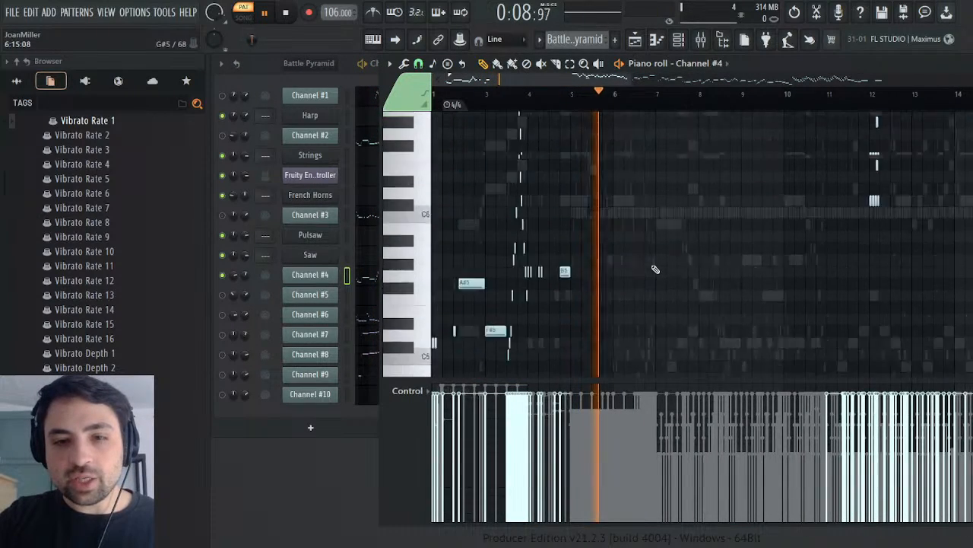
pyautogui.scroll(5, 654, 270)
pyautogui.scroll(-4, 662, 266)
pyautogui.scroll(3, 791, 118)
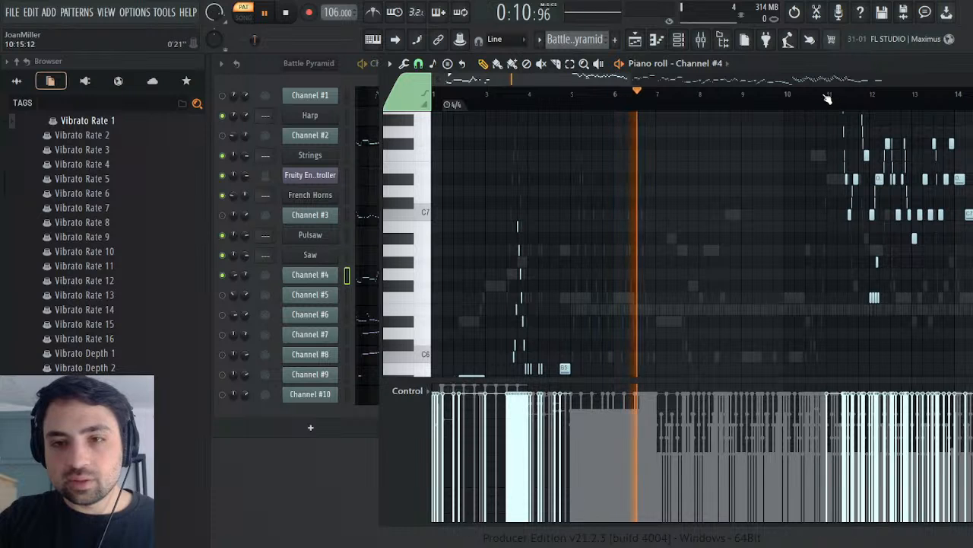
pyautogui.click(827, 96)
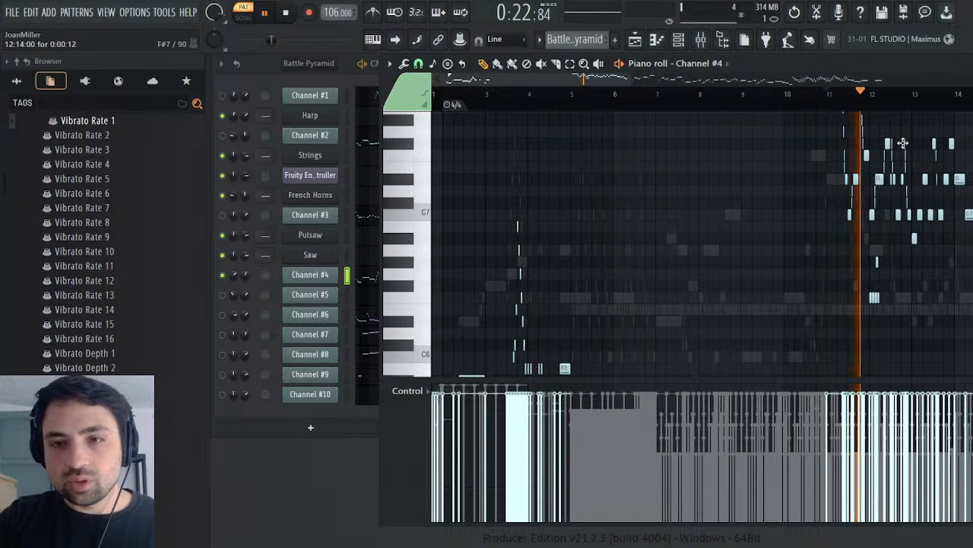
pyautogui.press('F7')
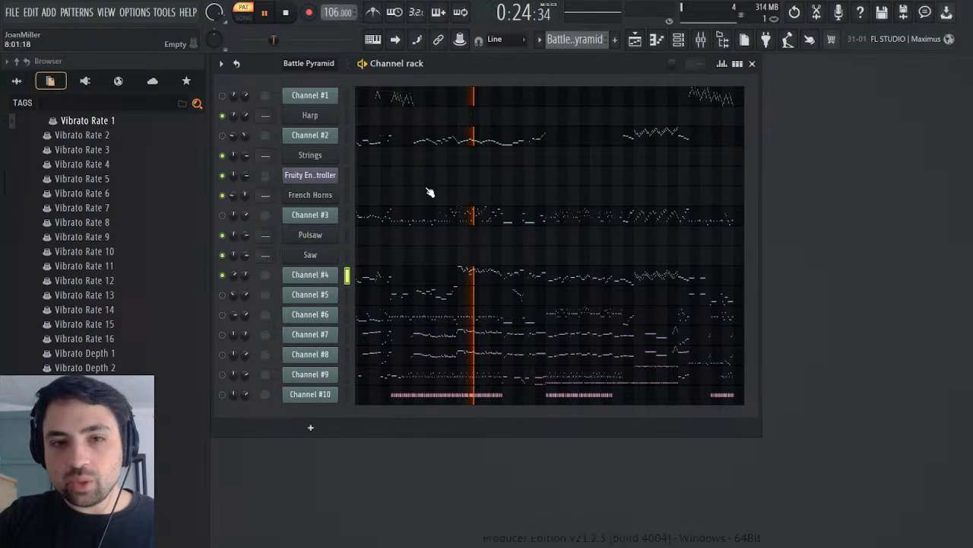
# Step: Examine Channel #4's General MIDI patch events from its settings and return playback to around bar 11
pyautogui.click(323, 274)
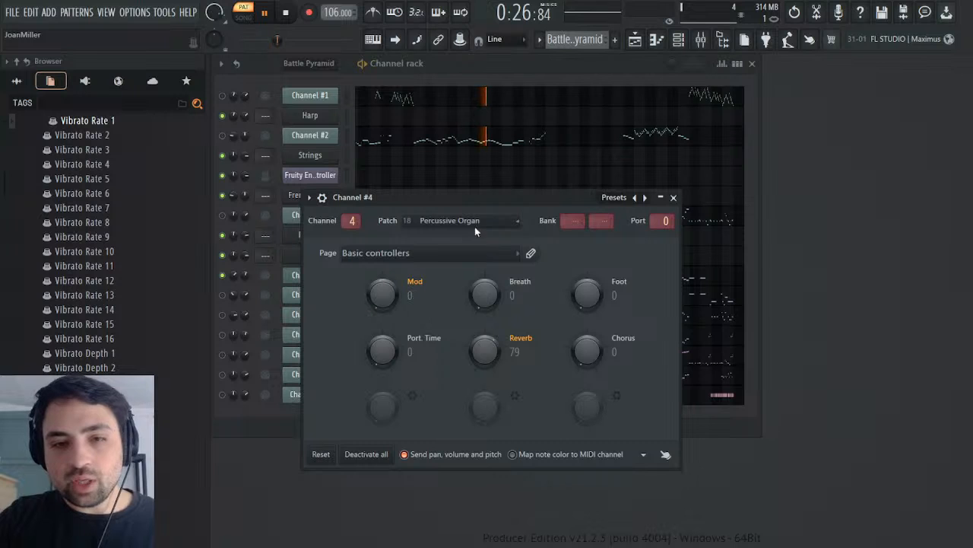
pyautogui.click(529, 256)
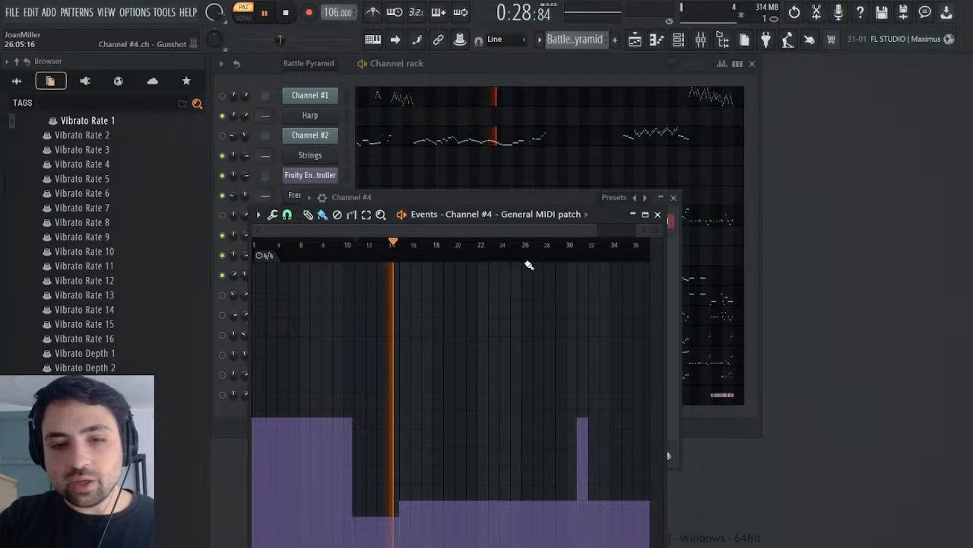
pyautogui.click(658, 214)
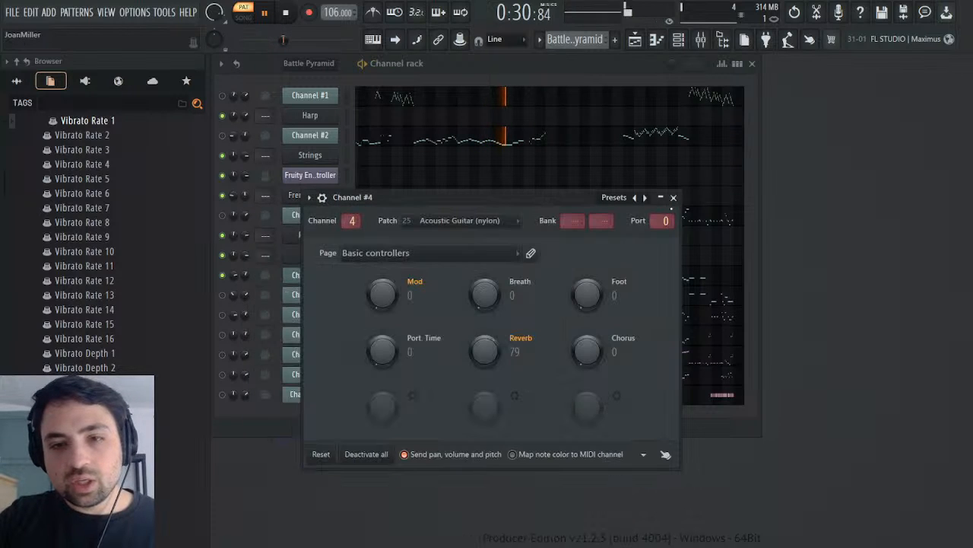
pyautogui.moveTo(285, 40); pyautogui.dragTo(273, 42)
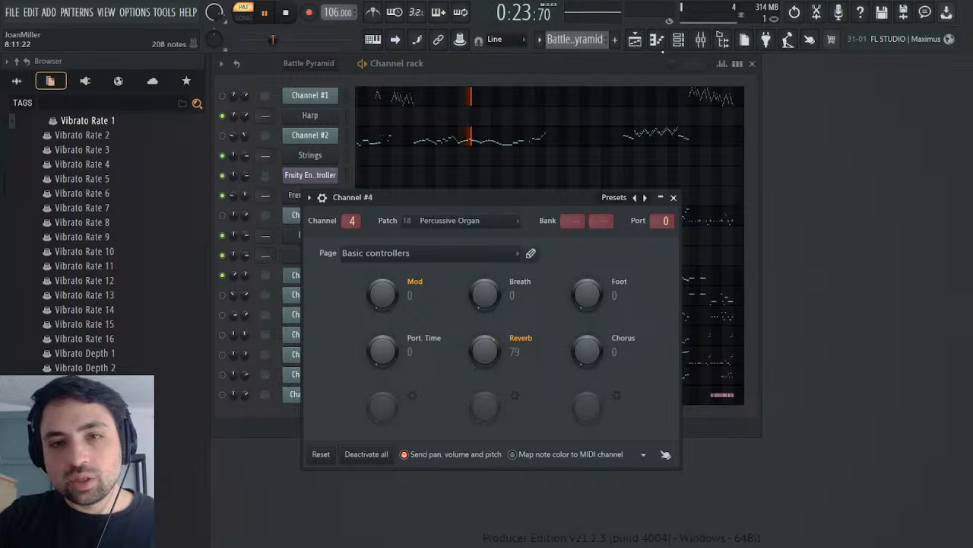
# Step: Play the playlist arrangement in song mode from the start of bar 5 and briefly view the mixer
pyautogui.click(635, 38)
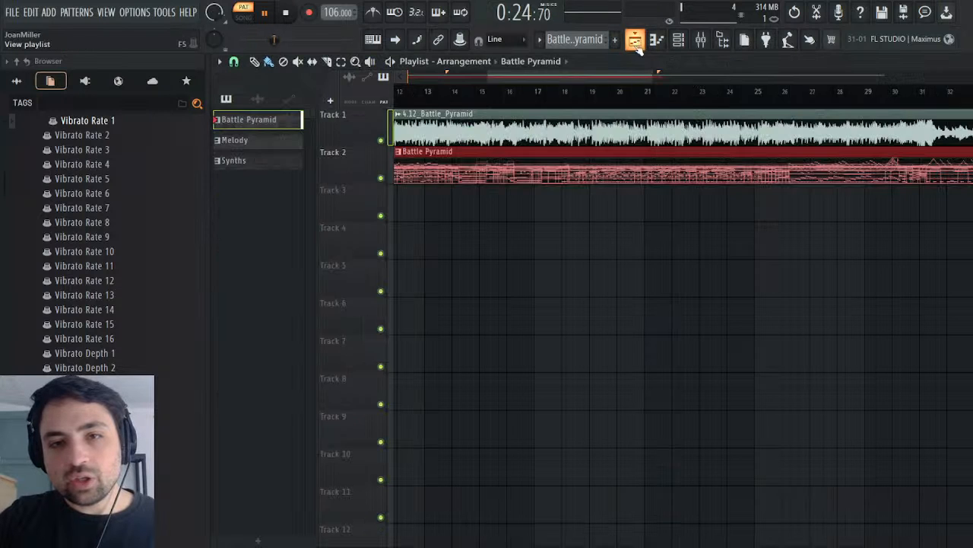
pyautogui.moveTo(518, 77); pyautogui.dragTo(431, 95)
pyautogui.click(505, 92)
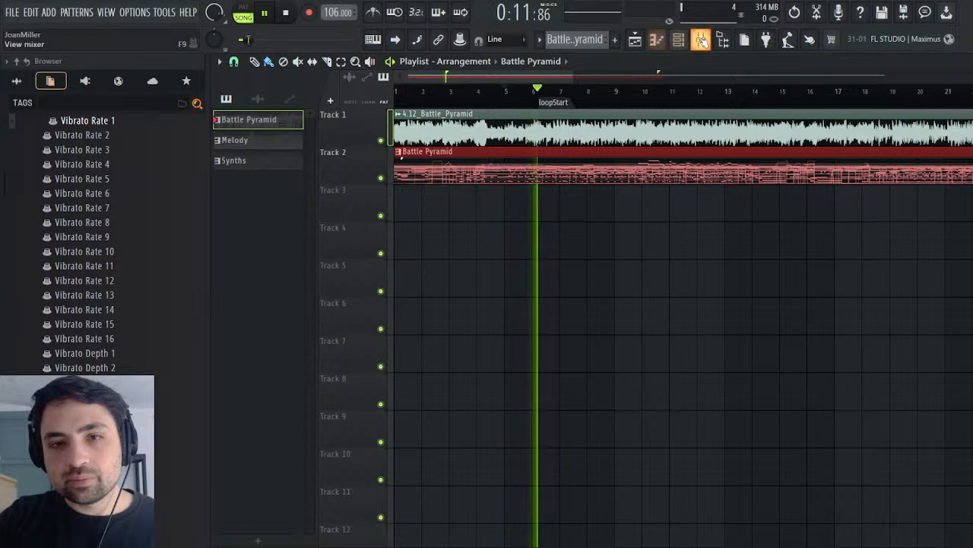
pyautogui.click(702, 40)
pyautogui.click(701, 39)
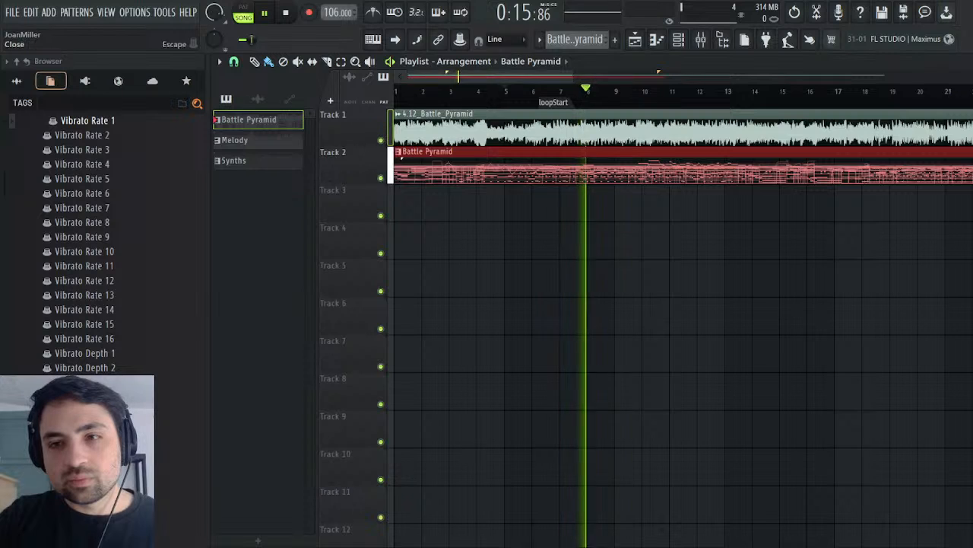
# Step: Close the playlist and Channel #4's settings, and pause playback
pyautogui.press('Escape')
pyautogui.click(675, 198)
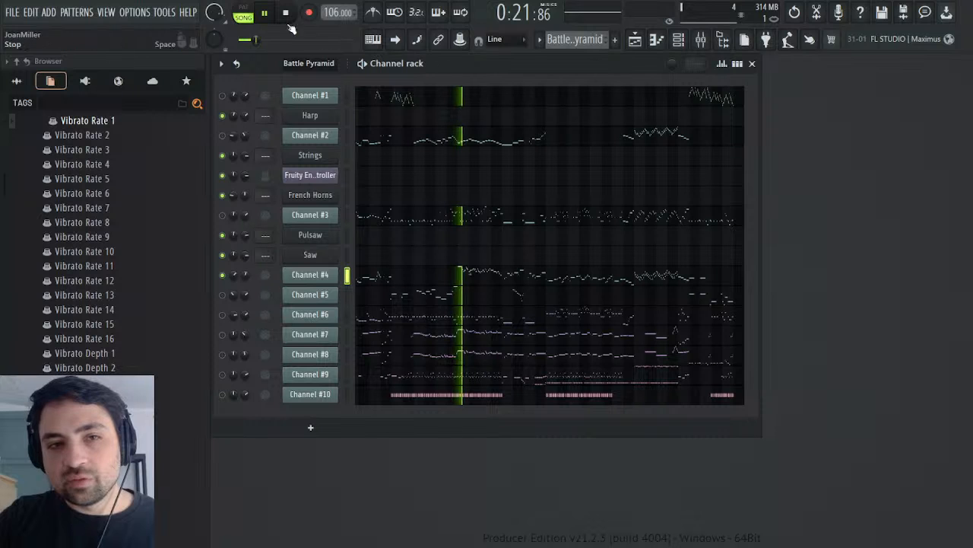
pyautogui.click(264, 13)
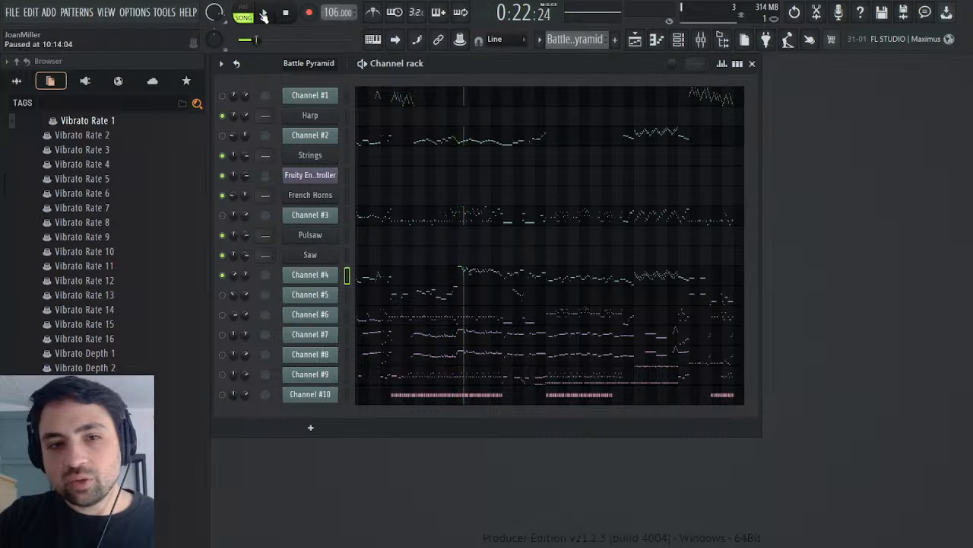
# Step: Solo Track 1 in the playlist and play the 4.12_Battle_Pyramid audio clip while viewing its channel settings
pyautogui.click(636, 42)
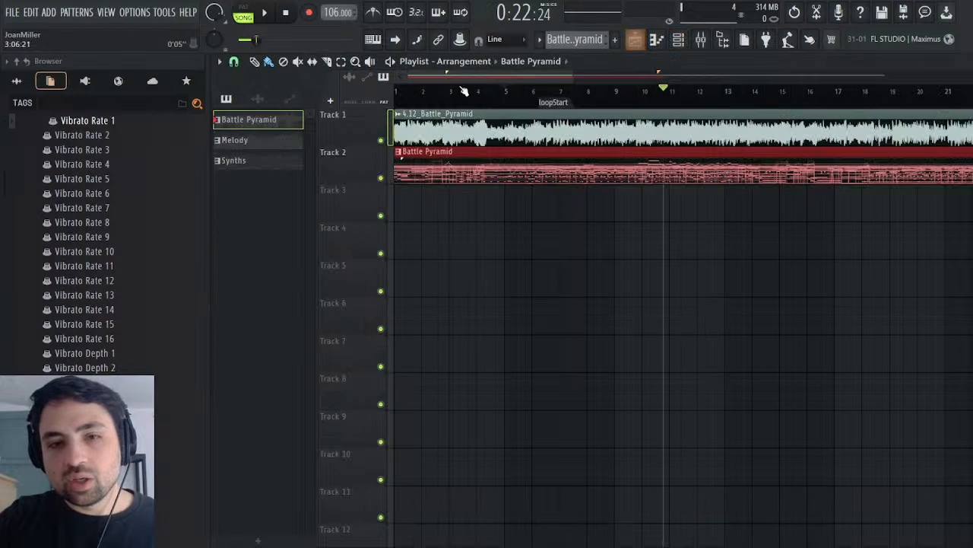
pyautogui.rightClick(382, 139)
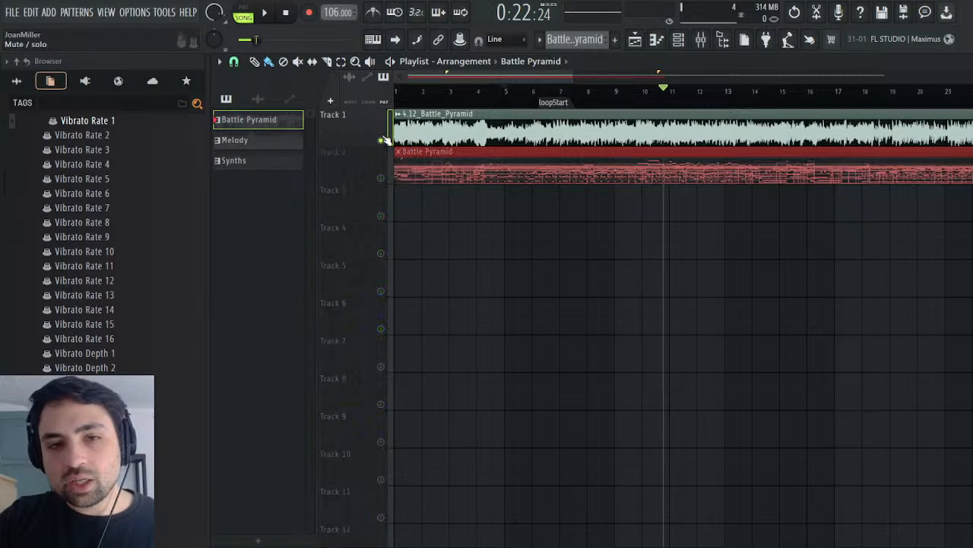
pyautogui.click(472, 131)
pyautogui.doubleClick(472, 131)
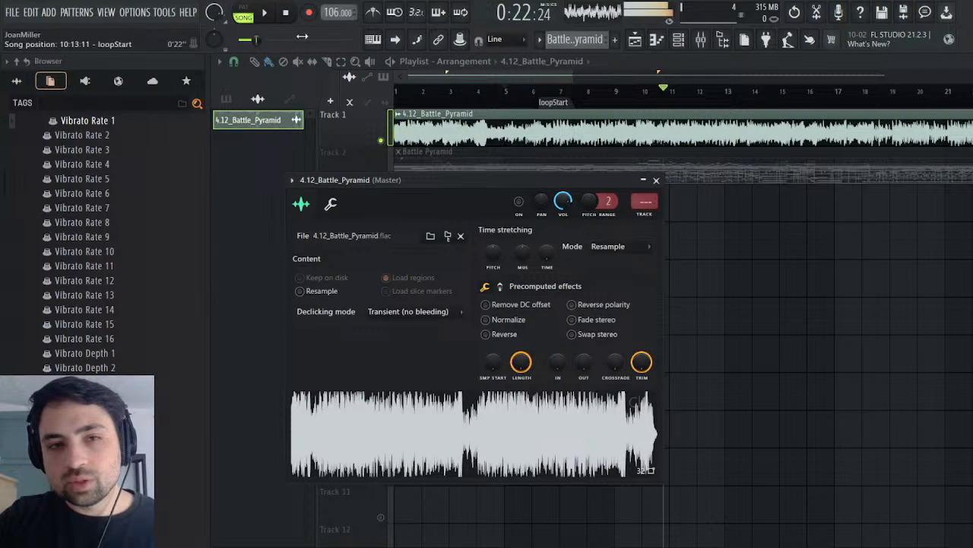
pyautogui.press('space')
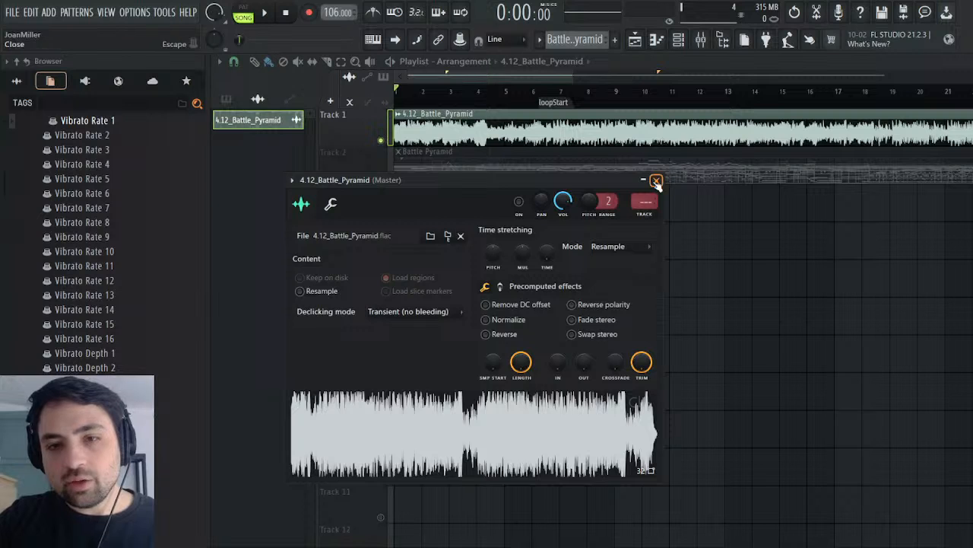
pyautogui.click(657, 181)
# Step: Solo Track 2, play the Battle Pyramid pattern from bar 5 and around bar 11 with all channels listed, and select Channel #4
pyautogui.rightClick(381, 177)
pyautogui.click(521, 92)
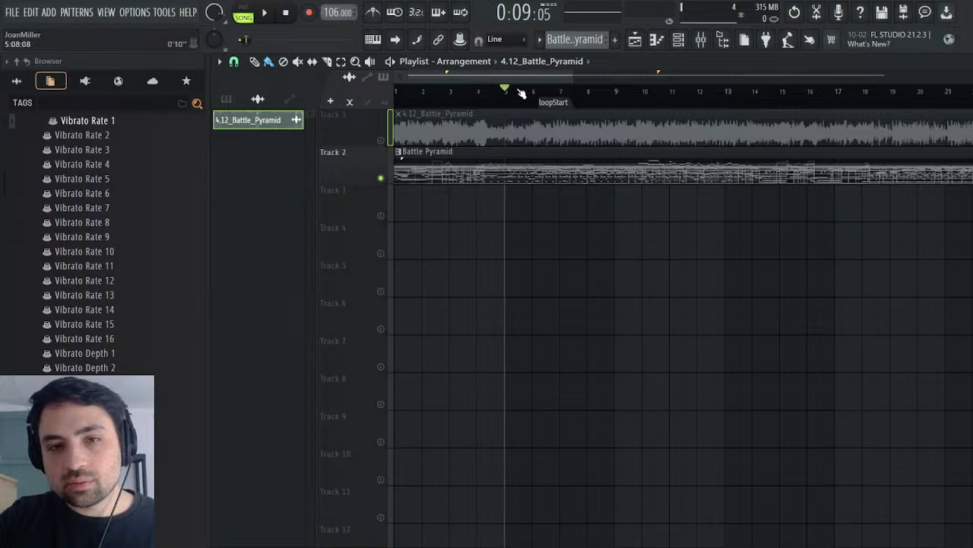
pyautogui.click(271, 13)
pyautogui.click(964, 62)
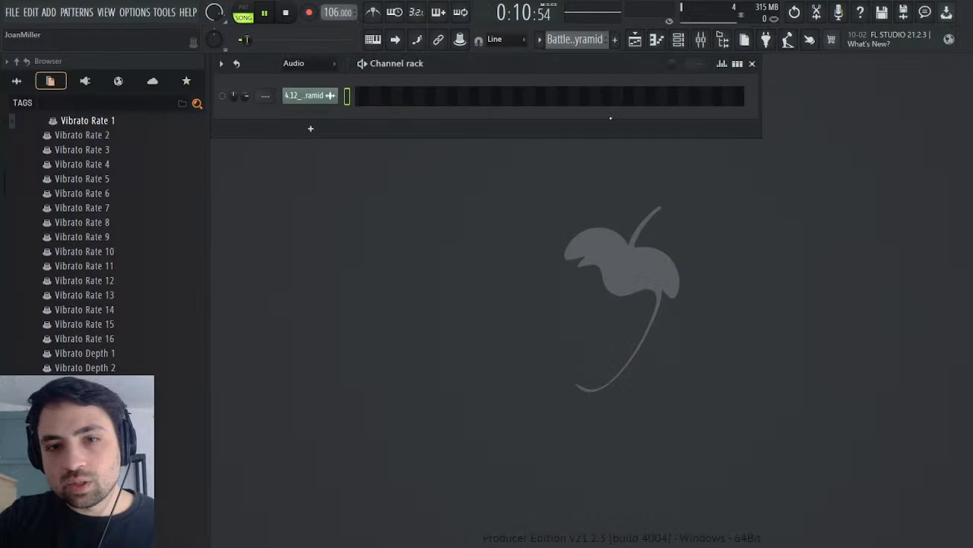
pyautogui.click(311, 80)
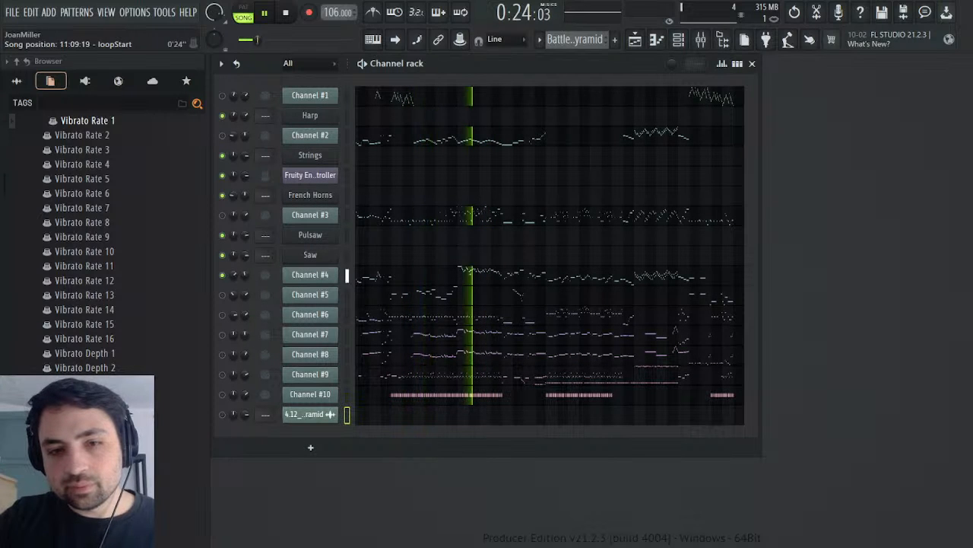
pyautogui.scroll(3, 261, 47)
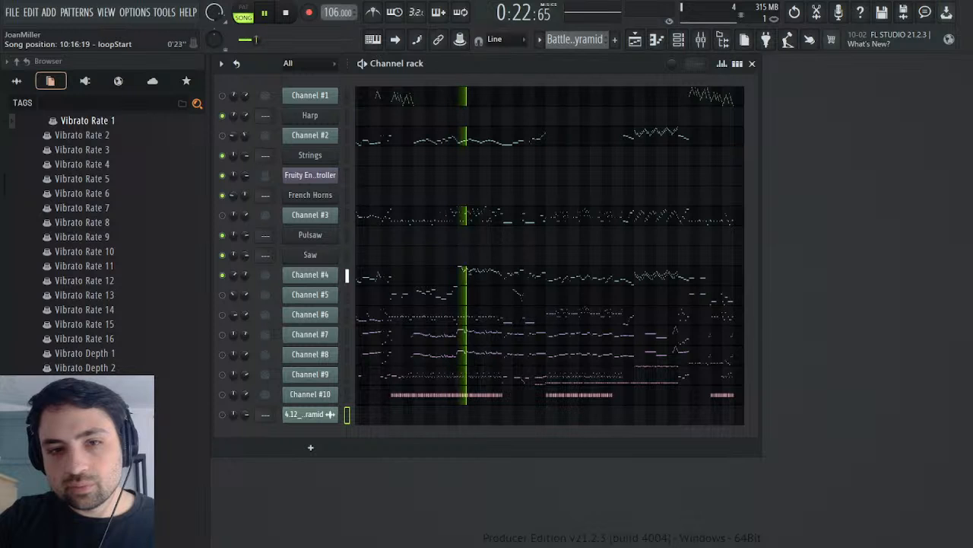
pyautogui.hotkey('ctrl', 'space')
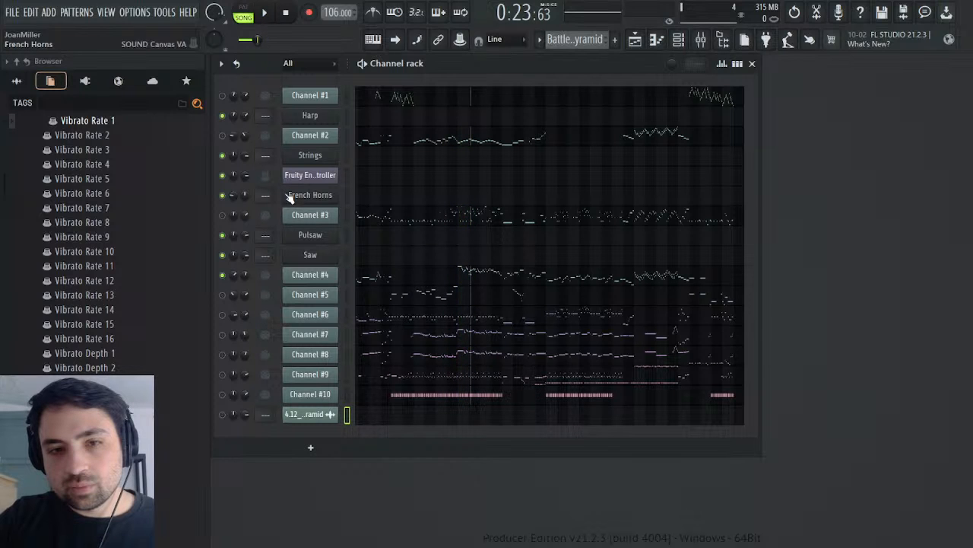
pyautogui.click(324, 277)
# Step: Solo Track 1 and play the 4.12_Battle_Pyramid clip from around bars 10 and 11, checking its channel settings
pyautogui.click(636, 40)
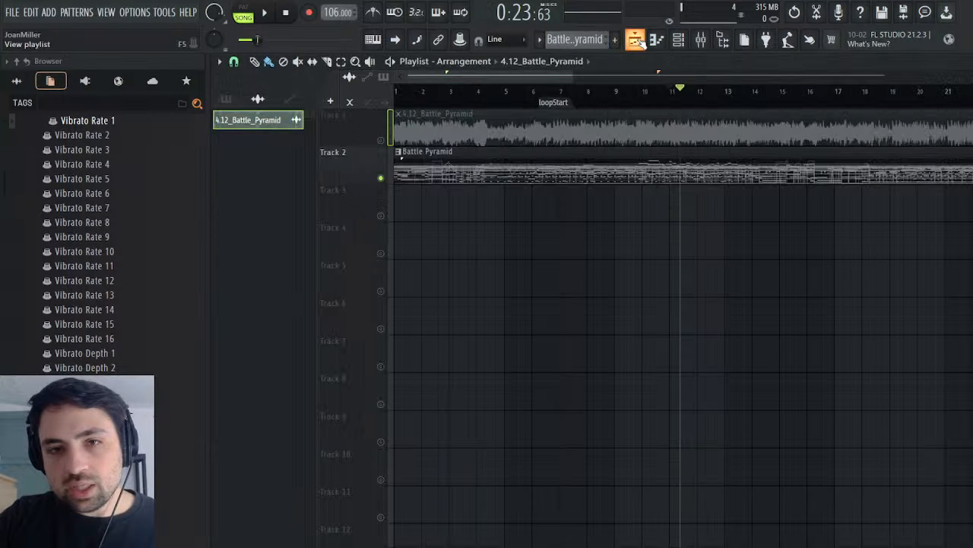
pyautogui.click(677, 95)
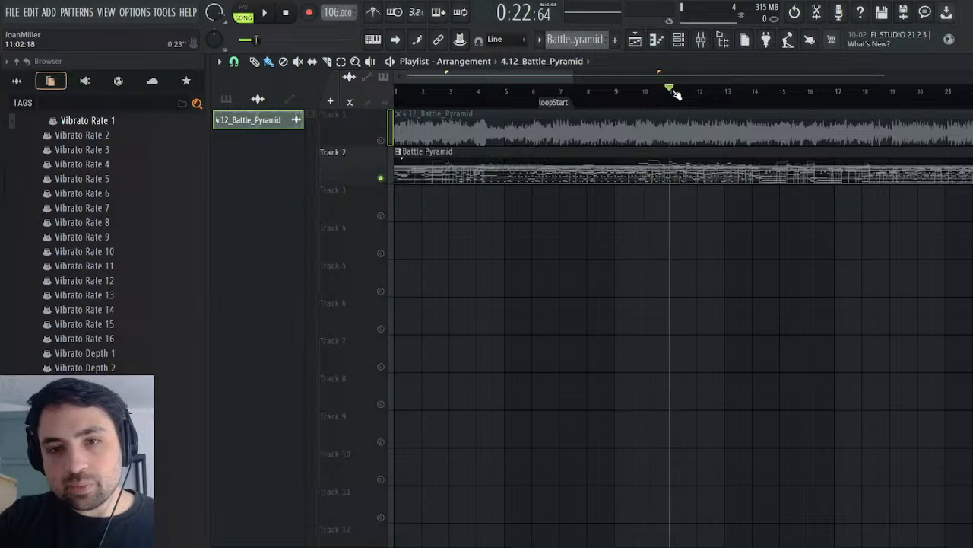
pyautogui.rightClick(381, 140)
pyautogui.click(264, 14)
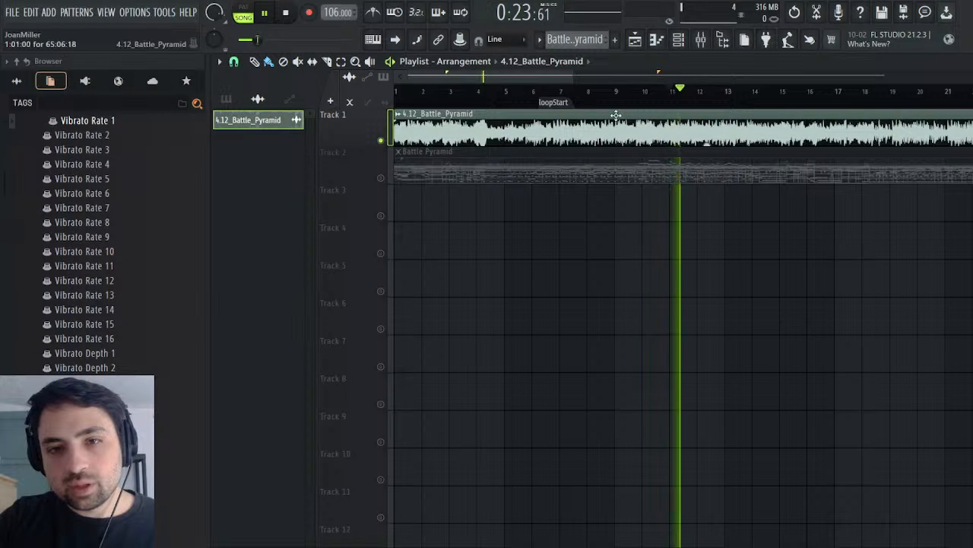
pyautogui.click(644, 99)
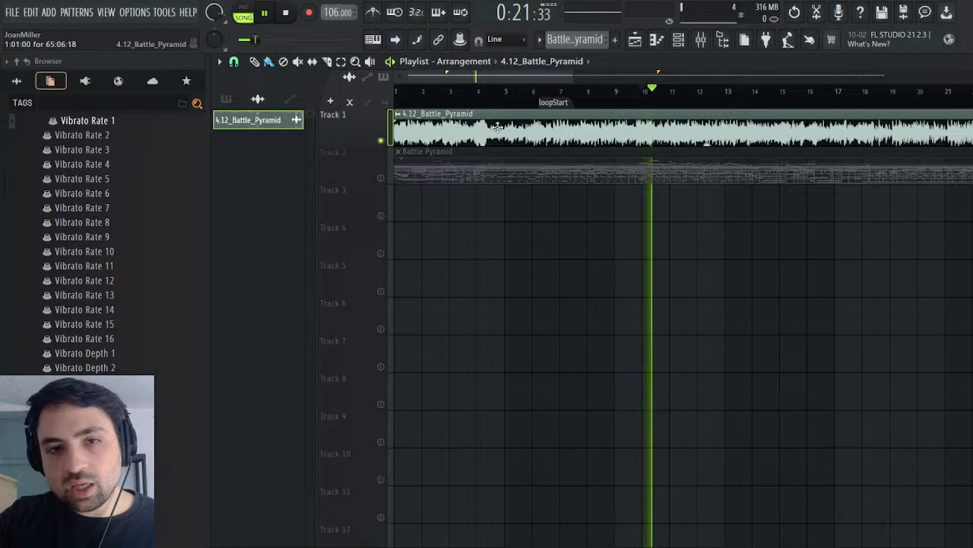
pyautogui.doubleClick(706, 141)
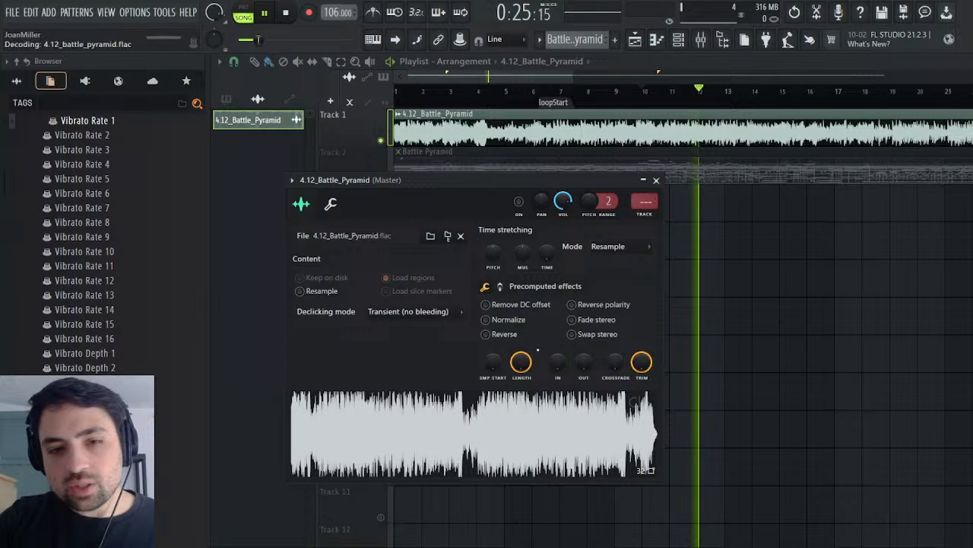
pyautogui.click(656, 181)
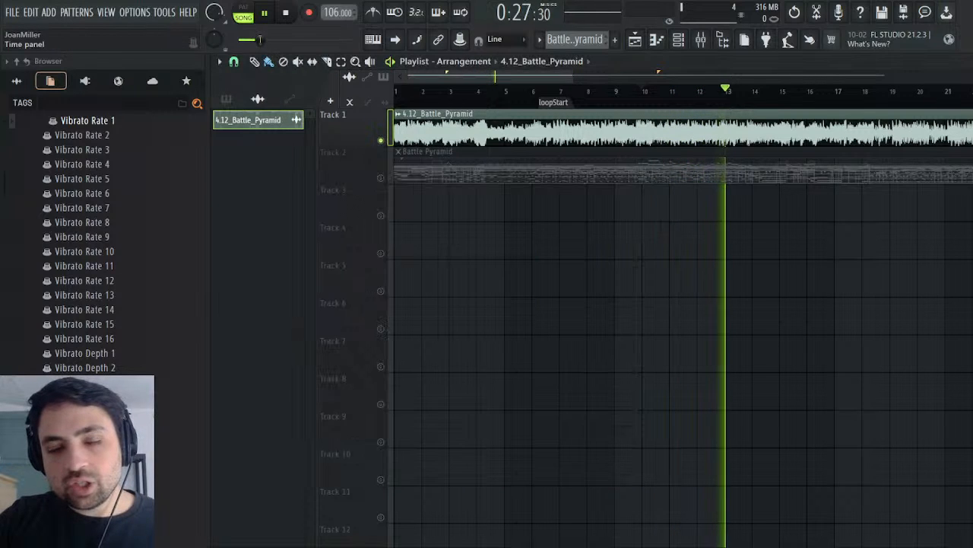
pyautogui.press('space')
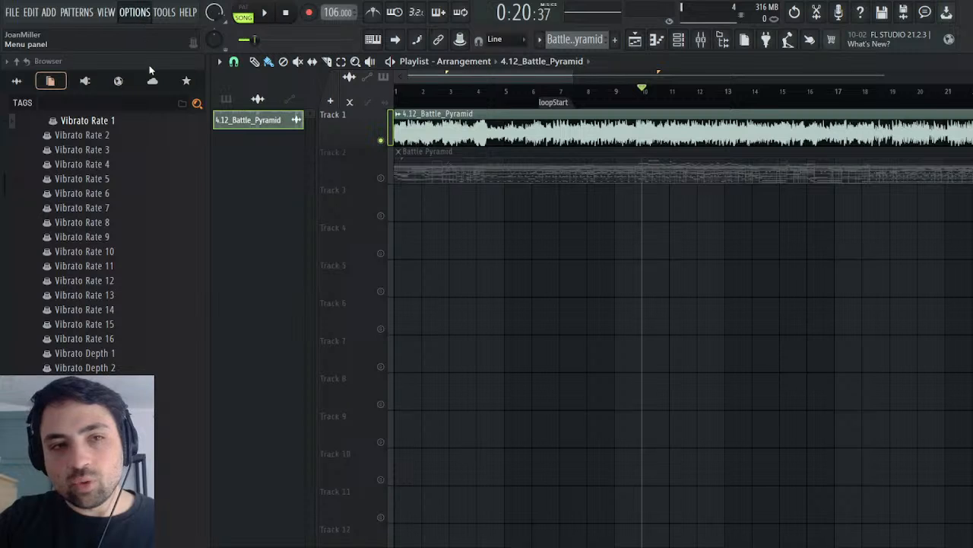
# Step: Inspect the mixer's Master track and the 4.12_Battle_Pyramid clip's channel settings
pyautogui.click(701, 39)
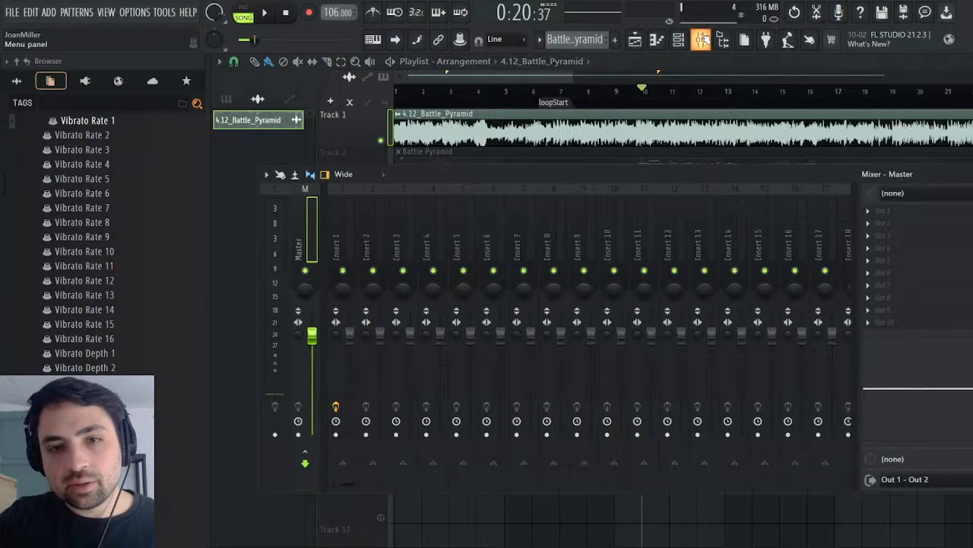
pyautogui.click(701, 39)
pyautogui.click(701, 39)
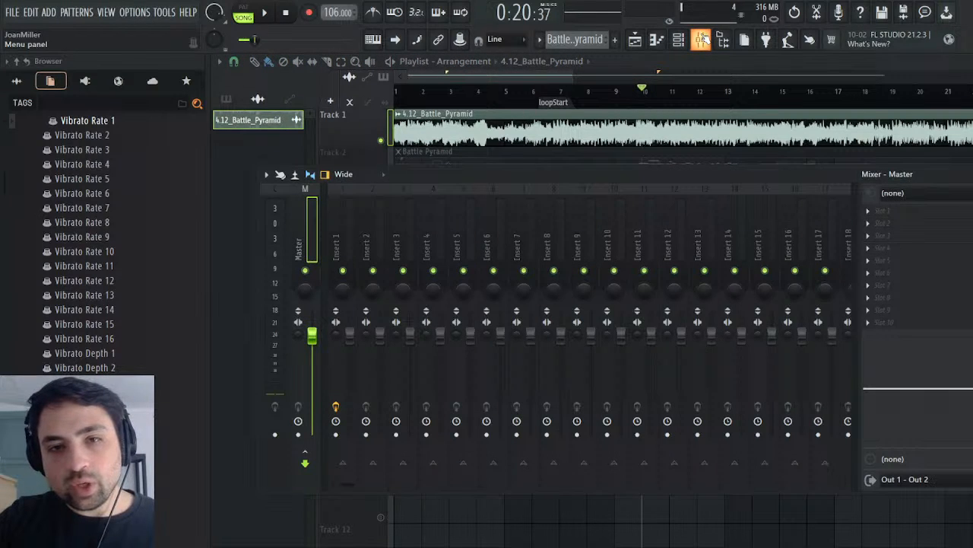
pyautogui.click(703, 39)
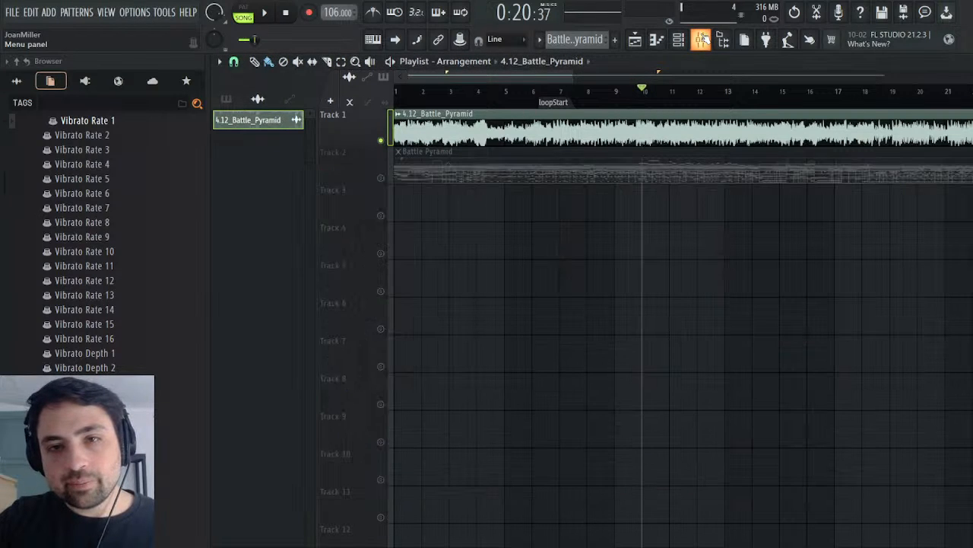
pyautogui.doubleClick(662, 128)
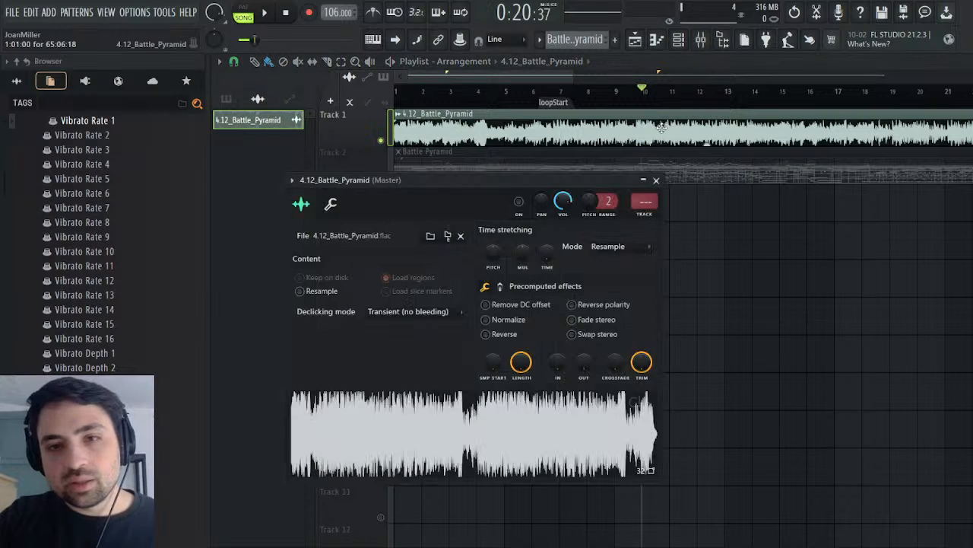
pyautogui.click(656, 181)
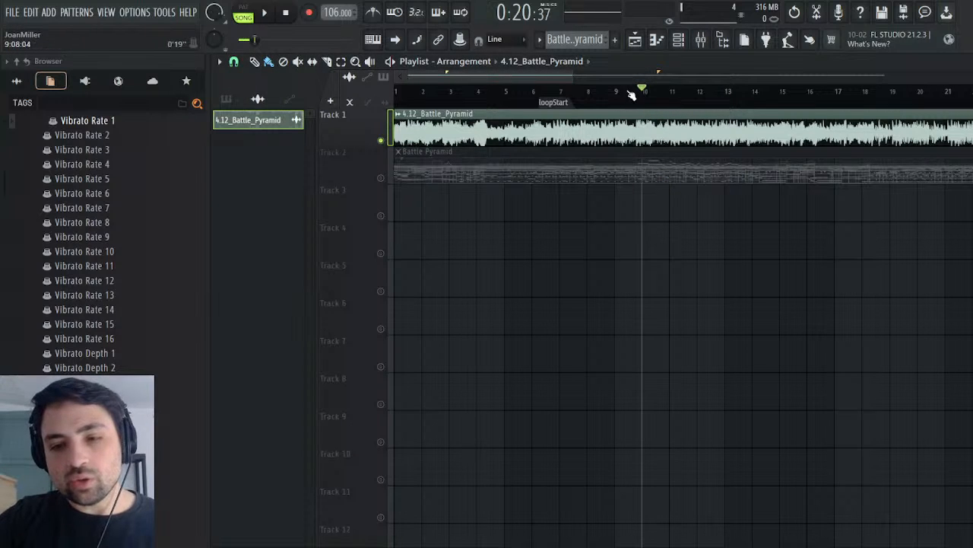
# Step: Move the playhead to the start of bar 9 and test-play the audio clip from there
pyautogui.moveTo(639, 89); pyautogui.dragTo(631, 89)
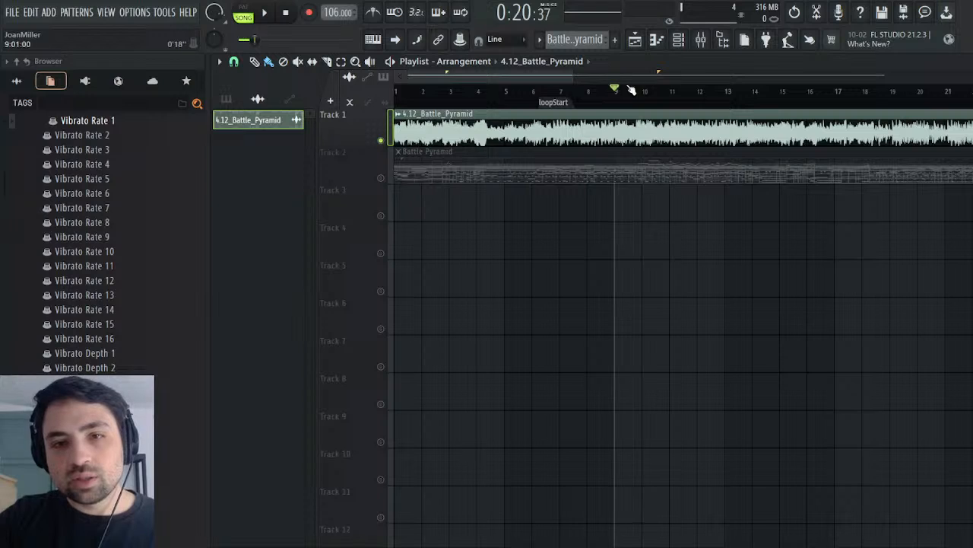
pyautogui.click(272, 9)
pyautogui.press('space')
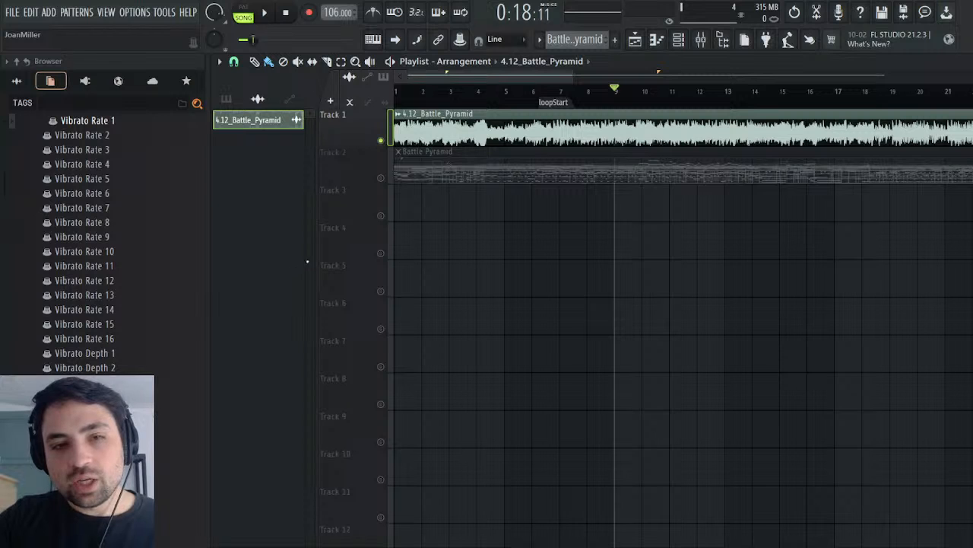
# Step: Remove the 4.12_Battle_Pyramid audio clip from the project and browse to the Emerald Exclusives folder
pyautogui.hotkey('ctrl', 'z')
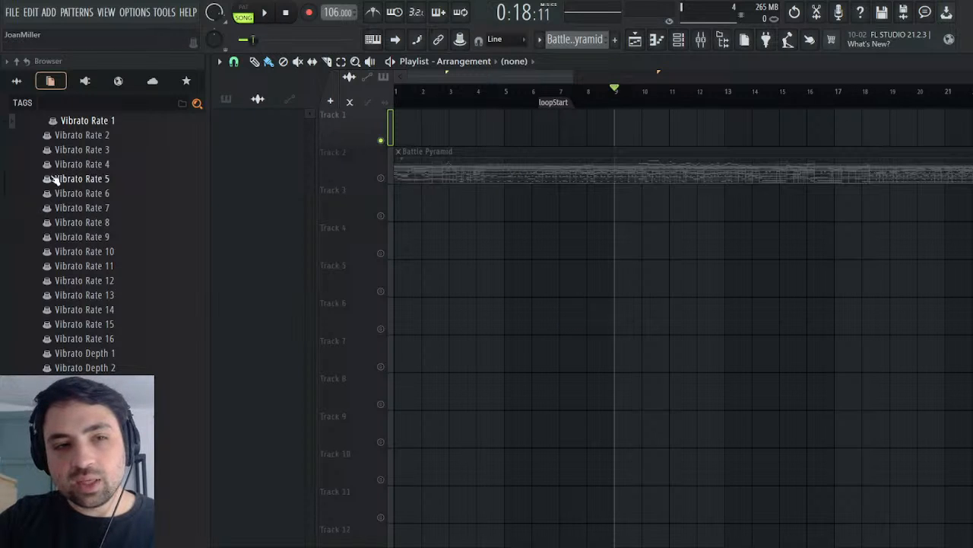
pyautogui.click(16, 79)
pyautogui.scroll(8, 83, 282)
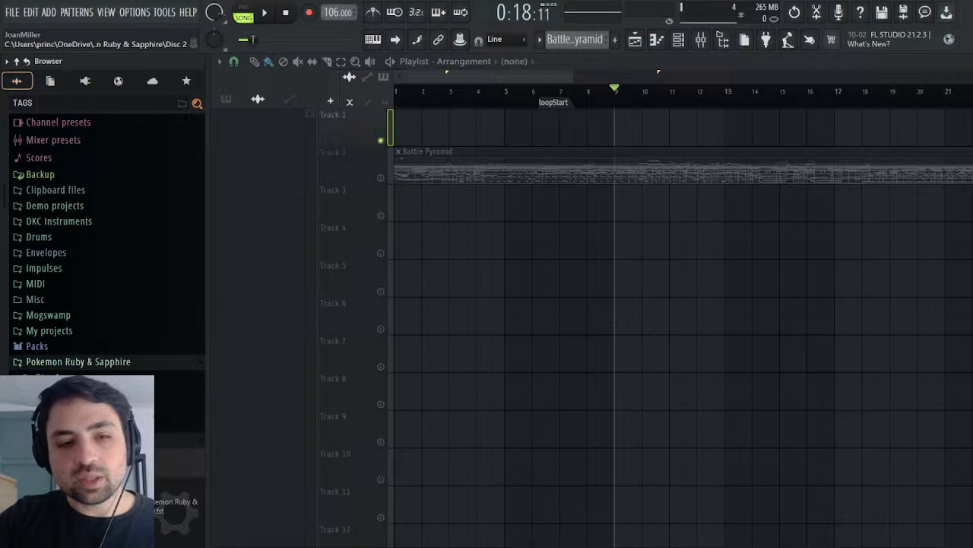
pyautogui.click(47, 378)
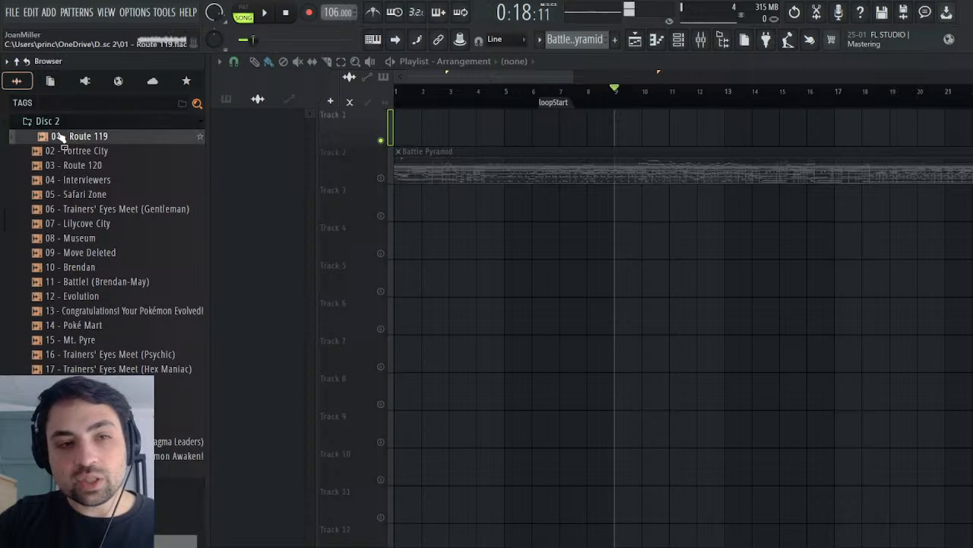
pyautogui.click(66, 126)
pyautogui.click(79, 136)
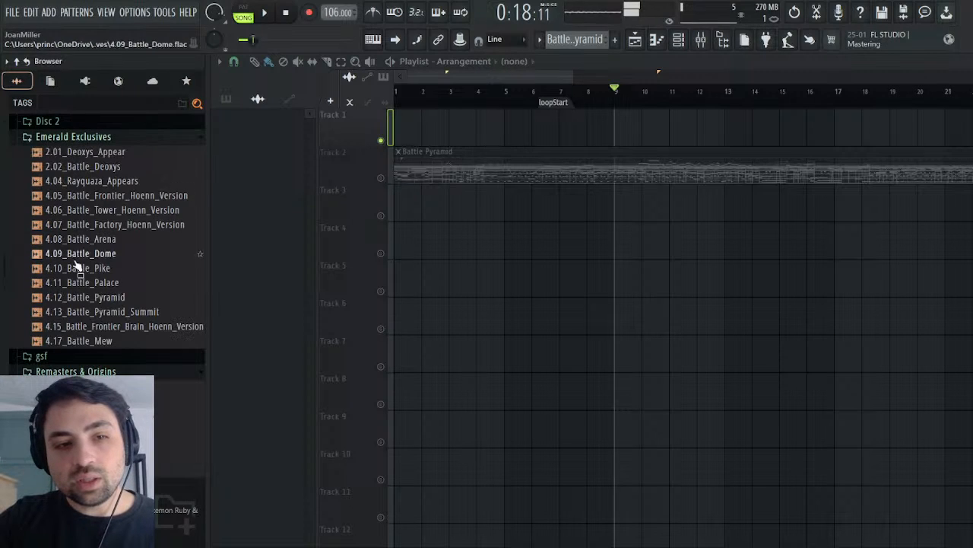
# Step: Place the 4.12_Battle_Pyramid sample on Track 1 at bar 1 and raise its trim to cut the silence at the start
pyautogui.moveTo(107, 297); pyautogui.dragTo(449, 147)
pyautogui.doubleClick(448, 147)
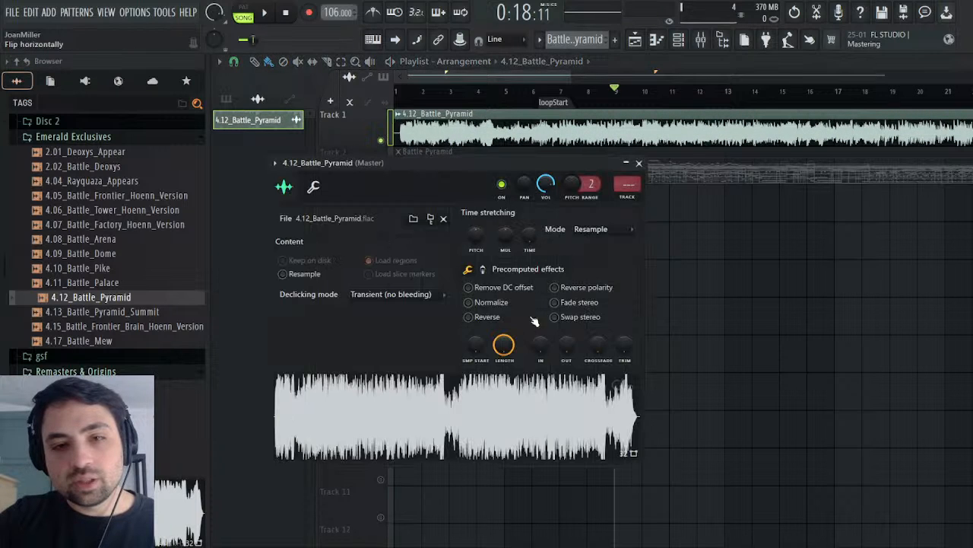
pyautogui.moveTo(624, 344); pyautogui.dragTo(609, 230)
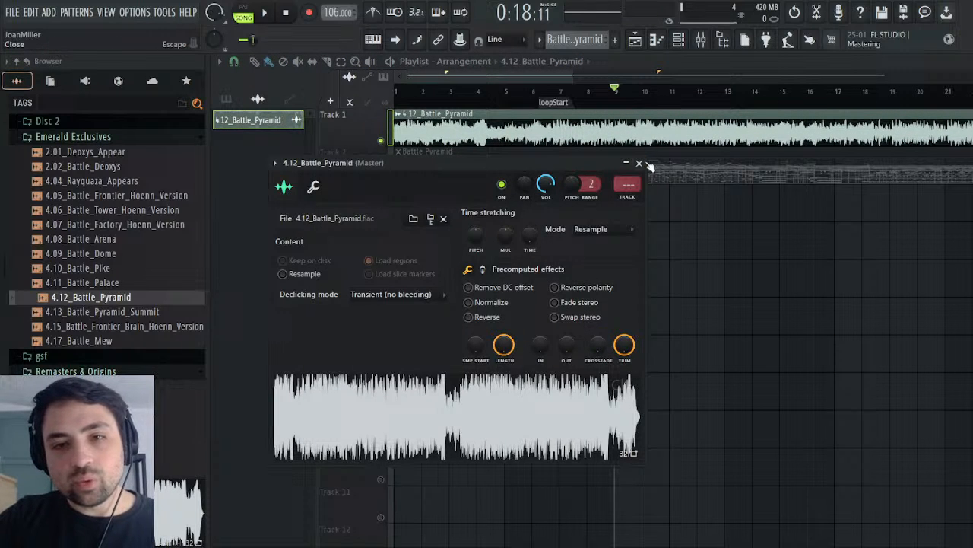
pyautogui.click(644, 163)
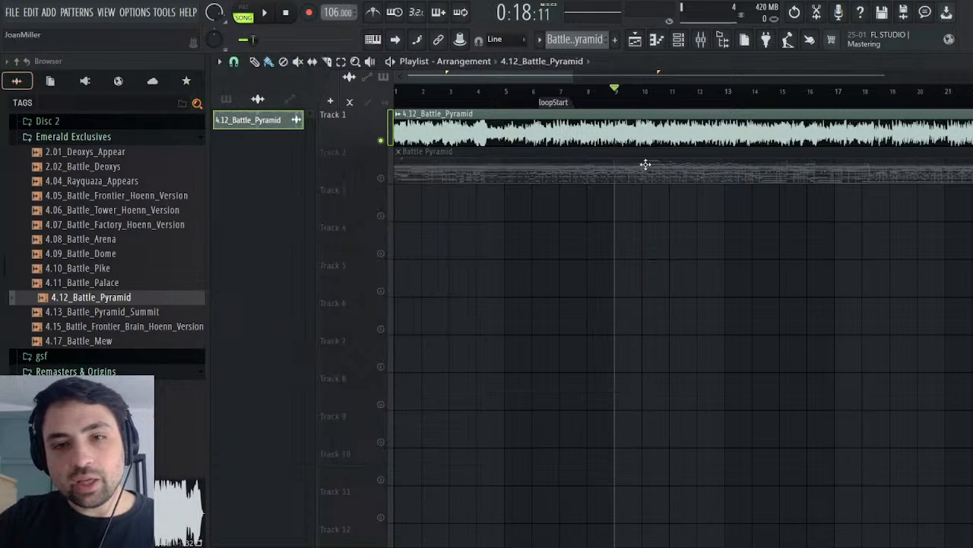
# Step: Play the newly placed audio clip from around bars 8, 9 and 10
pyautogui.click(264, 14)
pyautogui.click(289, 13)
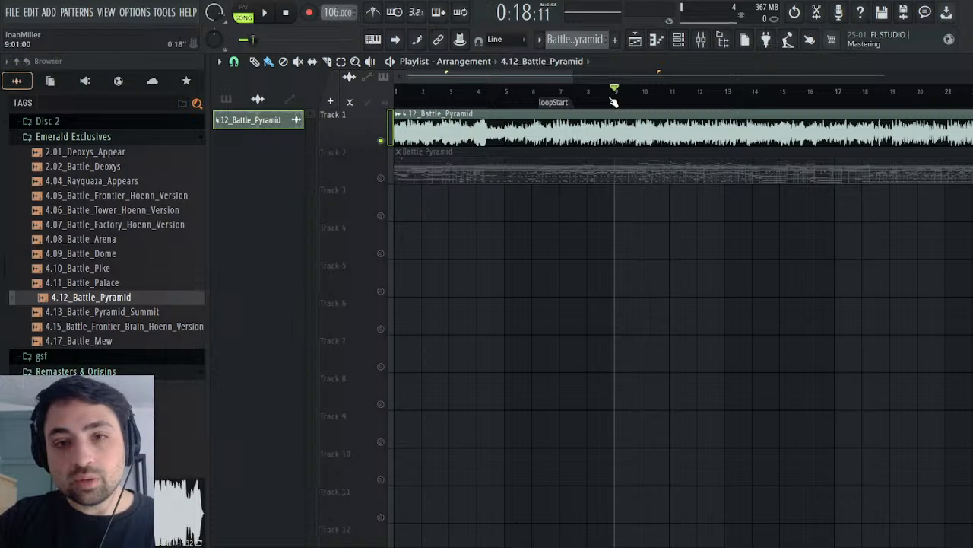
pyautogui.moveTo(614, 102); pyautogui.dragTo(603, 104)
pyautogui.click(265, 14)
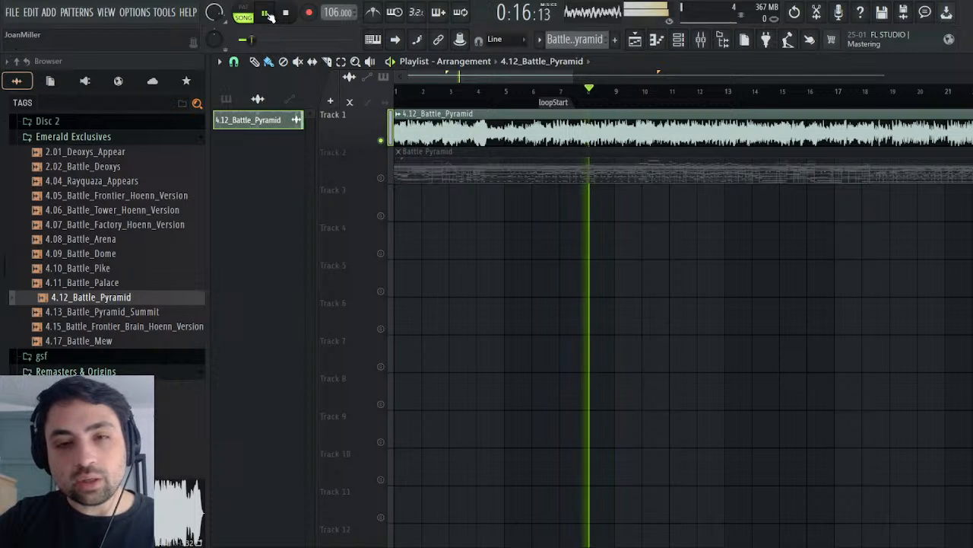
pyautogui.click(641, 102)
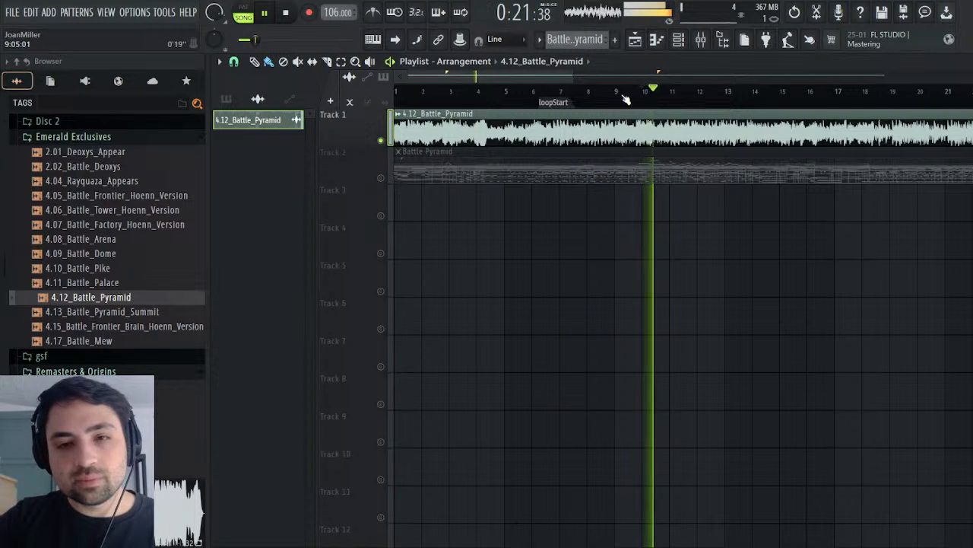
pyautogui.click(598, 101)
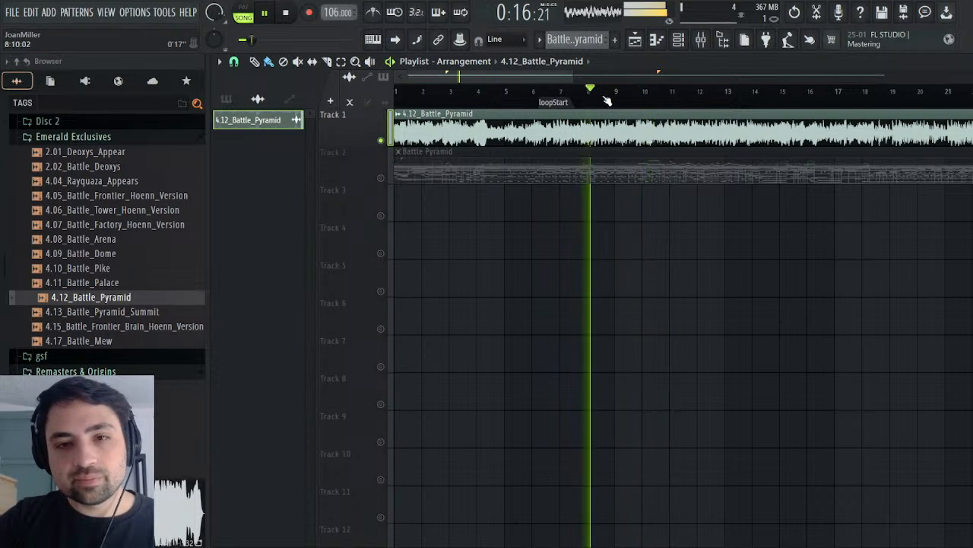
# Step: Set the 4.12_Battle_Pyramid audio clip's channel volume to 53% and replay it from around bar 9
pyautogui.doubleClick(430, 131)
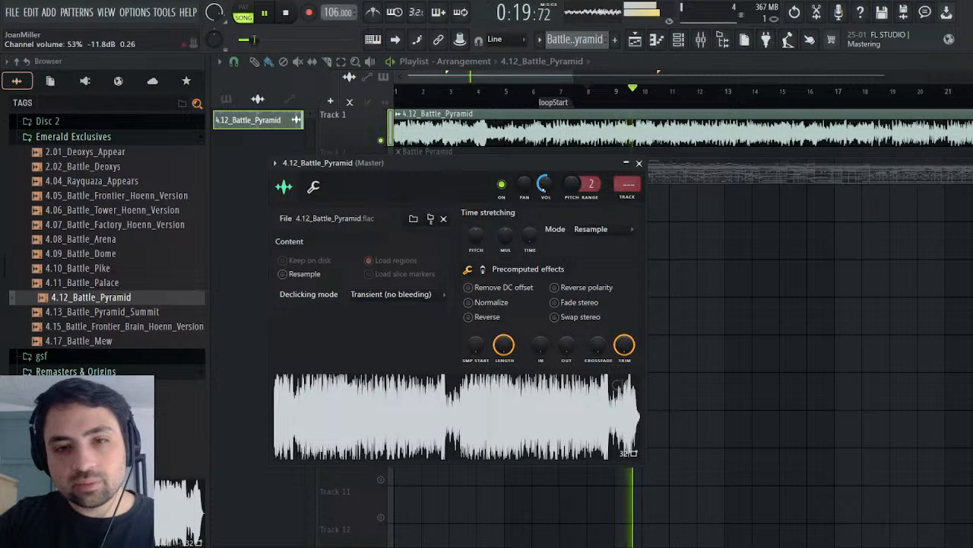
pyautogui.click(639, 162)
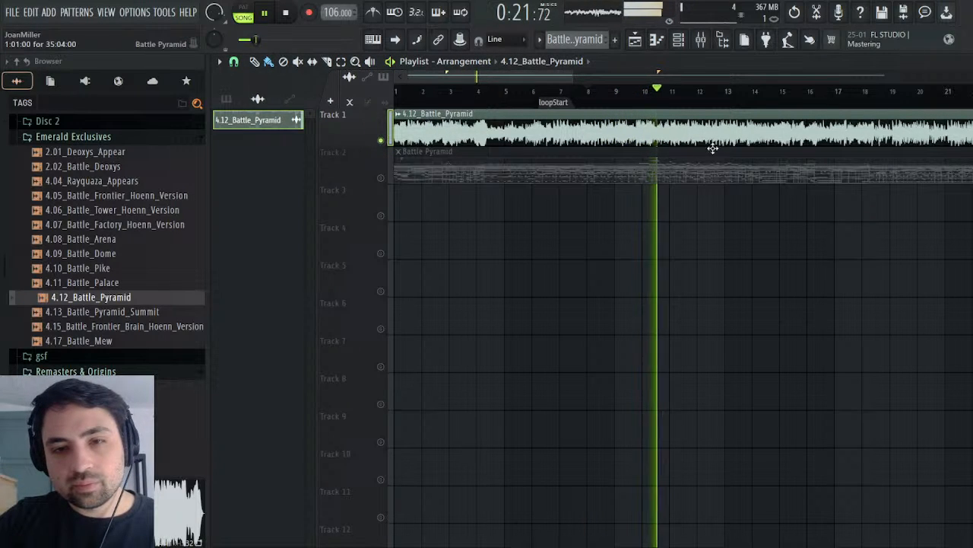
pyautogui.click(611, 97)
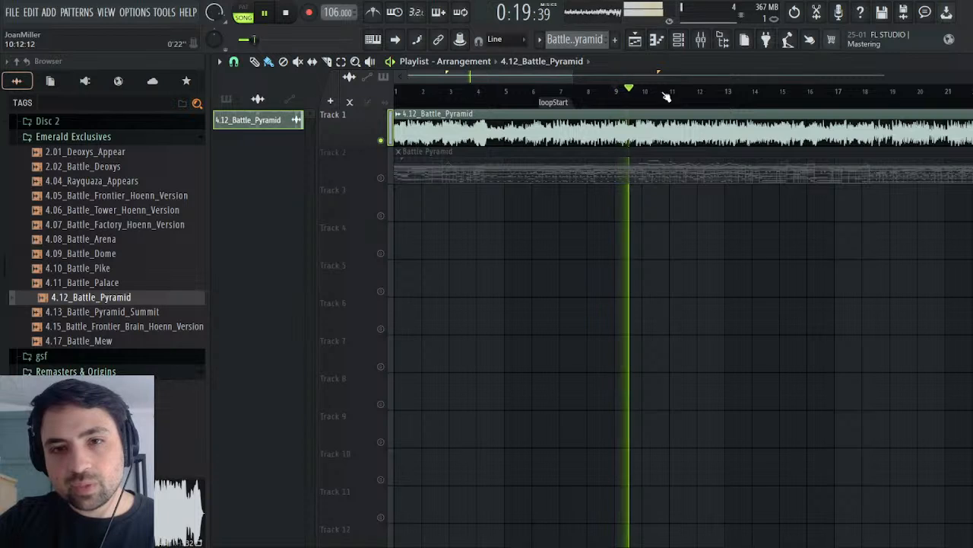
# Step: Unmute Track 2, play it with the audio from around bar 9, and list all channels in the channel rack
pyautogui.click(381, 178)
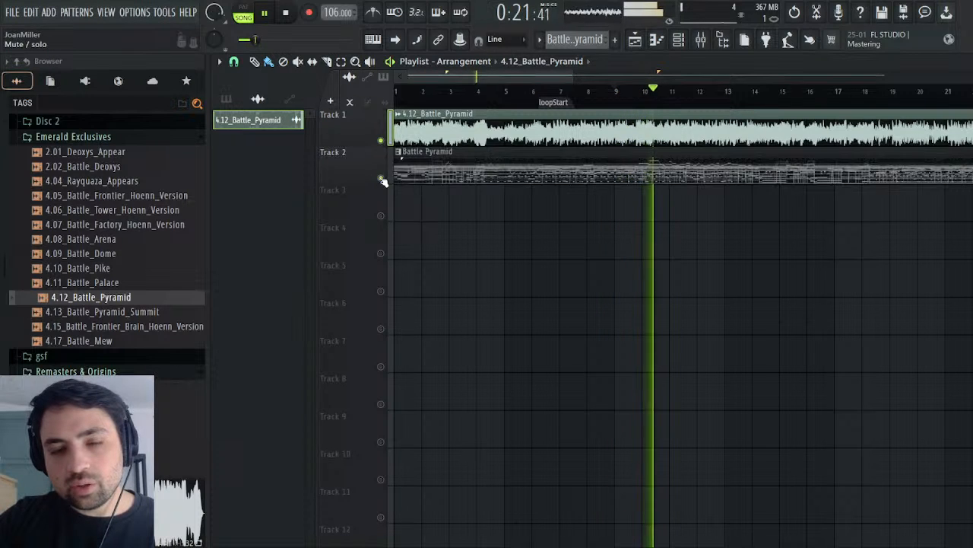
pyautogui.click(613, 96)
pyautogui.click(972, 62)
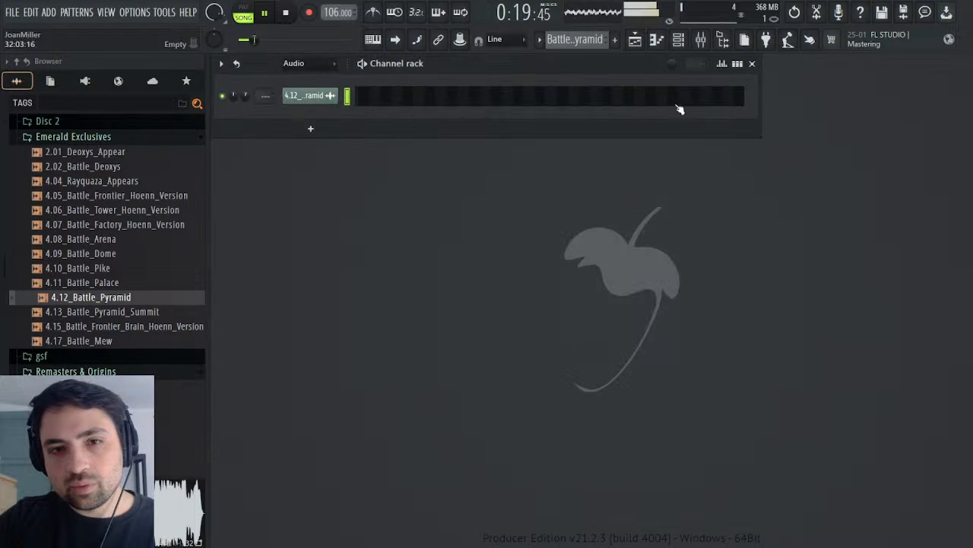
pyautogui.click(309, 73)
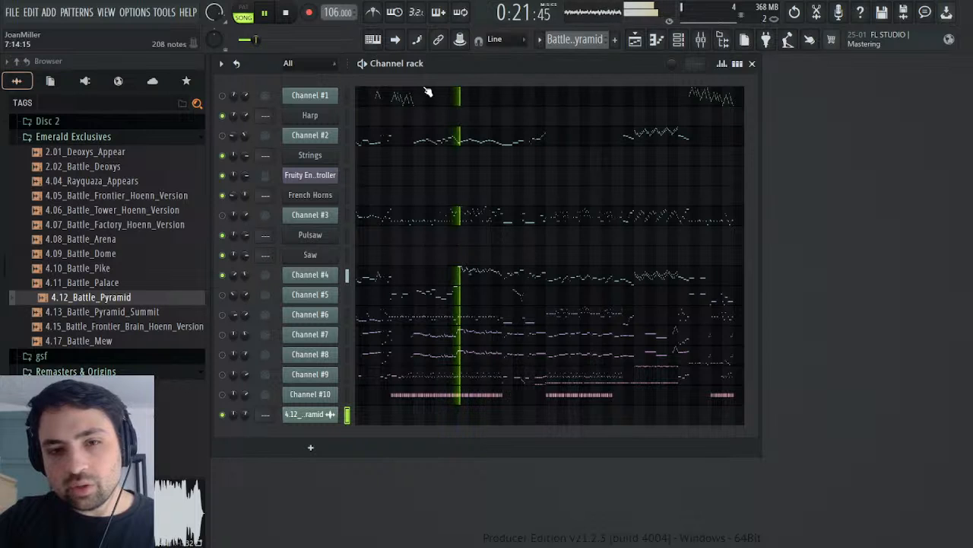
pyautogui.click(286, 13)
# Step: Play the audio clip and the MIDI pattern together twice from around bar 10 to compare them
pyautogui.click(634, 40)
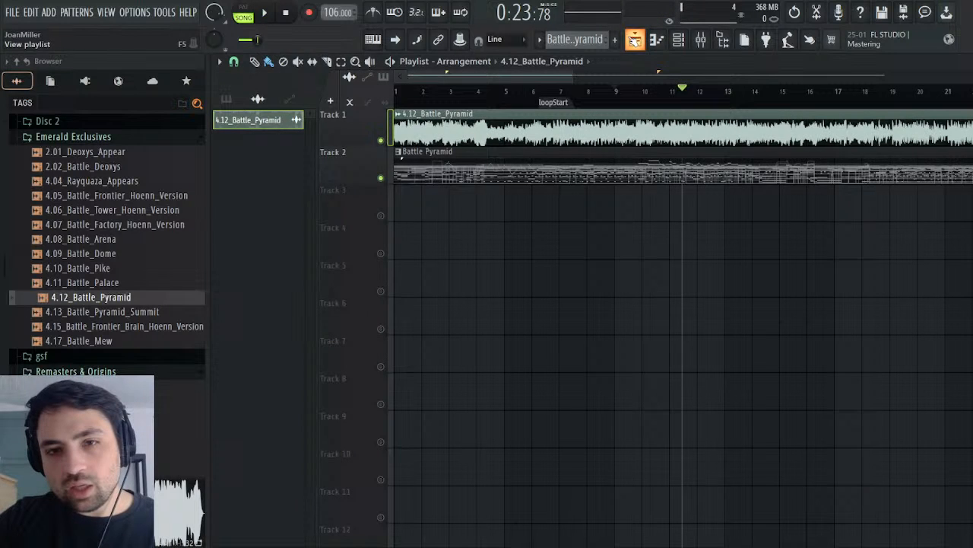
pyautogui.click(644, 95)
pyautogui.click(264, 13)
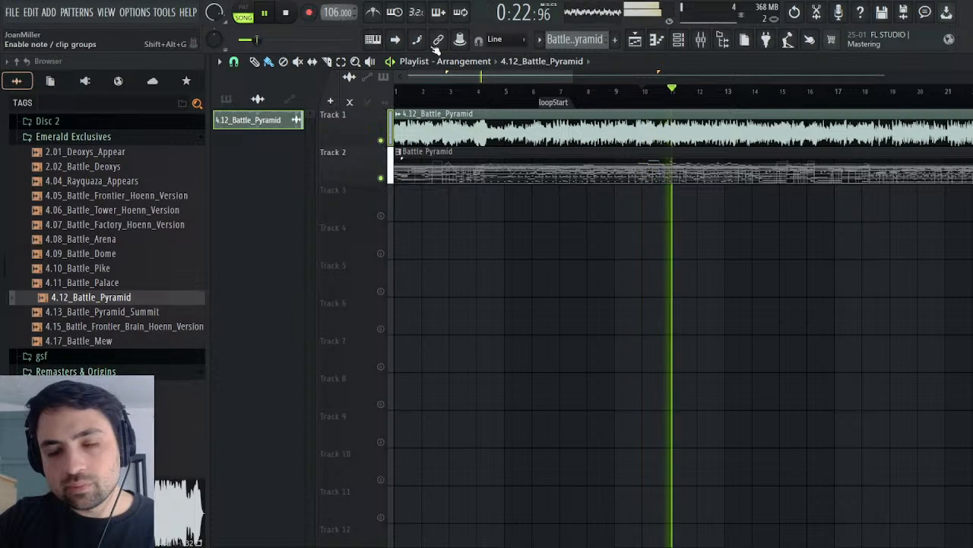
pyautogui.click(288, 14)
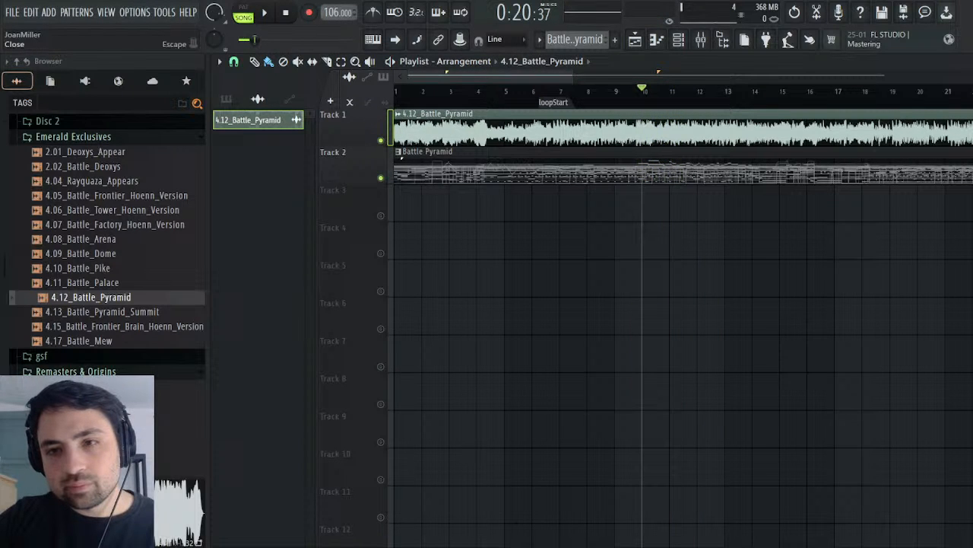
pyautogui.press('space')
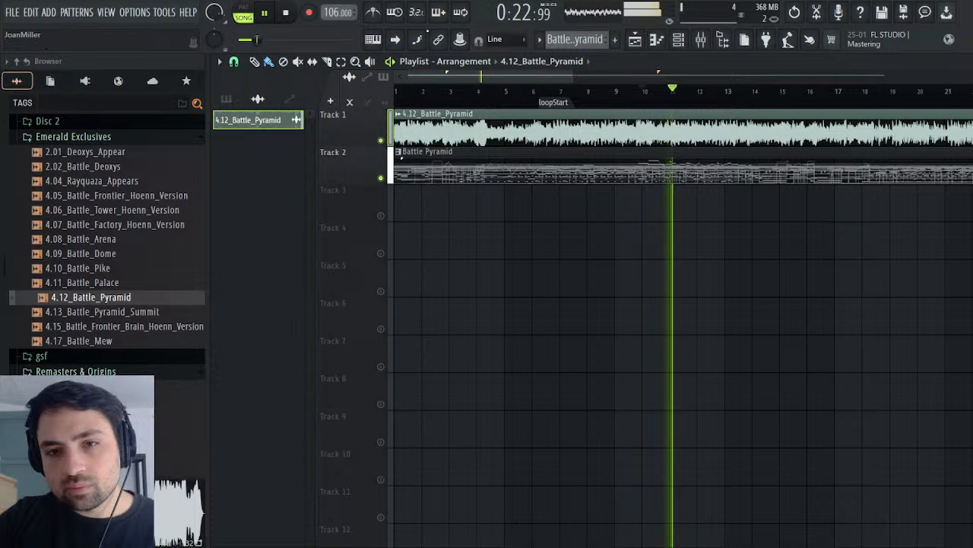
pyautogui.click(294, 14)
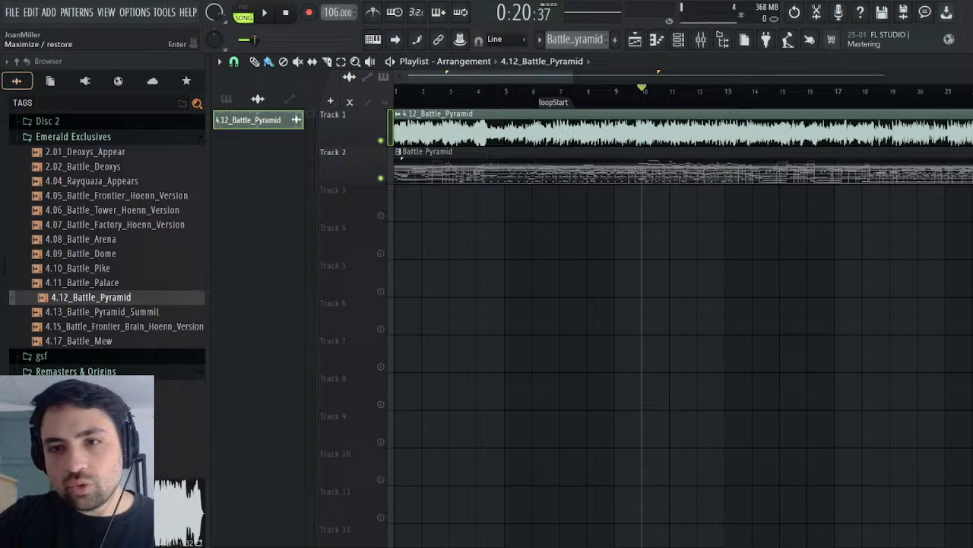
# Step: Open Channel #4's notes and examine the passage in bars 11 to 14
pyautogui.click(972, 62)
pyautogui.click(466, 276)
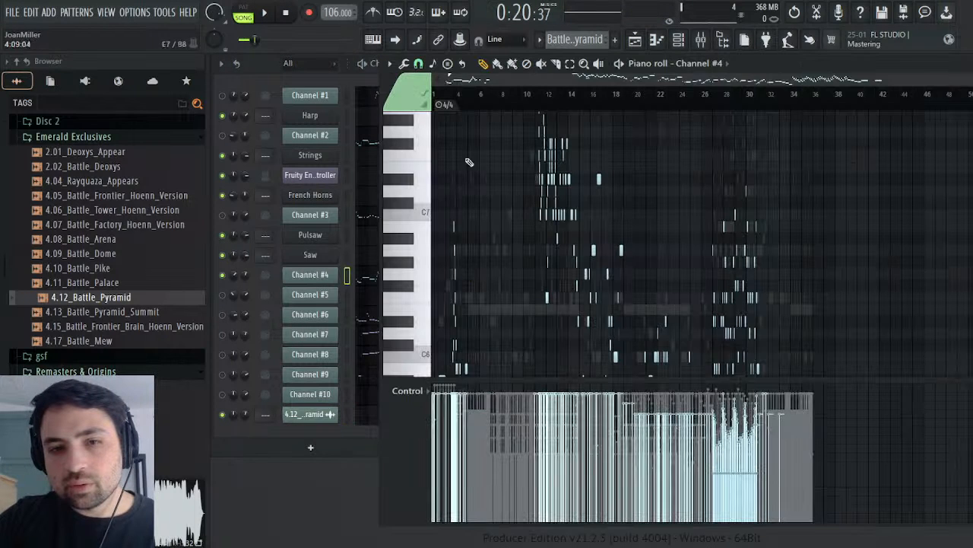
pyautogui.scroll(5, 546, 104)
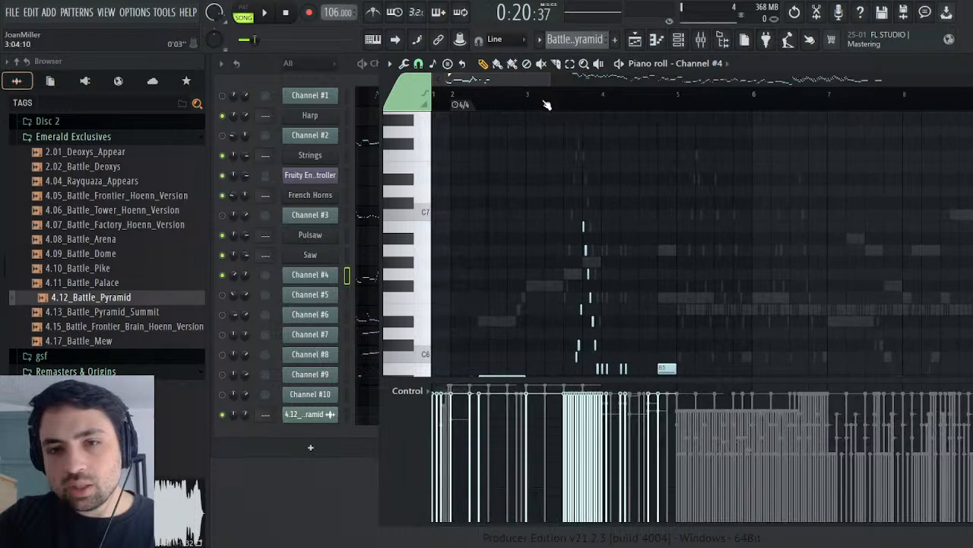
pyautogui.moveTo(515, 82); pyautogui.dragTo(606, 82)
pyautogui.scroll(6, 683, 240)
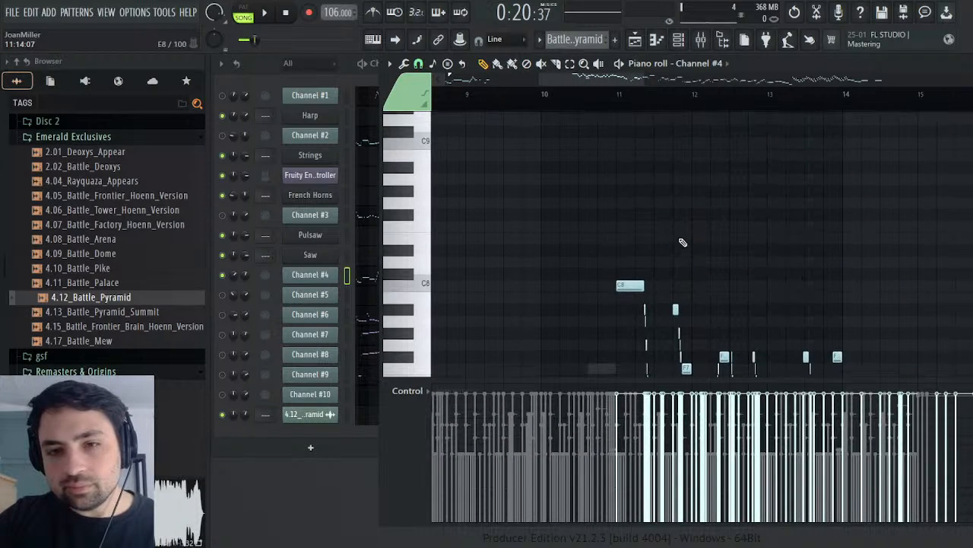
pyautogui.scroll(-3, 683, 240)
pyautogui.scroll(-1, 683, 241)
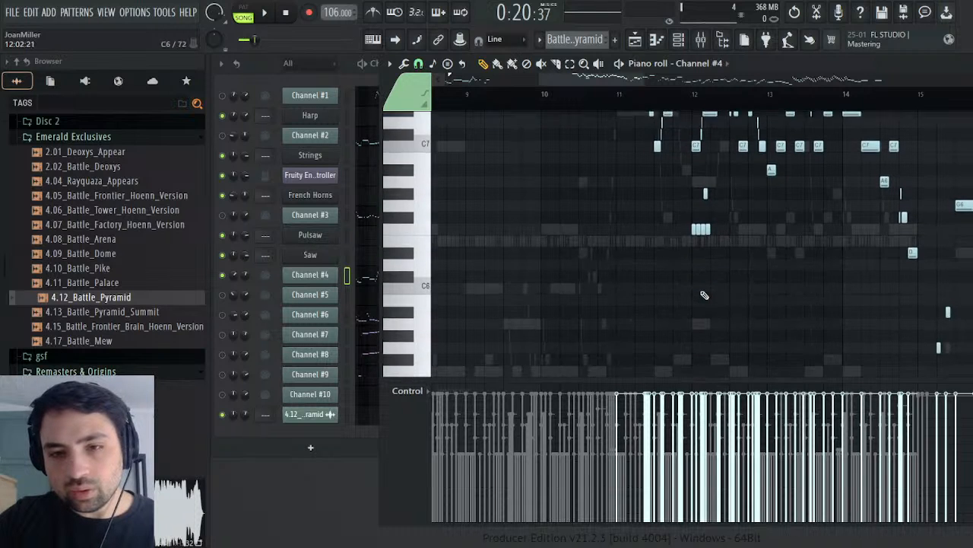
pyautogui.scroll(-2, 722, 274)
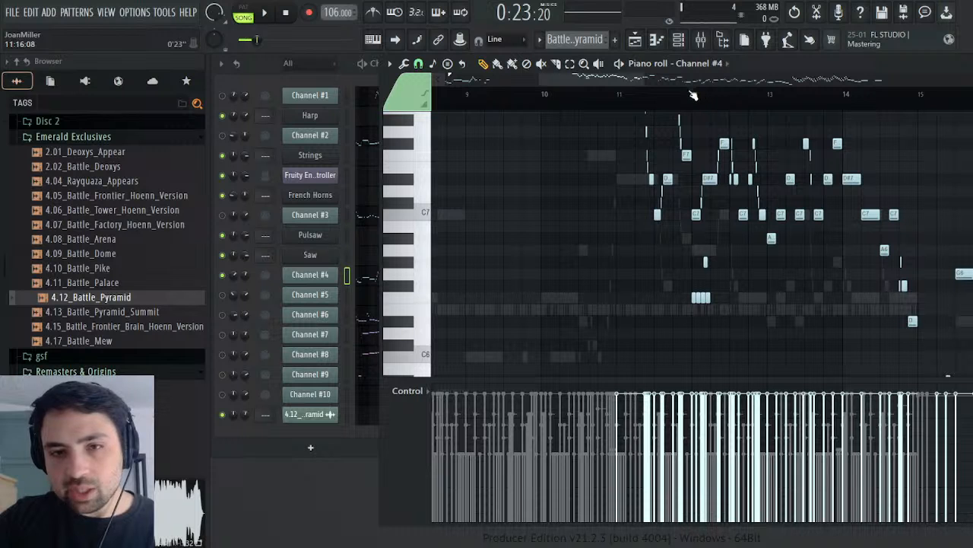
# Step: Play Channel #4's passage alongside the audio from around bar 11, then stop and close its note editor
pyautogui.click(268, 17)
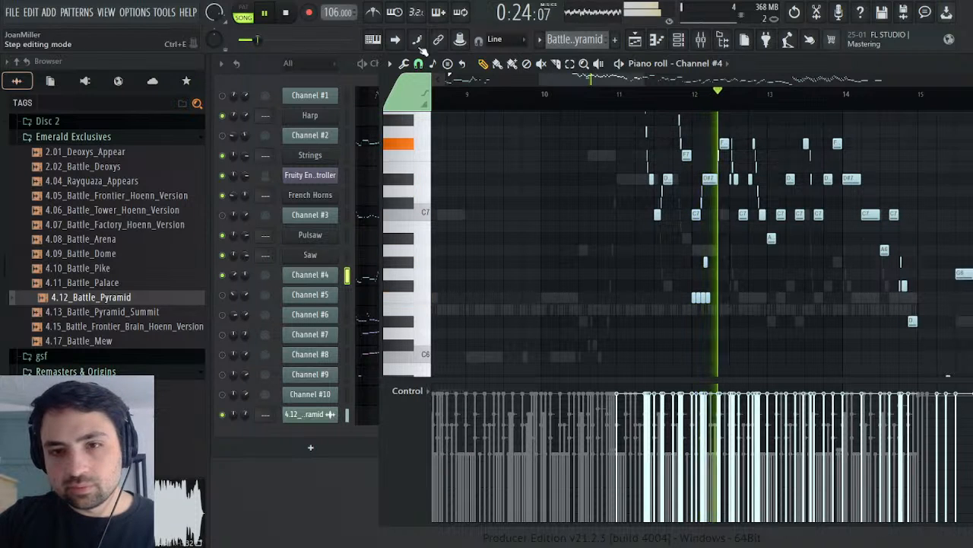
pyautogui.click(637, 96)
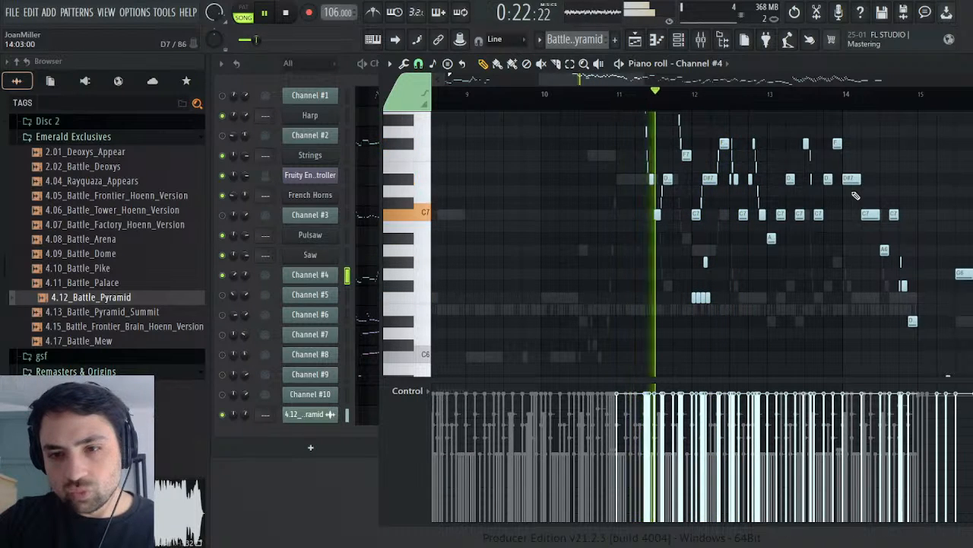
pyautogui.scroll(-3, 859, 191)
pyautogui.scroll(3, 860, 190)
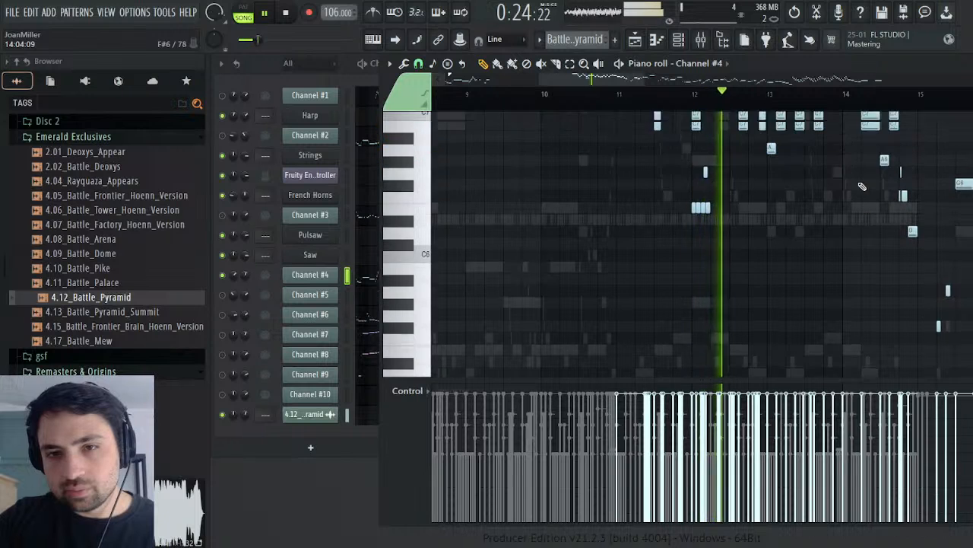
pyautogui.click(616, 93)
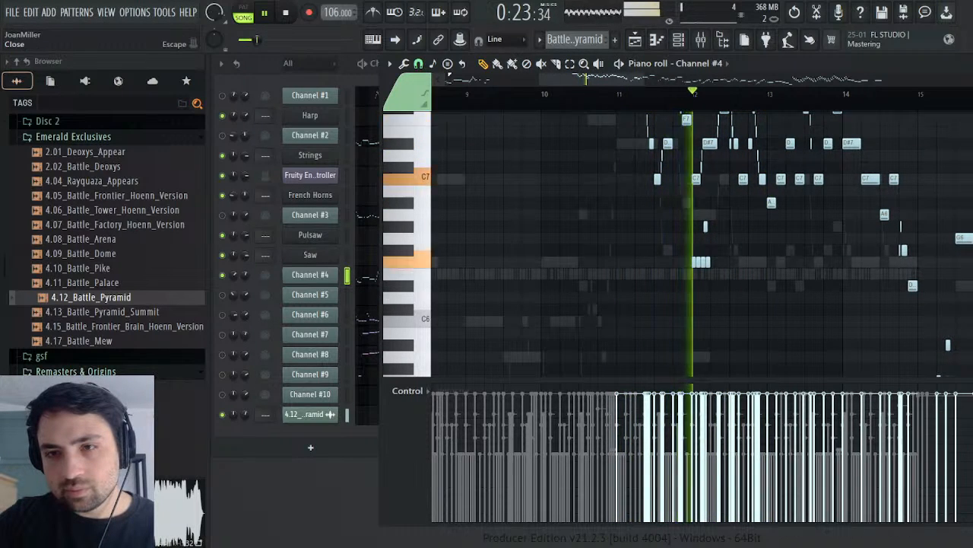
pyautogui.press('Escape')
pyautogui.click(287, 15)
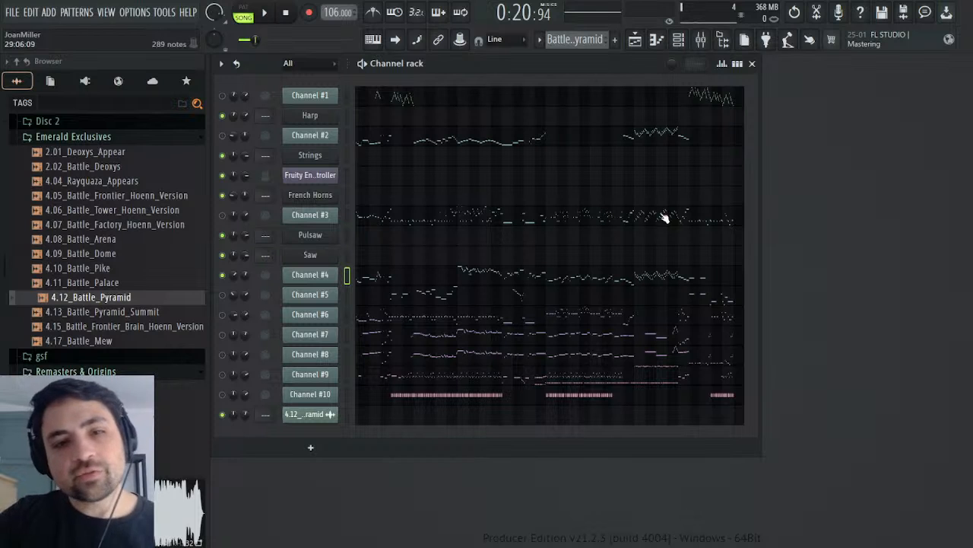
# Step: Reopen Channel #4's notes and play the Battle Pyramid pattern from the start in pattern mode
pyautogui.click(380, 278)
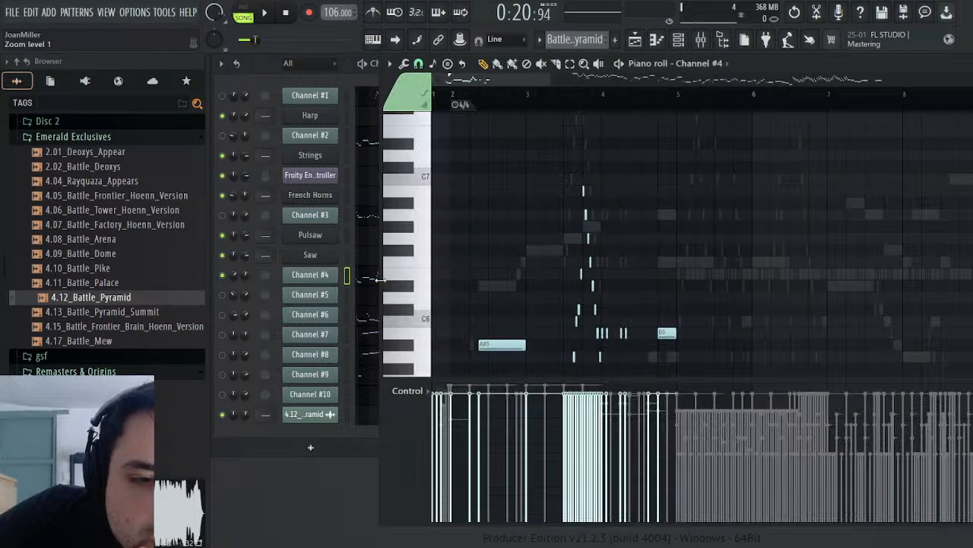
pyautogui.scroll(-2, 584, 115)
pyautogui.scroll(-6, 585, 178)
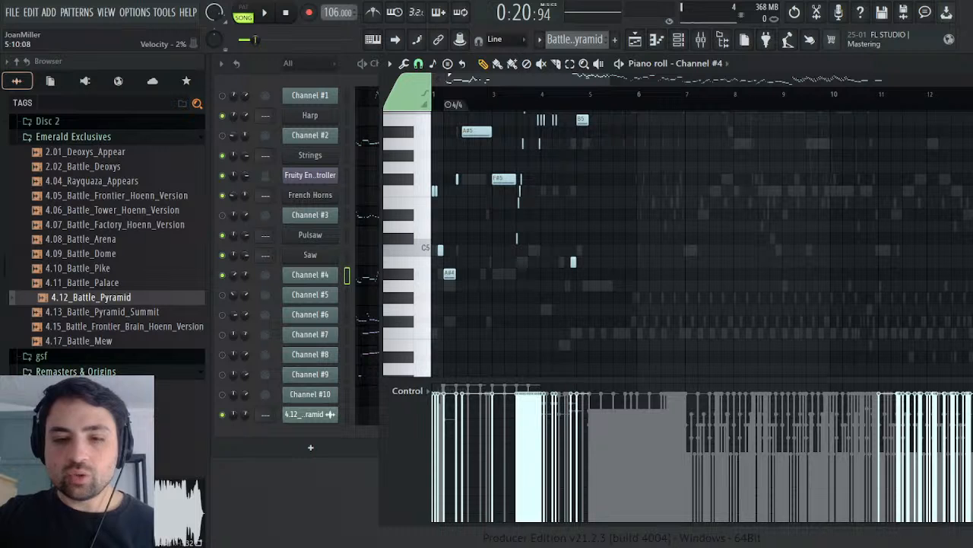
pyautogui.scroll(8, 614, 329)
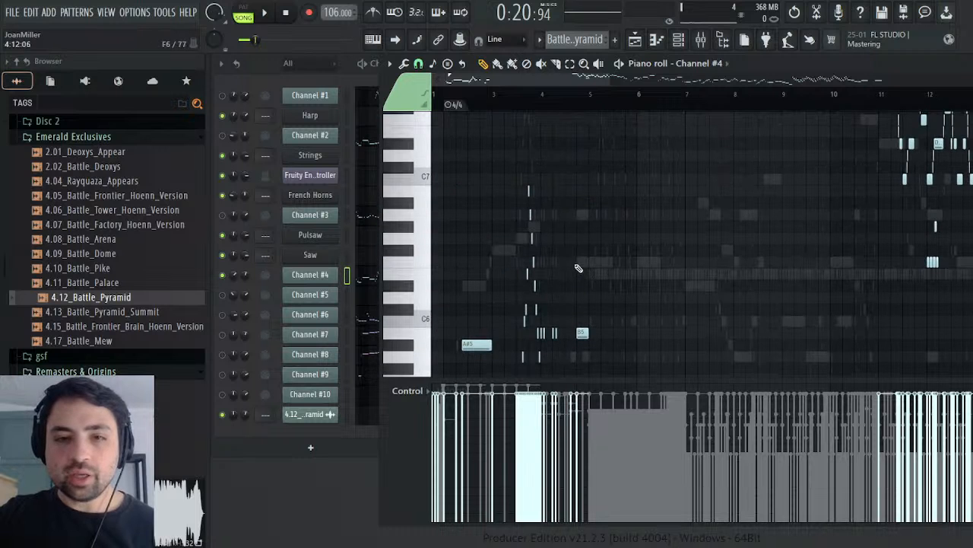
pyautogui.click(265, 14)
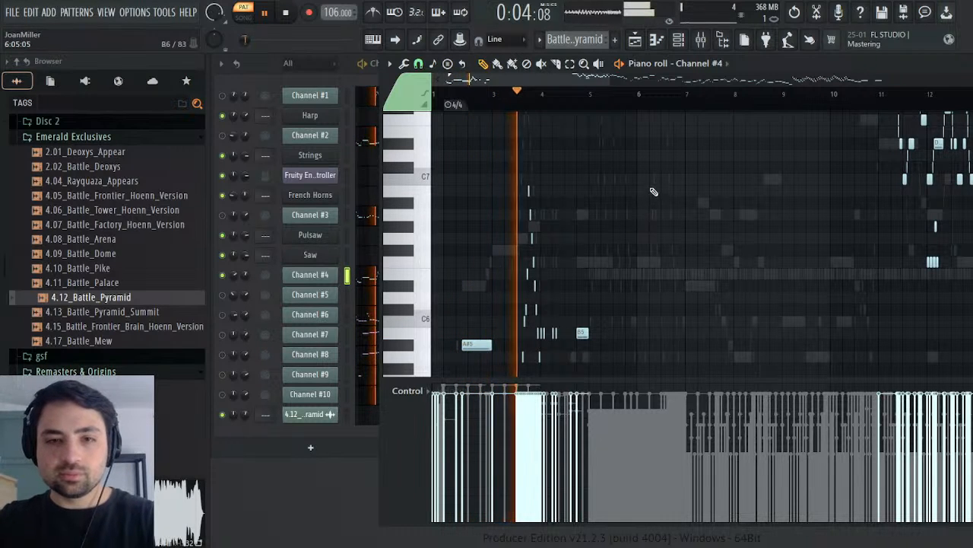
pyautogui.scroll(-3, 652, 179)
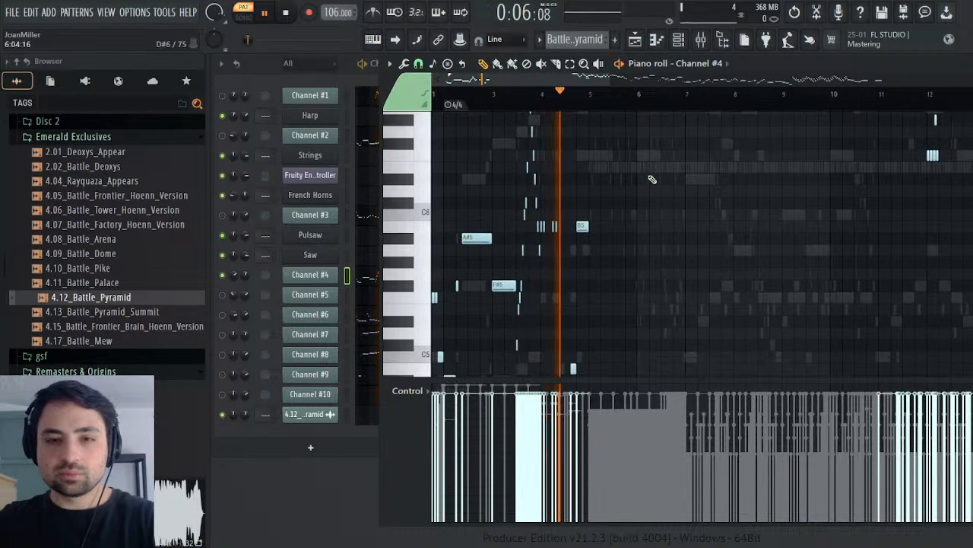
pyautogui.scroll(3, 658, 169)
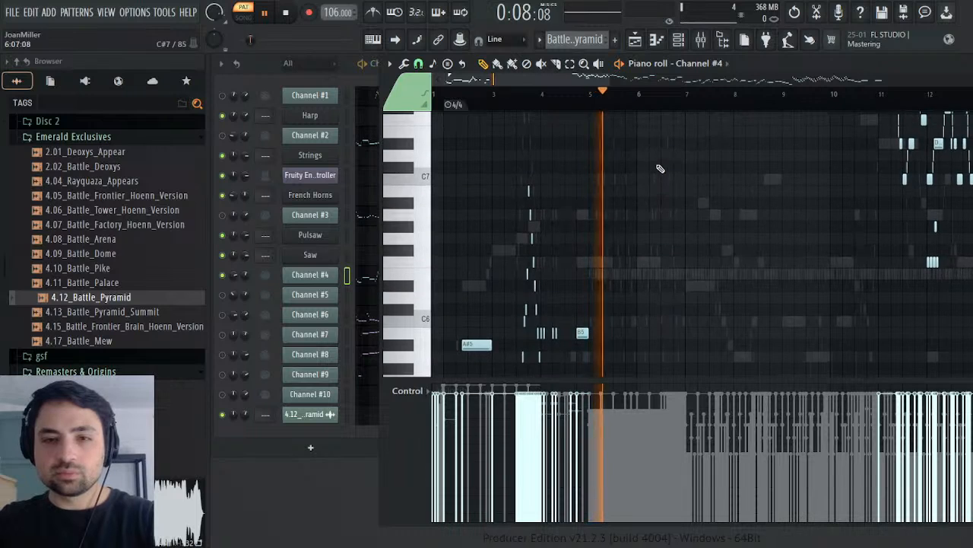
# Step: Select Channel #4's opening notes in bars 1 to 4 and its closing notes from bar 31 onward, and stop playback
pyautogui.moveTo(625, 139); pyautogui.dragTo(305, 447)
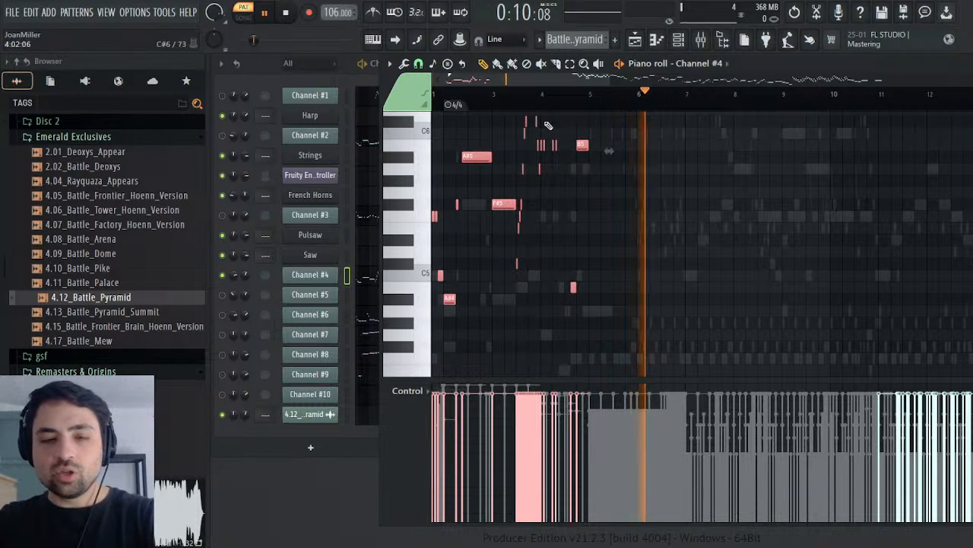
pyautogui.click(556, 64)
pyautogui.click(484, 64)
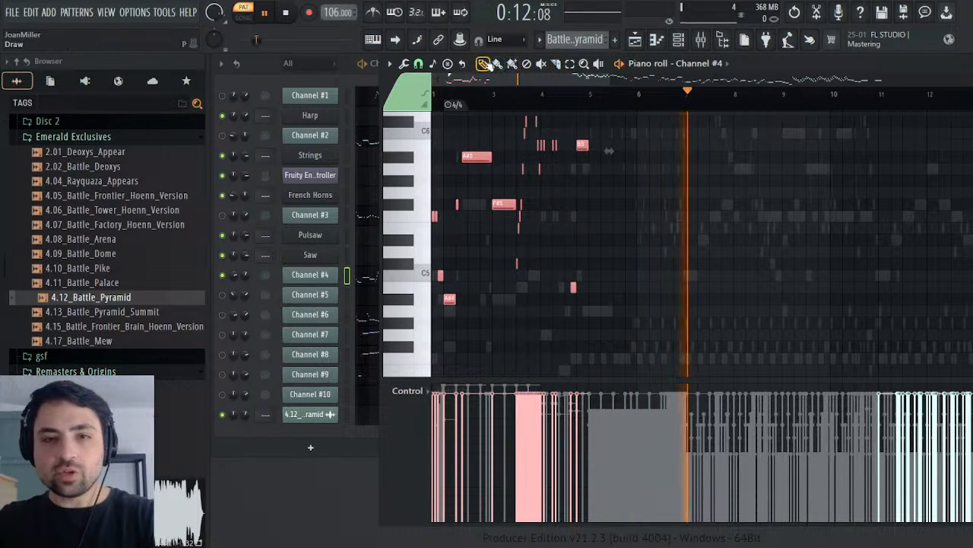
pyautogui.moveTo(506, 80)
pyautogui.mouseDown()
pyautogui.moveTo(616, 80)
pyautogui.moveTo(665, 103)
pyautogui.moveTo(971, 107)
pyautogui.moveTo(548, 93)
pyautogui.moveTo(960, 94)
pyautogui.moveTo(833, 99)
pyautogui.moveTo(849, 96)
pyautogui.mouseUp()
pyautogui.scroll(5, 578, 190)
pyautogui.click(599, 97)
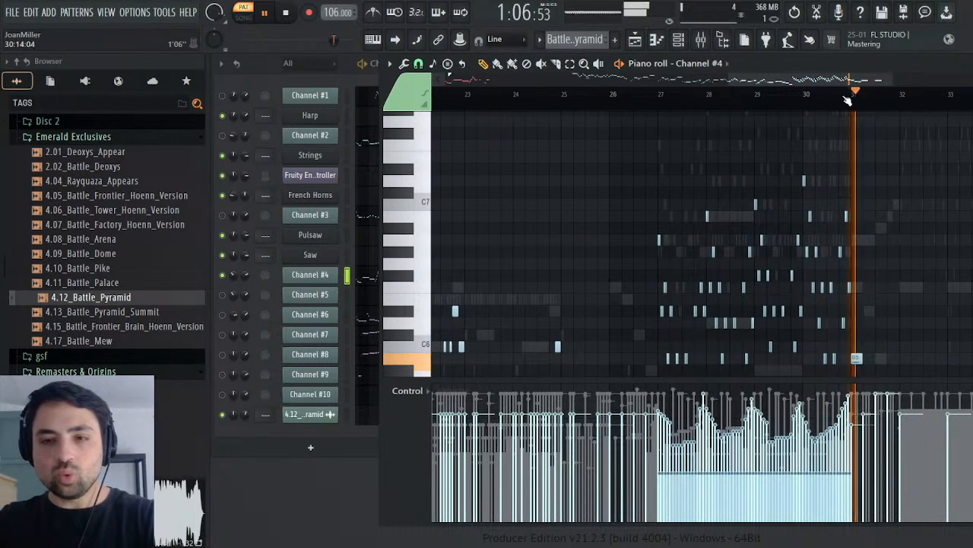
pyautogui.scroll(-3, 859, 183)
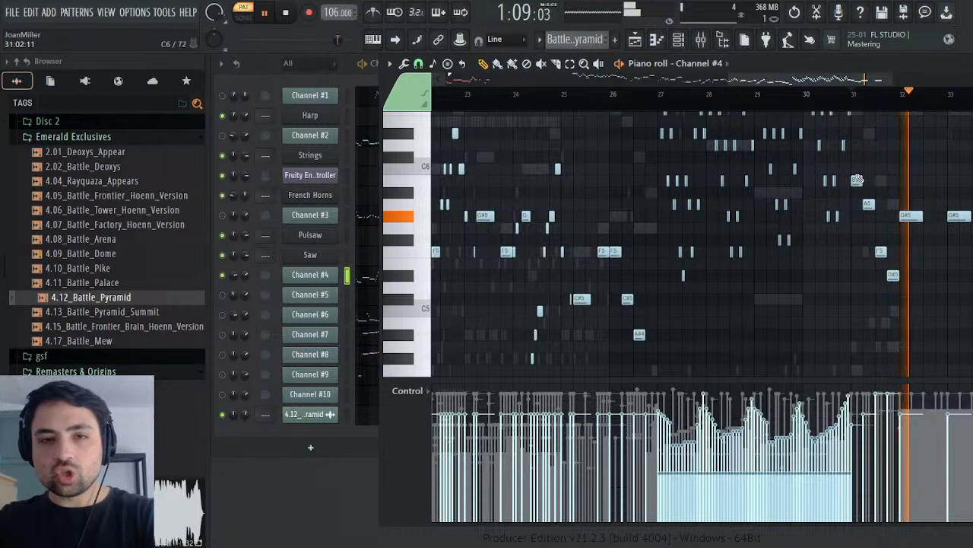
pyautogui.moveTo(857, 181); pyautogui.dragTo(899, 307)
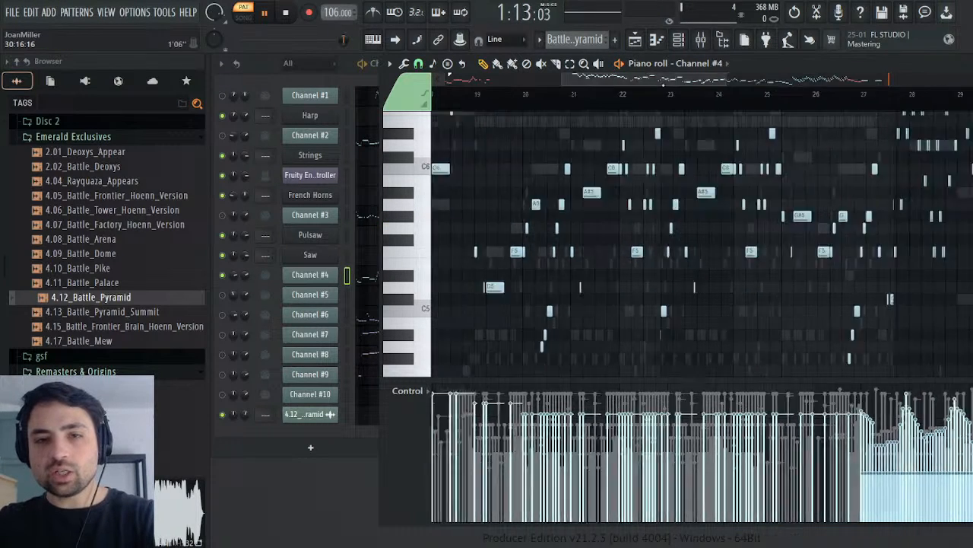
pyautogui.press('space')
pyautogui.moveTo(520, 95); pyautogui.dragTo(314, 106)
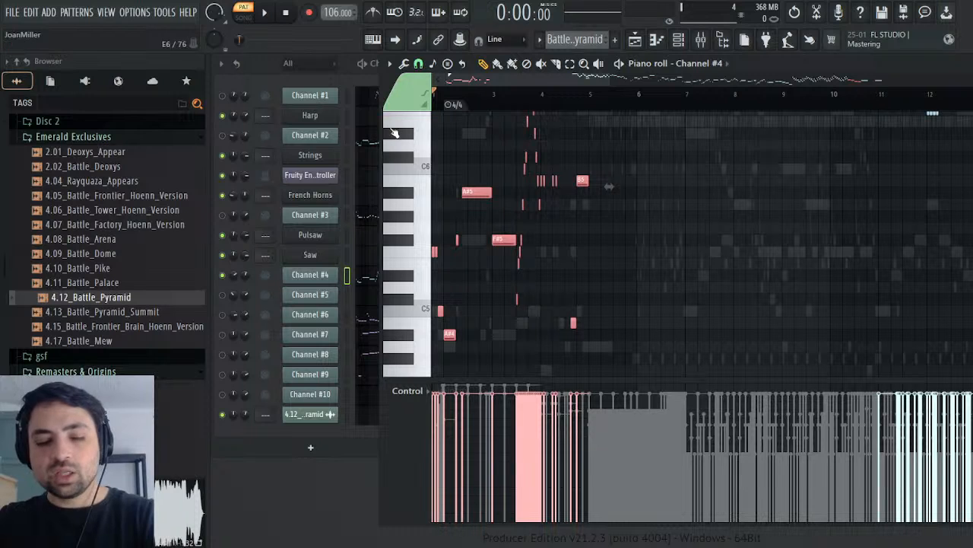
# Step: Paste the copied Channel #4 notes into the French Horns channel of the Melody pattern and test-play them
pyautogui.click(604, 55)
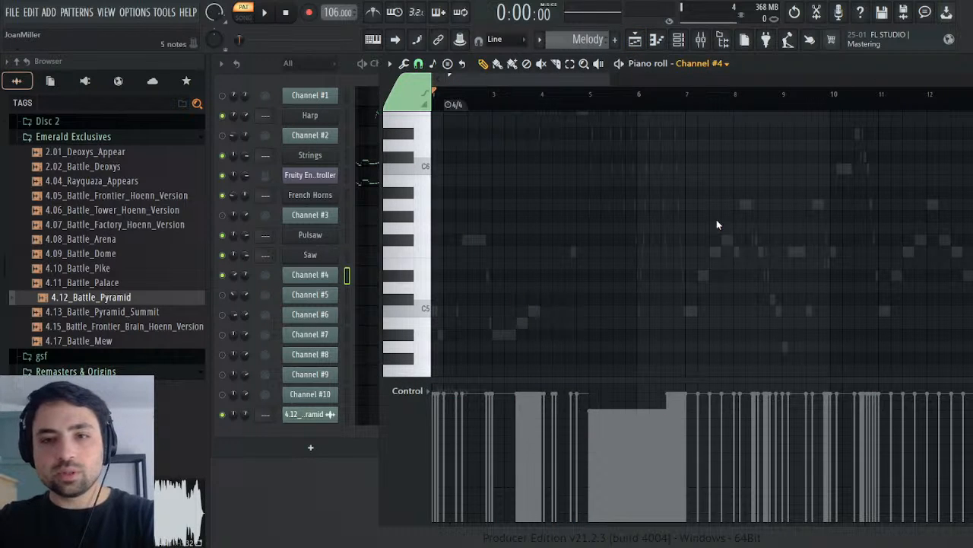
pyautogui.click(716, 220)
pyautogui.hotkey('ctrl', 'v')
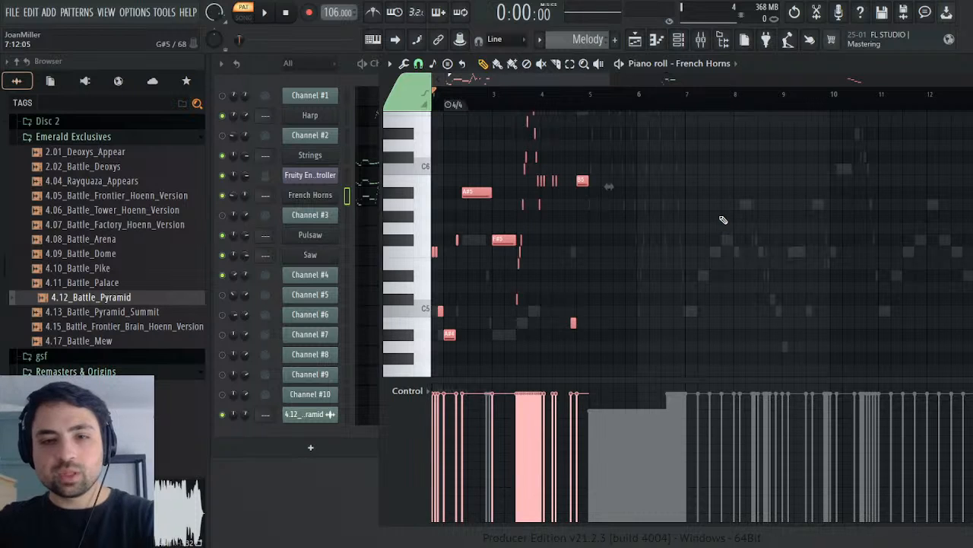
pyautogui.press('space')
# Step: Deselect the pasted French Horns notes, play the Melody pattern from the start, and close the note editor and stop playback
pyautogui.press('space')
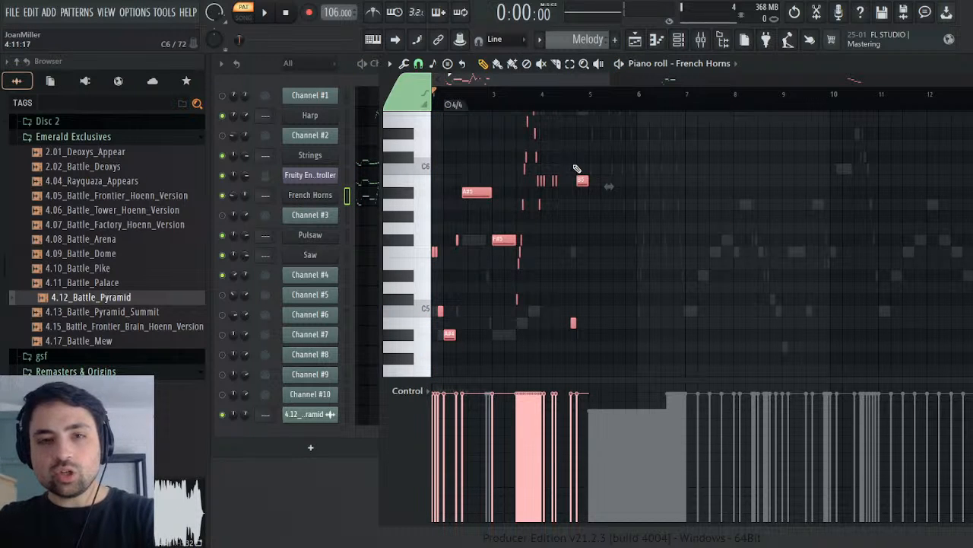
pyautogui.hotkey('ctrl', 'd')
pyautogui.press('space')
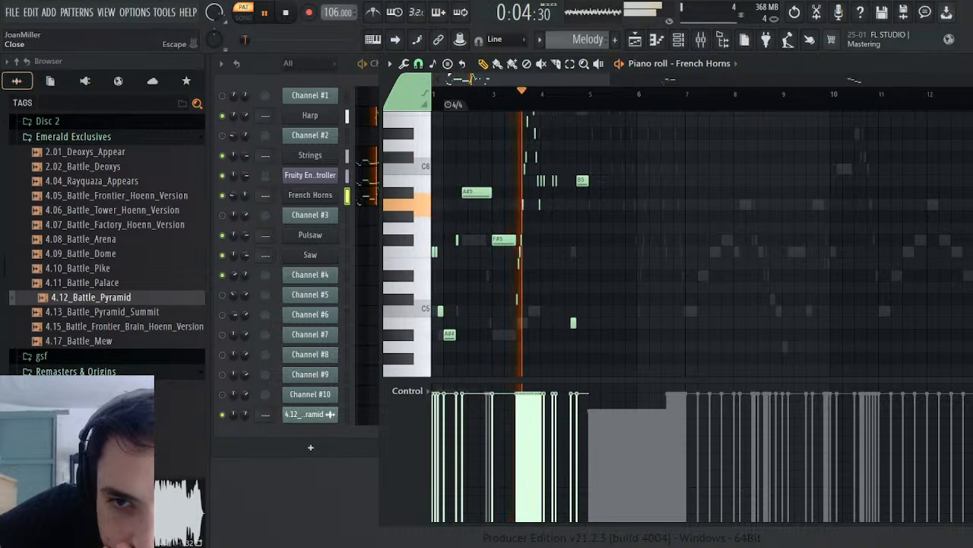
pyautogui.press('F7')
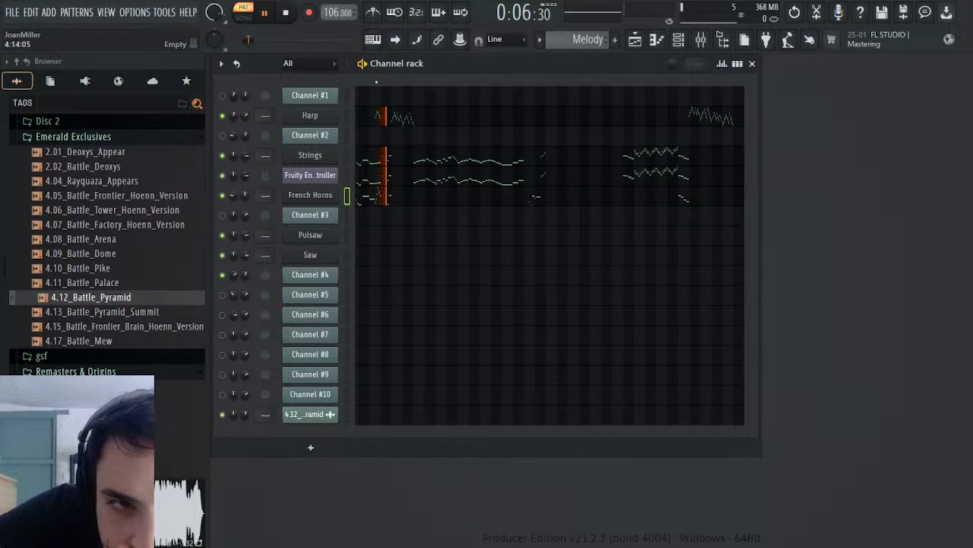
pyautogui.click(287, 16)
# Step: Open Channel #4's channel panning events in the Battle Pyramid pattern and examine how the panning changes along the timeline
pyautogui.scroll(1, 589, 45)
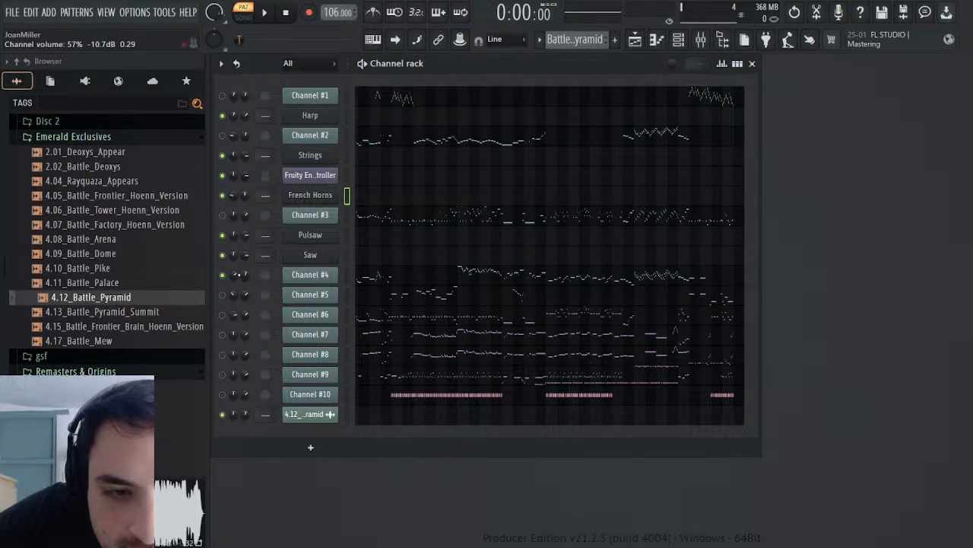
pyautogui.click(262, 303)
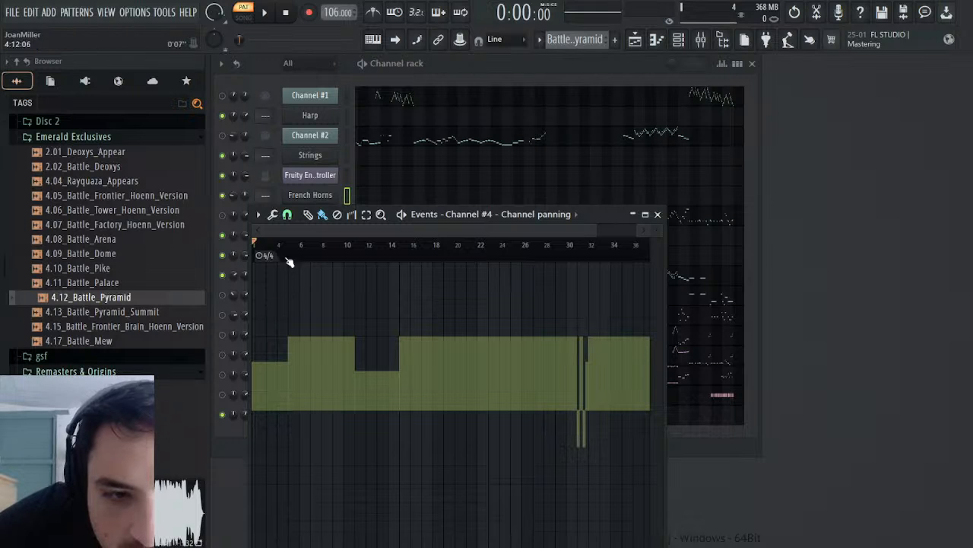
pyautogui.moveTo(420, 210); pyautogui.dragTo(766, 158)
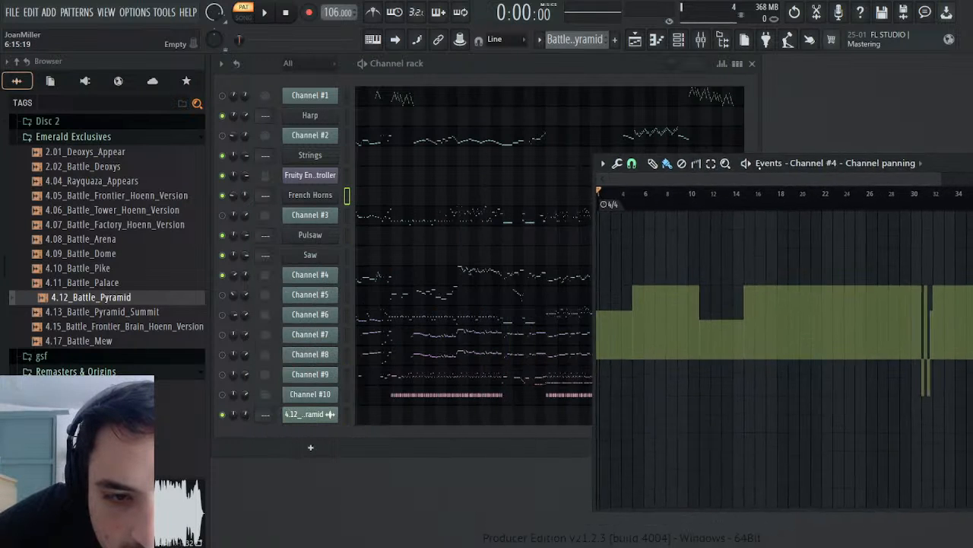
pyautogui.click(621, 202)
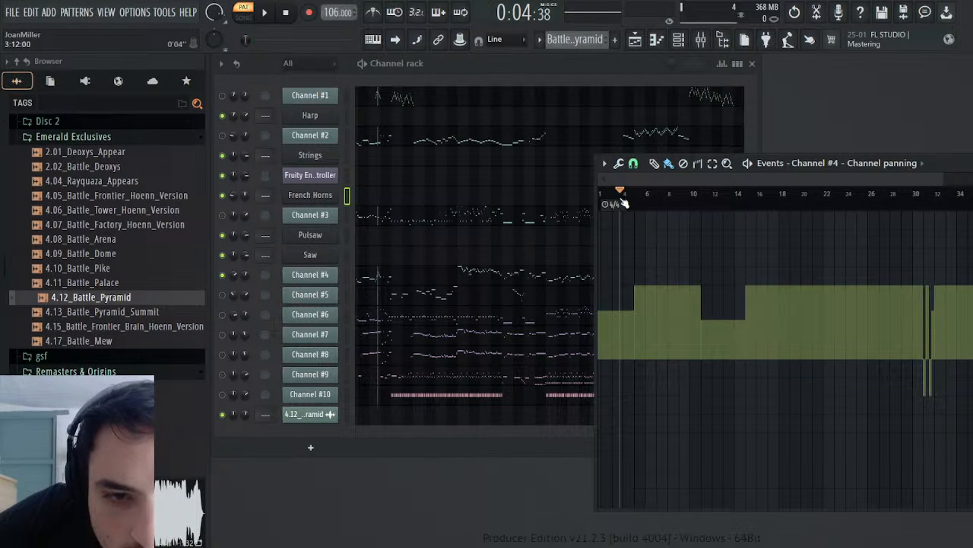
pyautogui.moveTo(749, 164); pyautogui.dragTo(362, 149)
pyautogui.click(453, 180)
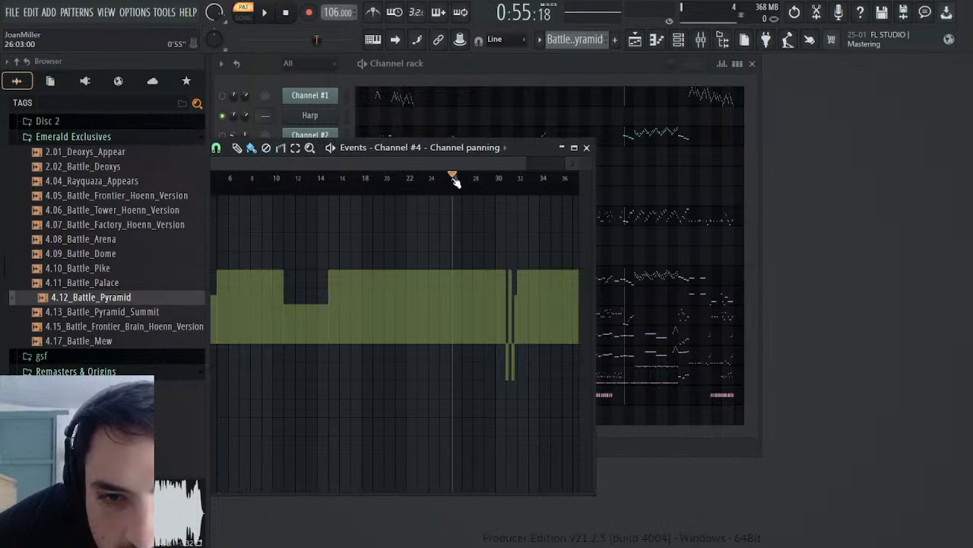
pyautogui.moveTo(454, 184); pyautogui.dragTo(160, 194)
pyautogui.moveTo(523, 152); pyautogui.dragTo(861, 155)
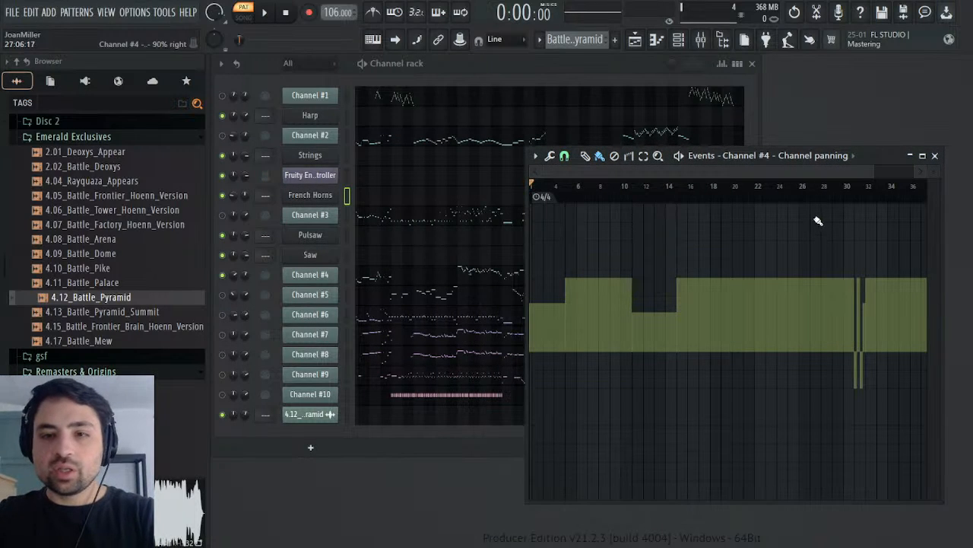
# Step: Select Channel #4's panning events from bar 1 to about bar 15 and open the French Horns panning events in the Melody pattern
pyautogui.moveTo(688, 199); pyautogui.dragTo(406, 220)
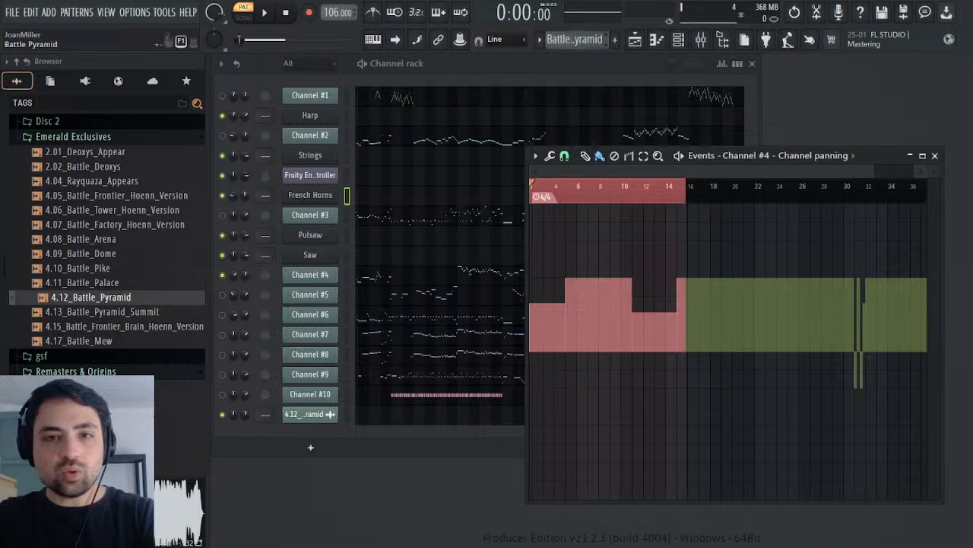
pyautogui.scroll(-1, 615, 54)
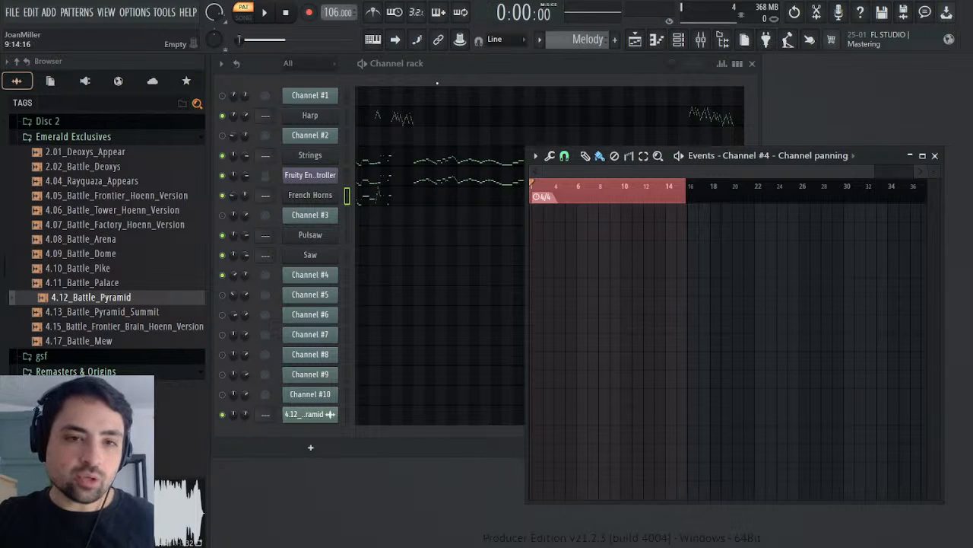
pyautogui.click(267, 211)
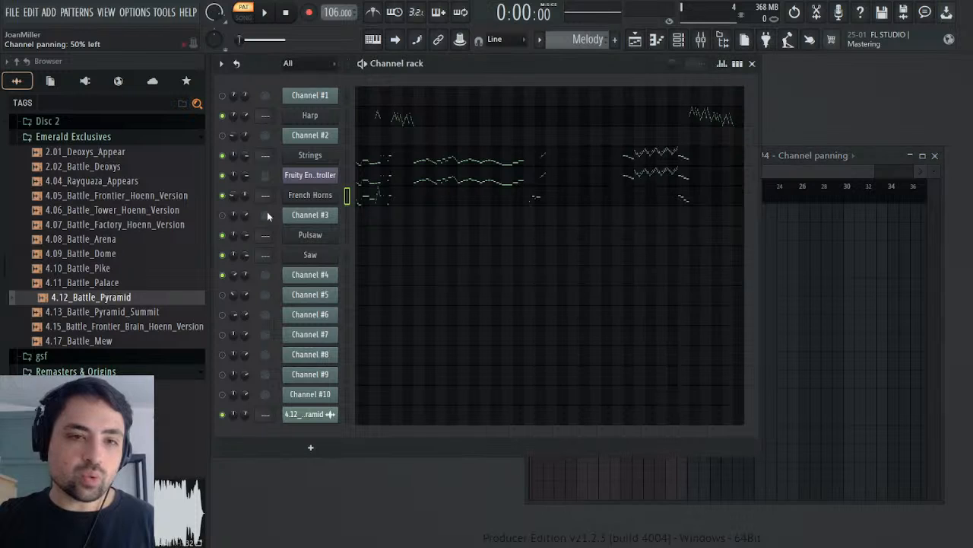
pyautogui.click(271, 226)
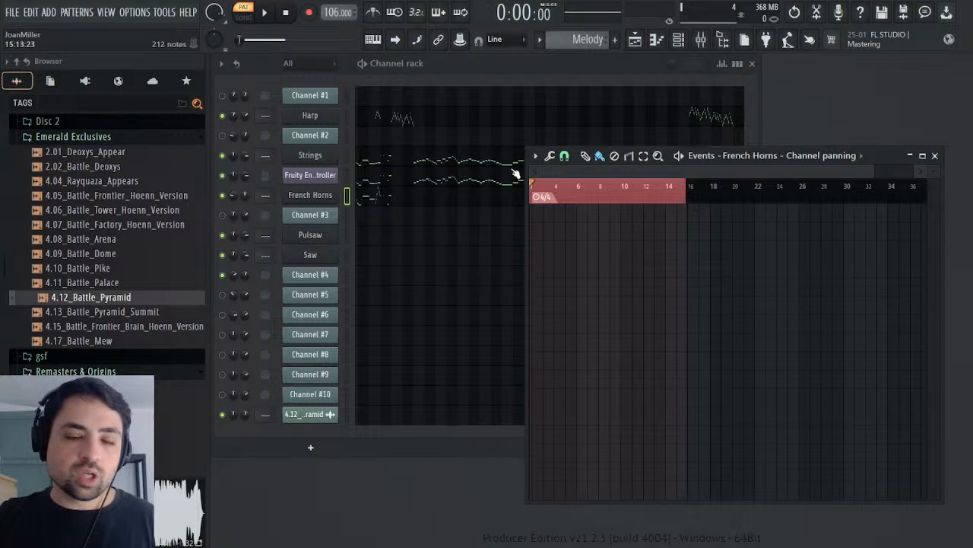
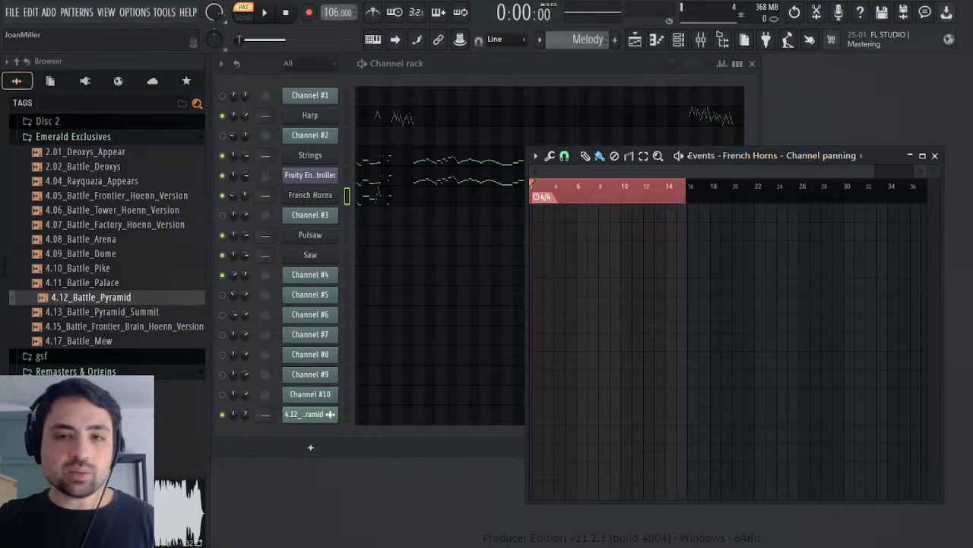
# Step: Try inserting the current panning value into the French Horns panning events from bar 7 to bar 42
pyautogui.moveTo(882, 156); pyautogui.dragTo(959, 145)
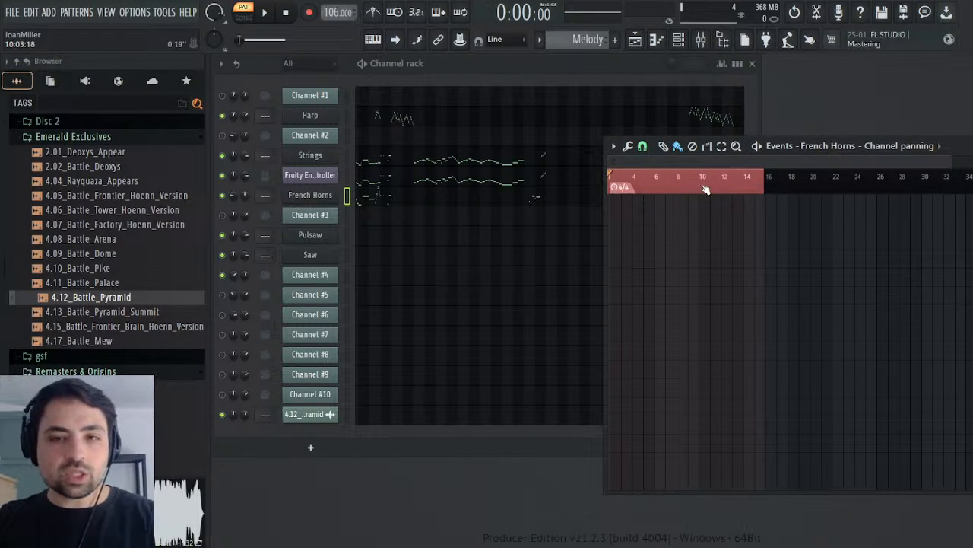
pyautogui.moveTo(679, 188); pyautogui.dragTo(753, 184)
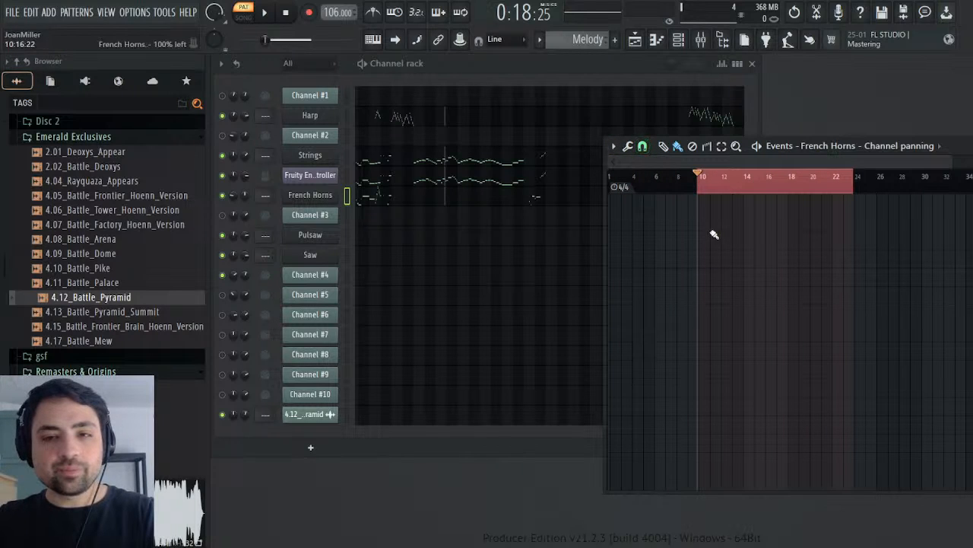
pyautogui.moveTo(677, 182)
pyautogui.mouseDown()
pyautogui.moveTo(668, 185)
pyautogui.moveTo(795, 185)
pyautogui.moveTo(684, 185)
pyautogui.mouseUp()
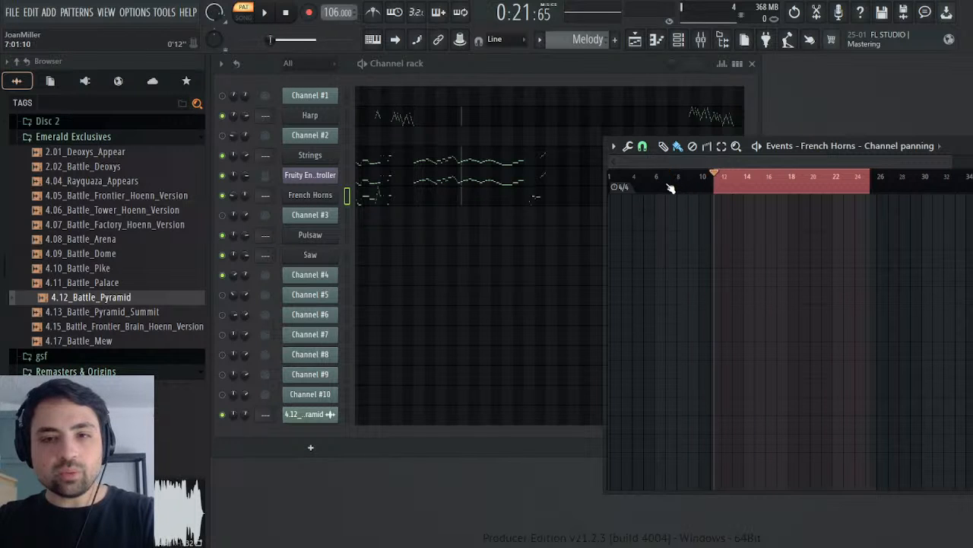
pyautogui.click(670, 186)
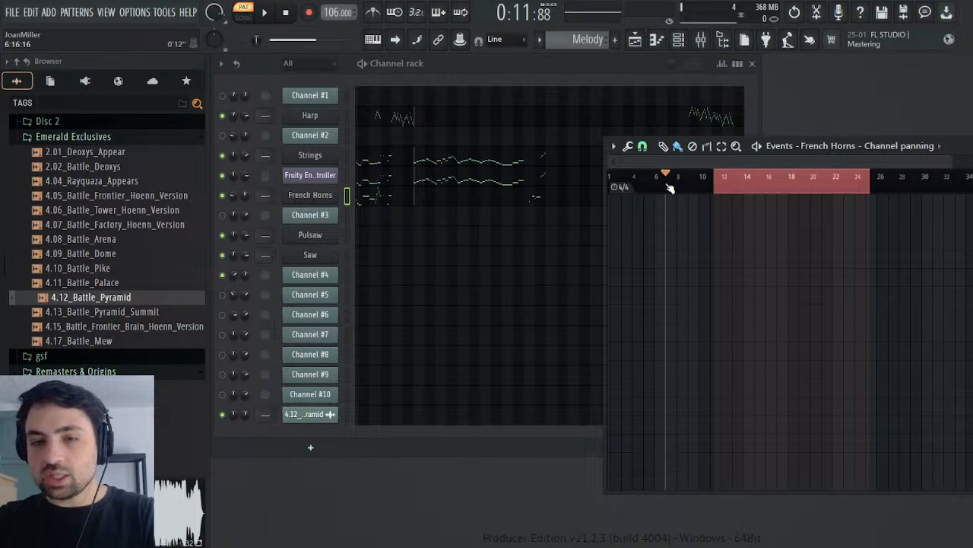
pyautogui.moveTo(673, 188); pyautogui.dragTo(972, 186)
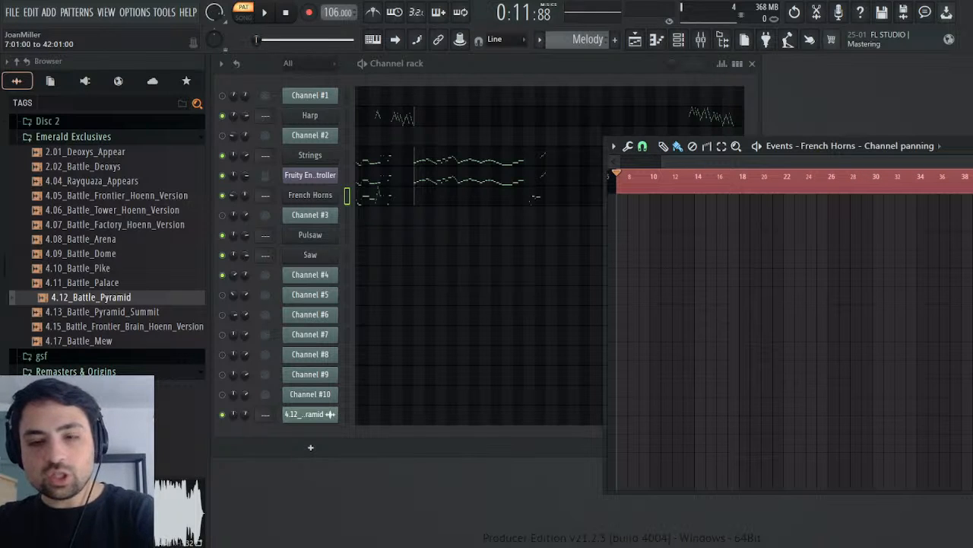
pyautogui.hotkey('ctrl', 'i')
pyautogui.keyDown('ctrl'); pyautogui.click(755, 187); pyautogui.keyUp('ctrl')
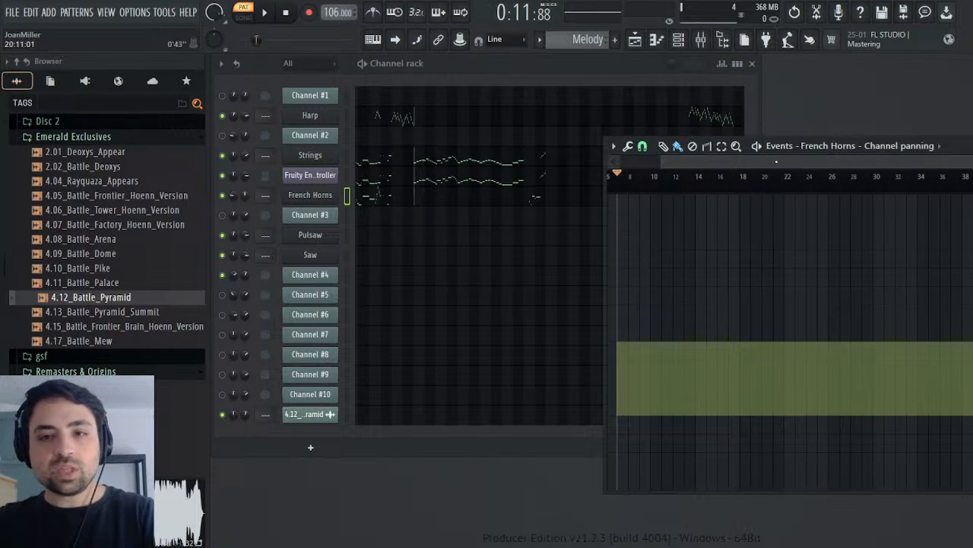
# Step: Test-play the Melody pattern from bar 7, stop playback and undo the inserted French Horns panning value
pyautogui.moveTo(695, 161); pyautogui.dragTo(562, 165)
pyautogui.press('space')
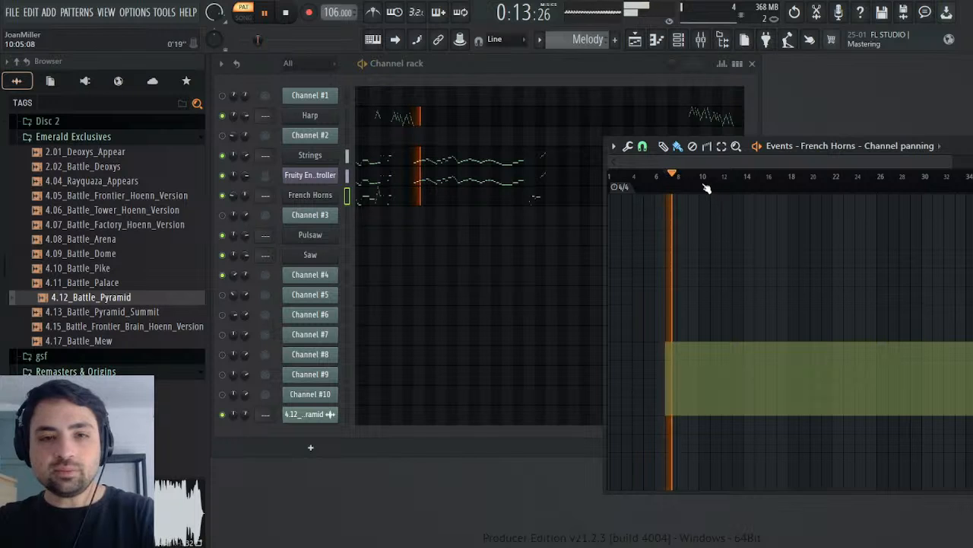
pyautogui.moveTo(852, 146)
pyautogui.mouseDown()
pyautogui.moveTo(595, 279)
pyautogui.moveTo(673, 241)
pyautogui.moveTo(862, 88)
pyautogui.moveTo(827, 81)
pyautogui.mouseUp()
pyautogui.press('space')
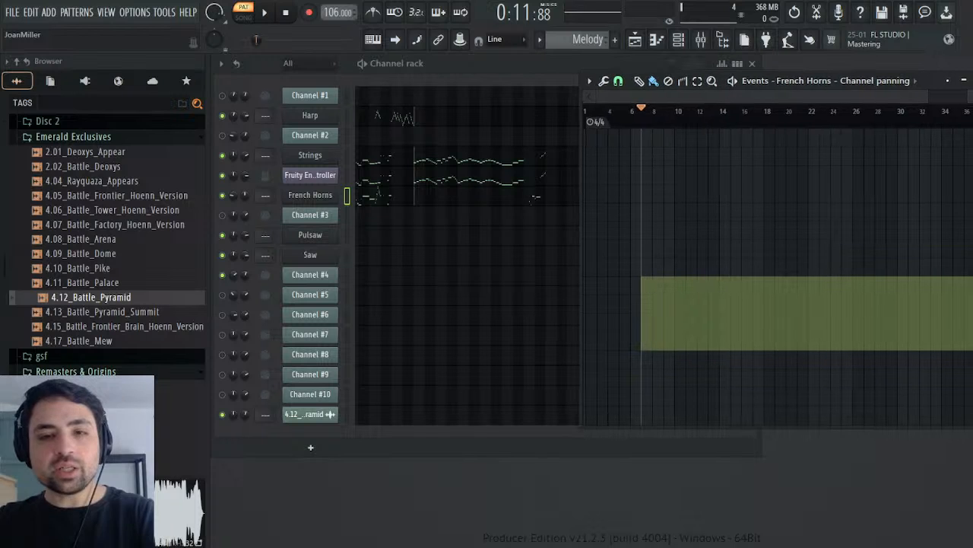
pyautogui.hotkey('ctrl', 'z')
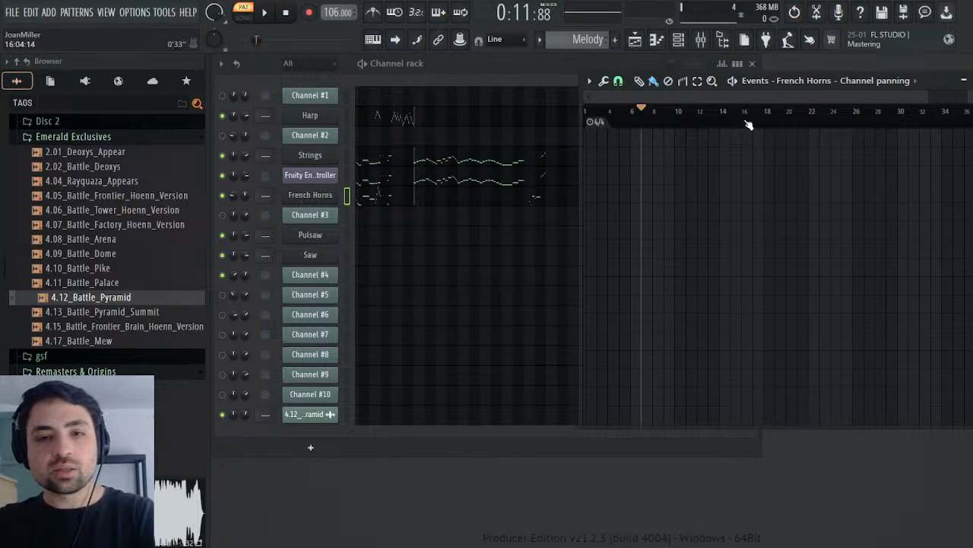
# Step: Place the playhead at 17:09 and check it against the French Horns notes around bars 17 and 18 in the piano roll
pyautogui.moveTo(749, 124); pyautogui.dragTo(950, 122)
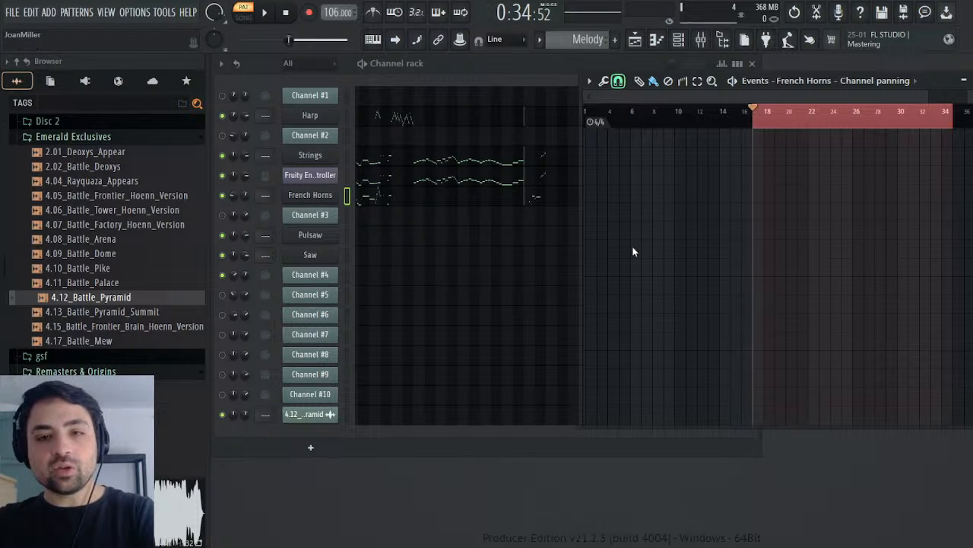
pyautogui.click(765, 123)
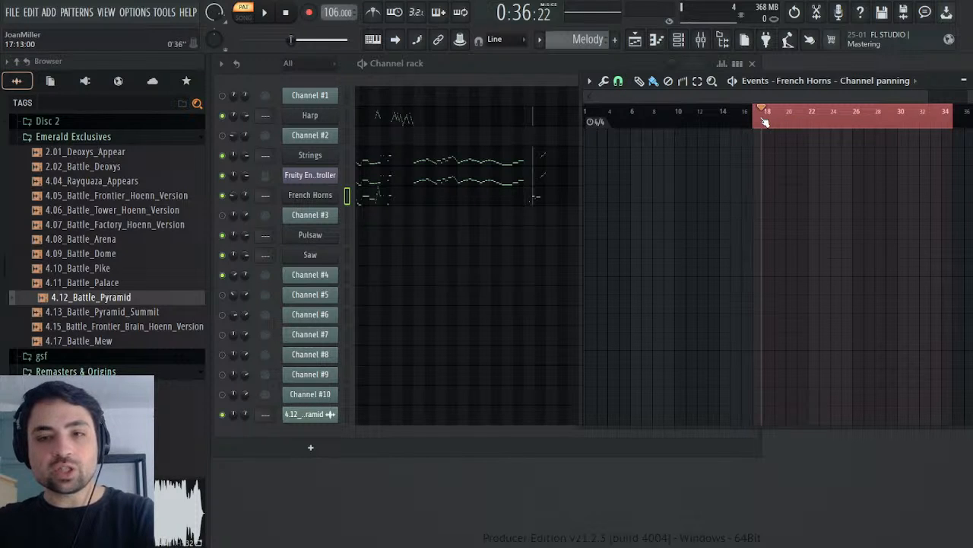
pyautogui.moveTo(764, 123); pyautogui.dragTo(763, 123)
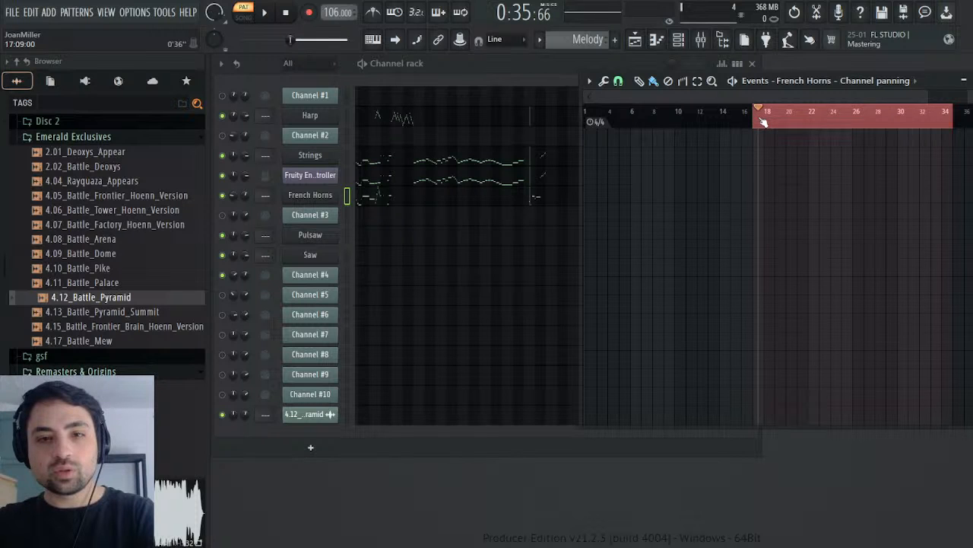
pyautogui.click(535, 201)
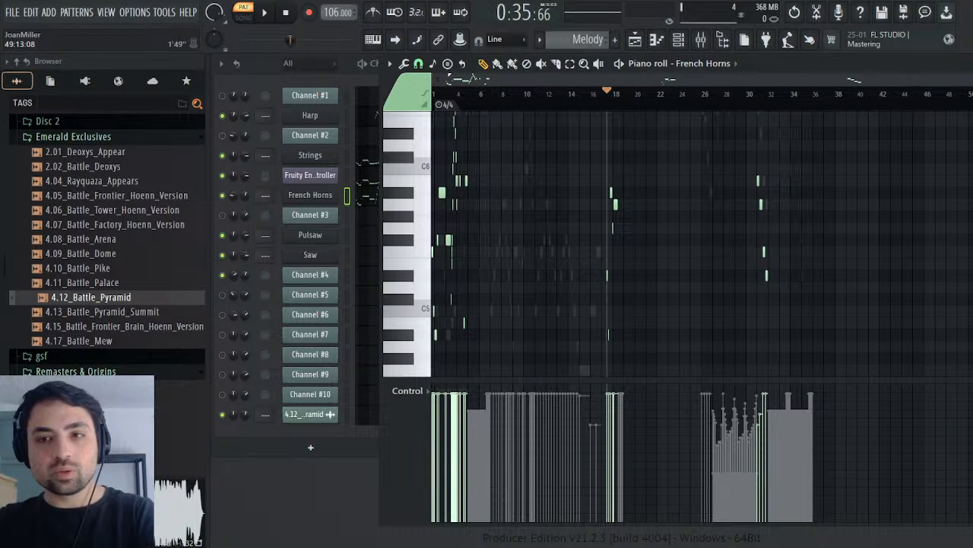
pyautogui.moveTo(965, 80); pyautogui.dragTo(689, 79)
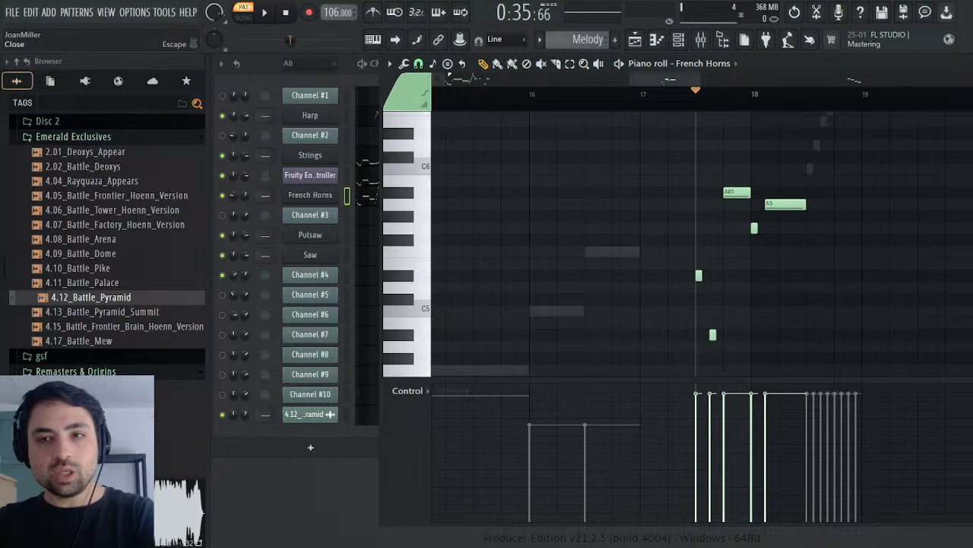
pyautogui.press('Escape')
# Step: Insert the current 50% left panning value into the French Horns panning events from 17:09 to bar 38 and test-play it
pyautogui.moveTo(761, 122); pyautogui.dragTo(972, 122)
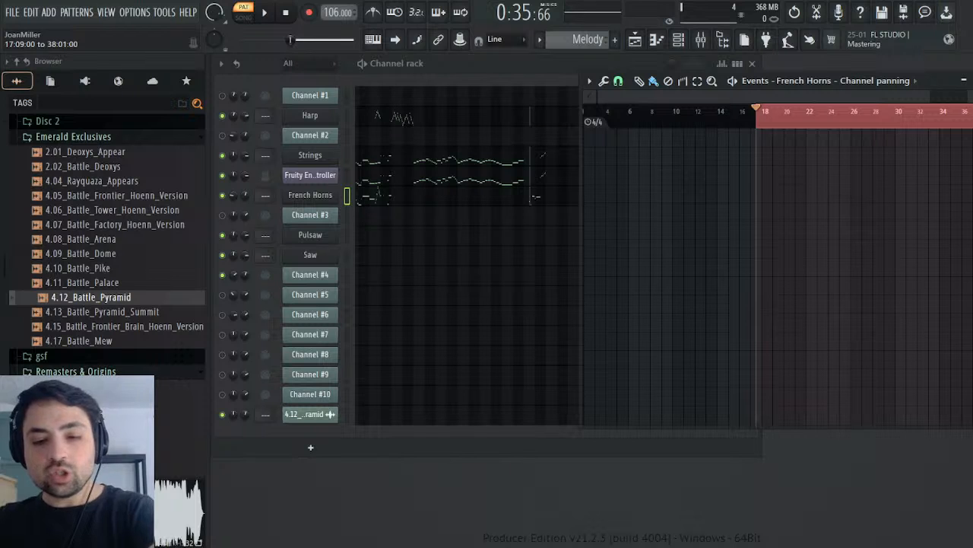
pyautogui.hotkey('ctrl', 'i')
pyautogui.keyDown('ctrl'); pyautogui.click(878, 115); pyautogui.keyUp('ctrl')
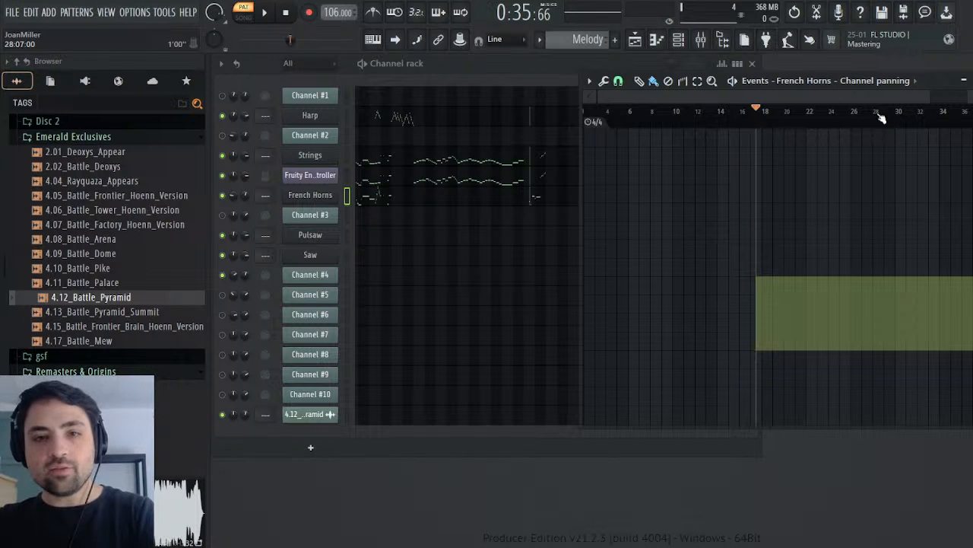
pyautogui.press('space')
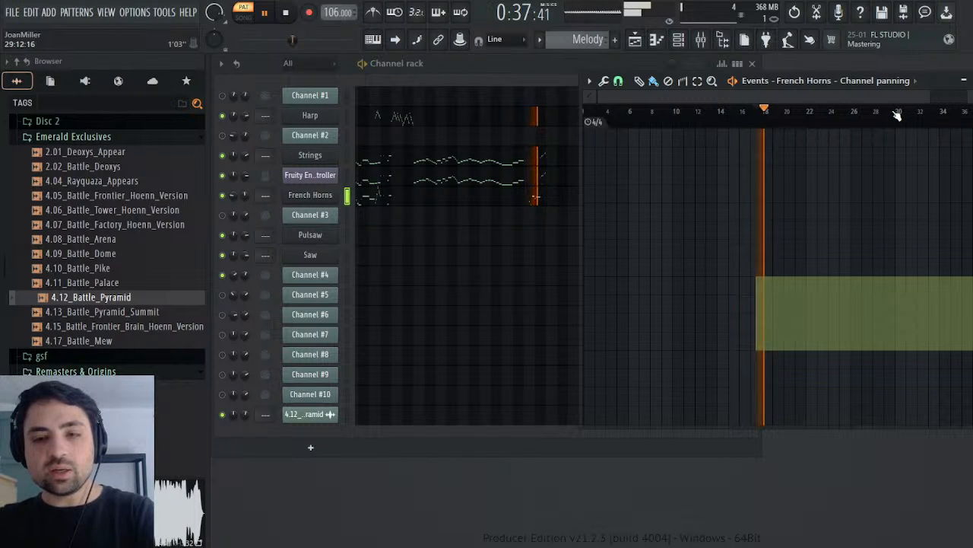
pyautogui.moveTo(943, 82); pyautogui.dragTo(972, 91)
pyautogui.press('space')
# Step: Paste the copied Channel #4 panning events at bar 1 of the French Horns panning, keep the event at 17:09, and clear the selection
pyautogui.press('Home')
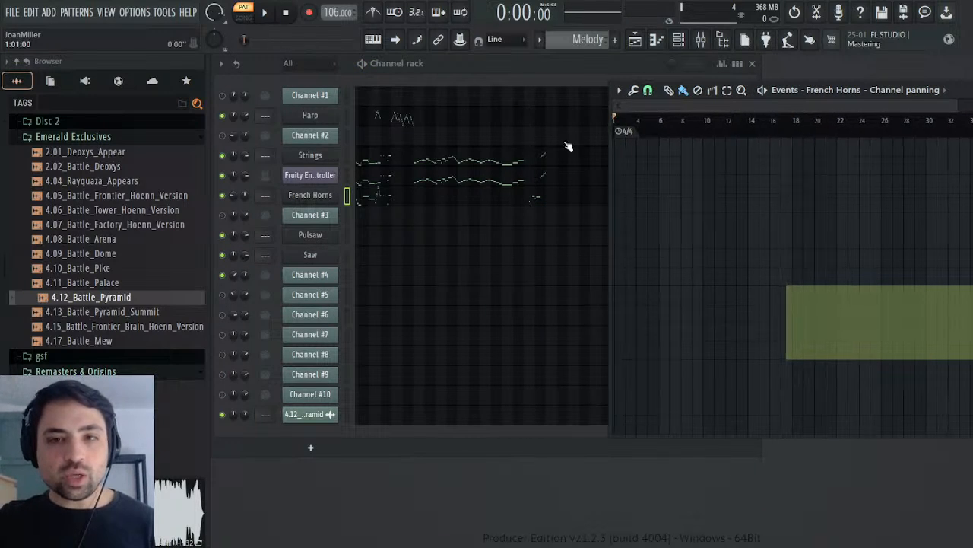
pyautogui.hotkey('ctrl', 'v')
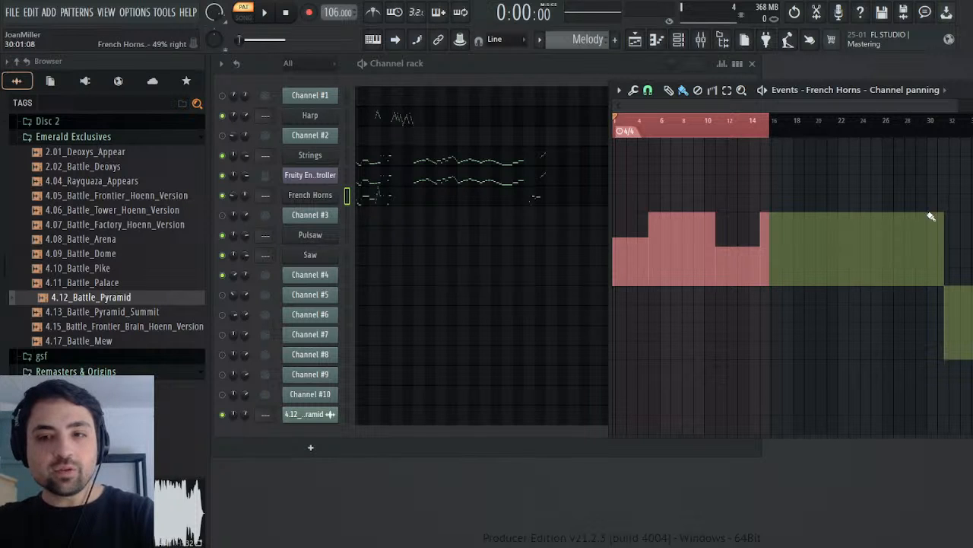
pyautogui.hotkey('ctrl', 'z')
pyautogui.hotkey('ctrl', 'v')
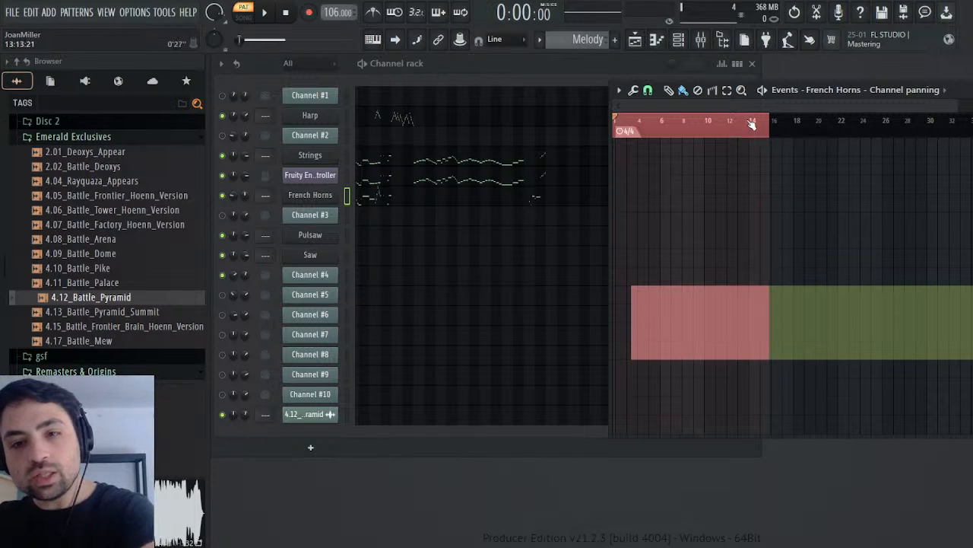
pyautogui.hotkey('ctrl', 'z')
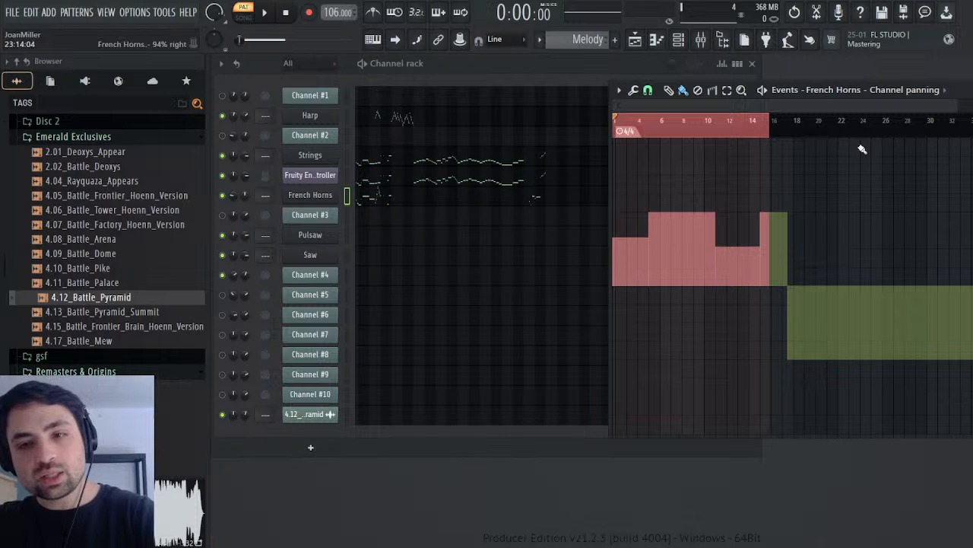
pyautogui.click(764, 124)
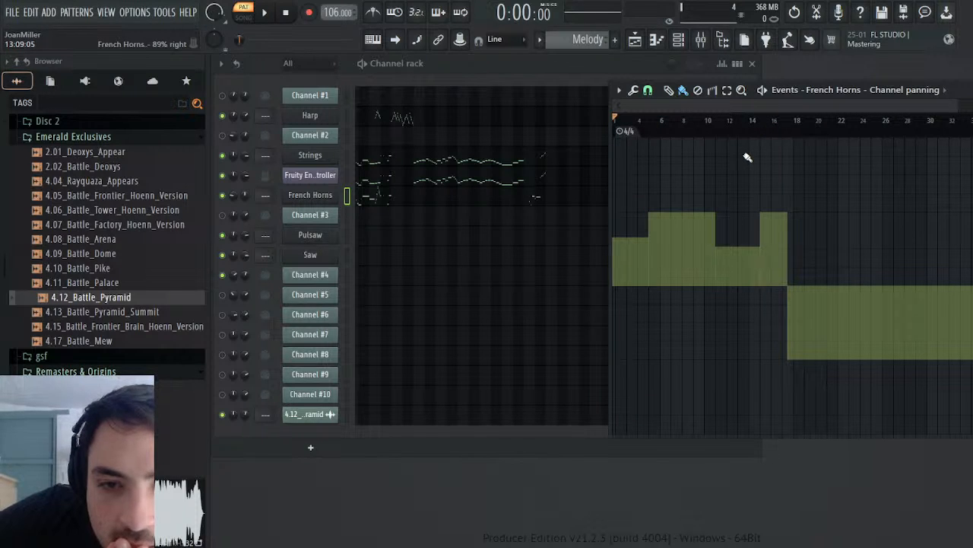
# Step: Delete the pasted French Horns panning changes between about bar 4 and bar 16, keeping the one at bar 1
pyautogui.click(697, 90)
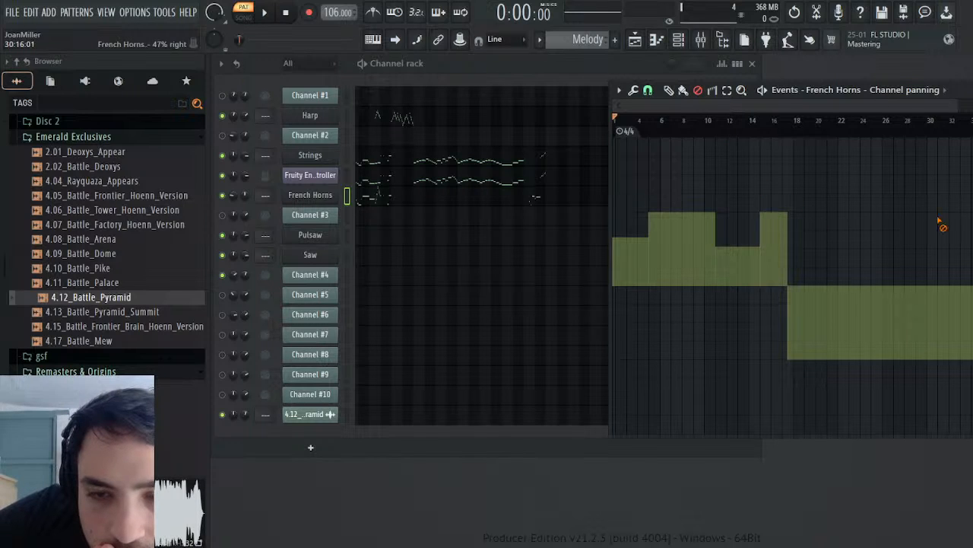
pyautogui.moveTo(780, 214); pyautogui.dragTo(661, 212)
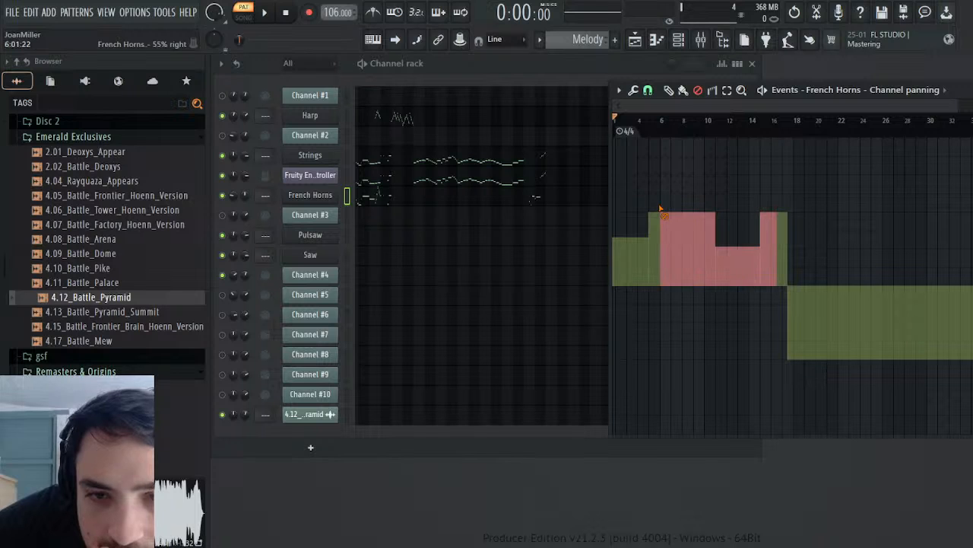
pyautogui.click(663, 214)
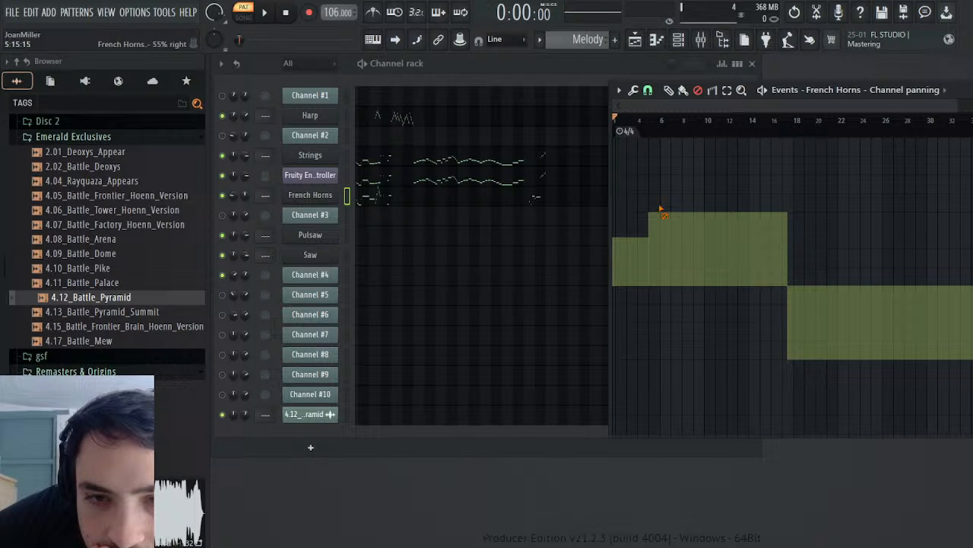
pyautogui.click(690, 120)
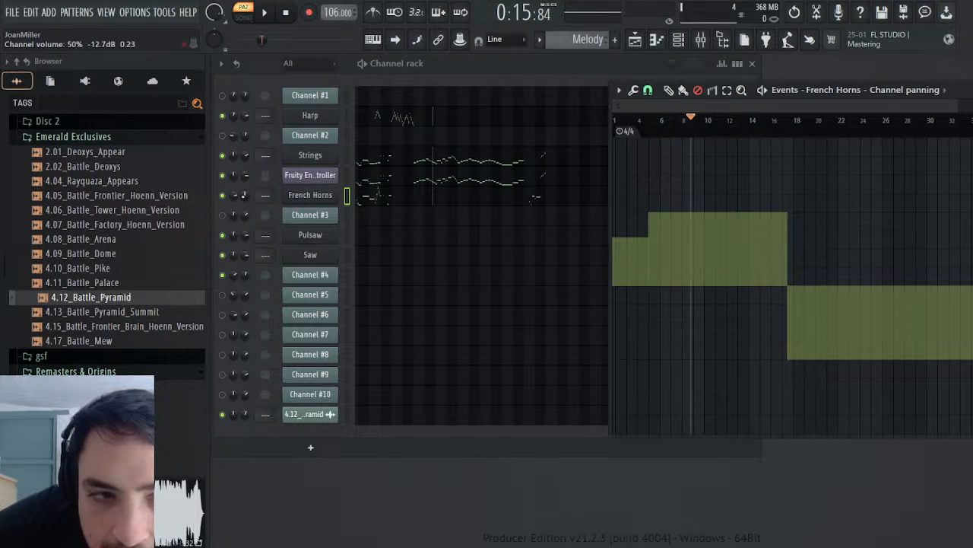
pyautogui.click(234, 194)
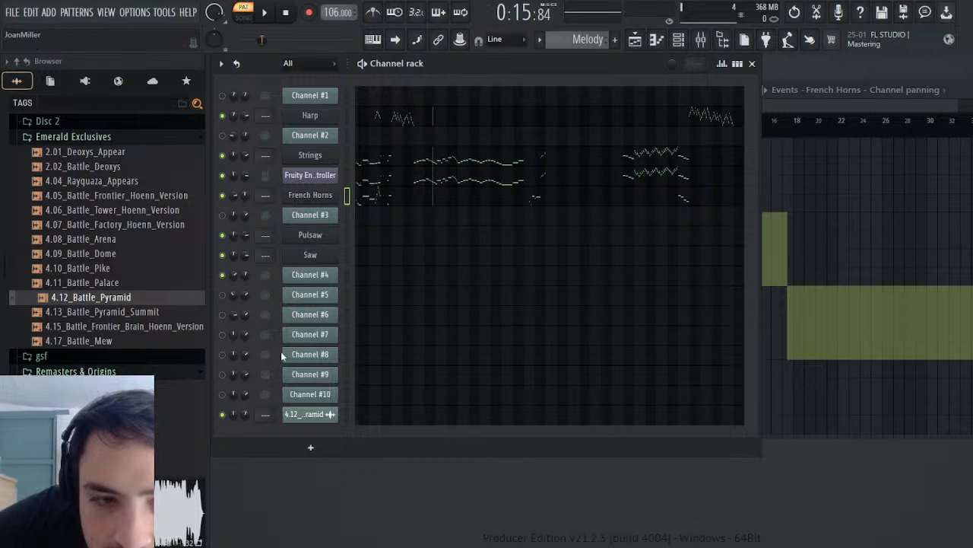
pyautogui.click(821, 108)
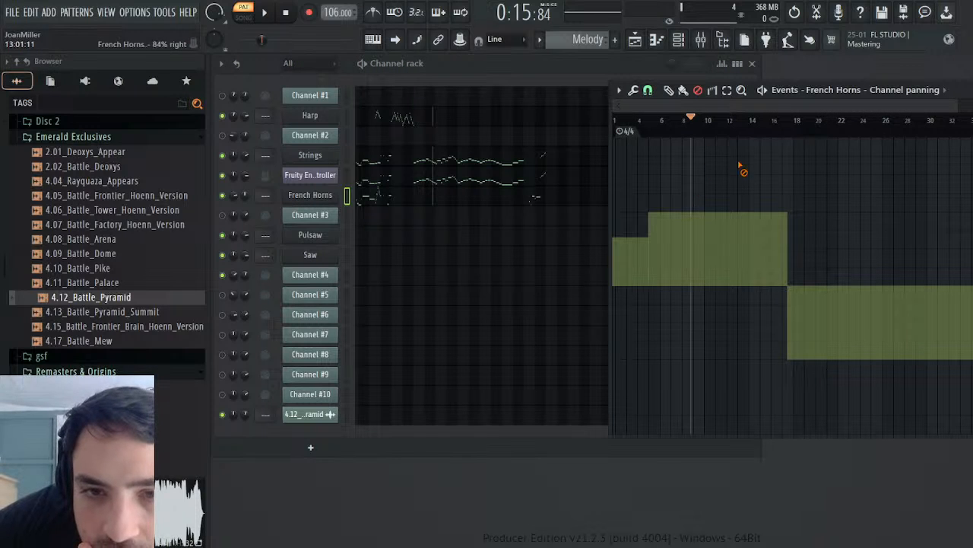
pyautogui.moveTo(739, 169); pyautogui.dragTo(642, 195)
pyautogui.press('Delete')
# Step: Set the French Horns channel panning to 50% right and insert that value into its panning events from bar 31 to about bar 38
pyautogui.click(906, 121)
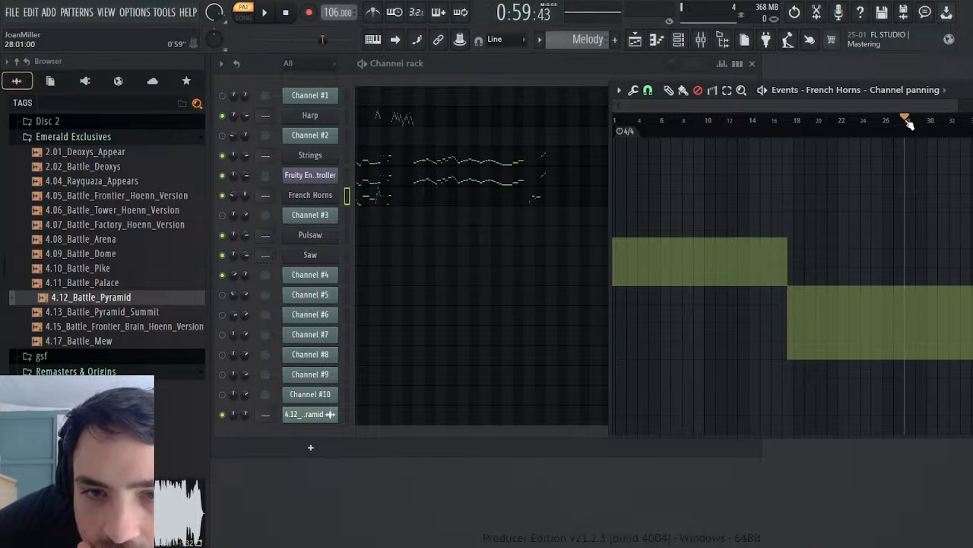
pyautogui.moveTo(801, 99); pyautogui.dragTo(414, 172)
pyautogui.moveTo(533, 204); pyautogui.dragTo(555, 204)
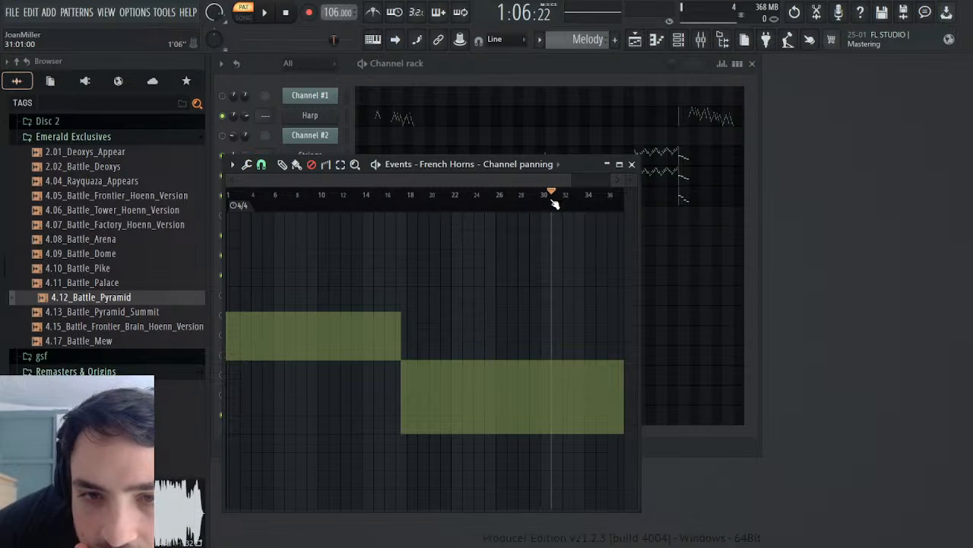
pyautogui.moveTo(407, 164); pyautogui.dragTo(712, 133)
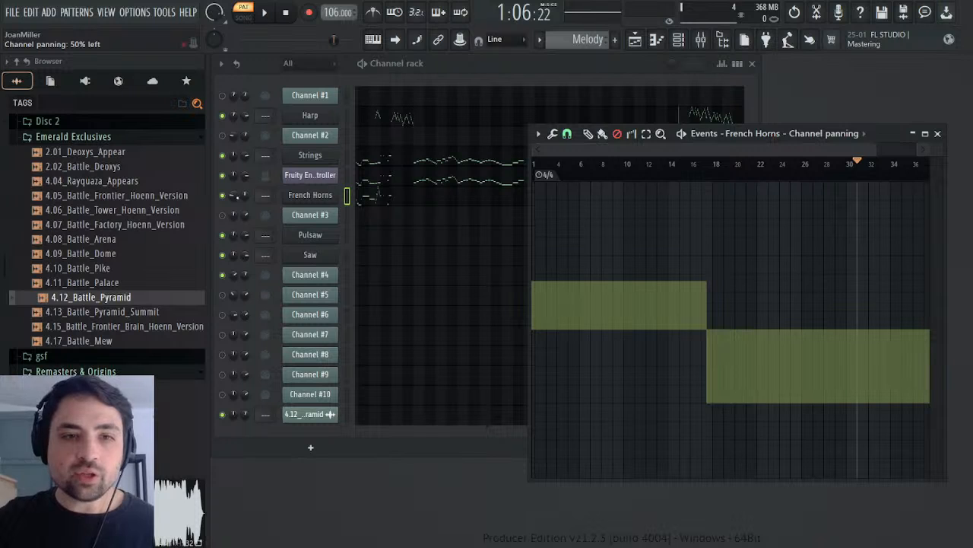
pyautogui.click(236, 197)
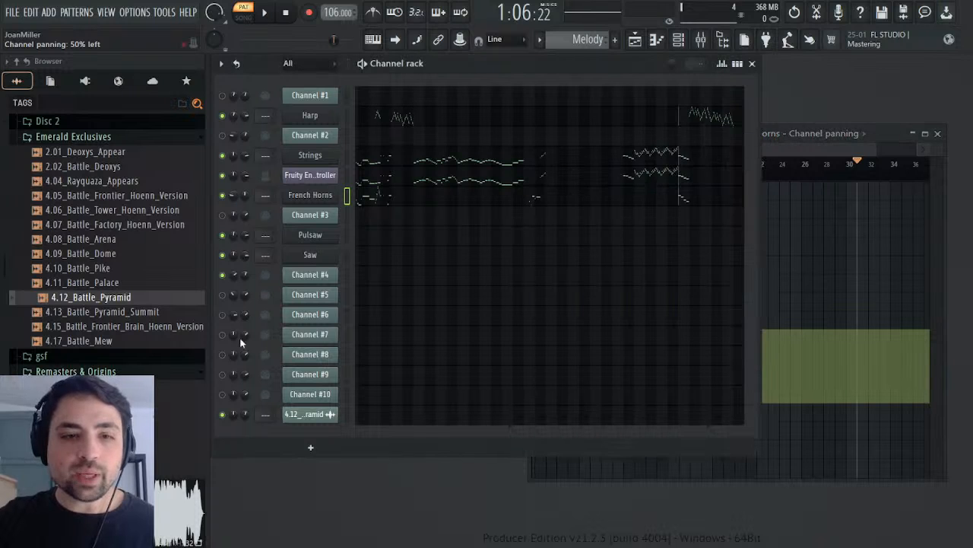
pyautogui.click(868, 138)
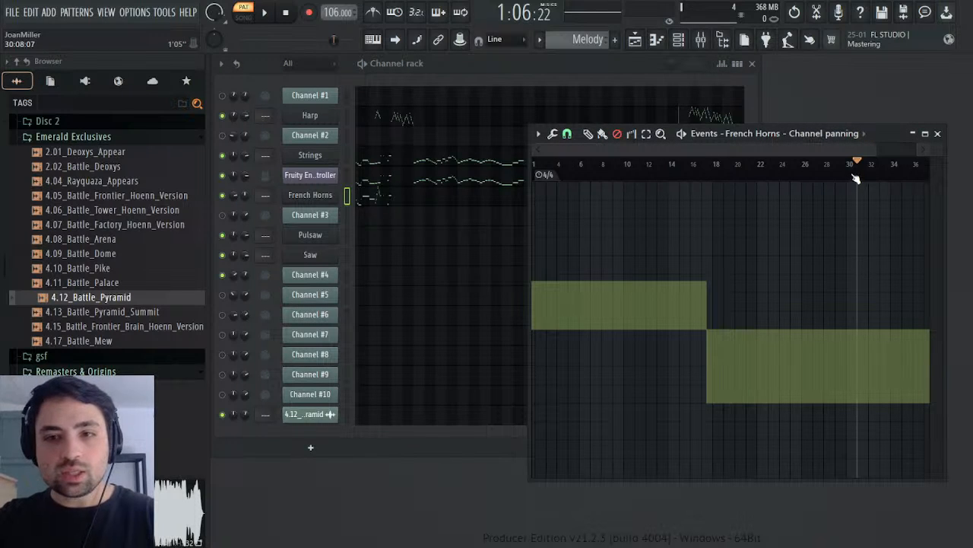
pyautogui.moveTo(858, 177); pyautogui.dragTo(929, 180)
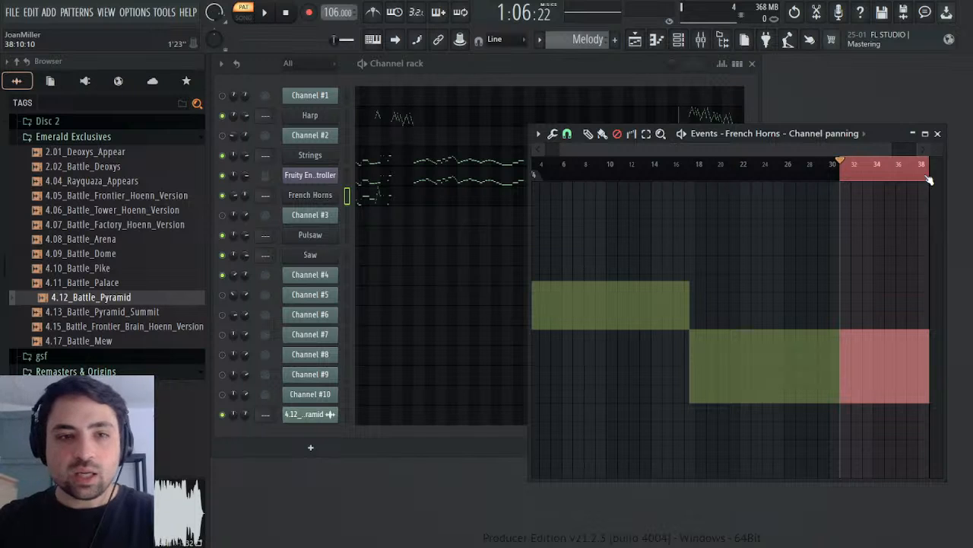
pyautogui.hotkey('ctrl', 'i')
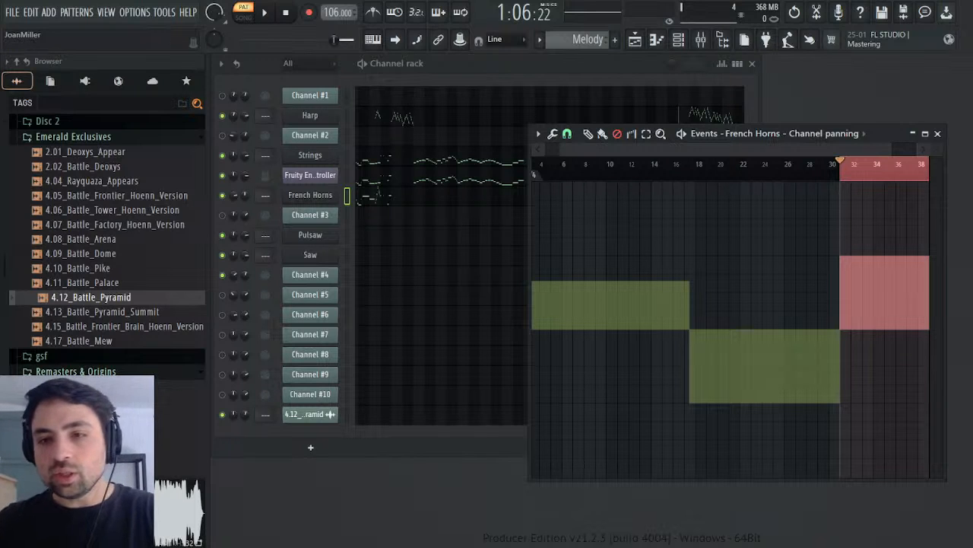
# Step: Clear the time selection, test-play the French Horns panning change at bar 31, and close its event editor
pyautogui.hotkey('ctrl', 'd')
pyautogui.moveTo(872, 143); pyautogui.dragTo(573, 200)
pyautogui.press('space')
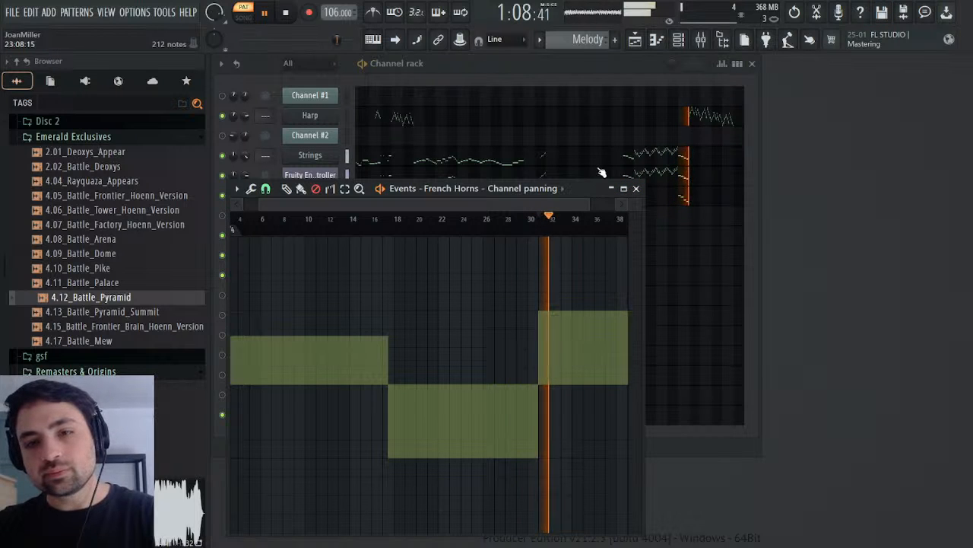
pyautogui.press('space')
pyautogui.moveTo(598, 188); pyautogui.dragTo(861, 160)
pyautogui.click(903, 159)
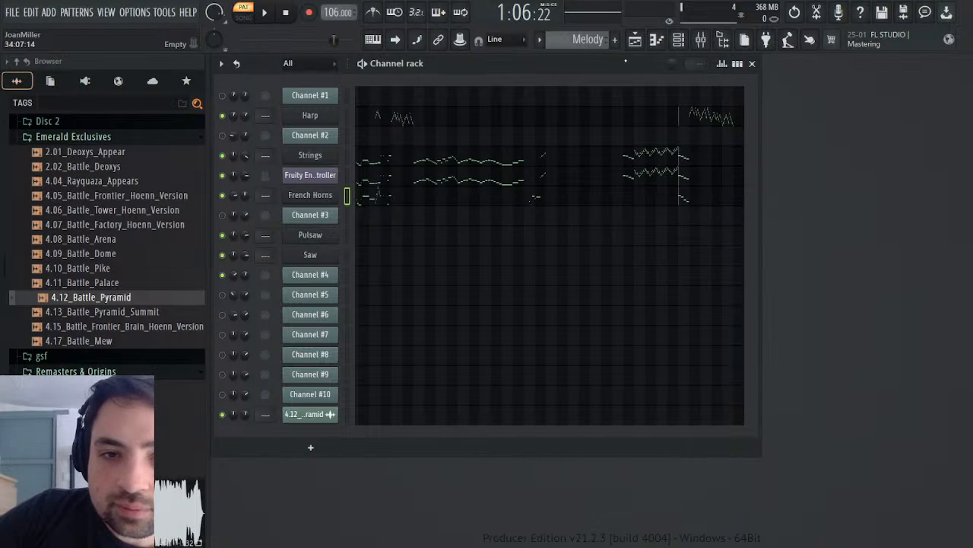
# Step: Examine the channel volume events of Channel #3 and Channel #4 in the Battle Pyramid pattern
pyautogui.scroll(1, 584, 38)
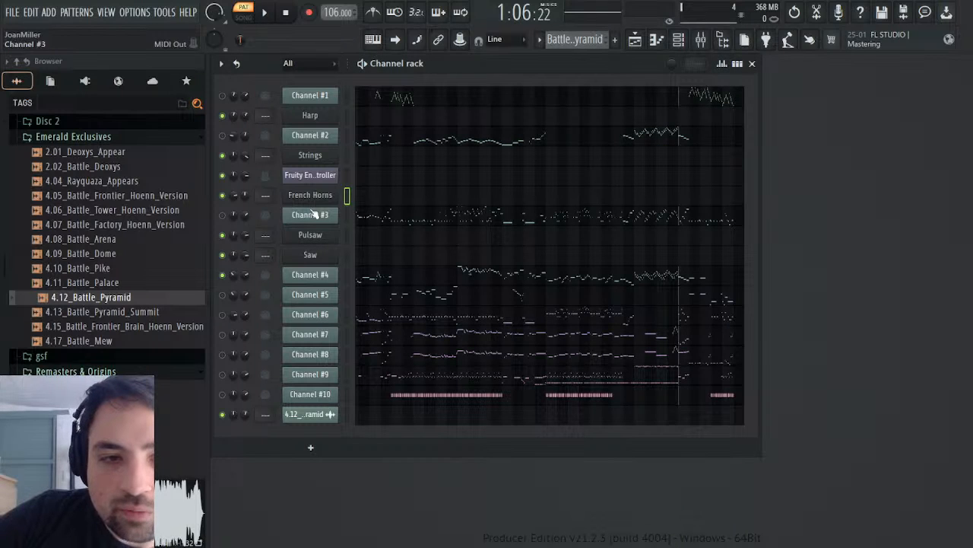
pyautogui.click(276, 218)
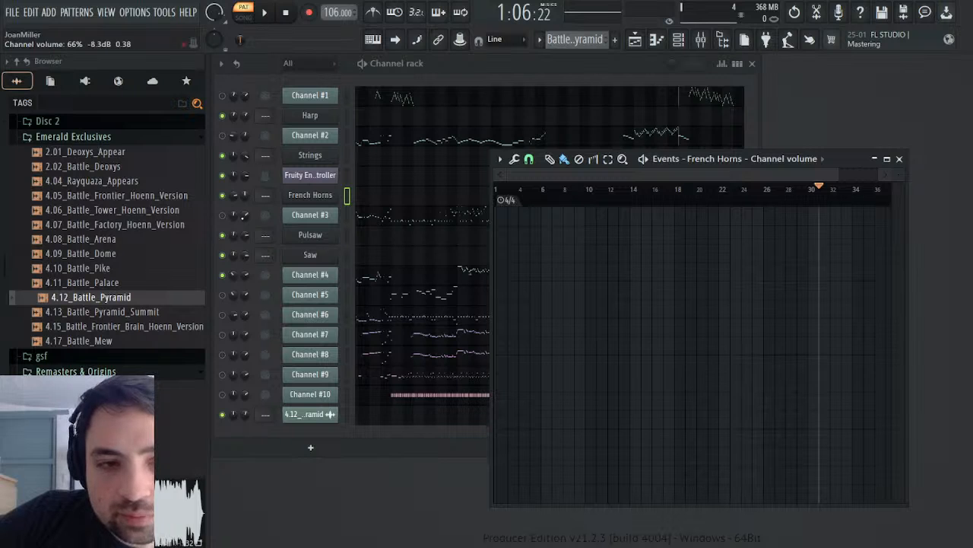
pyautogui.rightClick(245, 216)
pyautogui.click(289, 245)
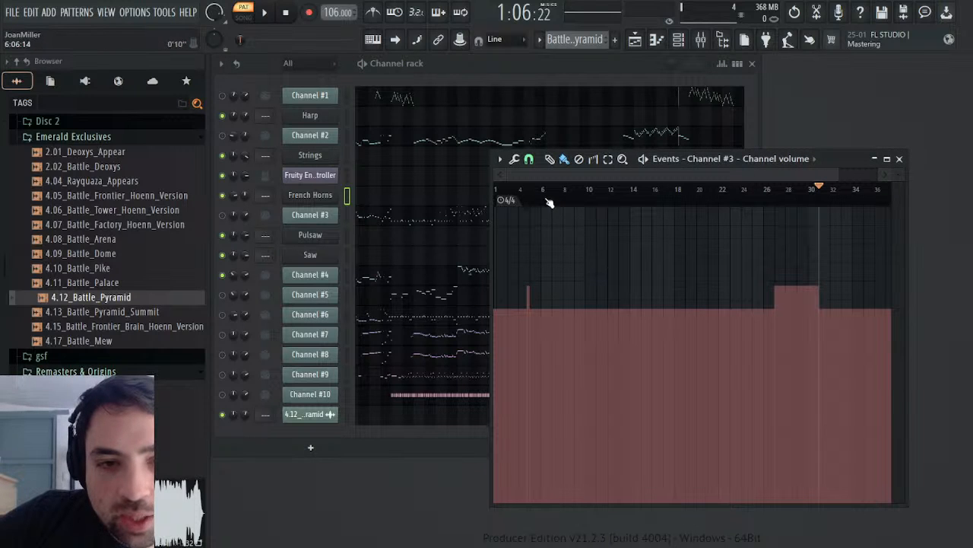
pyautogui.click(246, 275)
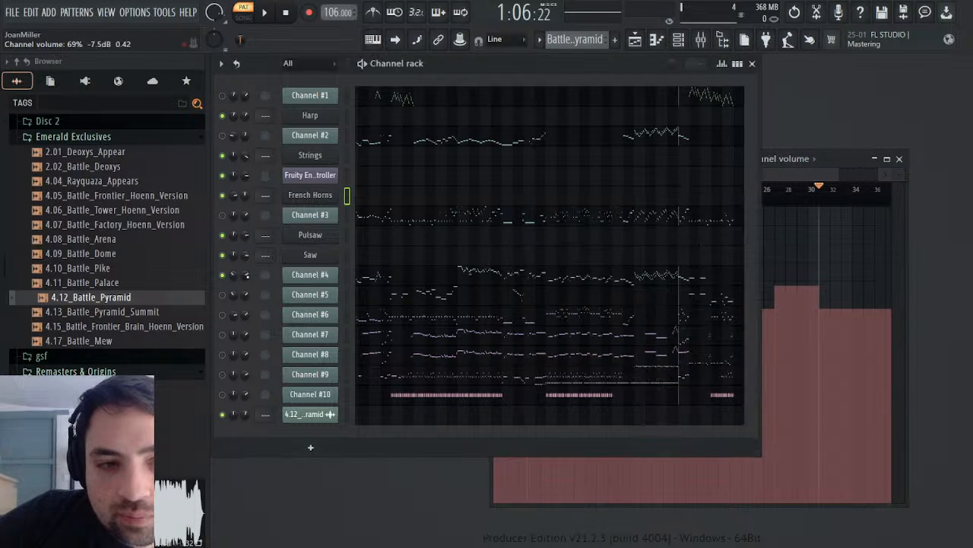
pyautogui.click(286, 309)
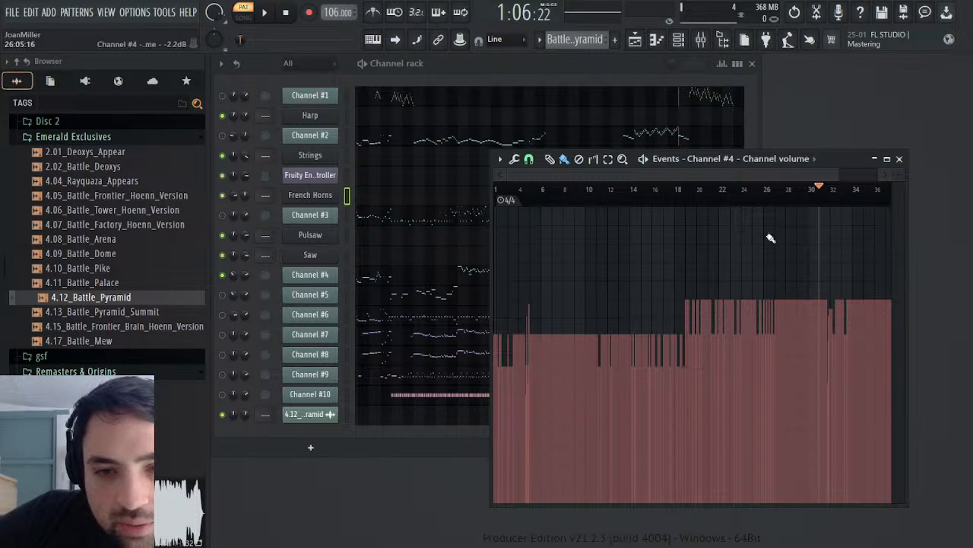
pyautogui.moveTo(852, 164); pyautogui.dragTo(789, 159)
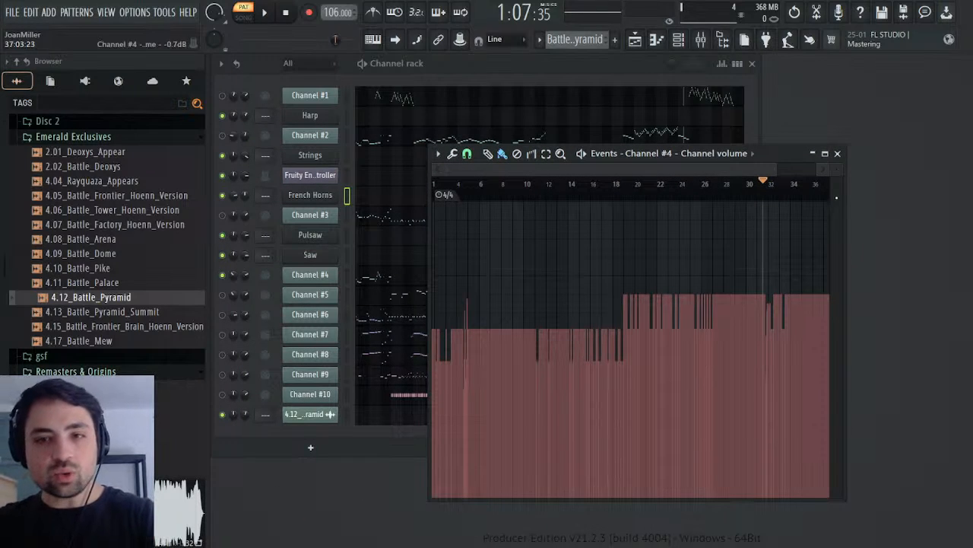
pyautogui.click(838, 153)
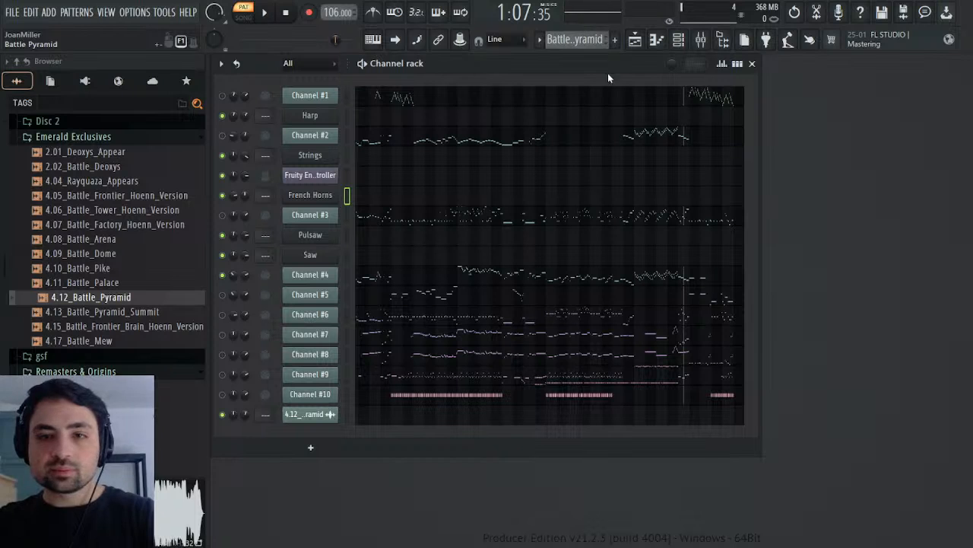
# Step: Check the French Horns channel volume events in the Melody pattern, then return to the Battle Pyramid pattern
pyautogui.press('KP_Add')
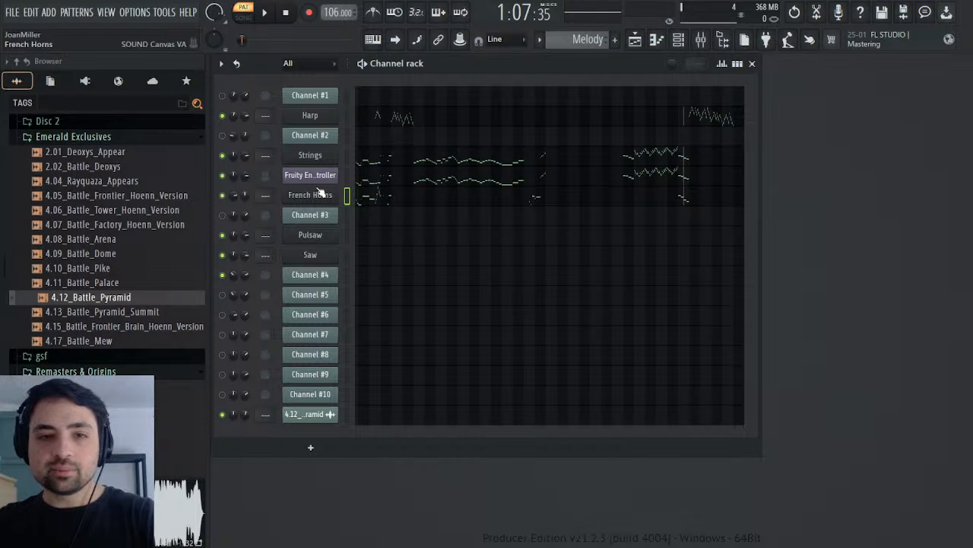
pyautogui.click(268, 223)
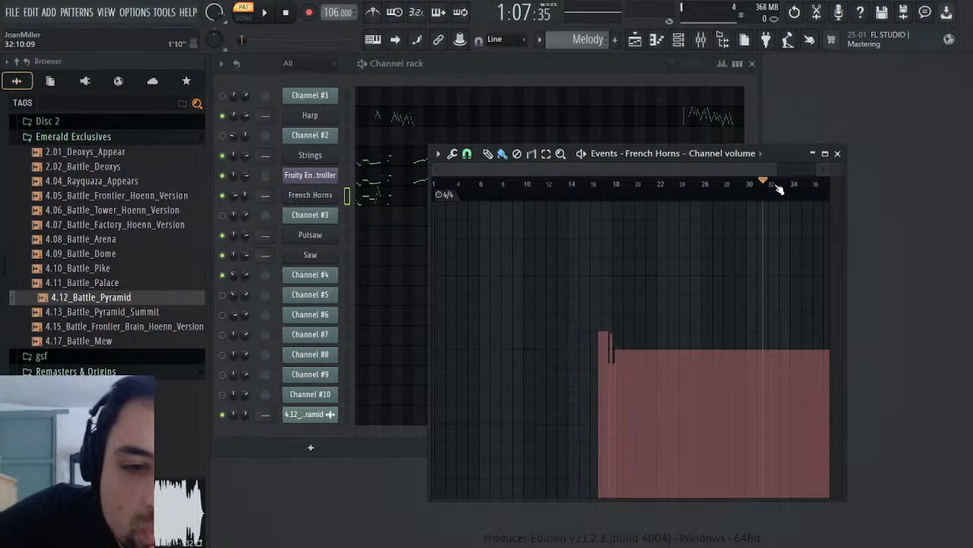
pyautogui.scroll(1, 564, 38)
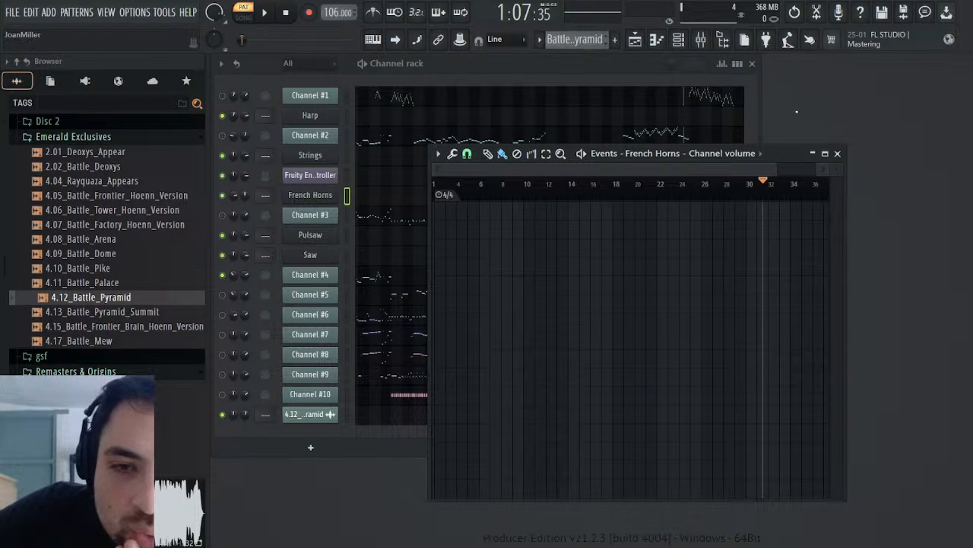
pyautogui.click(838, 155)
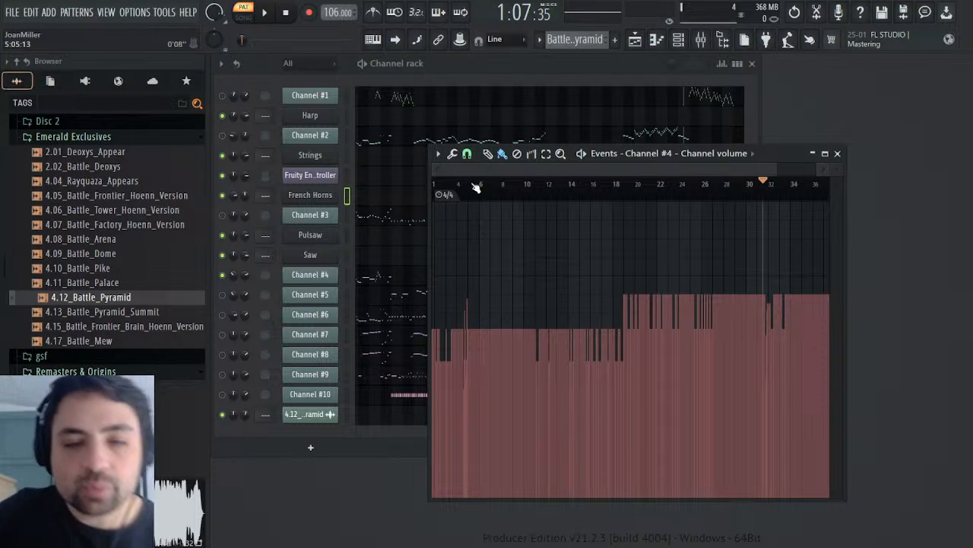
# Step: Copy Channel #4's volume events from bar 1 to about bar 5 into the French Horns volume events of the Melody pattern
pyautogui.moveTo(770, 168)
pyautogui.mouseDown()
pyautogui.moveTo(561, 171)
pyautogui.moveTo(535, 195)
pyautogui.mouseUp()
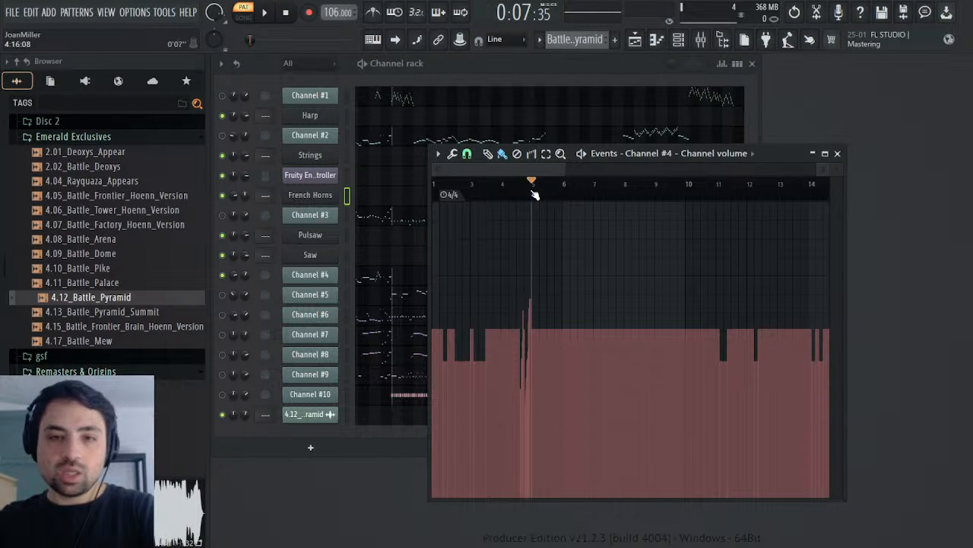
pyautogui.moveTo(533, 190); pyautogui.dragTo(435, 190)
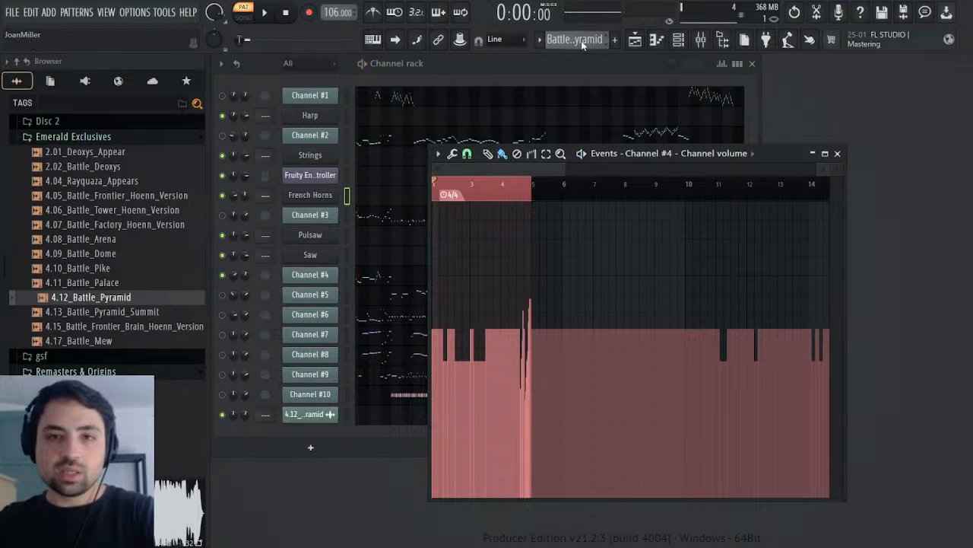
pyautogui.scroll(-1, 586, 40)
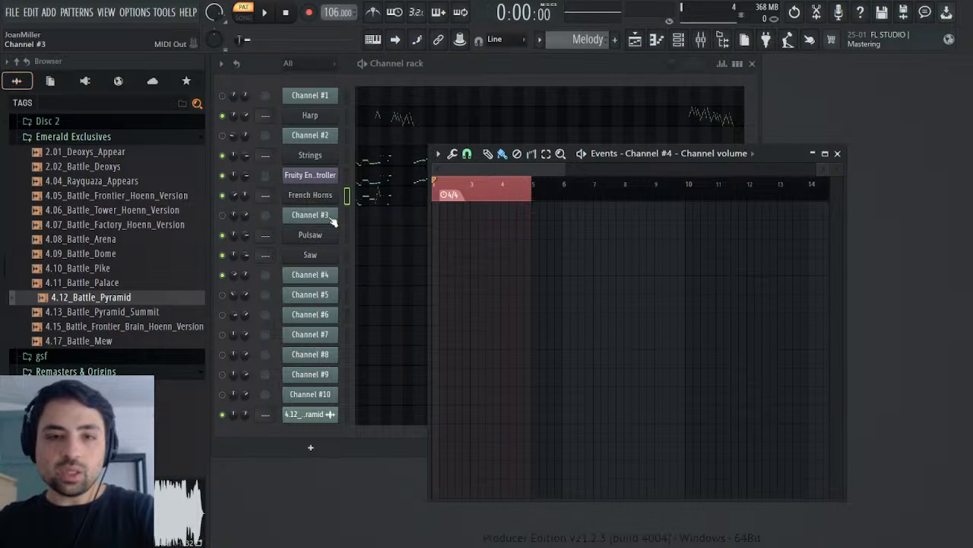
pyautogui.click(245, 195)
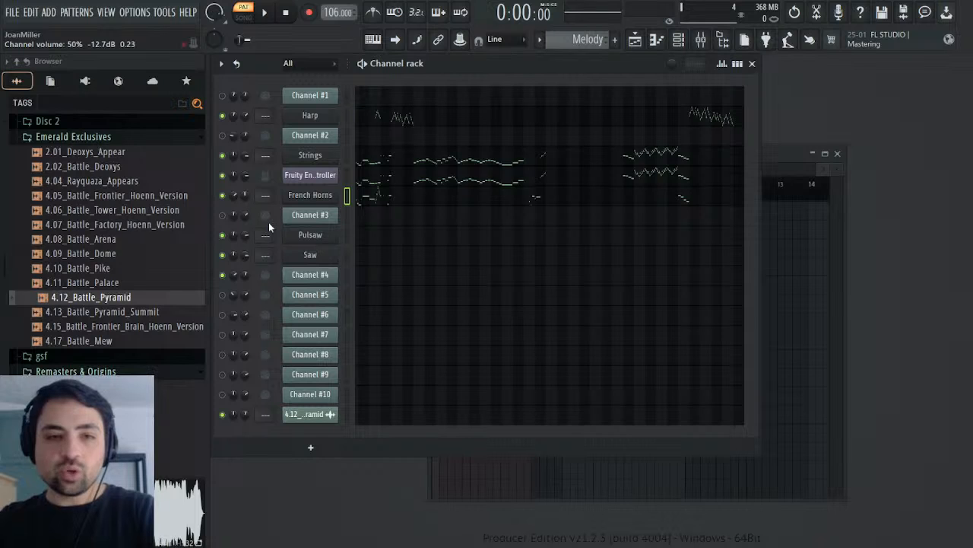
pyautogui.click(269, 224)
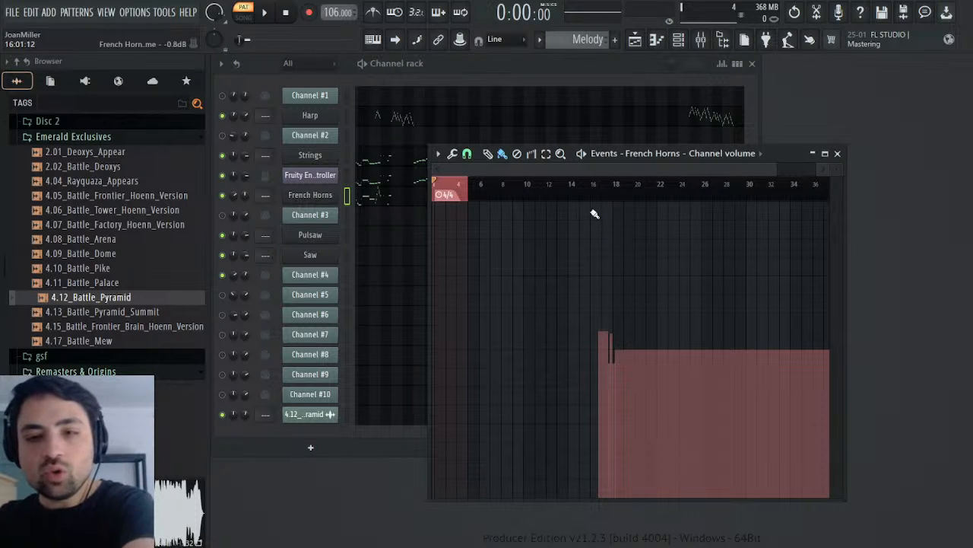
pyautogui.hotkey('ctrl', 'Delete')
pyautogui.hotkey('ctrl', 'z')
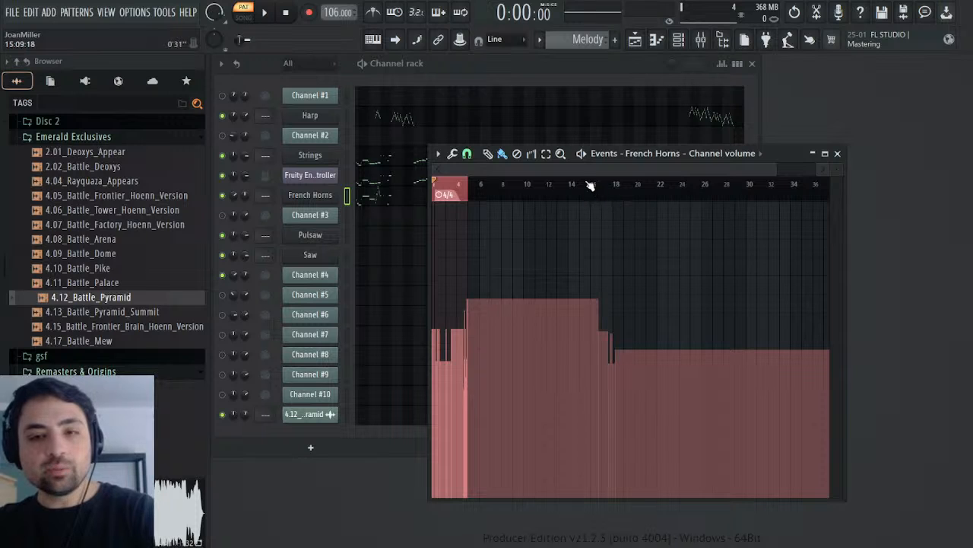
# Step: Inspect the French Horns volume events between bars 1 and 17 and clear the time selection
pyautogui.scroll(5, 596, 187)
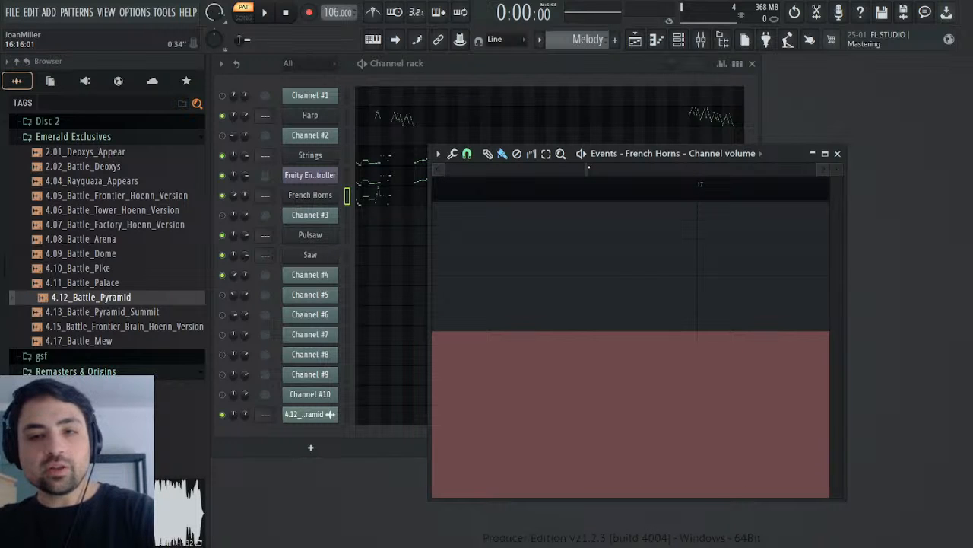
pyautogui.moveTo(587, 168); pyautogui.dragTo(722, 168)
pyautogui.moveTo(630, 170); pyautogui.dragTo(473, 172)
pyautogui.moveTo(444, 192); pyautogui.dragTo(502, 201)
pyautogui.click(566, 189)
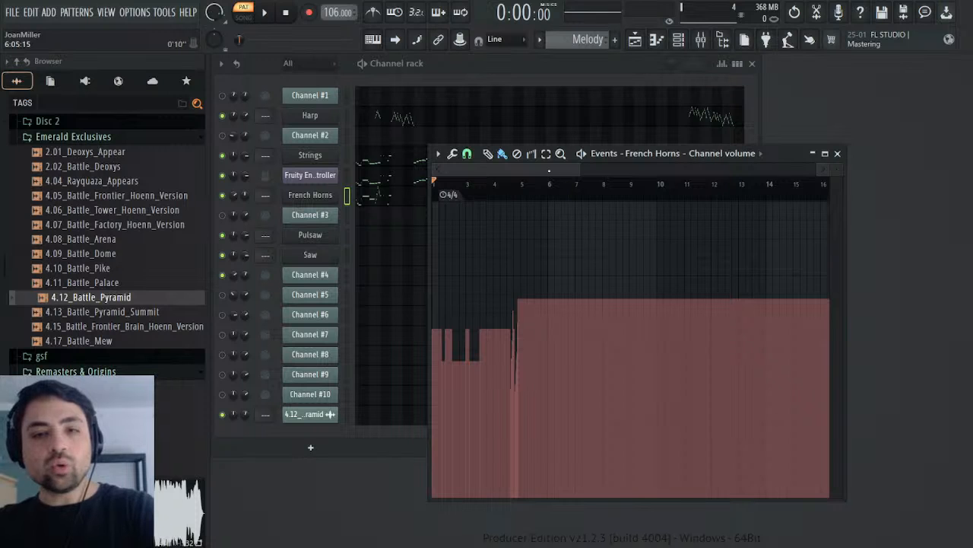
# Step: Reopen Channel #4's volume events in the Battle Pyramid pattern and test-play them from about bar 31
pyautogui.moveTo(549, 170); pyautogui.dragTo(686, 169)
pyautogui.scroll(1, 581, 40)
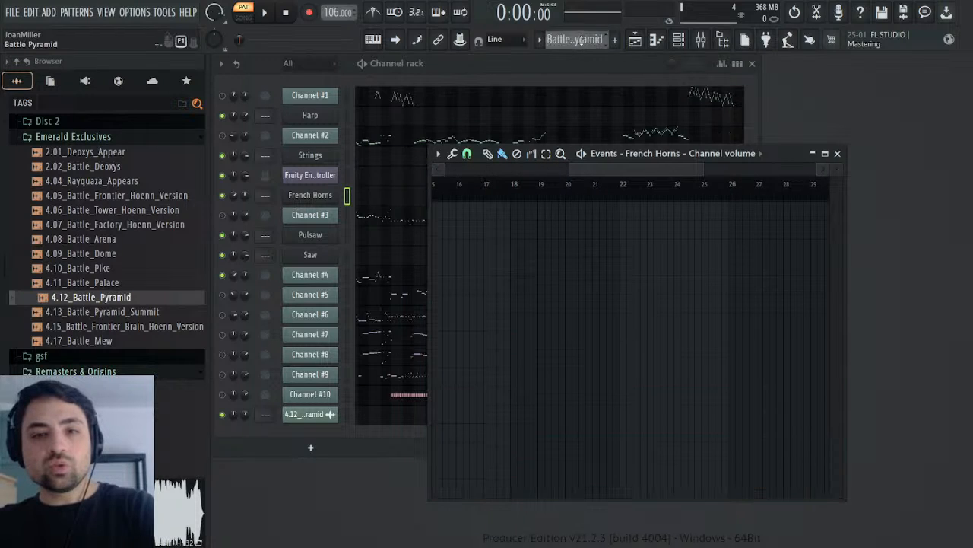
pyautogui.click(837, 153)
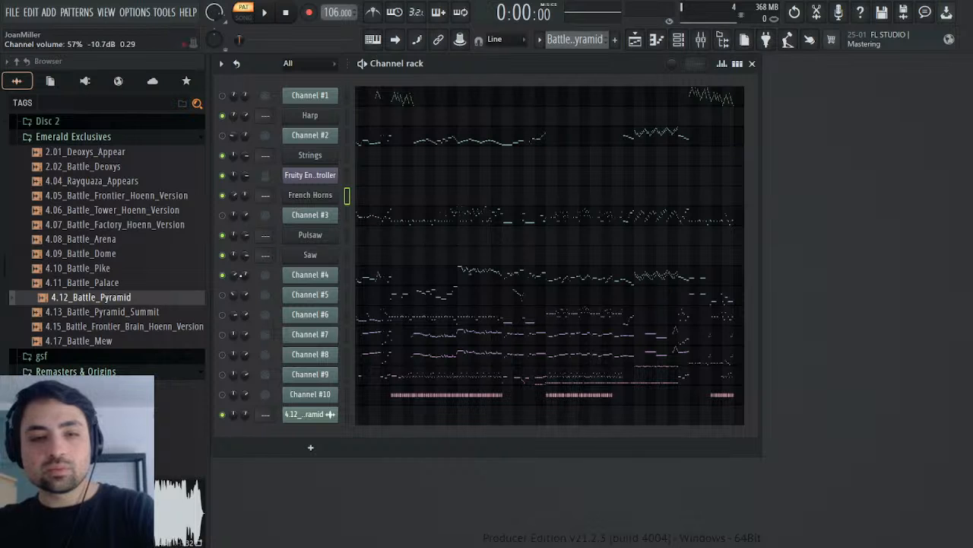
pyautogui.click(262, 301)
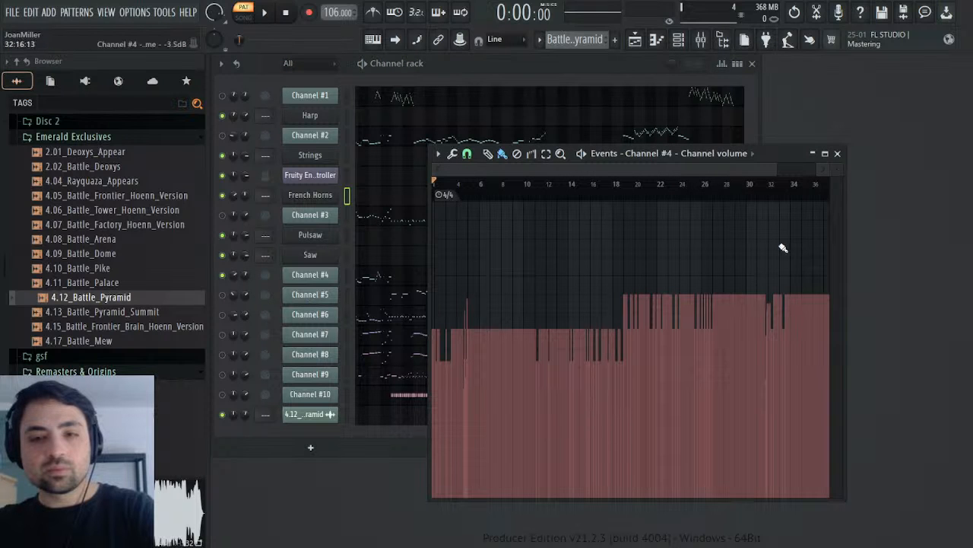
pyautogui.click(760, 185)
pyautogui.press('space')
pyautogui.moveTo(768, 156); pyautogui.dragTo(632, 155)
pyautogui.press('space')
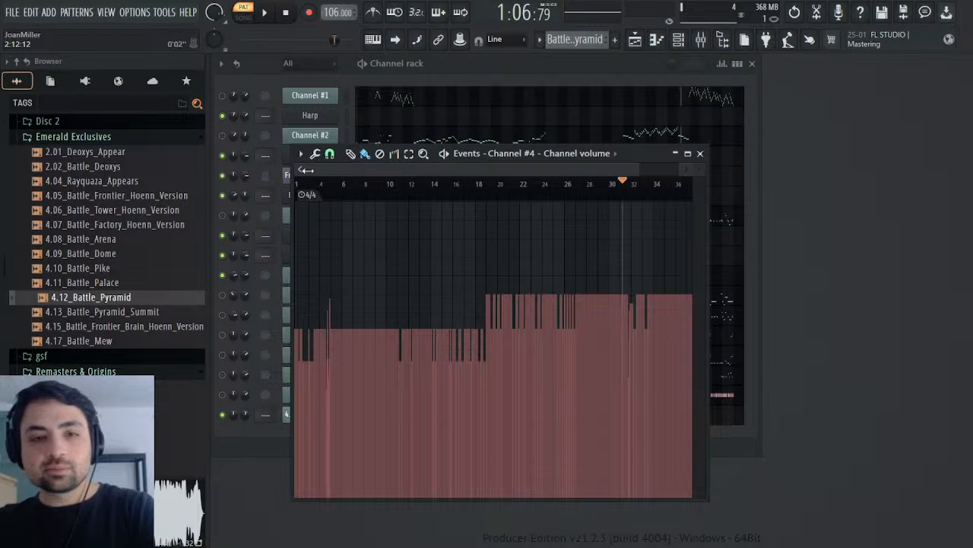
# Step: Replay Channel #4's volume changes from bar 31 and select the events between bars 31 and 32
pyautogui.moveTo(307, 169); pyautogui.dragTo(582, 170)
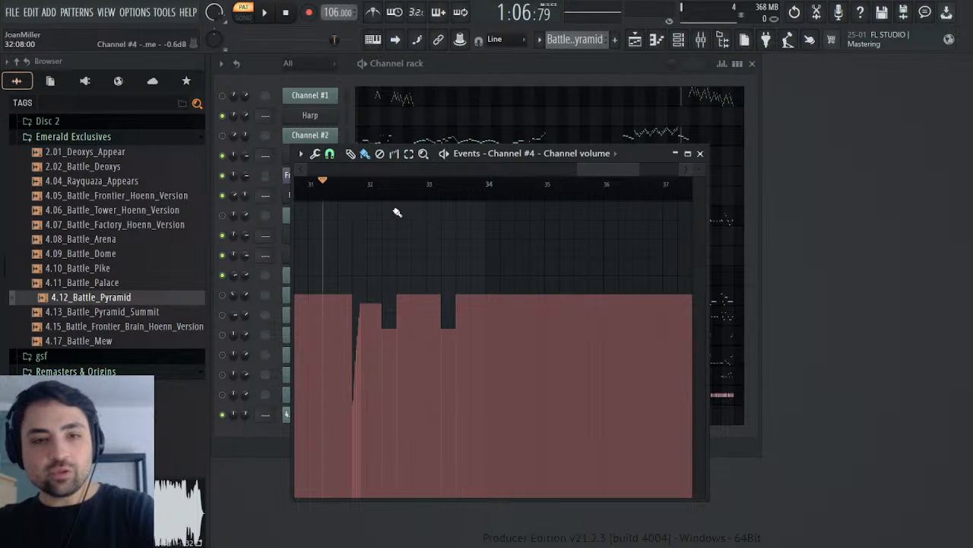
pyautogui.click(308, 190)
pyautogui.press('space')
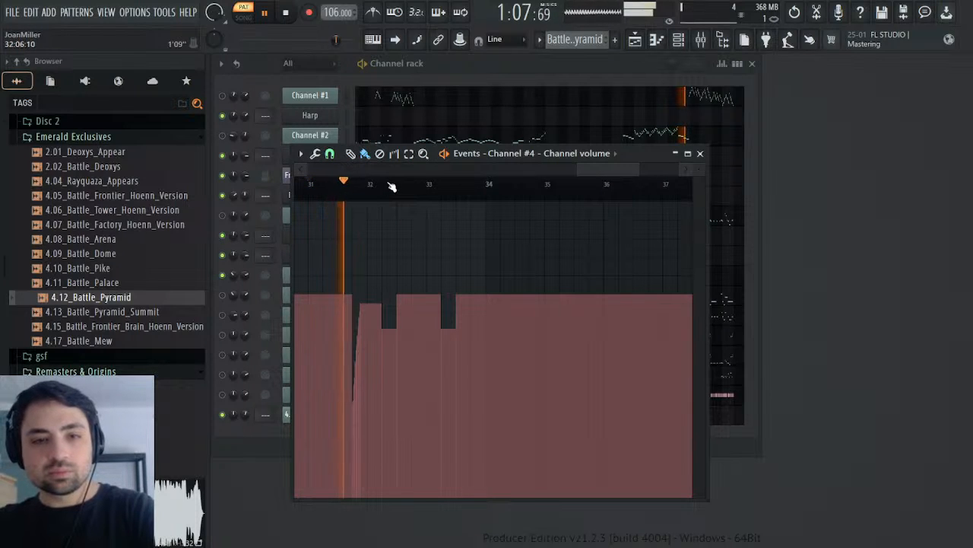
pyautogui.press('space')
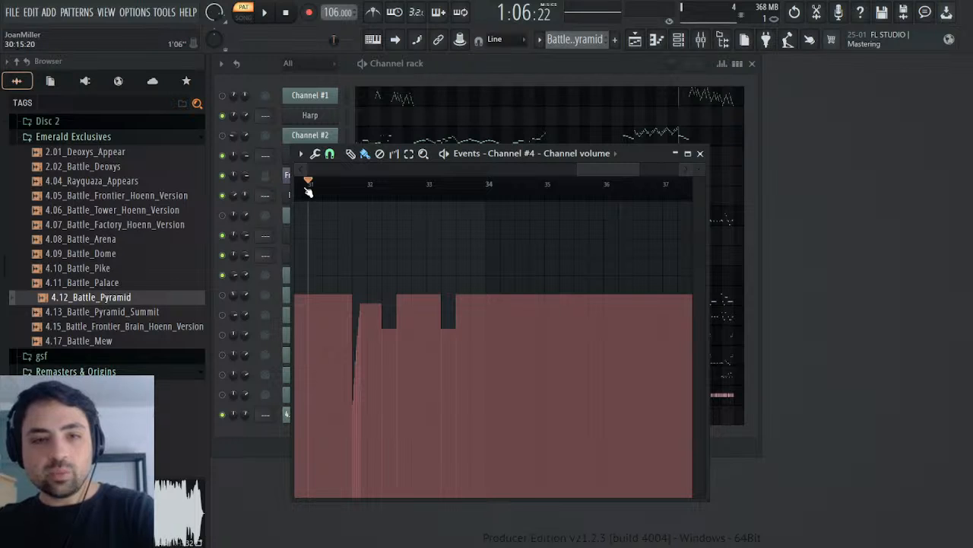
pyautogui.moveTo(314, 193); pyautogui.dragTo(371, 194)
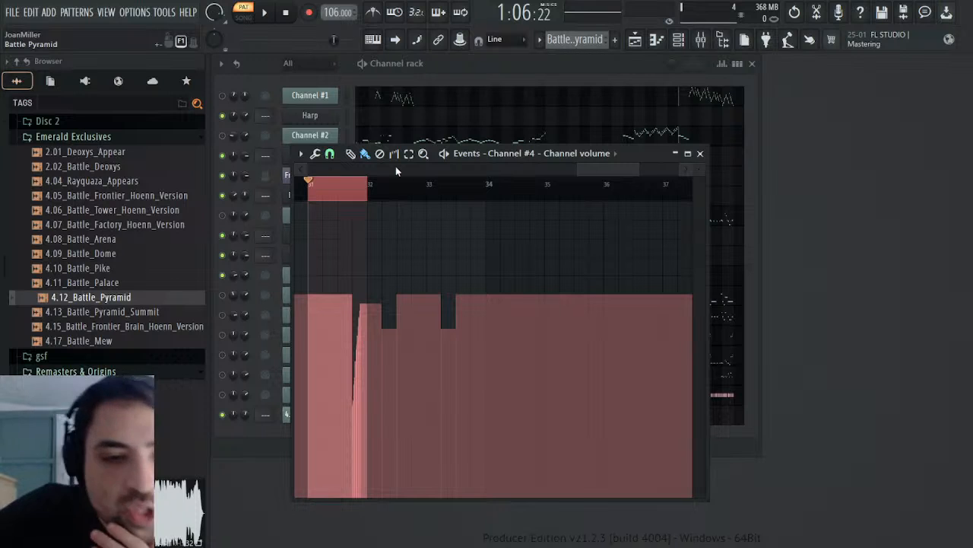
# Step: Examine the volume levels of Channel #4 between about bars 24 and 36 up close and test-play from bar 27
pyautogui.click(301, 170)
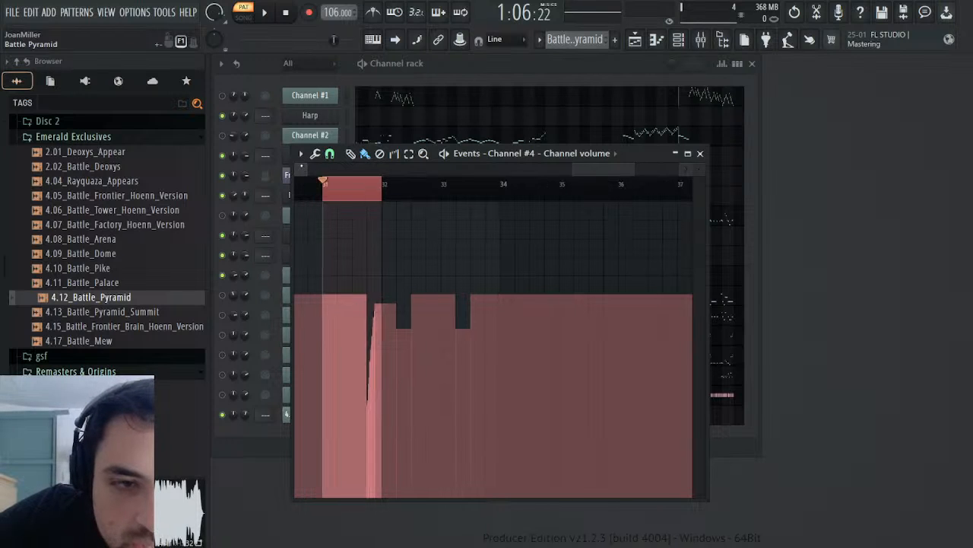
pyautogui.click(302, 169)
pyautogui.moveTo(700, 183); pyautogui.dragTo(701, 320)
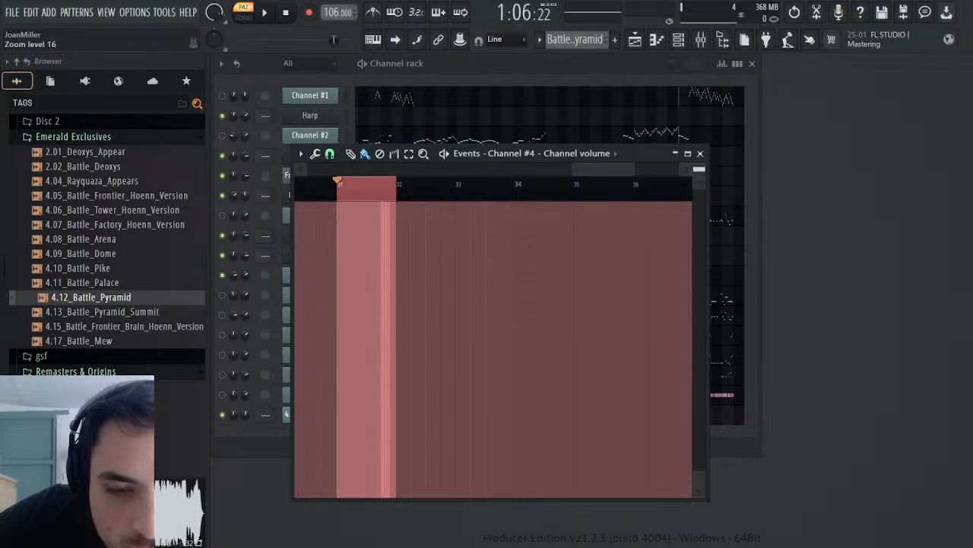
pyautogui.moveTo(702, 467); pyautogui.dragTo(773, 281)
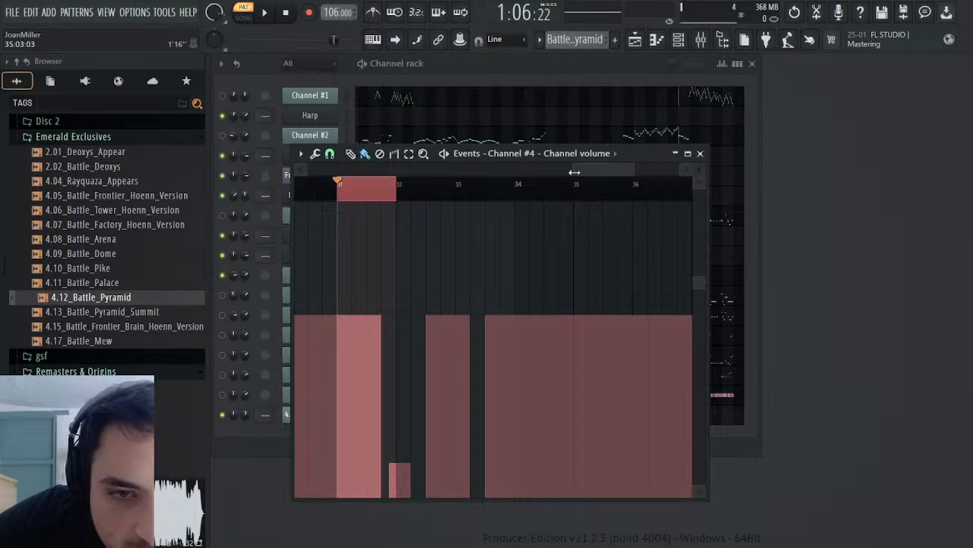
pyautogui.moveTo(574, 171); pyautogui.dragTo(516, 172)
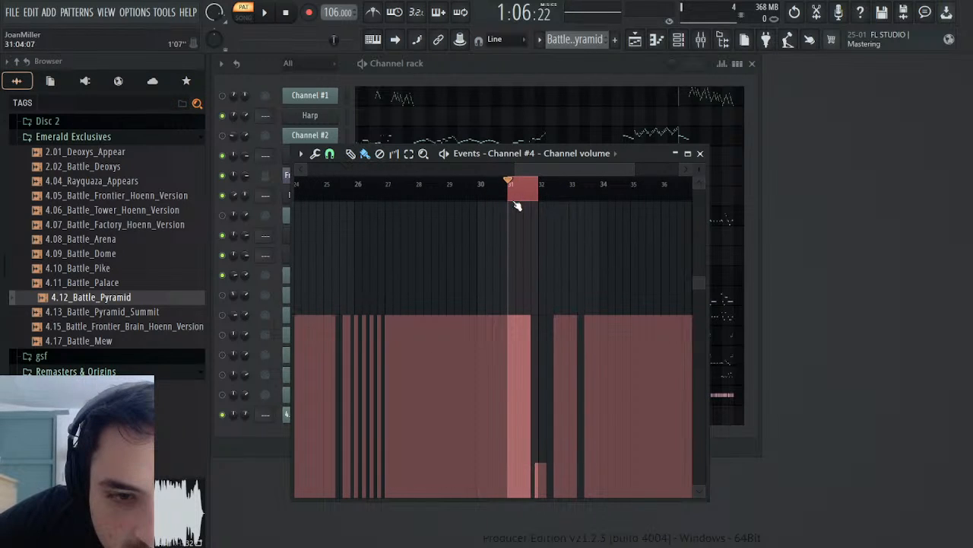
pyautogui.click(388, 187)
pyautogui.press('space')
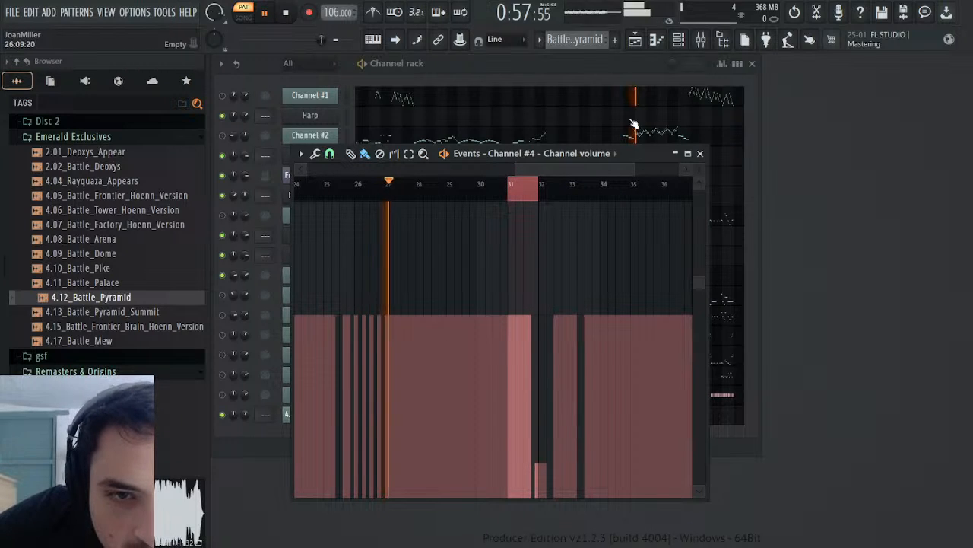
pyautogui.moveTo(628, 153); pyautogui.dragTo(737, 214)
pyautogui.press('space')
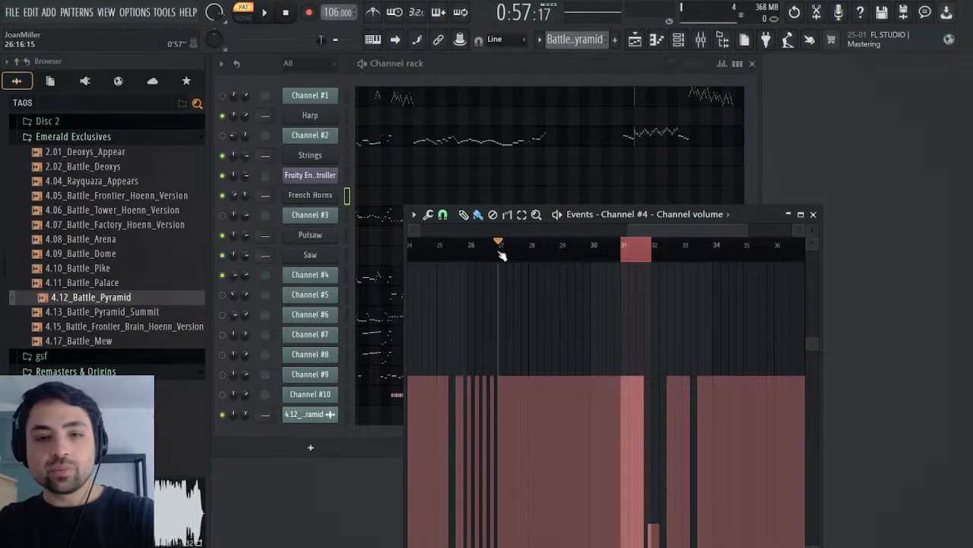
# Step: Select Channel #4's volume events from bar 27 to past bar 32 and test-play them, including the spot around bar 32
pyautogui.moveTo(501, 256); pyautogui.dragTo(671, 266)
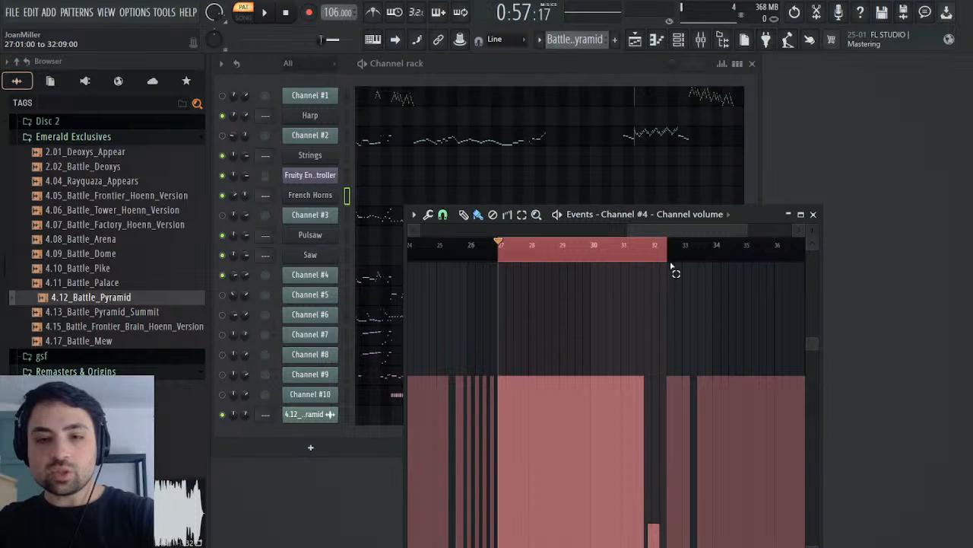
pyautogui.moveTo(755, 211); pyautogui.dragTo(745, 248)
pyautogui.press('space')
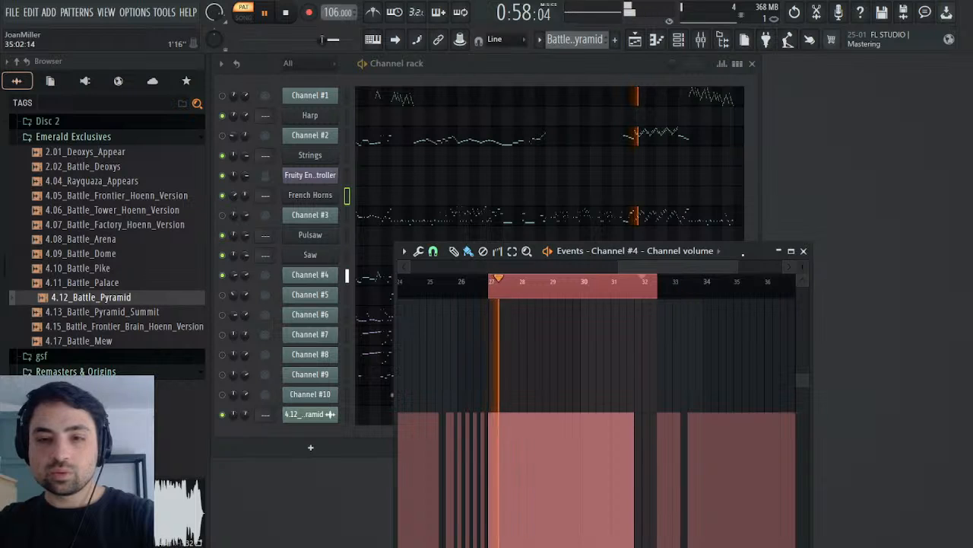
pyautogui.moveTo(734, 252); pyautogui.dragTo(764, 179)
pyautogui.click(667, 217)
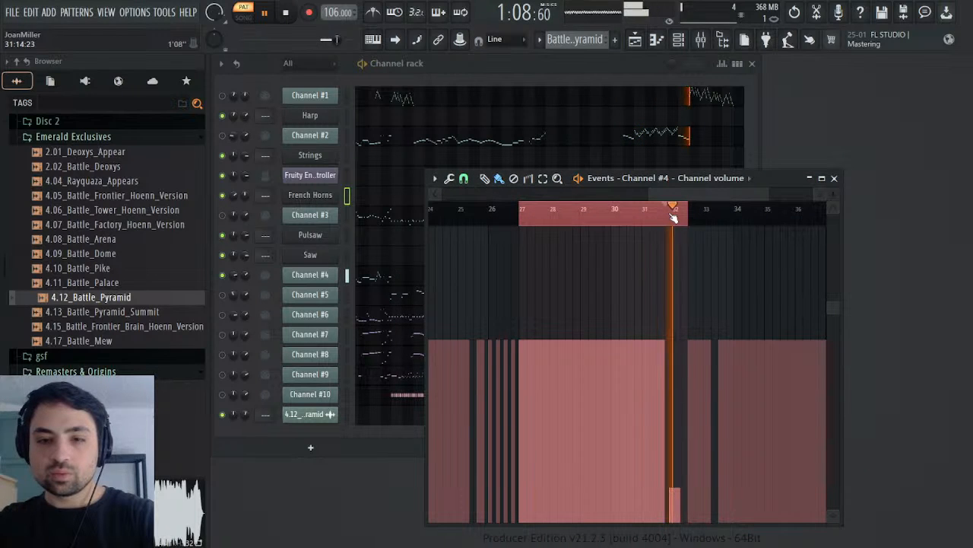
pyautogui.press('space')
# Step: Copy Channel #4's volume events from bar 27 to about bar 32 into the French Horns volume events of the Melody pattern
pyautogui.moveTo(673, 220); pyautogui.dragTo(523, 234)
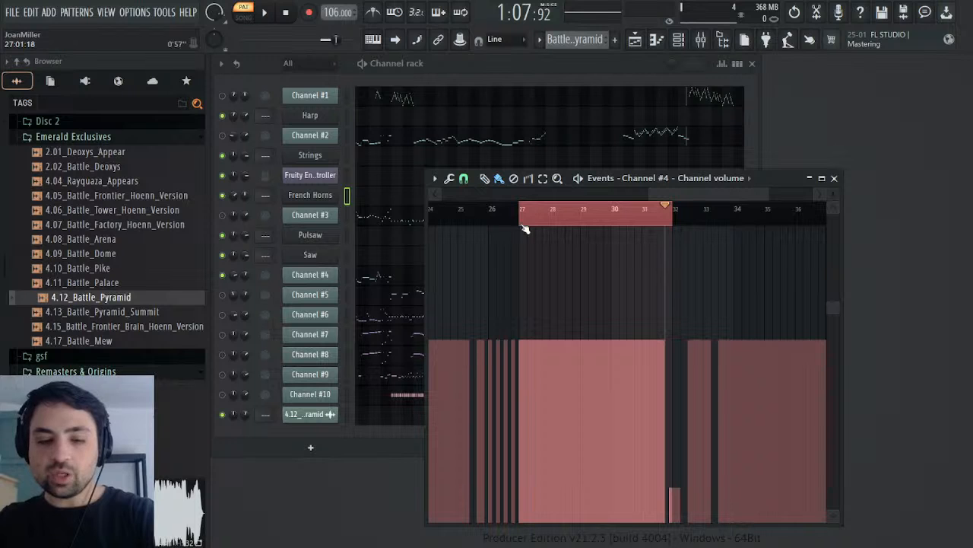
pyautogui.press('space')
pyautogui.press('space')
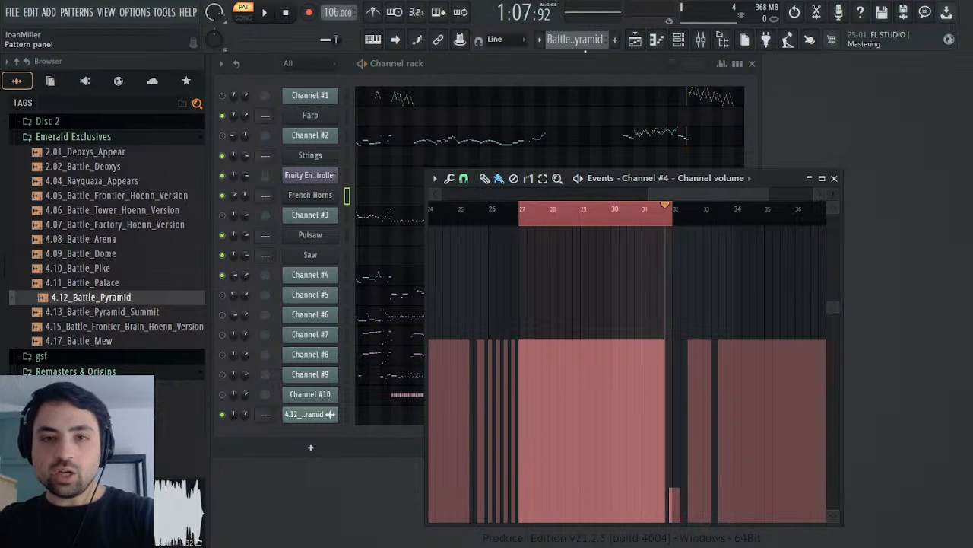
pyautogui.moveTo(593, 47); pyautogui.dragTo(599, 63)
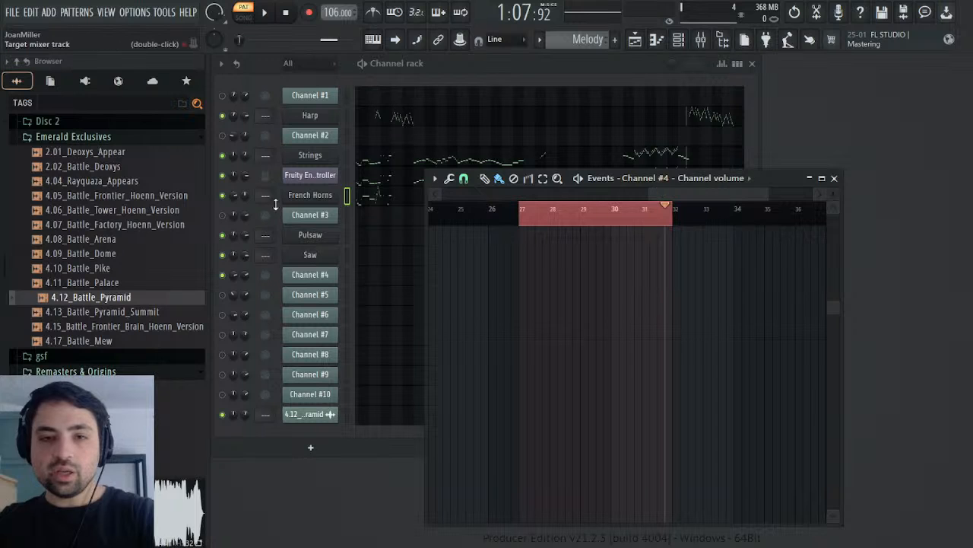
pyautogui.click(253, 200)
pyautogui.click(258, 218)
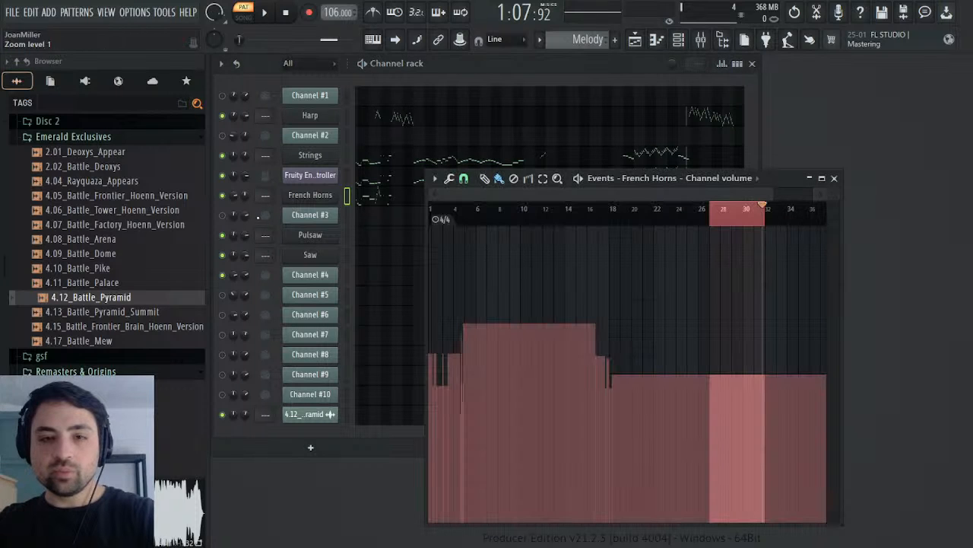
pyautogui.hotkey('ctrl', 'v')
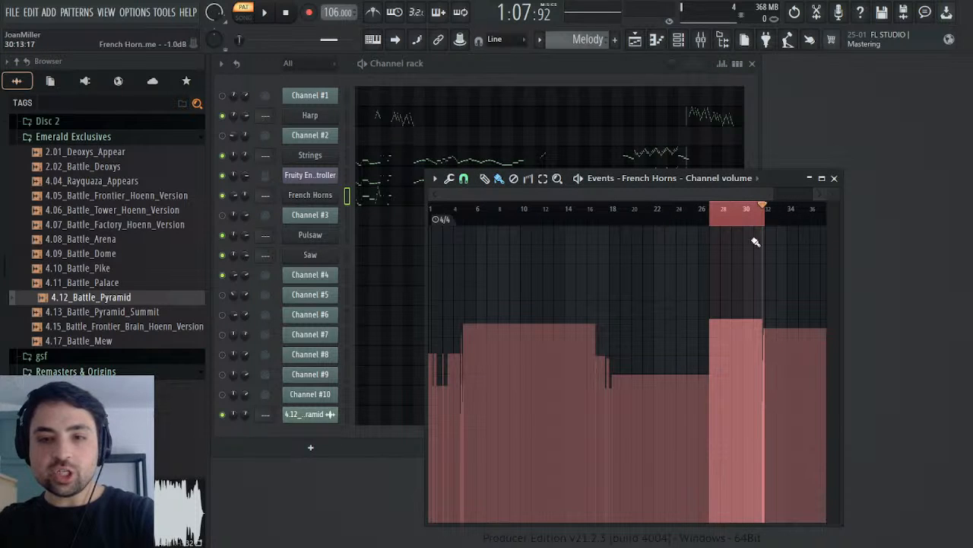
# Step: Clear the time selection and test-play the Melody pattern from bar 27 to check the French Horns volume changes
pyautogui.keyDown('ctrl'); pyautogui.click(757, 222); pyautogui.keyUp('ctrl')
pyautogui.click(712, 217)
pyautogui.press('space')
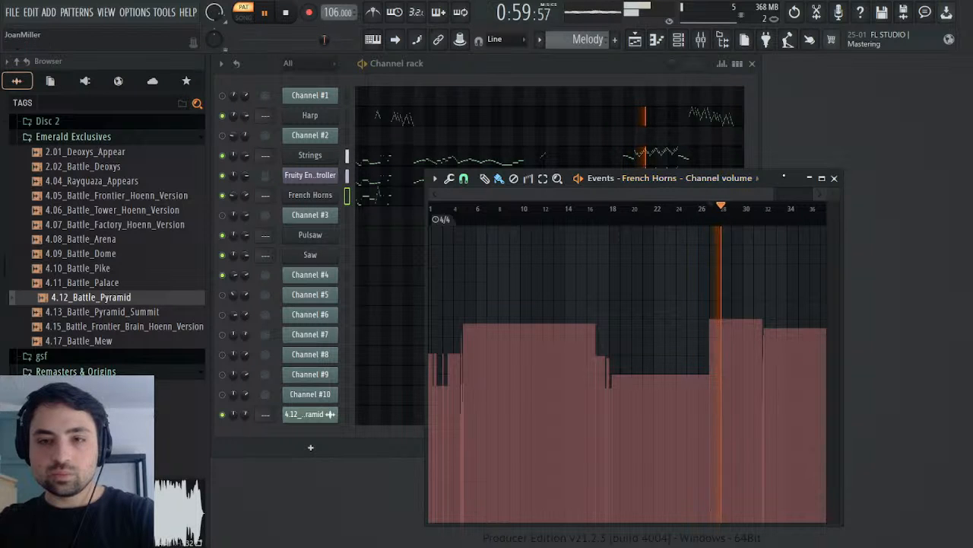
pyautogui.moveTo(757, 185); pyautogui.dragTo(743, 274)
pyautogui.moveTo(707, 183); pyautogui.dragTo(722, 170)
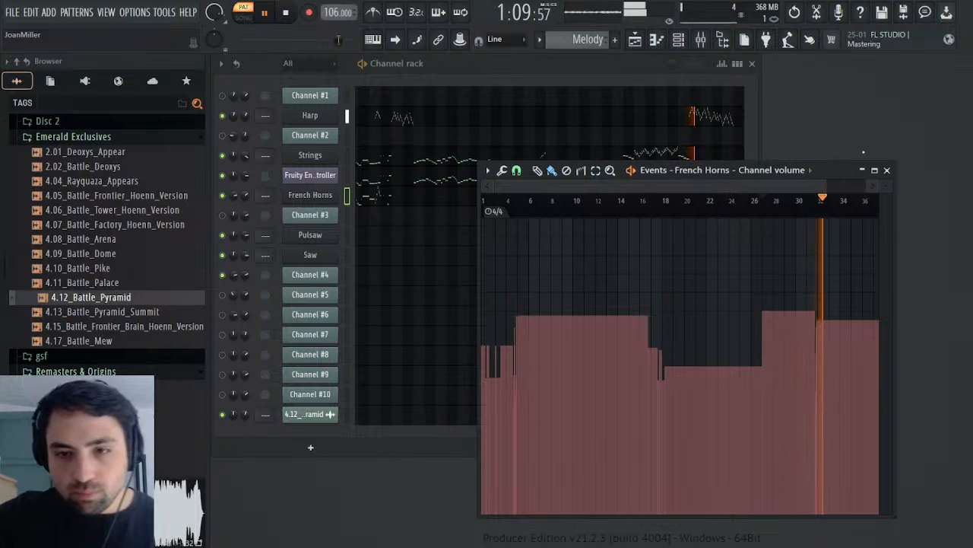
pyautogui.moveTo(842, 172); pyautogui.dragTo(745, 218)
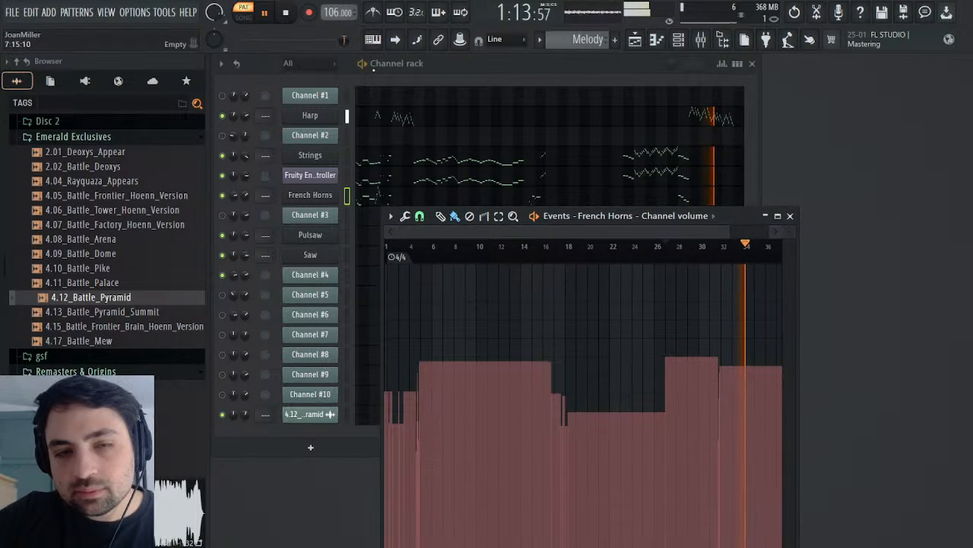
pyautogui.press('space')
# Step: Return to the Battle Pyramid pattern, close the volume events and view Channel #4's notes around bar 11 in the piano roll
pyautogui.scroll(1, 571, 47)
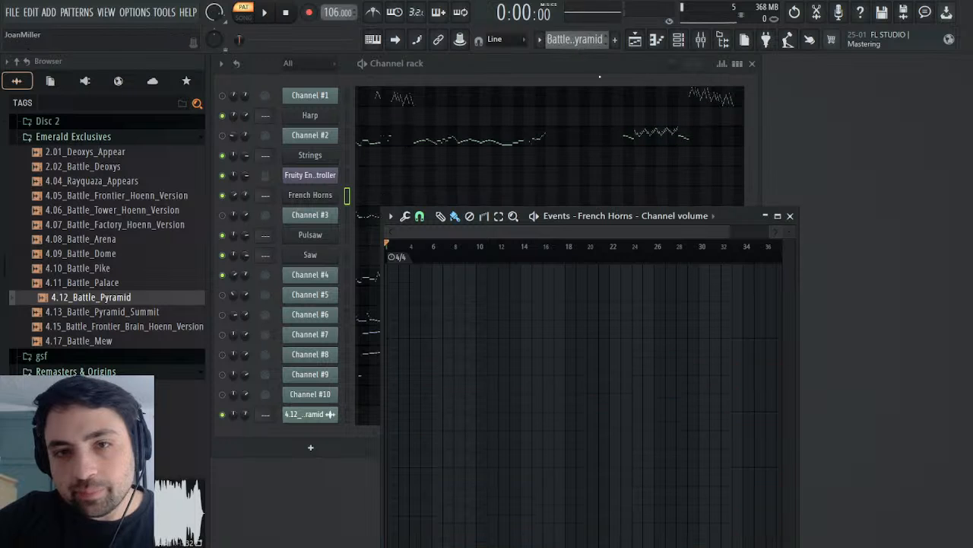
pyautogui.click(790, 216)
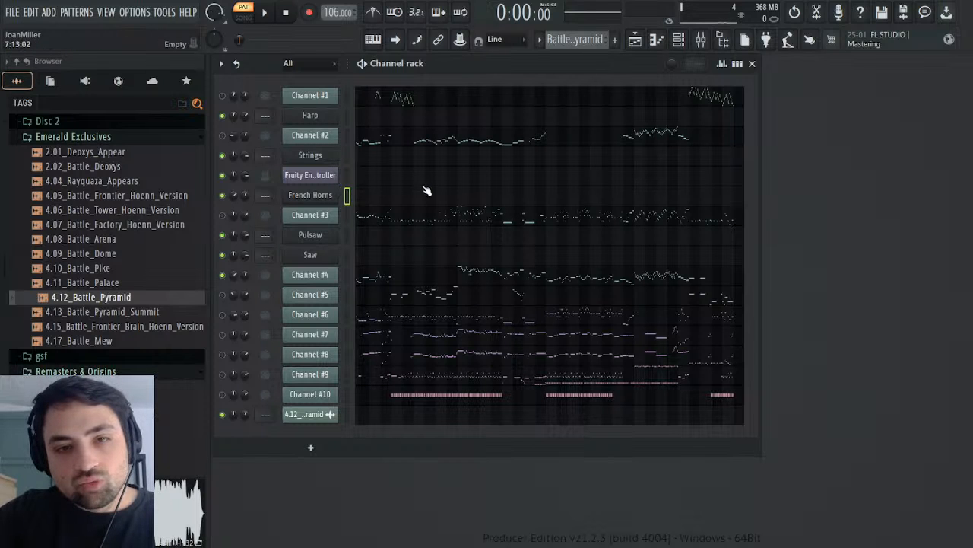
pyautogui.click(457, 271)
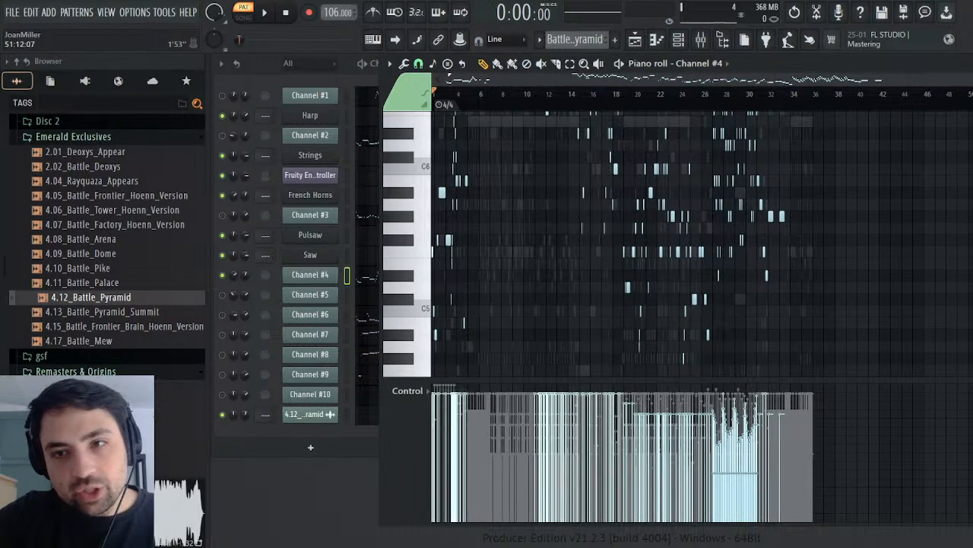
pyautogui.moveTo(972, 79); pyautogui.dragTo(626, 110)
pyautogui.scroll(9, 734, 156)
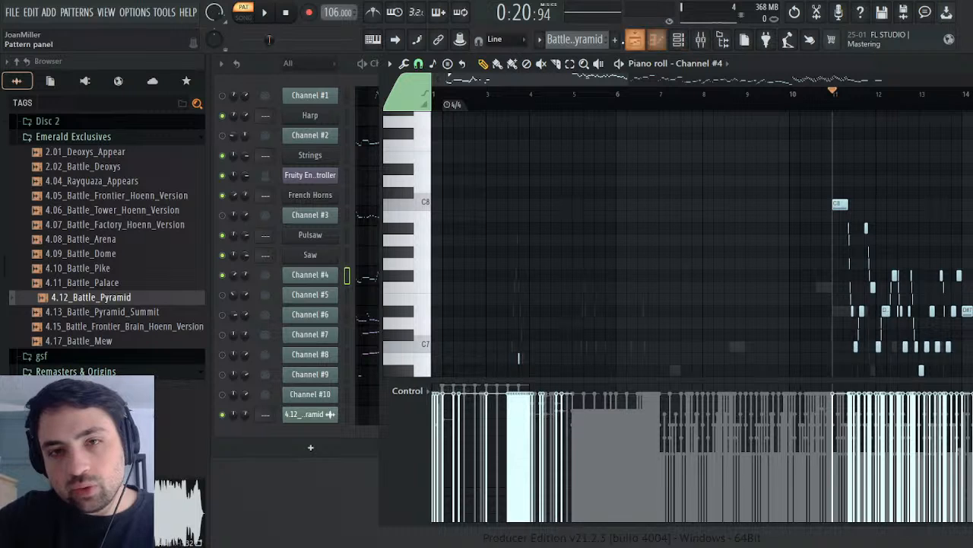
# Step: Play the full arrangement in song mode from about bar 9 in the playlist, then restart it from the beginning
pyautogui.click(633, 43)
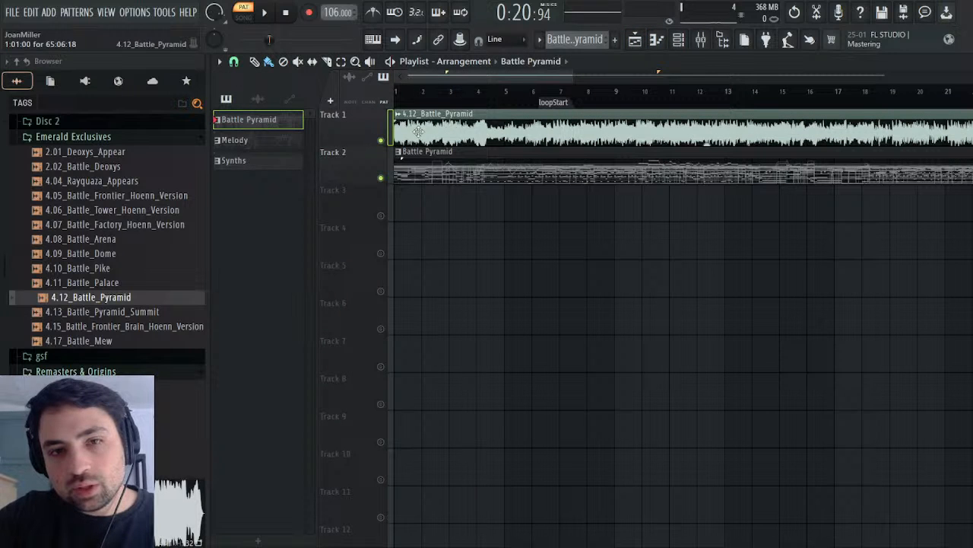
pyautogui.click(647, 91)
pyautogui.click(610, 91)
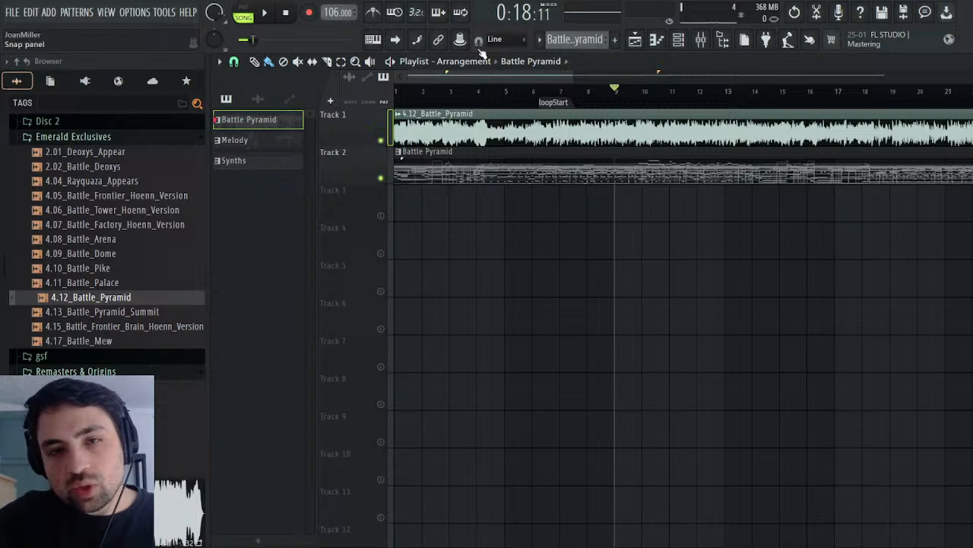
pyautogui.click(262, 19)
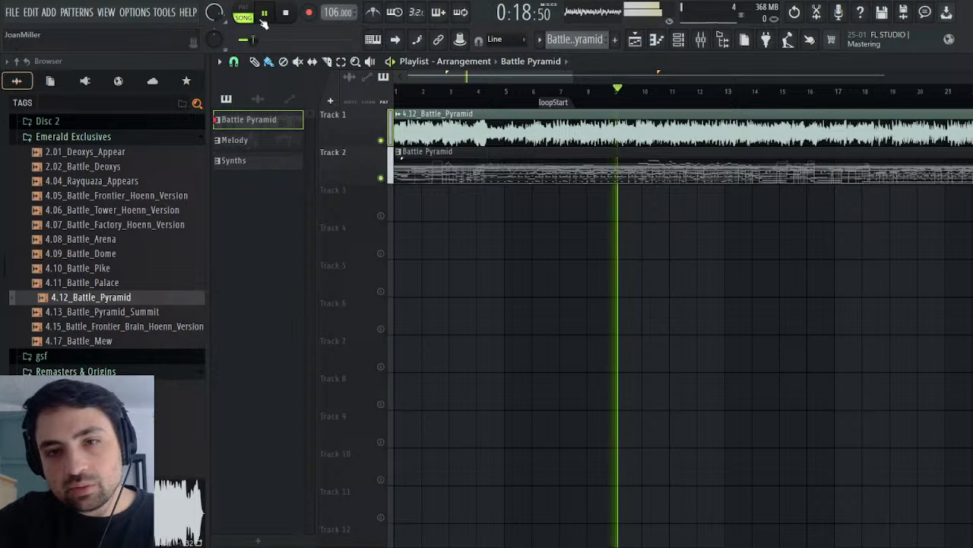
pyautogui.click(580, 90)
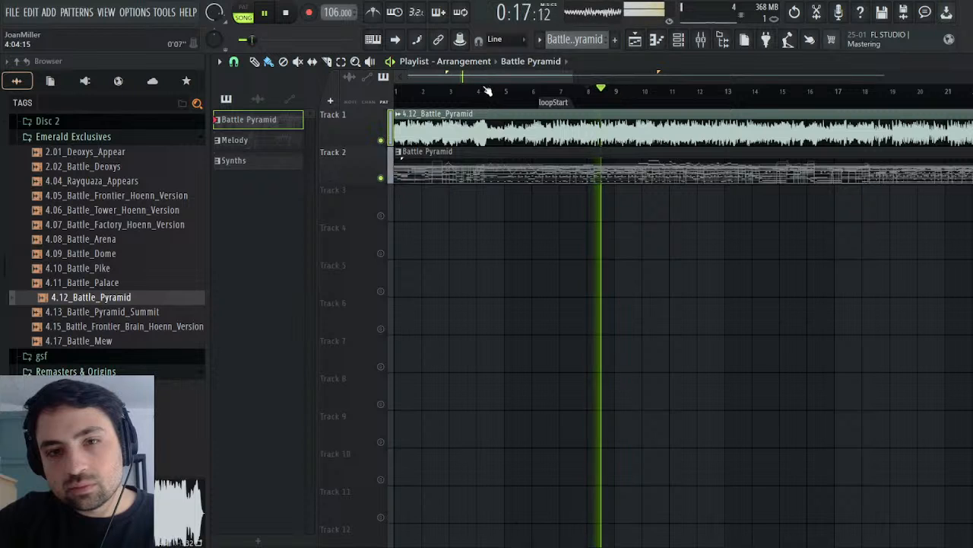
pyautogui.moveTo(426, 91); pyautogui.dragTo(394, 91)
# Step: Follow Channel #4's notes in the piano roll from bar 1 to about bar 12 while the song plays
pyautogui.click(967, 61)
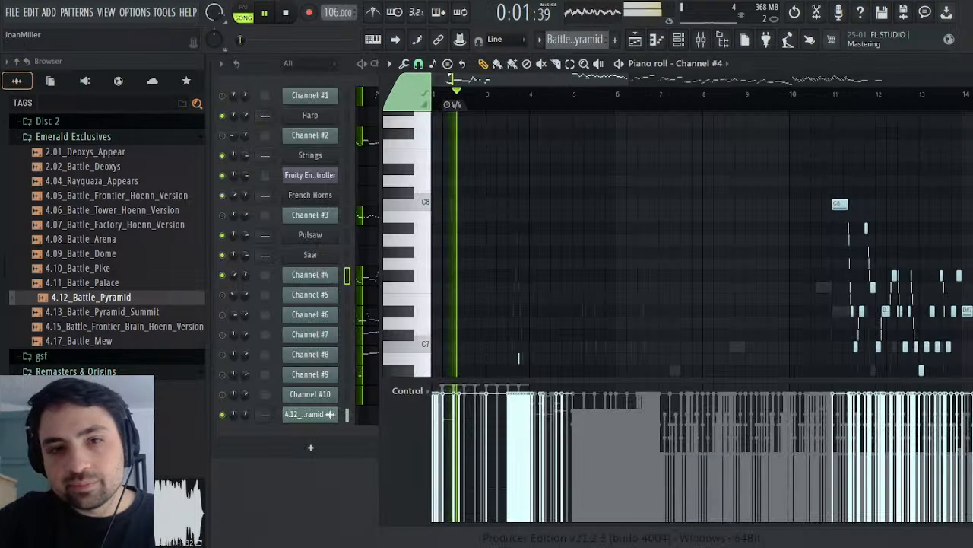
pyautogui.scroll(-5, 730, 175)
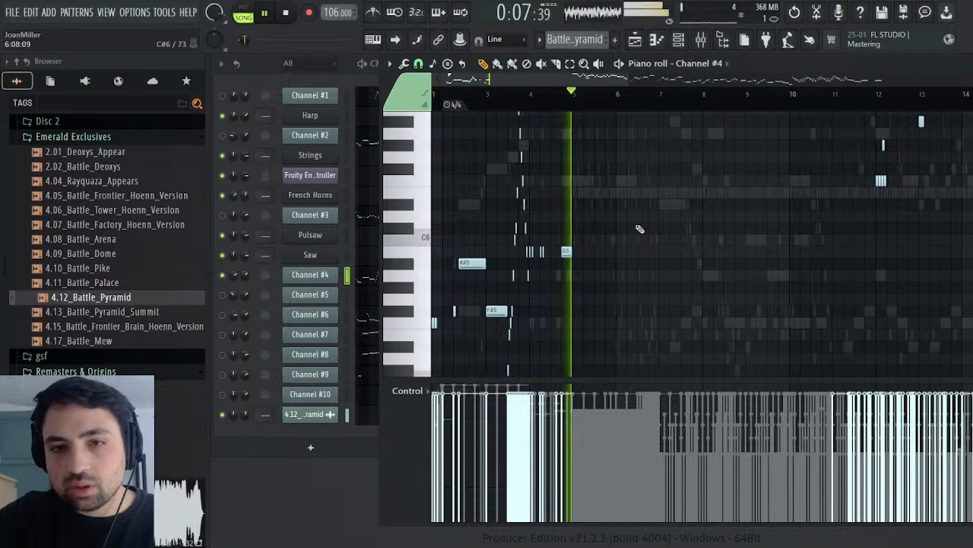
pyautogui.scroll(2, 646, 224)
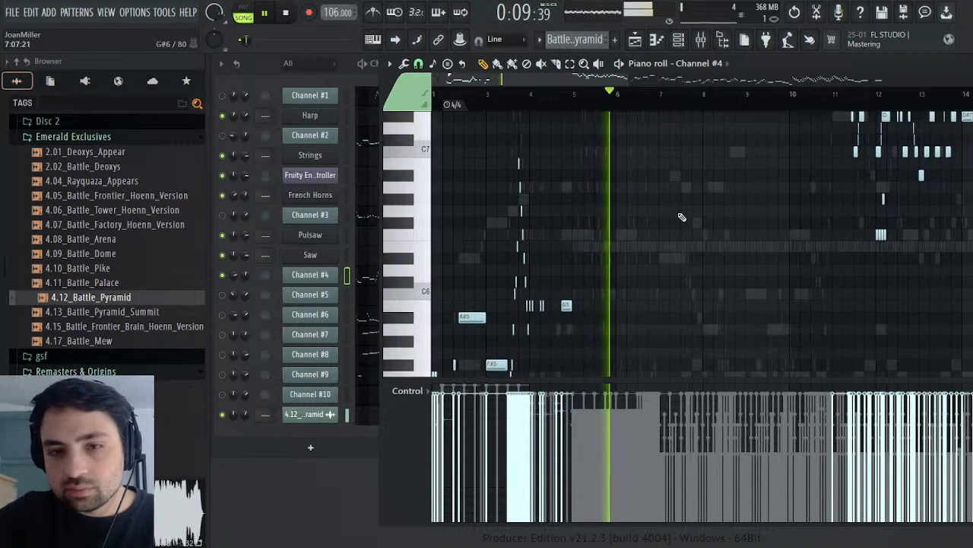
pyautogui.scroll(-2, 682, 217)
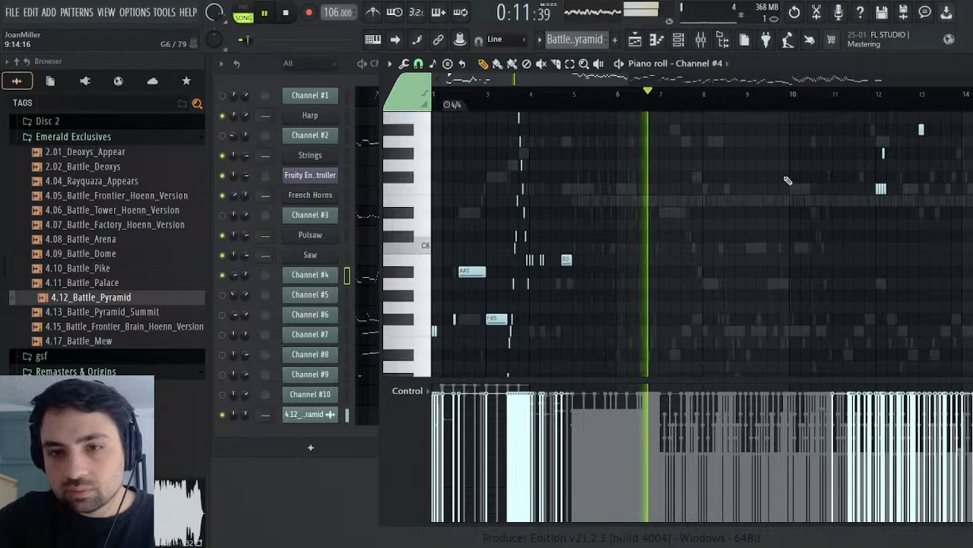
pyautogui.scroll(4, 812, 160)
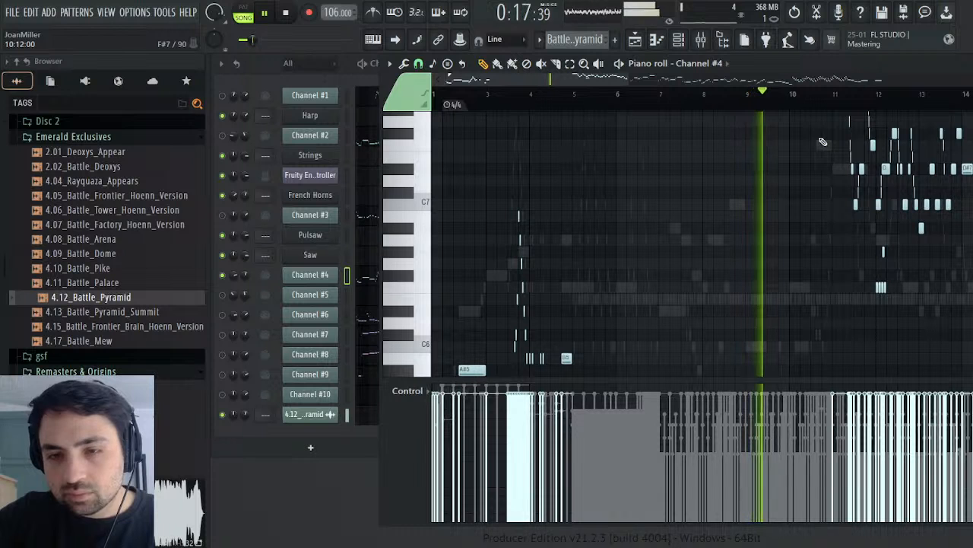
pyautogui.scroll(4, 852, 225)
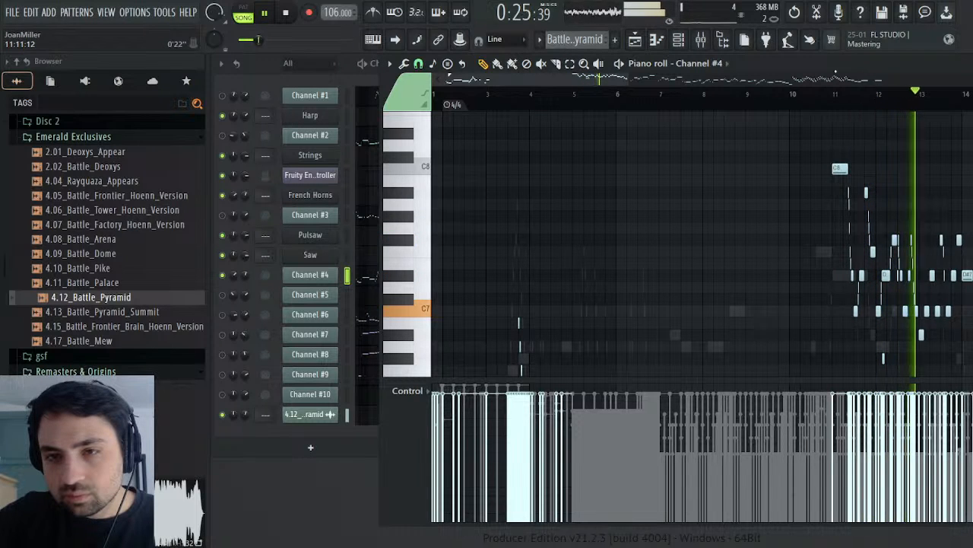
# Step: Replay Channel #4's passage from about bar 11 several times, stop playback and close the piano roll
pyautogui.click(828, 94)
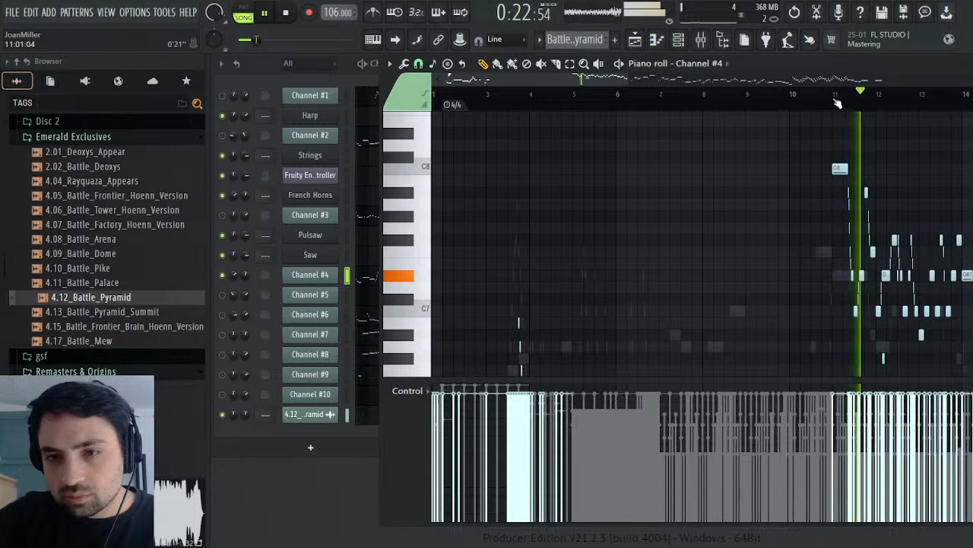
pyautogui.click(827, 93)
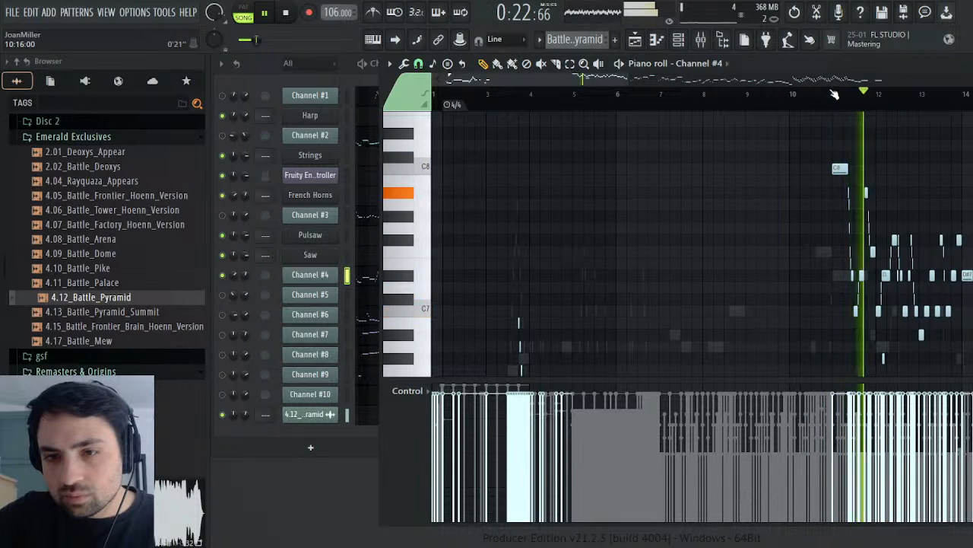
pyautogui.click(835, 93)
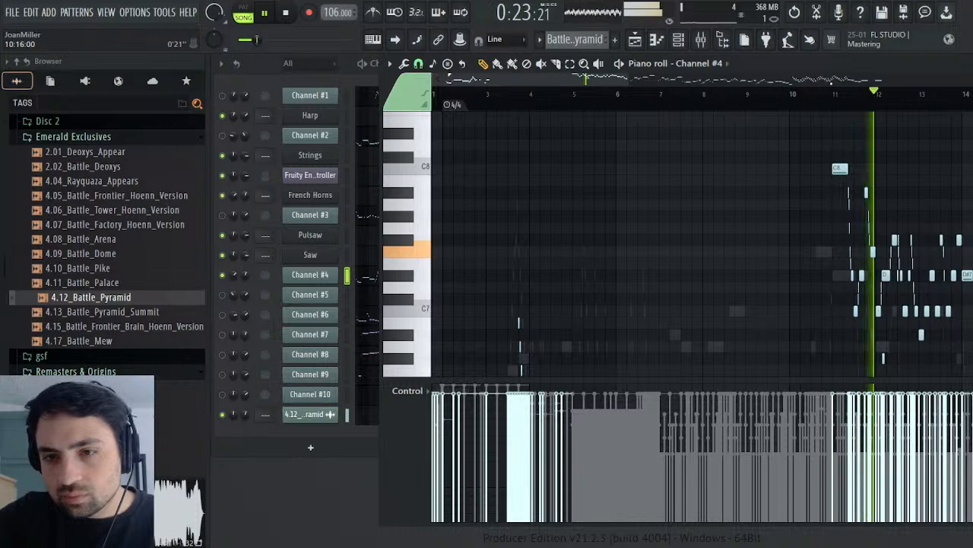
pyautogui.click(290, 13)
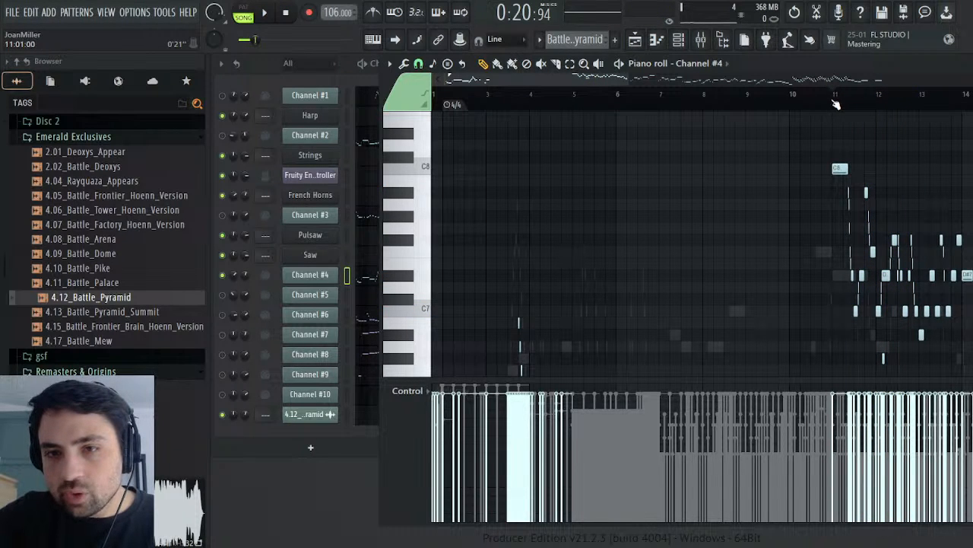
pyautogui.press('Escape')
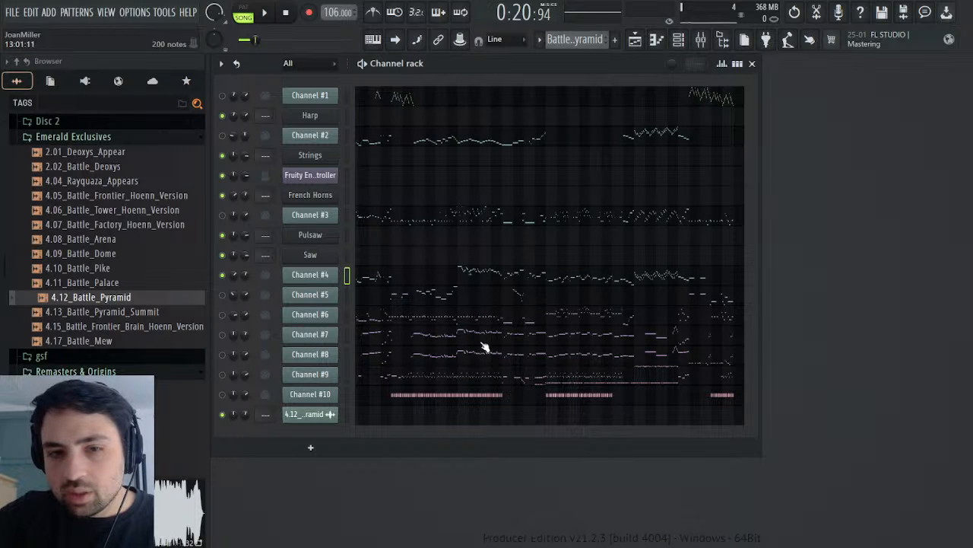
# Step: Play the song from about bar 10 and follow the channels' notes in the channel rack
pyautogui.click(276, 18)
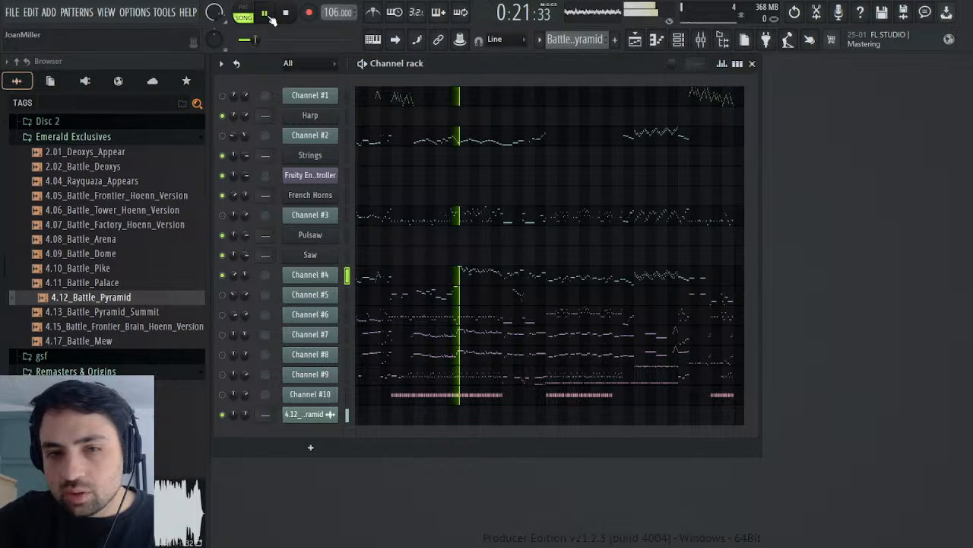
pyautogui.click(635, 40)
pyautogui.click(656, 99)
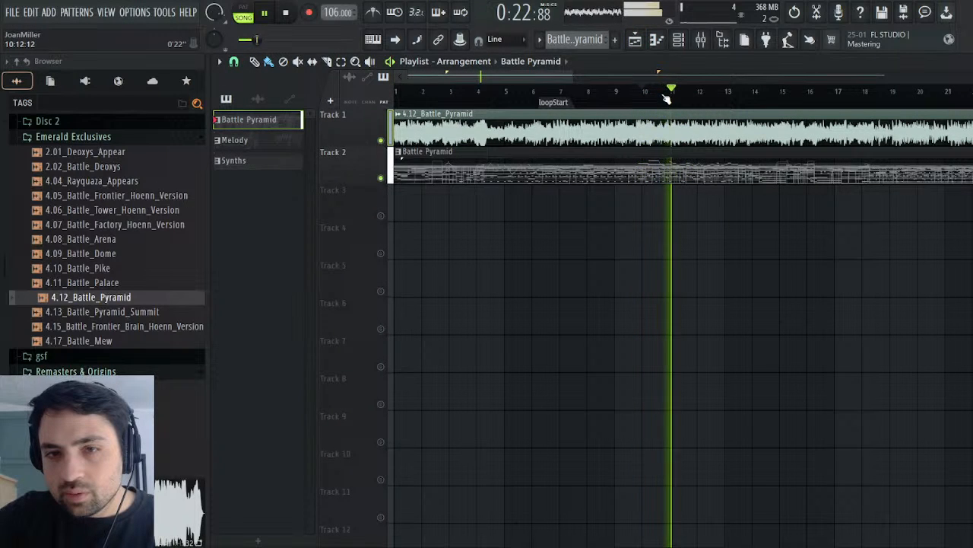
pyautogui.click(283, 15)
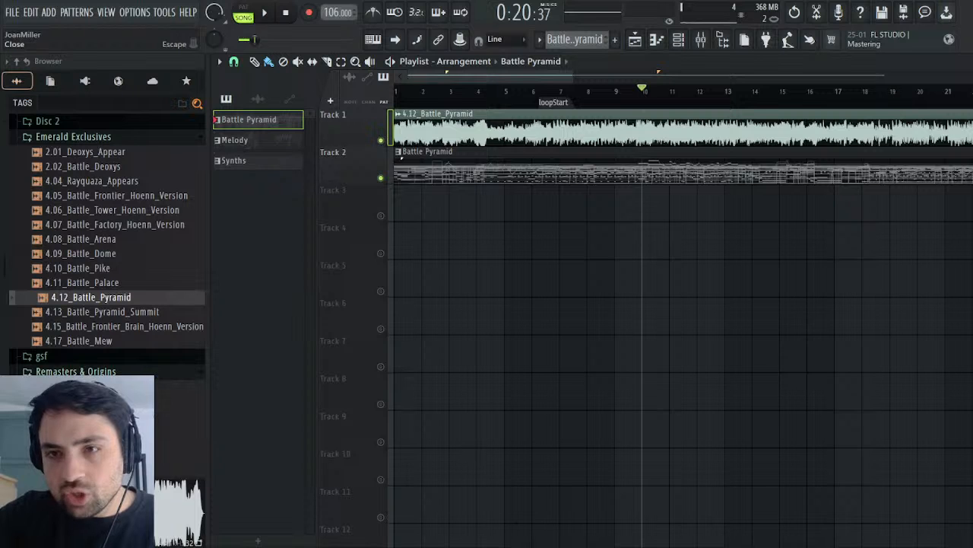
pyautogui.click(966, 61)
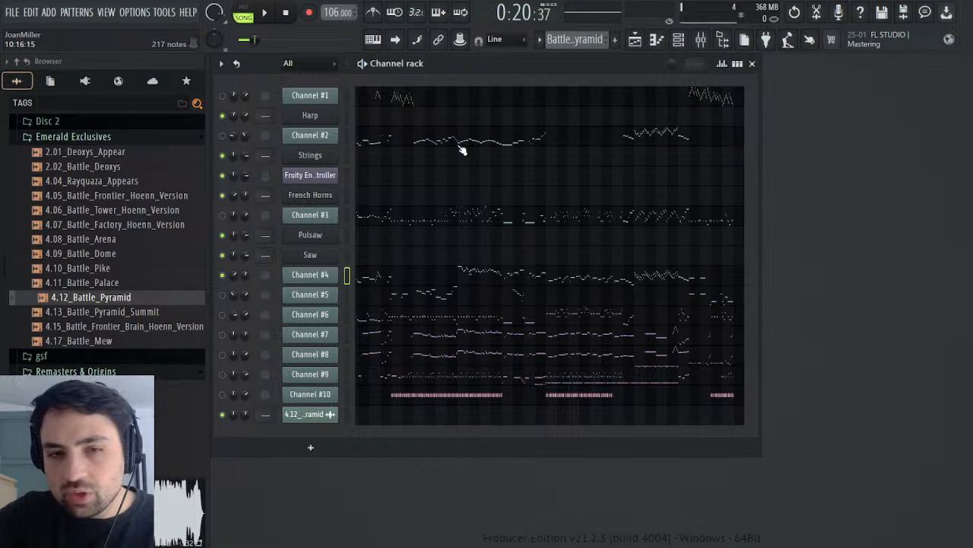
pyautogui.click(274, 10)
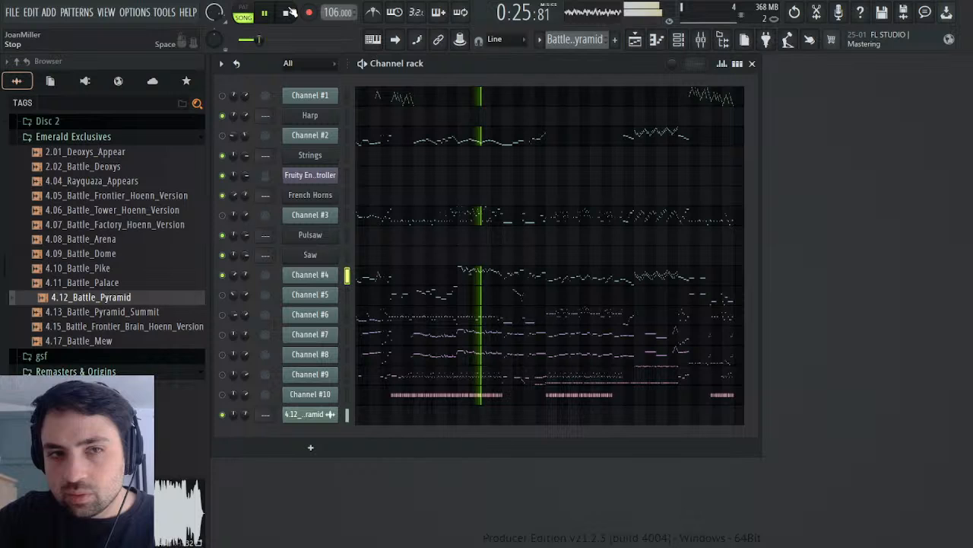
# Step: Replay the song passage around bars 10 to 13 several times while watching the channel rack, and stop playback
pyautogui.click(272, 13)
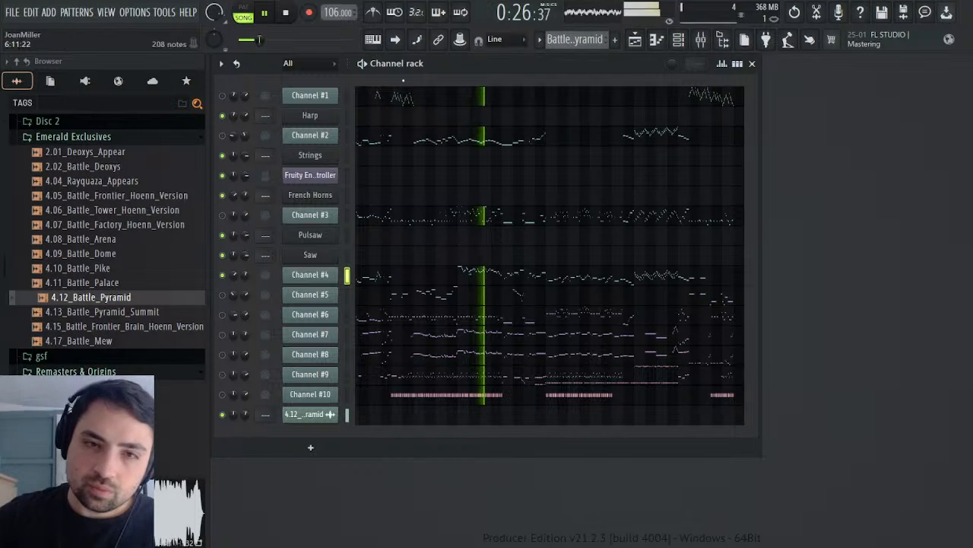
pyautogui.click(283, 13)
pyautogui.click(276, 12)
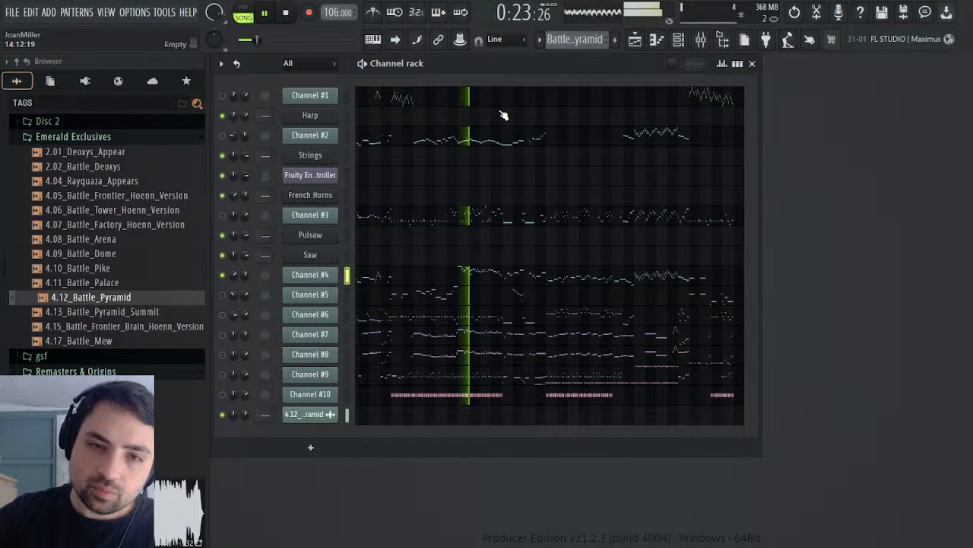
pyautogui.click(288, 14)
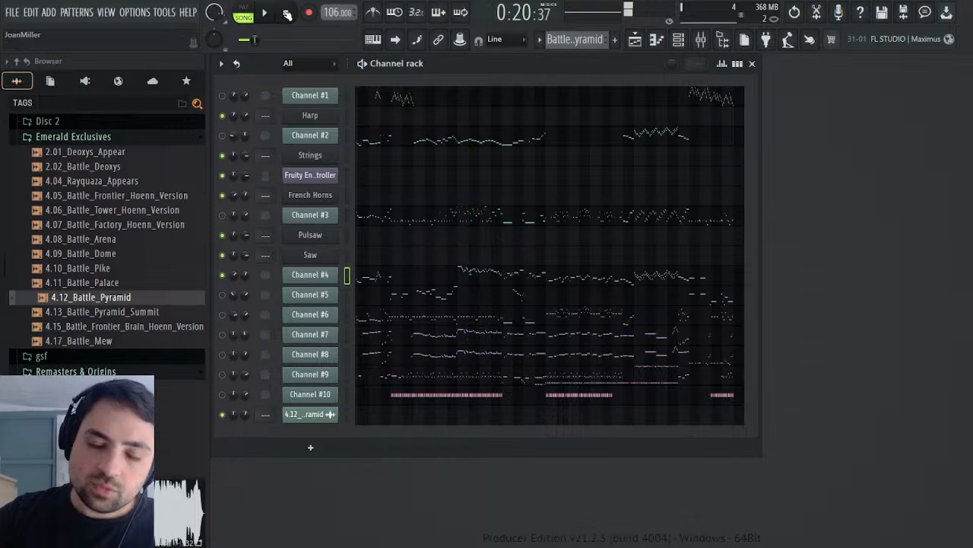
# Step: Open Channel #4's piano roll and examine its notes from about bar 11 to bar 20
pyautogui.click(485, 277)
pyautogui.moveTo(527, 81); pyautogui.dragTo(671, 80)
pyautogui.scroll(-4, 589, 209)
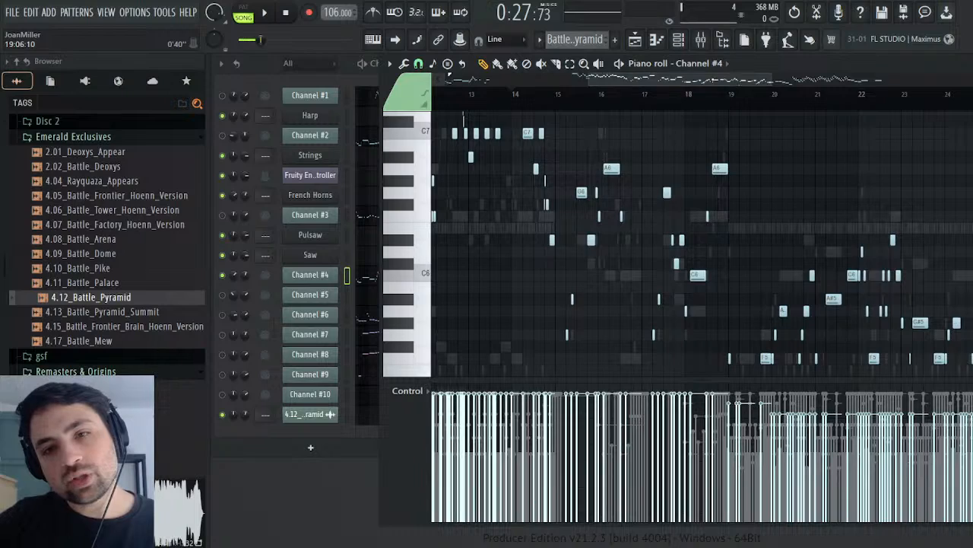
pyautogui.moveTo(745, 80)
pyautogui.mouseDown()
pyautogui.moveTo(598, 81)
pyautogui.moveTo(731, 81)
pyautogui.mouseUp()
pyautogui.scroll(5, 585, 263)
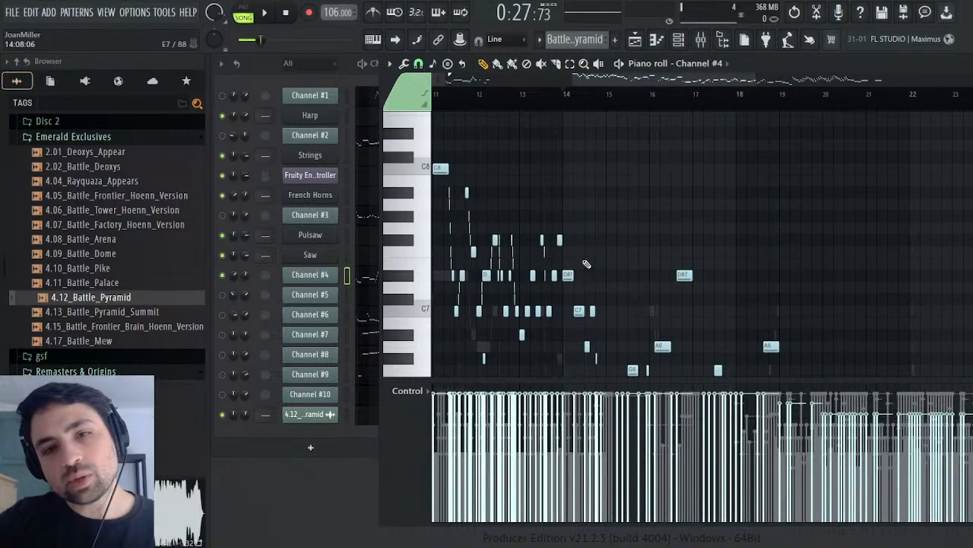
pyautogui.moveTo(629, 80)
pyautogui.mouseDown()
pyautogui.moveTo(556, 80)
pyautogui.moveTo(617, 80)
pyautogui.mouseUp()
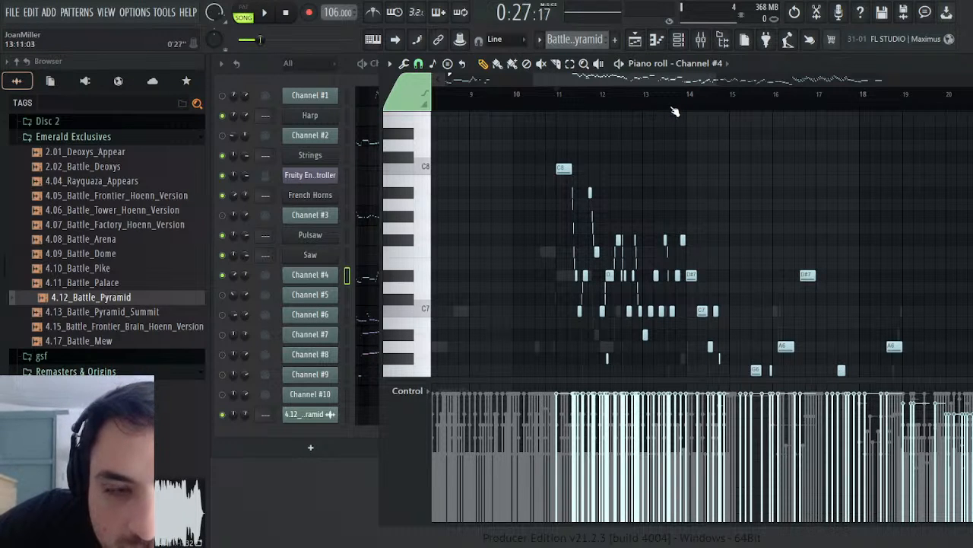
# Step: Play Channel #4's passage in song mode from about bar 14 and replay it from bar 15
pyautogui.click(267, 12)
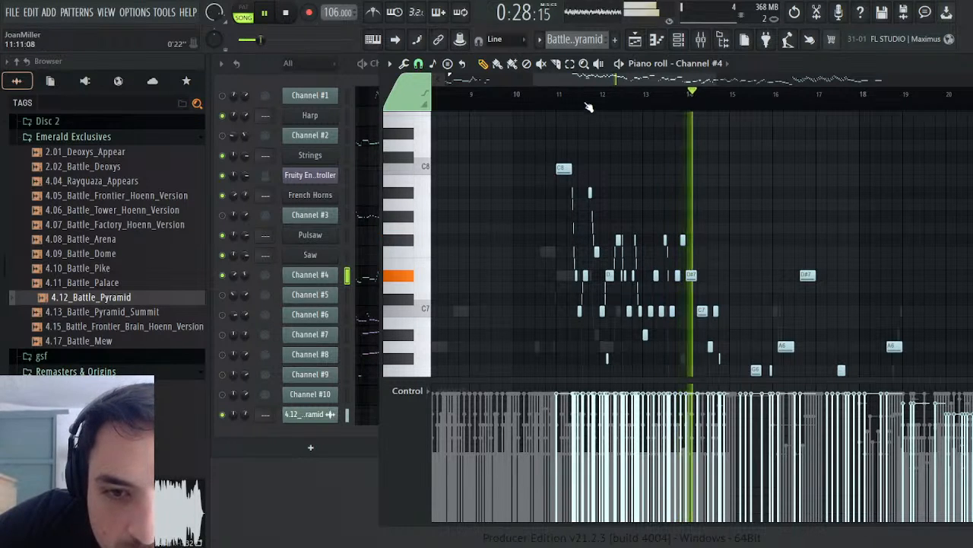
pyautogui.click(661, 107)
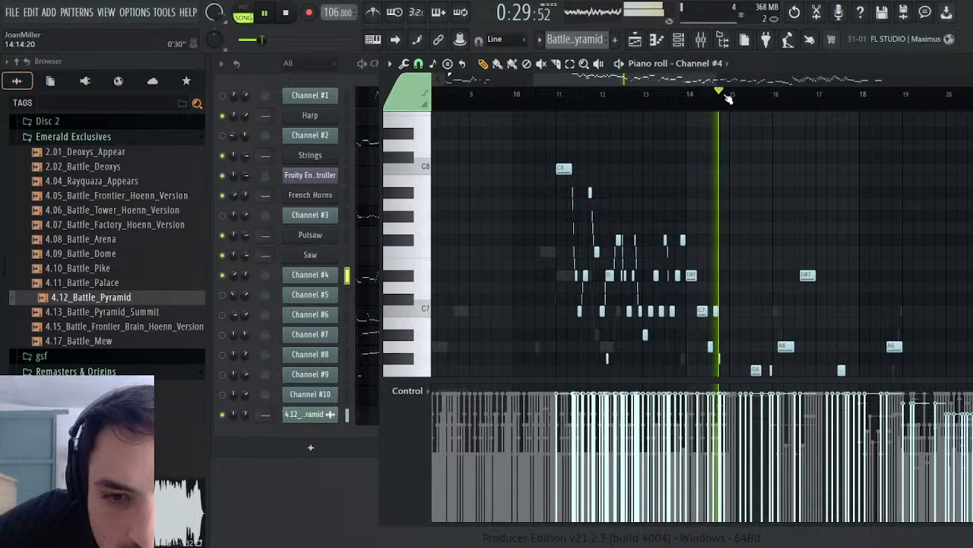
pyautogui.scroll(-4, 901, 184)
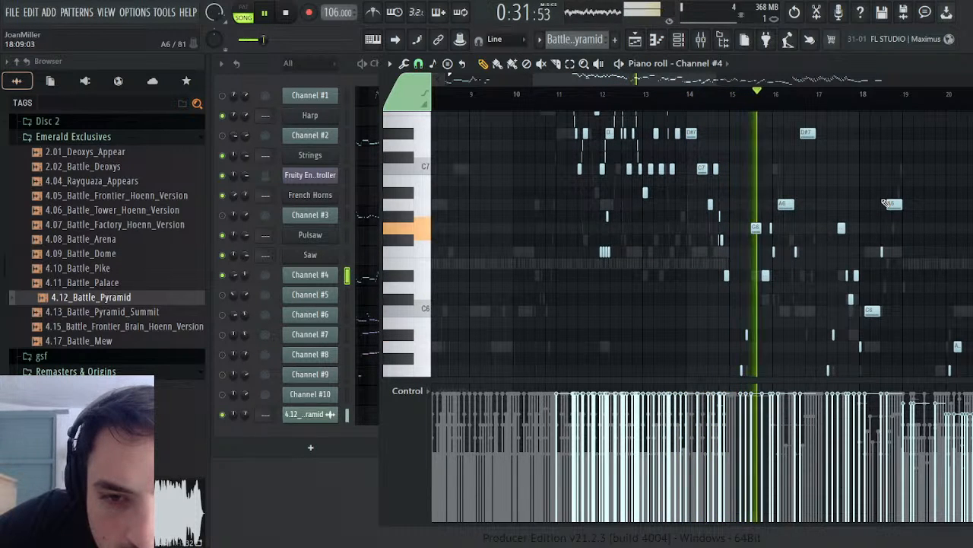
pyautogui.click(734, 94)
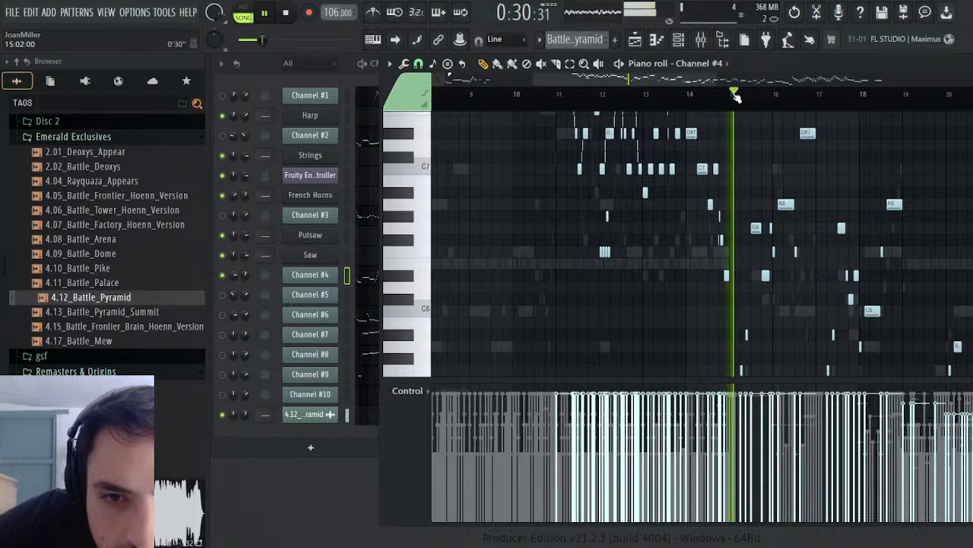
# Step: Switch playback to pattern mode and play the pattern from bar 15 with Channel #4's notes in view
pyautogui.click(243, 13)
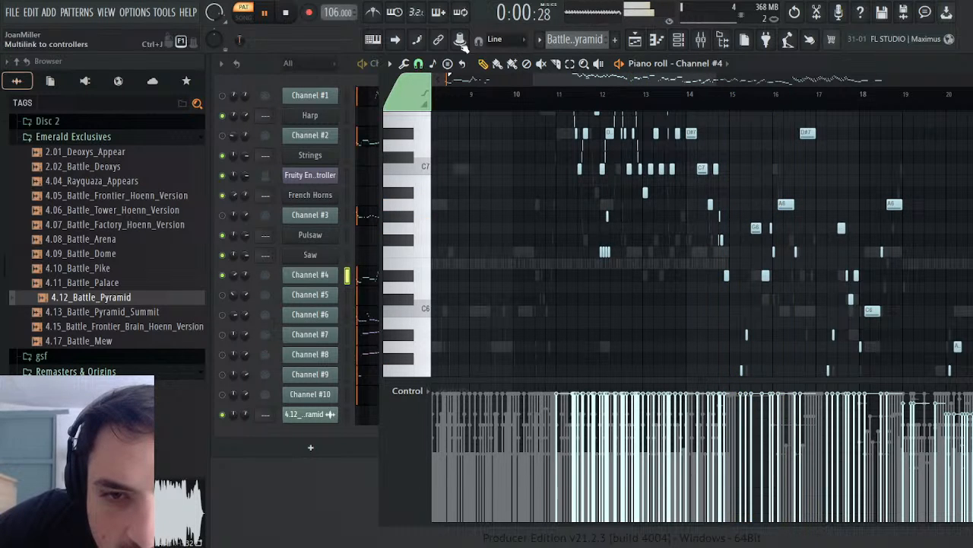
pyautogui.click(730, 94)
pyautogui.scroll(1, 825, 279)
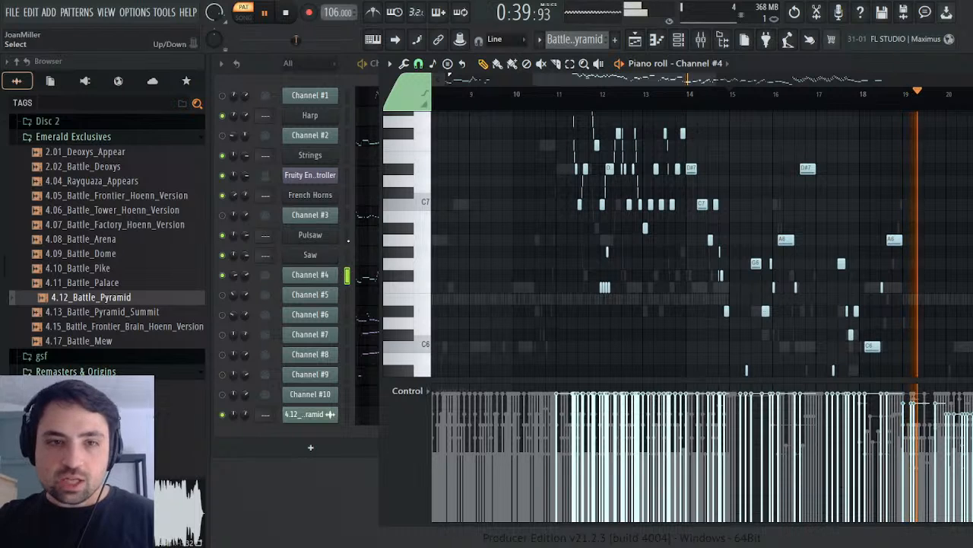
# Step: Clone the French Horns channel, move the copy directly below Channel #4 and rename it Guitar
pyautogui.click(323, 196)
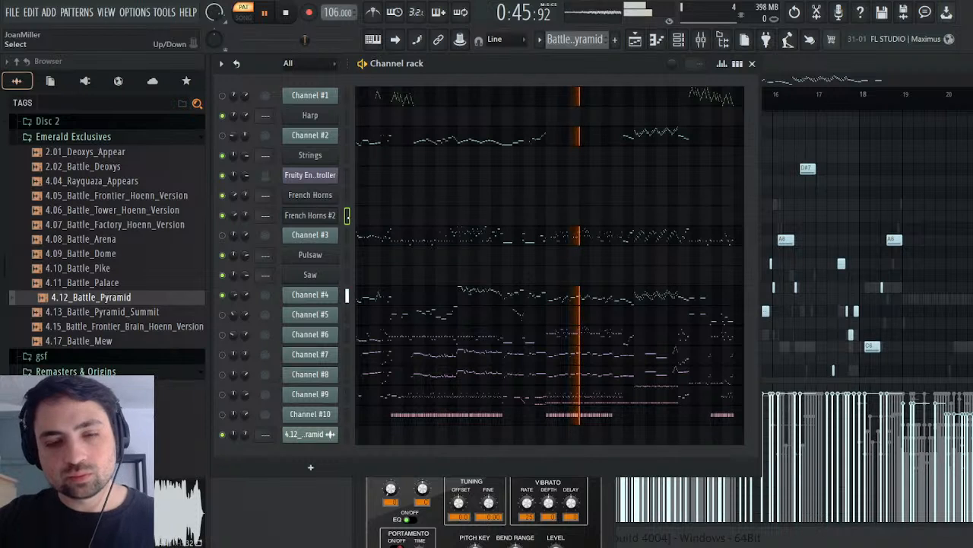
pyautogui.hotkey('alt', 'Down')
pyautogui.hotkey('alt', 'Down')
pyautogui.hotkey('alt', 'Down')
pyautogui.hotkey('alt', 'Down')
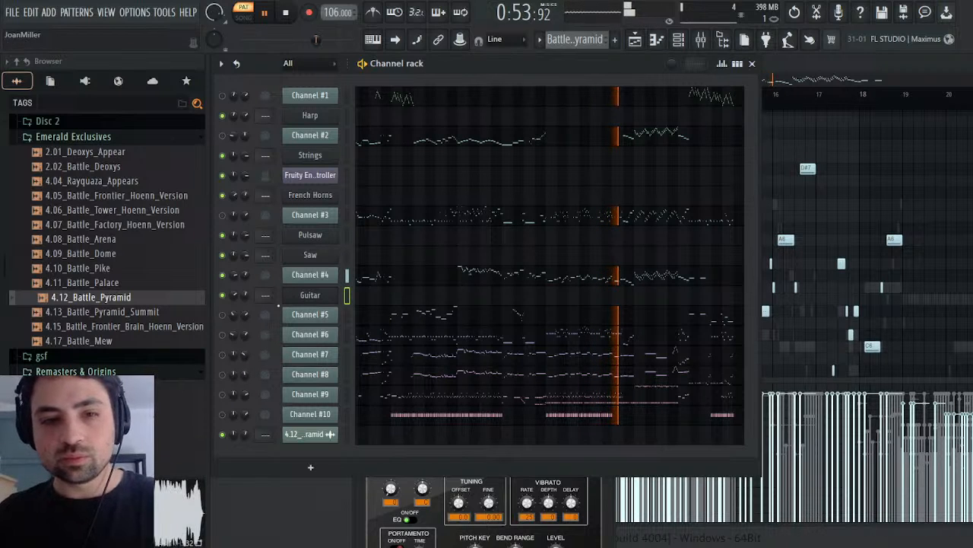
# Step: Set the Guitar channel's instrument to 025 Nylon-str.Gt and close its plugin window
pyautogui.click(325, 295)
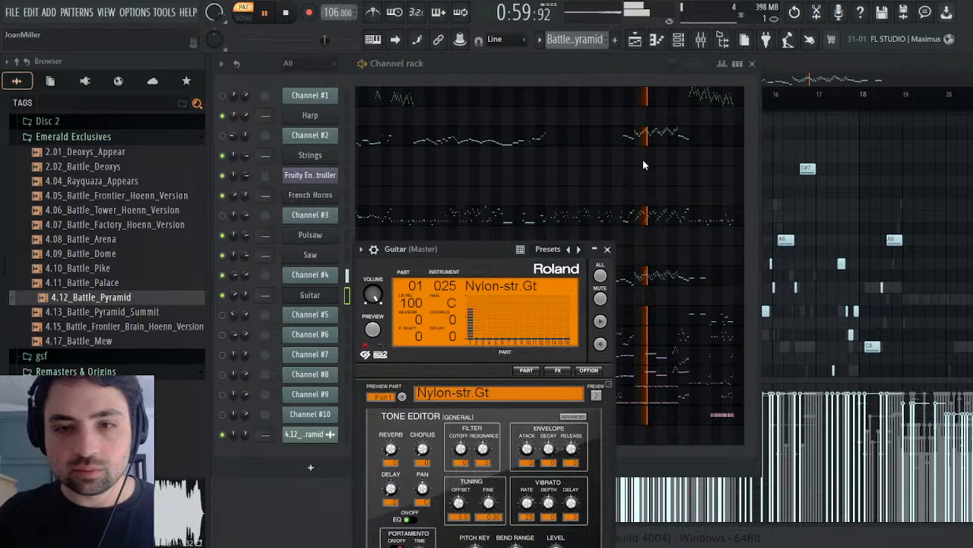
pyautogui.click(607, 248)
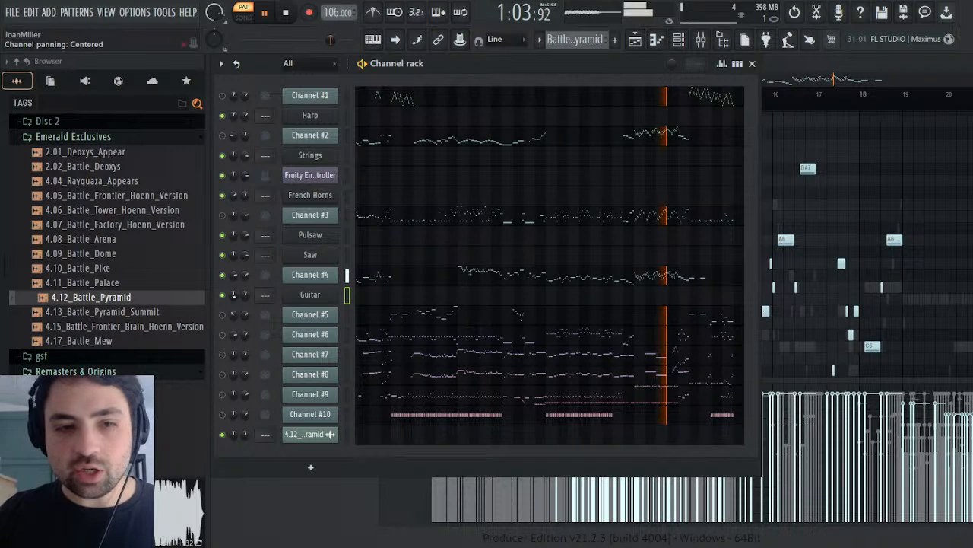
pyautogui.keyDown('alt'); pyautogui.click(244, 295); pyautogui.keyUp('alt')
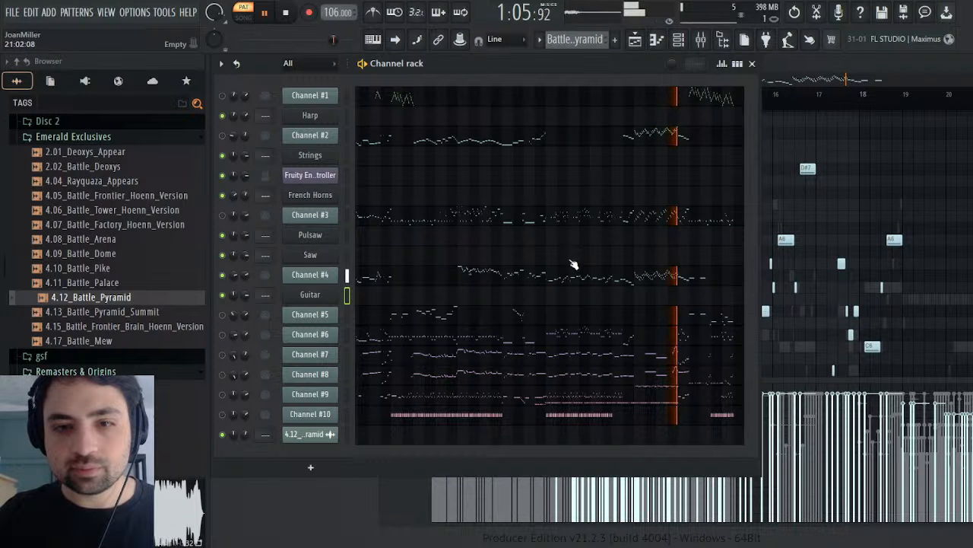
# Step: Select Channel #4's notes from about bar 15 to bar 30 plus the two long G#5 notes at bars 32 and 33
pyautogui.click(543, 281)
pyautogui.click(556, 282)
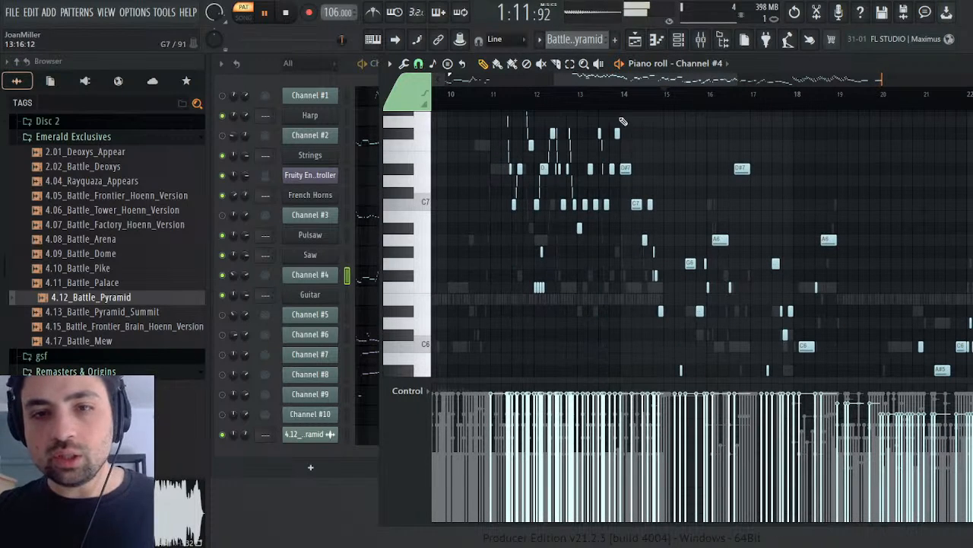
pyautogui.click(611, 96)
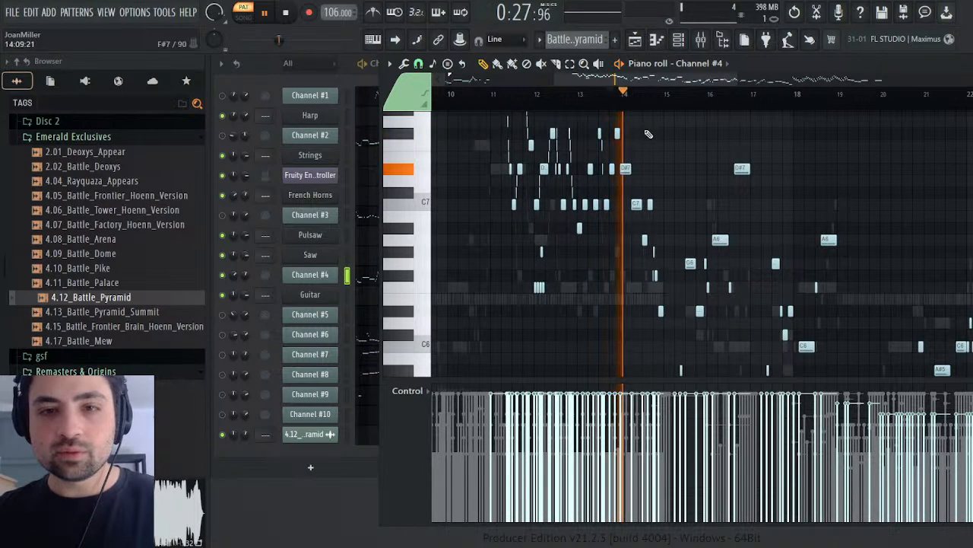
pyautogui.scroll(-4, 731, 175)
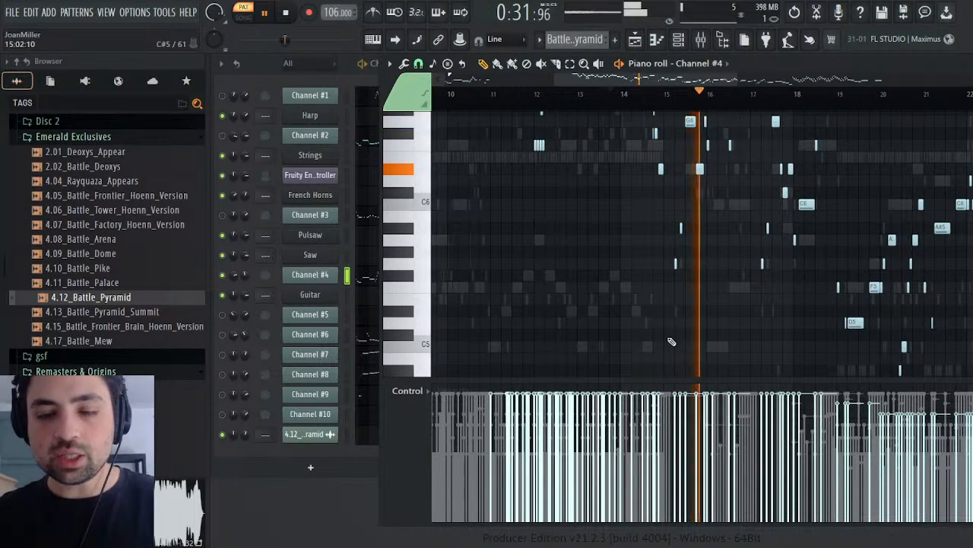
pyautogui.scroll(4, 676, 148)
pyautogui.moveTo(675, 121); pyautogui.dragTo(651, 348)
pyautogui.scroll(5, 681, 316)
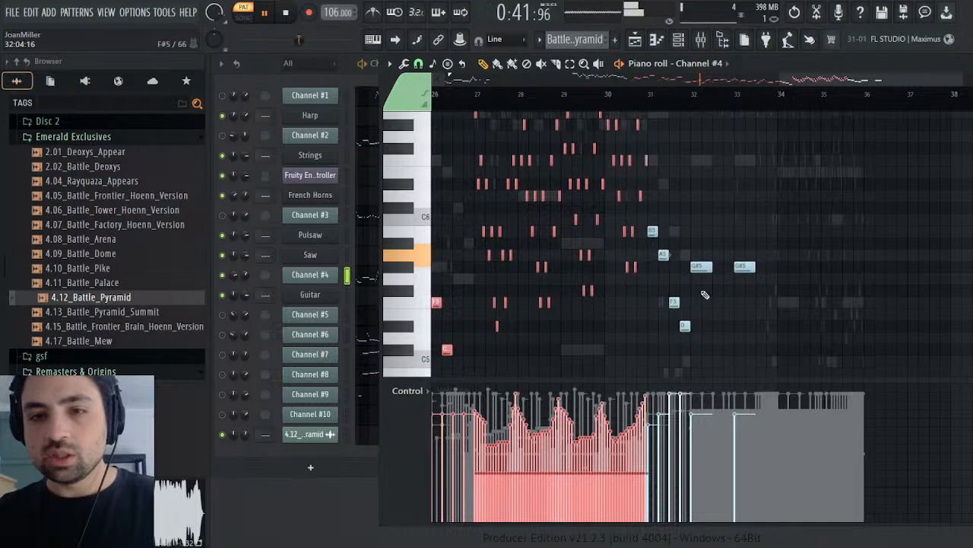
pyautogui.scroll(3, 677, 314)
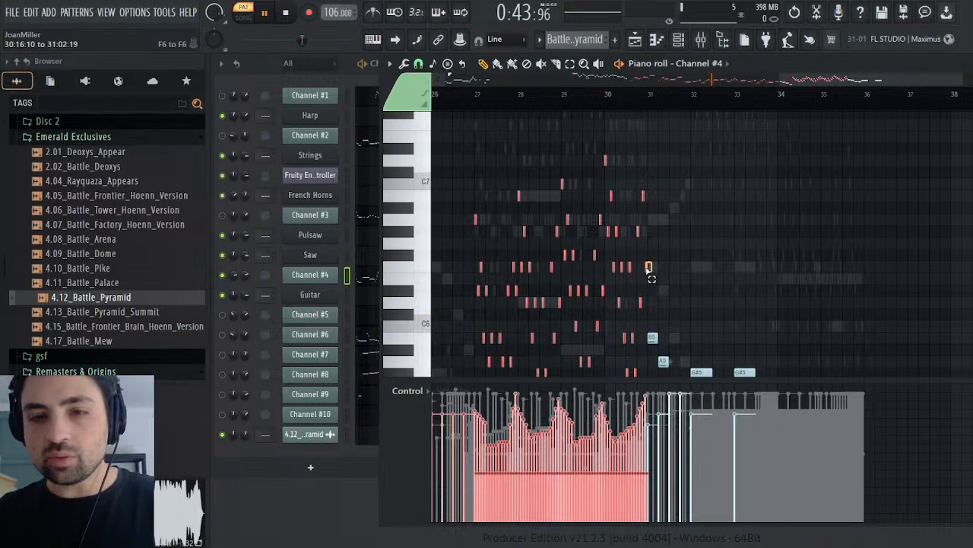
pyautogui.scroll(-5, 757, 289)
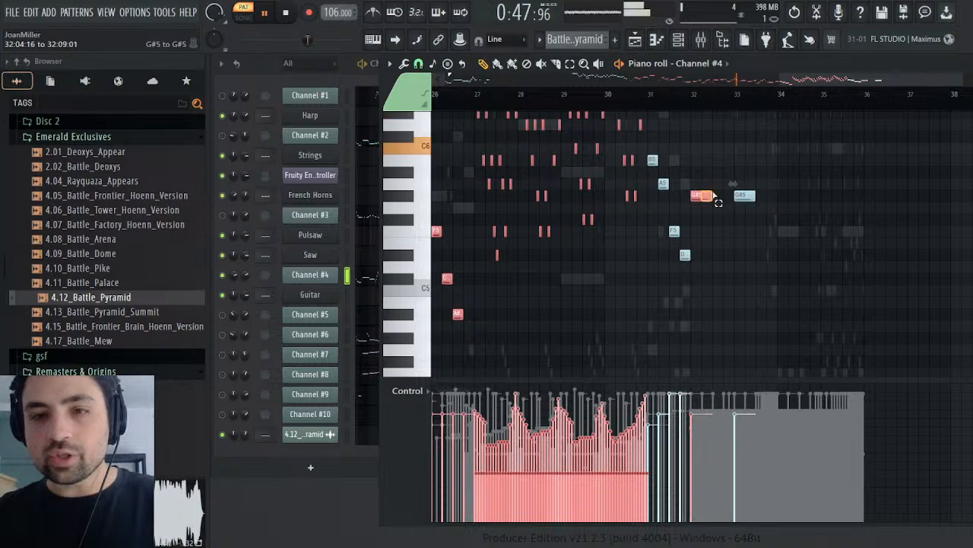
pyautogui.moveTo(713, 193); pyautogui.dragTo(757, 196)
pyautogui.scroll(6, 790, 224)
pyautogui.scroll(-5, 801, 219)
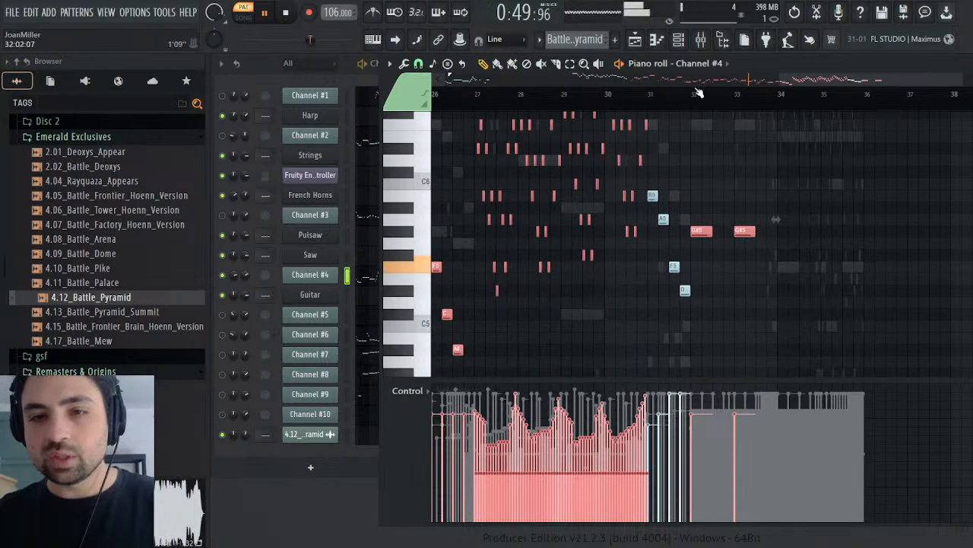
# Step: Stop playback and copy the selected Channel #4 notes into the Guitar channel of the Melody pattern at the same position from bar 15
pyautogui.click(675, 94)
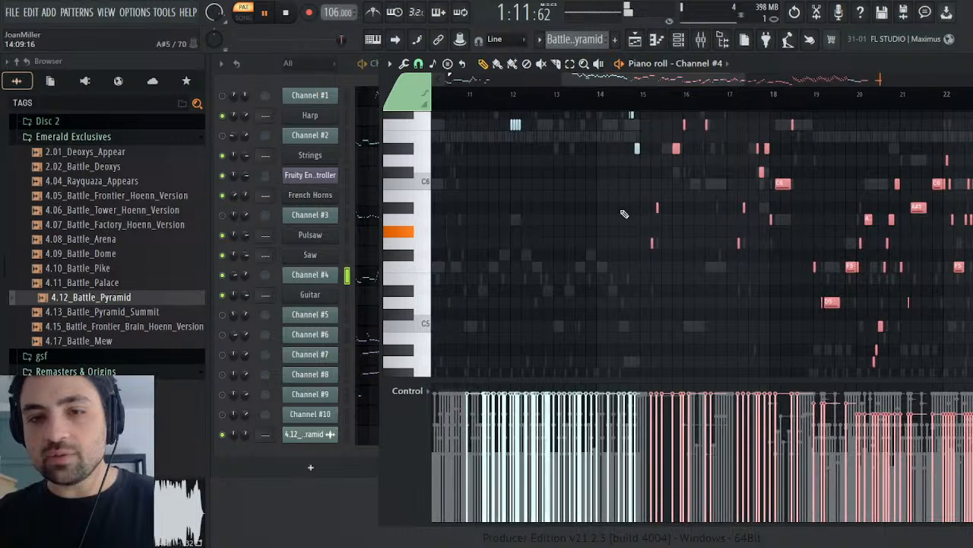
pyautogui.press('space')
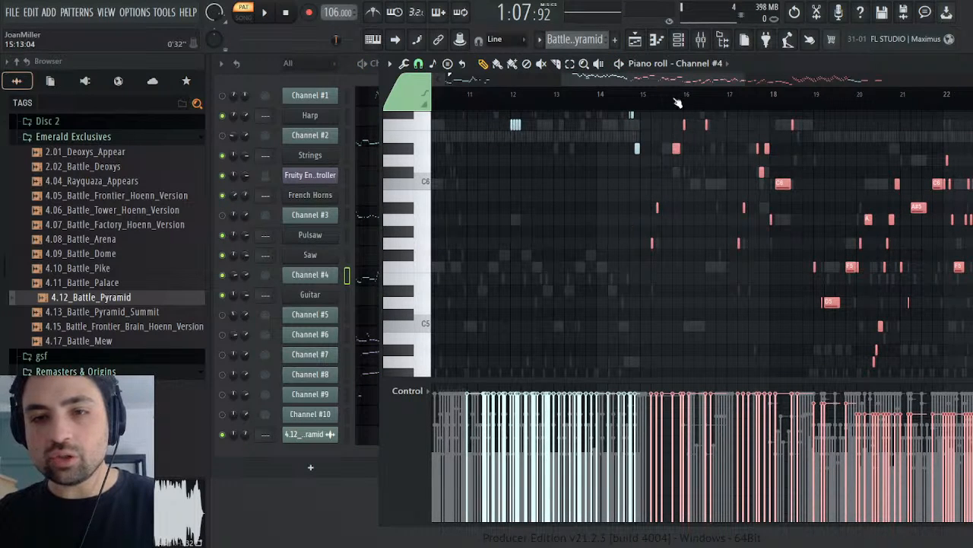
pyautogui.click(652, 95)
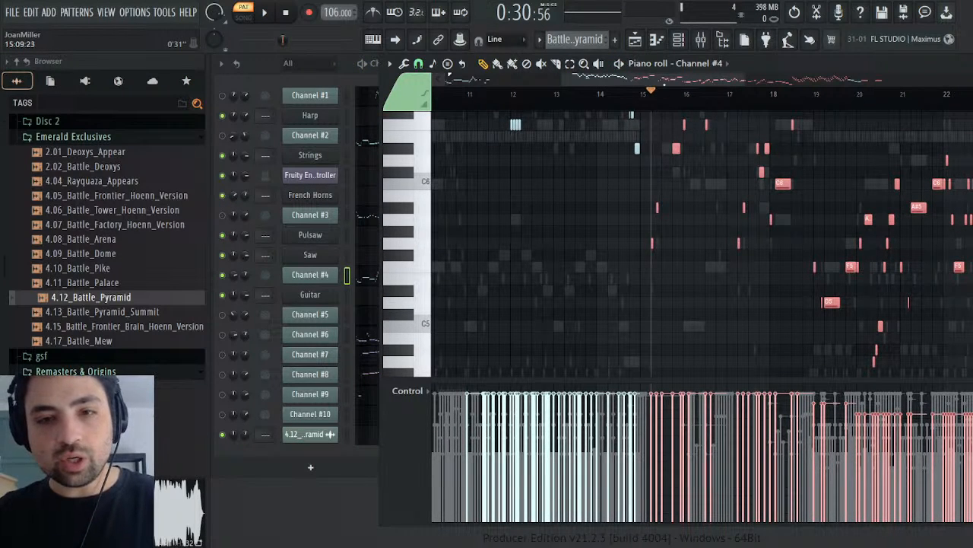
pyautogui.click(618, 69)
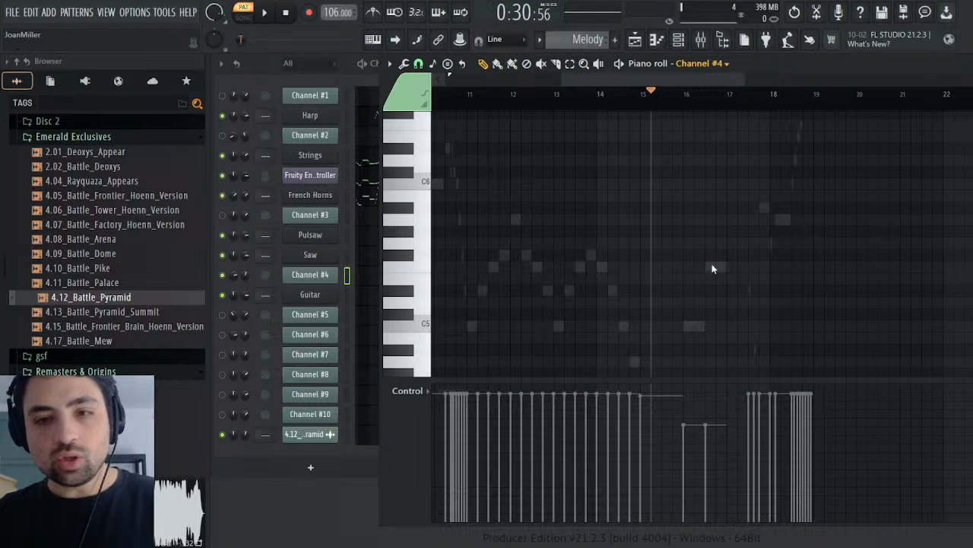
pyautogui.press('Down')
pyautogui.moveTo(653, 80); pyautogui.dragTo(714, 81)
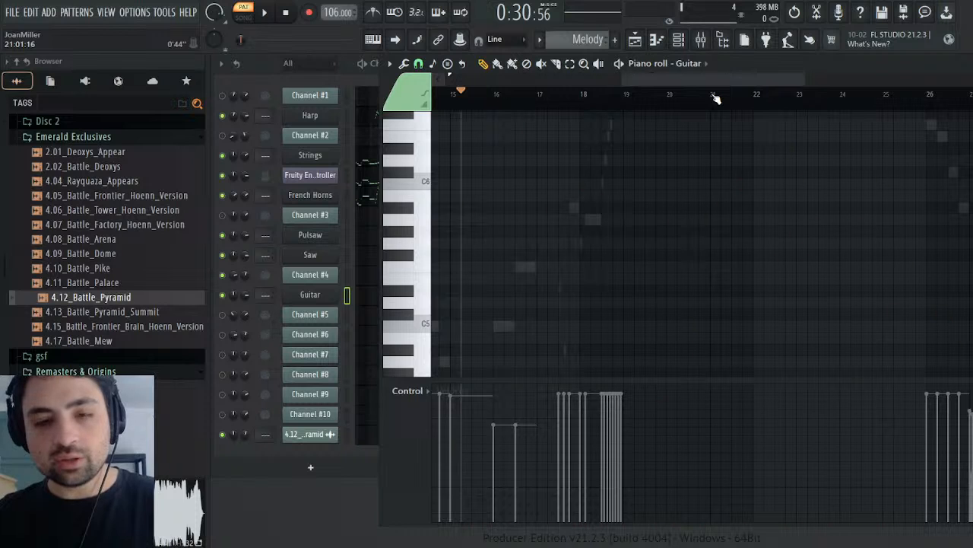
pyautogui.hotkey('ctrl', 'v')
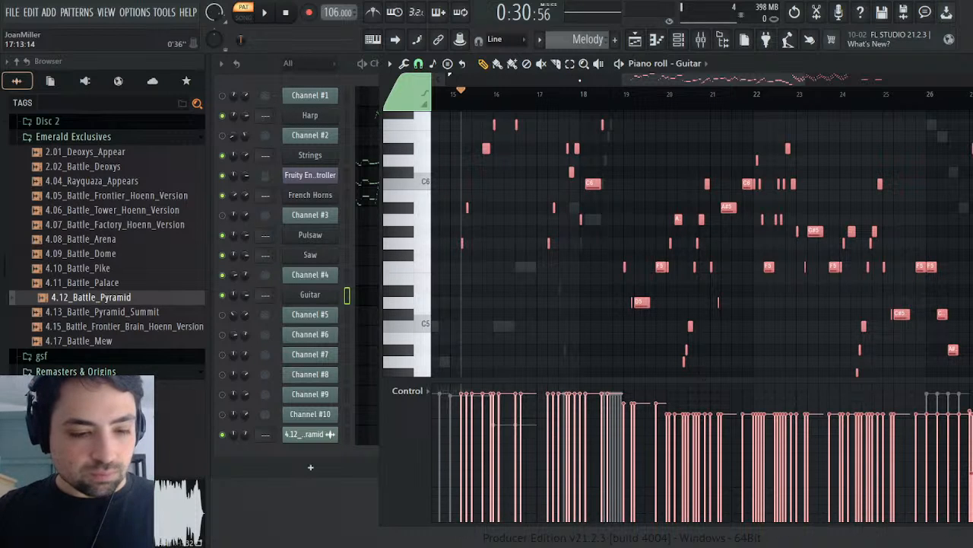
# Step: Deselect the pasted Guitar notes and play the Melody pattern from bar 15 to hear them
pyautogui.press('space')
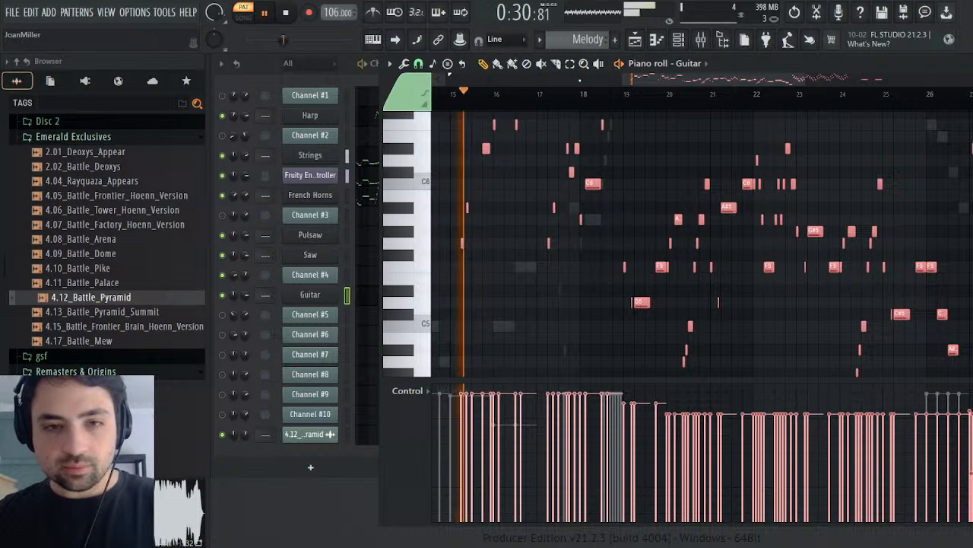
pyautogui.press('space')
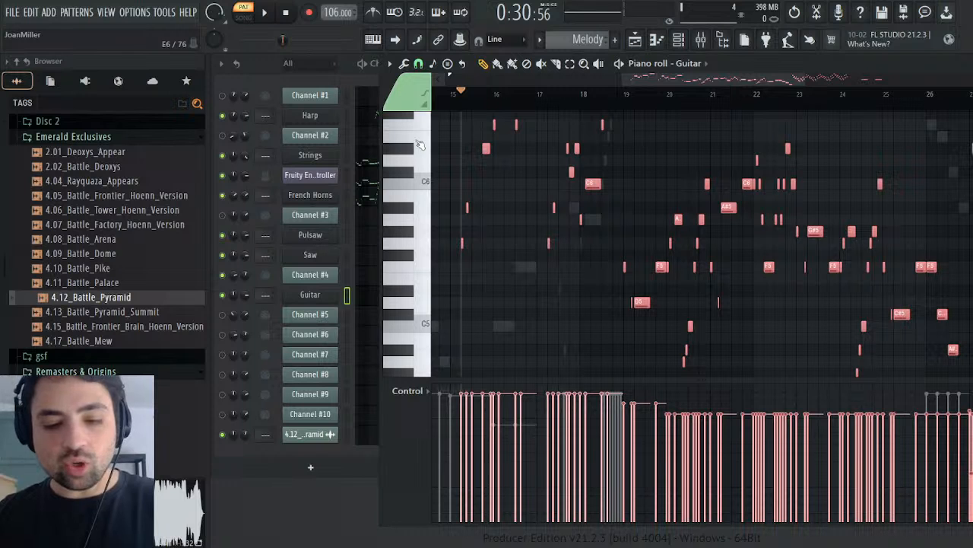
pyautogui.hotkey('ctrl', 'd')
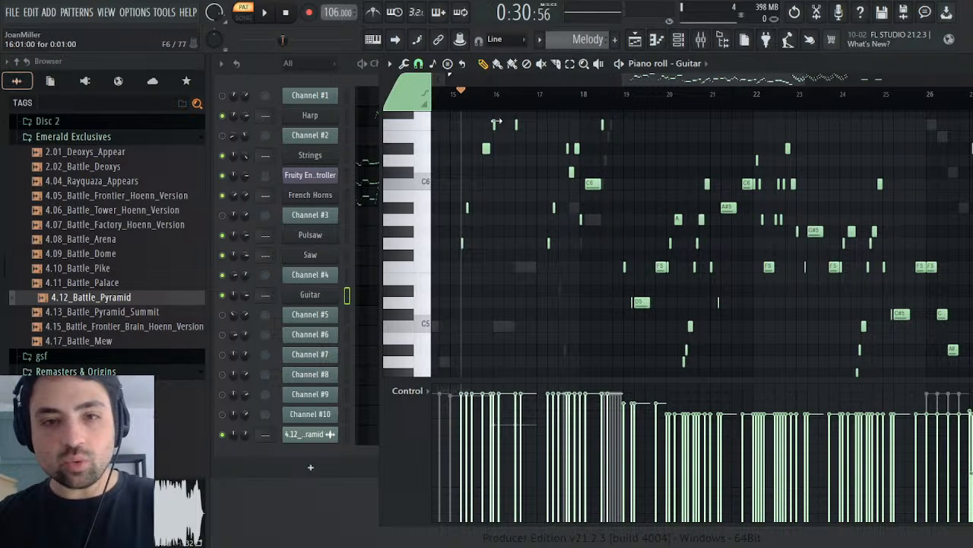
pyautogui.press('space')
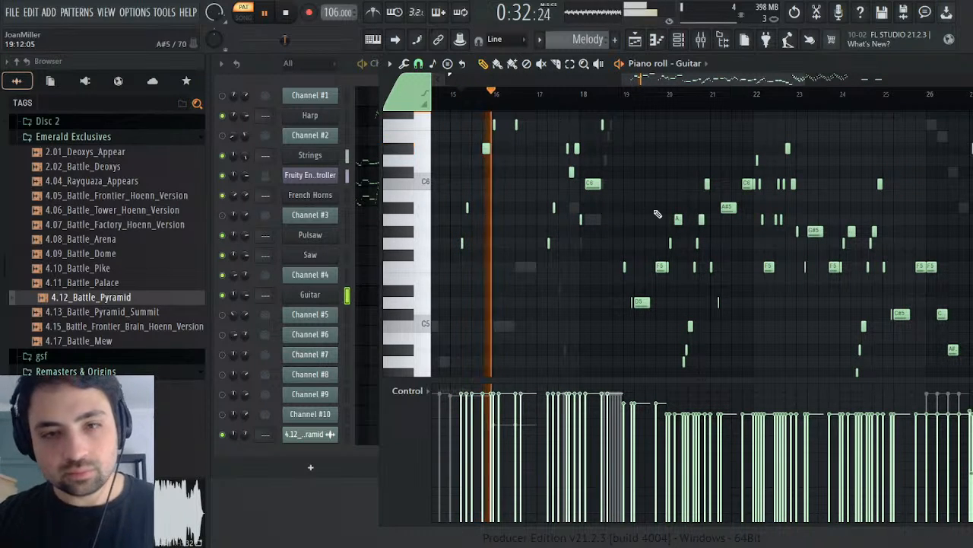
pyautogui.scroll(3, 639, 228)
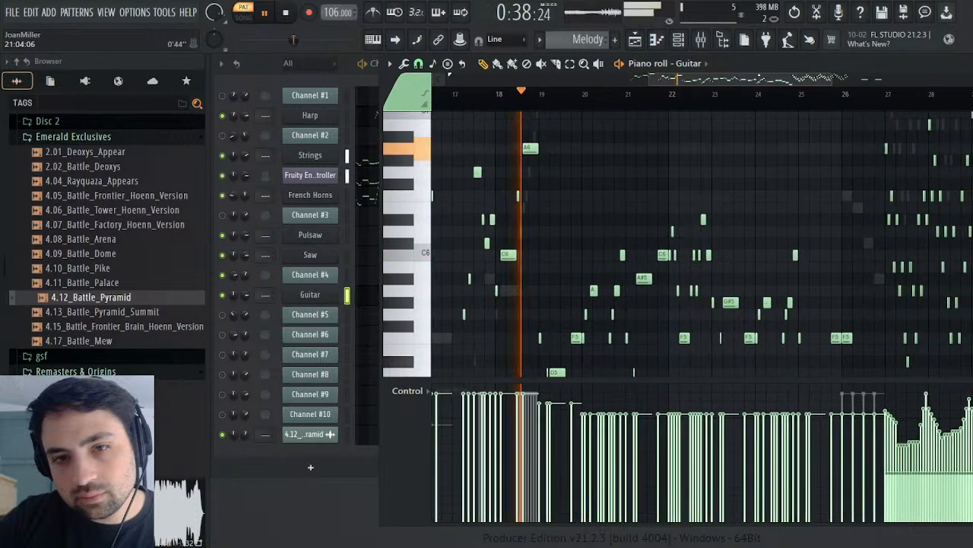
# Step: Listen to the Guitar melody through to about bar 29, follow the rapid notes from bar 27, and stop playback
pyautogui.scroll(-6, 635, 232)
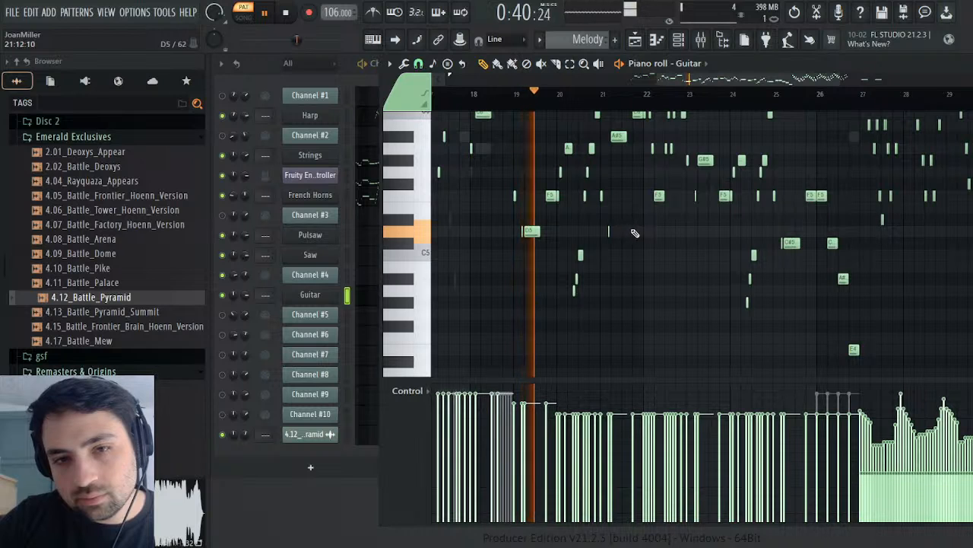
pyautogui.scroll(6, 635, 232)
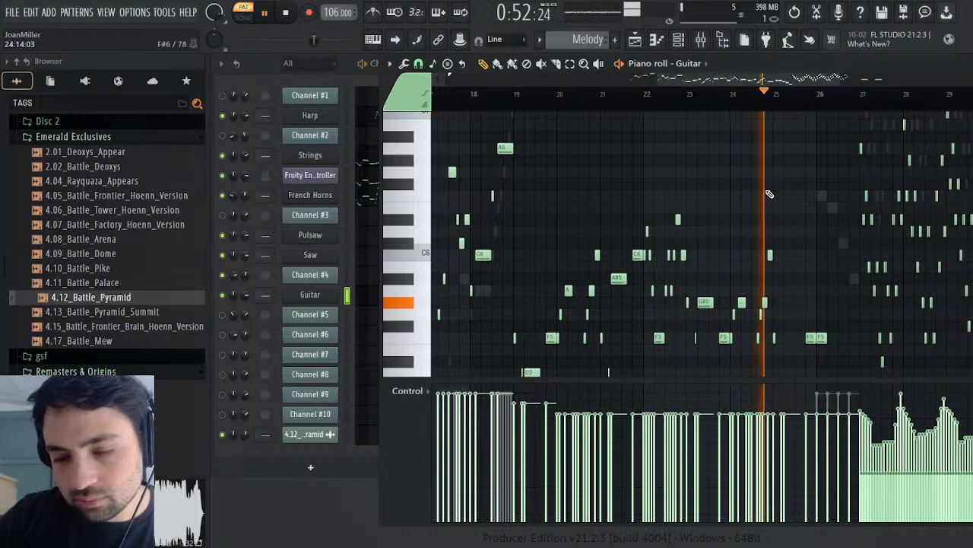
pyautogui.scroll(-3, 795, 205)
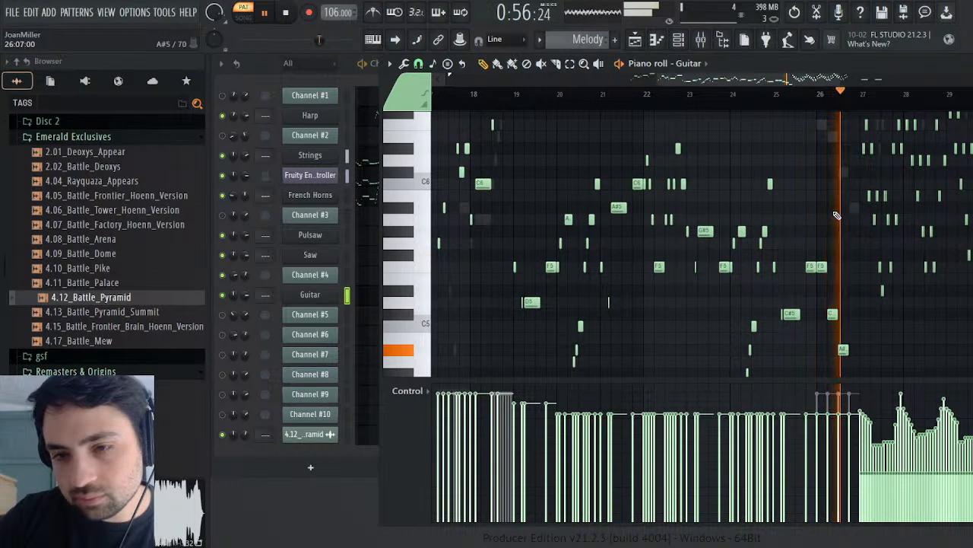
pyautogui.scroll(4, 844, 228)
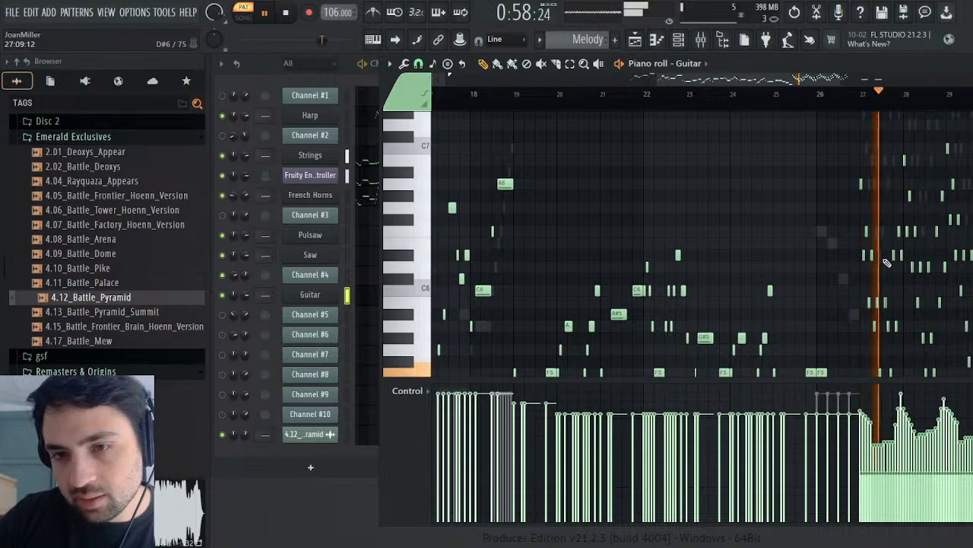
pyautogui.moveTo(659, 79); pyautogui.dragTo(795, 78)
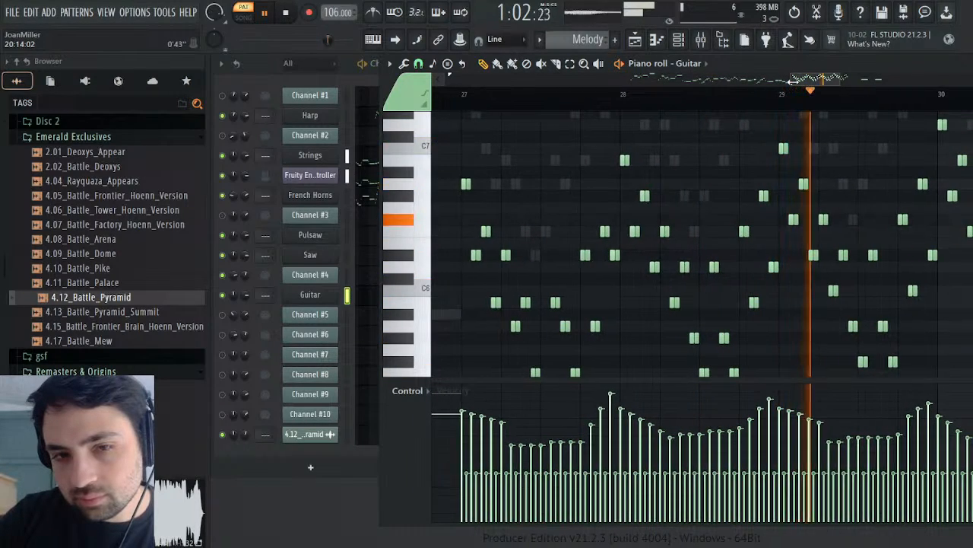
pyautogui.click(284, 13)
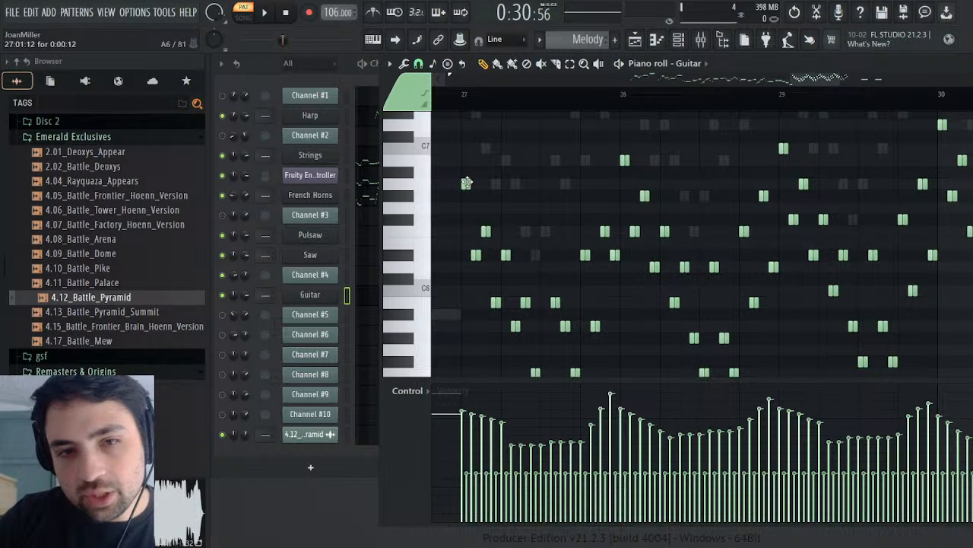
# Step: Select the Guitar's rapid notes from bar 27 to bar 31 and glue each pair of repeated notes into one
pyautogui.scroll(-3, 509, 200)
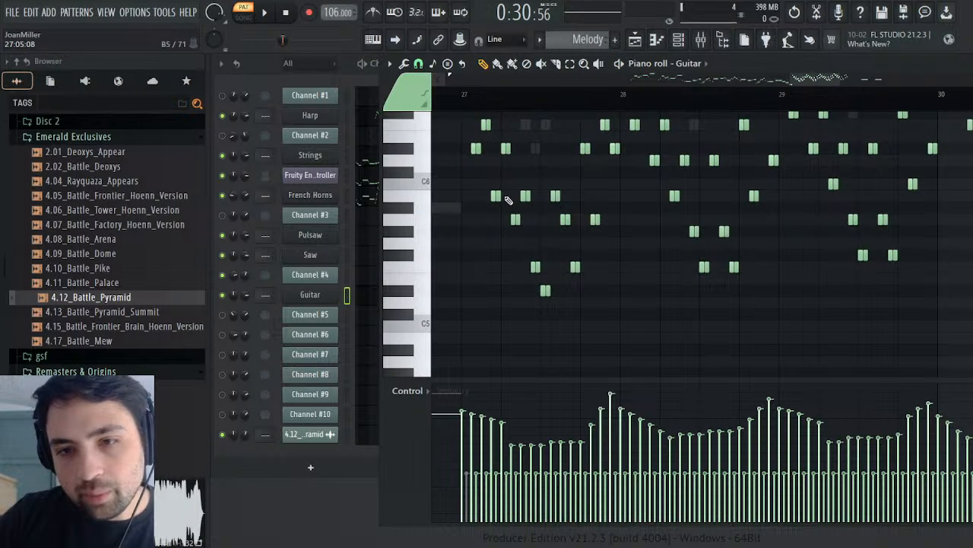
pyautogui.scroll(3, 557, 188)
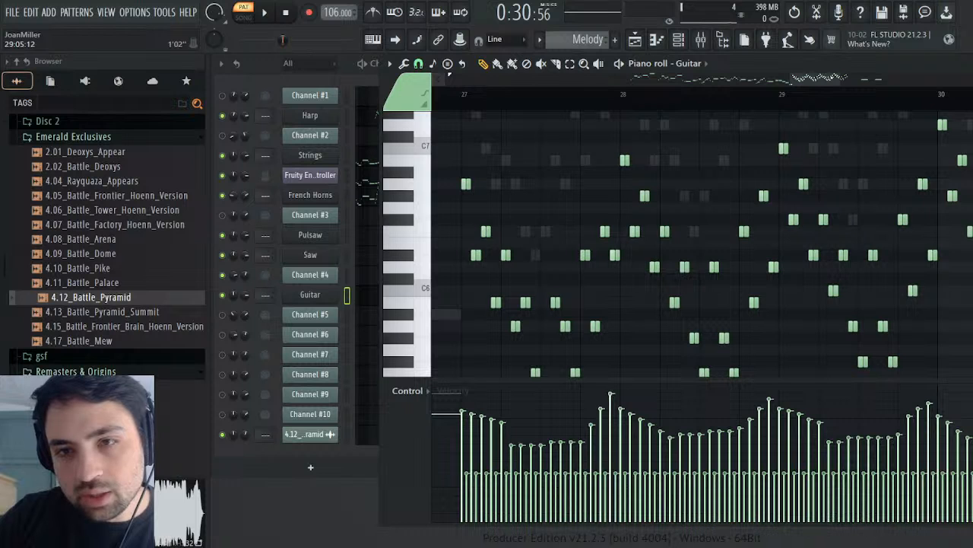
pyautogui.hscroll(4, 810, 148)
pyautogui.scroll(2, 793, 184)
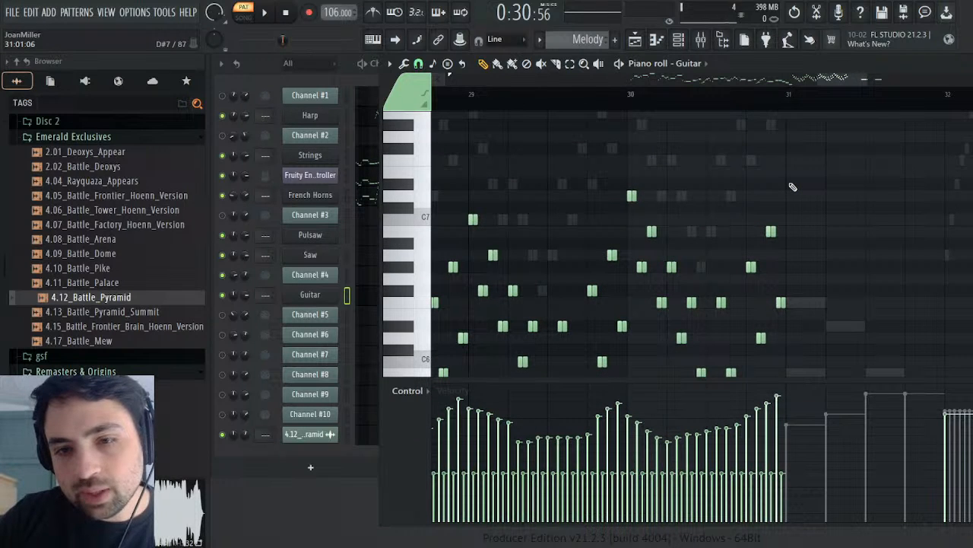
pyautogui.scroll(-3, 791, 186)
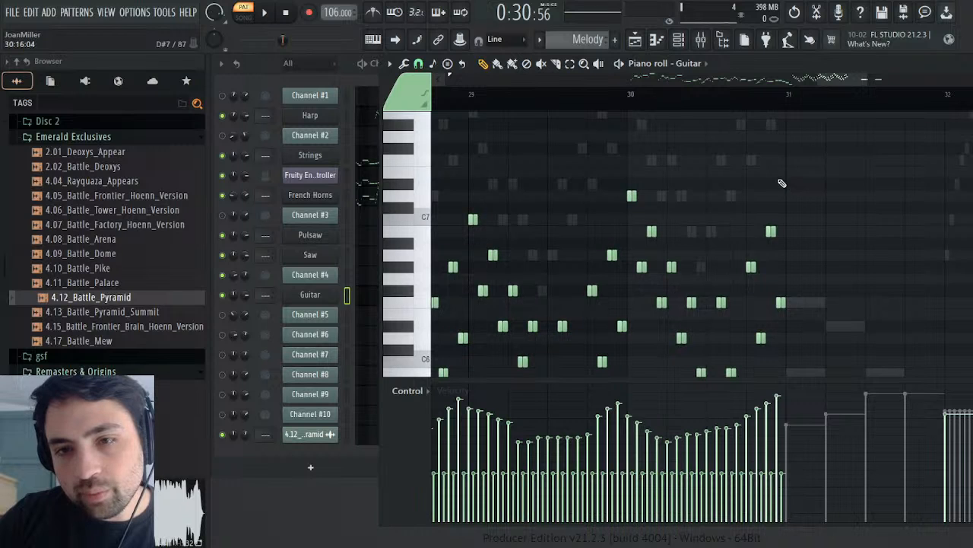
pyautogui.scroll(2, 783, 183)
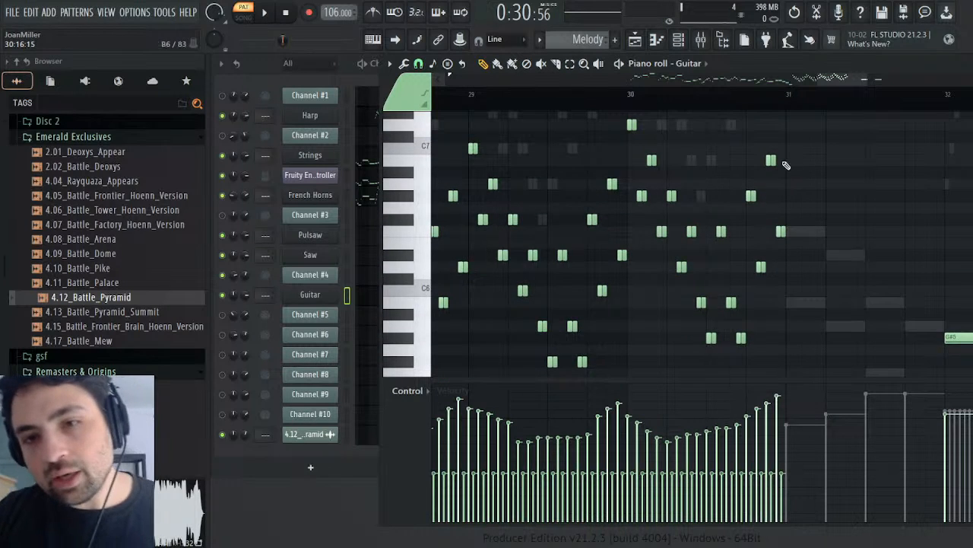
pyautogui.scroll(3, 783, 167)
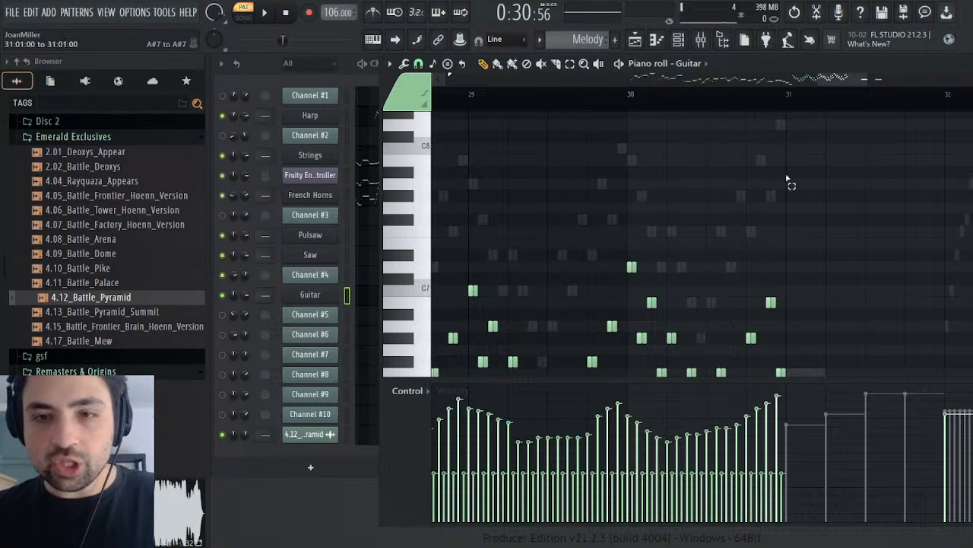
pyautogui.moveTo(787, 178); pyautogui.dragTo(515, 322)
pyautogui.scroll(4, 591, 239)
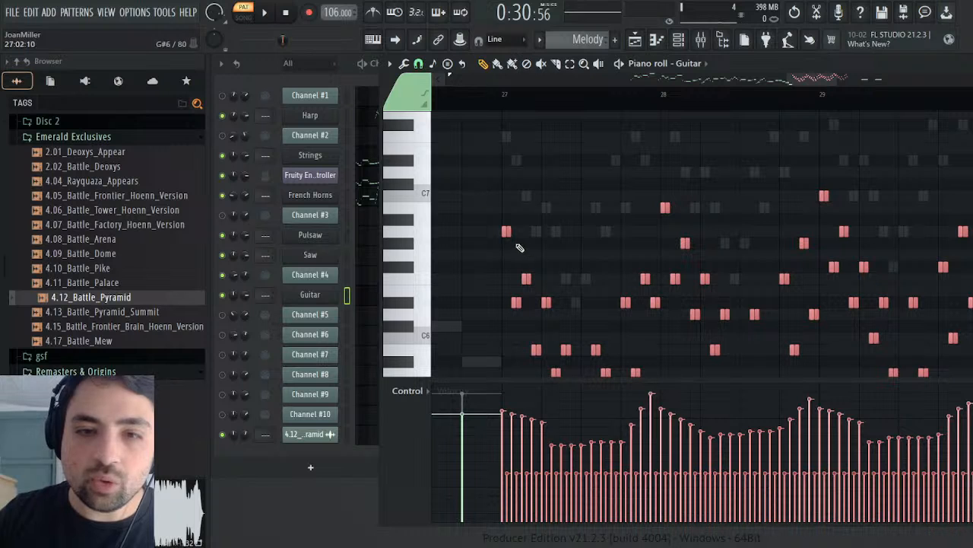
pyautogui.click(417, 64)
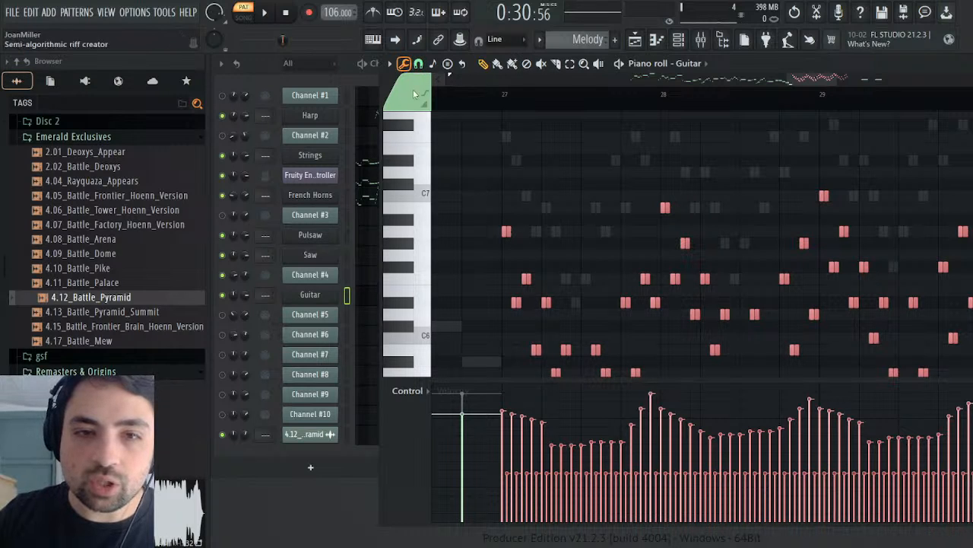
pyautogui.click(420, 204)
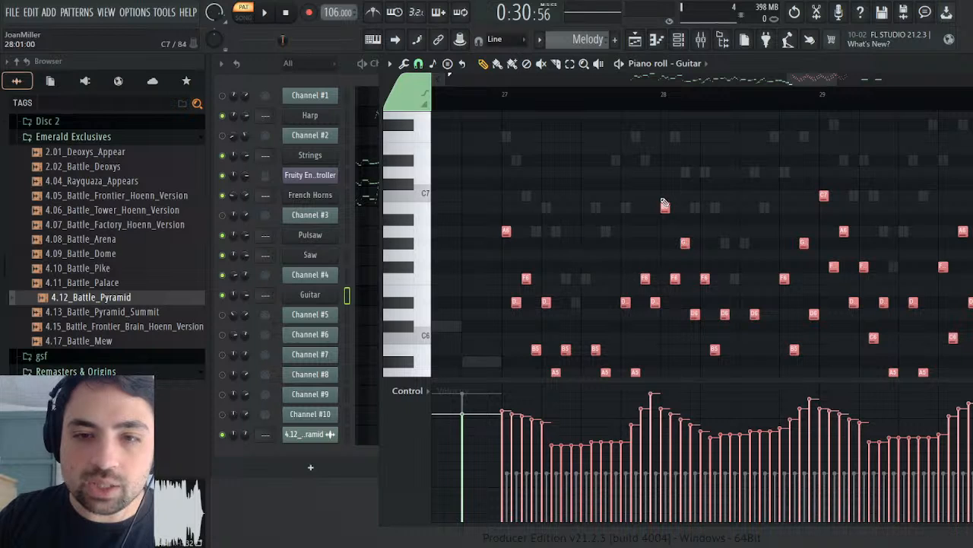
# Step: Play the merged Guitar notes from bar 27 and stop playback
pyautogui.click(503, 107)
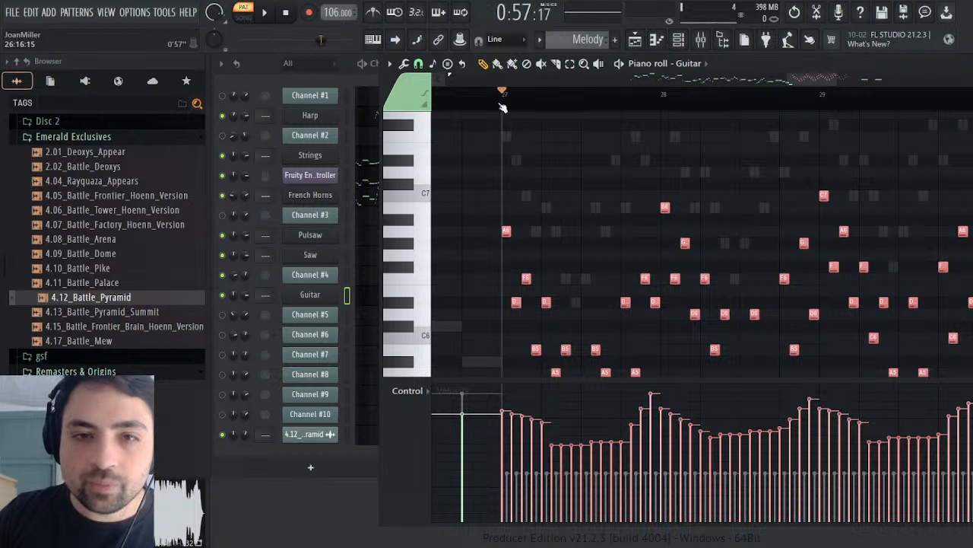
pyautogui.click(265, 14)
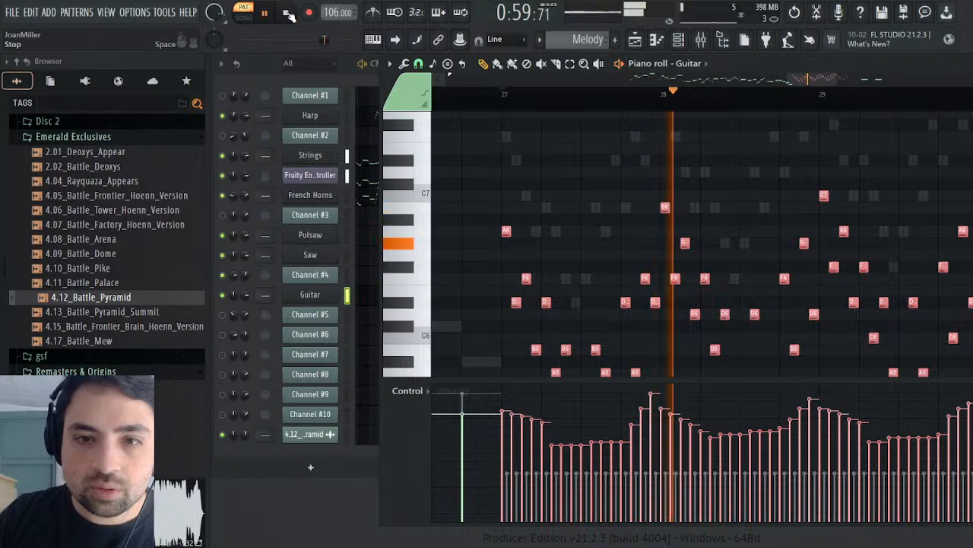
pyautogui.click(288, 14)
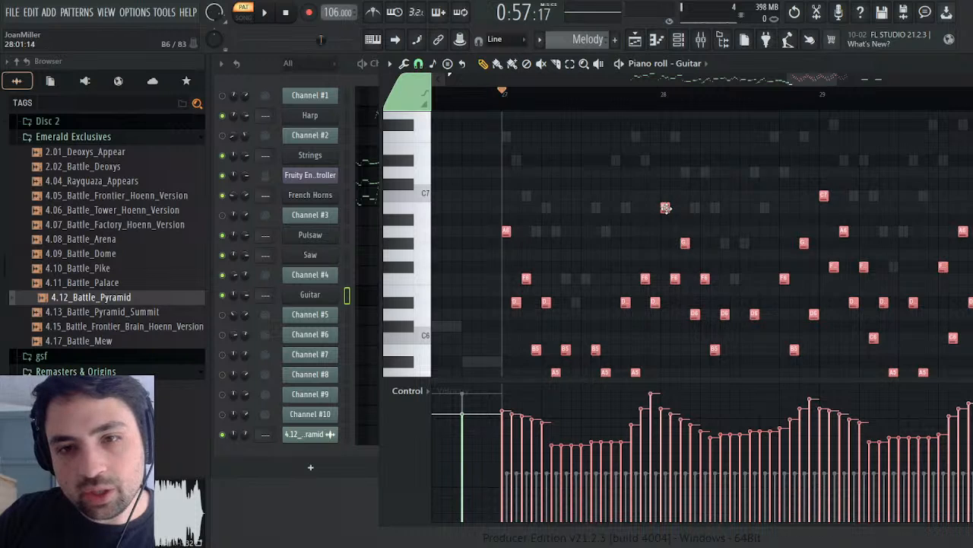
# Step: Shorten the selected Guitar notes to about half their length, play them from bar 27, and close the piano roll
pyautogui.moveTo(668, 210); pyautogui.dragTo(666, 210)
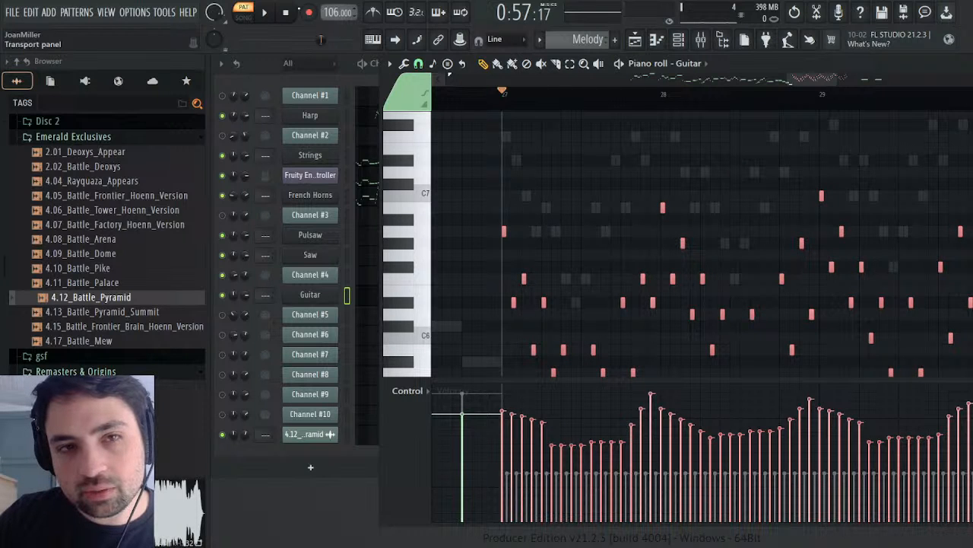
pyautogui.press('space')
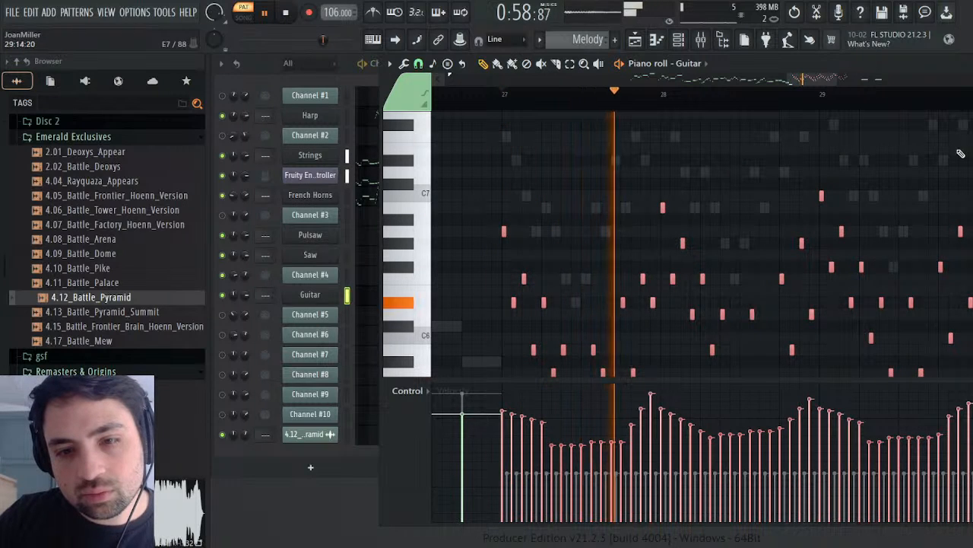
pyautogui.press('Escape')
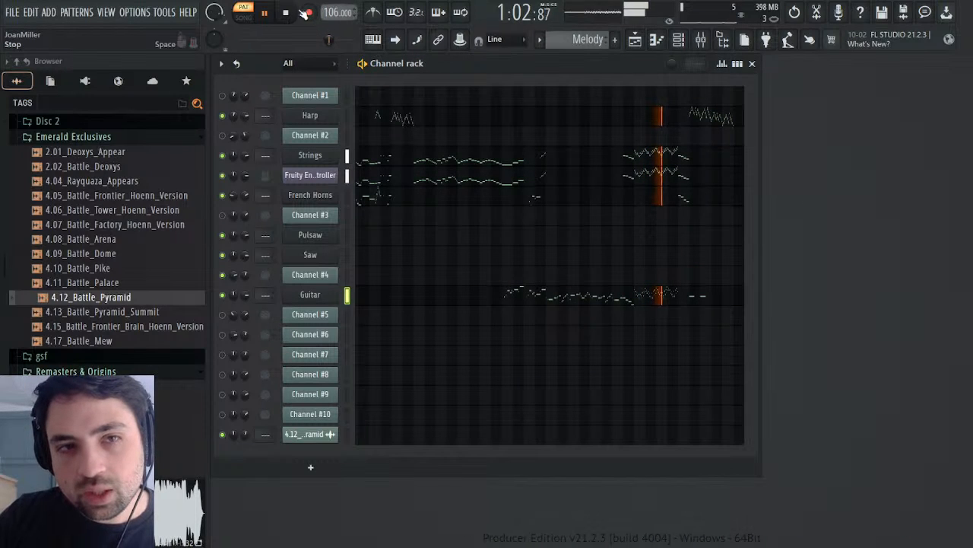
pyautogui.press('space')
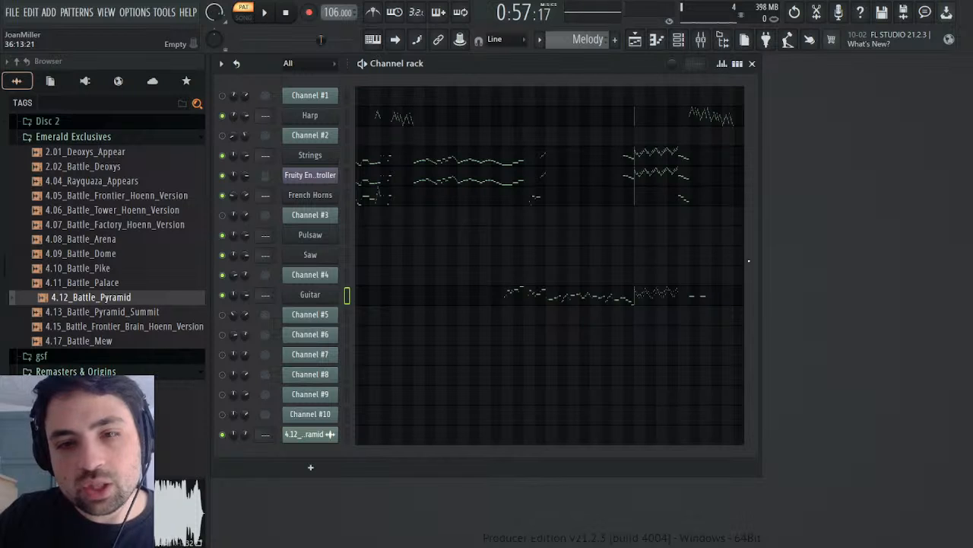
# Step: Open Channel #4's panning events in the Battle Pyramid pattern, start playback near bar 4, and move the event window aside
pyautogui.scroll(-1, 590, 36)
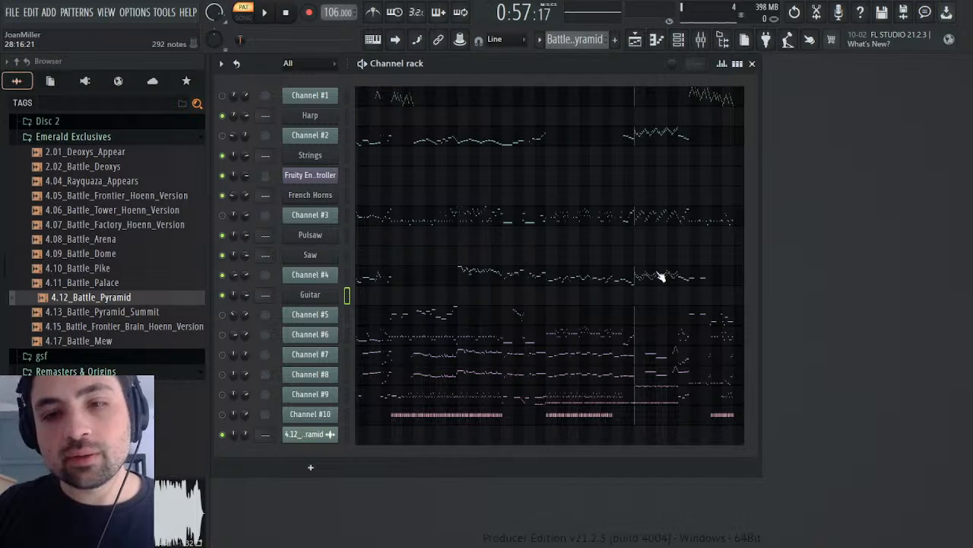
pyautogui.click(270, 295)
pyautogui.click(419, 257)
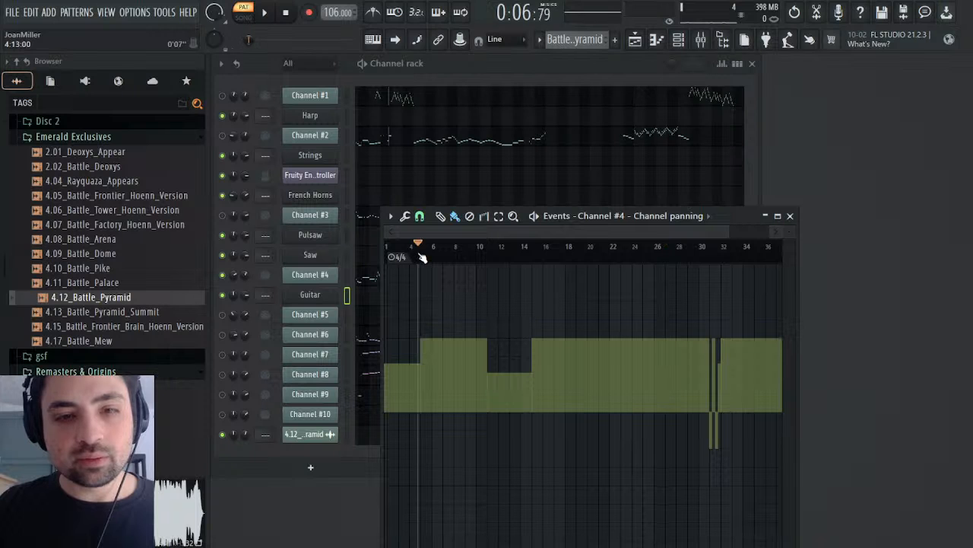
pyautogui.click(266, 12)
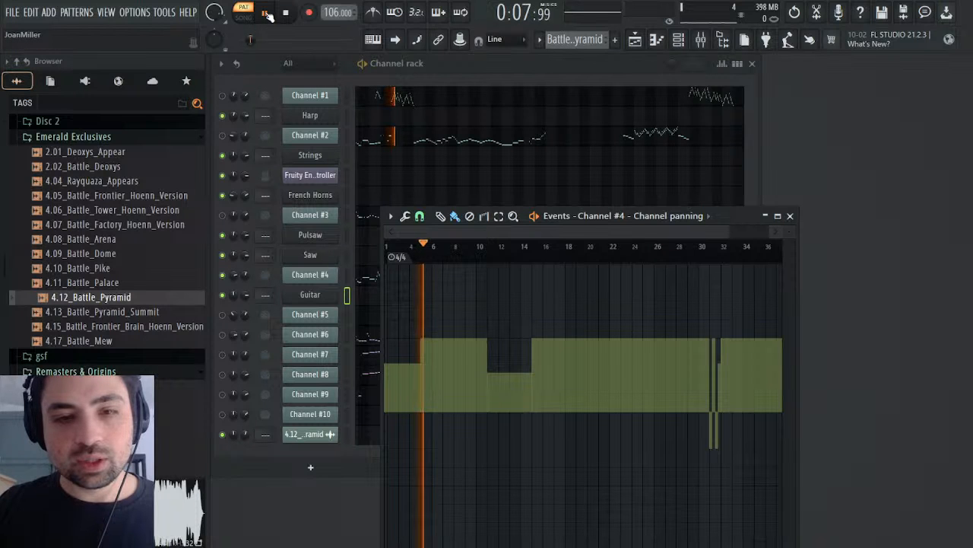
pyautogui.moveTo(589, 216); pyautogui.dragTo(824, 207)
# Step: Play Channel #4 around bars 12 to 16 and 31 to 33 against its panning events, and stop playback
pyautogui.moveTo(713, 246); pyautogui.dragTo(739, 245)
pyautogui.moveTo(738, 244); pyautogui.dragTo(767, 244)
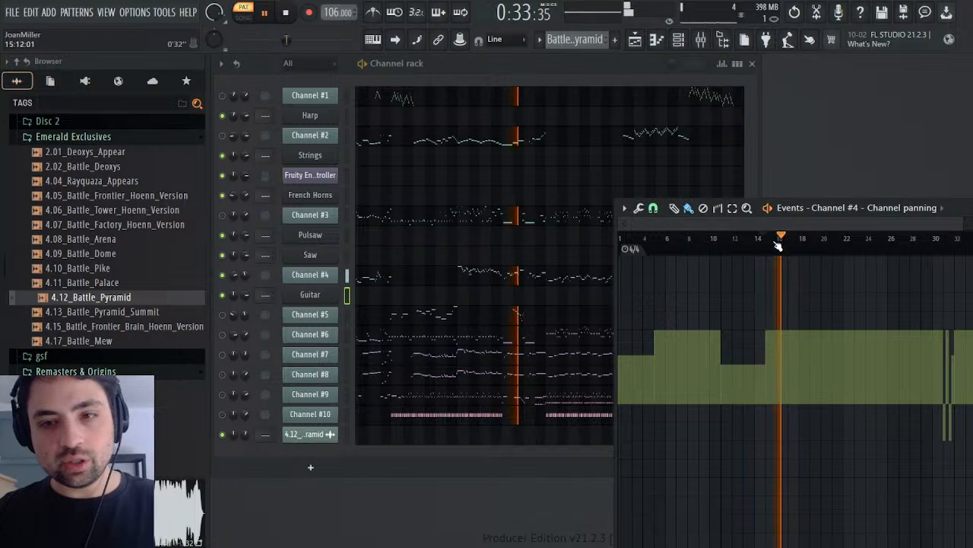
pyautogui.moveTo(768, 244); pyautogui.dragTo(748, 257)
pyautogui.keyDown('ctrl'); pyautogui.click(752, 245); pyautogui.keyUp('ctrl')
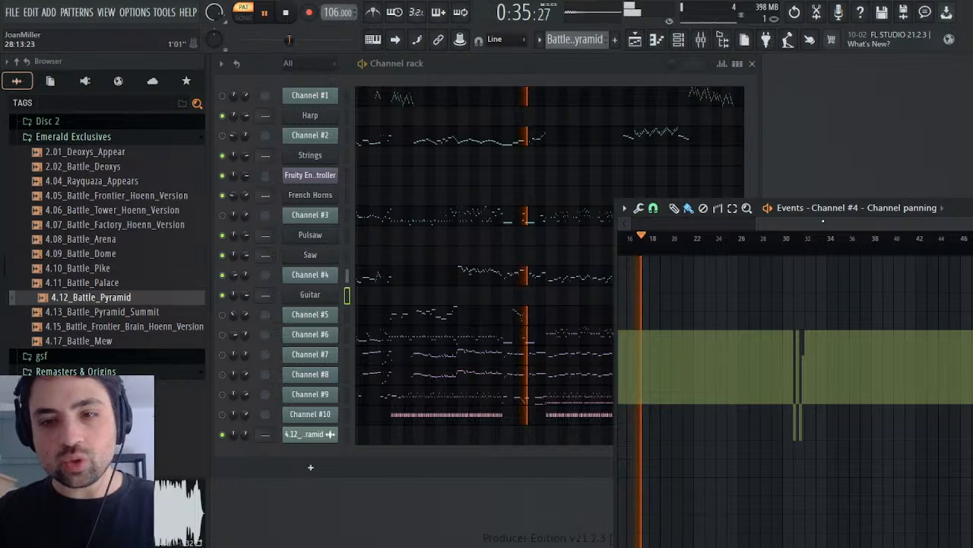
pyautogui.click(816, 241)
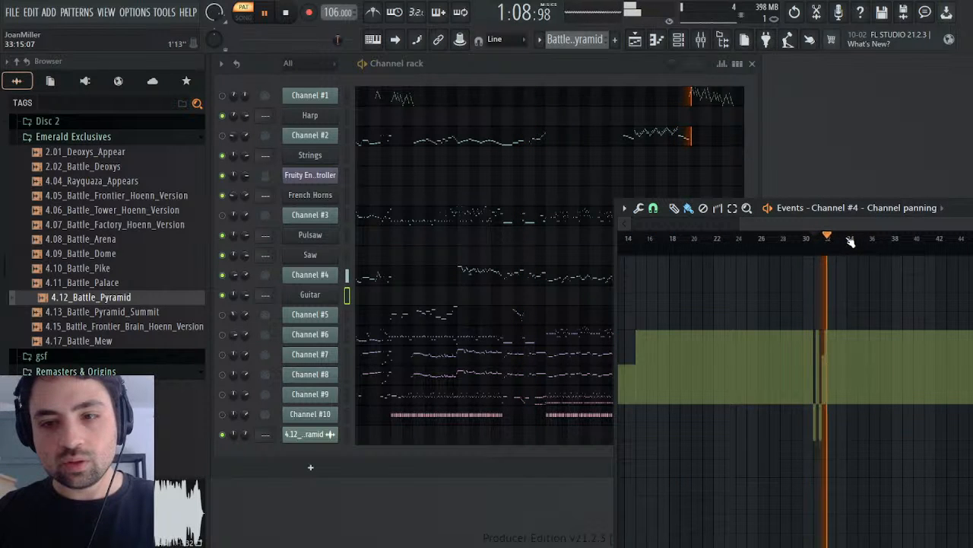
pyautogui.press('space')
pyautogui.click(705, 242)
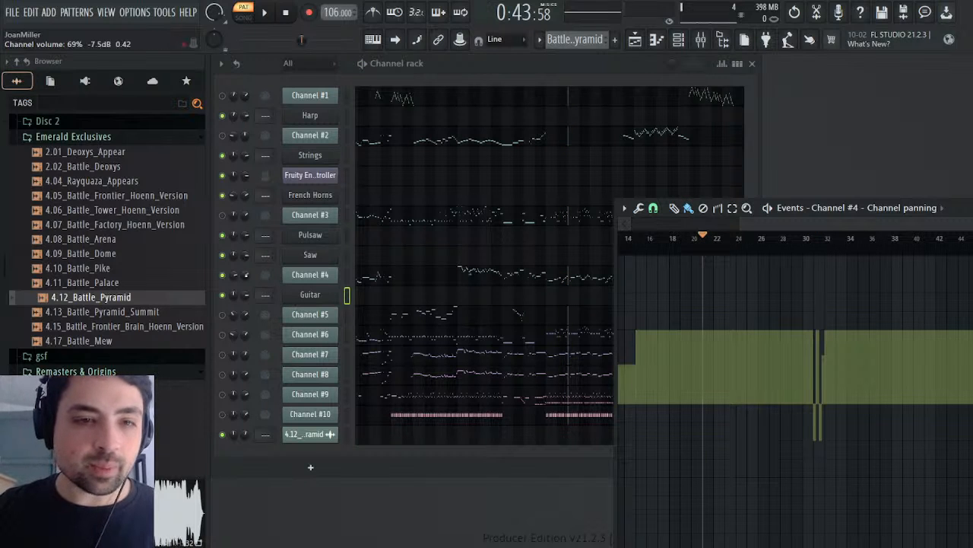
# Step: Open Channel #4's volume events and play the pattern briefly from about bar 14 to find where the guitar part starts
pyautogui.click(234, 276)
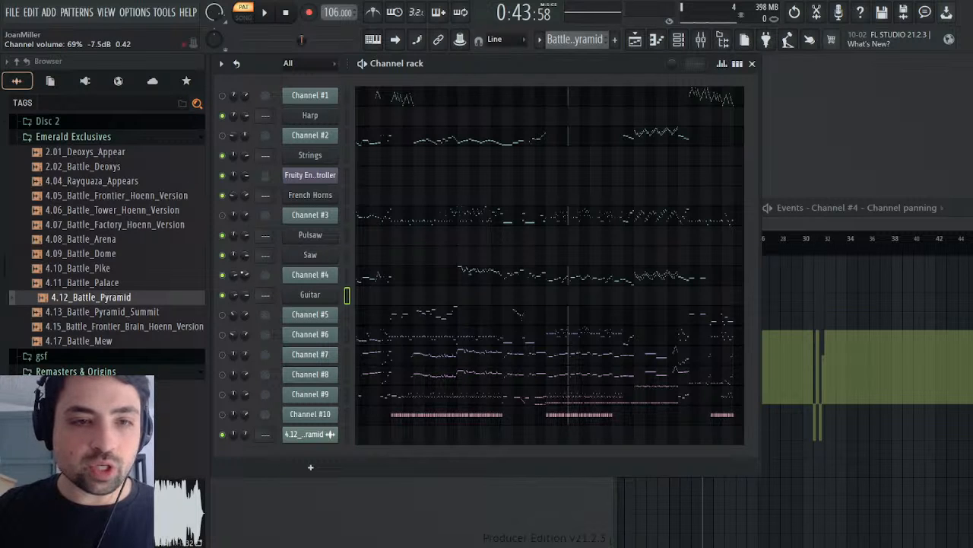
pyautogui.click(254, 282)
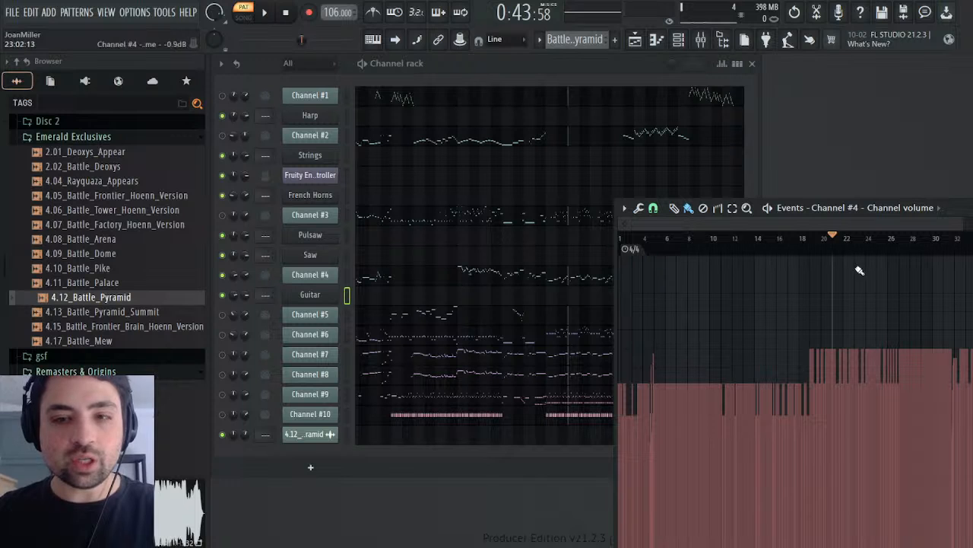
pyautogui.moveTo(787, 240); pyautogui.dragTo(758, 251)
pyautogui.press('space')
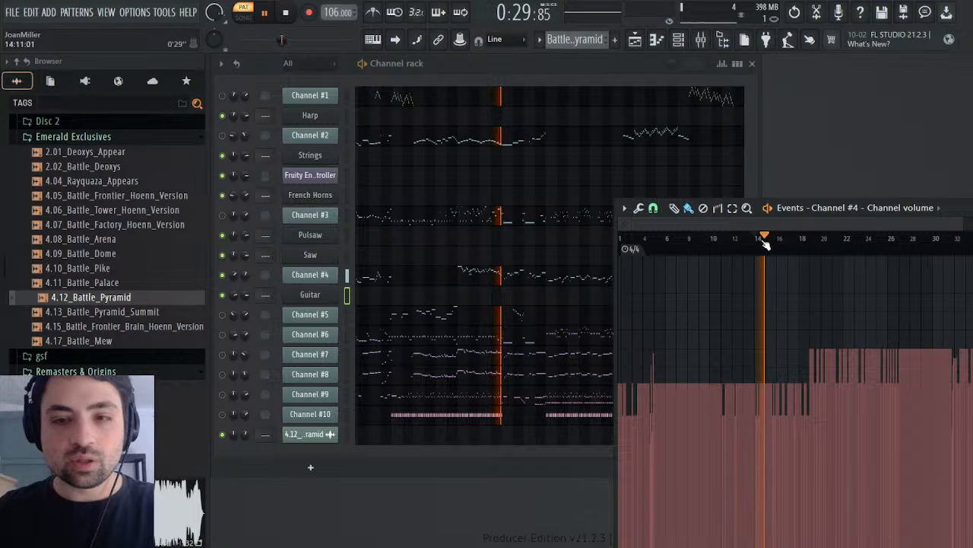
pyautogui.press('space')
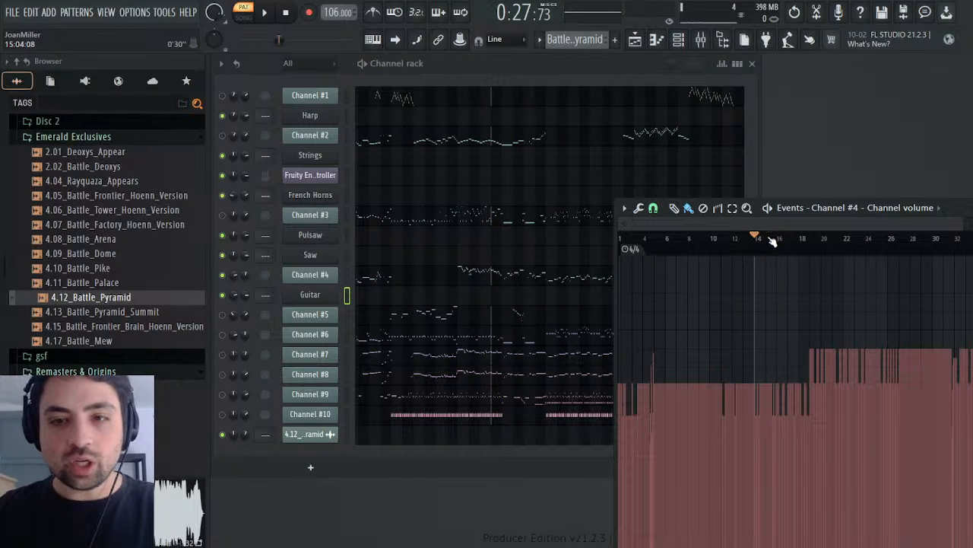
# Step: Select and copy Channel #4's volume events from bar 15 to the end, and play the pattern briefly around bar 32
pyautogui.moveTo(771, 242); pyautogui.dragTo(971, 254)
pyautogui.press('space')
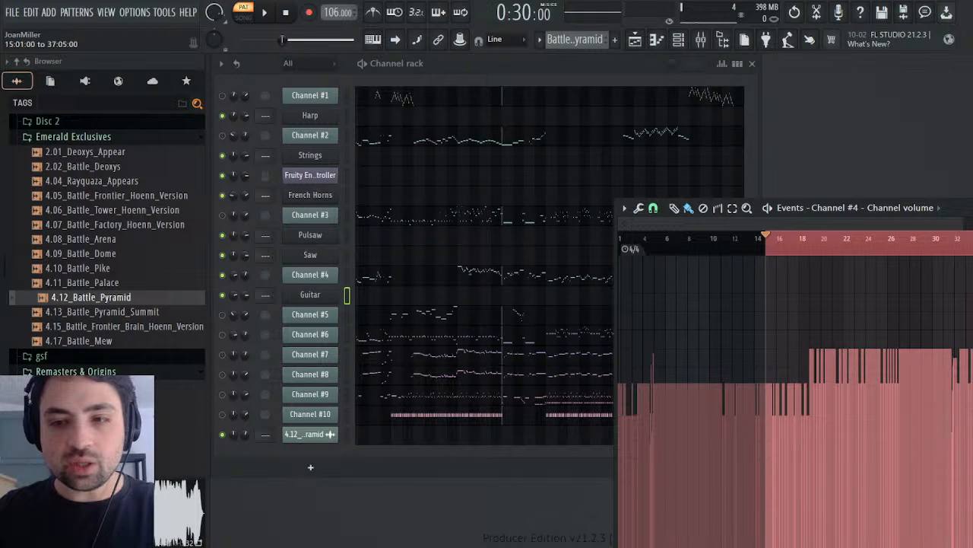
pyautogui.click(936, 244)
pyautogui.press('space')
pyautogui.click(954, 245)
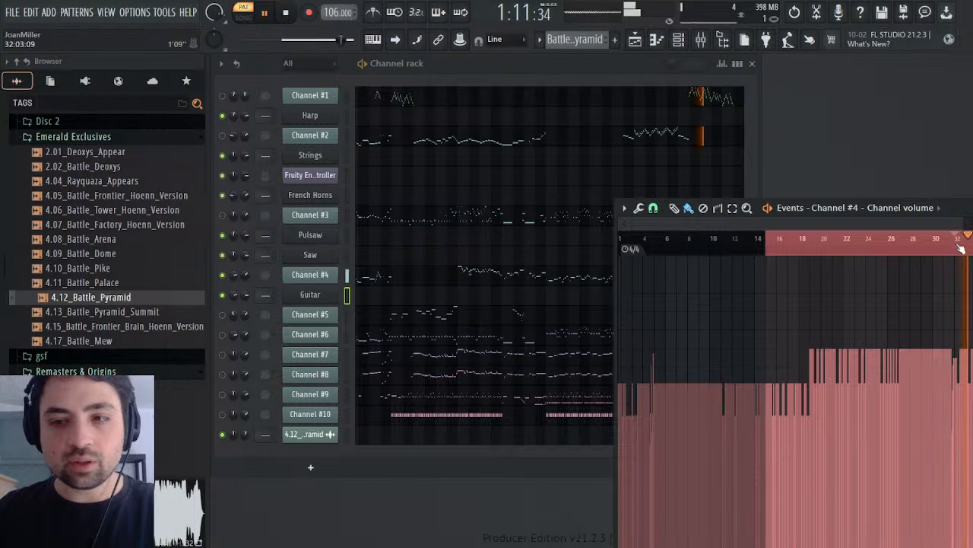
pyautogui.press('space')
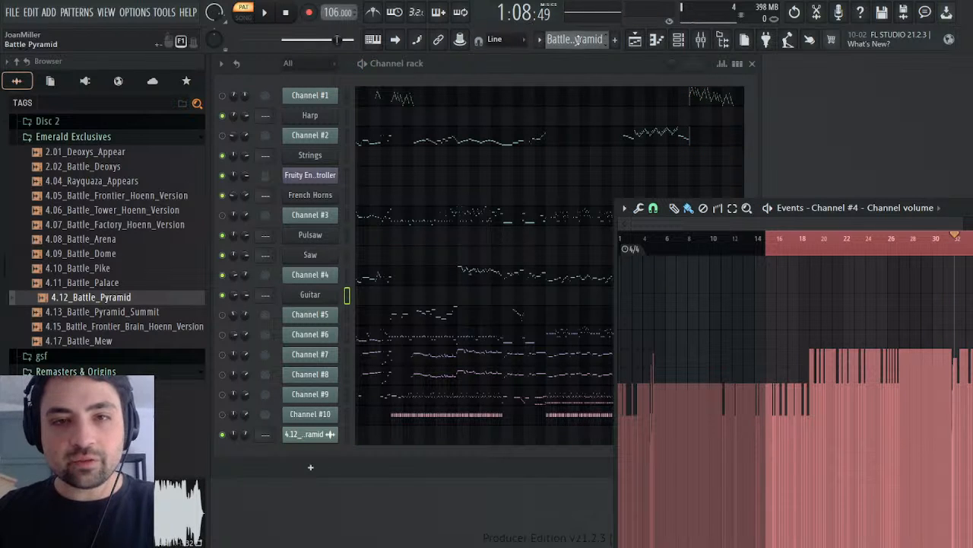
pyautogui.press('KP_Add')
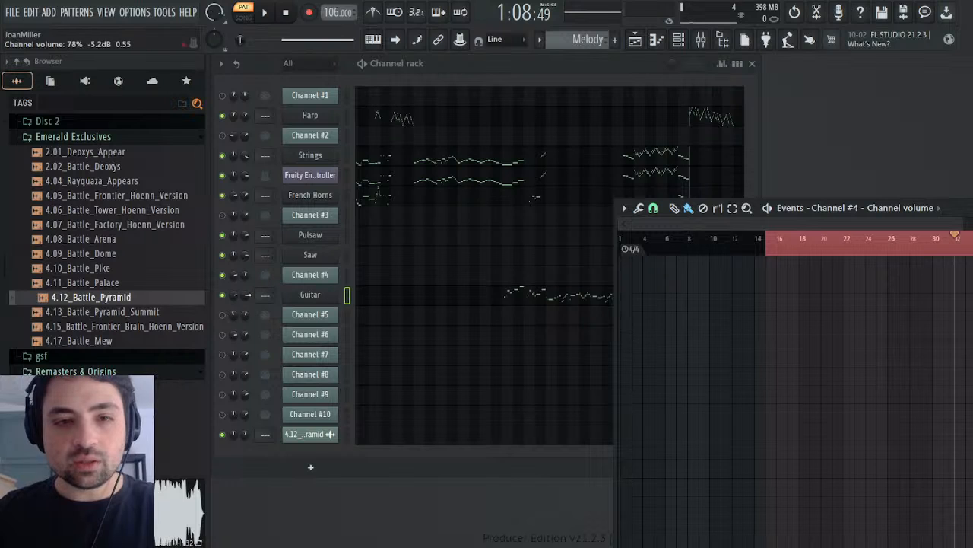
pyautogui.click(242, 295)
pyautogui.click(264, 321)
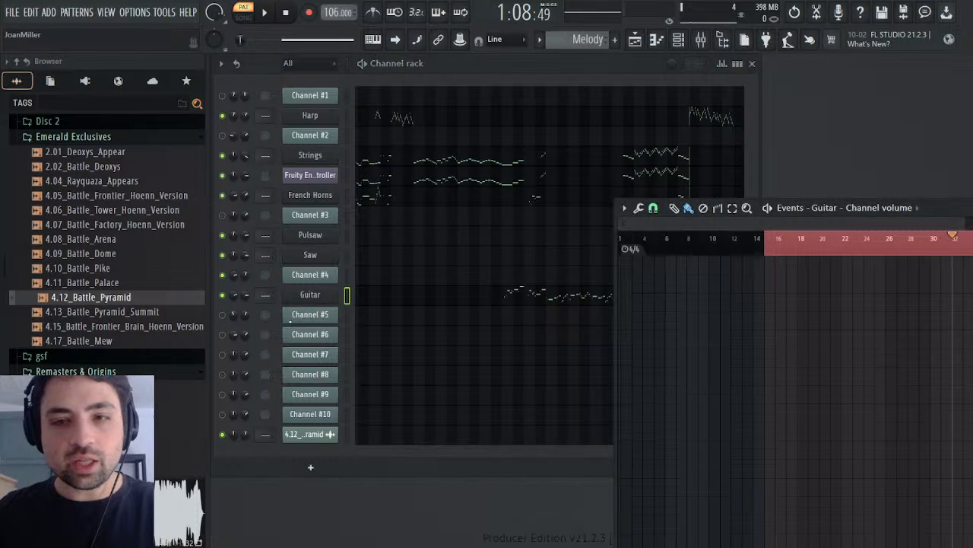
pyautogui.hotkey('ctrl', 'v')
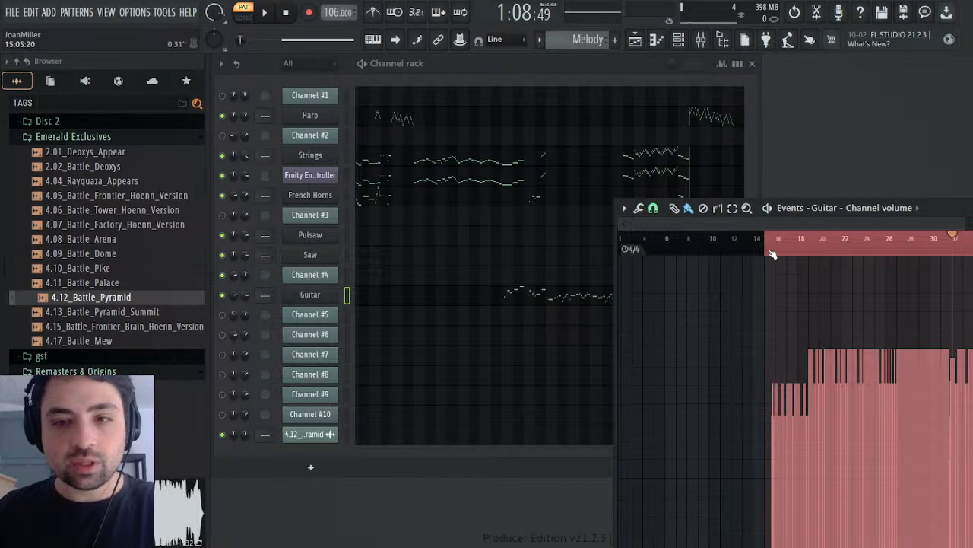
# Step: Draw a matching volume level at bar 15 to fill the gap before the Guitar's first pasted event
pyautogui.moveTo(774, 253); pyautogui.dragTo(769, 256)
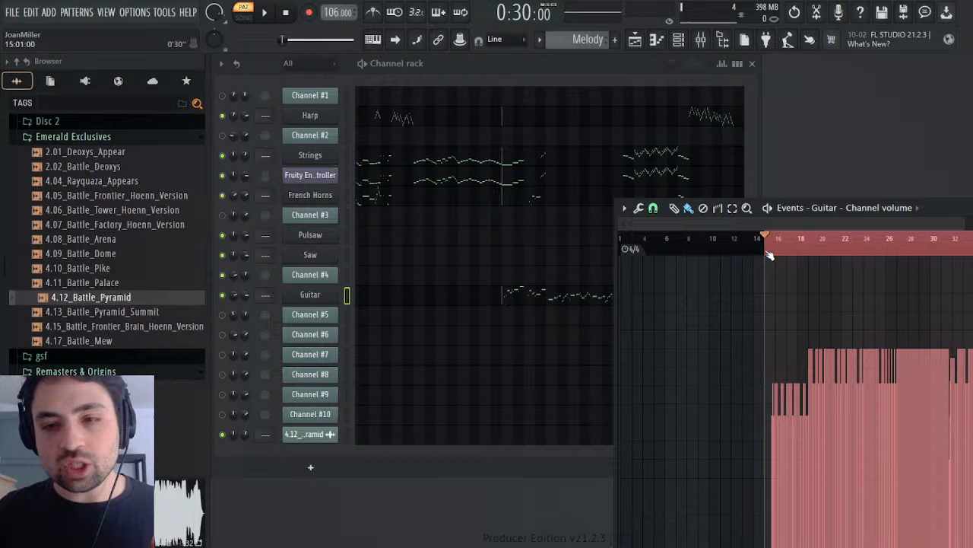
pyautogui.moveTo(969, 220); pyautogui.dragTo(778, 228)
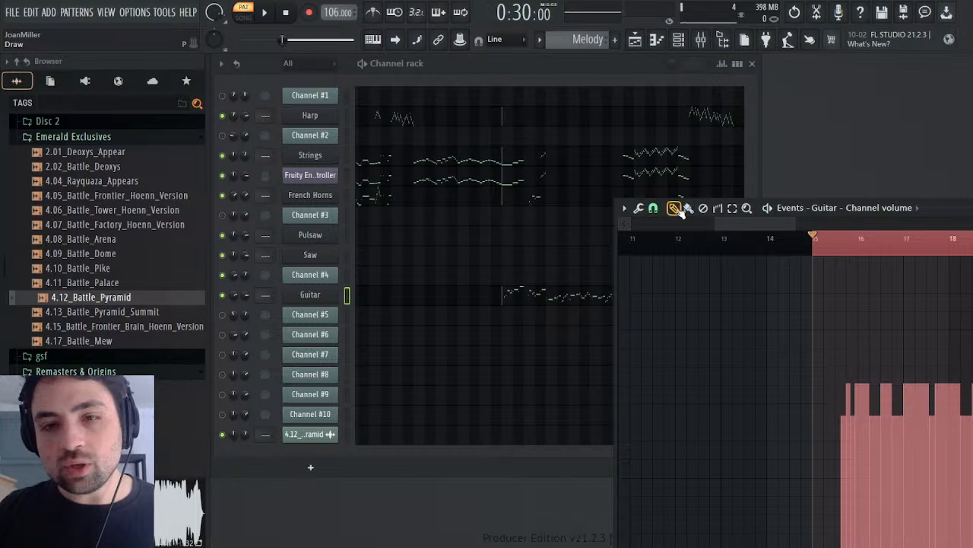
pyautogui.click(816, 390)
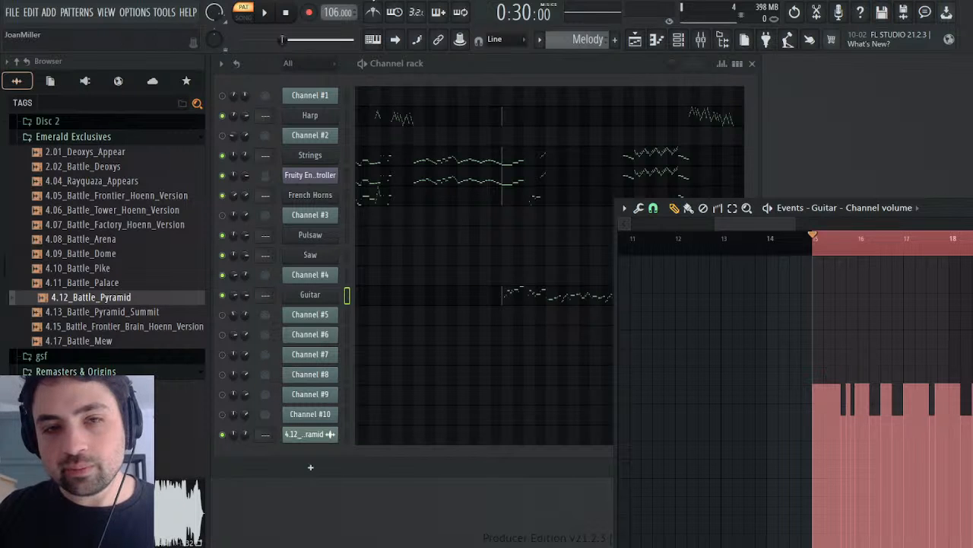
# Step: Play the Melody pattern from bar 15 against the Guitar's volume events, clear the time selection, and stop playback
pyautogui.click(267, 18)
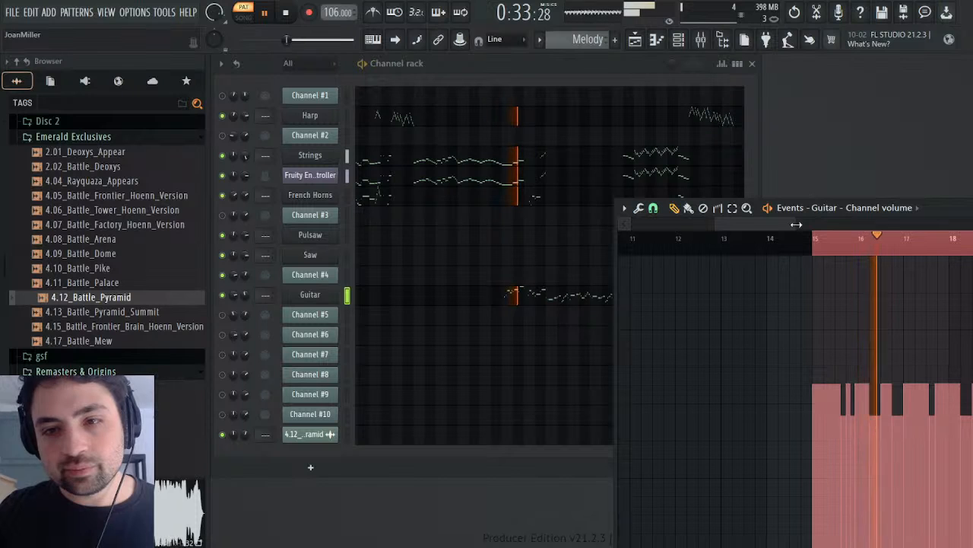
pyautogui.moveTo(796, 224); pyautogui.dragTo(851, 227)
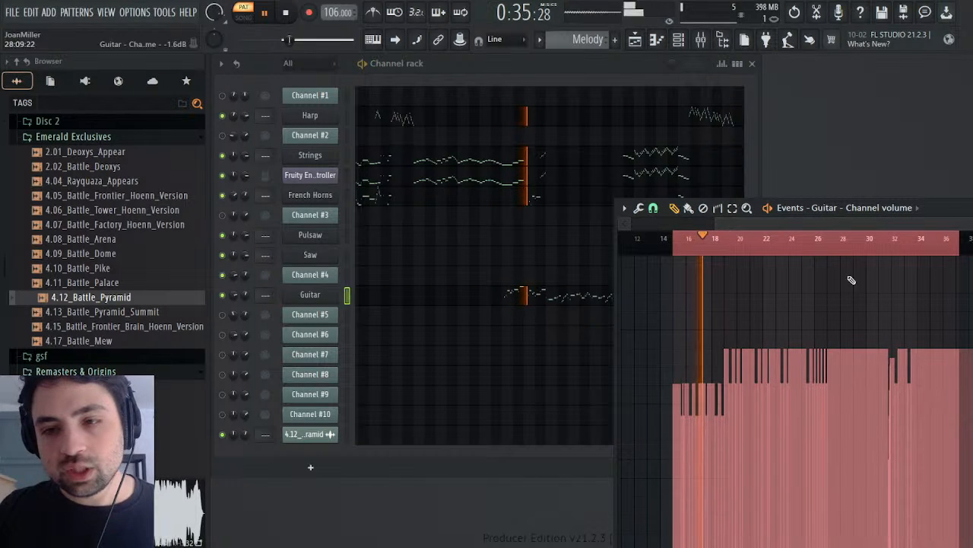
pyautogui.keyDown('ctrl'); pyautogui.click(900, 242); pyautogui.keyUp('ctrl')
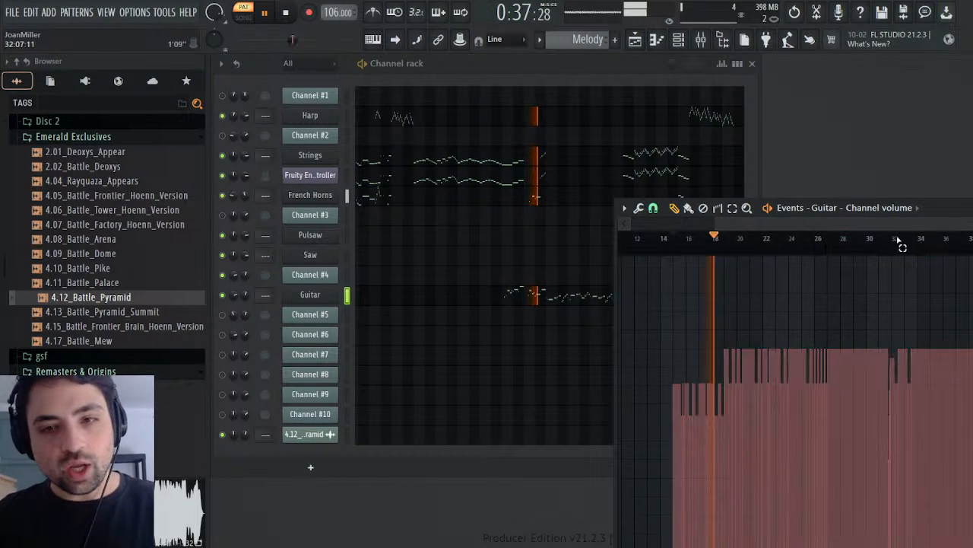
pyautogui.press('space')
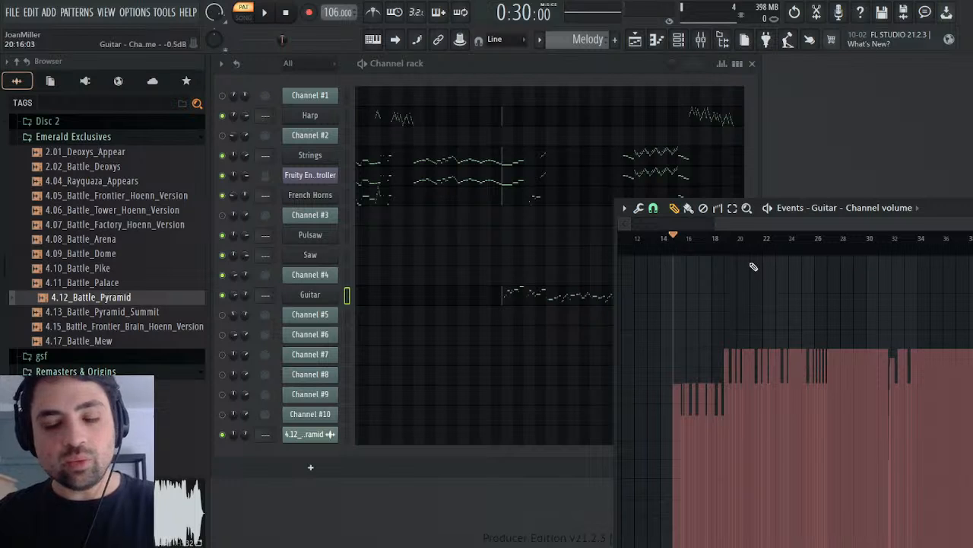
pyautogui.press('space')
pyautogui.press('space')
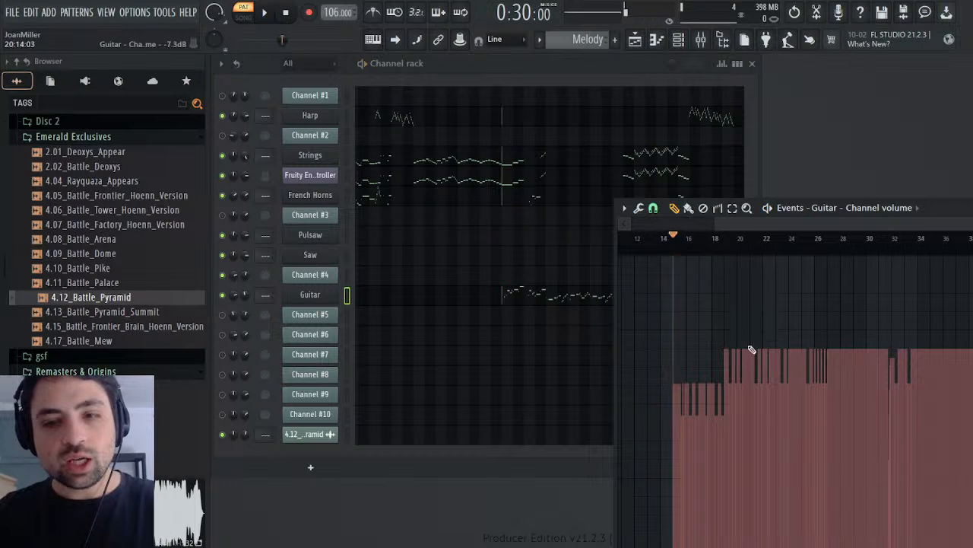
# Step: Raise all of the Guitar's volume events slightly with a level offset, and play the result from bar 15
pyautogui.click(659, 229)
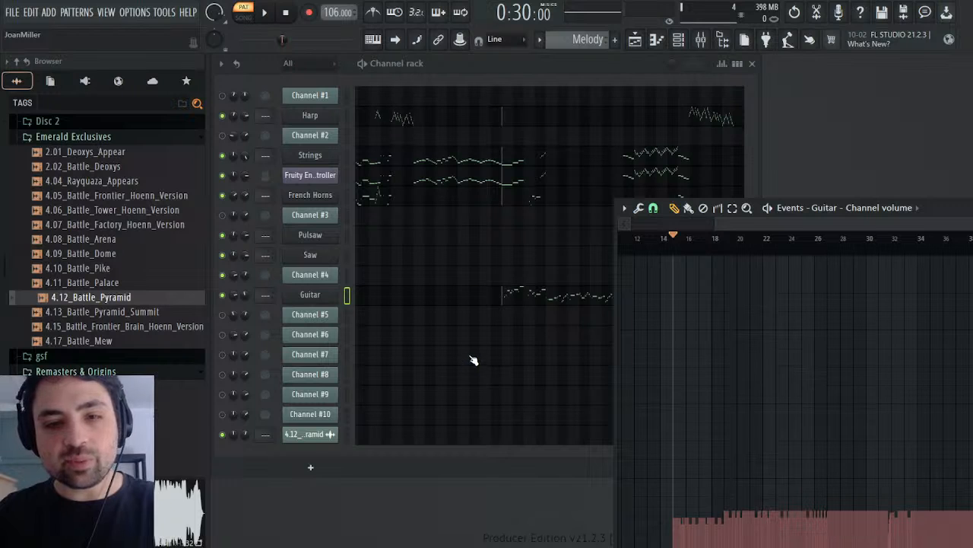
pyautogui.hotkey('ctrl', 'z')
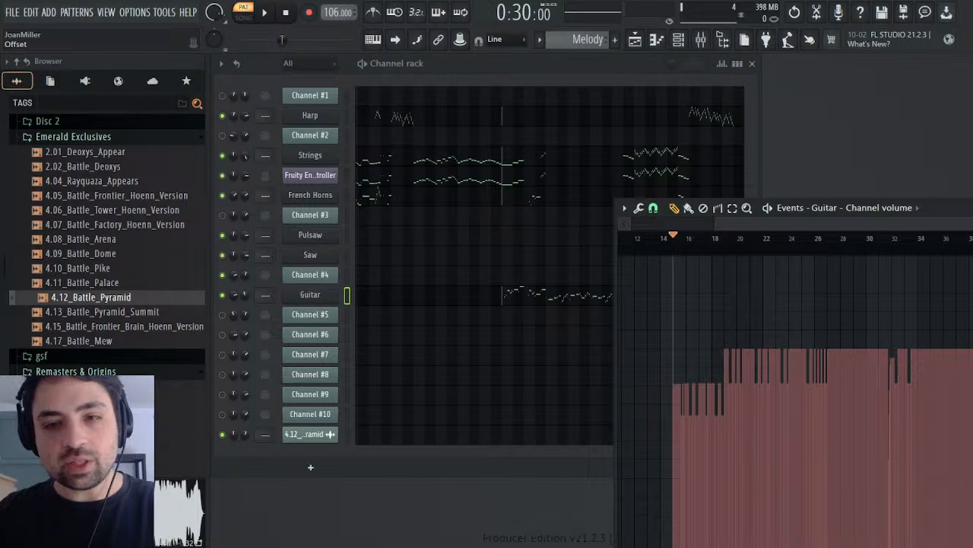
pyautogui.moveTo(487, 274)
pyautogui.mouseDown()
pyautogui.moveTo(487, 255)
pyautogui.moveTo(487, 263)
pyautogui.mouseUp()
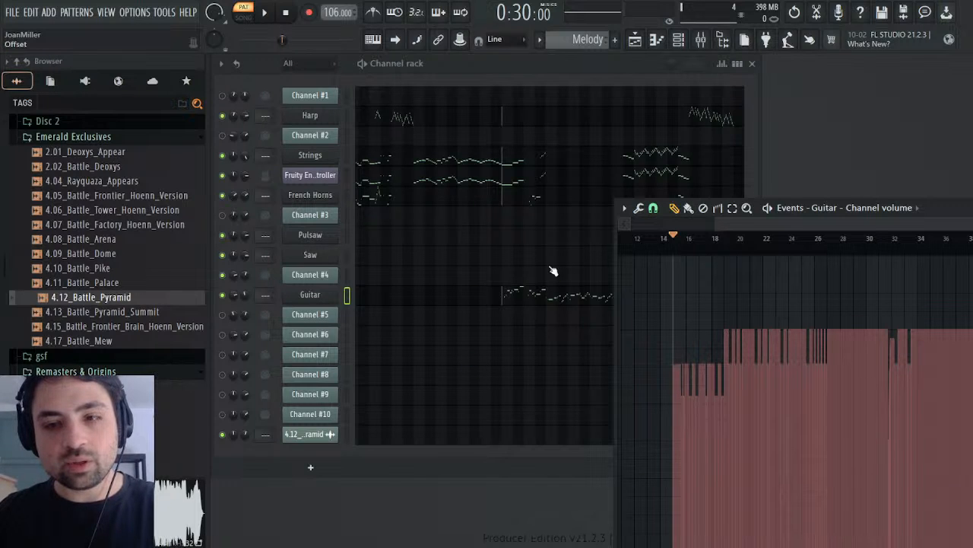
pyautogui.press('space')
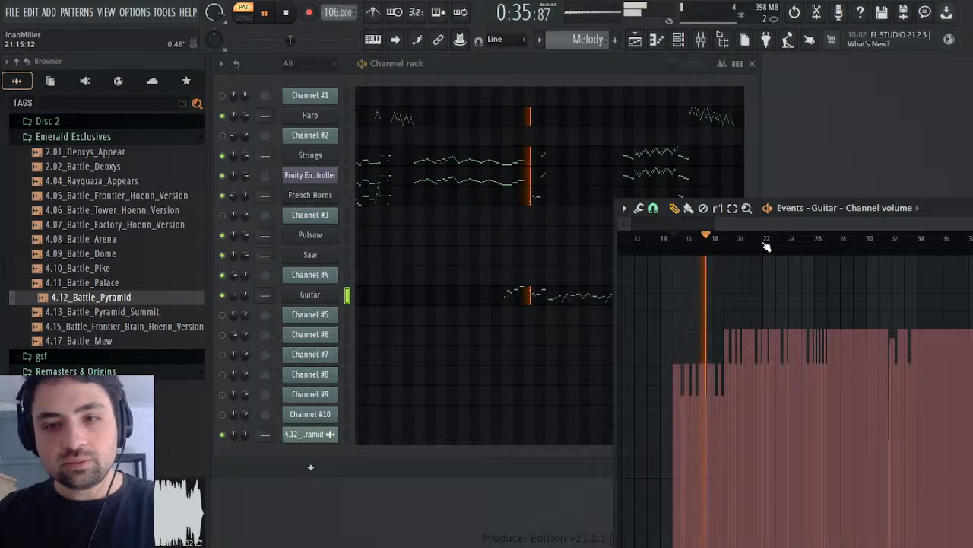
pyautogui.press('space')
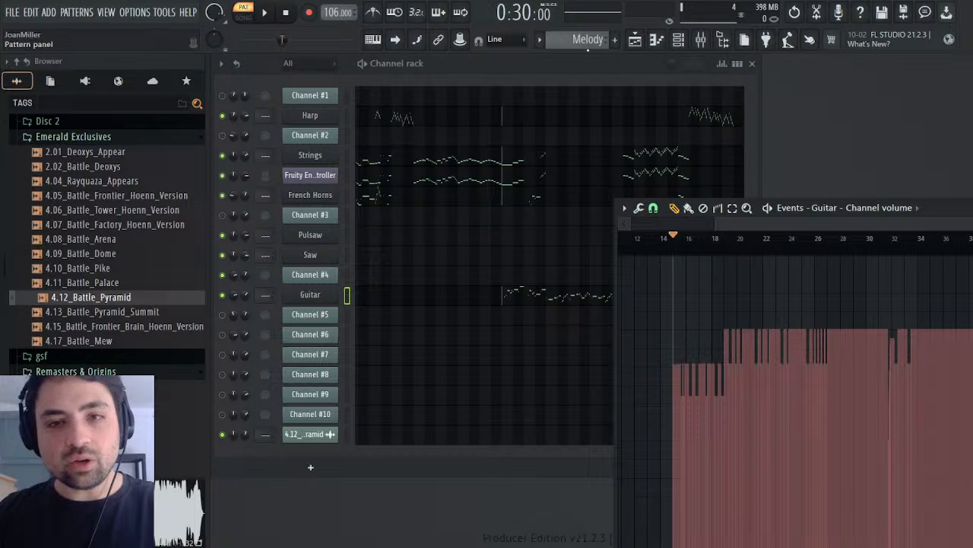
# Step: Play the Battle Pyramid pattern from bar 15 while muting Channel #4 and unmuting Channel #5, and restart from the beginning
pyautogui.scroll(1, 591, 46)
pyautogui.press('space')
pyautogui.click(222, 276)
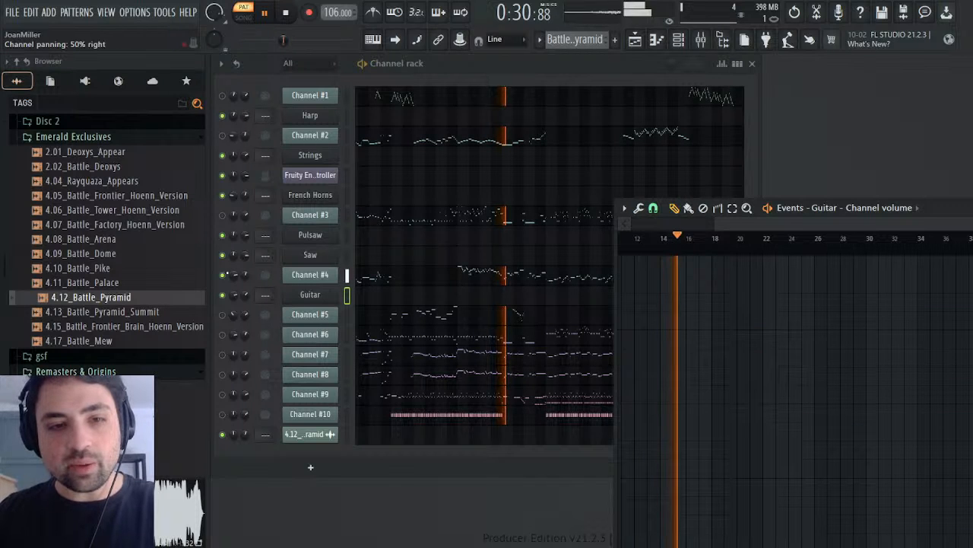
pyautogui.click(223, 275)
pyautogui.click(222, 314)
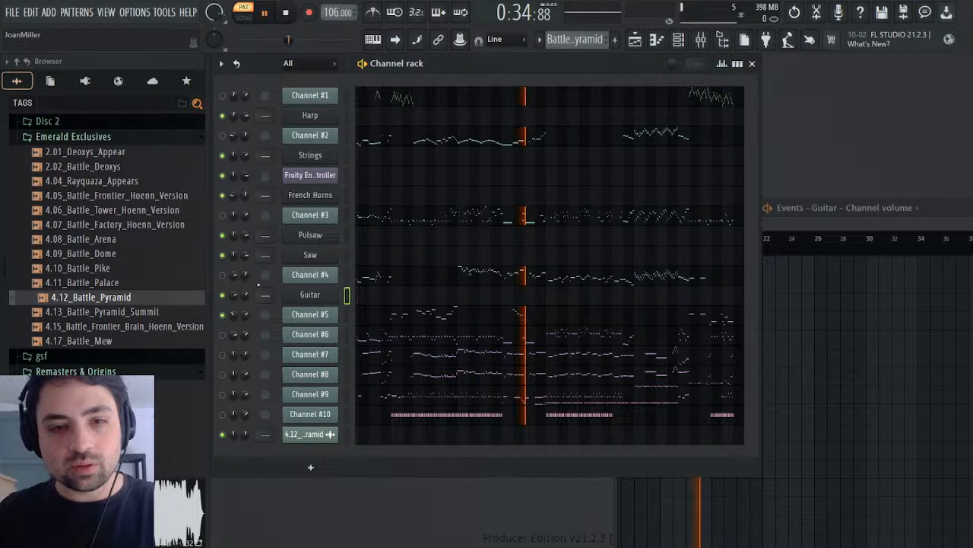
pyautogui.click(296, 19)
pyautogui.click(288, 17)
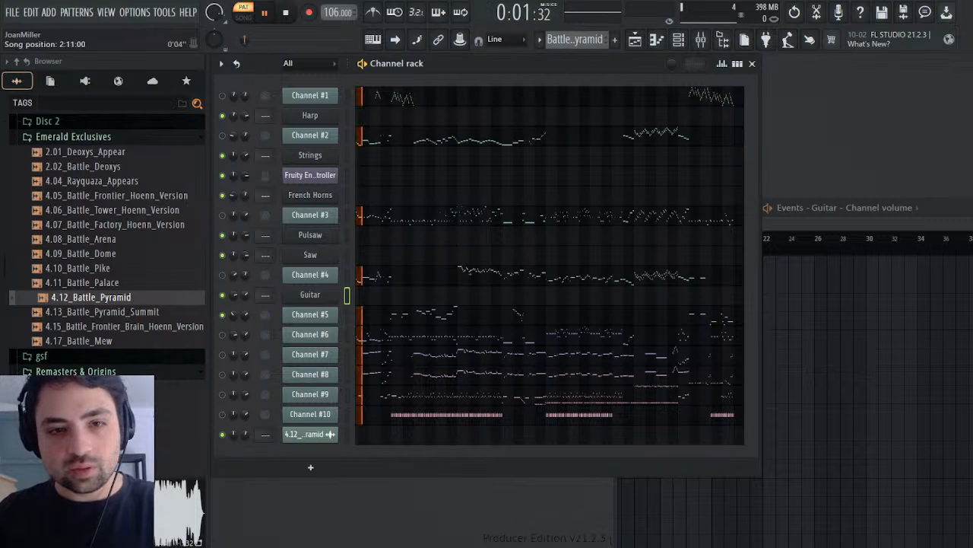
# Step: Listen to Channels #6 to #9 from the start of the pattern, stop playback, and mute Channels #5 to #9
pyautogui.moveTo(245, 42); pyautogui.dragTo(346, 39)
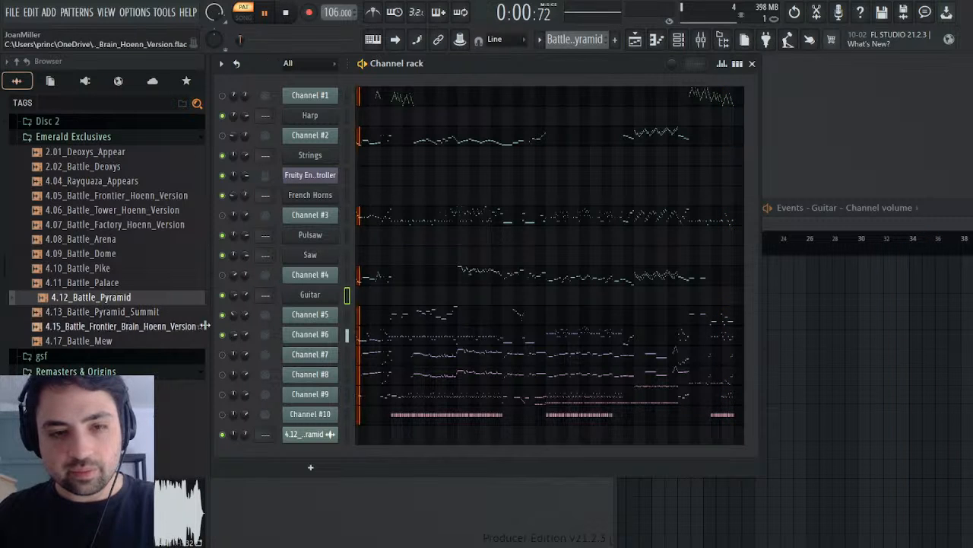
pyautogui.click(221, 354)
pyautogui.click(223, 374)
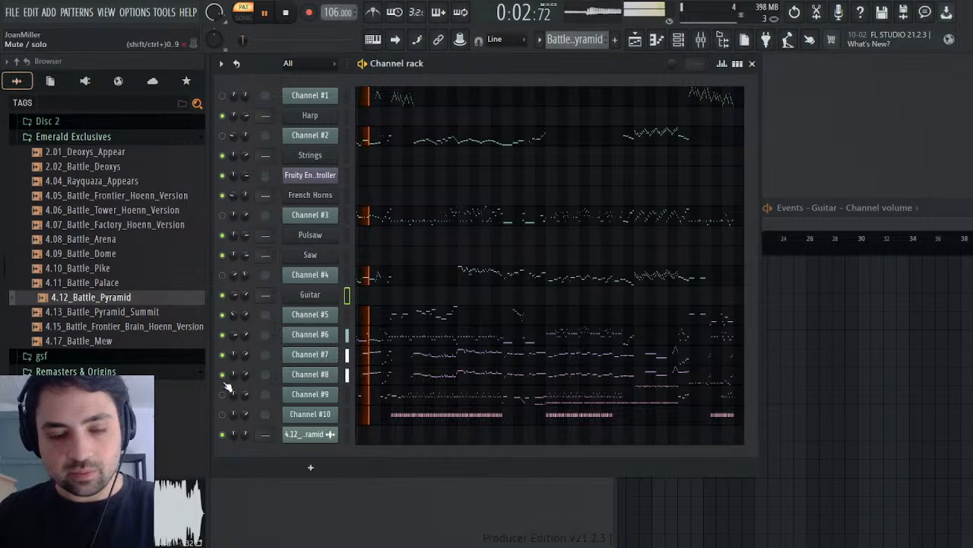
pyautogui.click(222, 394)
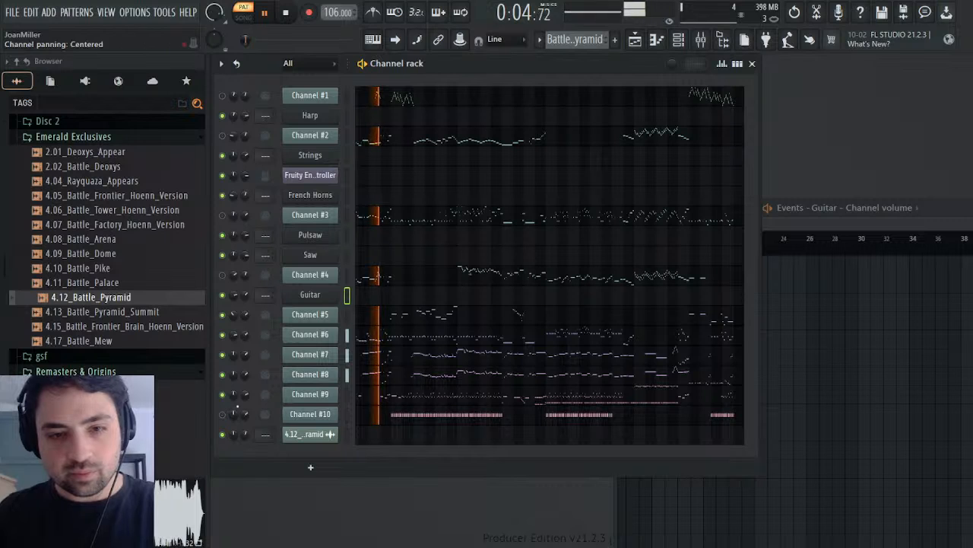
pyautogui.press('space')
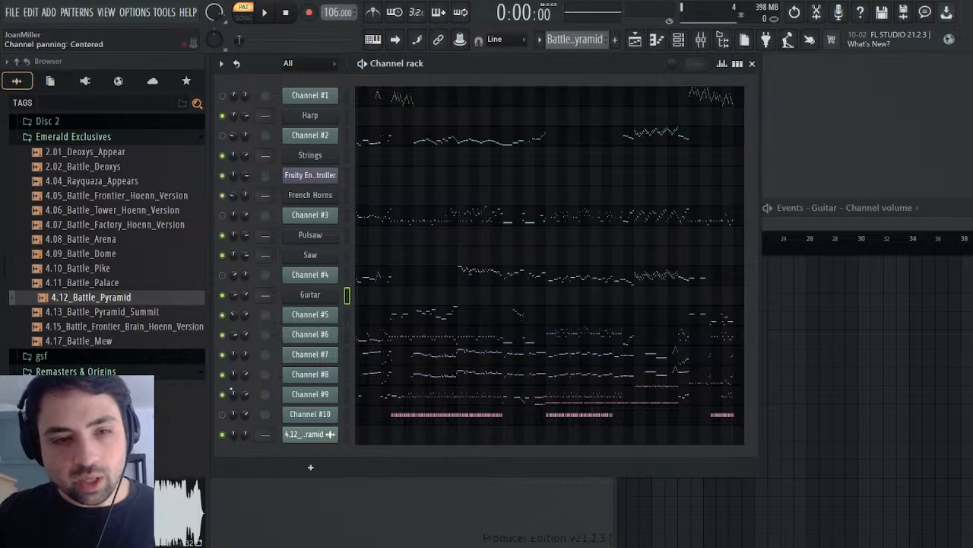
pyautogui.click(223, 394)
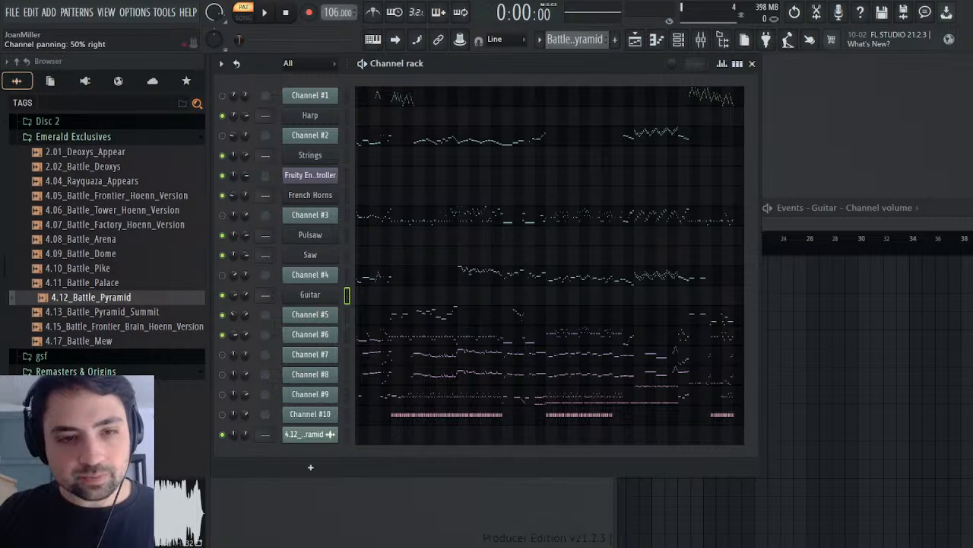
# Step: Offset the French Horns' channel volume events upward by about 8% in the Melody pattern
pyautogui.click(574, 39)
pyautogui.click(574, 67)
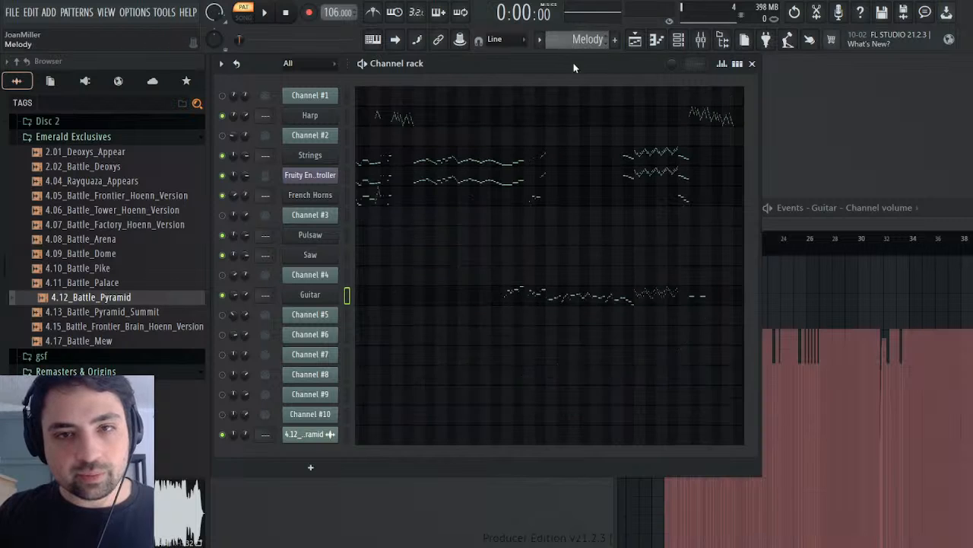
pyautogui.click(271, 215)
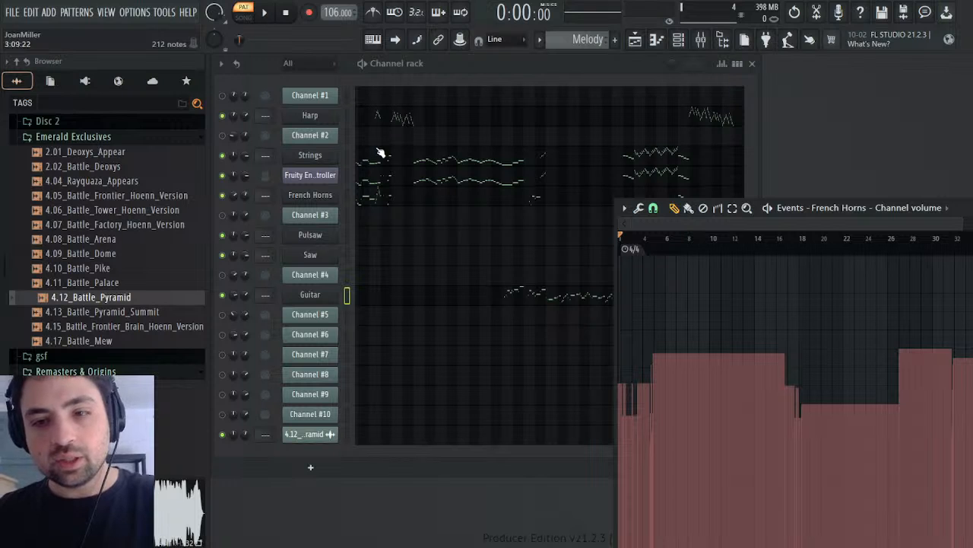
pyautogui.moveTo(499, 159); pyautogui.dragTo(500, 151)
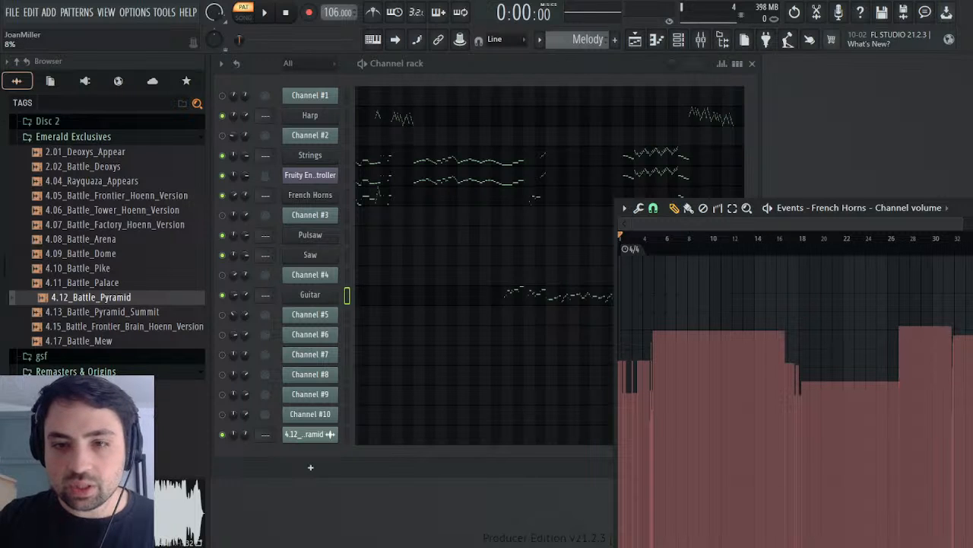
pyautogui.moveTo(499, 151)
pyautogui.mouseDown()
pyautogui.moveTo(500, 139)
pyautogui.moveTo(500, 148)
pyautogui.mouseUp()
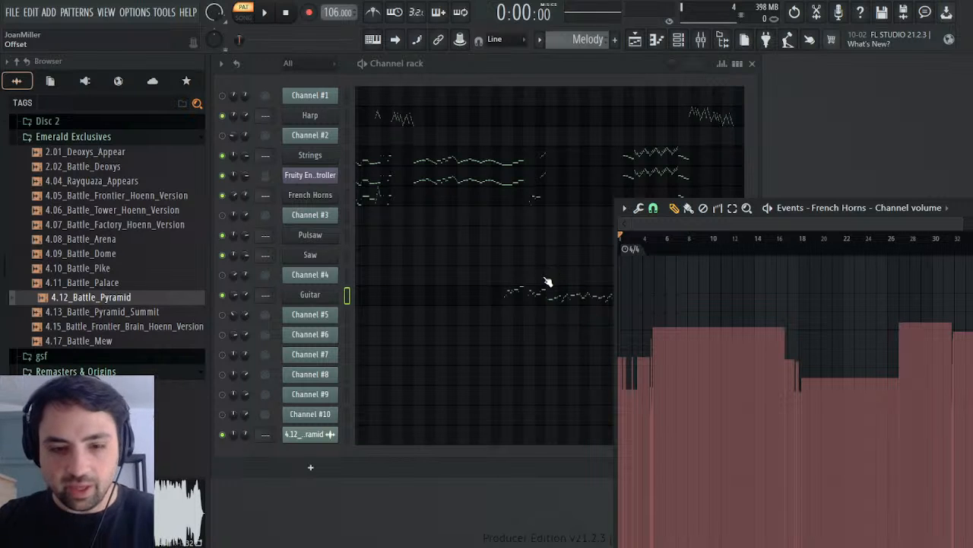
# Step: Play the Melody pattern from the start, close the French Horns volume events, and switch to the Battle Pyramid pattern
pyautogui.press('space')
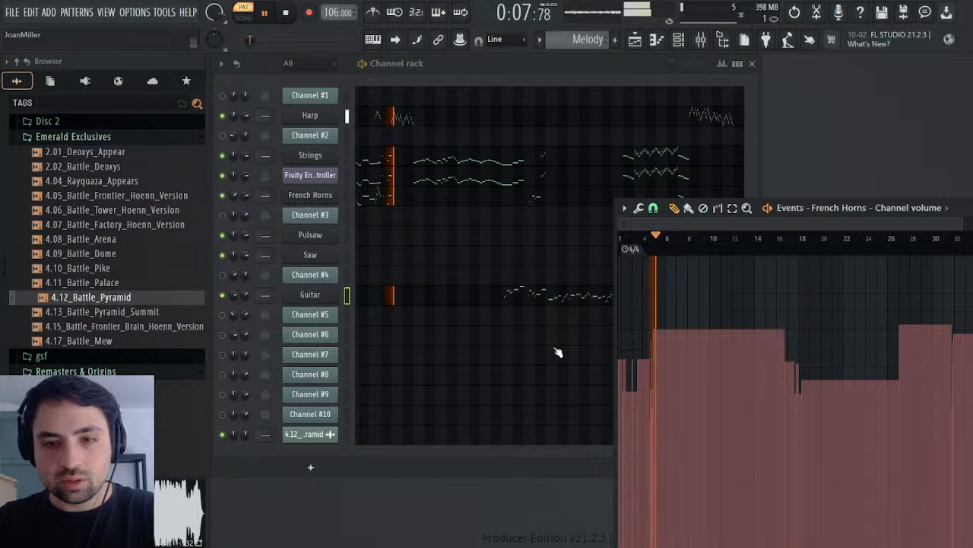
pyautogui.press('space')
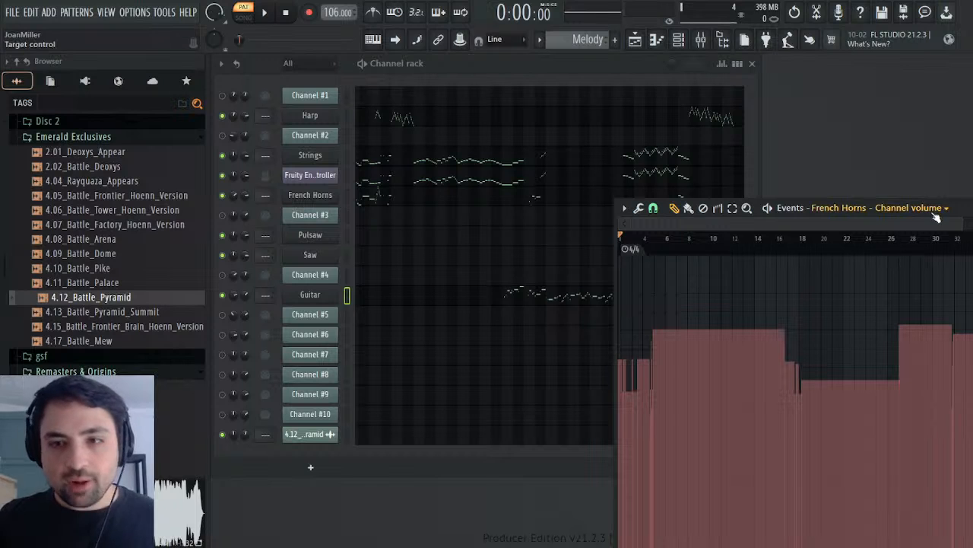
pyautogui.press('Escape')
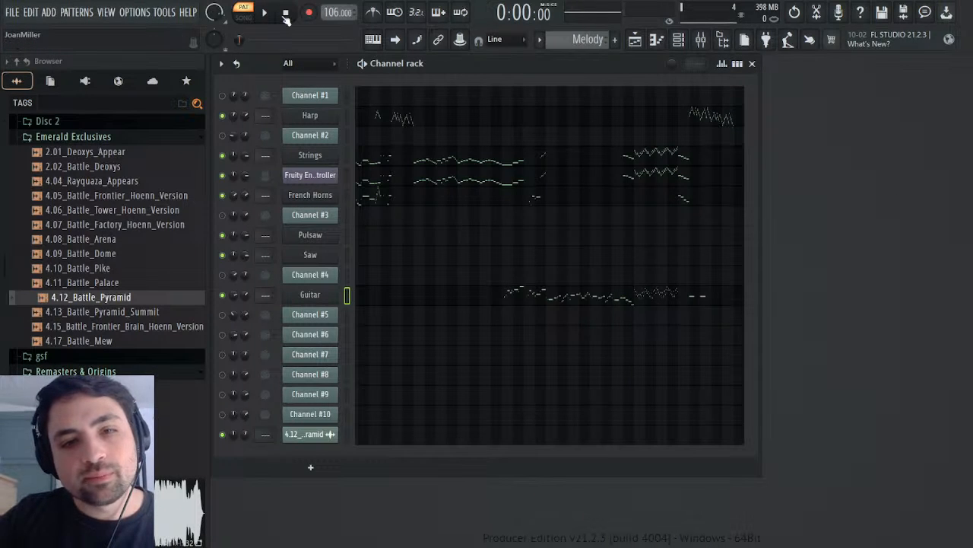
pyautogui.scroll(-1, 595, 46)
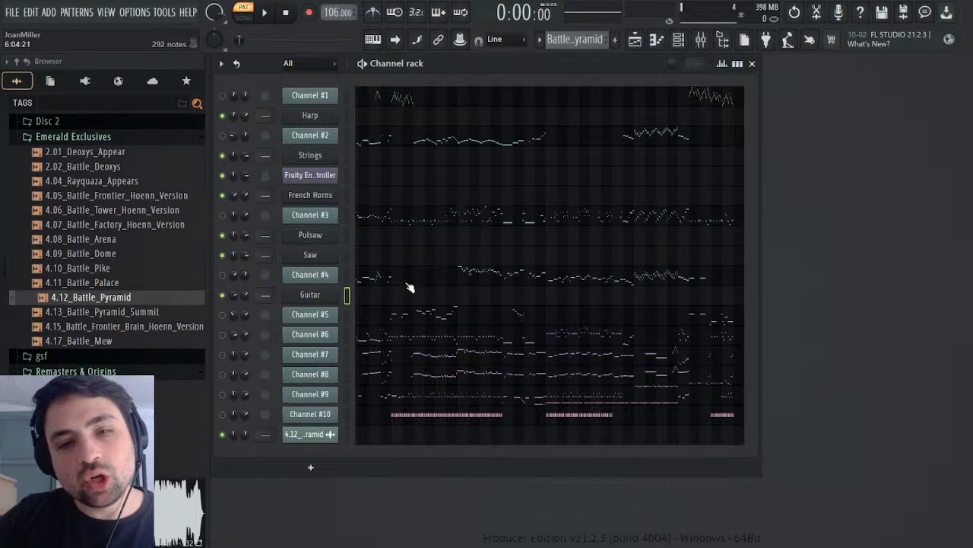
# Step: Compare the controller settings of Channel #4 and Channel #3, and open Channel #4's Mod events for the Battle Pyramid pattern
pyautogui.click(299, 277)
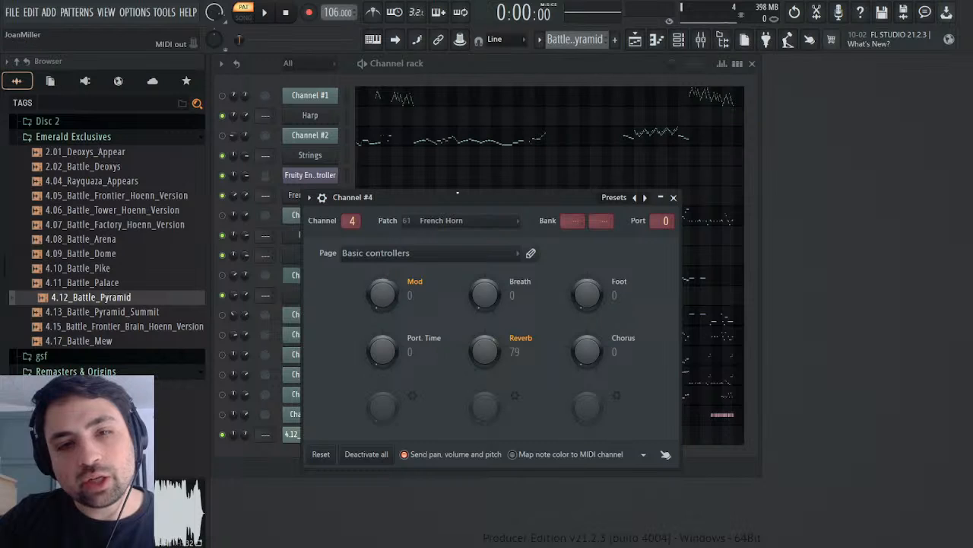
pyautogui.moveTo(457, 193); pyautogui.dragTo(811, 163)
pyautogui.click(318, 216)
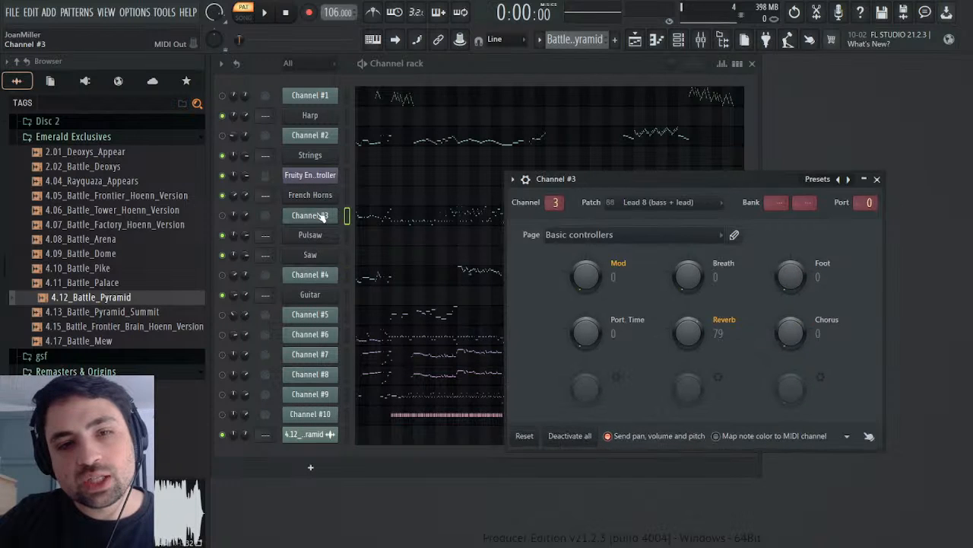
pyautogui.click(319, 216)
pyautogui.click(308, 275)
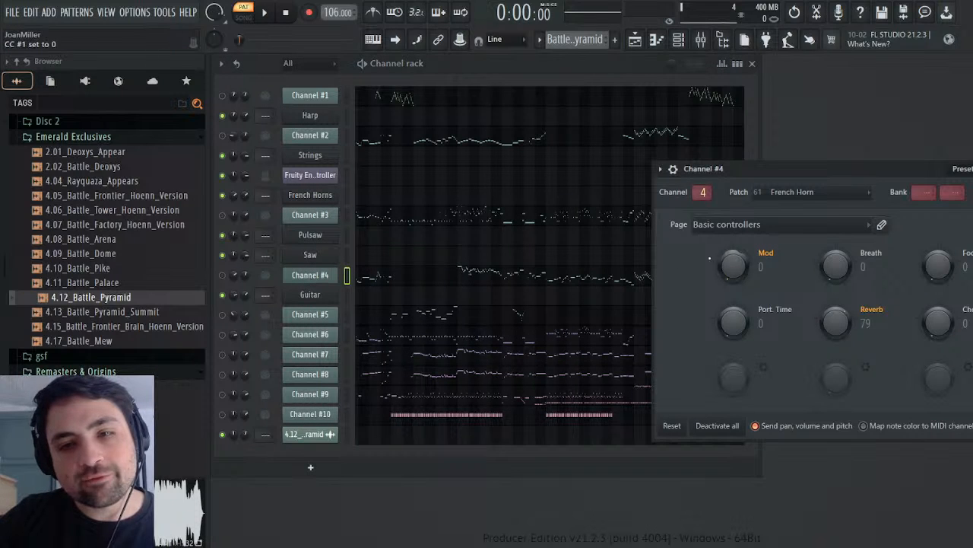
pyautogui.click(793, 317)
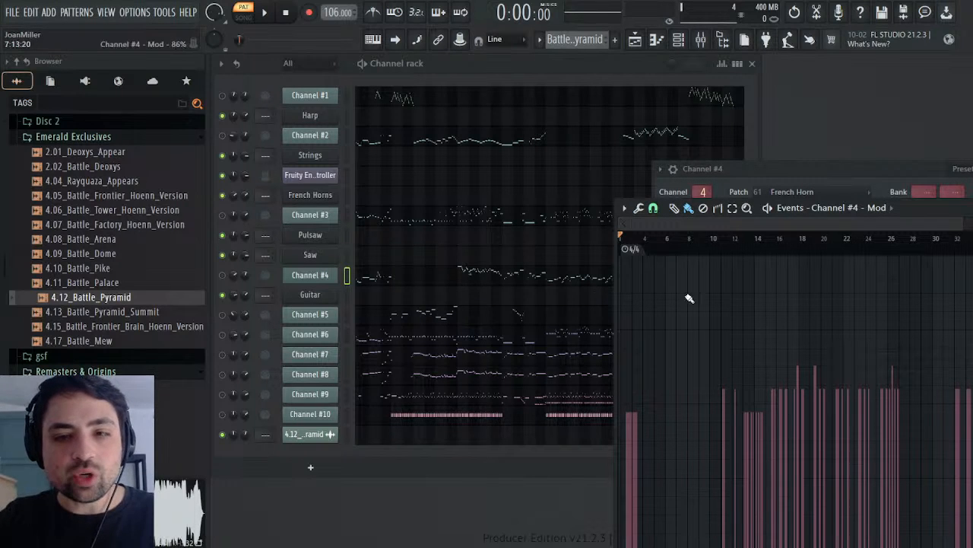
pyautogui.moveTo(954, 214); pyautogui.dragTo(755, 115)
# Step: Play the Battle Pyramid pattern from about bar 31 and uncover the channel rack behind the Channel #4 Mod events
pyautogui.click(754, 153)
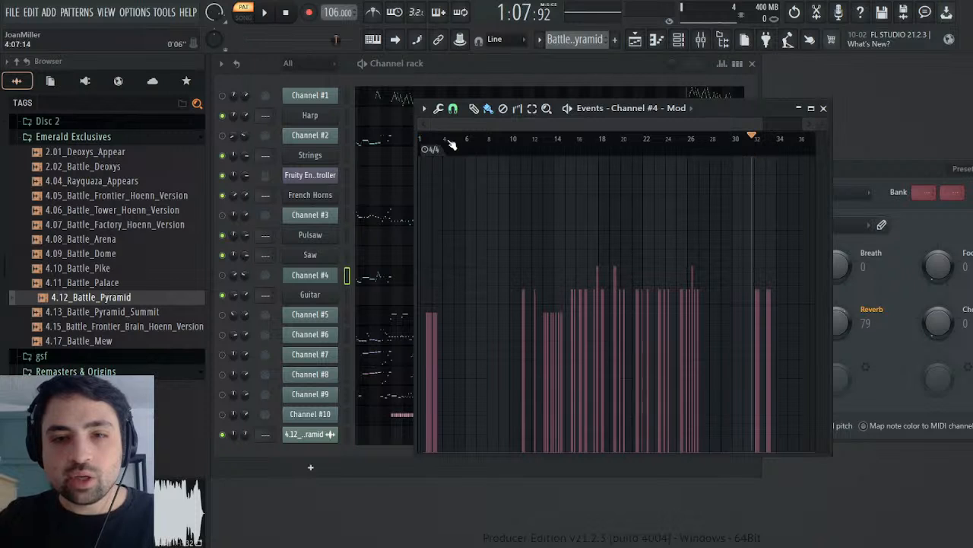
pyautogui.moveTo(480, 147); pyautogui.dragTo(754, 155)
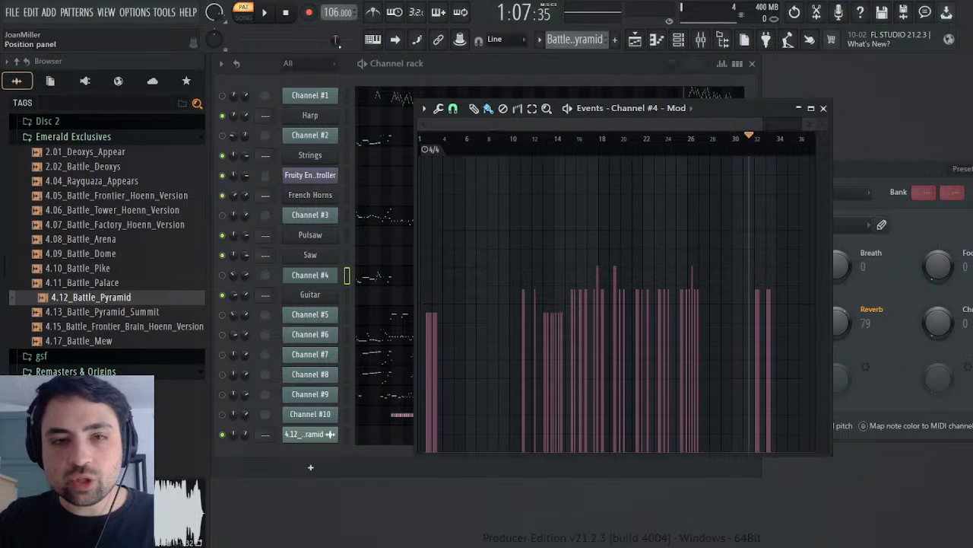
pyautogui.click(269, 12)
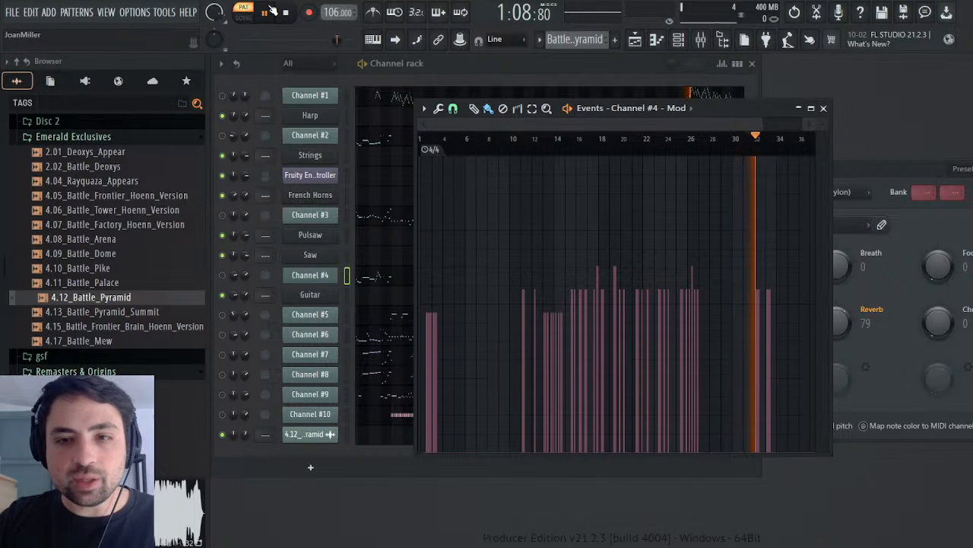
pyautogui.moveTo(763, 111); pyautogui.dragTo(959, 124)
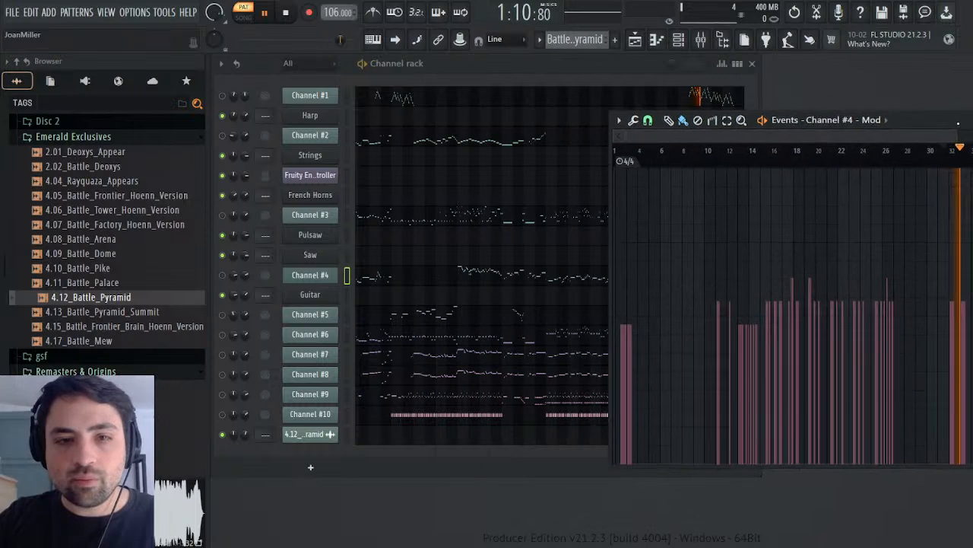
# Step: Unmute Channel #4 and listen to it from about bar 31 and again from about bar 29
pyautogui.click(222, 275)
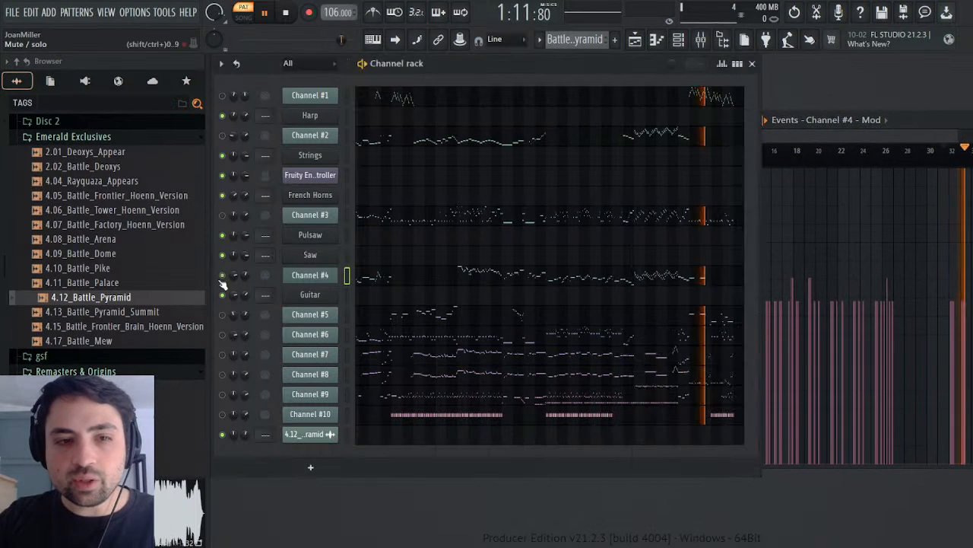
pyautogui.click(947, 152)
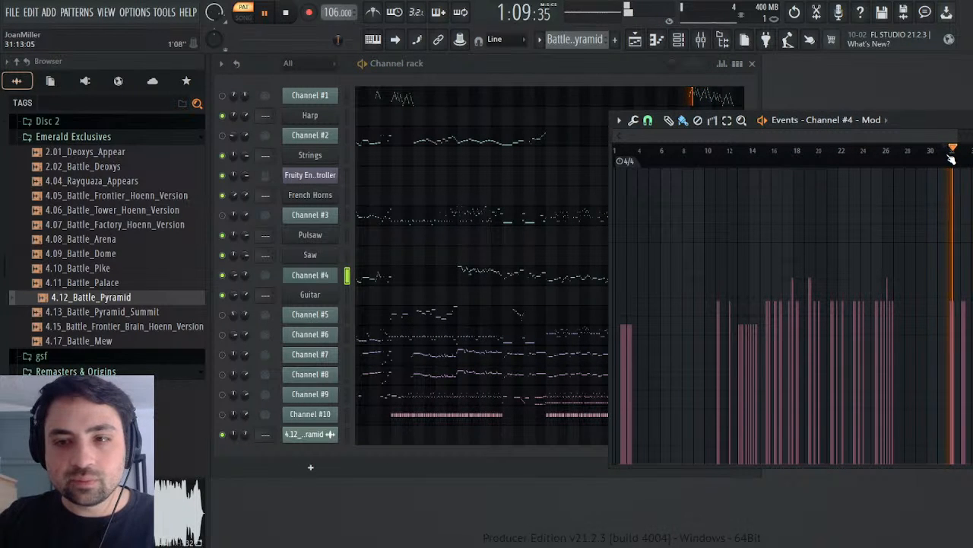
pyautogui.click(921, 151)
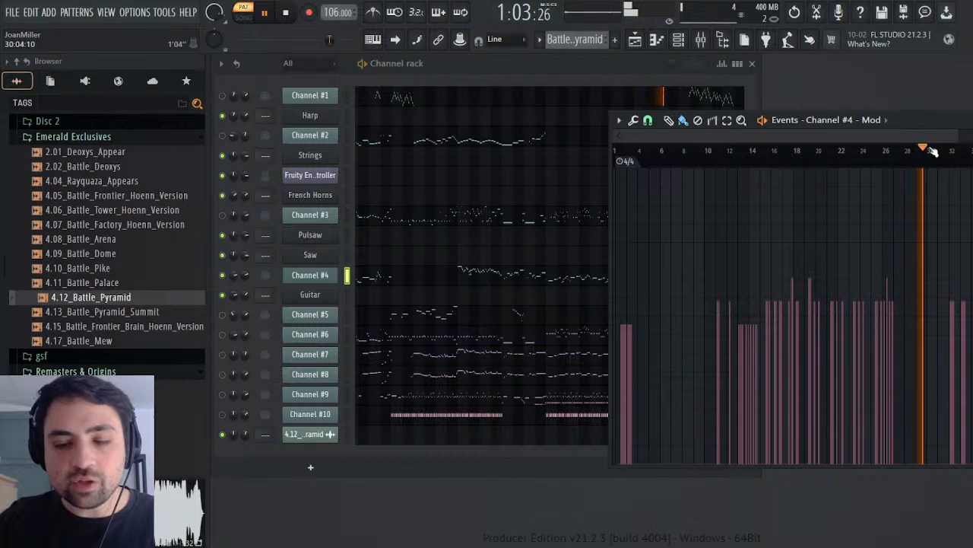
pyautogui.press('space')
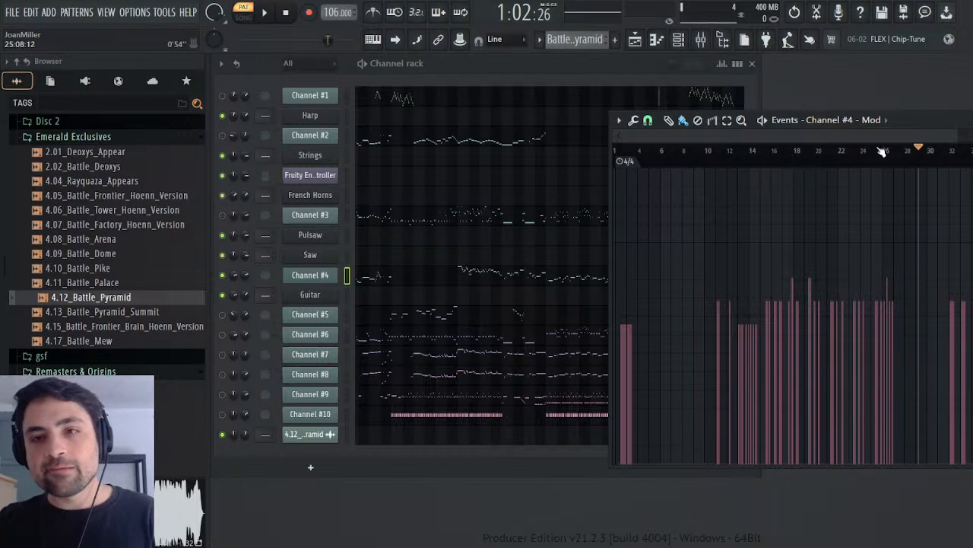
# Step: Move the playback position back to about bar 3 and switch to the Melody pattern
pyautogui.moveTo(877, 151); pyautogui.dragTo(639, 143)
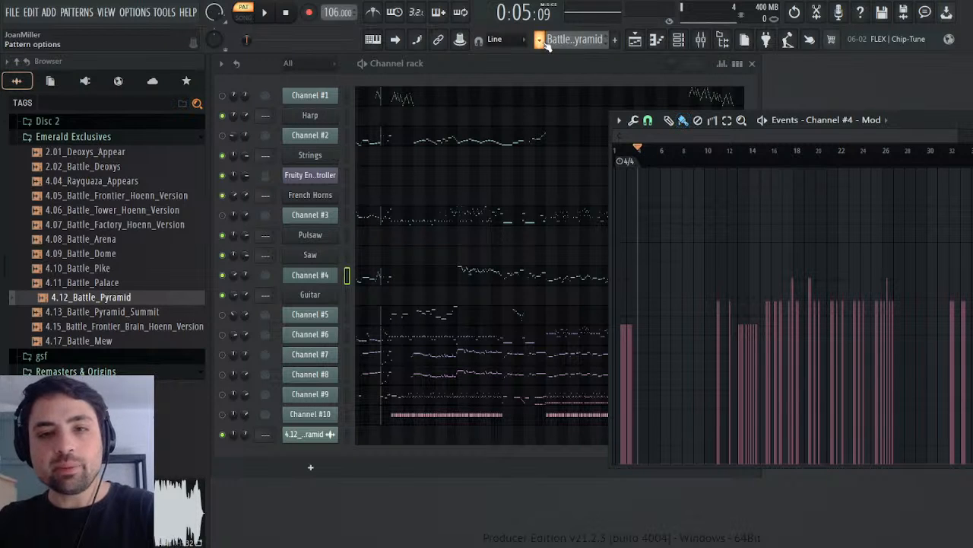
pyautogui.press('space')
pyautogui.press('space')
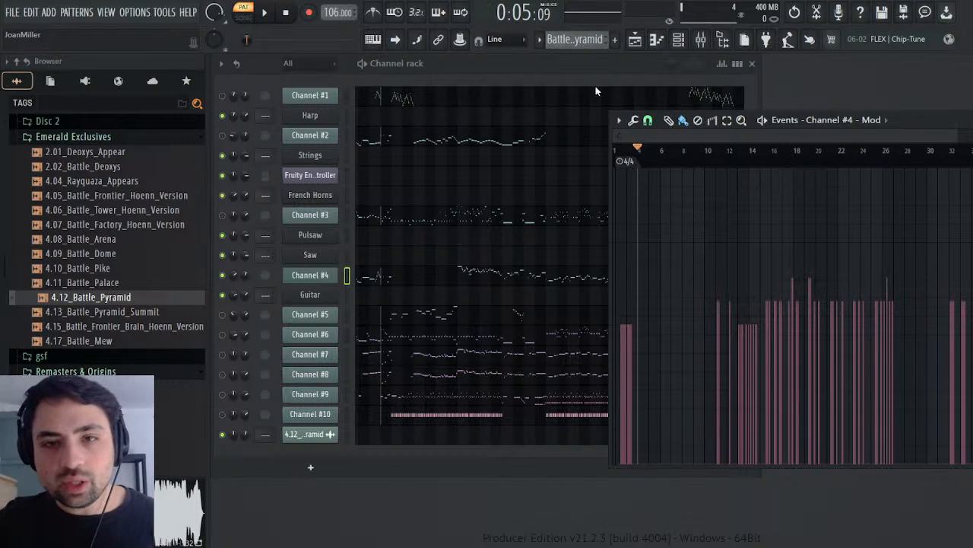
pyautogui.press('KP_Add')
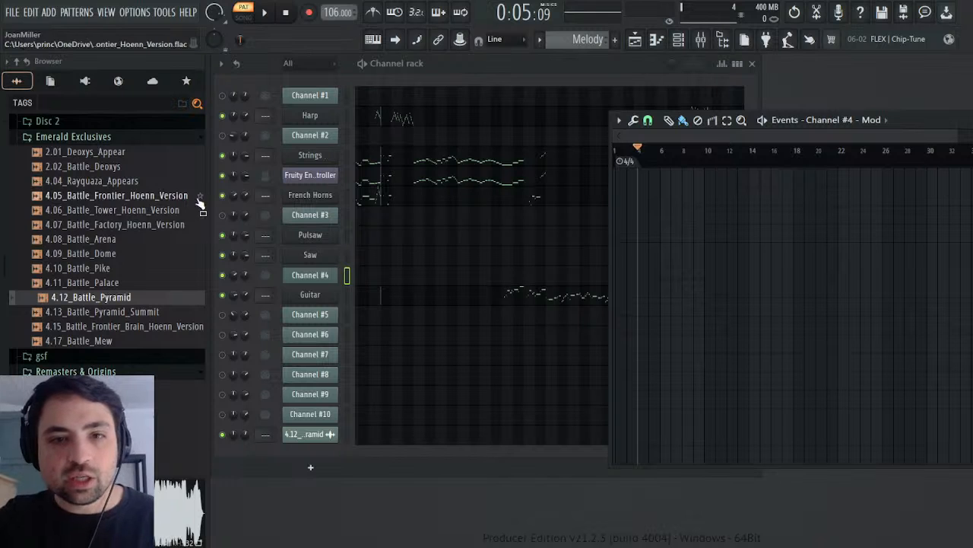
# Step: Open the French Horns' MIDI CC #1 (Modulation wheel) events in the Melody pattern and return the playback position to the start
pyautogui.click(51, 81)
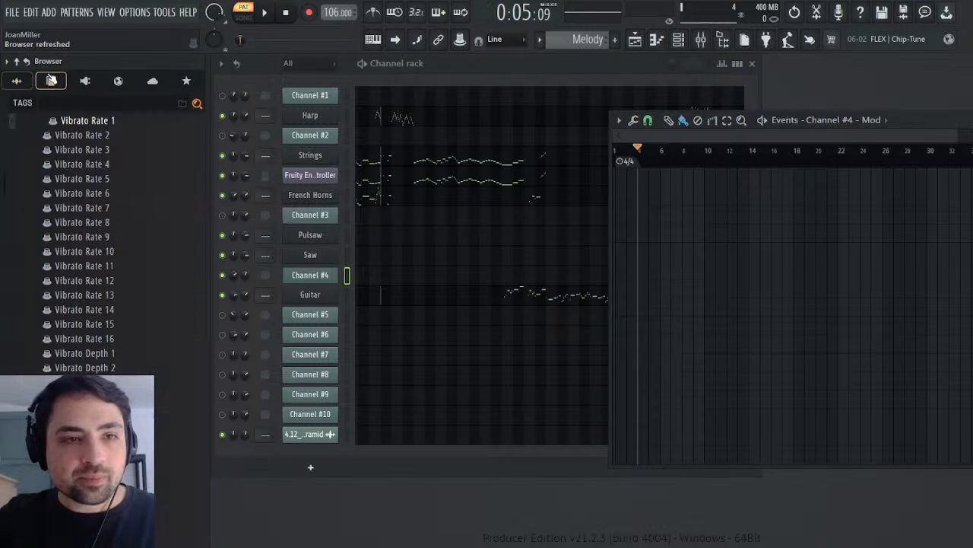
pyautogui.scroll(-15, 102, 211)
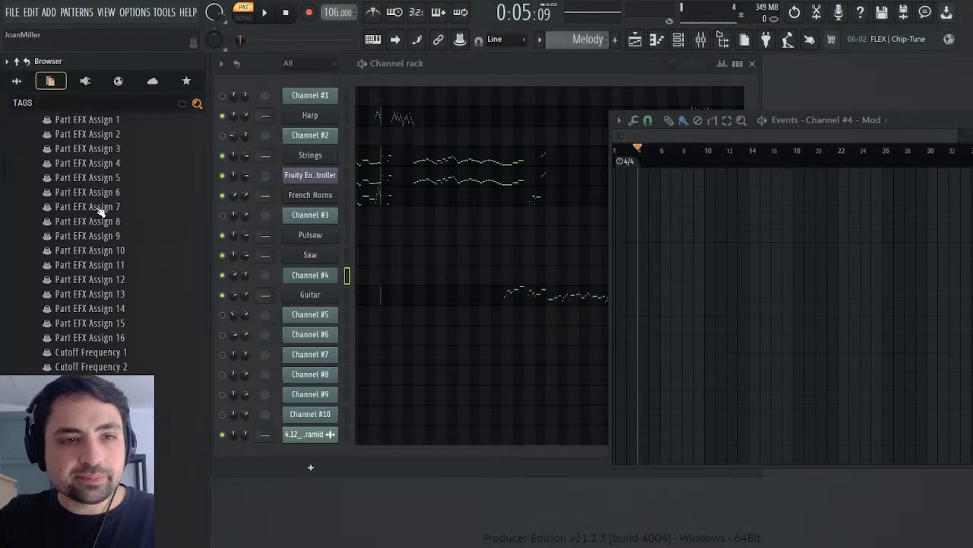
pyautogui.scroll(20, 102, 210)
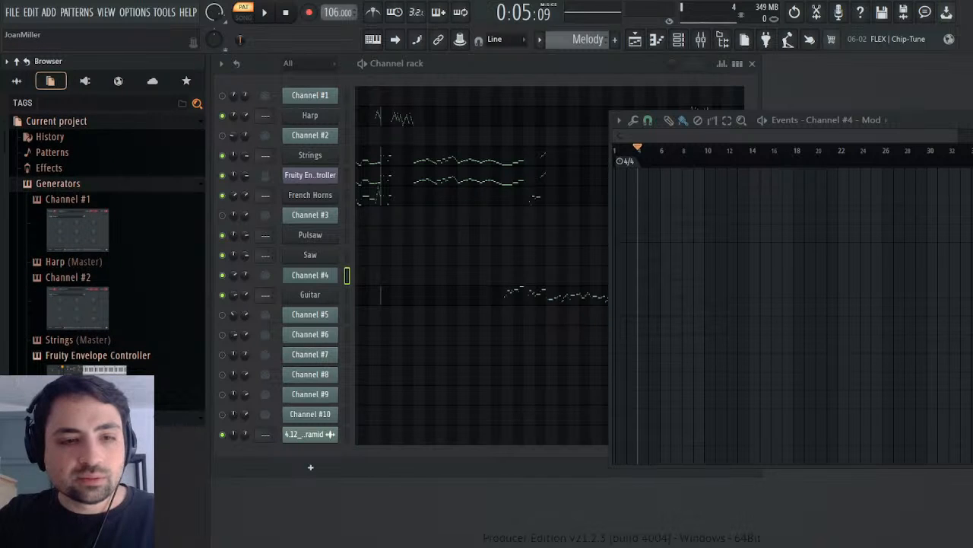
pyautogui.moveTo(4, 141); pyautogui.dragTo(4, 467)
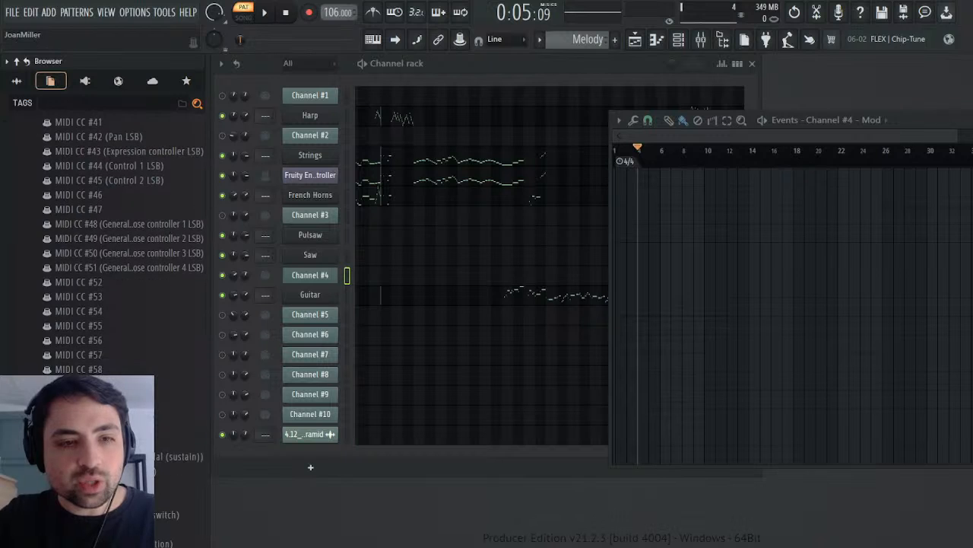
pyautogui.scroll(20, 165, 352)
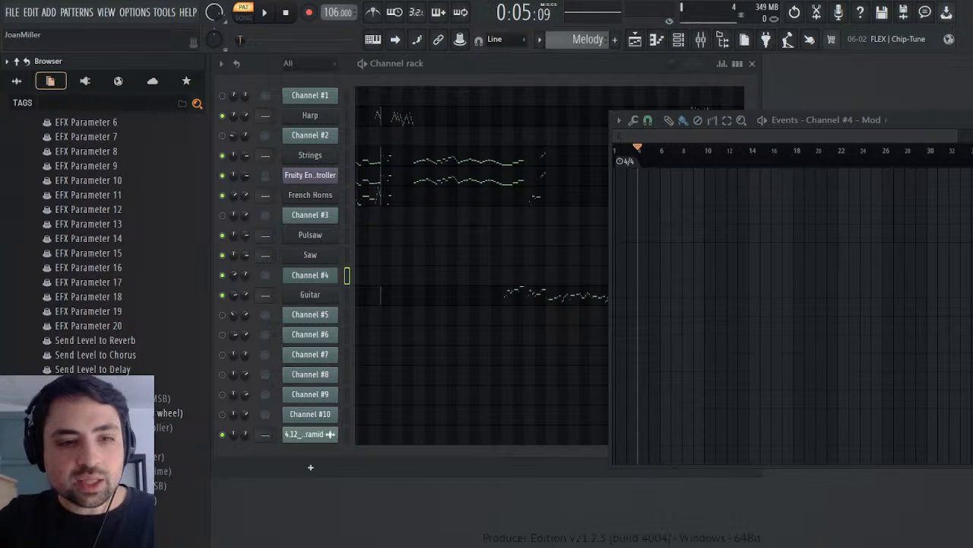
pyautogui.click(137, 413)
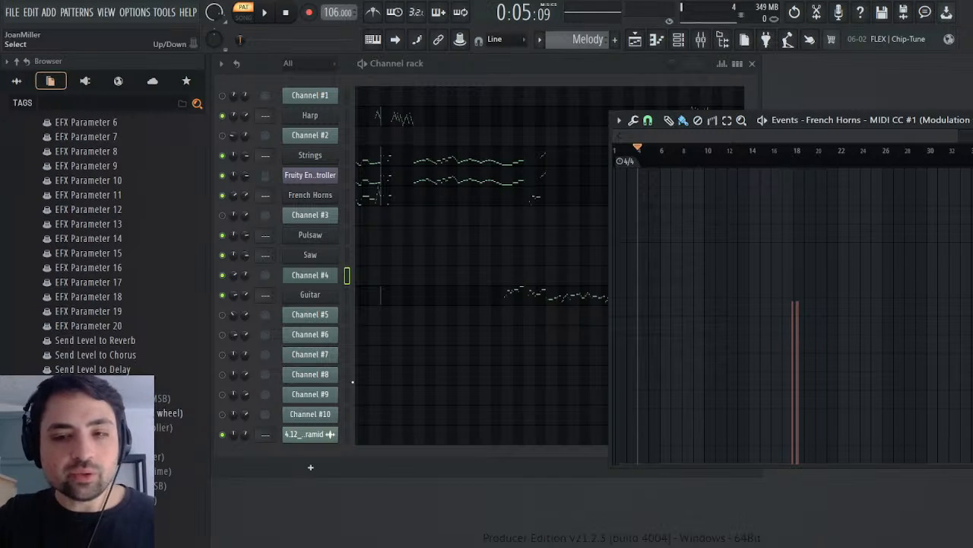
pyautogui.moveTo(636, 152); pyautogui.dragTo(601, 160)
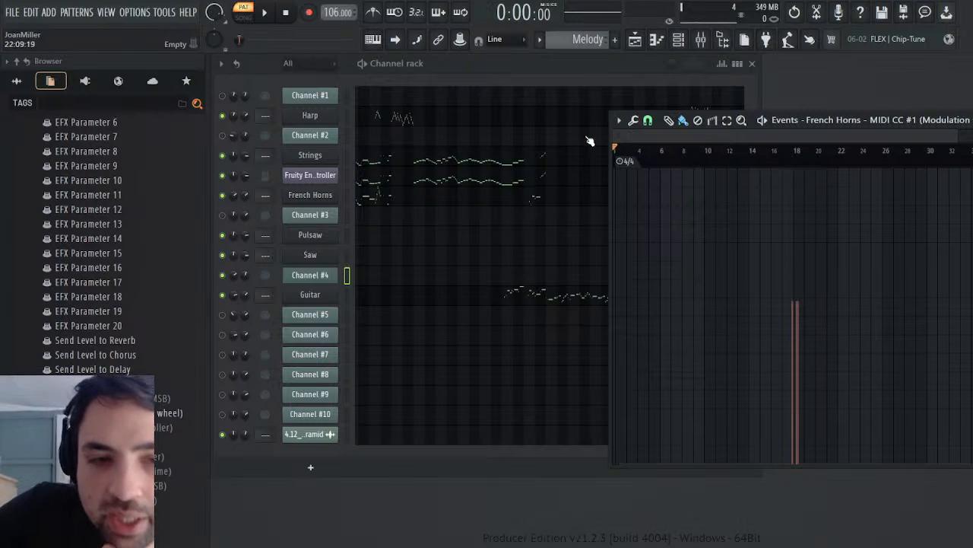
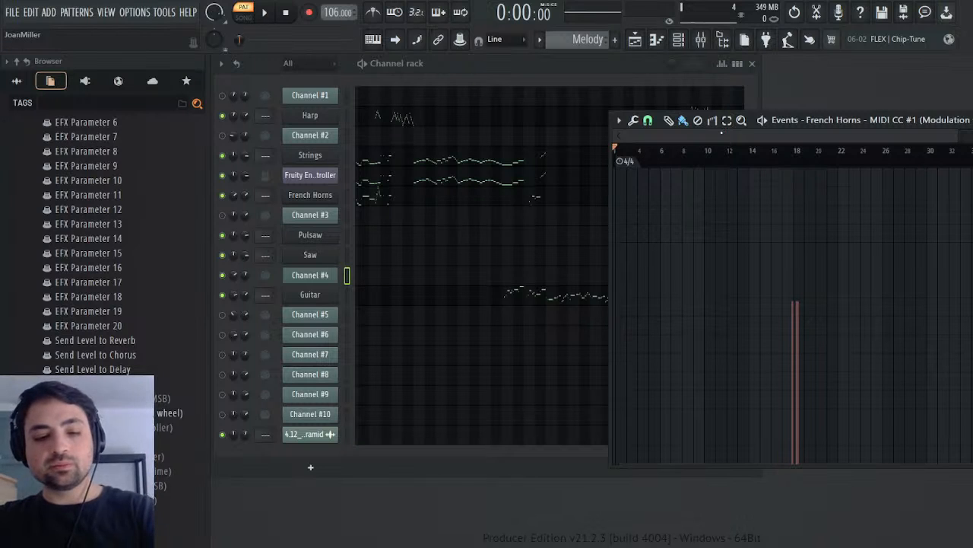
# Step: Examine the French Horns' modulation events around bar 18, with the playback position placed just before them
pyautogui.click(698, 121)
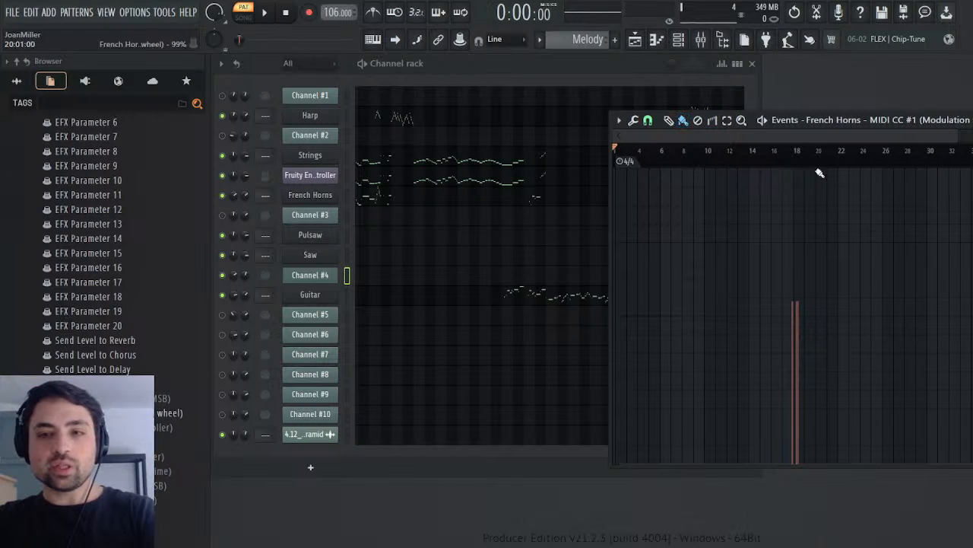
pyautogui.click(792, 156)
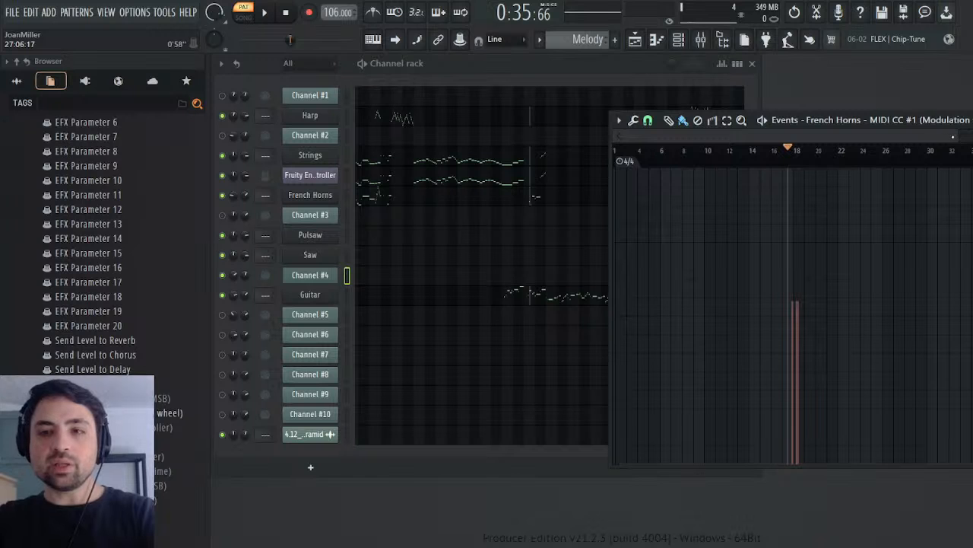
pyautogui.moveTo(960, 136)
pyautogui.mouseDown()
pyautogui.moveTo(689, 136)
pyautogui.moveTo(778, 135)
pyautogui.moveTo(823, 167)
pyautogui.moveTo(813, 173)
pyautogui.mouseUp()
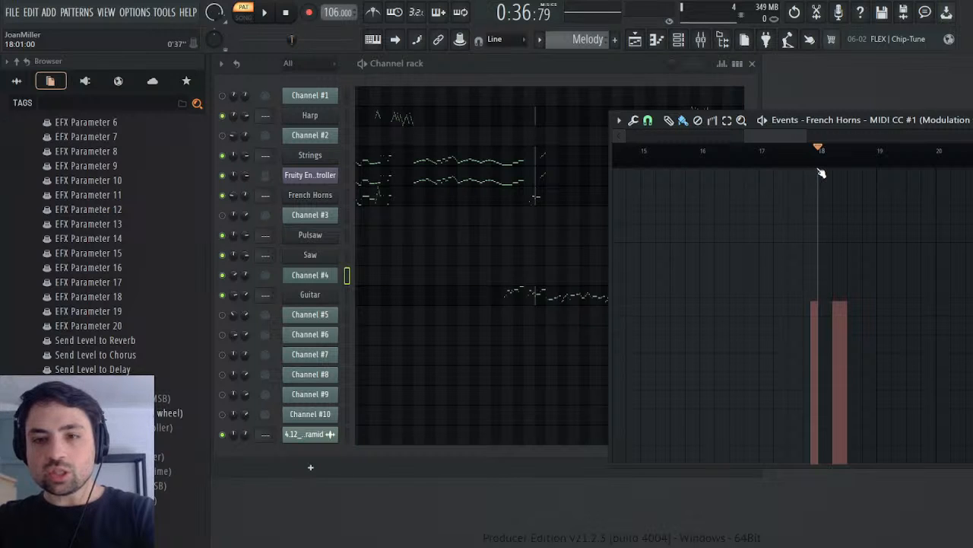
# Step: Return the playback position to the start and paste the copied Channel #4 modulation events into the French Horns' Modulation wheel events
pyautogui.moveTo(813, 173); pyautogui.dragTo(630, 171)
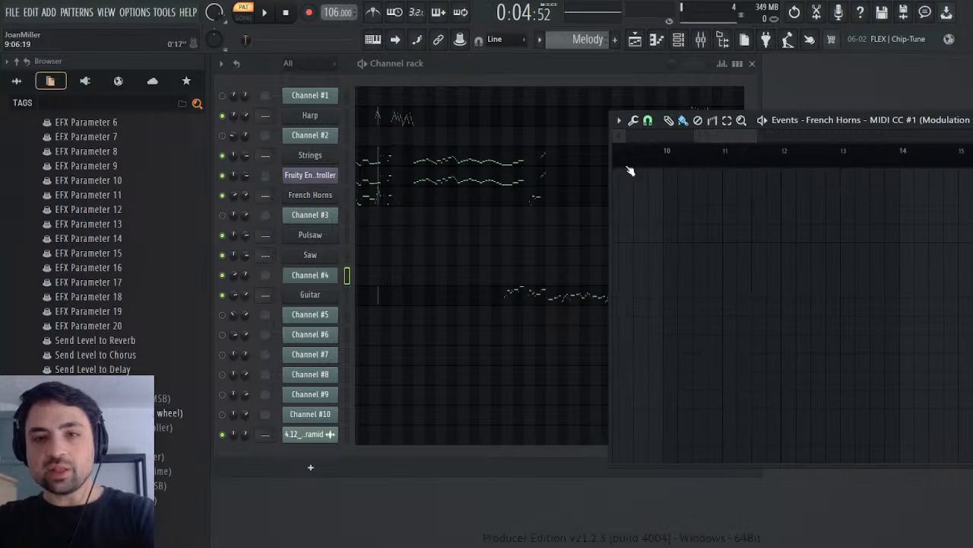
pyautogui.moveTo(698, 132); pyautogui.dragTo(624, 134)
pyautogui.moveTo(671, 156); pyautogui.dragTo(613, 152)
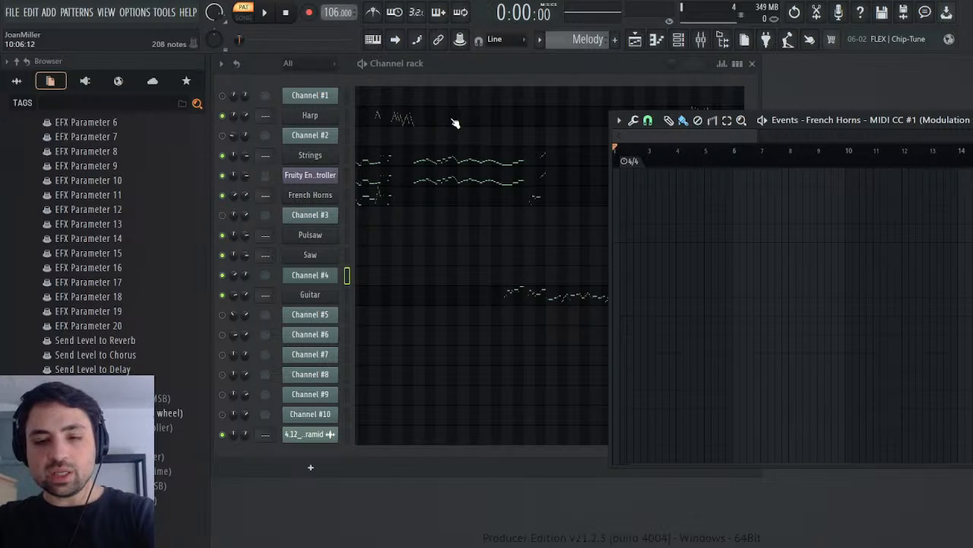
pyautogui.hotkey('ctrl', 'a')
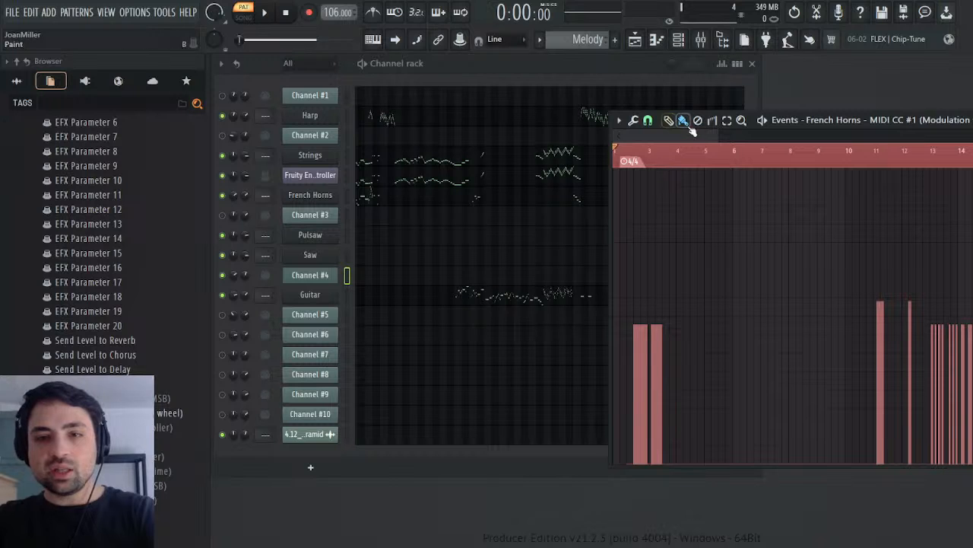
# Step: Copy bars 6 to 28 of the French Horns' modulation events, then delete that span including its time
pyautogui.moveTo(718, 142); pyautogui.dragTo(645, 183)
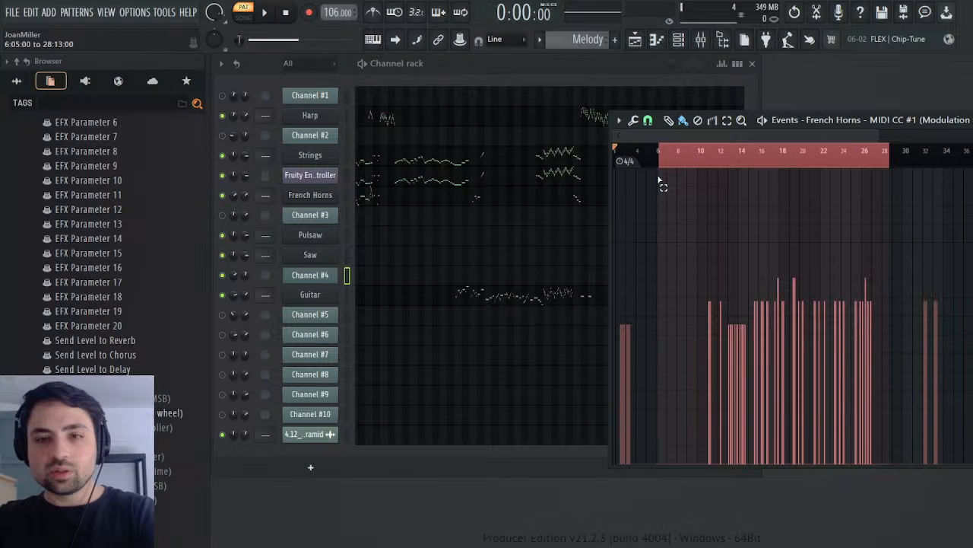
pyautogui.moveTo(658, 179); pyautogui.dragTo(660, 176)
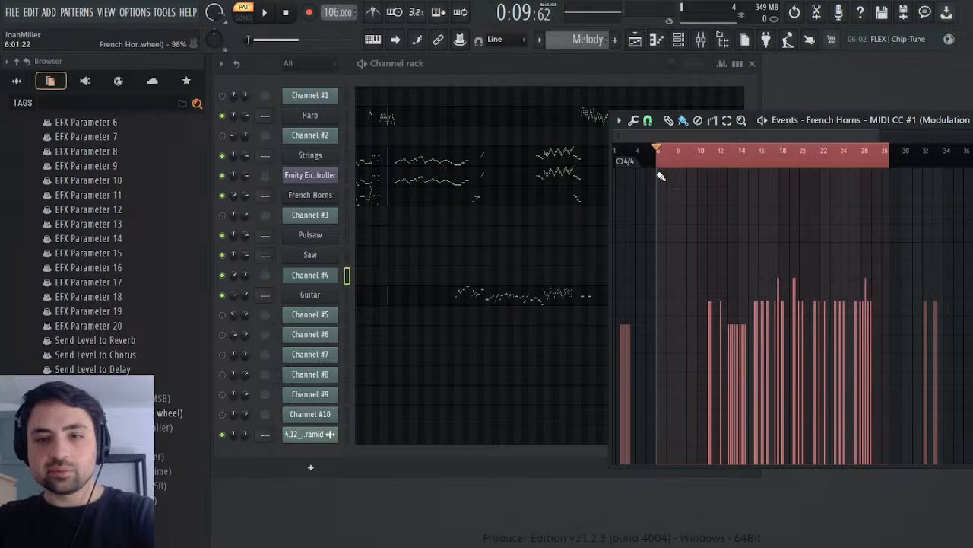
pyautogui.hotkey('ctrl', 'Delete')
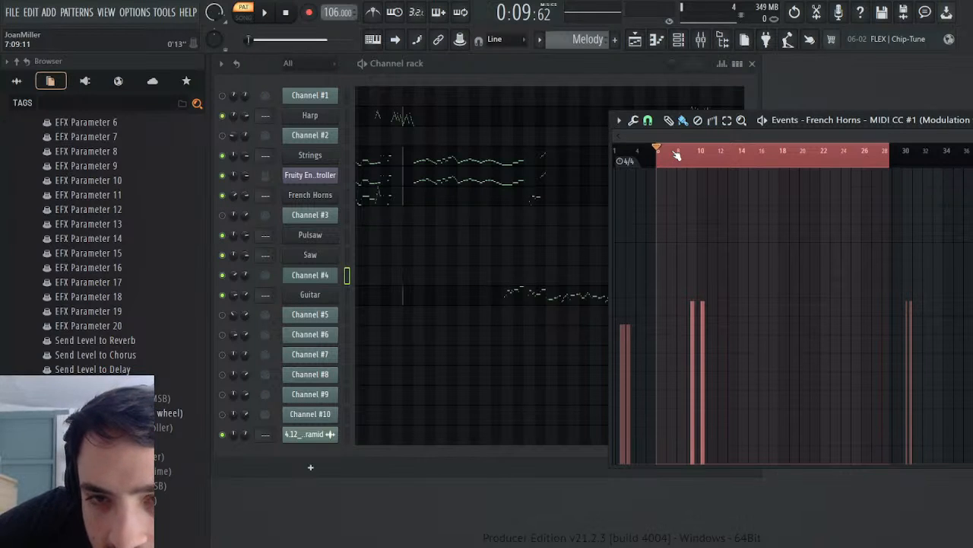
pyautogui.click(795, 12)
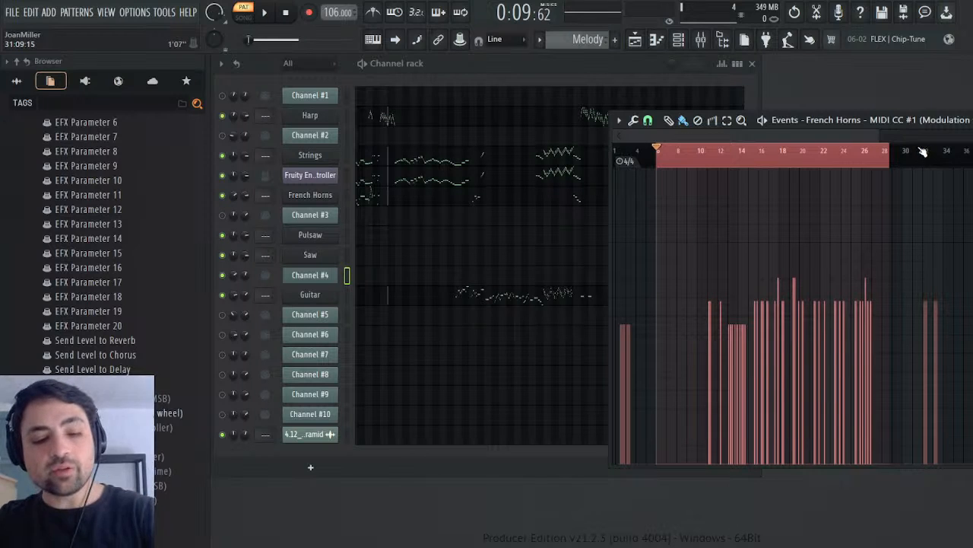
pyautogui.hotkey('ctrl', 'z')
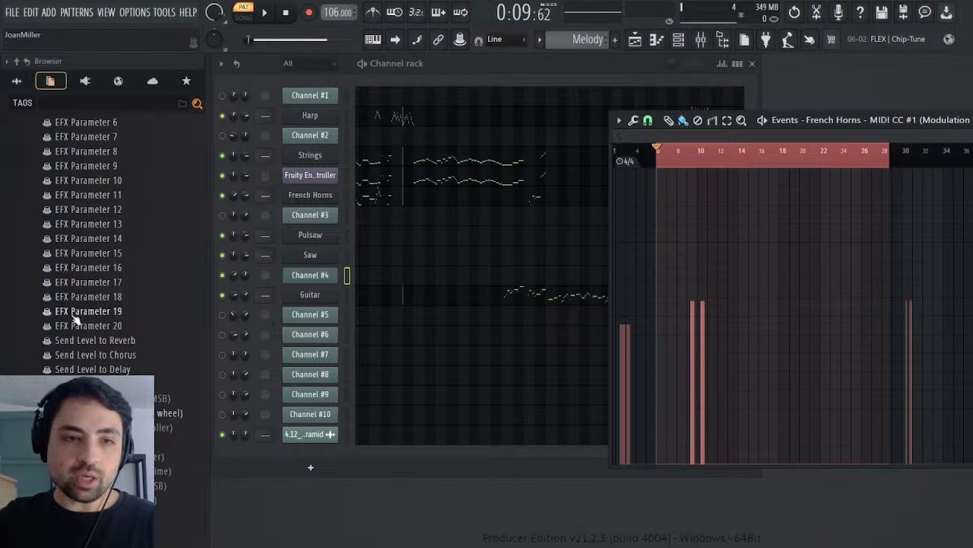
# Step: Open the Guitar's MIDI CC #1 (Modulation wheel) events and paste the copied modulation events from bar 6
pyautogui.scroll(15, 76, 297)
pyautogui.scroll(3, 85, 297)
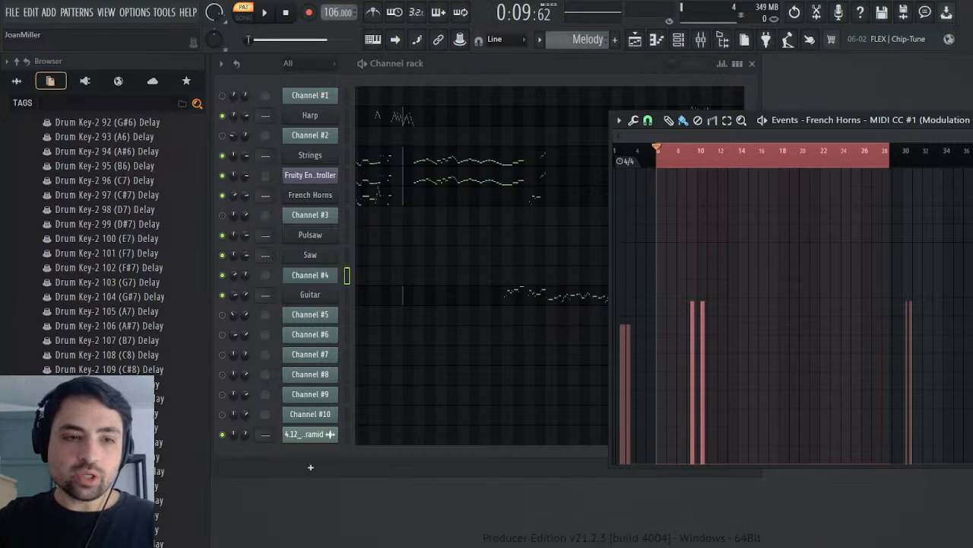
pyautogui.scroll(10, 85, 297)
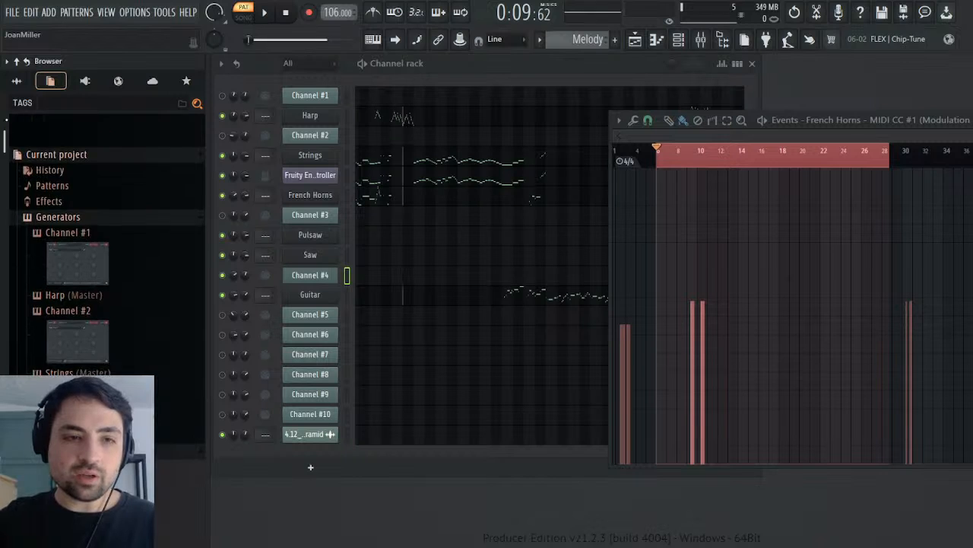
pyautogui.scroll(-1, 85, 297)
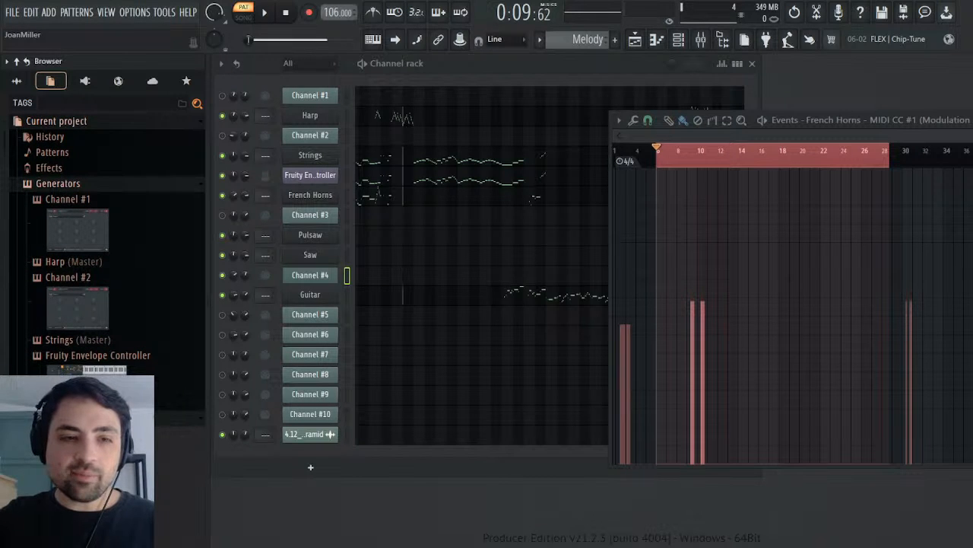
pyautogui.scroll(-8, 87, 354)
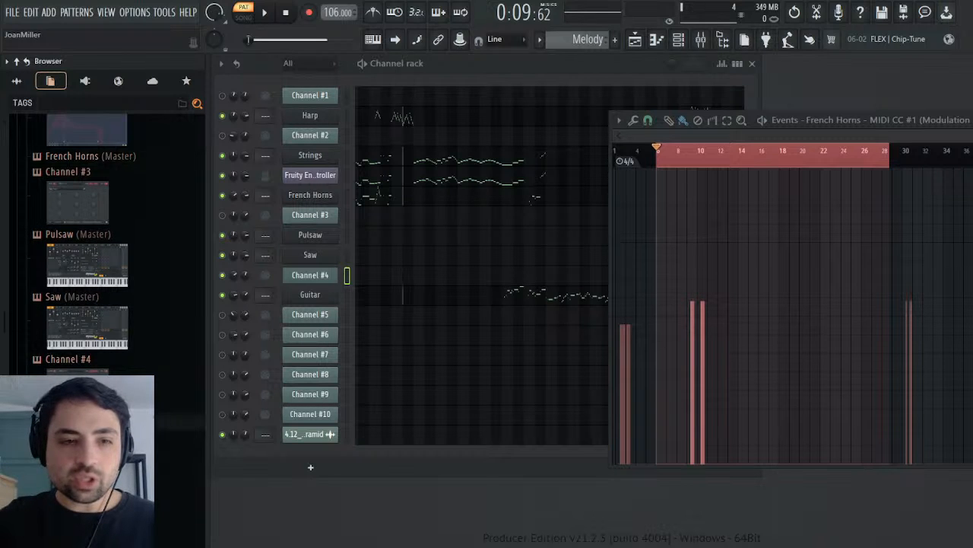
pyautogui.scroll(-8, 23, 215)
pyautogui.scroll(-15, 103, 243)
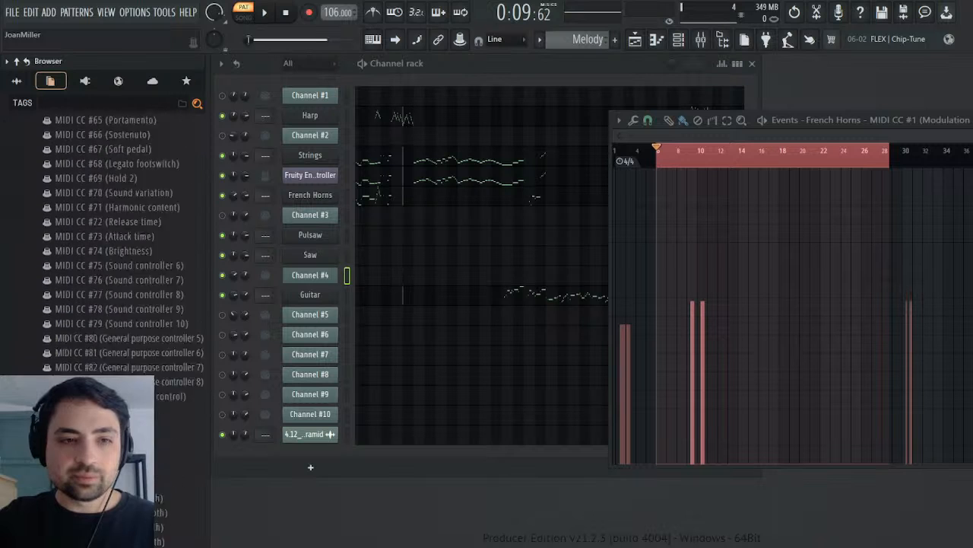
pyautogui.scroll(-6, 132, 313)
pyautogui.scroll(3, 131, 312)
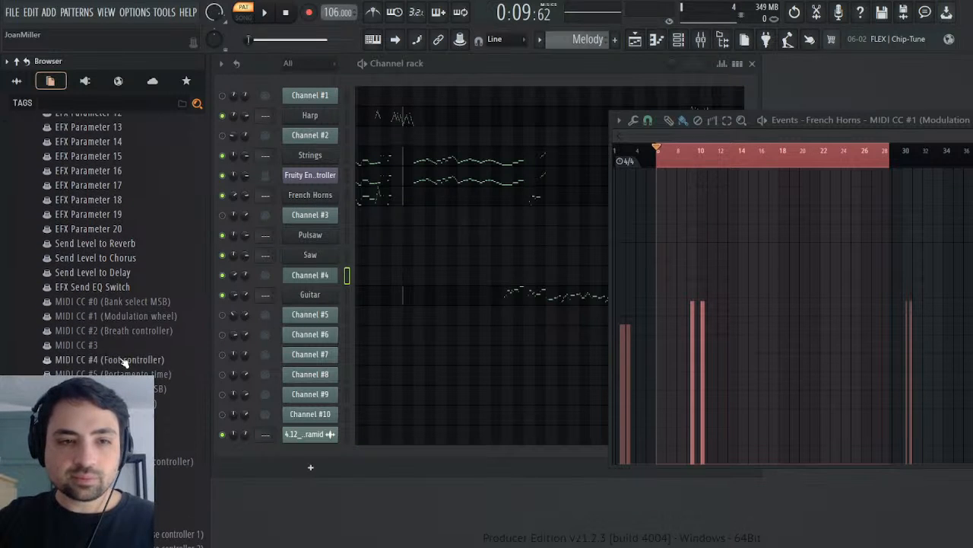
pyautogui.click(146, 321)
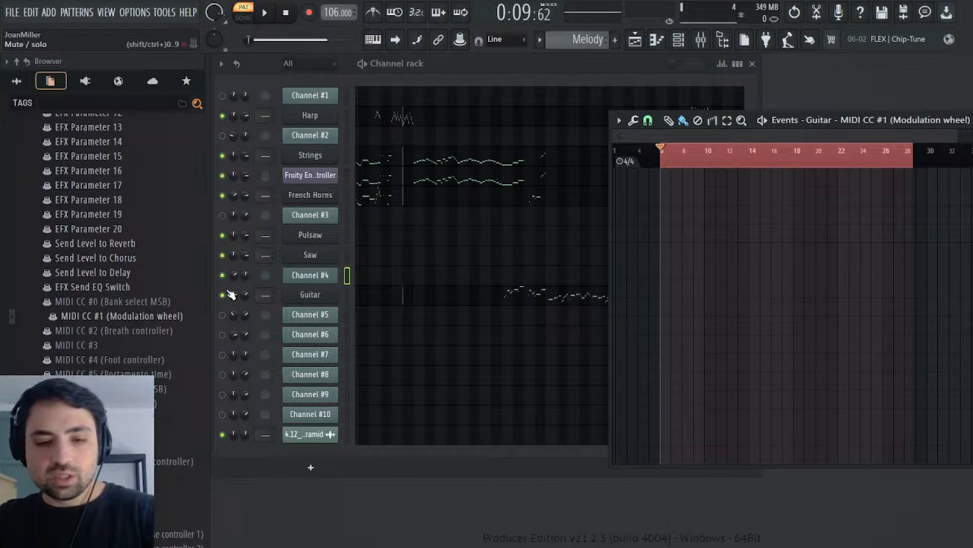
pyautogui.rightClick(886, 153)
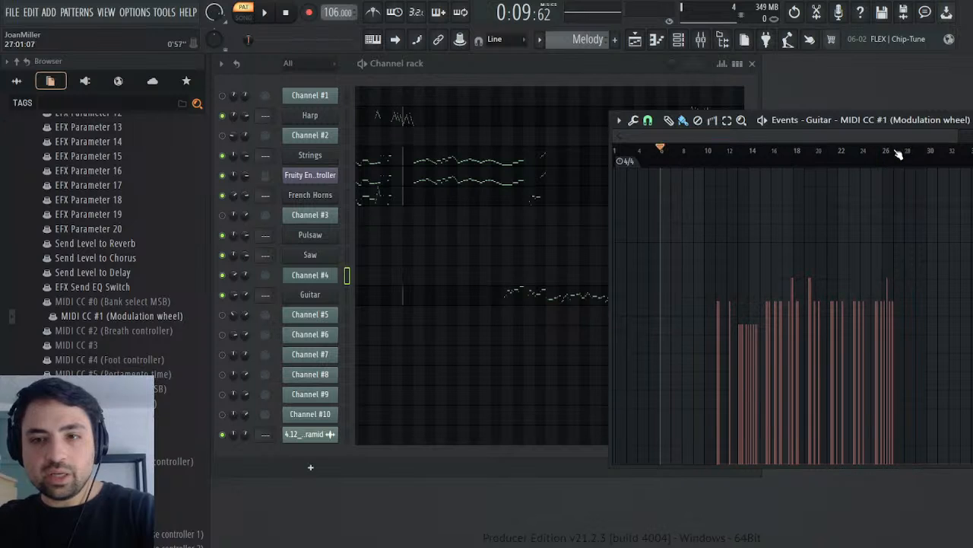
# Step: Play the Melody pattern from about bar 26 to check the end of the Guitar's modulation events, then uncover the channel rack
pyautogui.moveTo(800, 118); pyautogui.dragTo(330, 139)
pyautogui.press('space')
pyautogui.click(421, 170)
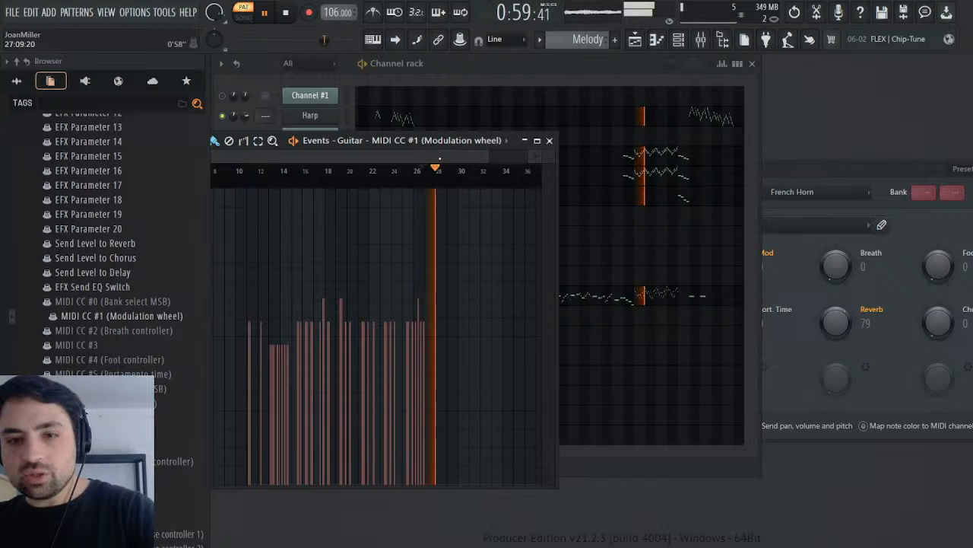
pyautogui.press('space')
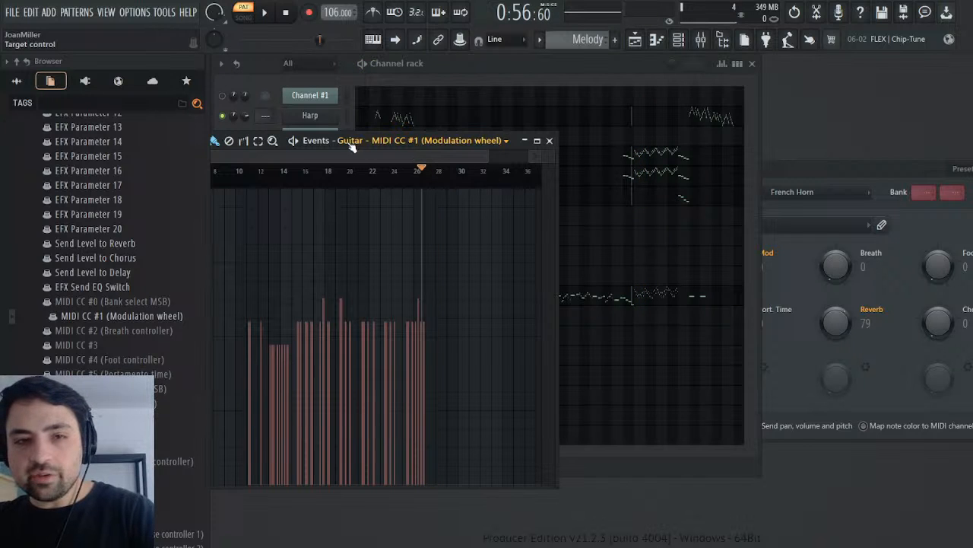
pyautogui.moveTo(308, 141); pyautogui.dragTo(699, 106)
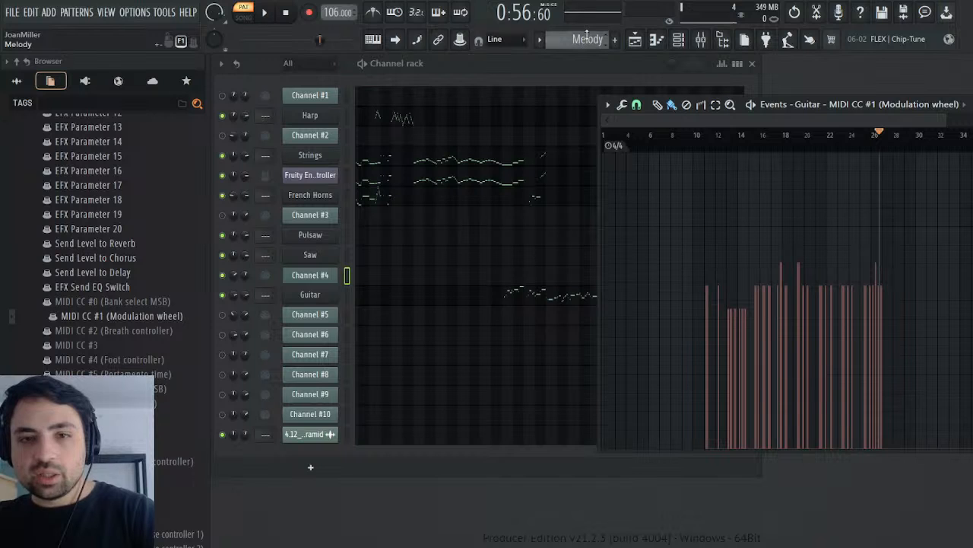
# Step: Open the French Horns' MIDI CC #1 (Modulation wheel) events listed under the project's Melody pattern
pyautogui.scroll(-15, 89, 228)
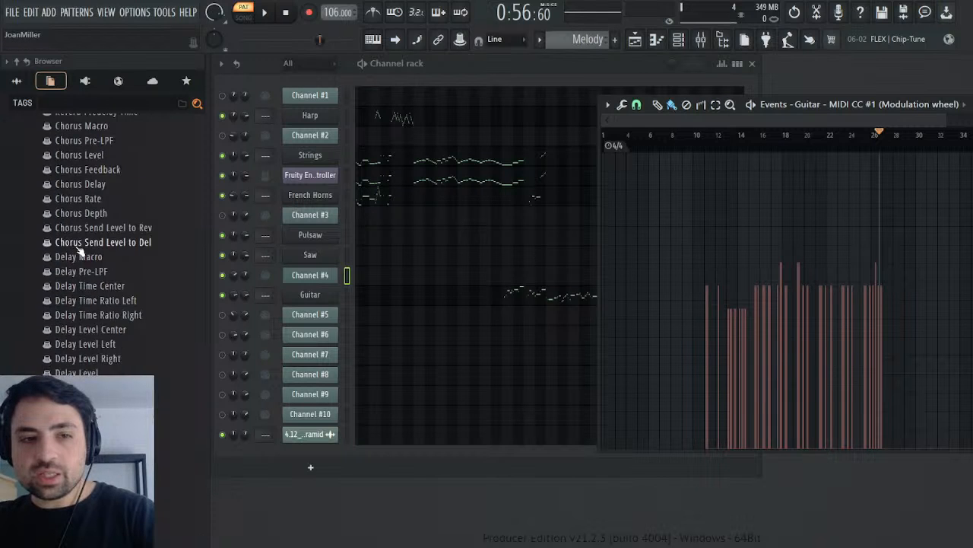
pyautogui.scroll(-20, 89, 243)
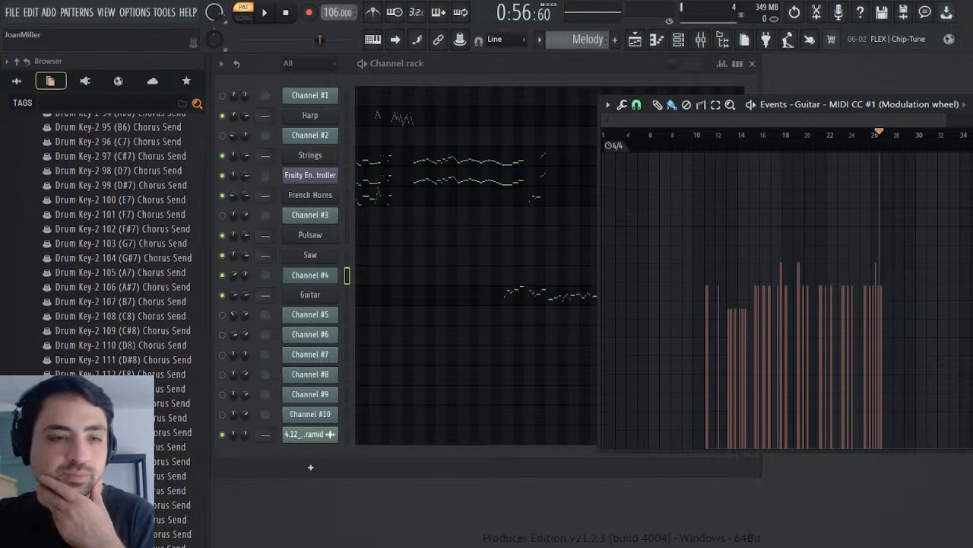
pyautogui.moveTo(4, 228); pyautogui.dragTo(5, 126)
pyautogui.scroll(-7, 93, 310)
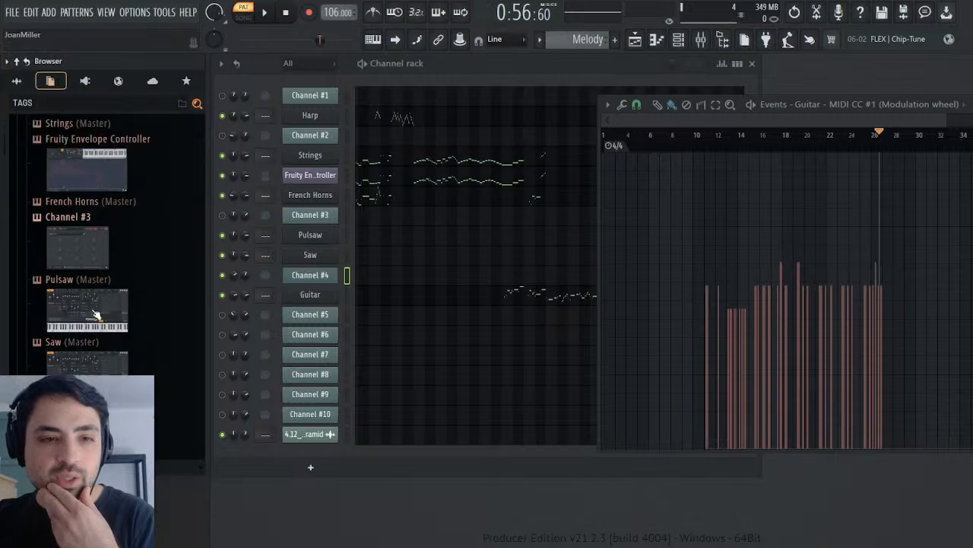
pyautogui.scroll(7, 148, 337)
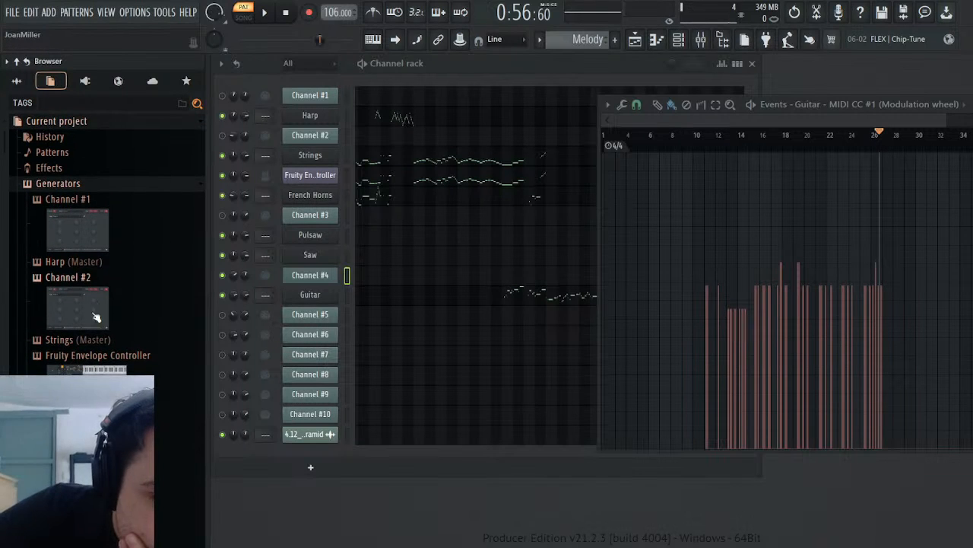
pyautogui.click(55, 153)
pyautogui.click(77, 185)
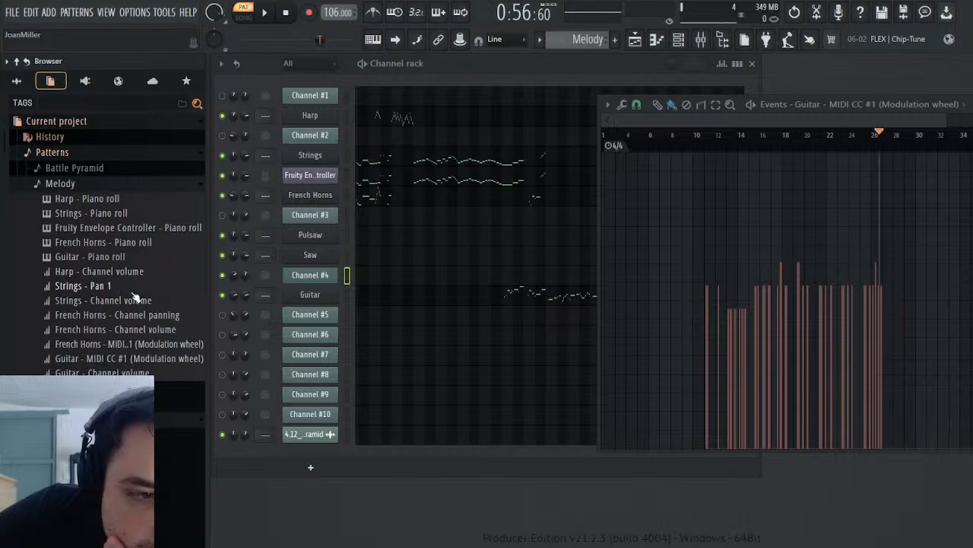
pyautogui.click(153, 349)
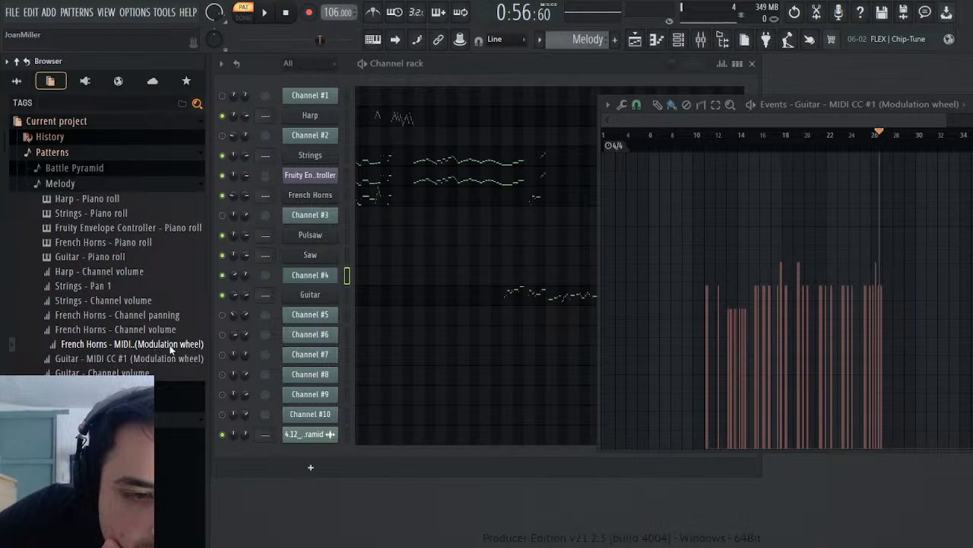
pyautogui.click(174, 351)
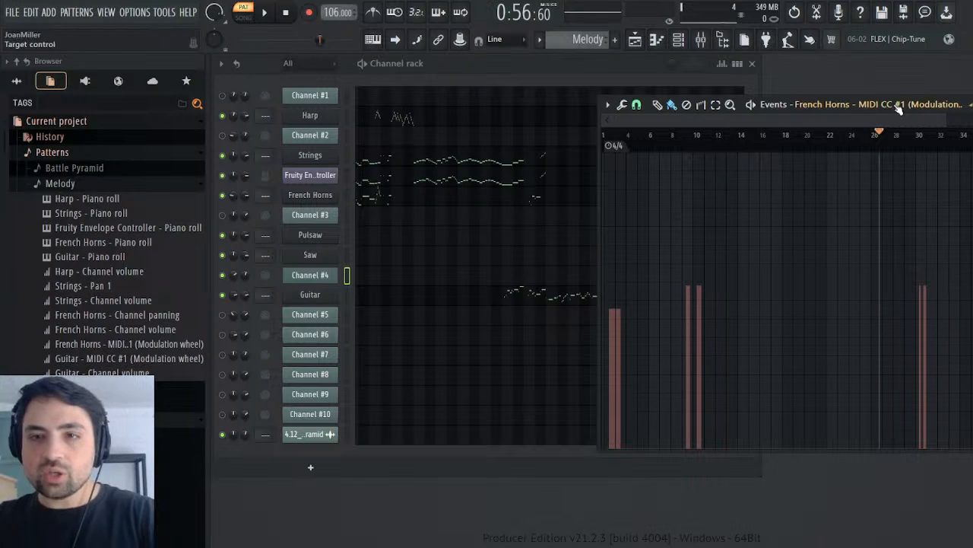
# Step: Insert empty space from bar 9 to bar 17 in the French Horns' modulation events and clear the selection
pyautogui.moveTo(943, 122); pyautogui.dragTo(747, 127)
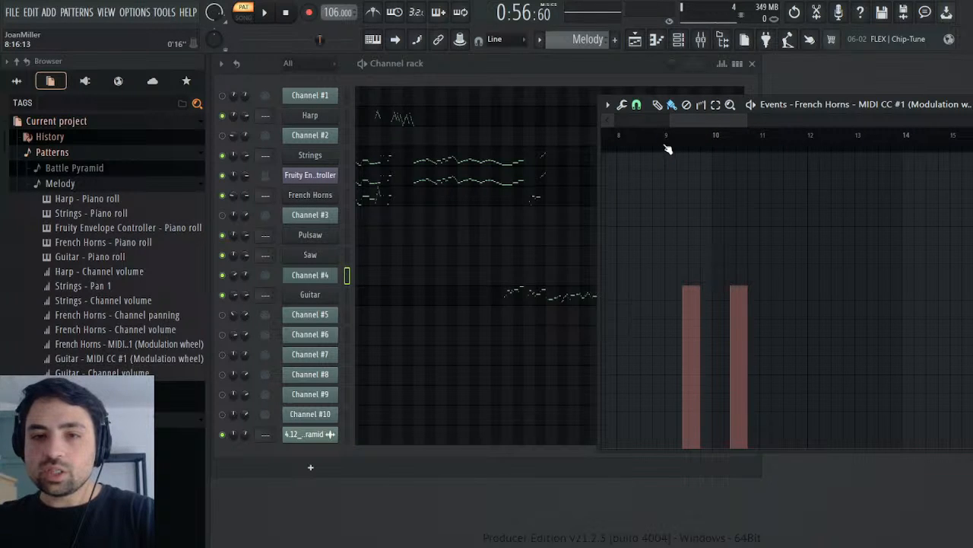
pyautogui.moveTo(667, 146); pyautogui.dragTo(899, 147)
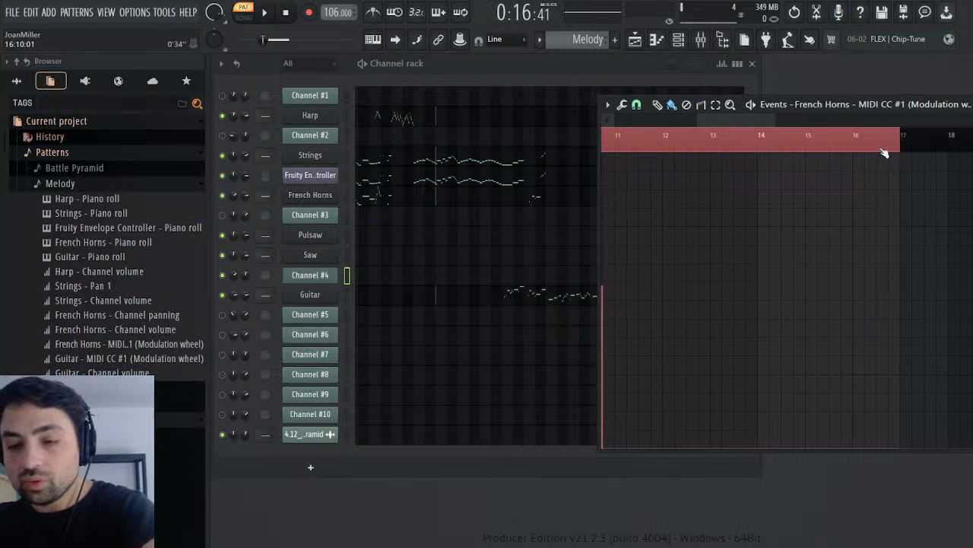
pyautogui.press('ctrl+Insert')
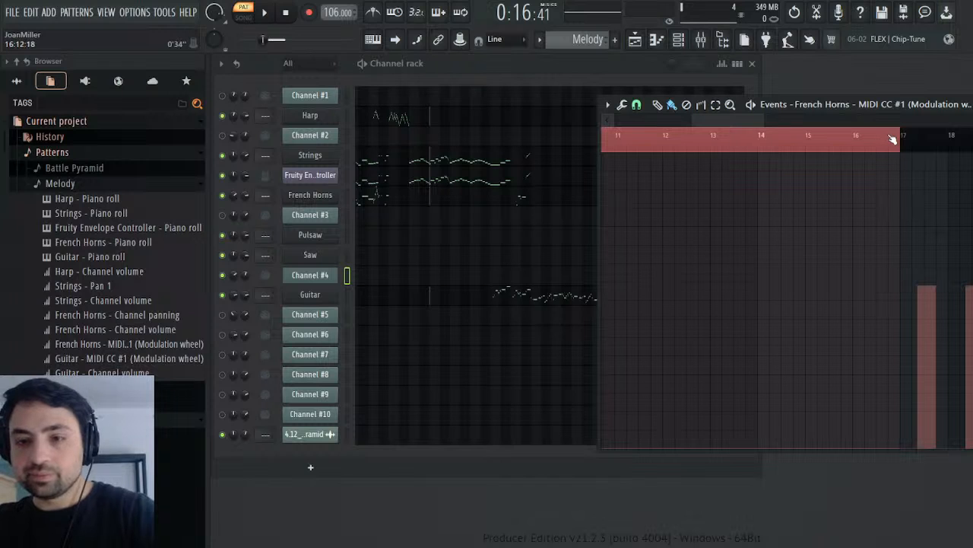
pyautogui.hotkey('ctrl', 'd')
# Step: Insert a quarter bar of empty space at bar 17 in the French Horns' modulation events
pyautogui.hotkey('ctrl', 's')
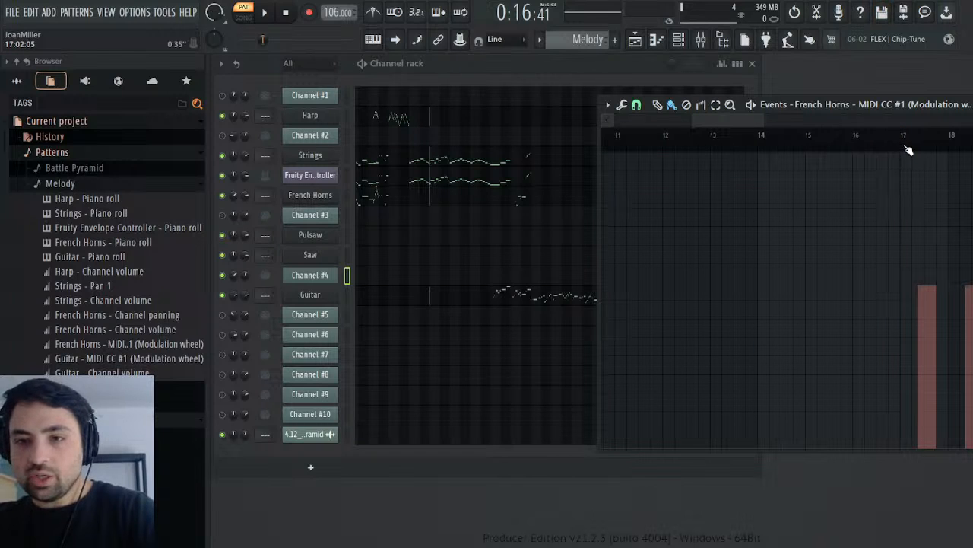
pyautogui.click(904, 146)
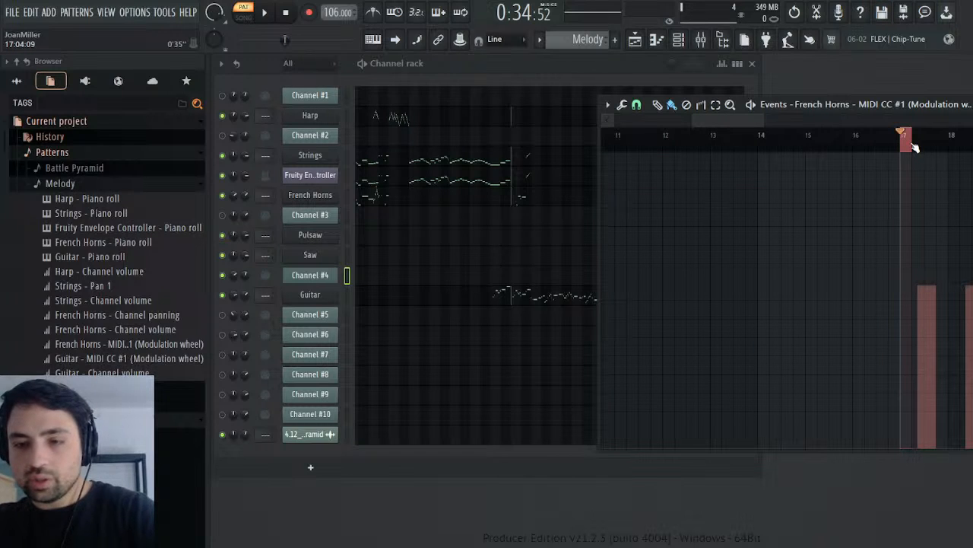
pyautogui.press('ctrl+Insert')
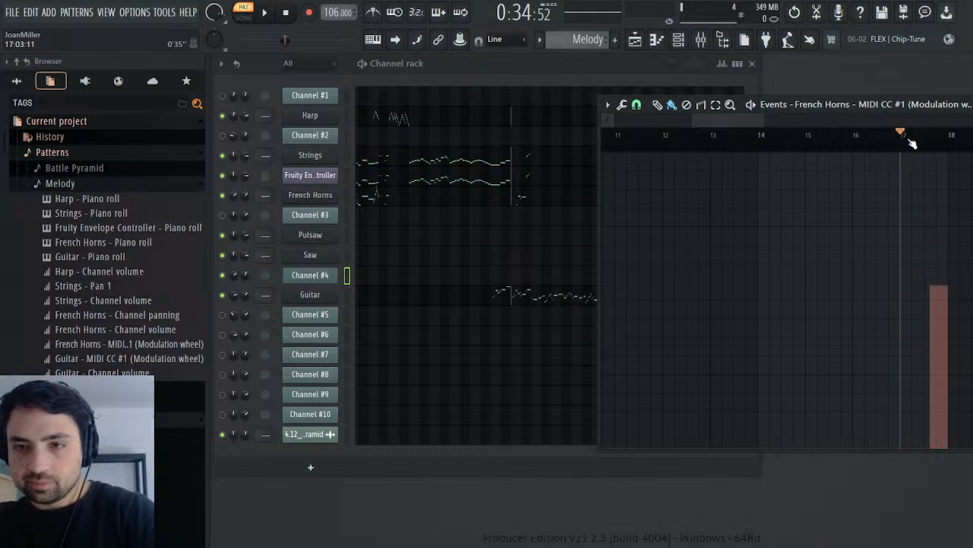
# Step: Play the Melody pattern from bar 17 to check the French Horns' modulation events, then view their opening bars
pyautogui.press('space')
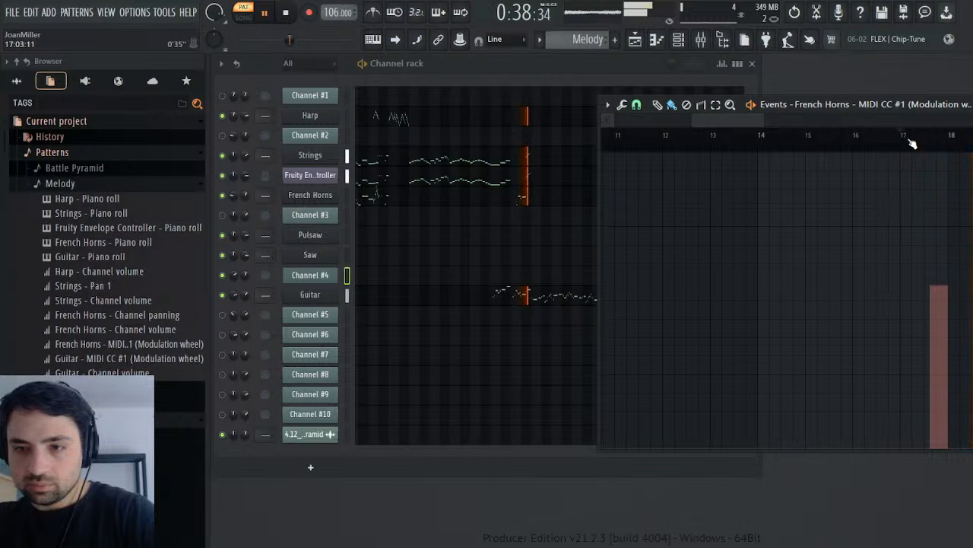
pyautogui.press('space')
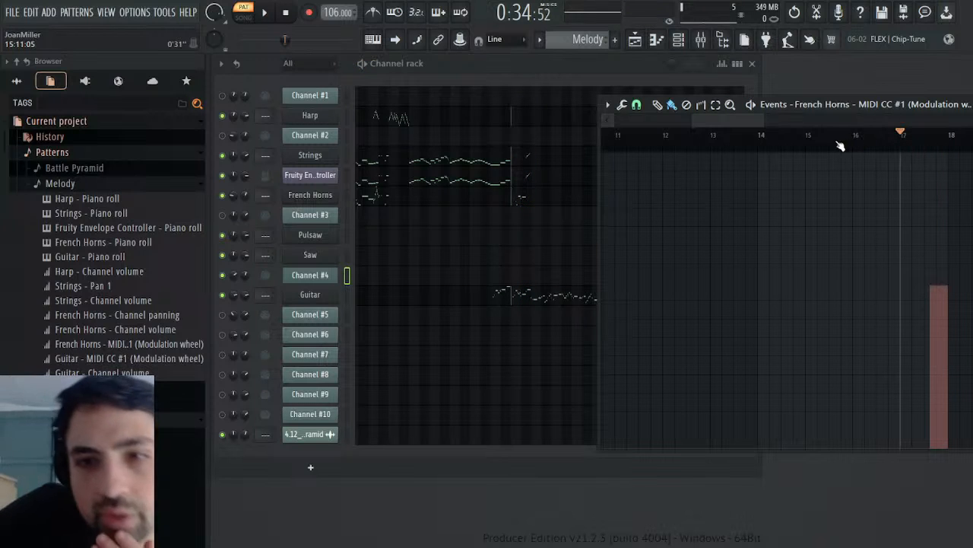
pyautogui.moveTo(742, 123); pyautogui.dragTo(507, 170)
# Step: Restore the project to an earlier Knob tweak (mute / solo) entry in its history
pyautogui.click(49, 136)
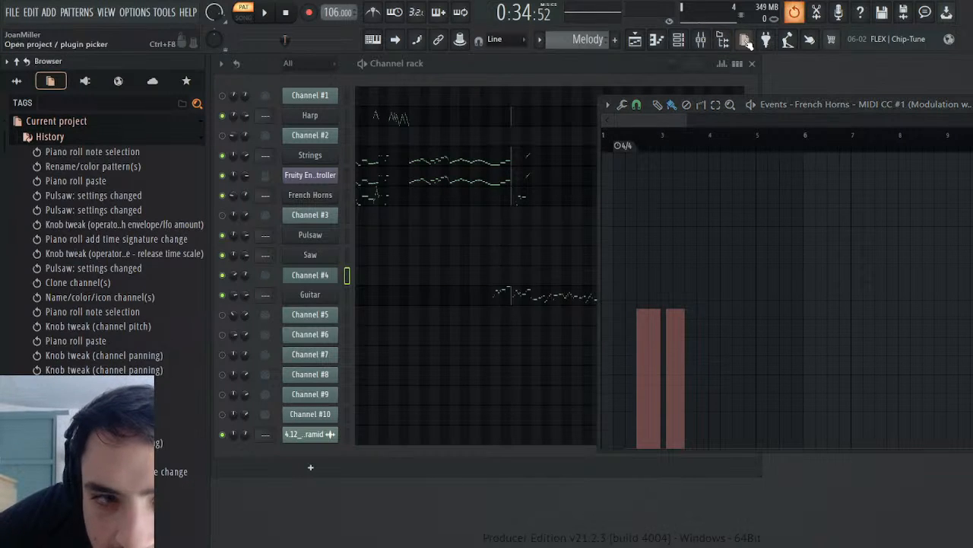
pyautogui.scroll(-5, 139, 252)
pyautogui.scroll(-1, 89, 374)
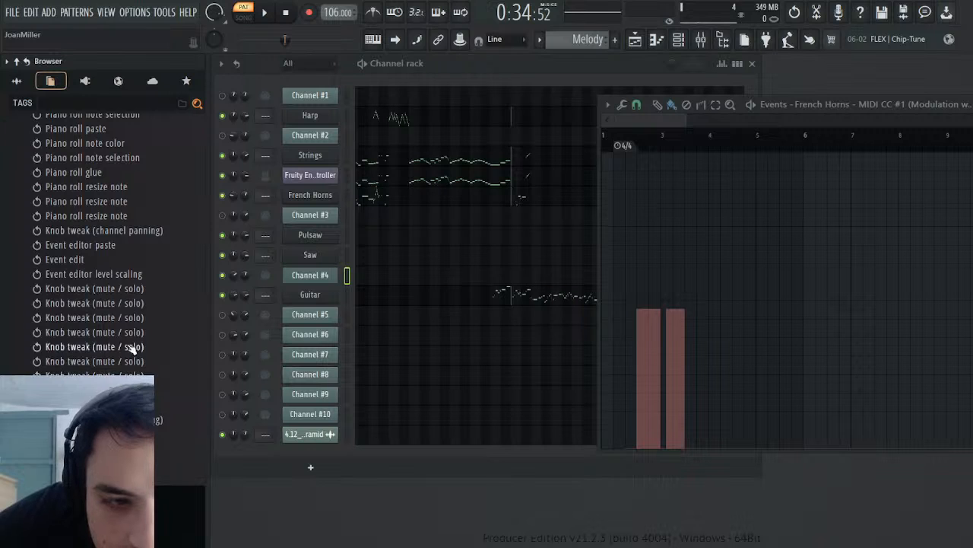
pyautogui.scroll(-2, 89, 275)
pyautogui.click(89, 275)
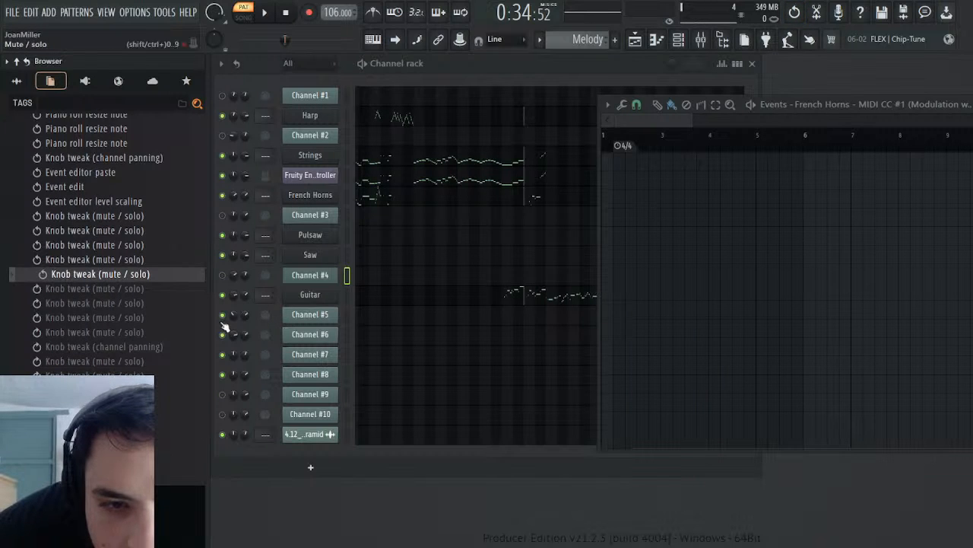
pyautogui.click(127, 347)
# Step: Redo the subsequent history entries one by one and undo the last one redone
pyautogui.hotkey('ctrl', 'shift', 'z')
pyautogui.hotkey('ctrl', 'shift', 'z')
pyautogui.hotkey('ctrl', 'shift', 'z')
pyautogui.hotkey('ctrl', 'shift', 'z')
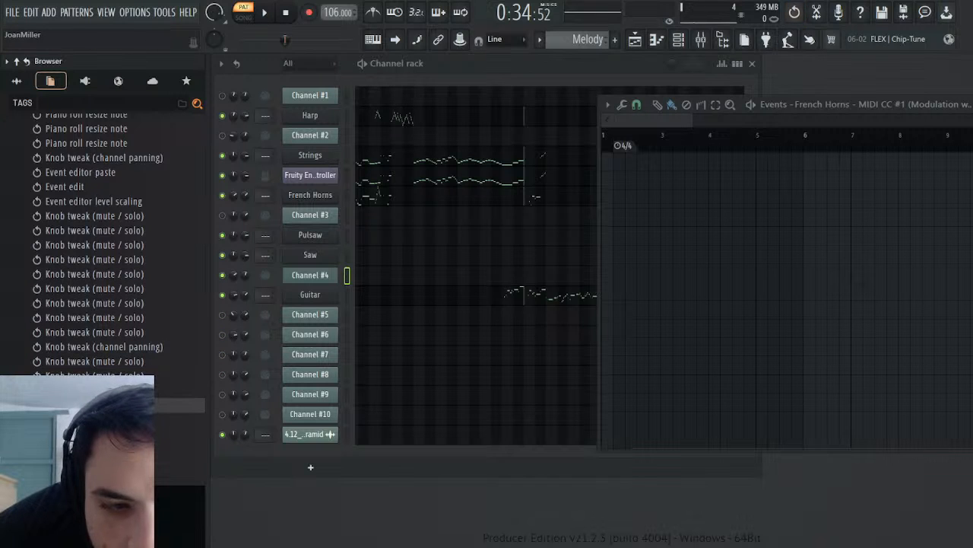
pyautogui.hotkey('ctrl', 'shift', 'z')
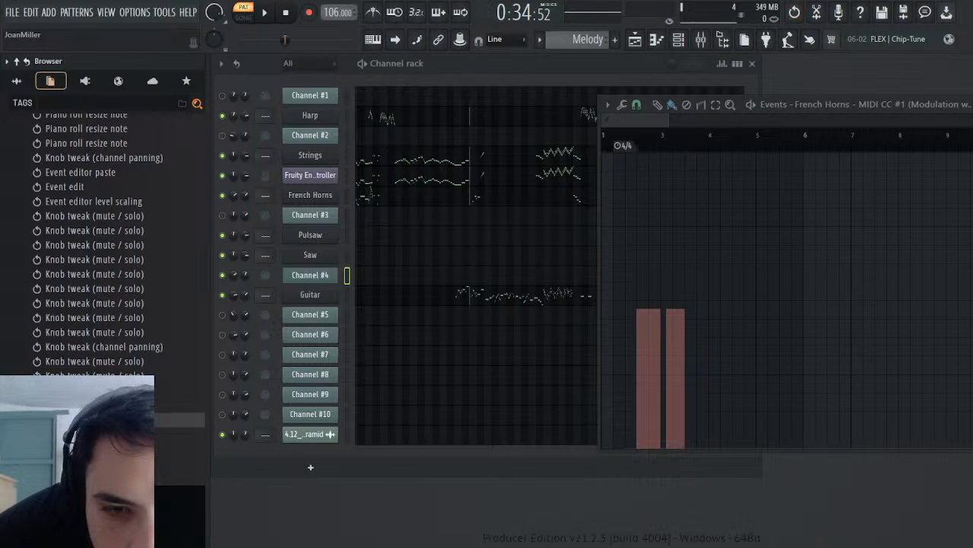
pyautogui.hotkey('ctrl', 'z')
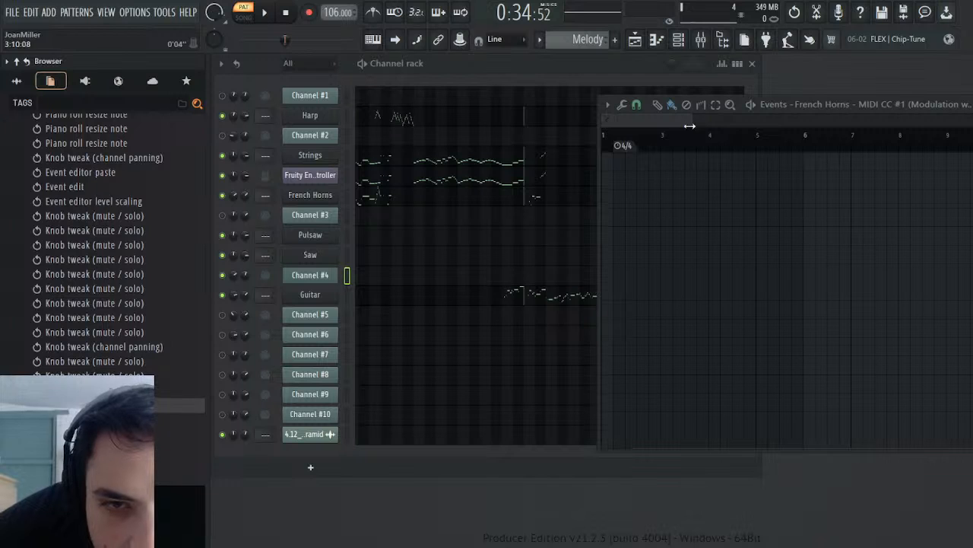
# Step: View the French Horns' modulation events across the whole Melody pattern, then close the event editor and return playback to the start
pyautogui.moveTo(690, 126); pyautogui.dragTo(921, 142)
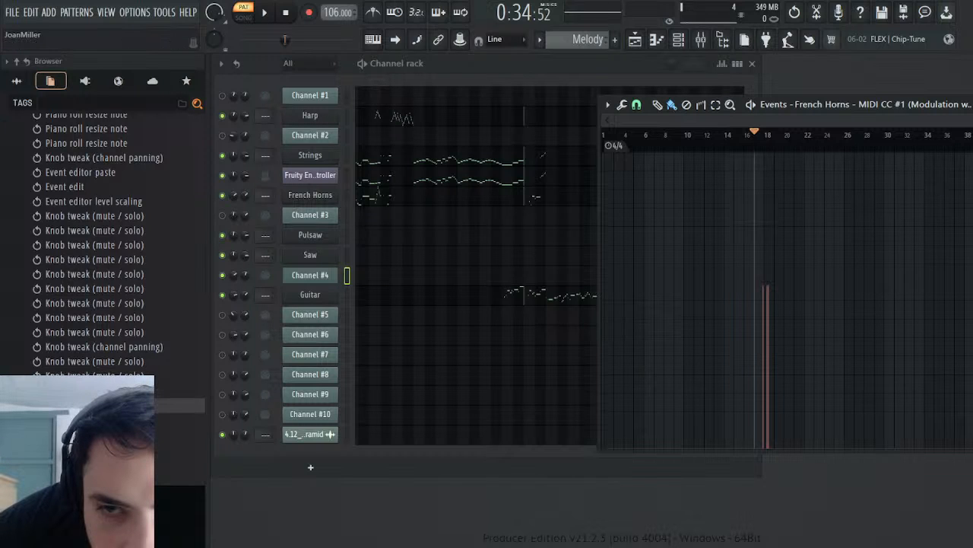
pyautogui.press('Escape')
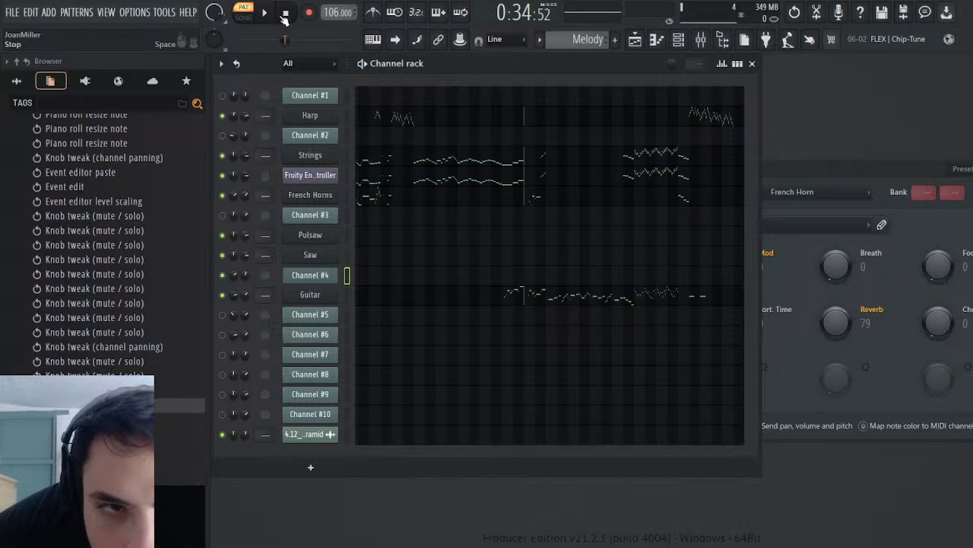
pyautogui.click(285, 13)
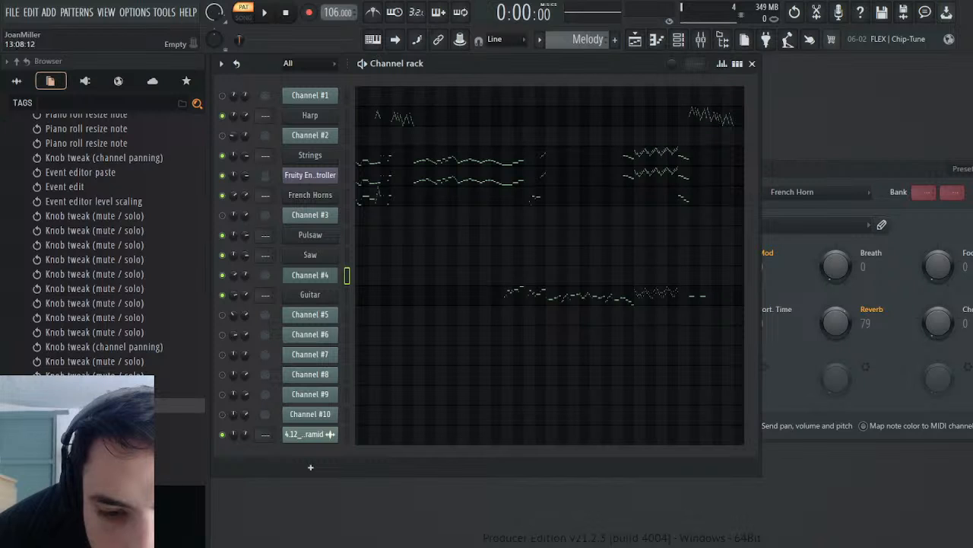
# Step: Switch to the Battle Pyramid pattern and show Channel #4's Mod events across its full length
pyautogui.scroll(-1, 608, 44)
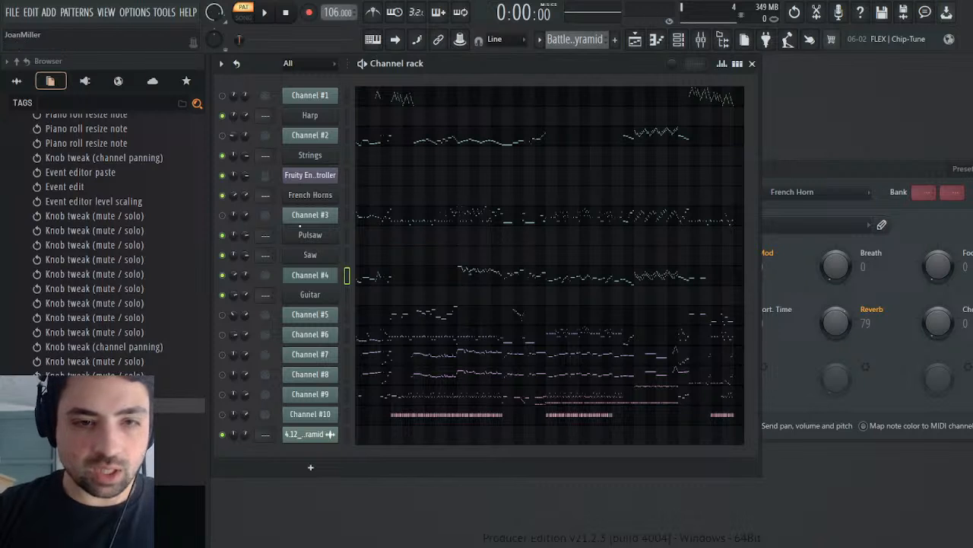
pyautogui.click(319, 275)
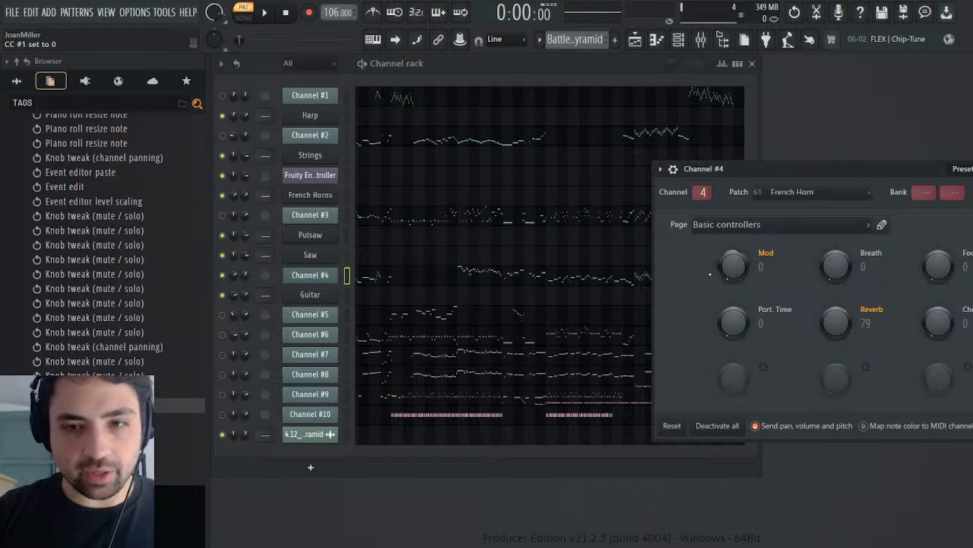
pyautogui.click(759, 317)
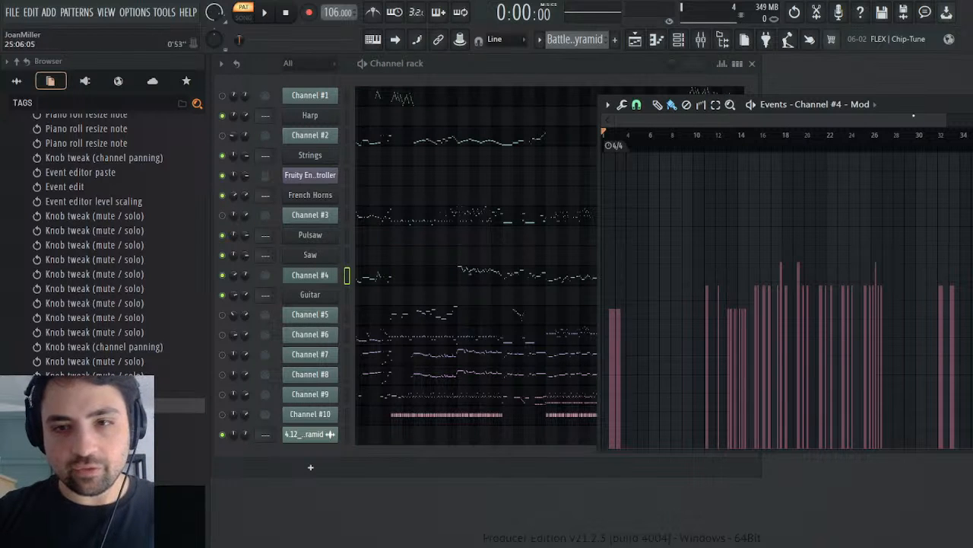
pyautogui.moveTo(946, 114); pyautogui.dragTo(972, 142)
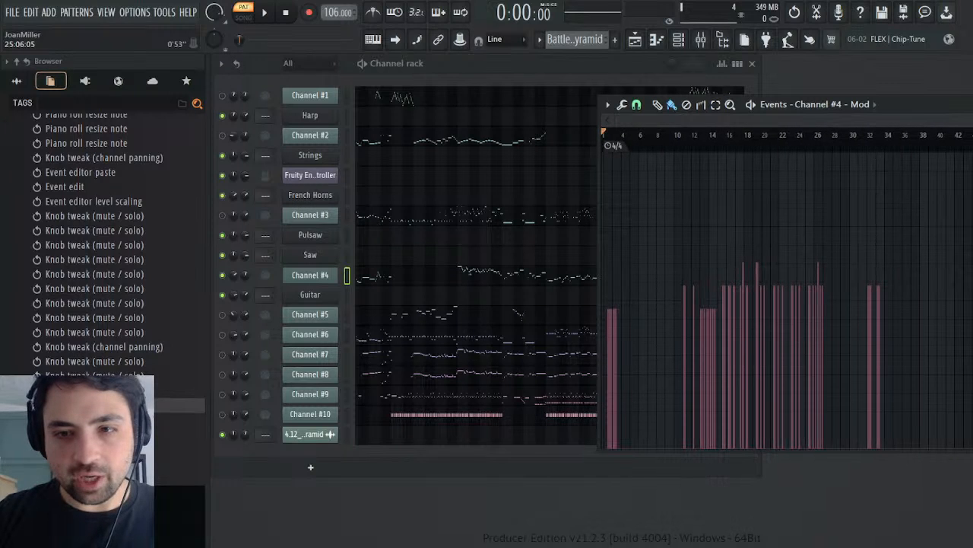
# Step: Play the opening of the Battle Pyramid pattern repeatedly from bar 1 to compare the notes with Channel #4's first modulation event
pyautogui.click(860, 140)
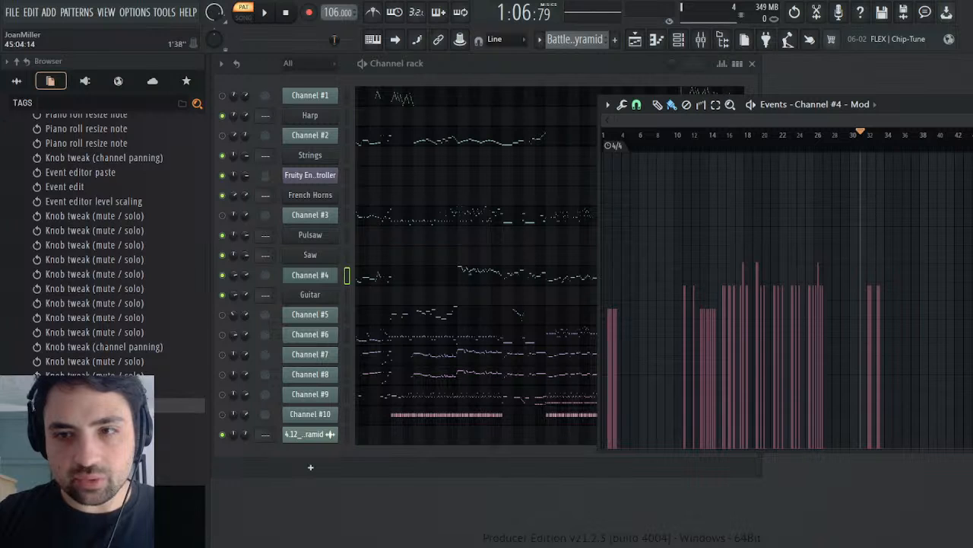
pyautogui.moveTo(972, 122); pyautogui.dragTo(699, 143)
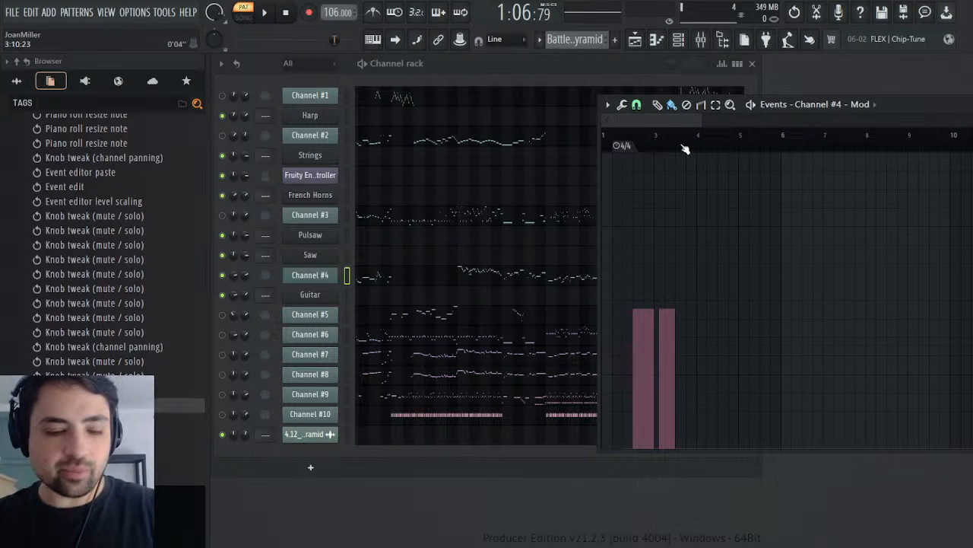
pyautogui.click(614, 145)
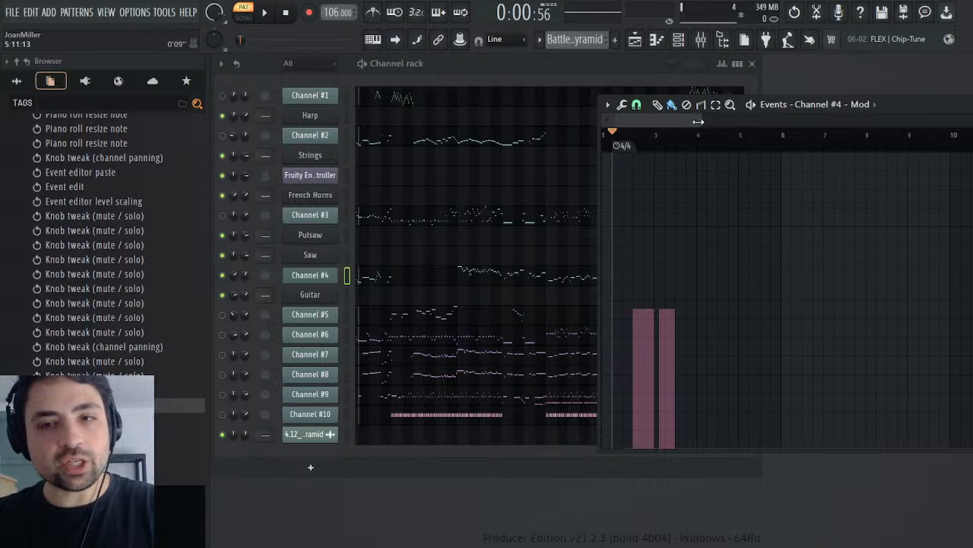
pyautogui.moveTo(698, 122); pyautogui.dragTo(637, 131)
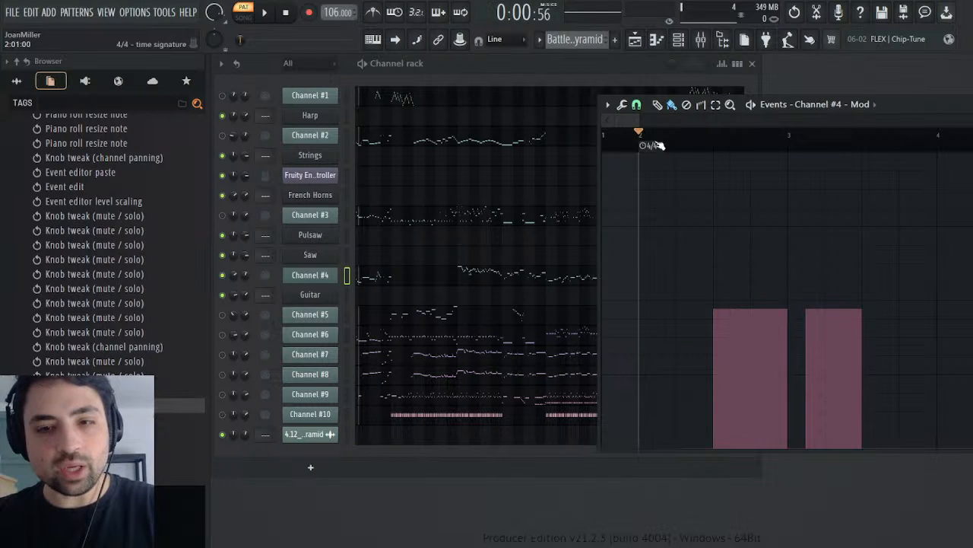
pyautogui.press('space')
pyautogui.press('space')
pyautogui.click(616, 144)
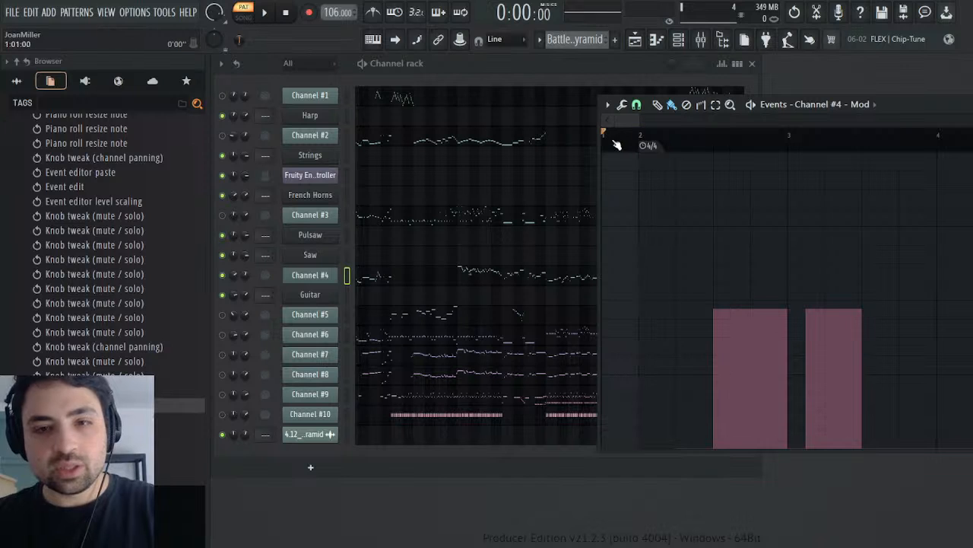
pyautogui.press('space')
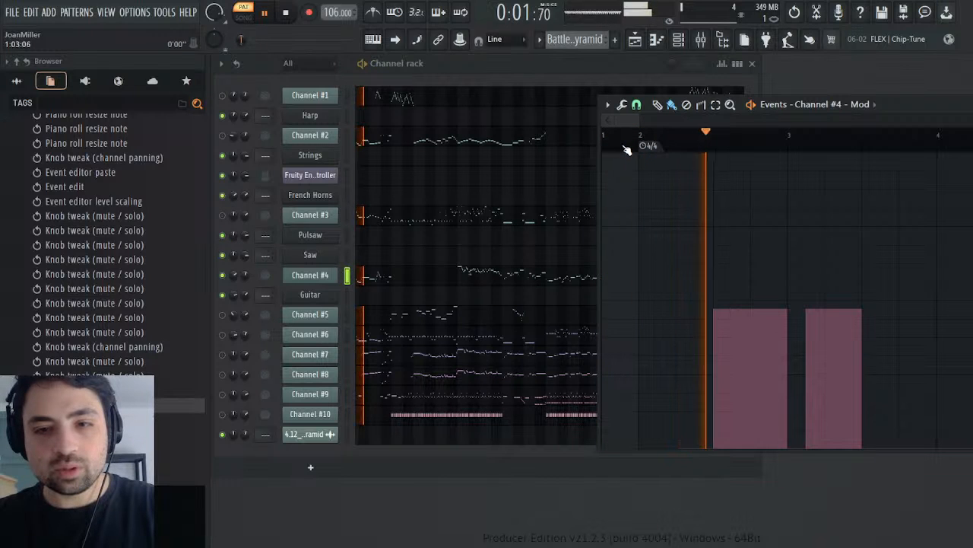
pyautogui.press('space')
pyautogui.press('space')
pyautogui.press('space')
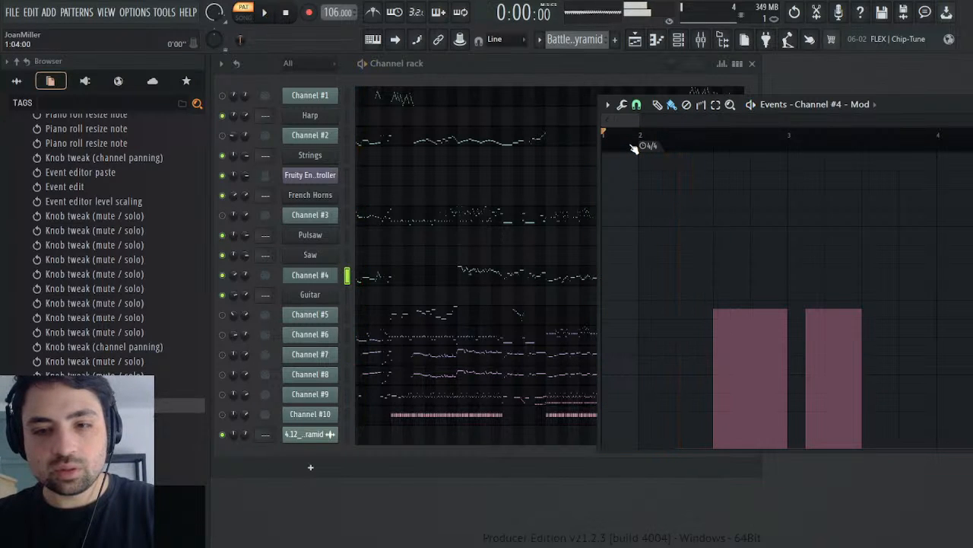
pyautogui.press('space')
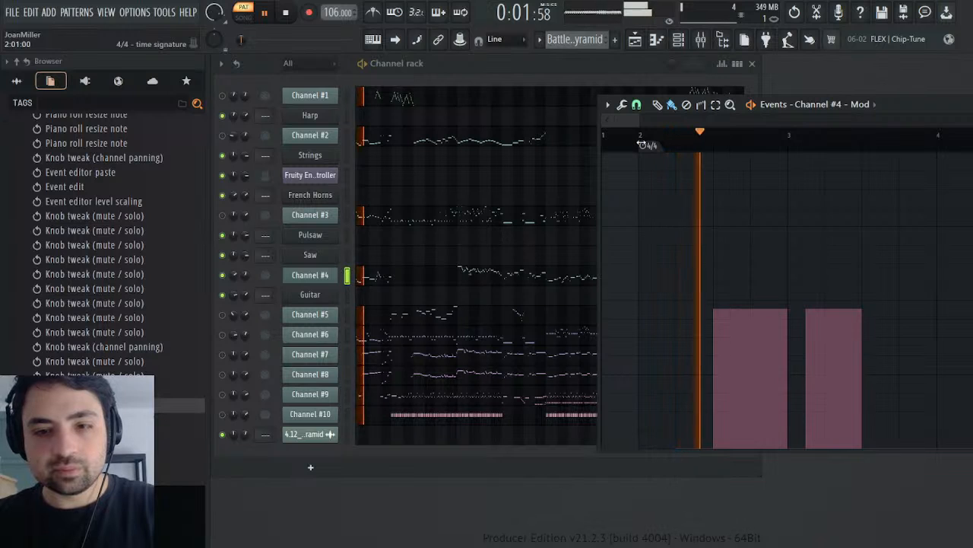
pyautogui.press('space')
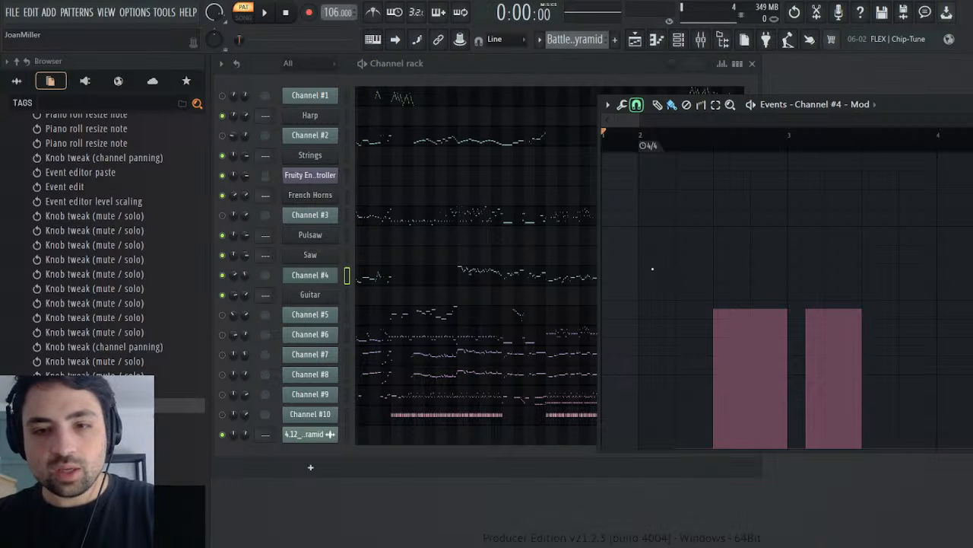
# Step: Replay the Battle Pyramid pattern from several points around bar 2 to locate the notes before Channel #4's first modulation event
pyautogui.moveTo(695, 150); pyautogui.dragTo(683, 151)
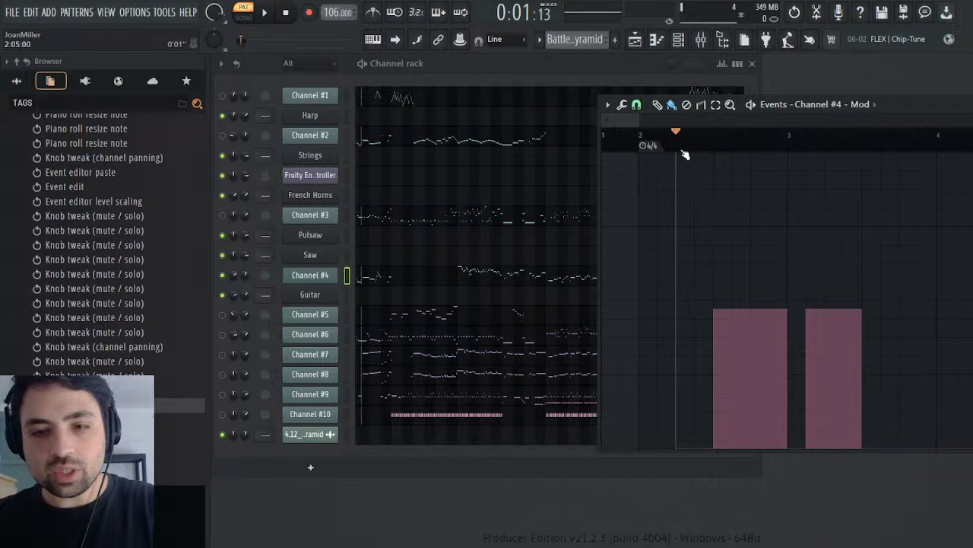
pyautogui.press('space')
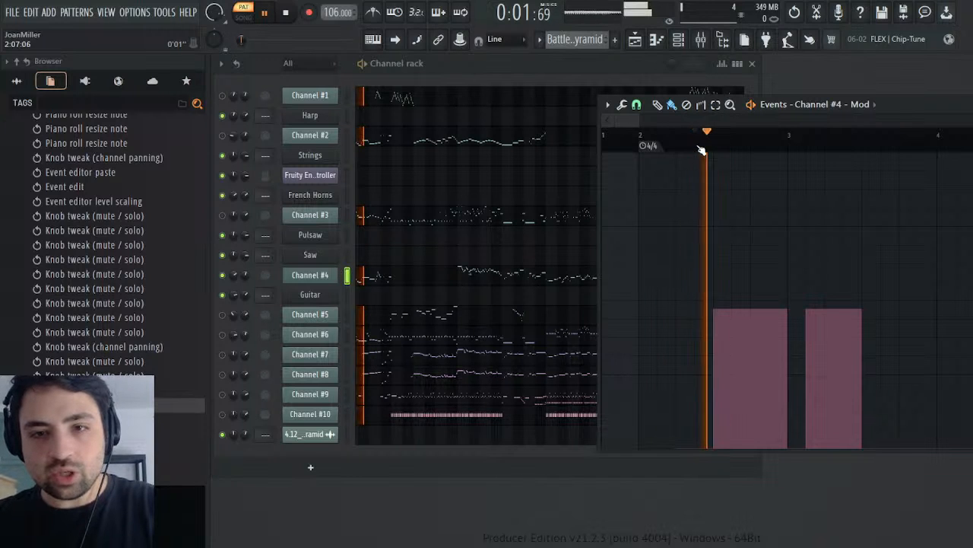
pyautogui.press('space')
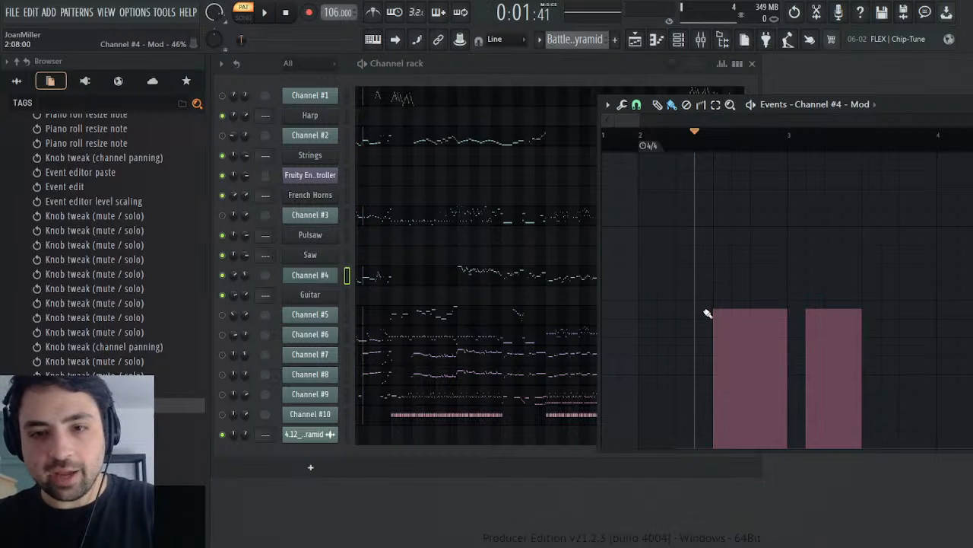
pyautogui.moveTo(685, 146); pyautogui.dragTo(606, 147)
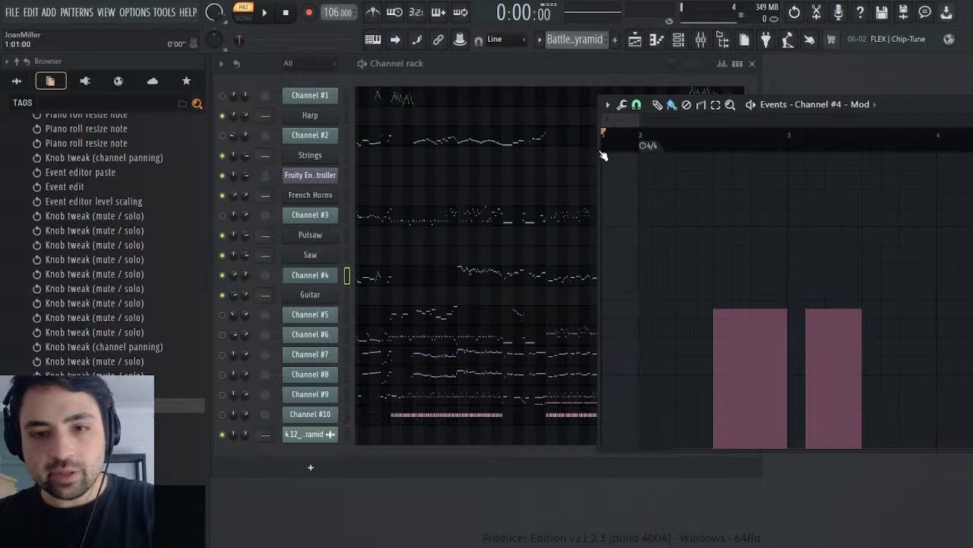
pyautogui.press('space')
pyautogui.click(640, 140)
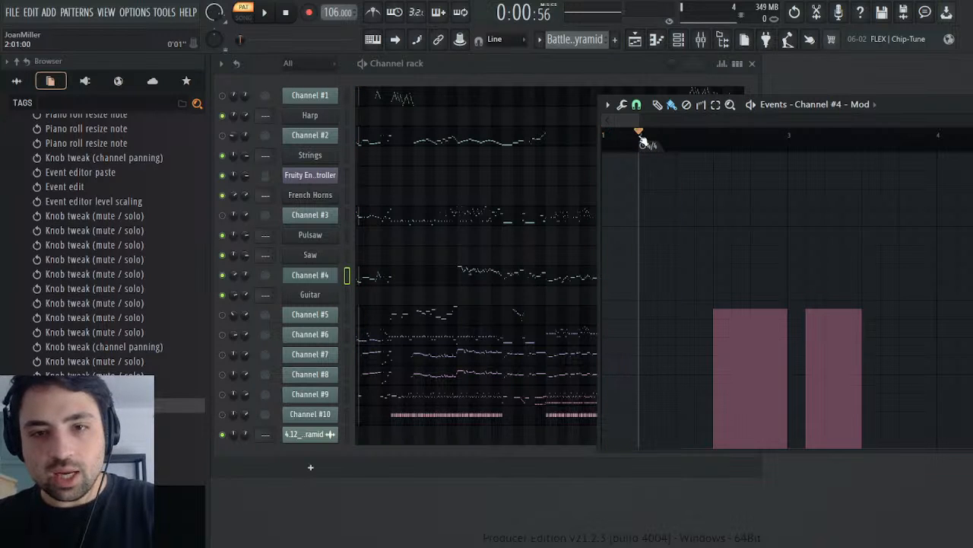
pyautogui.press('space')
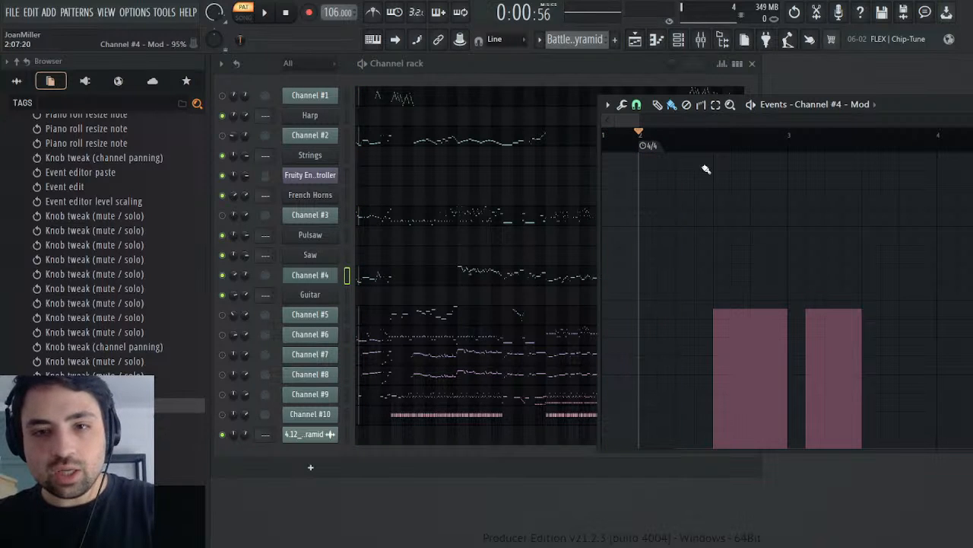
# Step: Draw a short modulation event just after the start of bar 2 in Channel #4, level with its neighbours, and select bars 1 to 4
pyautogui.click(663, 315)
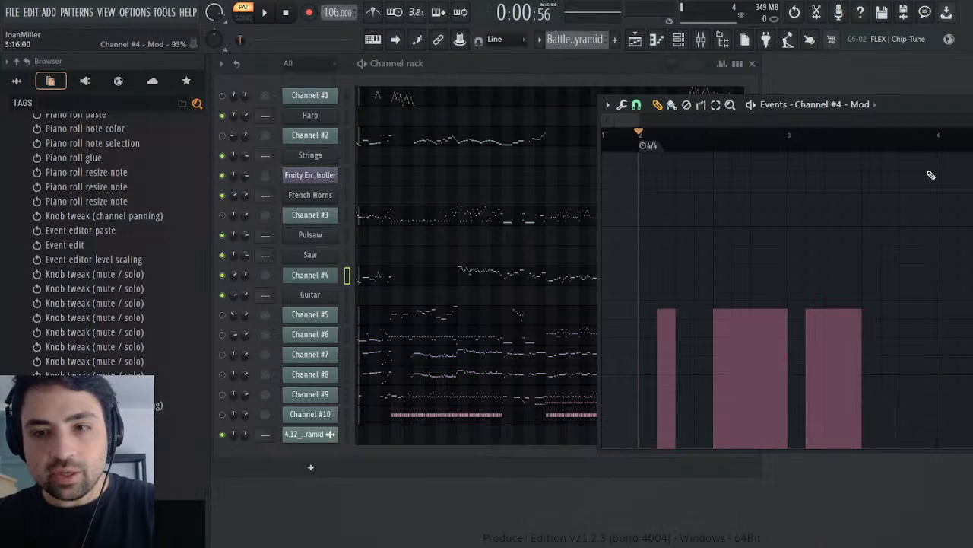
pyautogui.moveTo(937, 146); pyautogui.dragTo(605, 146)
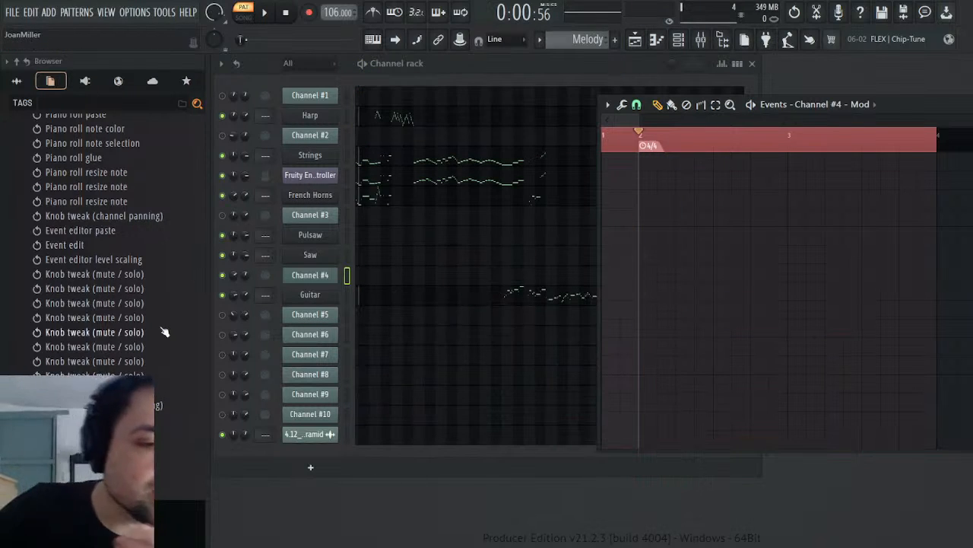
# Step: Paste Channel #4's copied opening Mod events into the French Horns' MIDI CC #1 (Modulation wheel) in the Melody pattern and play back the opening
pyautogui.scroll(10, 163, 333)
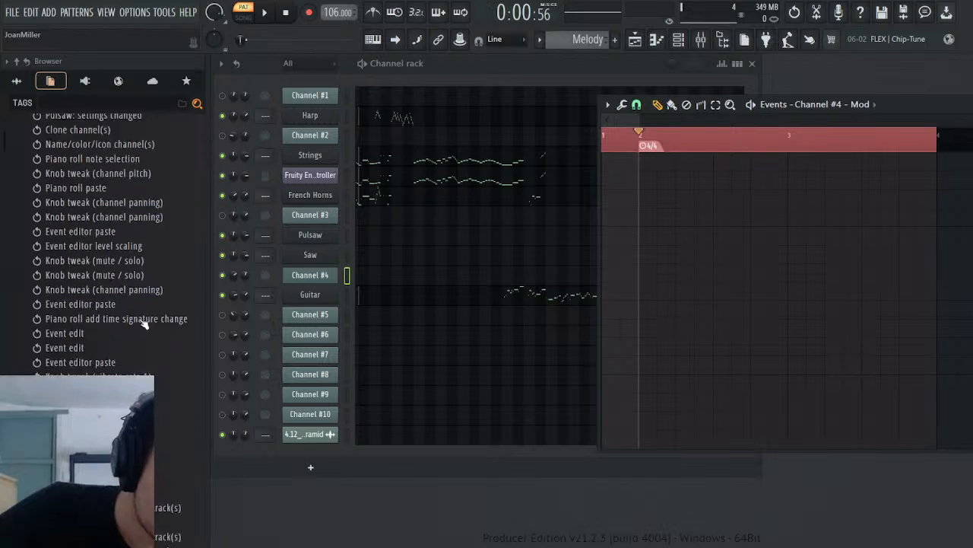
pyautogui.click(61, 137)
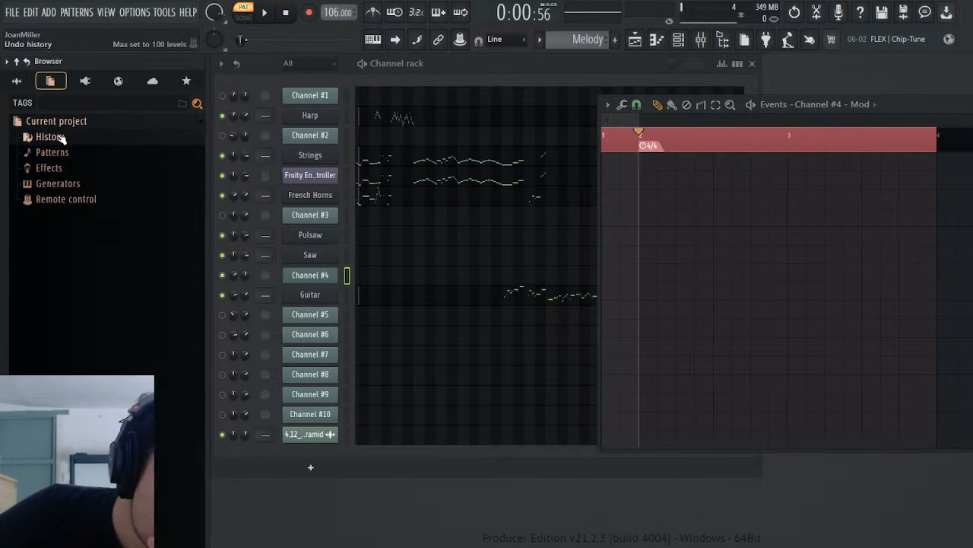
pyautogui.click(66, 185)
pyautogui.scroll(-6, 117, 341)
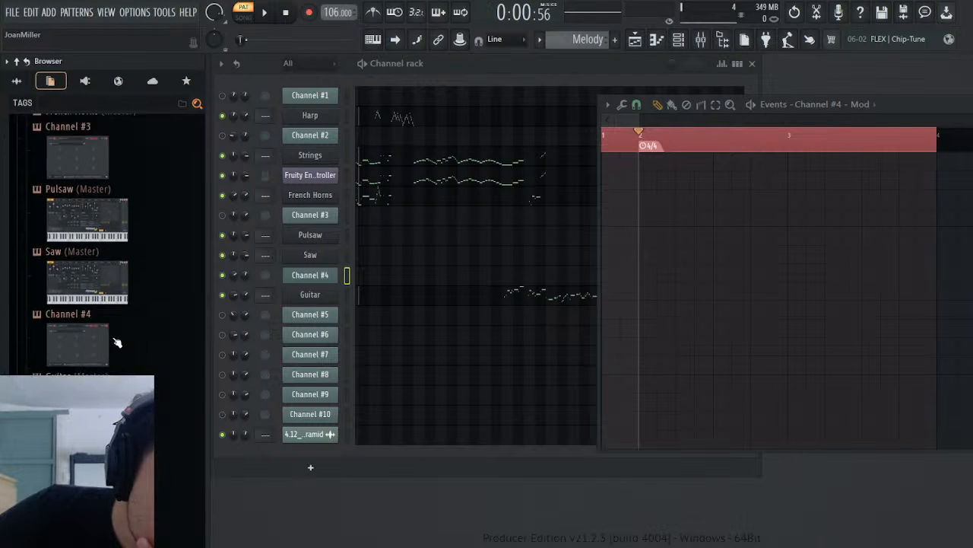
pyautogui.scroll(-3, 114, 308)
pyautogui.scroll(8, 113, 307)
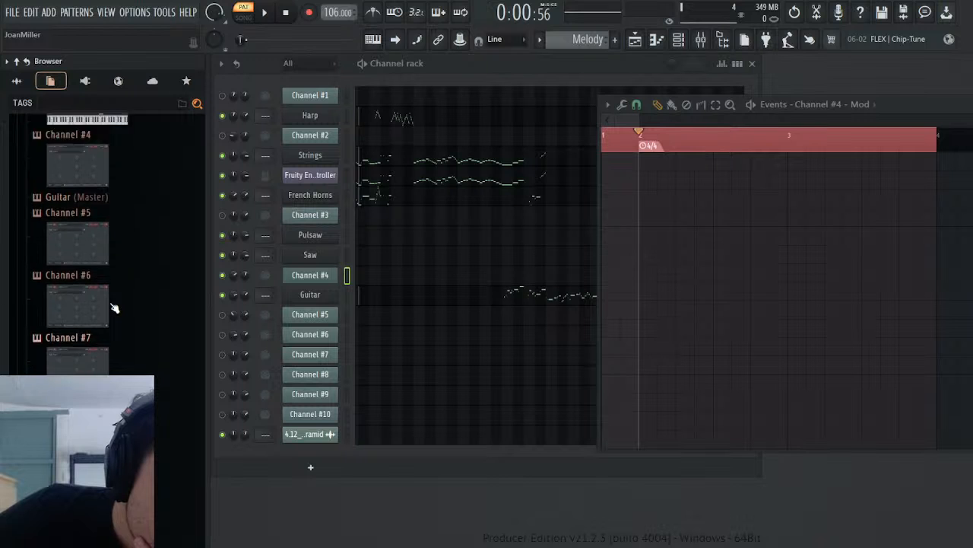
pyautogui.click(93, 335)
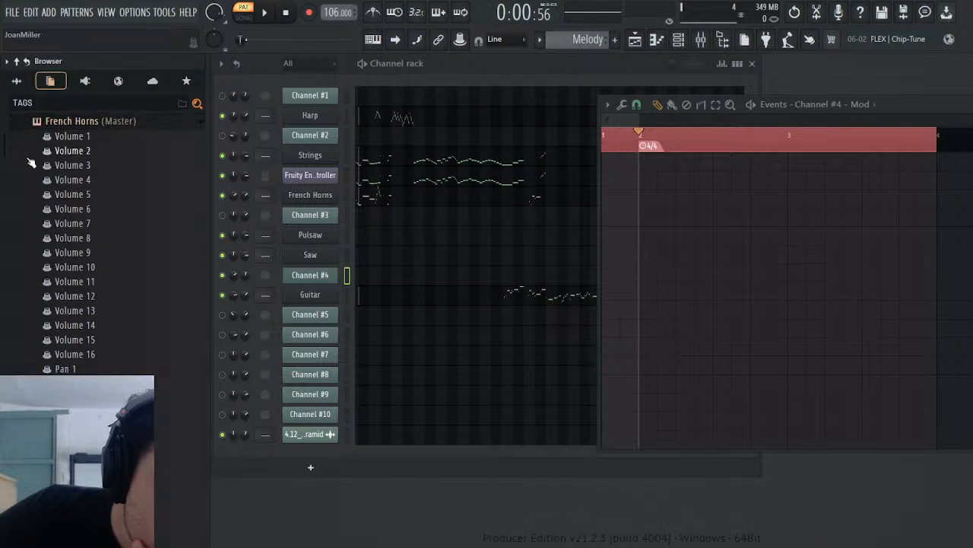
pyautogui.scroll(-20, 107, 229)
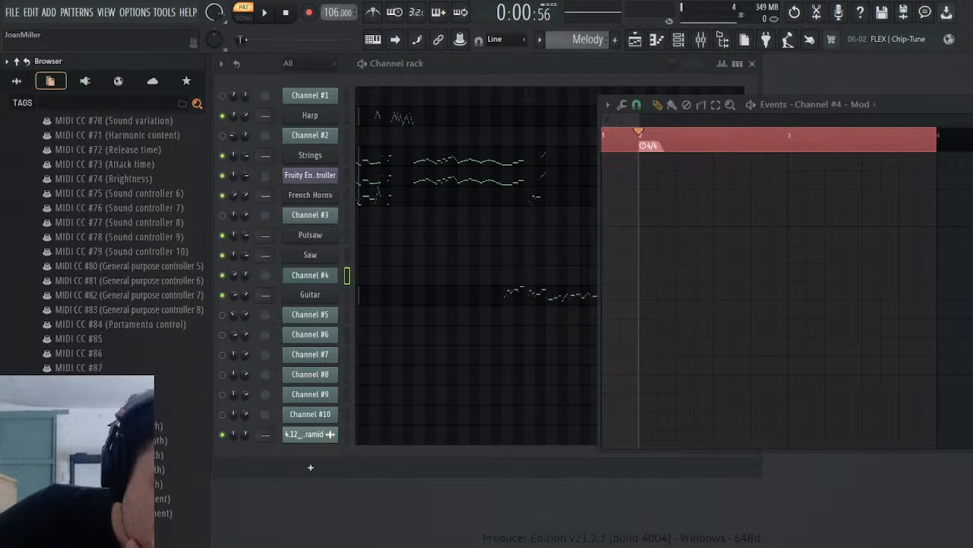
pyautogui.scroll(12, 107, 229)
pyautogui.click(114, 218)
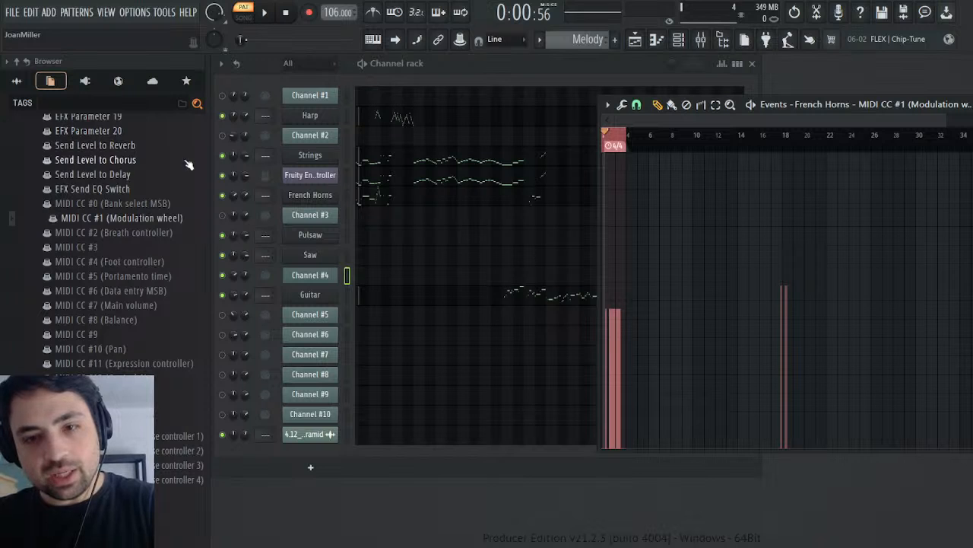
pyautogui.press('space')
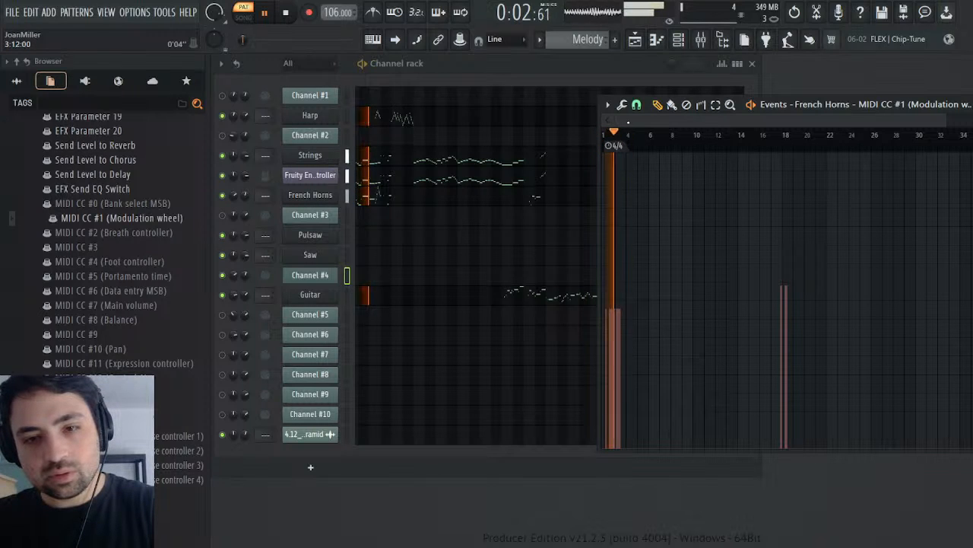
pyautogui.press('space')
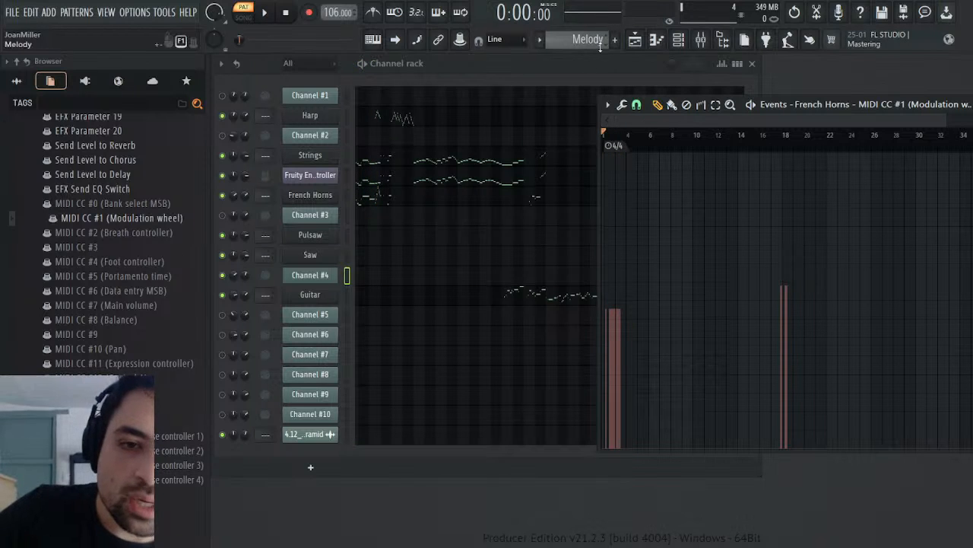
# Step: Switch back to the Battle Pyramid pattern and show Channel #4's Mod events around bars 10 to 15
pyautogui.scroll(1, 606, 38)
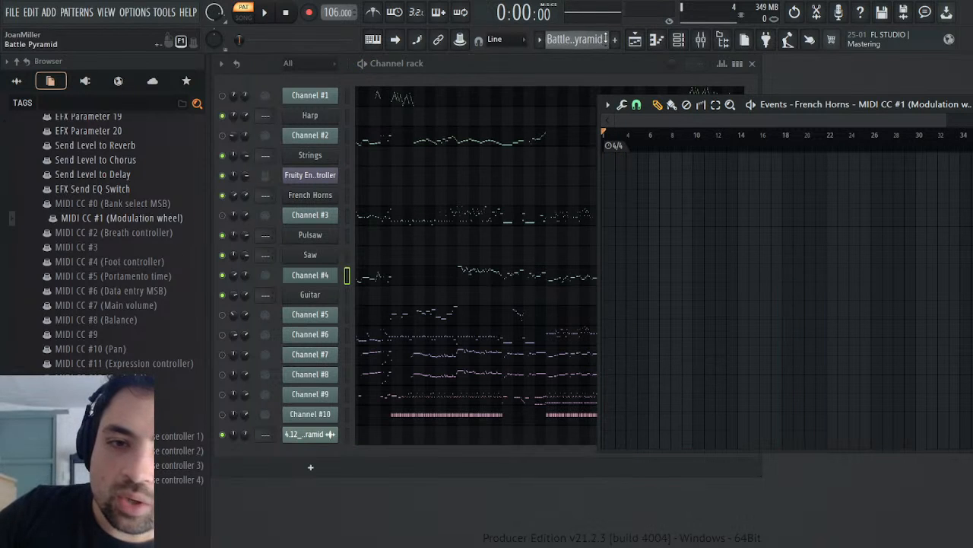
pyautogui.click(326, 276)
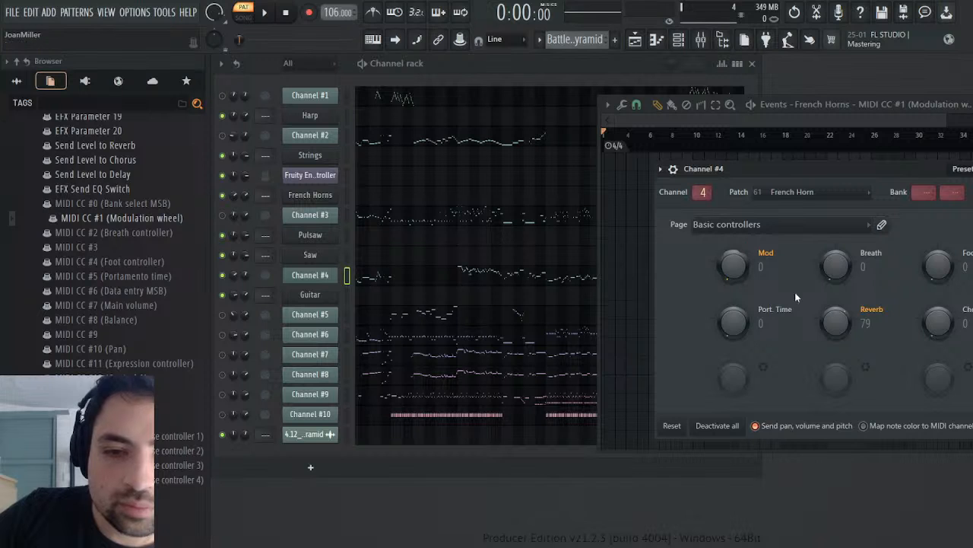
pyautogui.click(800, 313)
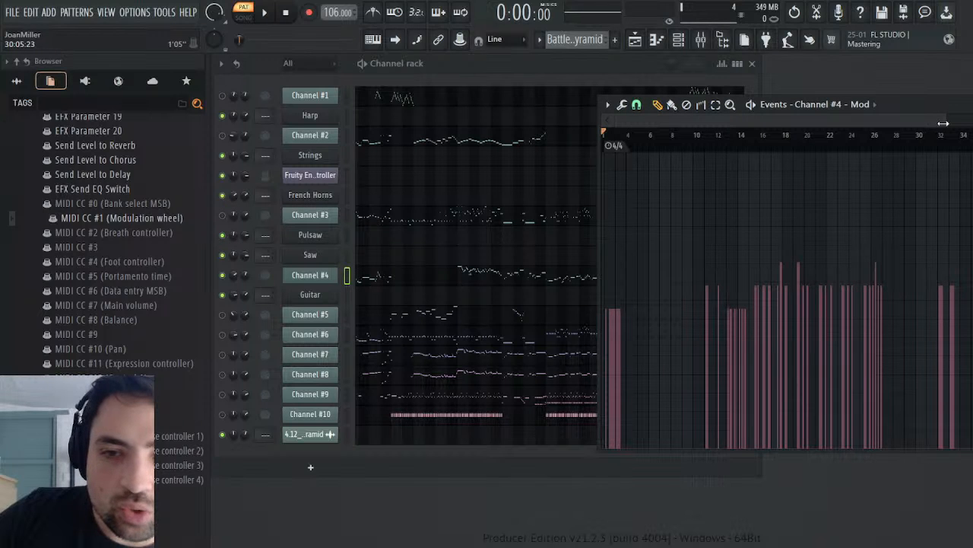
pyautogui.moveTo(943, 123); pyautogui.dragTo(733, 120)
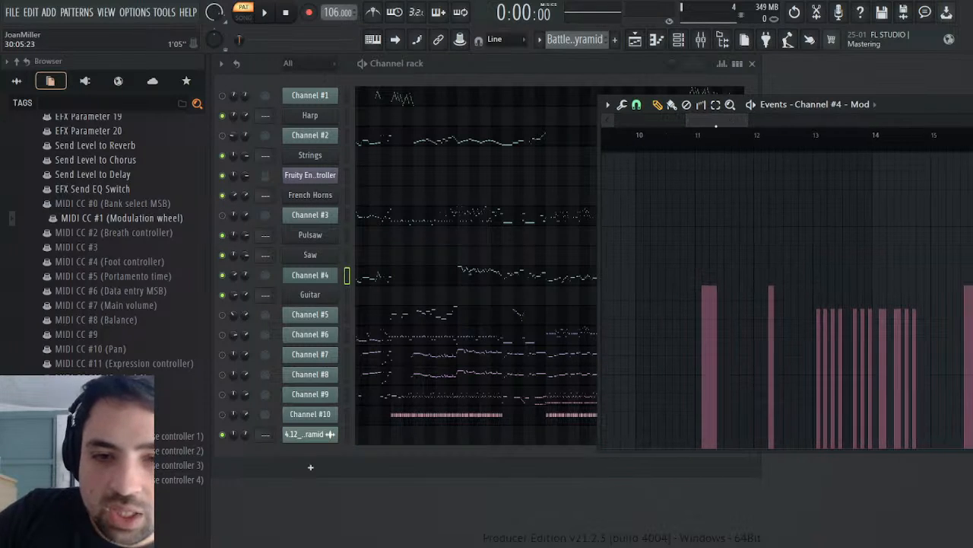
# Step: Play the Battle Pyramid pattern from around bar 10 to bar 15 to compare Channel #4's notes with its modulation events
pyautogui.click(689, 134)
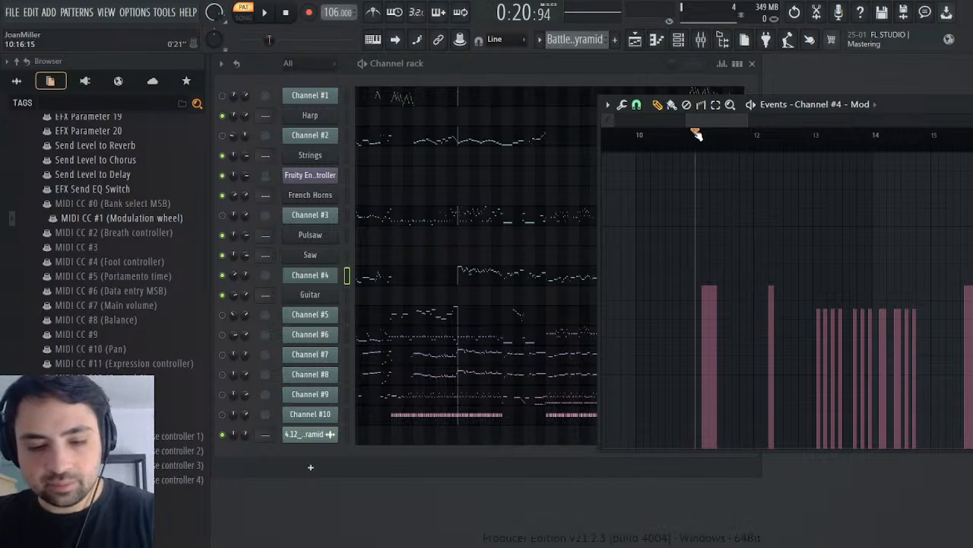
pyautogui.press('space')
pyautogui.click(639, 136)
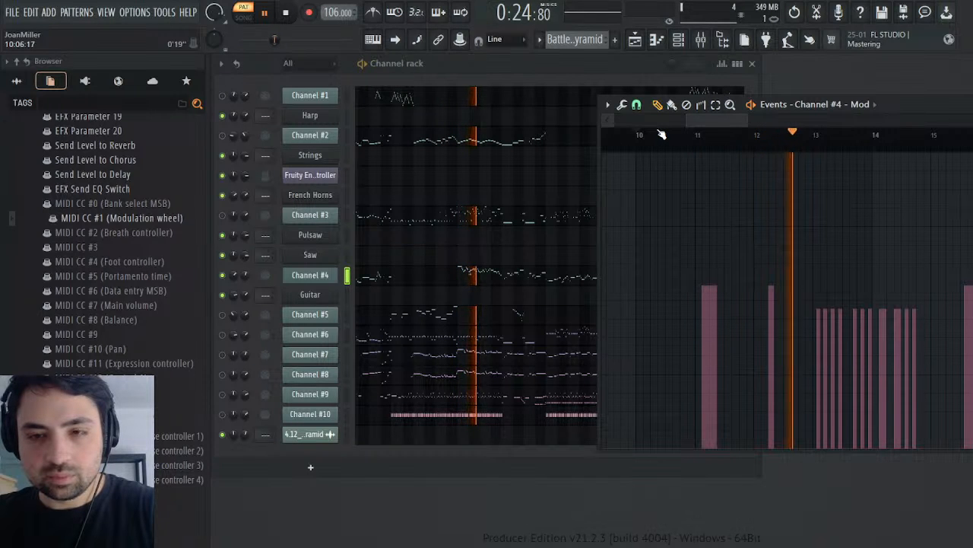
pyautogui.moveTo(749, 121); pyautogui.dragTo(861, 119)
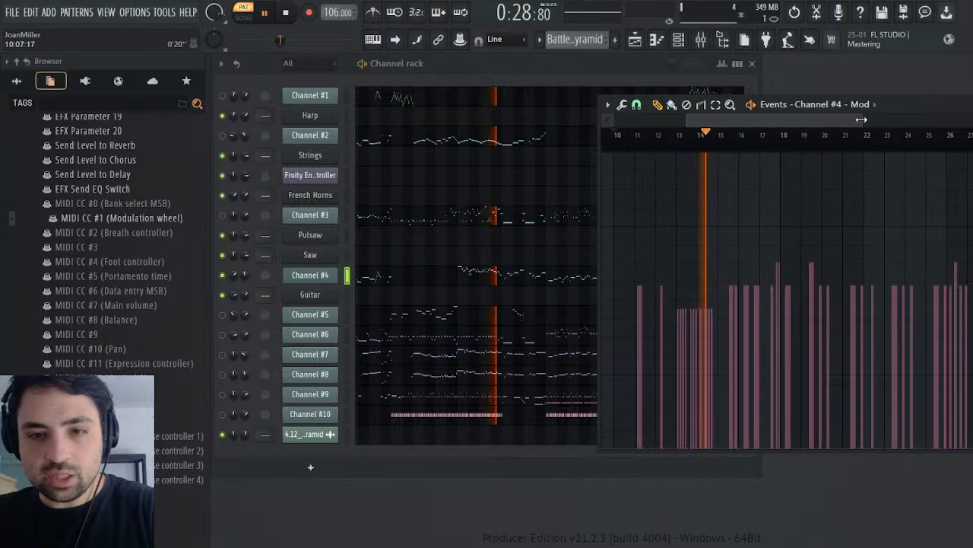
pyautogui.moveTo(796, 118); pyautogui.dragTo(825, 115)
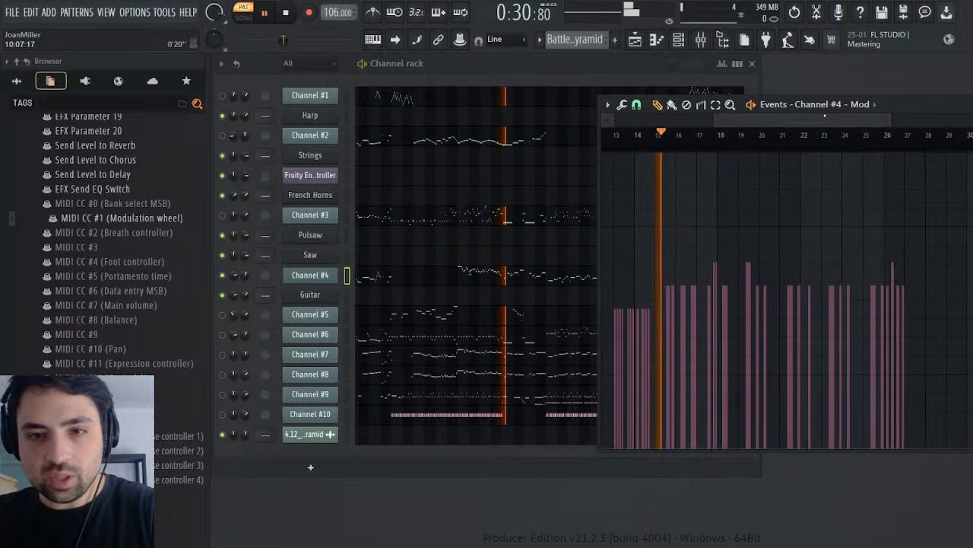
pyautogui.press('space')
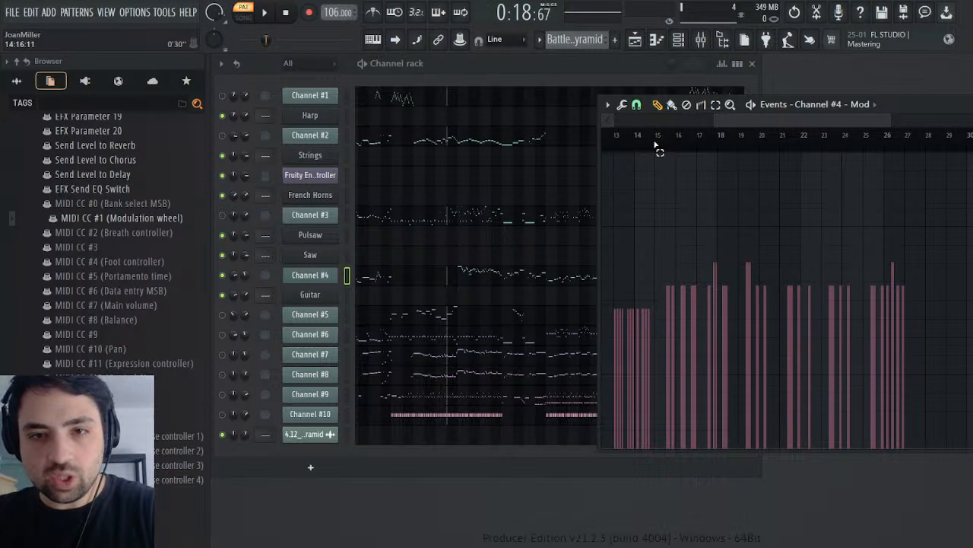
# Step: Copy Channel #4's Mod events from bar 15 to bar 34 into the Guitar's MIDI CC #1 (Modulation wheel) in the Melody pattern
pyautogui.moveTo(655, 144); pyautogui.dragTo(775, 178)
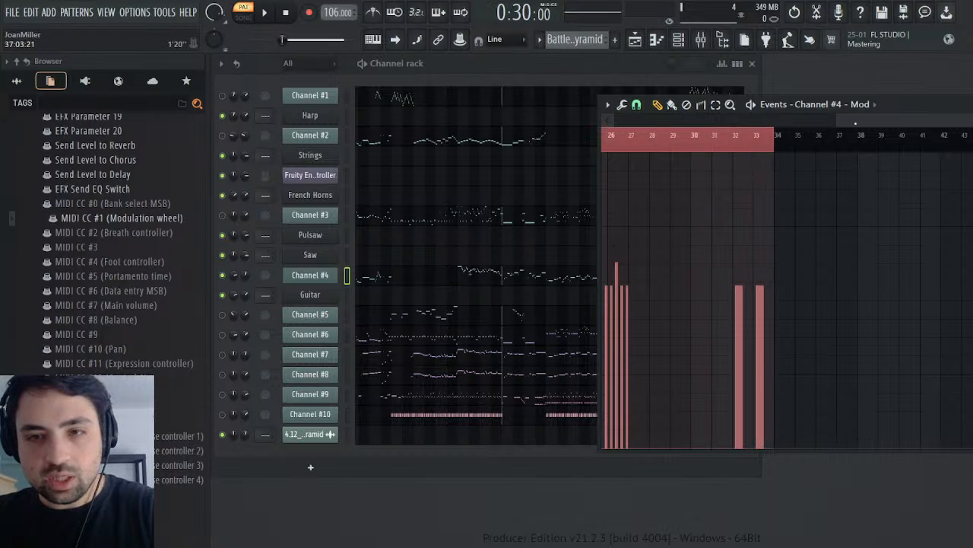
pyautogui.click(741, 143)
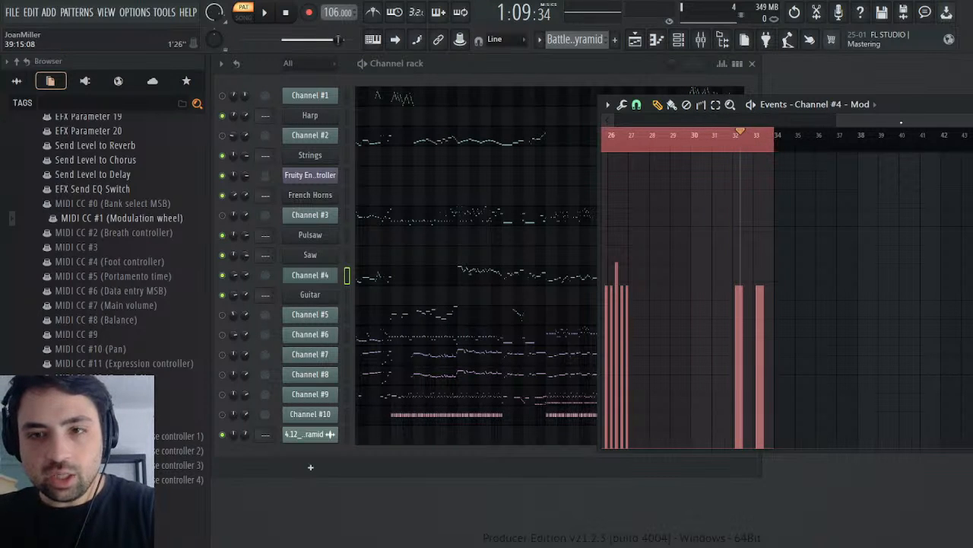
pyautogui.moveTo(901, 122); pyautogui.dragTo(762, 121)
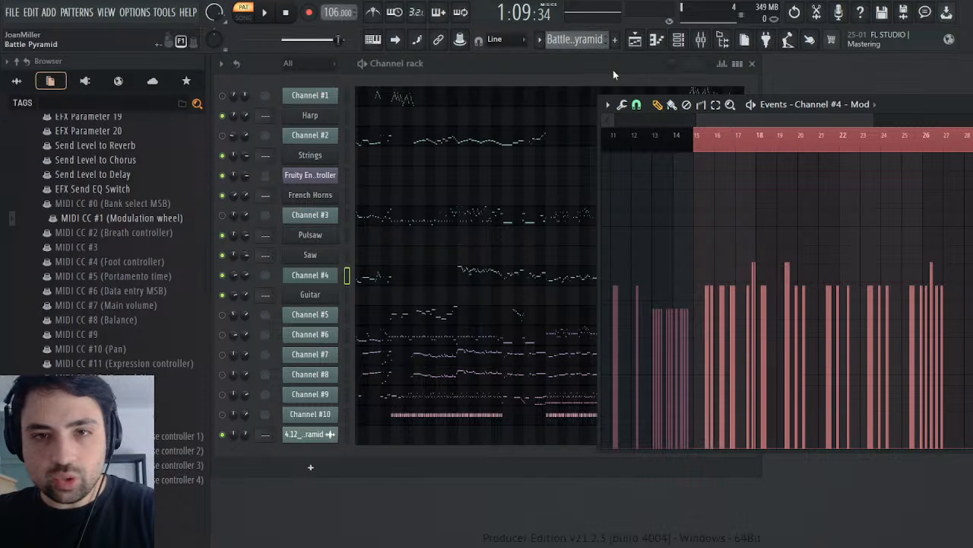
pyautogui.scroll(-1, 578, 40)
pyautogui.scroll(20, 38, 228)
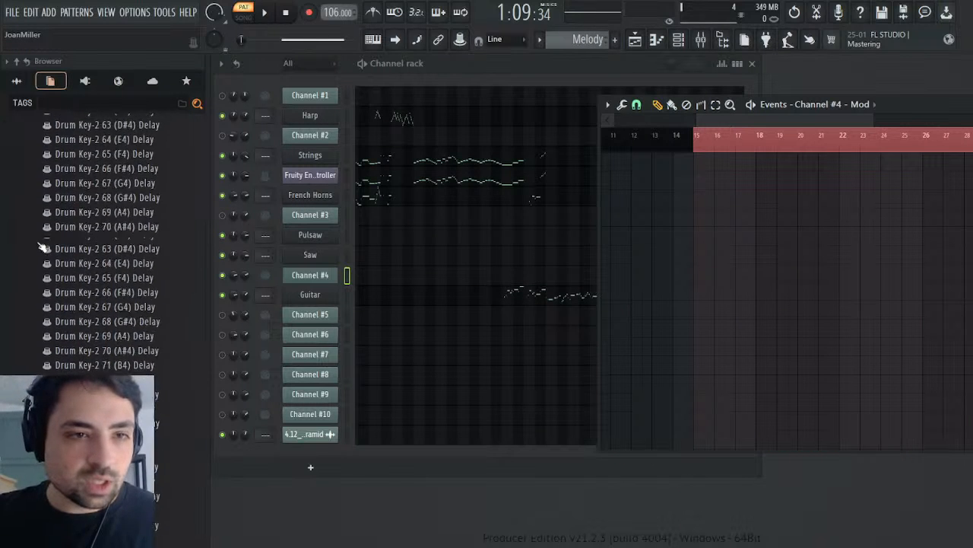
pyautogui.scroll(15, 43, 248)
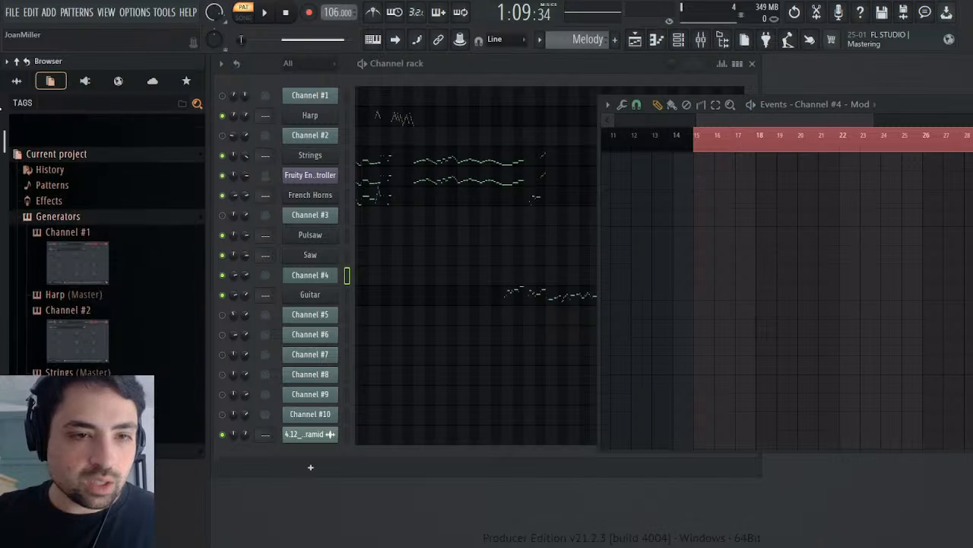
pyautogui.scroll(-1, 86, 323)
pyautogui.scroll(-3, 86, 323)
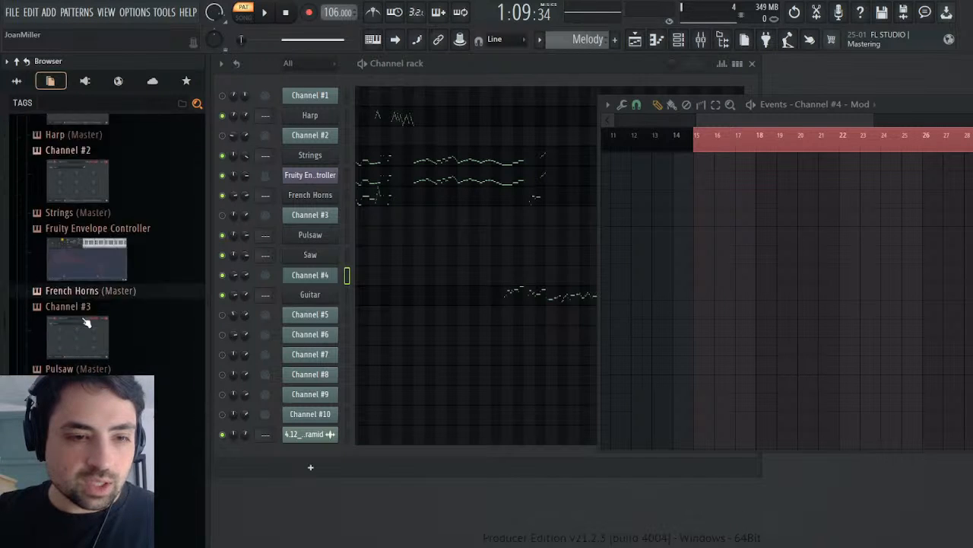
pyautogui.scroll(-4, 95, 312)
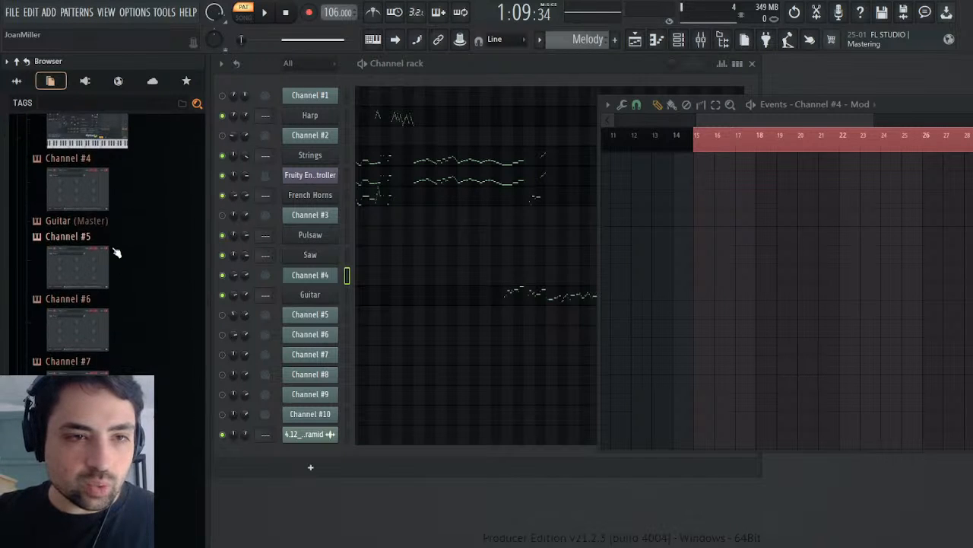
pyautogui.click(76, 221)
pyautogui.moveTo(4, 148); pyautogui.dragTo(63, 496)
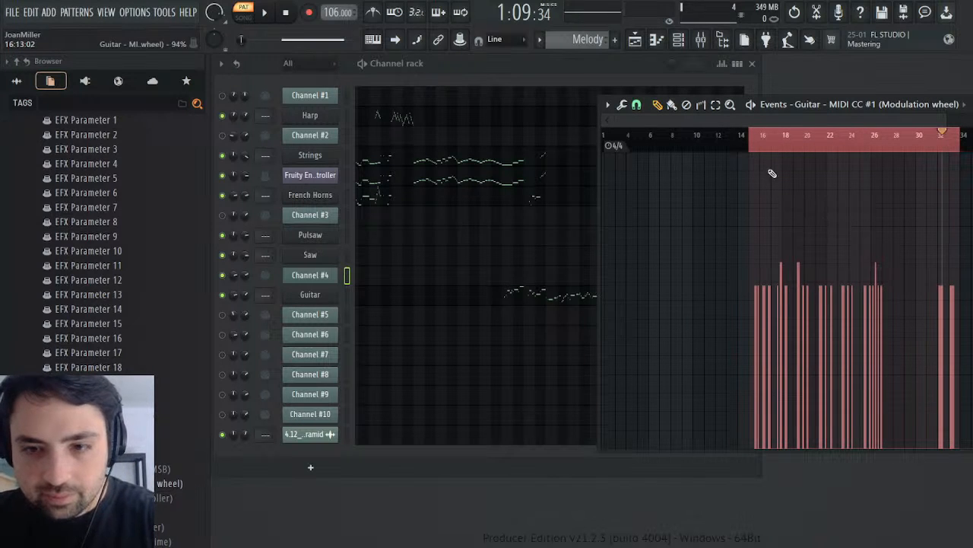
# Step: Clear the time selection and draw modulation wheel values at 0% in the Guitar's opening bars, before its first event
pyautogui.click(768, 149)
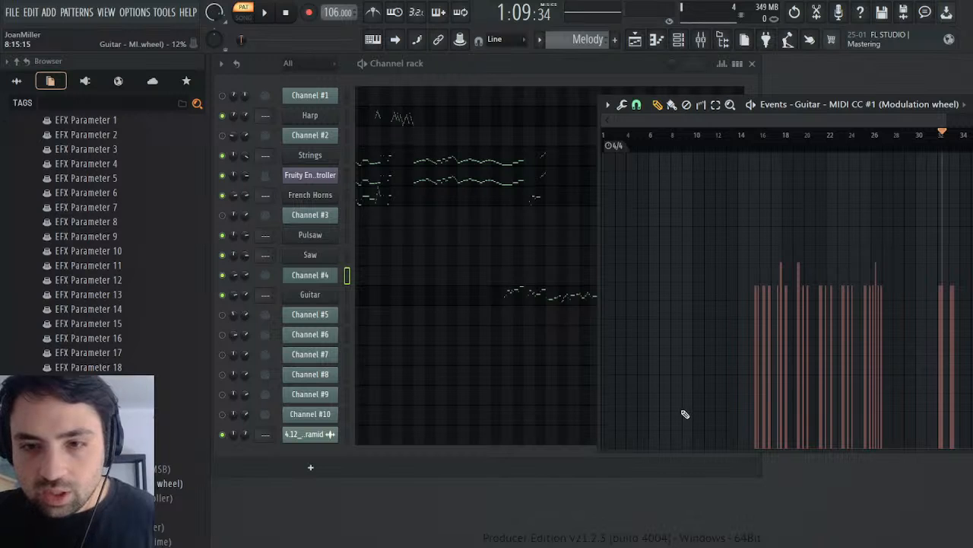
pyautogui.moveTo(674, 427); pyautogui.dragTo(653, 445)
pyautogui.moveTo(511, 492); pyautogui.dragTo(679, 516)
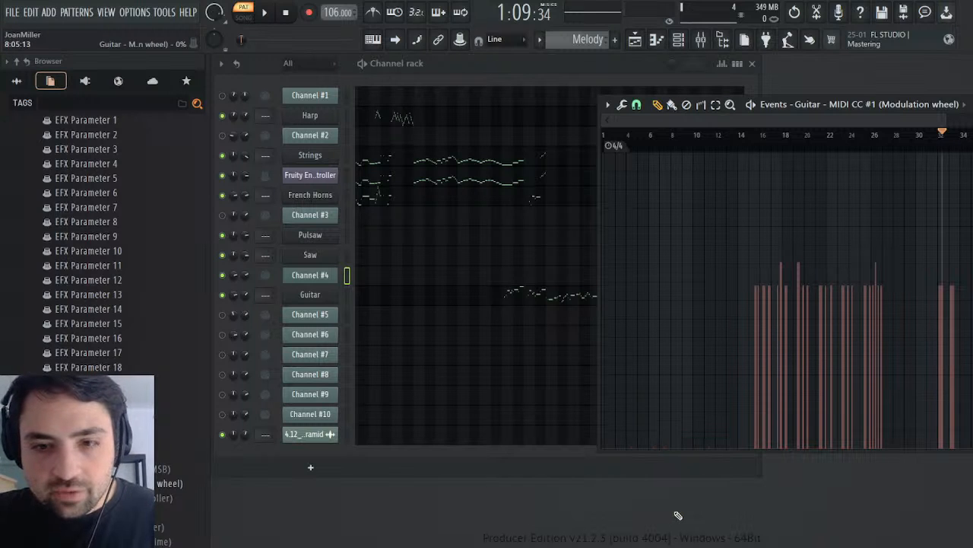
pyautogui.click(752, 137)
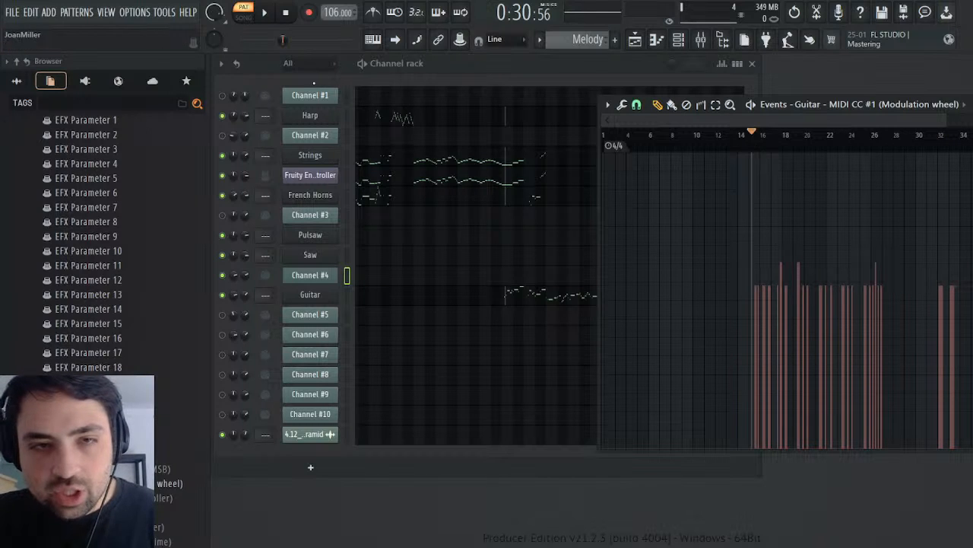
pyautogui.click(268, 11)
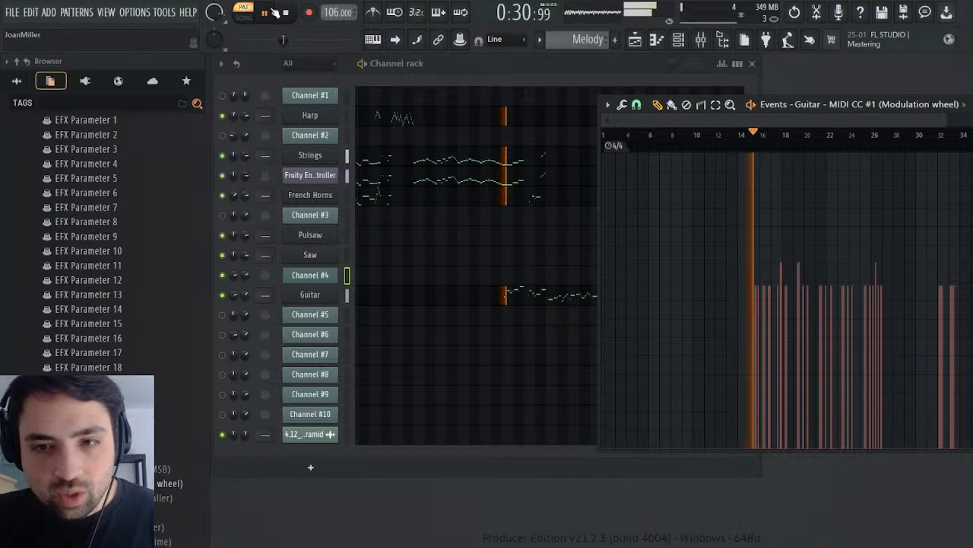
pyautogui.click(245, 296)
pyautogui.click(265, 326)
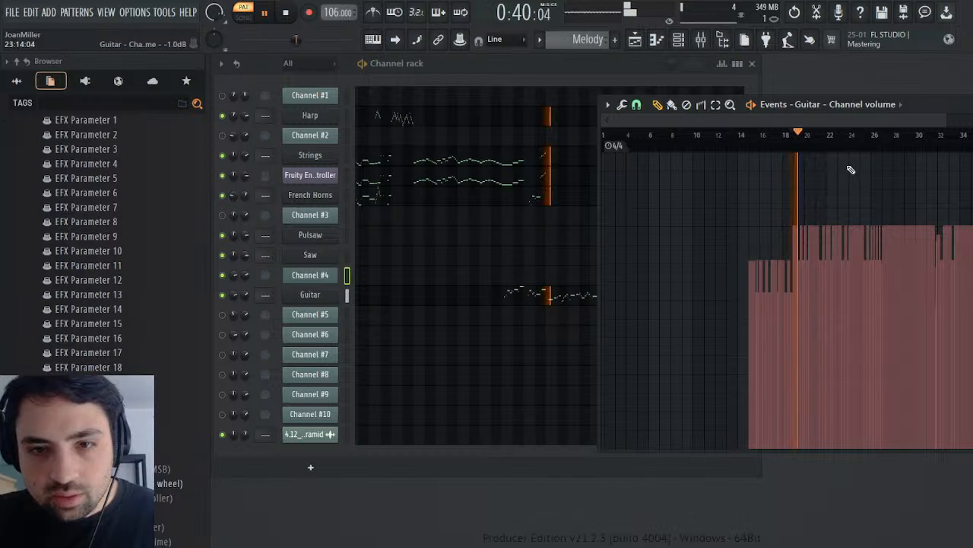
# Step: Close the event editor and the channel window, switch to the Battle Pyramid pattern and open Channel #4's MIDI Out settings
pyautogui.click(972, 104)
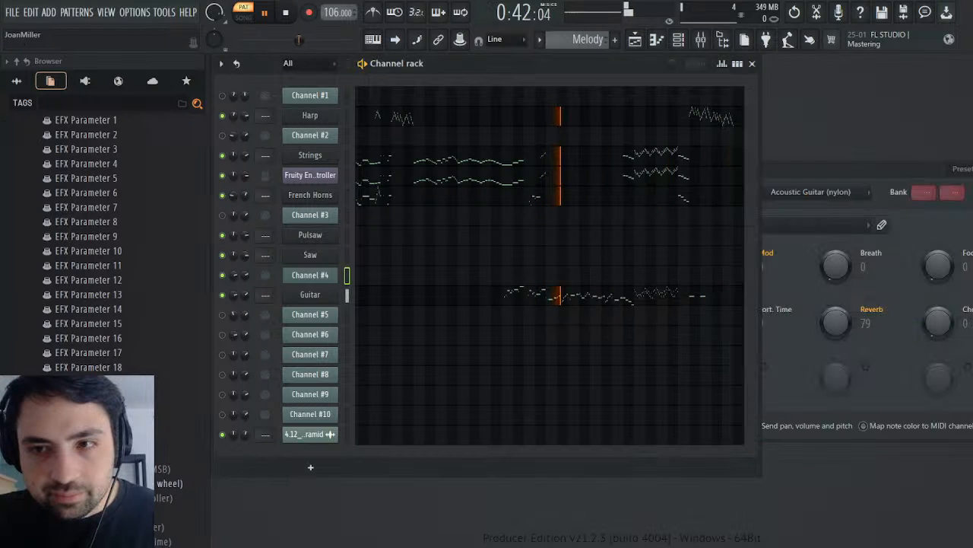
pyautogui.click(916, 166)
pyautogui.click(934, 186)
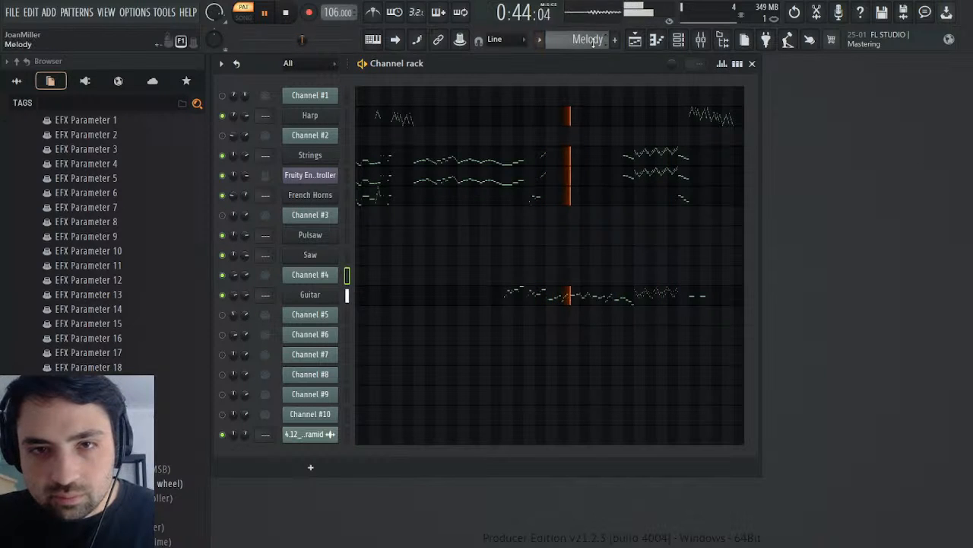
pyautogui.scroll(-1, 596, 42)
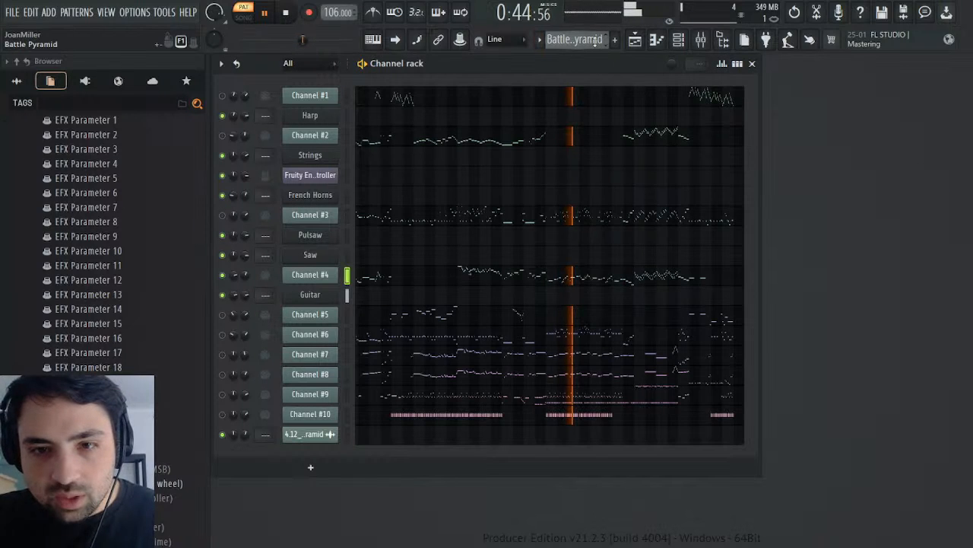
pyautogui.click(320, 275)
pyautogui.click(579, 185)
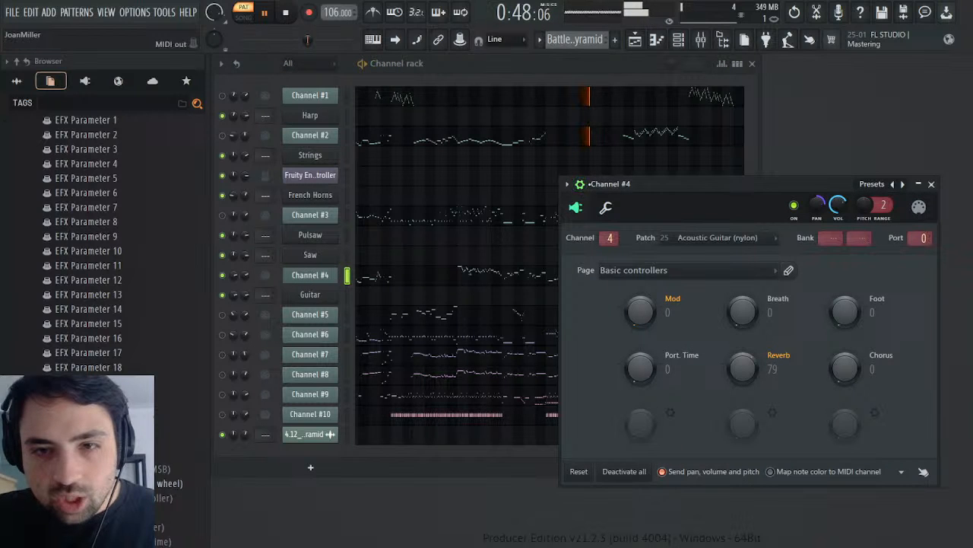
# Step: Set the Guitar's envelope attack to 16 while comparing the Melody and Battle Pyramid patterns in playback, and close the instrument
pyautogui.click(330, 298)
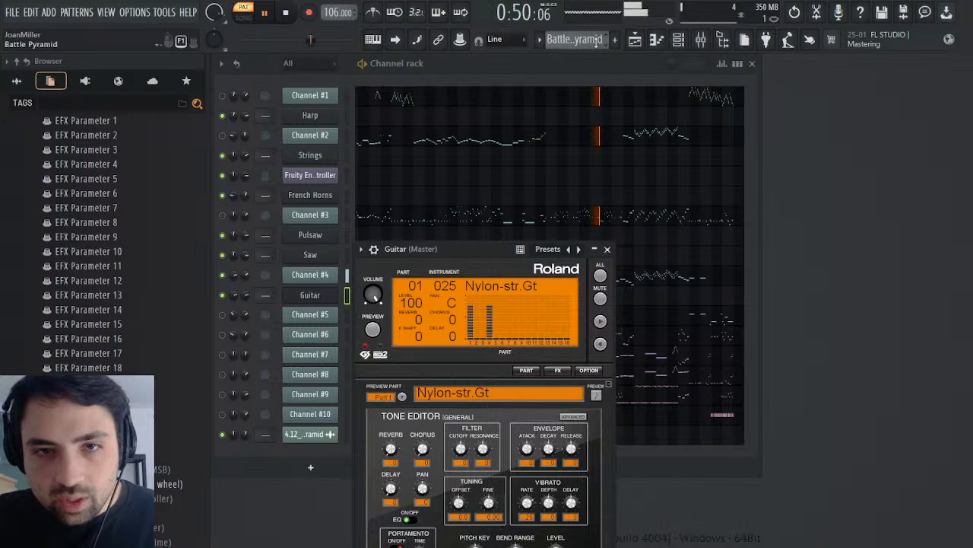
pyautogui.click(628, 66)
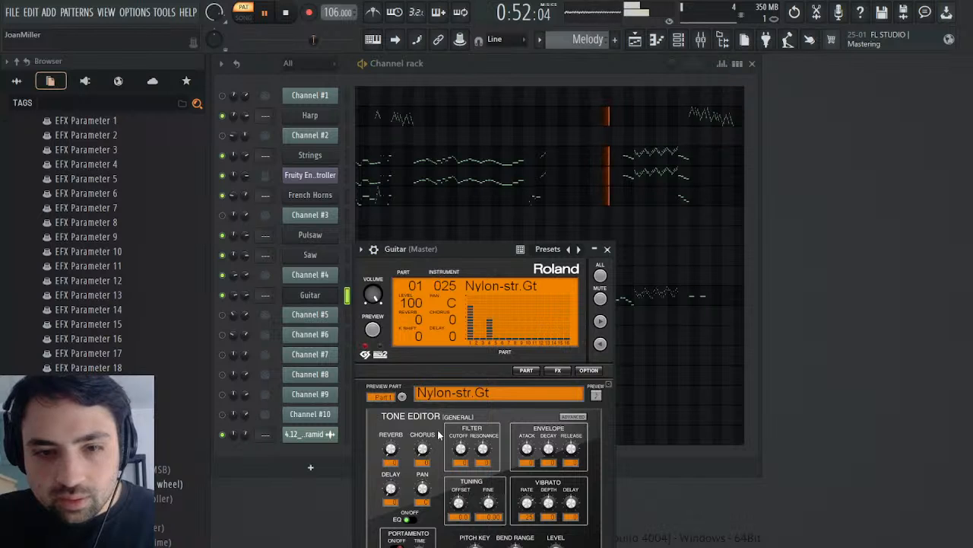
pyautogui.click(527, 448)
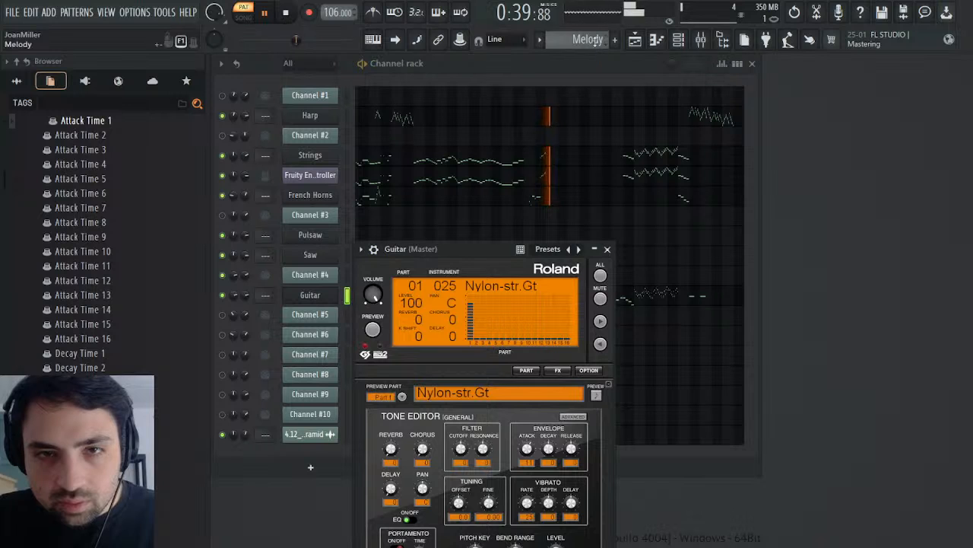
pyautogui.scroll(-1, 587, 40)
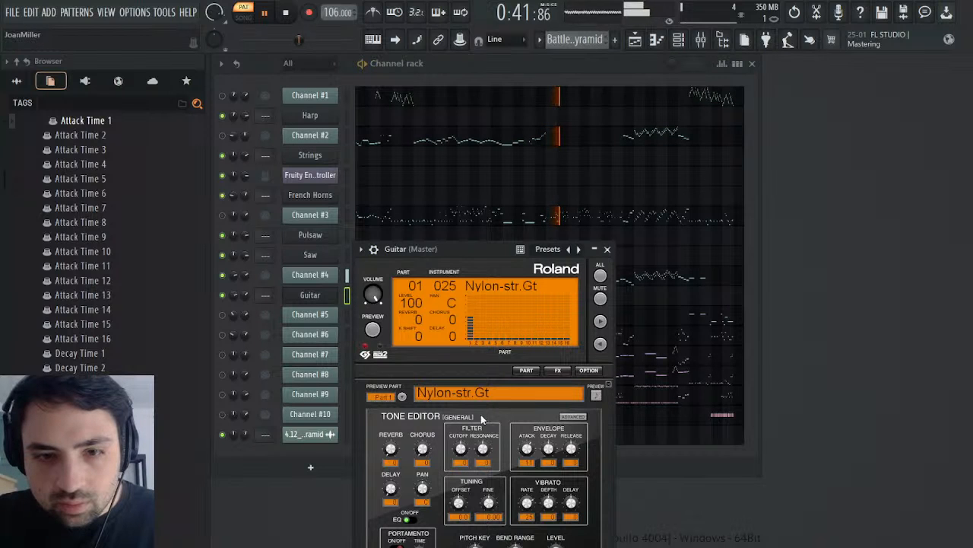
pyautogui.scroll(1, 578, 44)
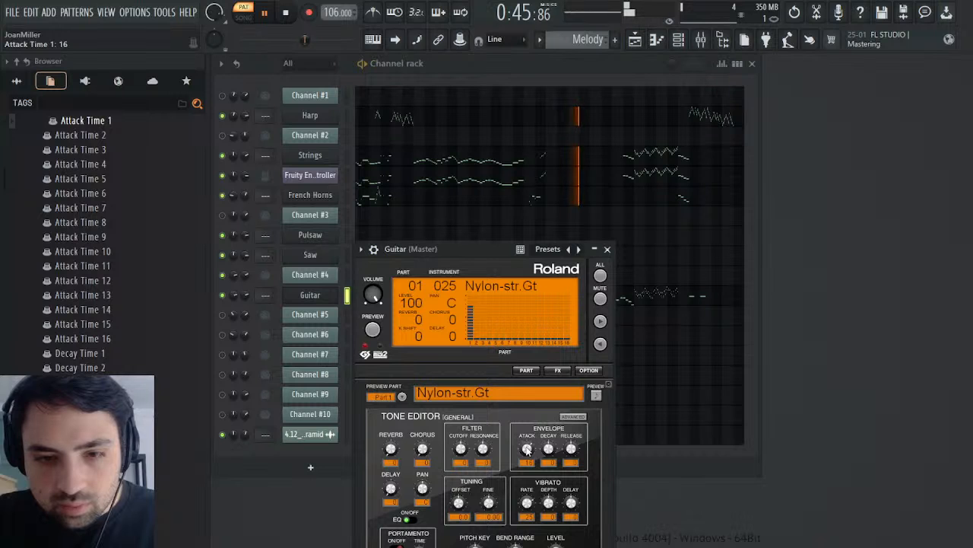
pyautogui.click(608, 249)
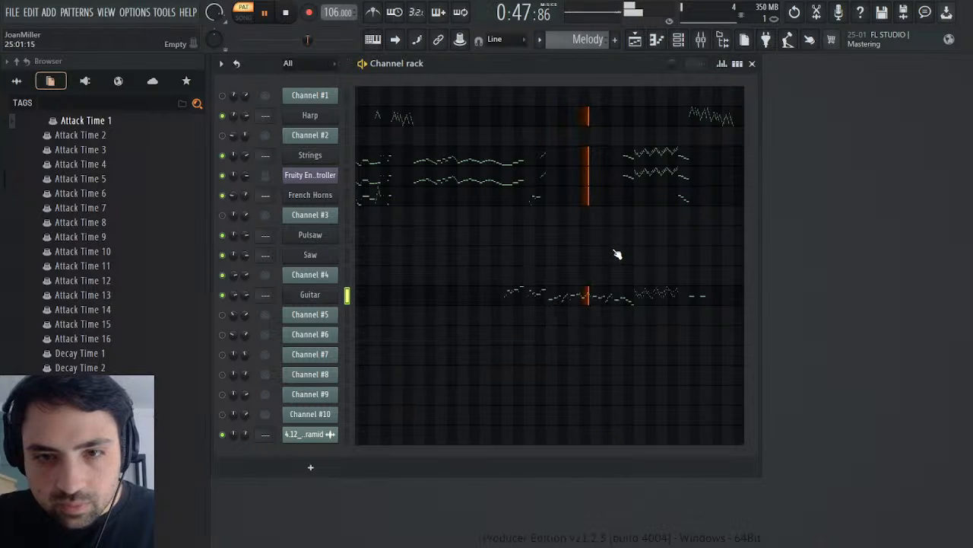
pyautogui.click(284, 13)
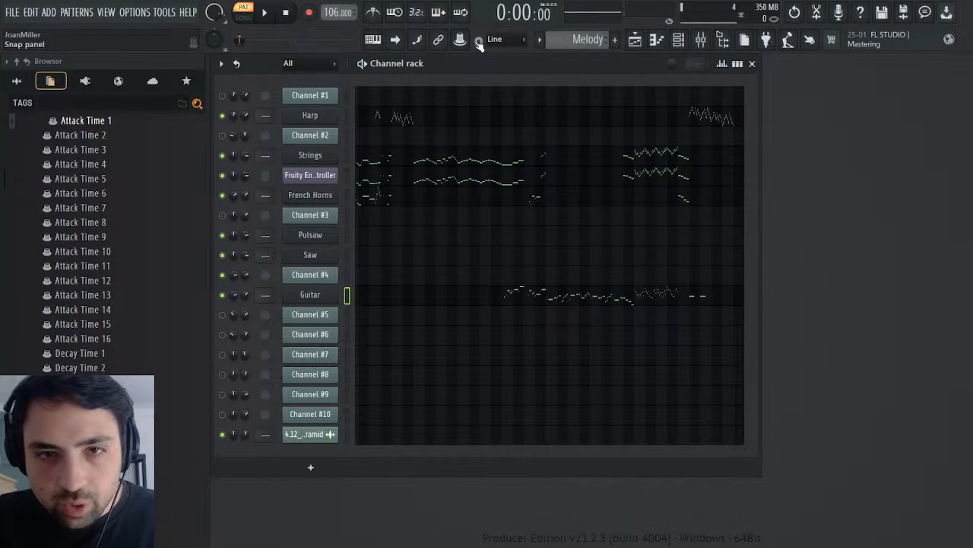
# Step: Unmute Channel #5 in the Battle Pyramid pattern and play its notes from just before bar 5 in the piano roll
pyautogui.scroll(1, 572, 33)
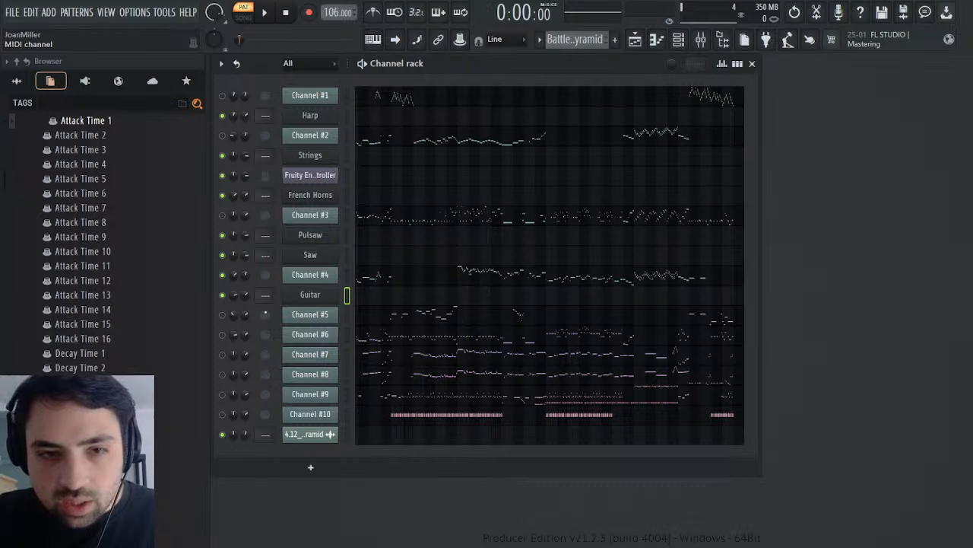
pyautogui.click(265, 12)
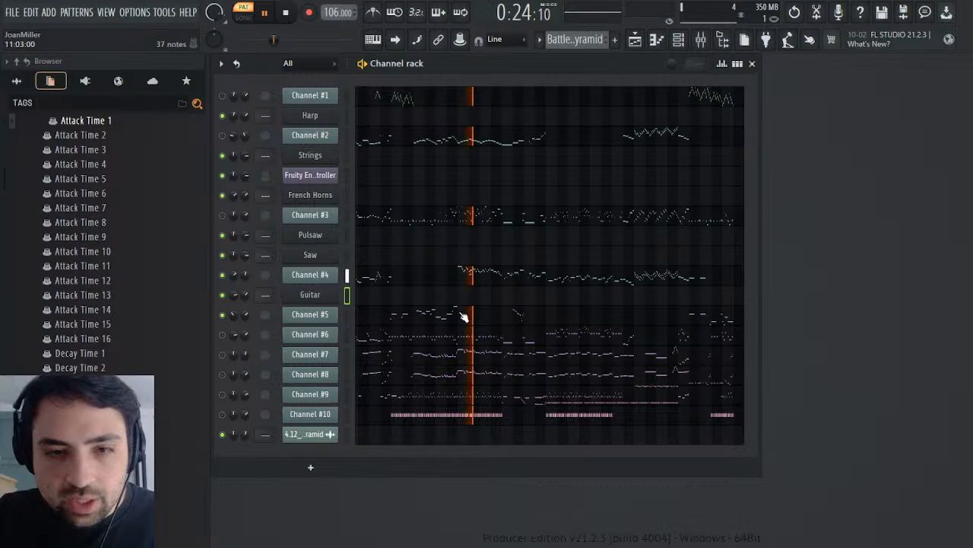
pyautogui.press('space')
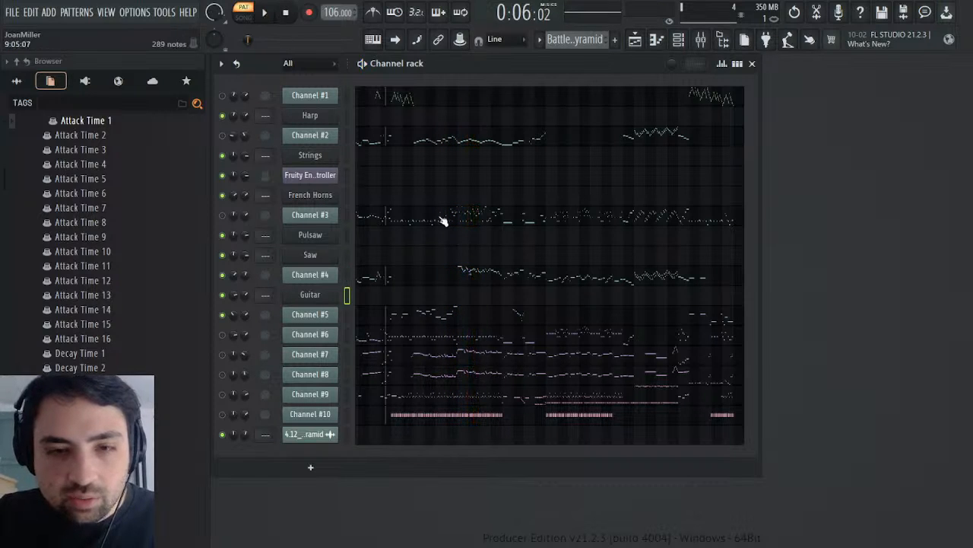
pyautogui.click(437, 323)
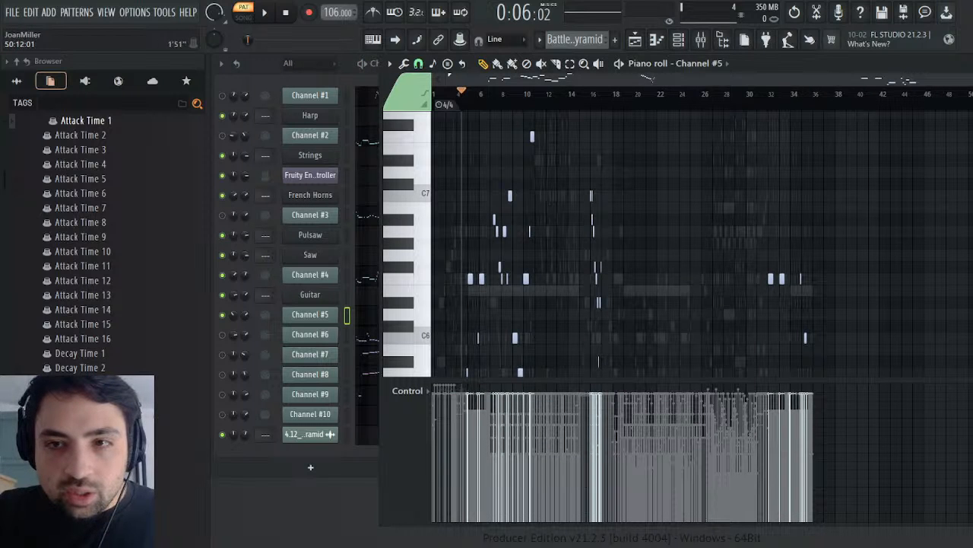
pyautogui.moveTo(972, 79); pyautogui.dragTo(589, 111)
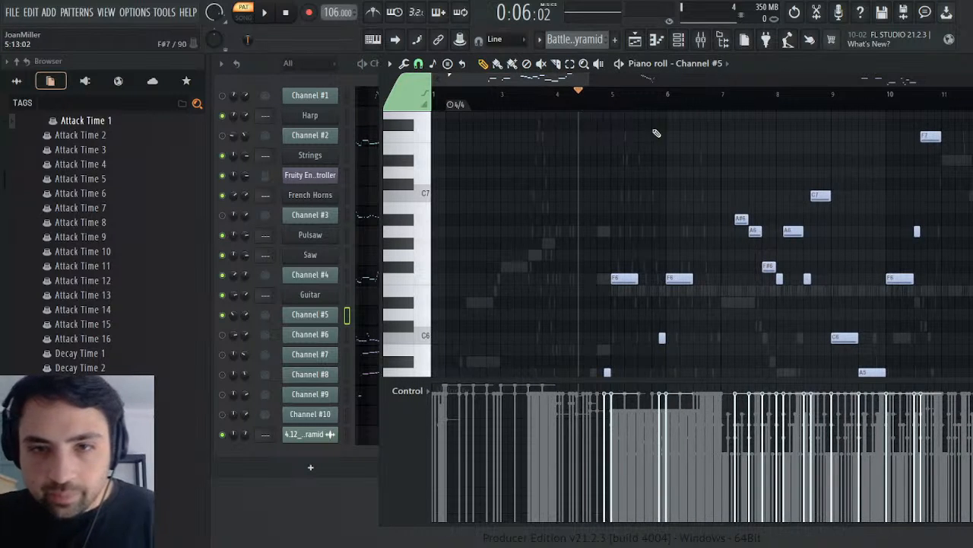
pyautogui.click(605, 102)
pyautogui.press('space')
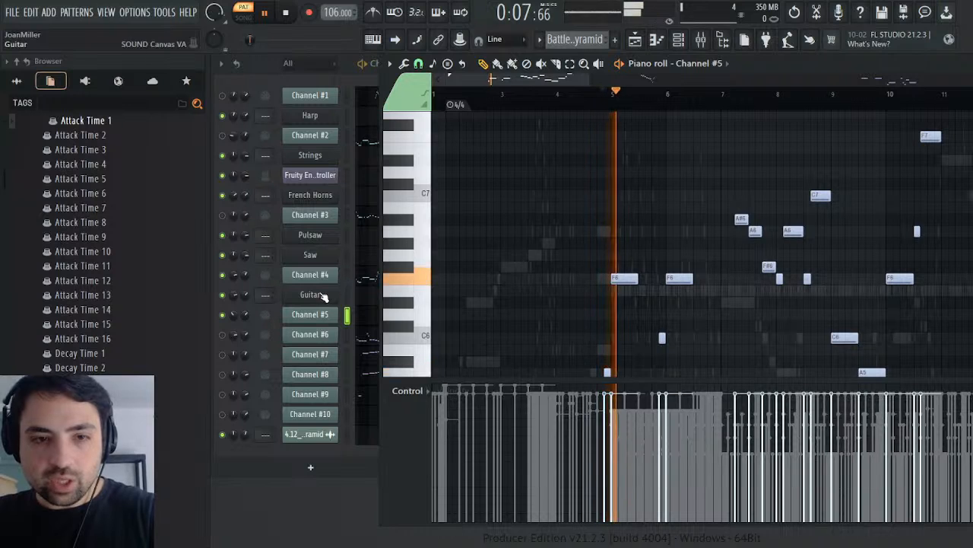
# Step: Clone the Guitar channel as Tubular Bells with the Tubular-bell patch, and centre the Guitar's panning
pyautogui.click(365, 340)
pyautogui.click(384, 411)
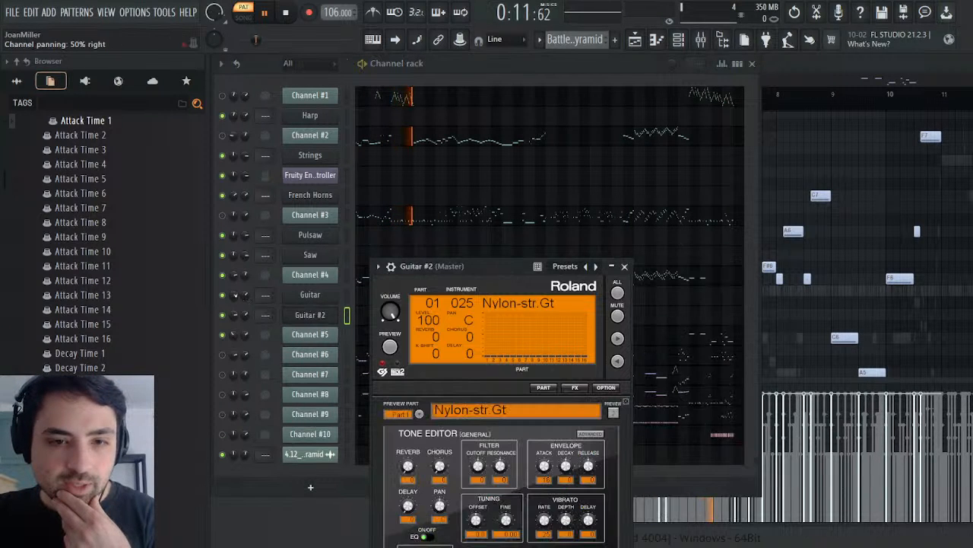
pyautogui.keyDown('alt'); pyautogui.click(233, 295); pyautogui.keyUp('alt')
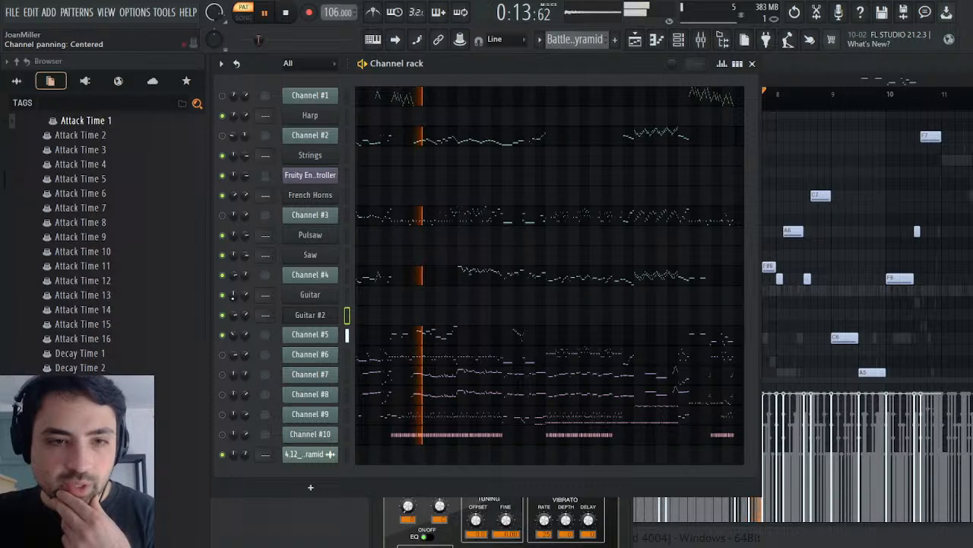
pyautogui.click(794, 12)
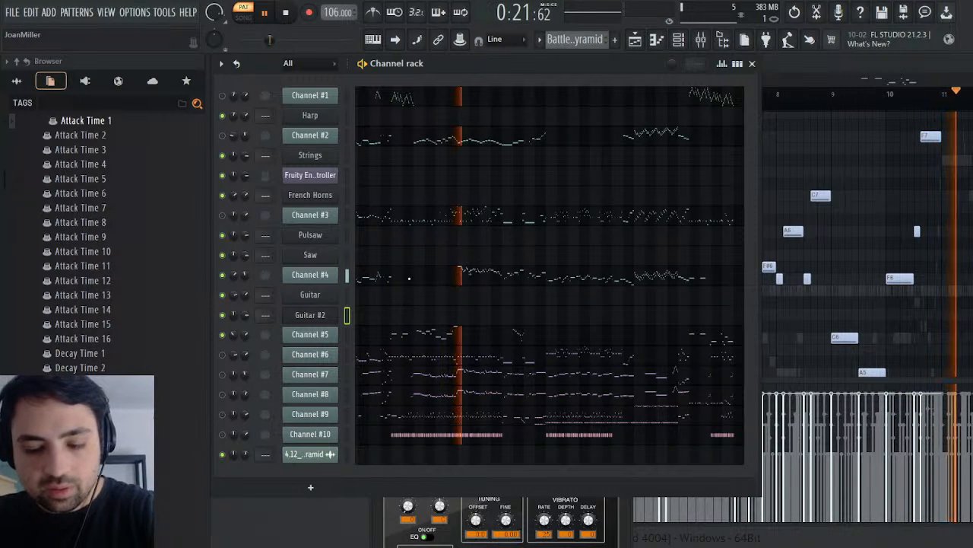
pyautogui.click(325, 317)
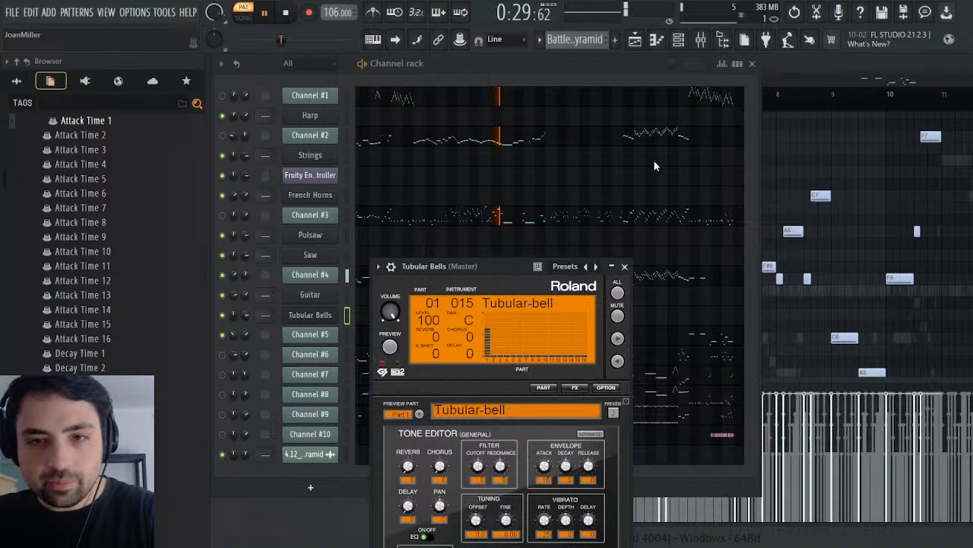
pyautogui.click(624, 267)
# Step: Select Channel #5's notes from just before bar 5 through bar 10 in the piano roll, and mute Channel #4
pyautogui.press('F7')
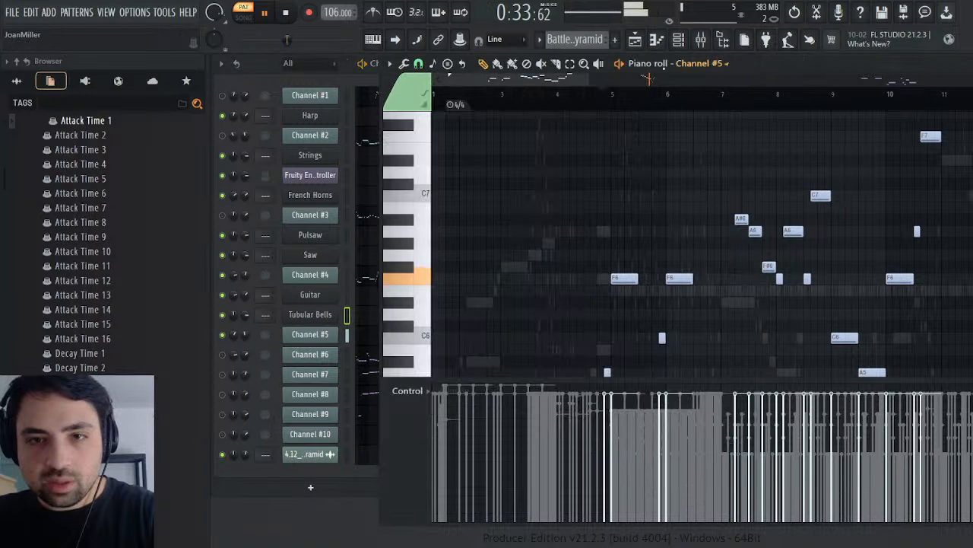
pyautogui.scroll(4, 578, 202)
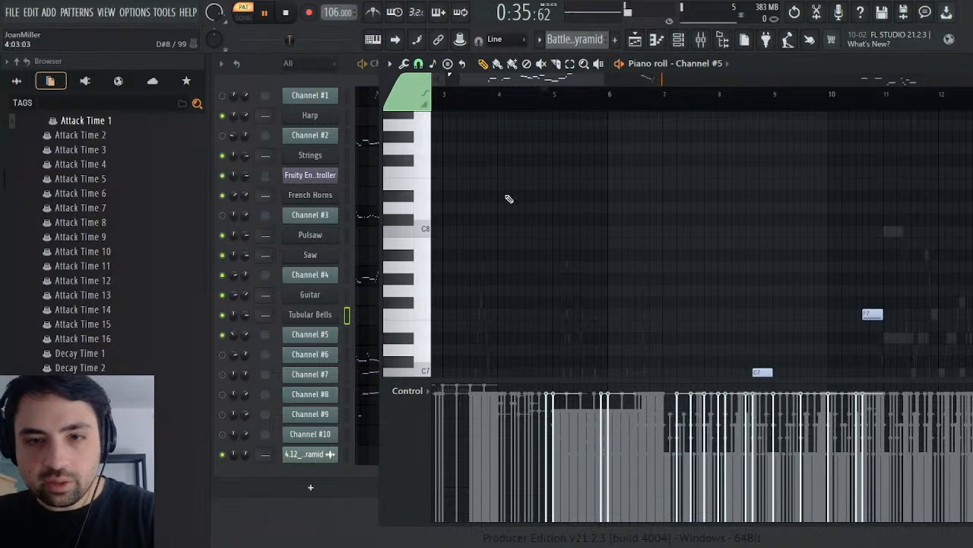
pyautogui.scroll(-8, 522, 202)
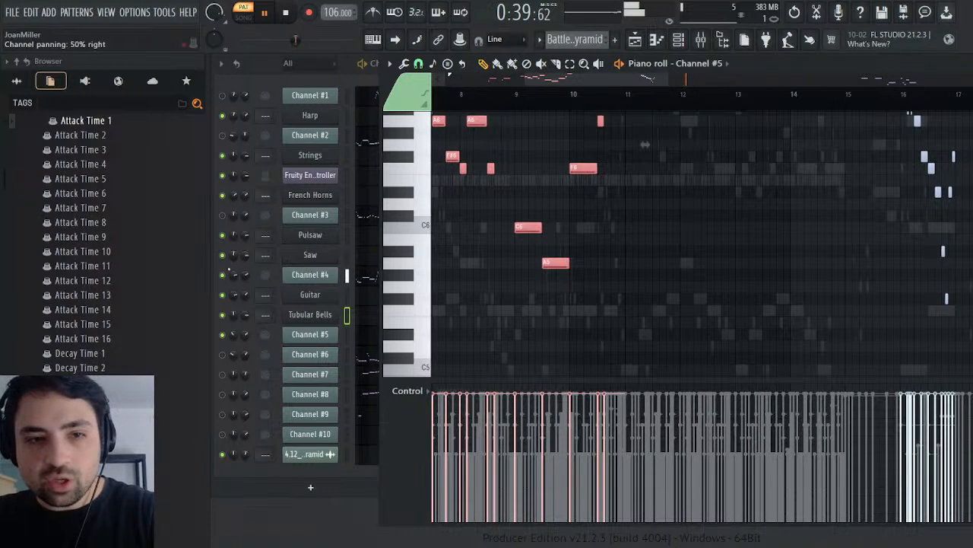
pyautogui.click(222, 275)
pyautogui.click(803, 65)
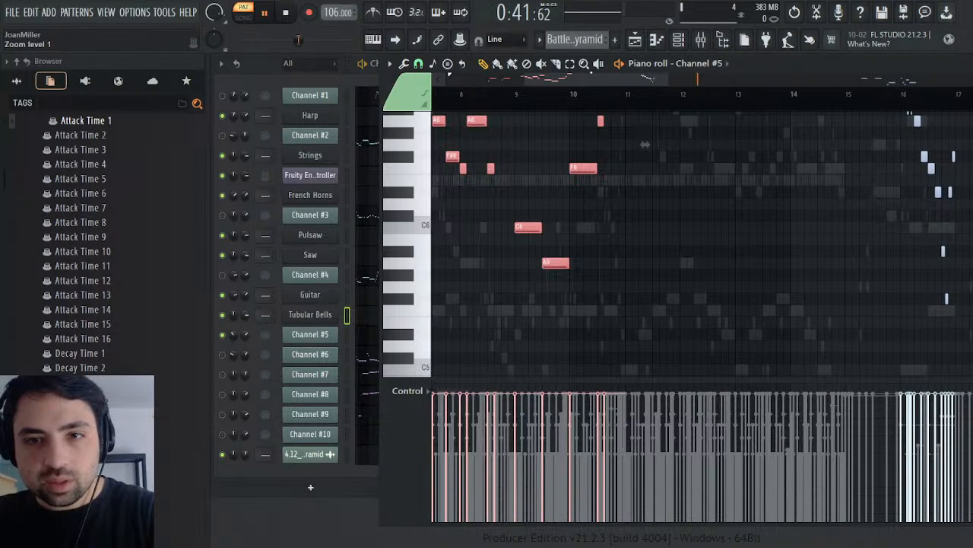
# Step: Play Channel #5 around bars 16, 32 and 34, and add the notes of bars 34 and 35 to the selection
pyautogui.click(606, 93)
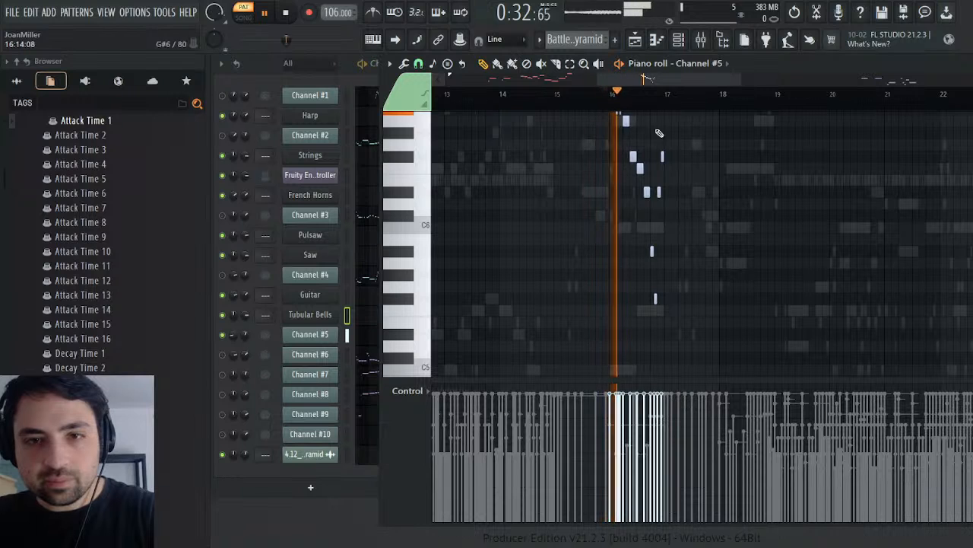
pyautogui.moveTo(666, 80); pyautogui.dragTo(867, 83)
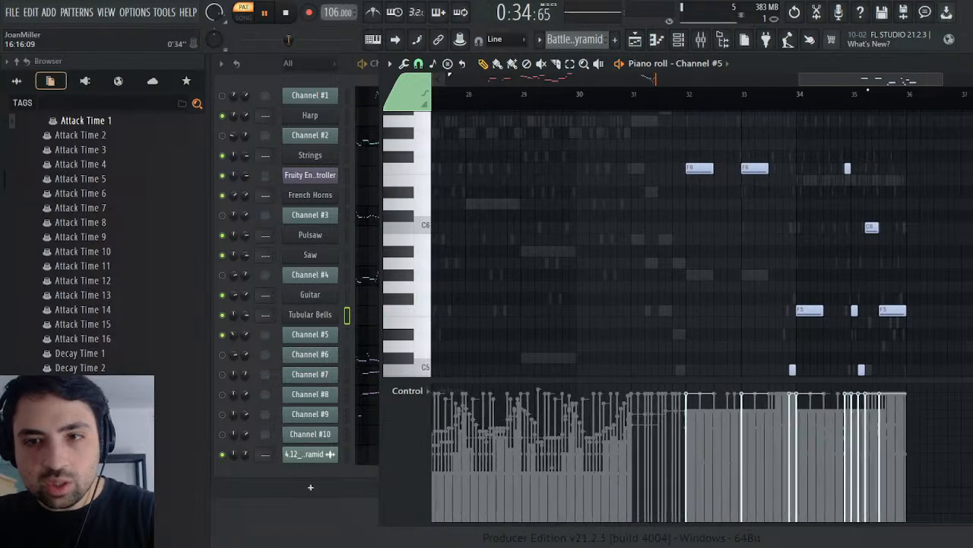
pyautogui.click(683, 93)
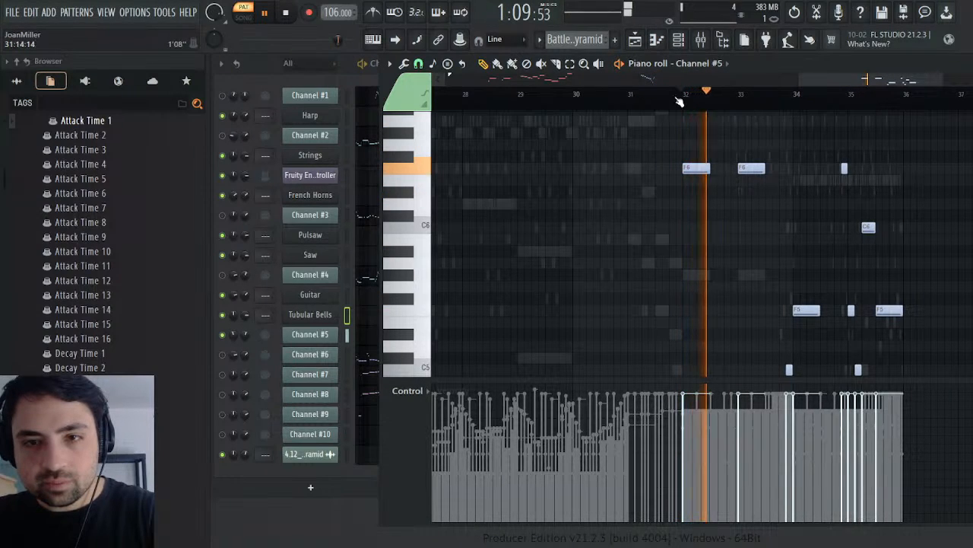
pyautogui.click(677, 95)
pyautogui.click(785, 94)
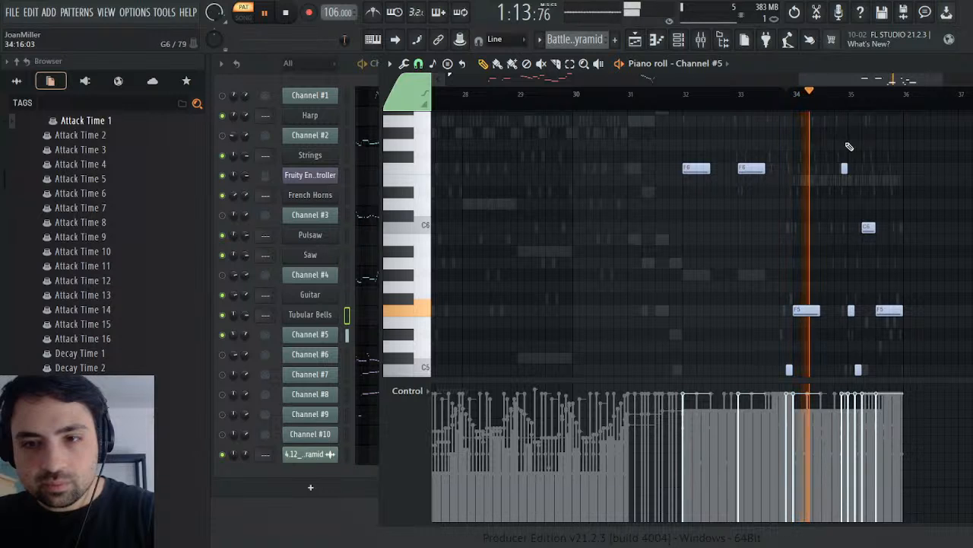
pyautogui.moveTo(810, 142); pyautogui.dragTo(956, 441)
pyautogui.scroll(5, 896, 245)
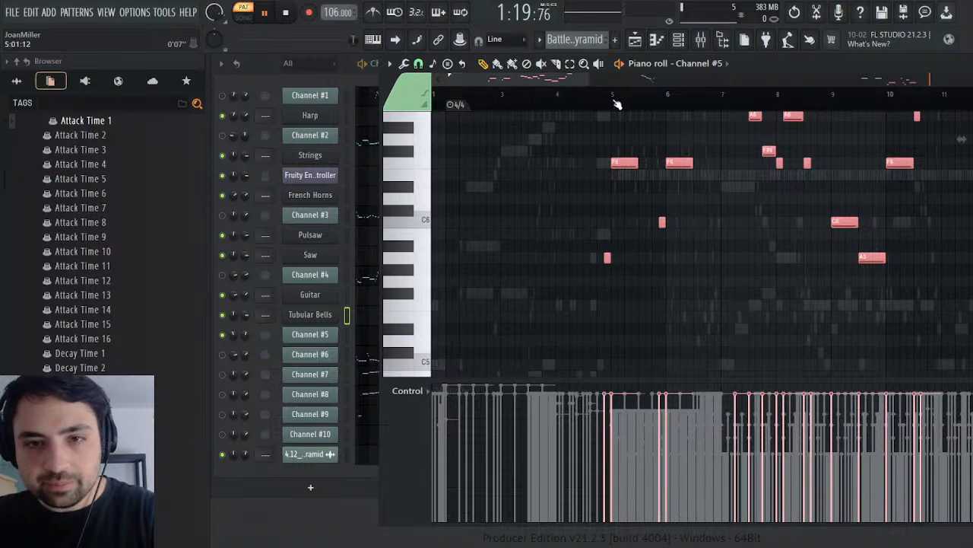
# Step: Copy the selected Channel #5 notes into the Tubular Bells channel of the Melody pattern and deselect them
pyautogui.moveTo(616, 105)
pyautogui.mouseDown()
pyautogui.moveTo(611, 93)
pyautogui.moveTo(607, 104)
pyautogui.mouseUp()
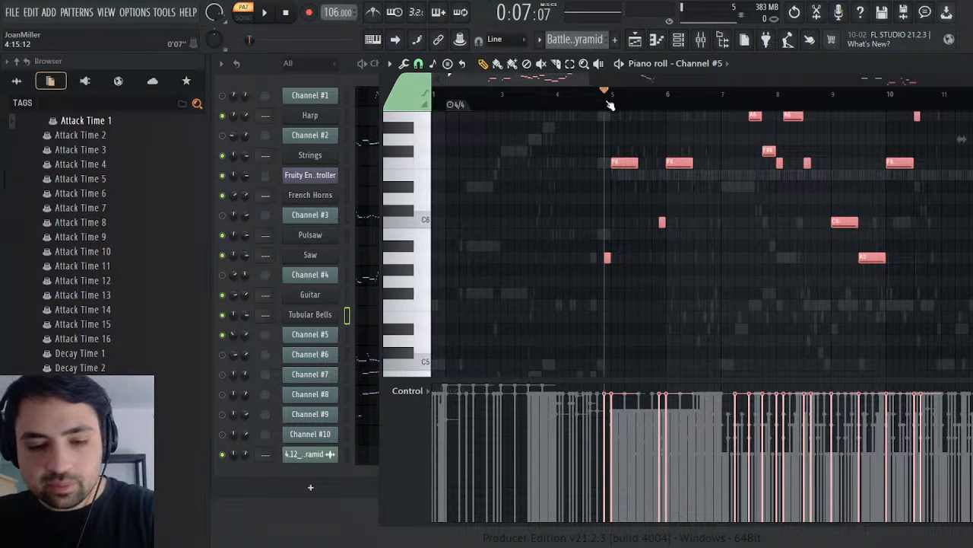
pyautogui.press('space')
pyautogui.press('space')
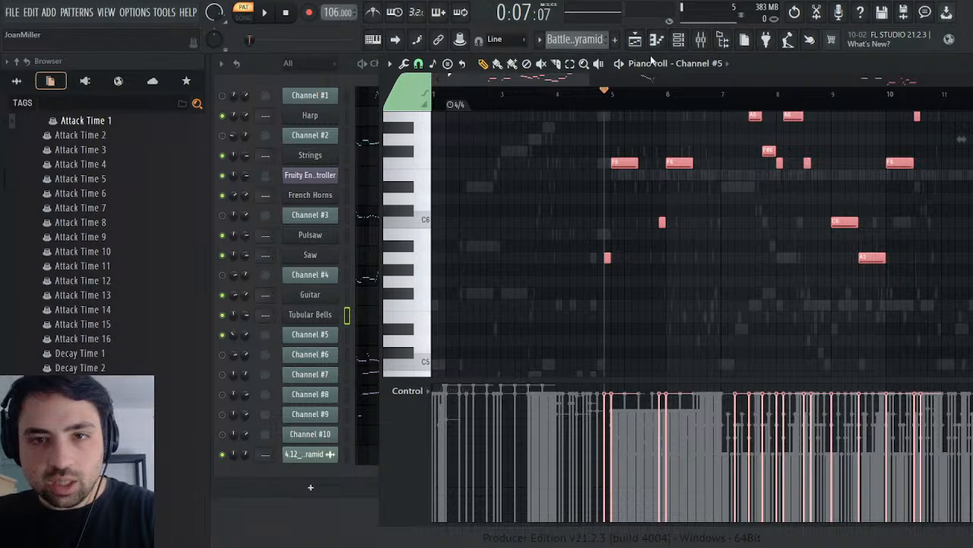
pyautogui.press('+')
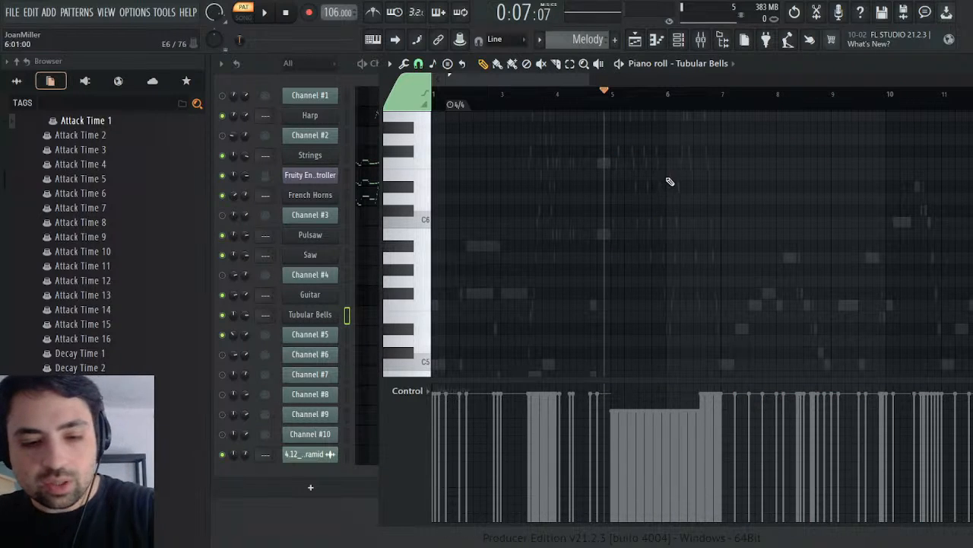
pyautogui.hotkey('ctrl', 'v')
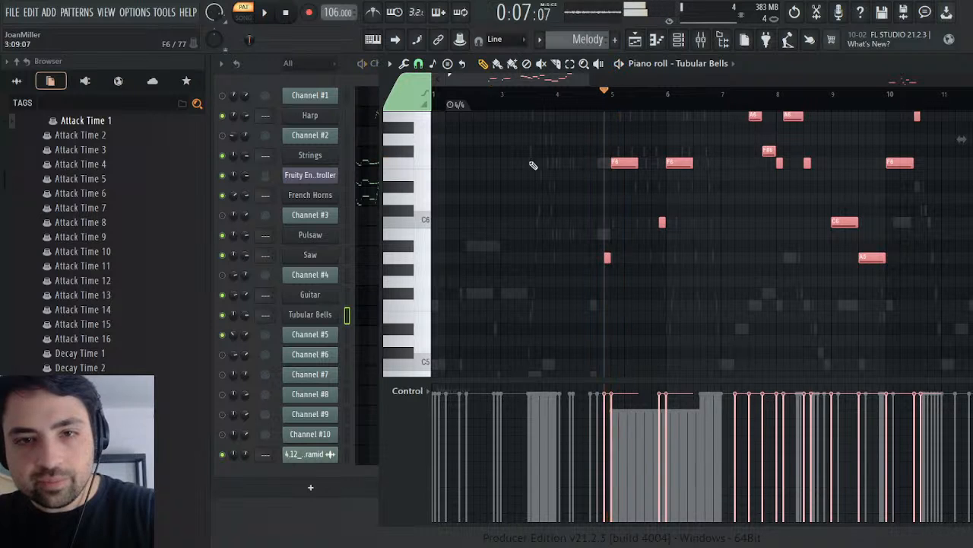
pyautogui.hotkey('ctrl', 'd')
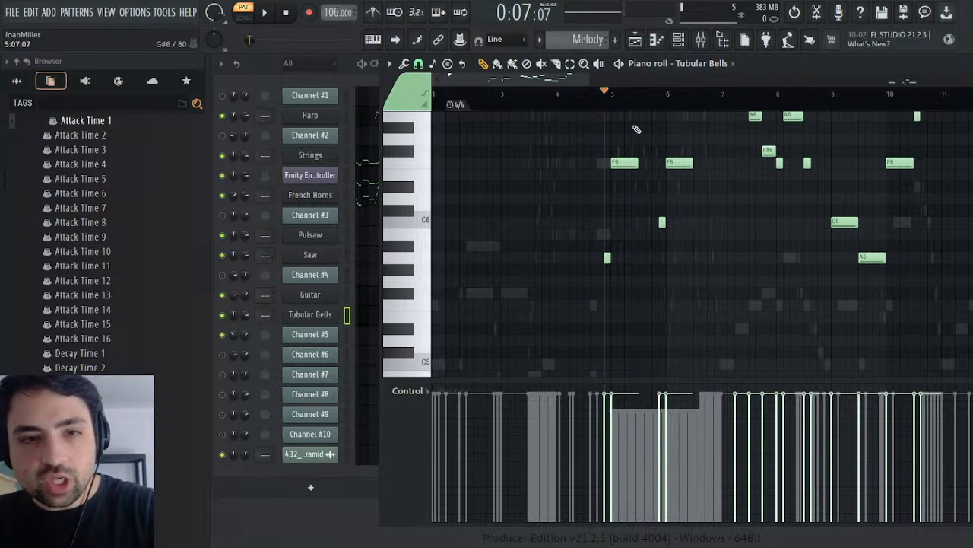
# Step: Set the Tubular Bells' envelope attack to 0, play the phrase from just before bar 5, and close the instrument
pyautogui.press('space')
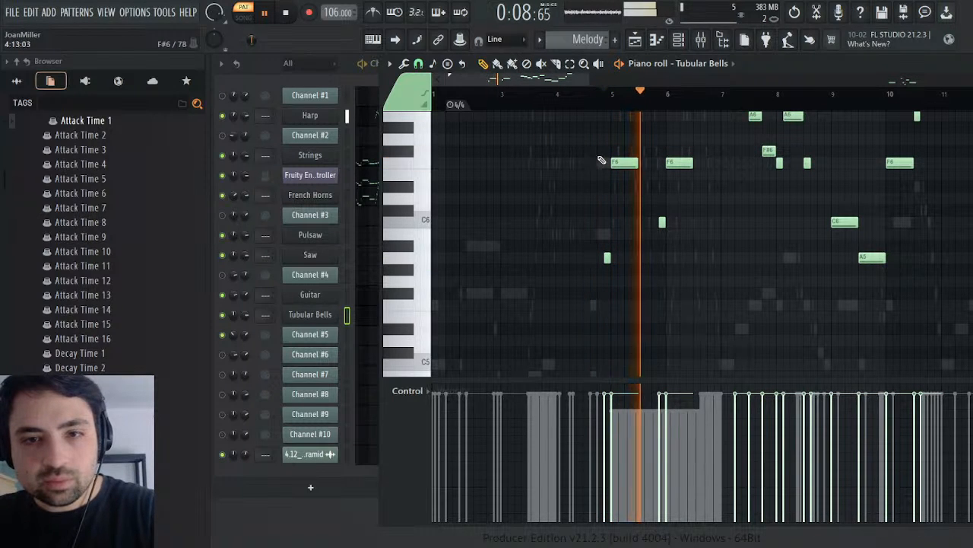
pyautogui.press('space')
pyautogui.click(312, 314)
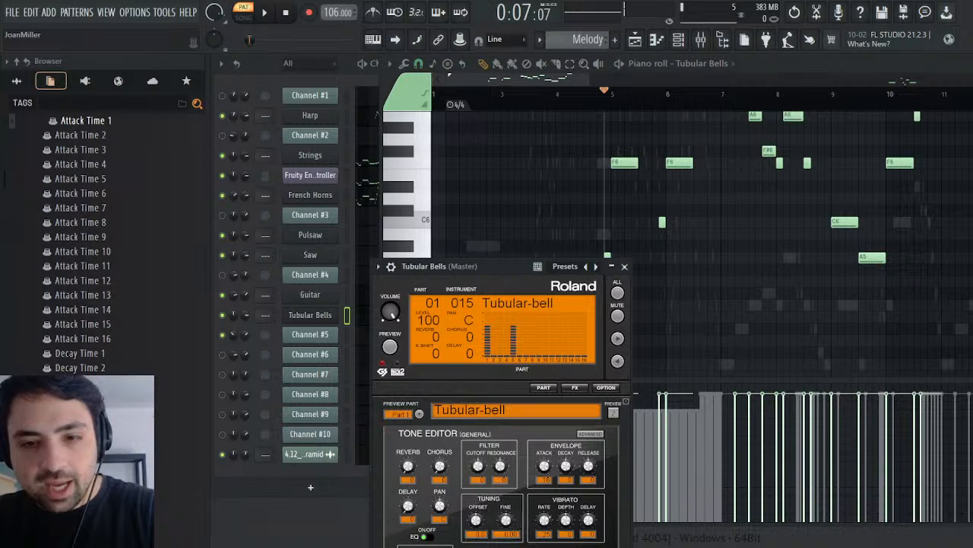
pyautogui.press('space')
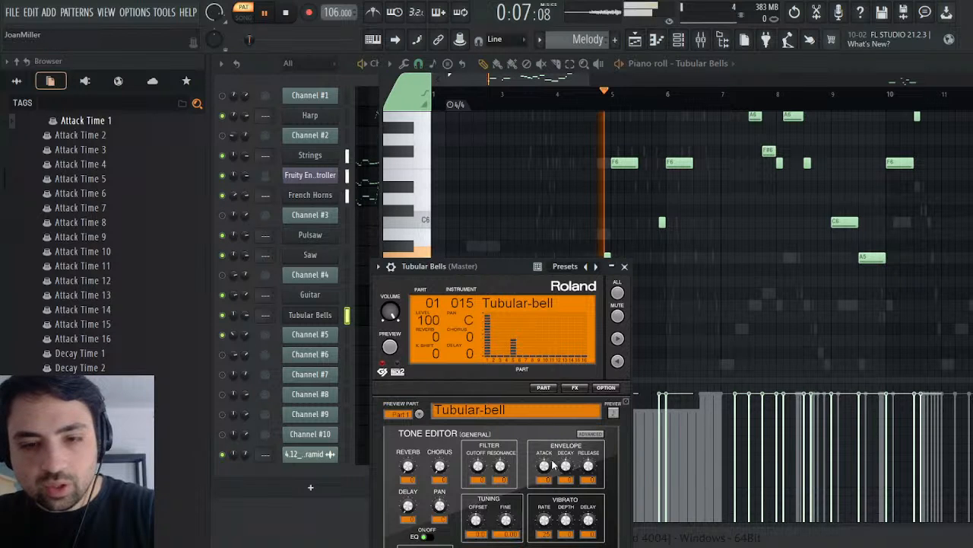
pyautogui.click(625, 267)
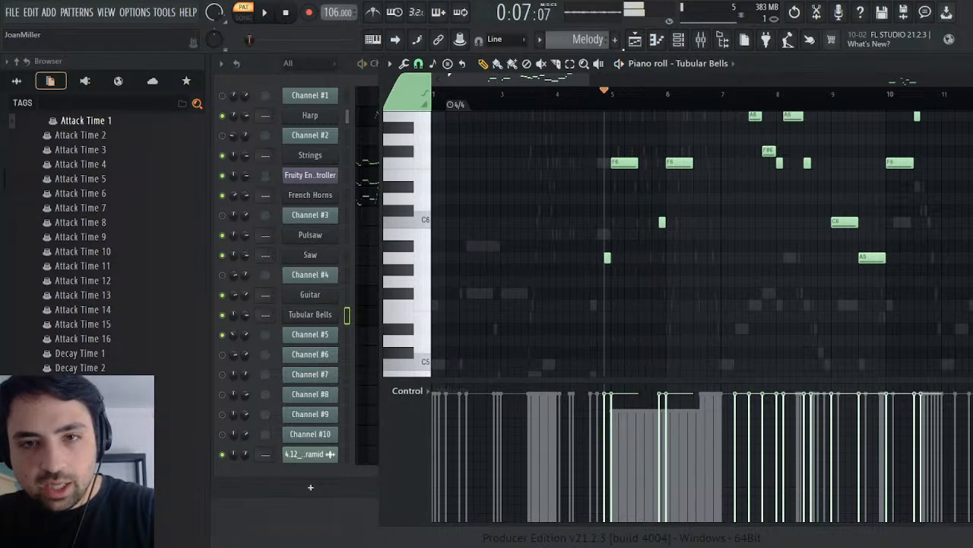
# Step: Copy Channel #5's channel volume events from the Battle Pyramid pattern into the Tubular Bells' volume events in the Melody pattern
pyautogui.scroll(-1, 601, 40)
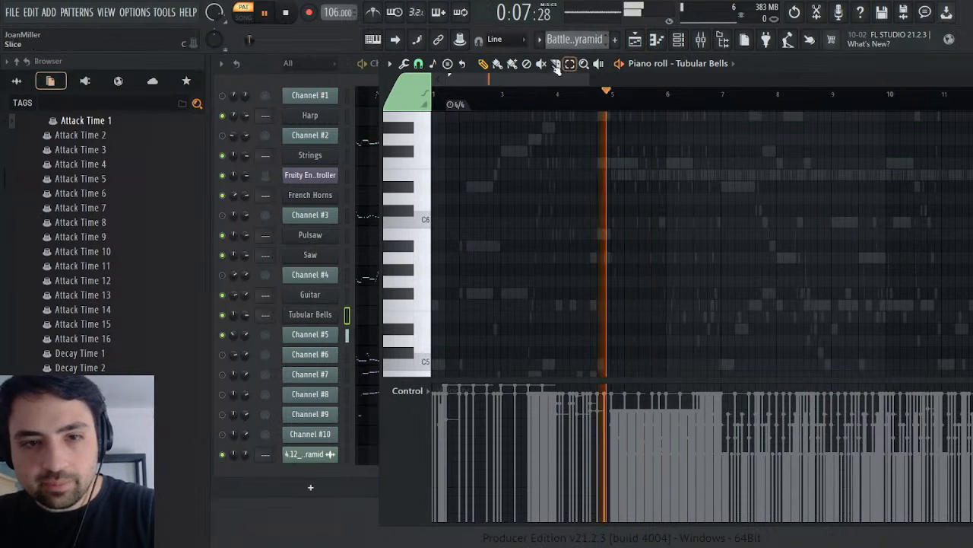
pyautogui.click(260, 342)
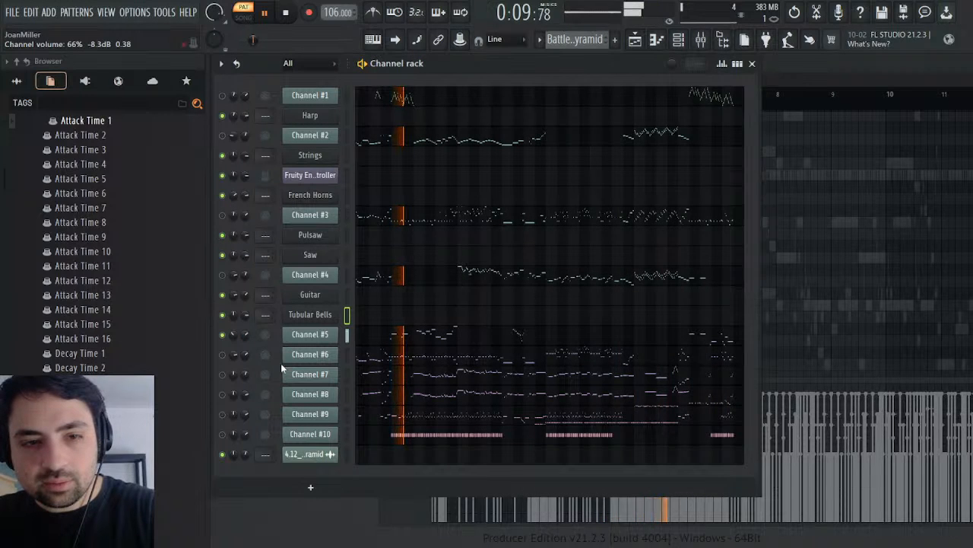
pyautogui.click(282, 365)
pyautogui.press('space')
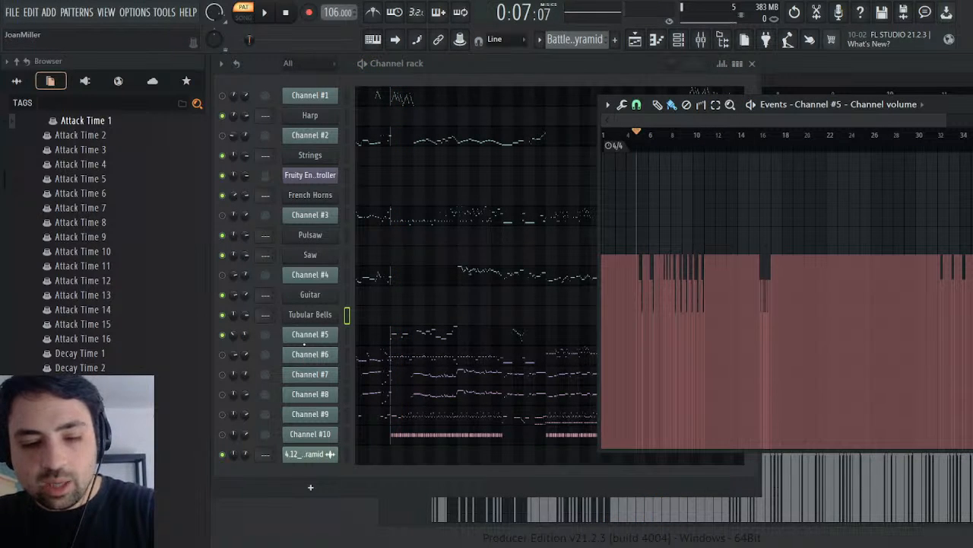
pyautogui.click(616, 63)
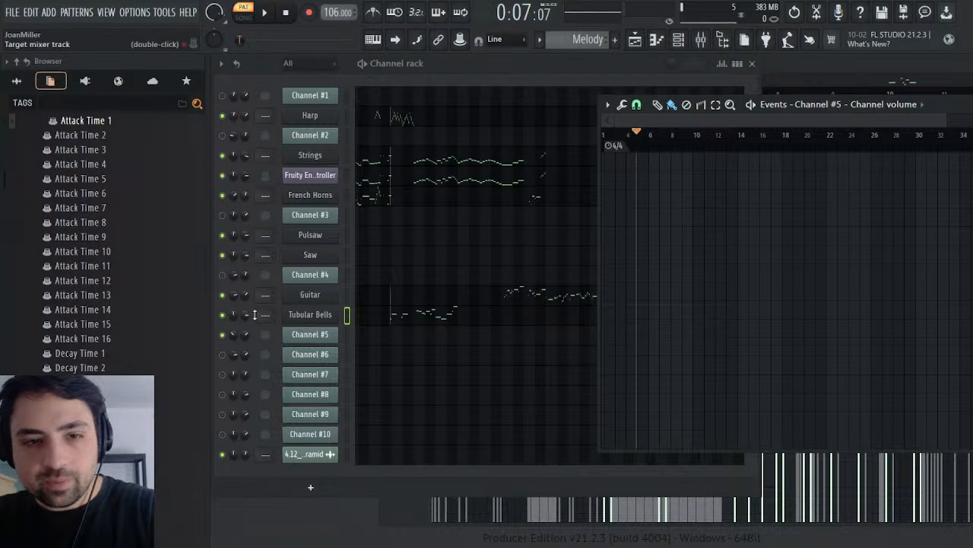
pyautogui.click(245, 318)
pyautogui.click(288, 345)
pyautogui.hotkey('ctrl', 'v')
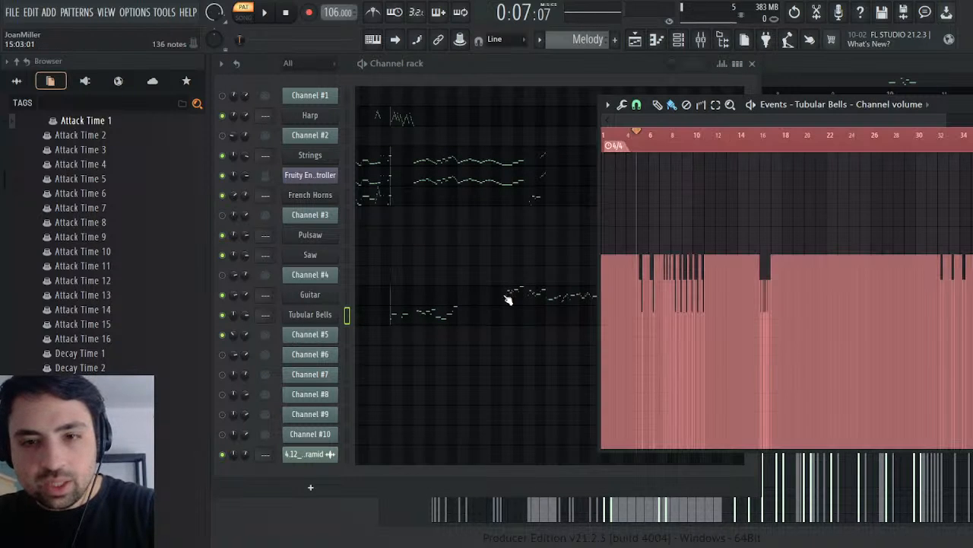
# Step: Play the Tubular Bells with the pasted volume events and delete the volume dips around bar 16
pyautogui.press('space')
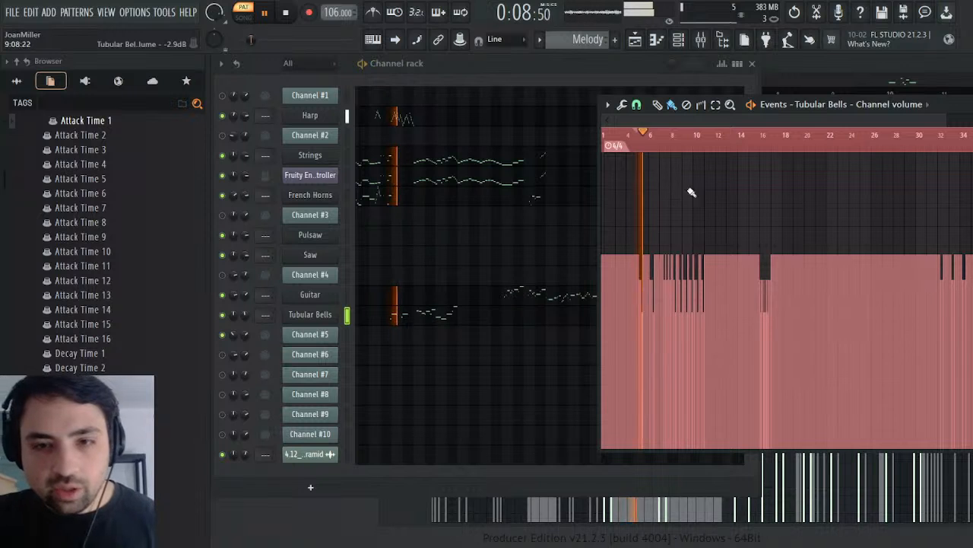
pyautogui.click(758, 143)
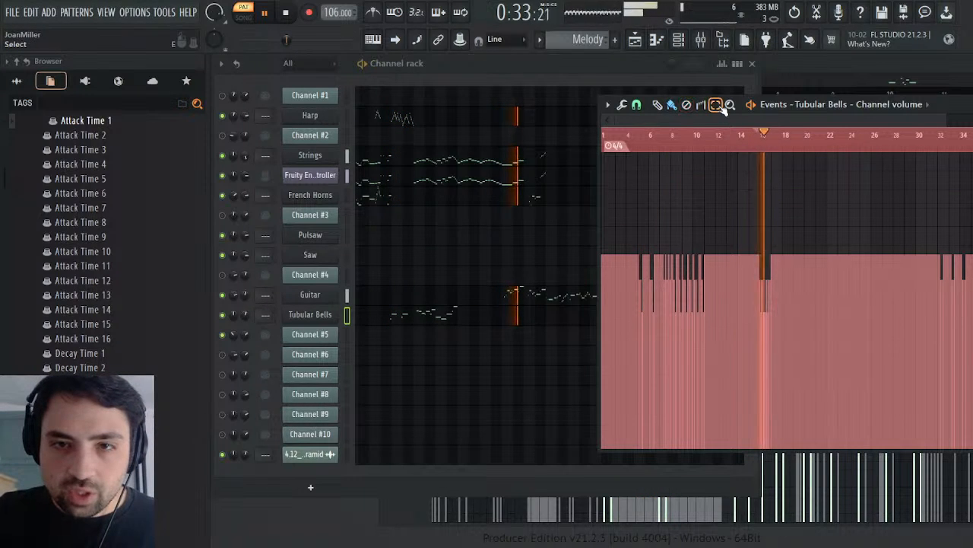
pyautogui.click(689, 106)
pyautogui.moveTo(759, 242); pyautogui.dragTo(825, 248)
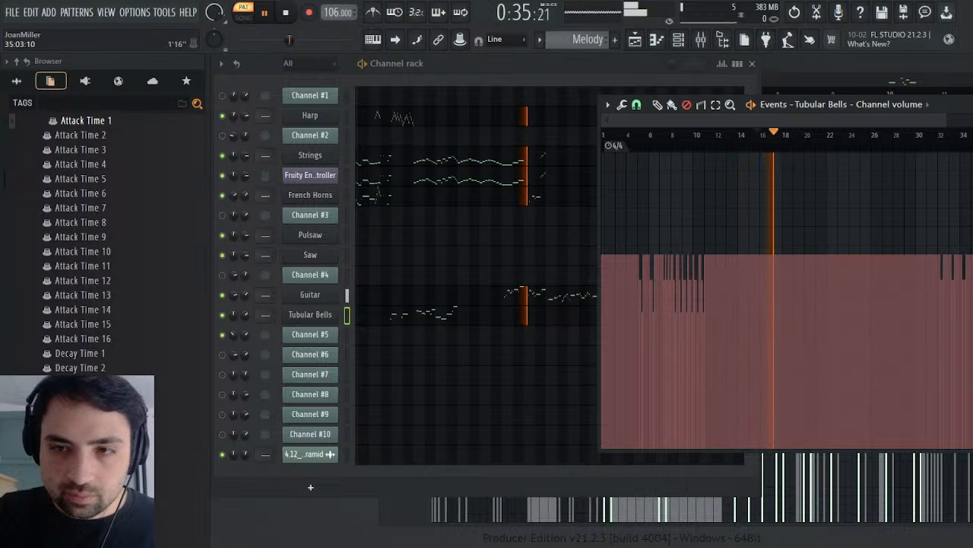
# Step: Play from about bar 31, delete the Tubular Bells' volume dips around bars 32 and 33, and close the volume events
pyautogui.click(937, 143)
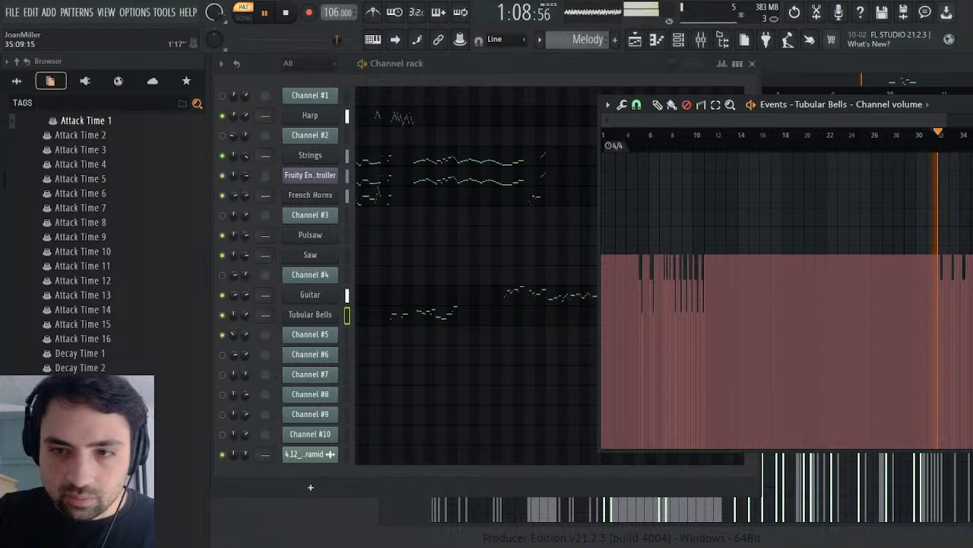
pyautogui.moveTo(961, 103); pyautogui.dragTo(561, 84)
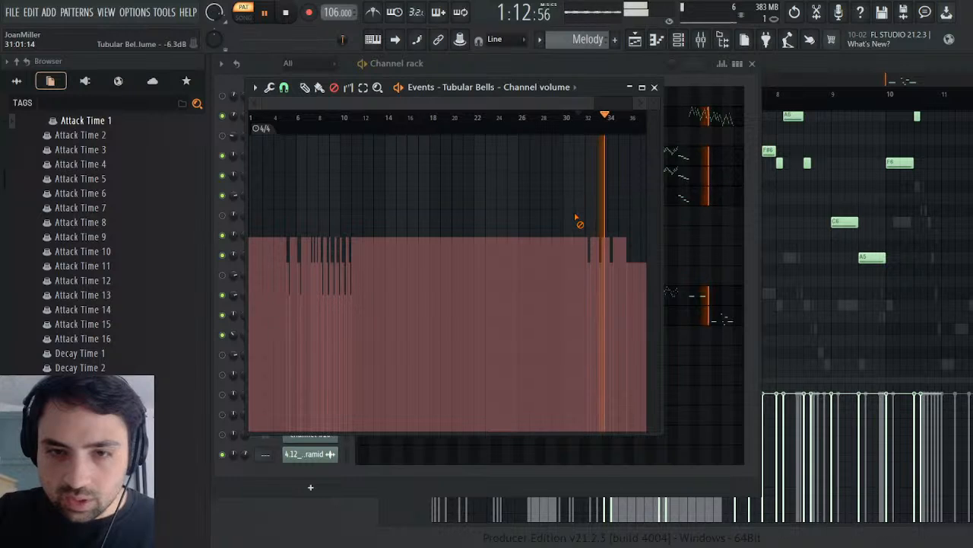
pyautogui.moveTo(578, 218)
pyautogui.mouseDown()
pyautogui.moveTo(589, 223)
pyautogui.moveTo(605, 213)
pyautogui.mouseUp()
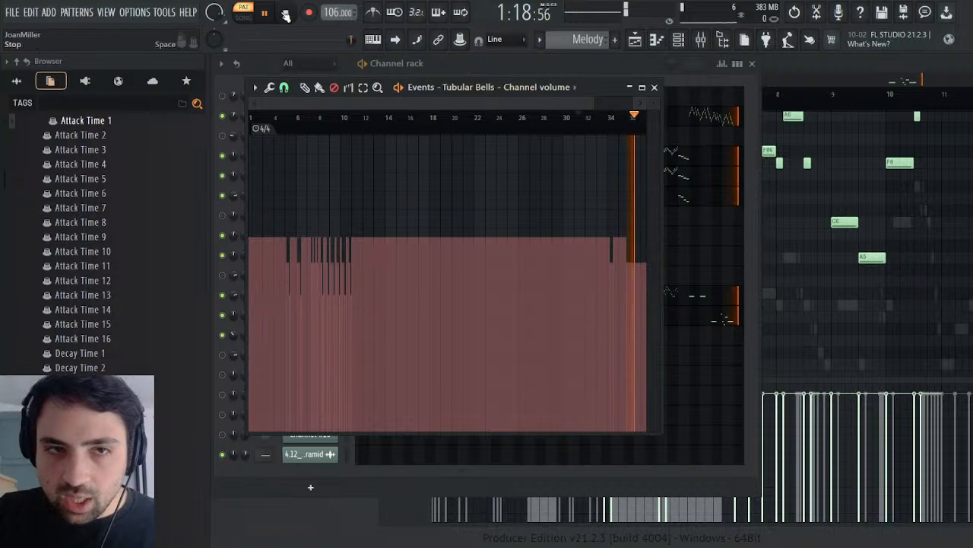
pyautogui.press('space')
pyautogui.click(656, 88)
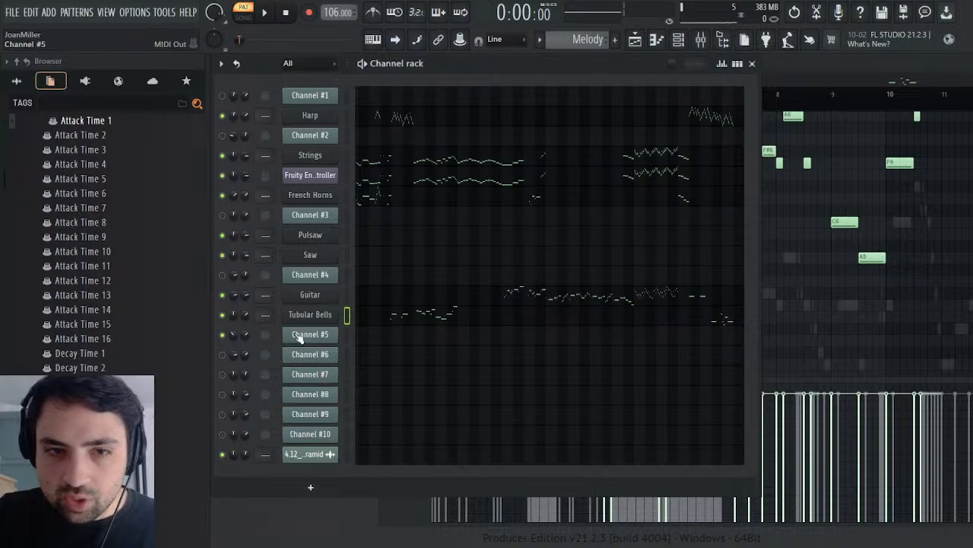
# Step: Check the Tubular Bells' instrument settings and Channel #5's volume events in the Battle Pyramid pattern
pyautogui.click(330, 318)
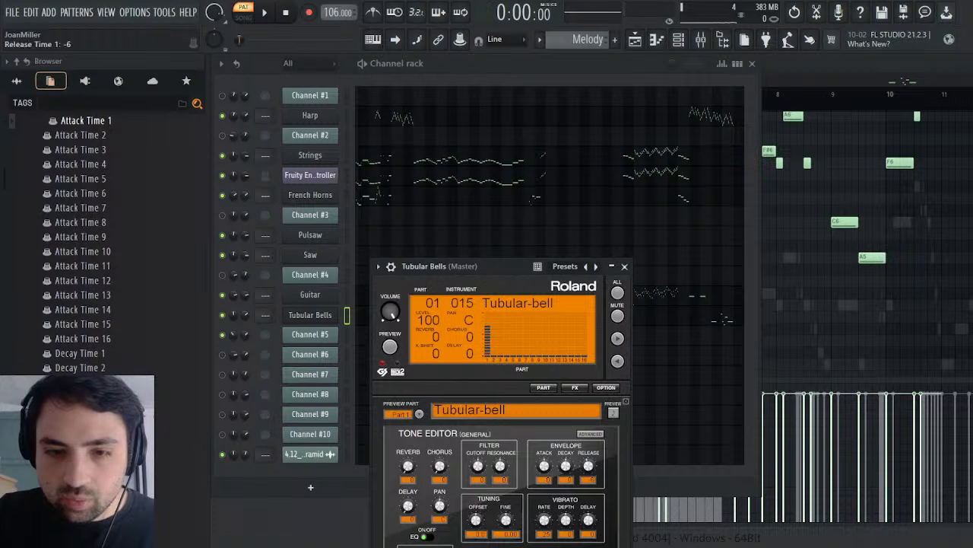
pyautogui.click(625, 268)
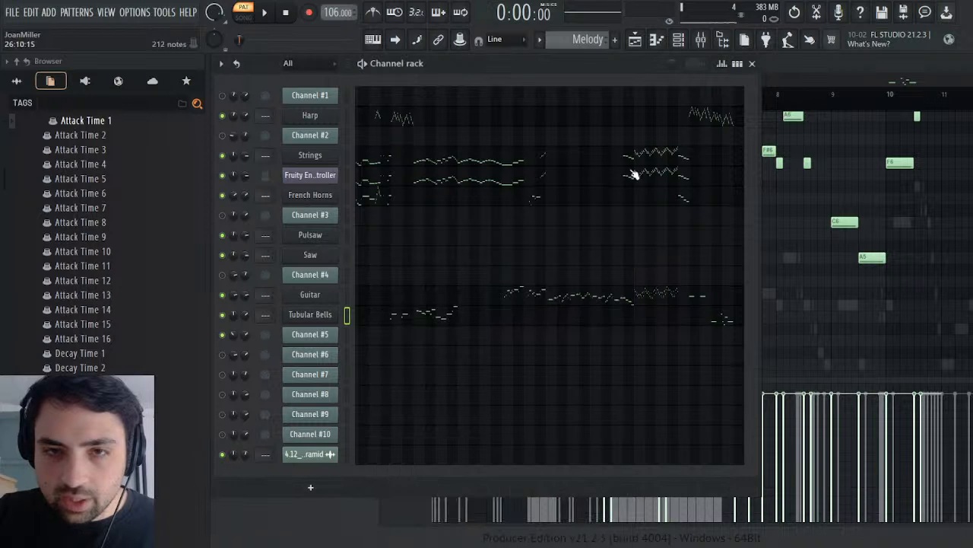
pyautogui.scroll(1, 583, 36)
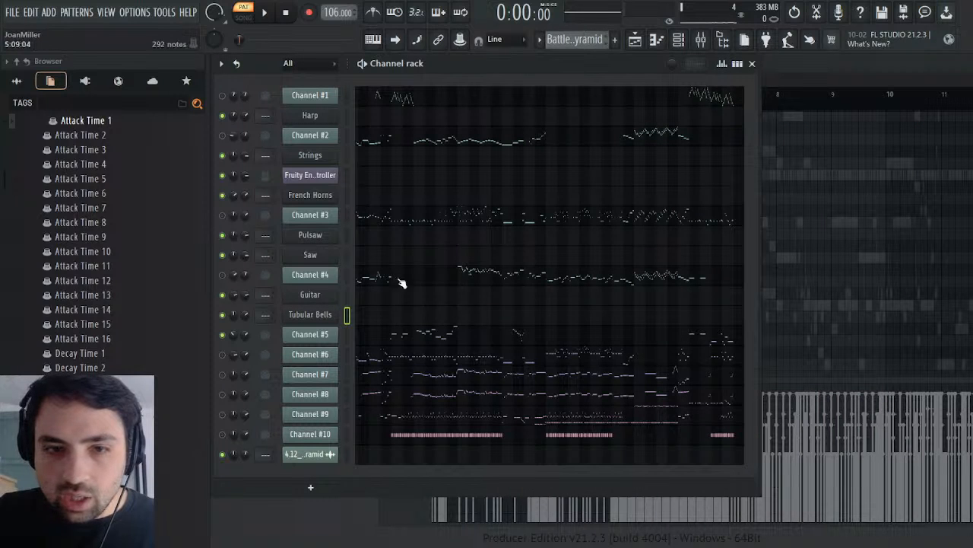
pyautogui.click(336, 338)
pyautogui.click(245, 334)
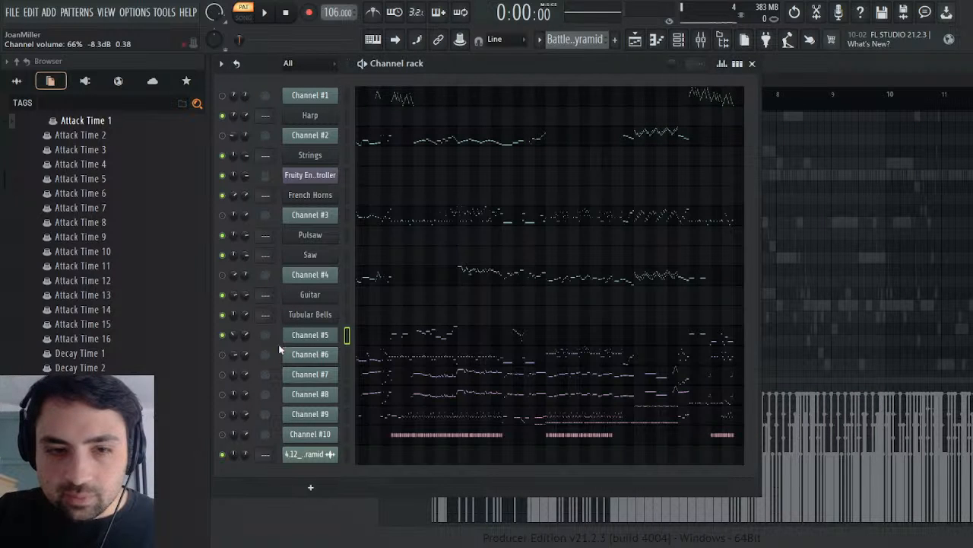
pyautogui.click(303, 361)
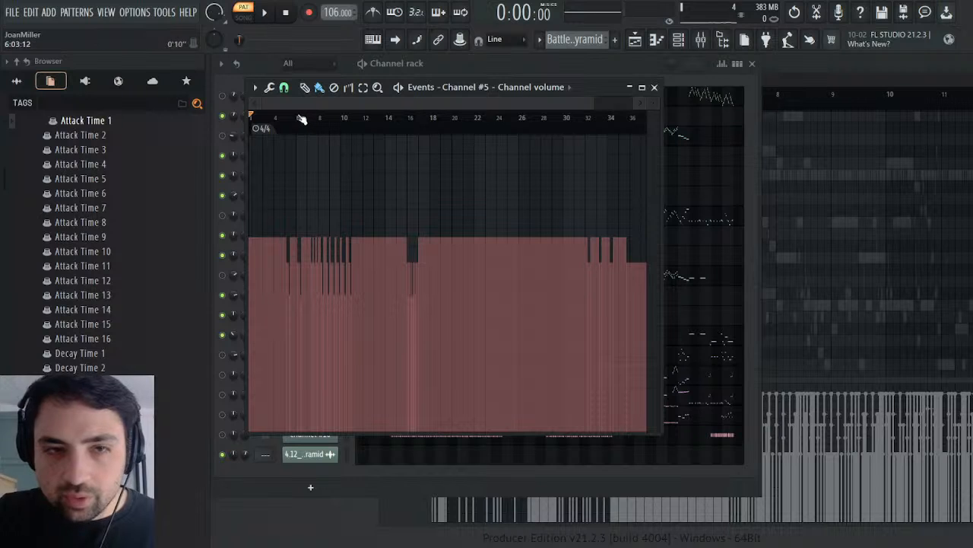
pyautogui.click(655, 88)
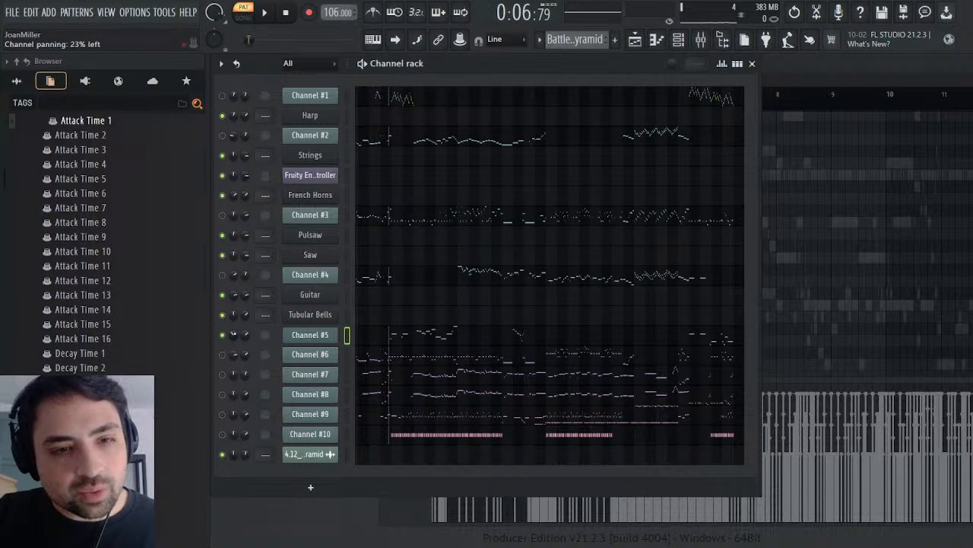
# Step: Open Channel #5's channel panning events and play the pattern around bar 16 and from about bar 30
pyautogui.click(277, 359)
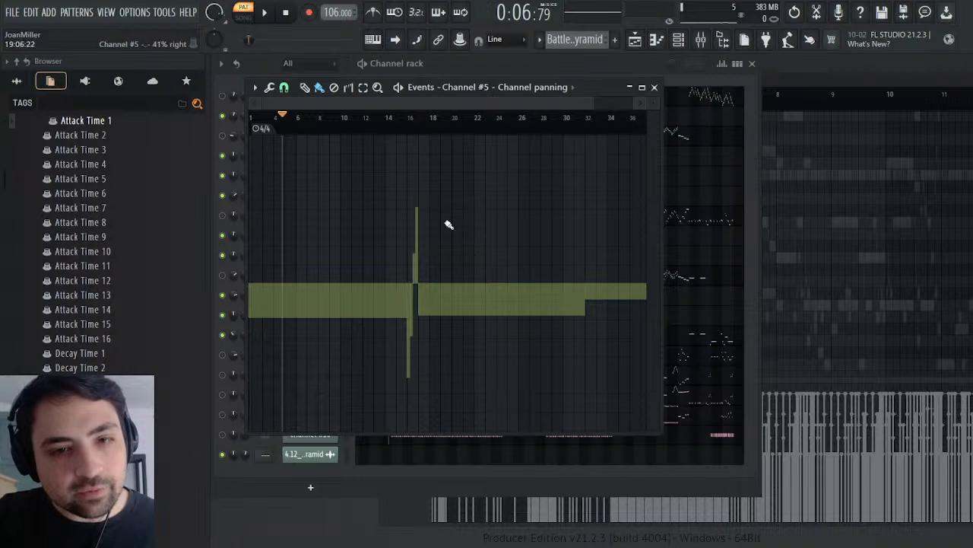
pyautogui.click(396, 117)
pyautogui.click(267, 12)
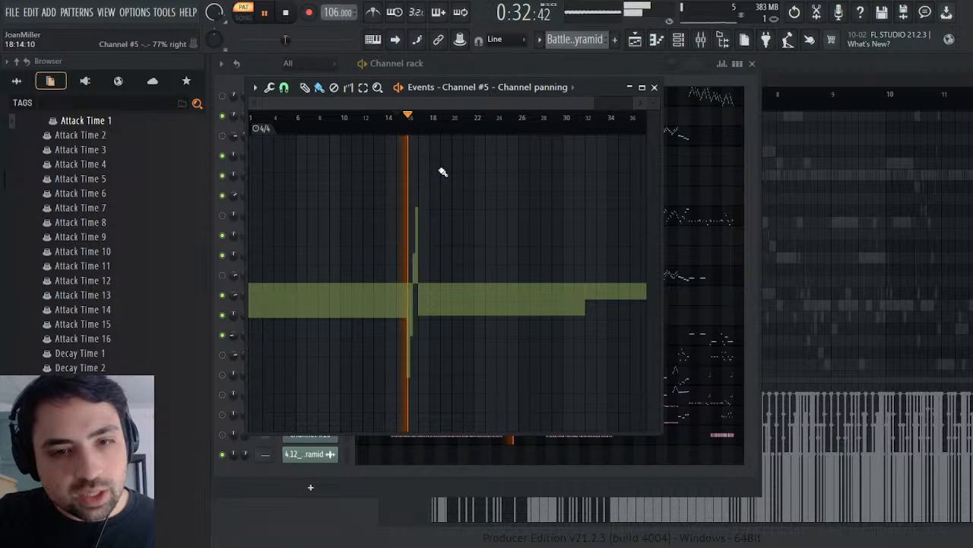
pyautogui.click(534, 118)
pyautogui.click(569, 119)
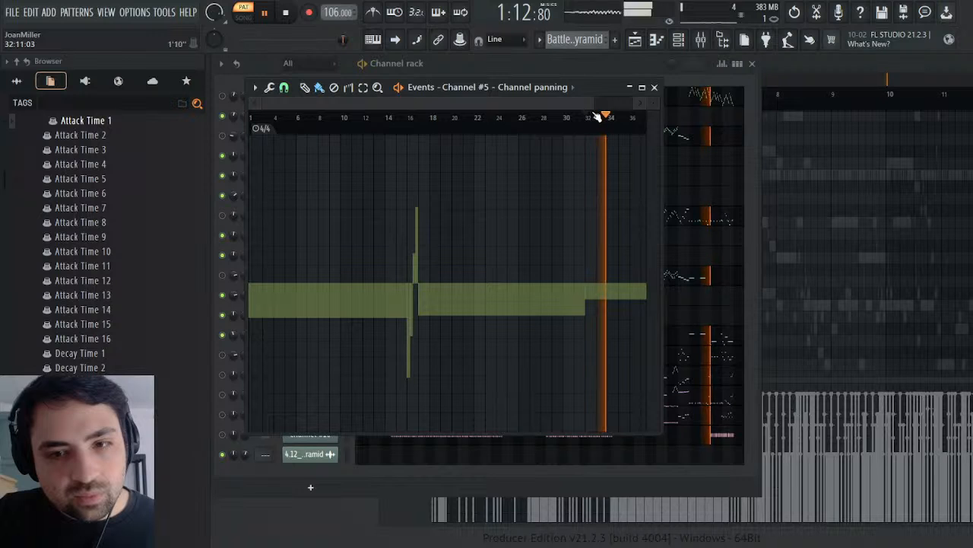
pyautogui.press('space')
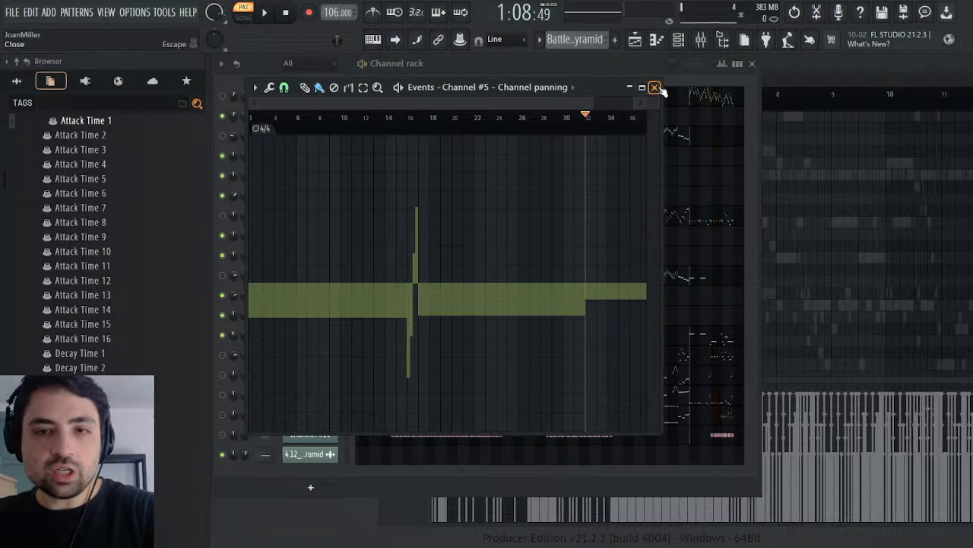
# Step: Copy Channel #5's panning events into the Tubular Bells' channel panning events in the Melody pattern
pyautogui.click(655, 88)
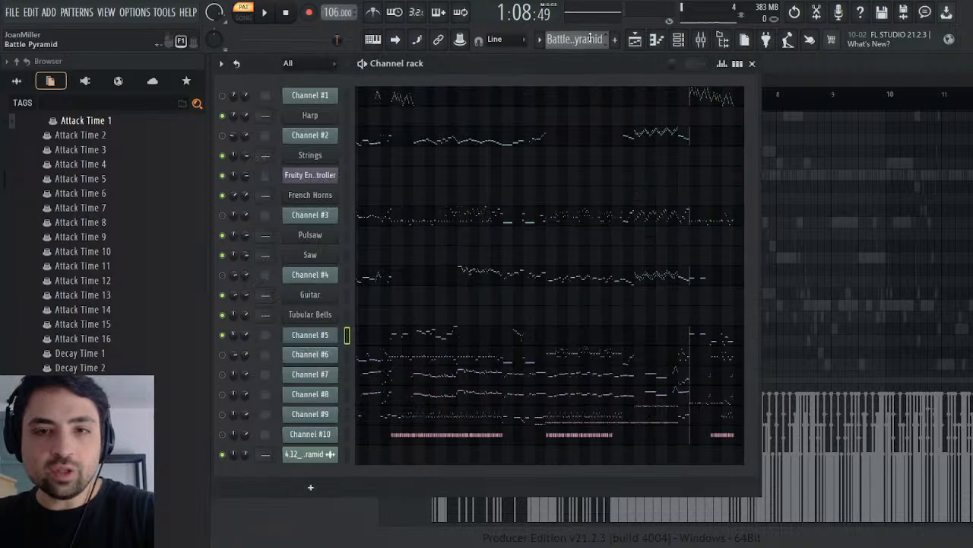
pyautogui.scroll(-1, 593, 41)
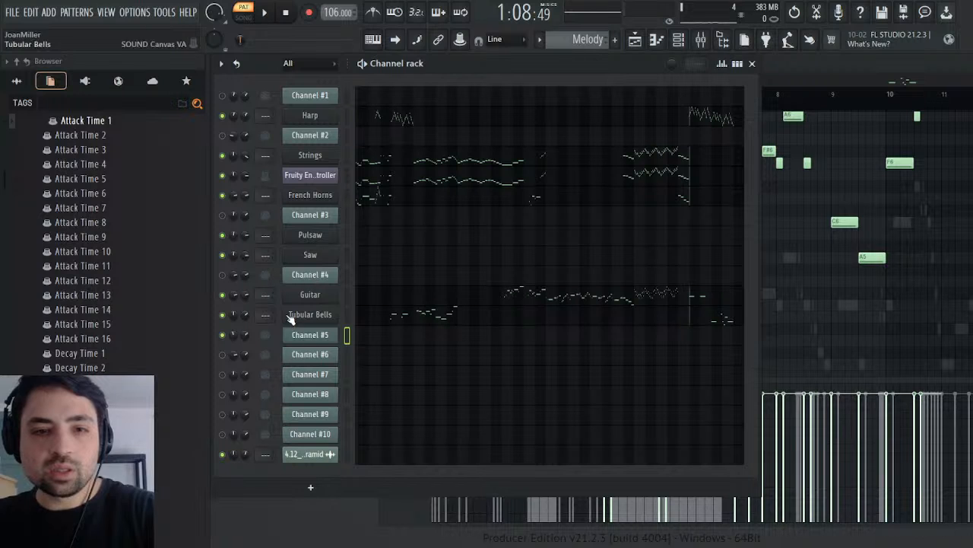
pyautogui.click(271, 344)
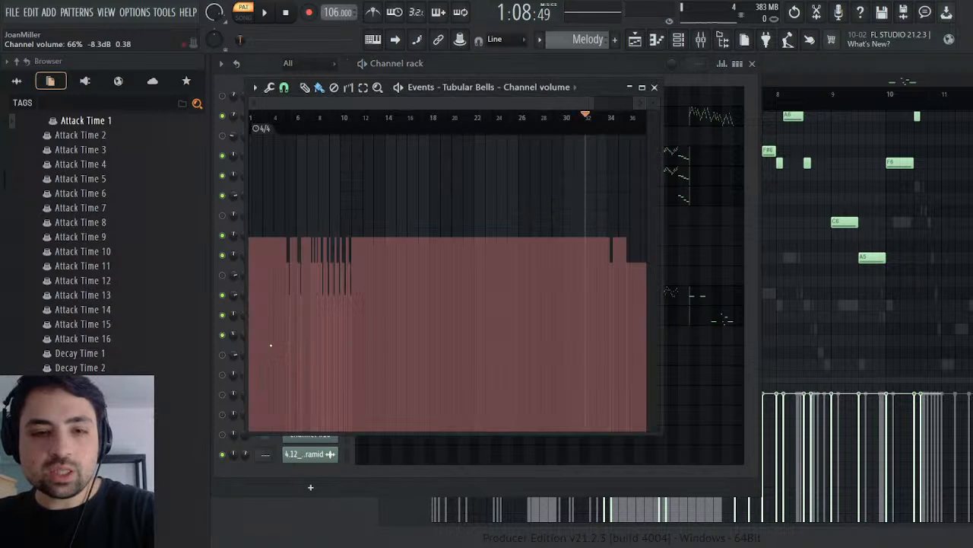
pyautogui.click(655, 88)
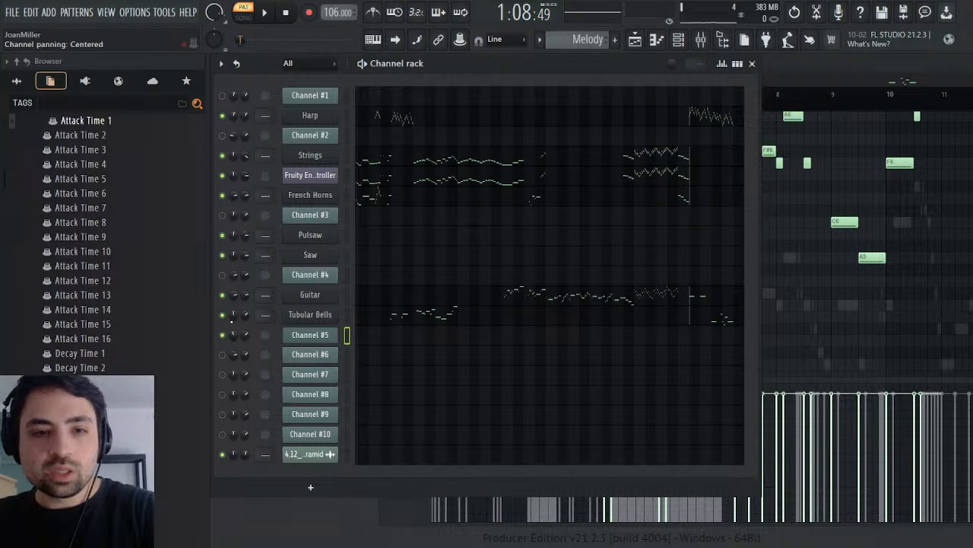
pyautogui.click(262, 350)
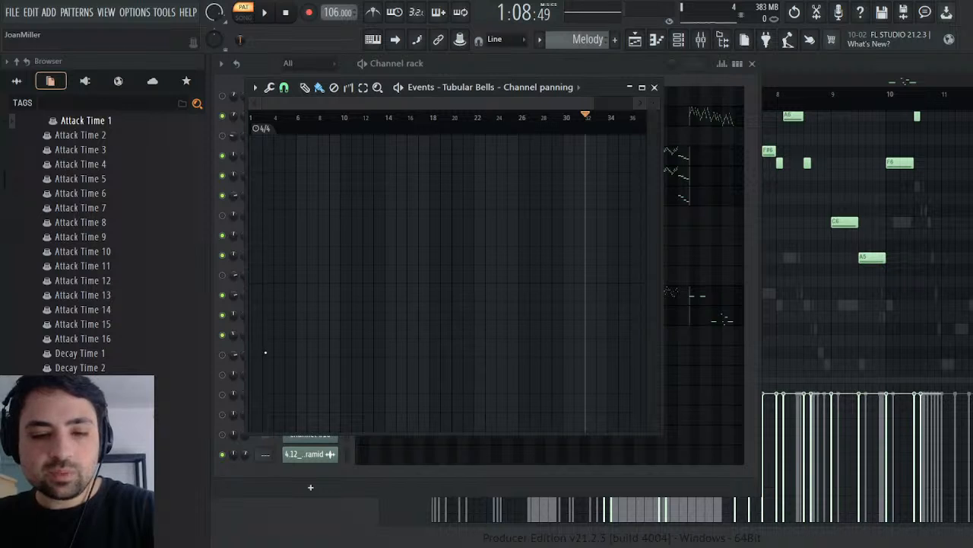
pyautogui.hotkey('ctrl', 'v')
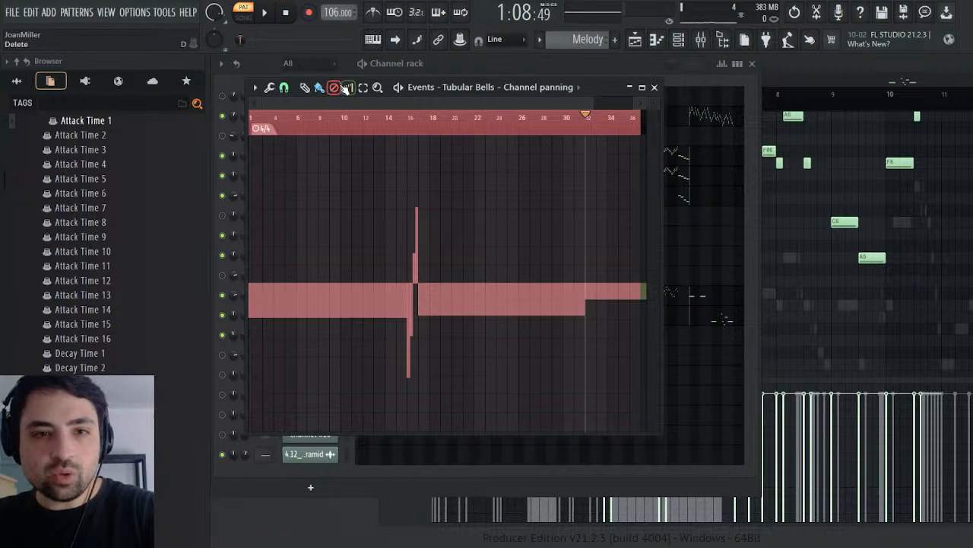
# Step: Delete the Tubular Bells' panning changes around bar 16, play the section around bar 33, and close the panning events
pyautogui.moveTo(394, 248); pyautogui.dragTo(451, 280)
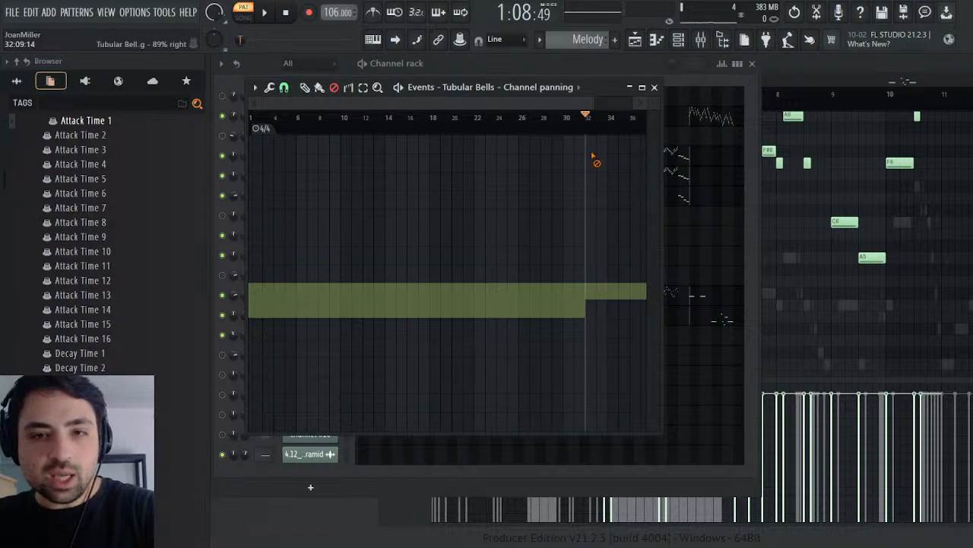
pyautogui.press('space')
pyautogui.click(606, 119)
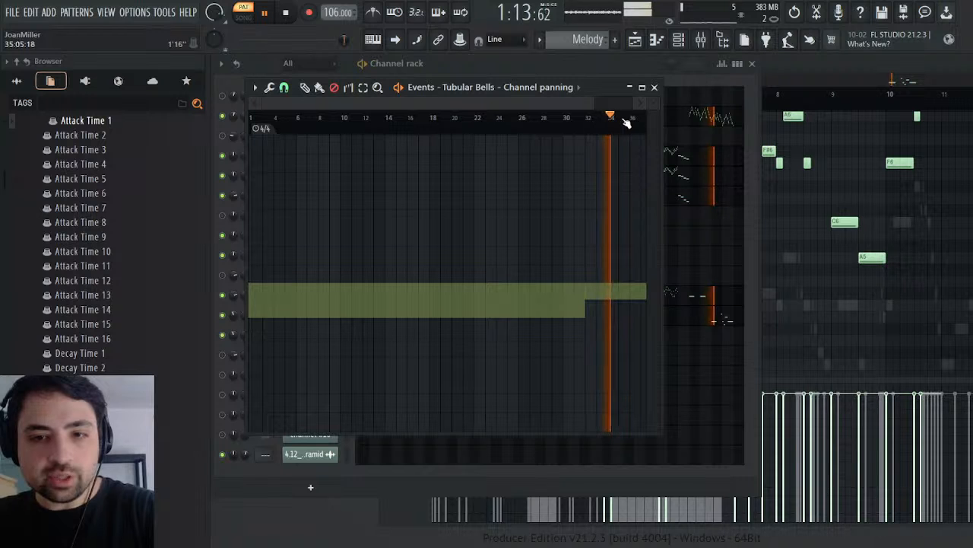
pyautogui.press('space')
pyautogui.click(654, 87)
pyautogui.click(287, 12)
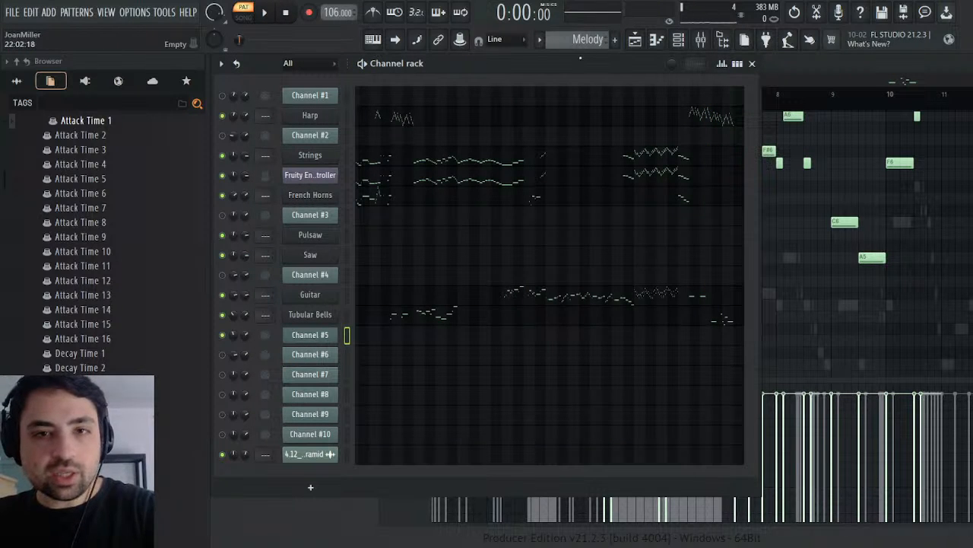
# Step: Open Channel #5's piano roll in the Battle Pyramid pattern and select its run of notes around bar 16
pyautogui.scroll(1, 584, 36)
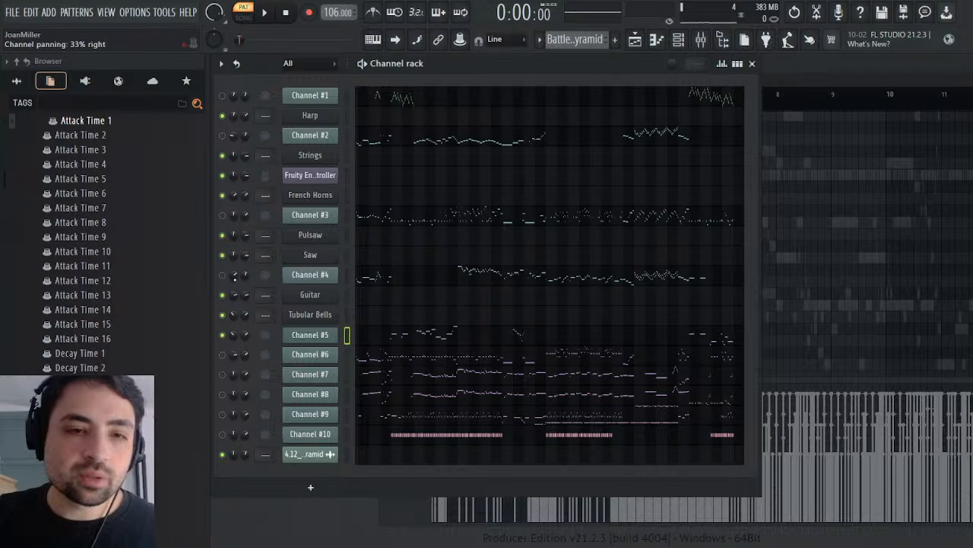
pyautogui.click(432, 340)
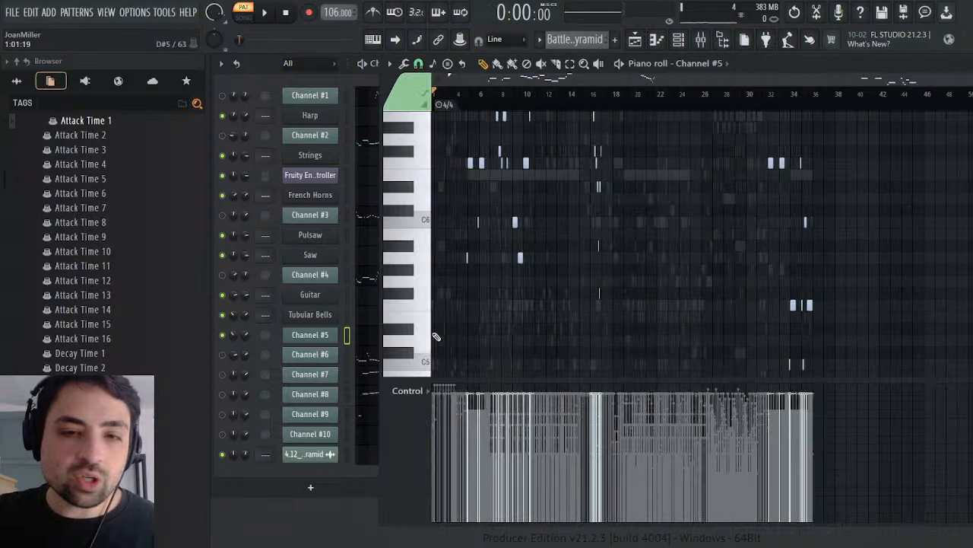
pyautogui.scroll(5, 593, 144)
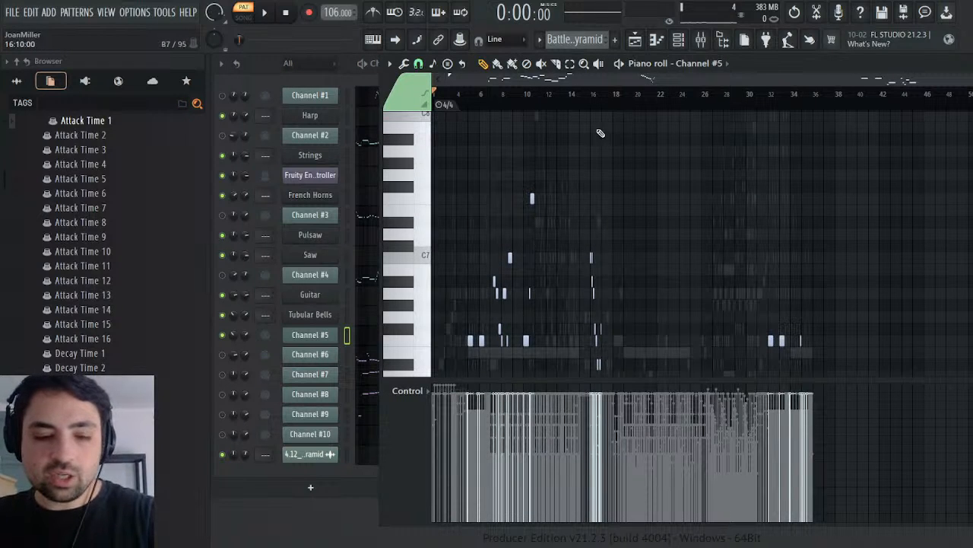
pyautogui.moveTo(590, 94); pyautogui.dragTo(689, 347)
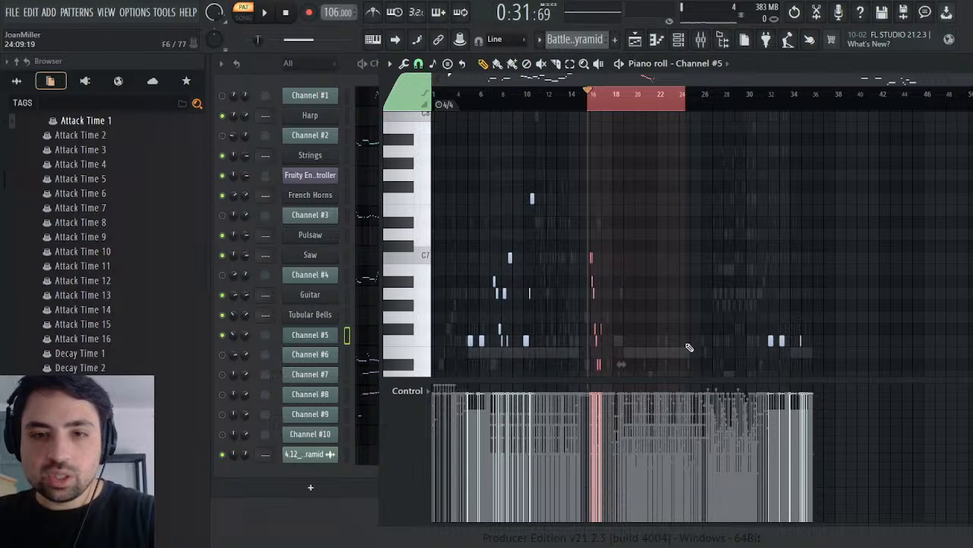
pyautogui.keyDown('ctrl'); pyautogui.click(660, 99); pyautogui.keyUp('ctrl')
pyautogui.moveTo(564, 158); pyautogui.dragTo(732, 466)
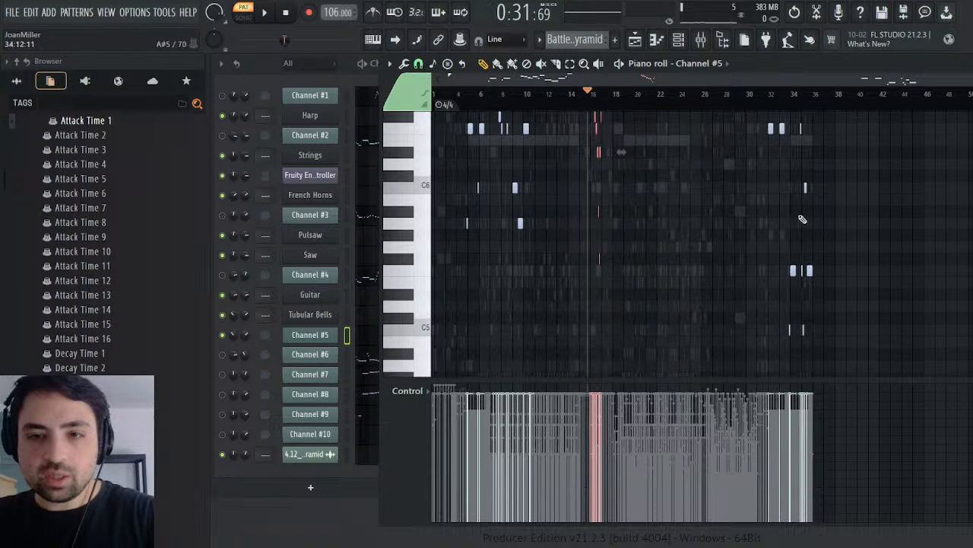
pyautogui.moveTo(778, 146); pyautogui.dragTo(738, 123)
pyautogui.scroll(6, 589, 213)
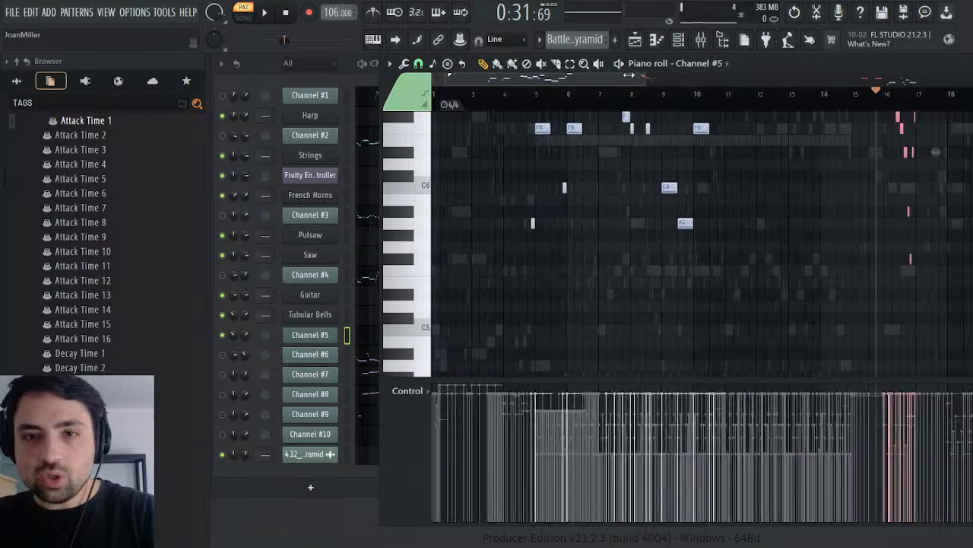
# Step: Copy Channel #5's selected notes and paste them at bar 16 into the Guitar's piano roll in the Melody pattern
pyautogui.scroll(5, 553, 210)
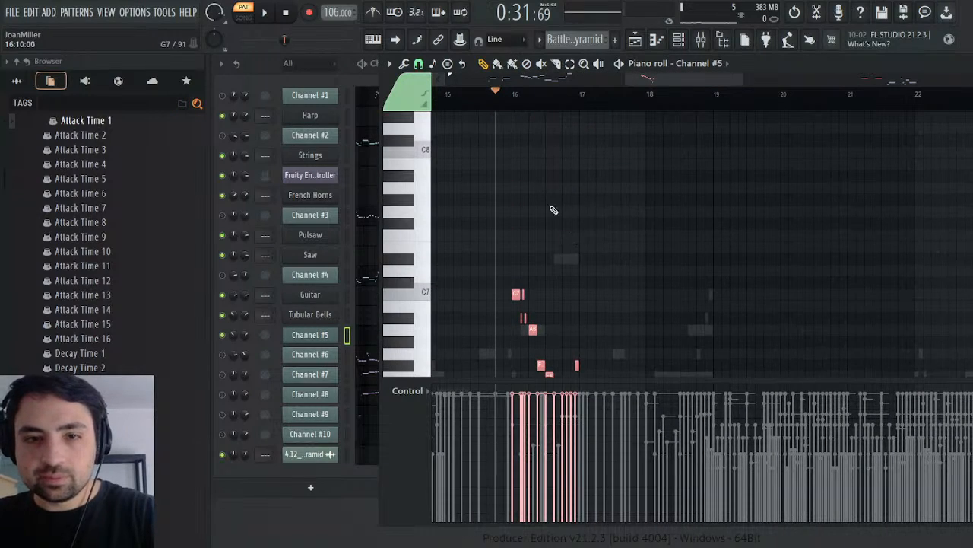
pyautogui.click(512, 91)
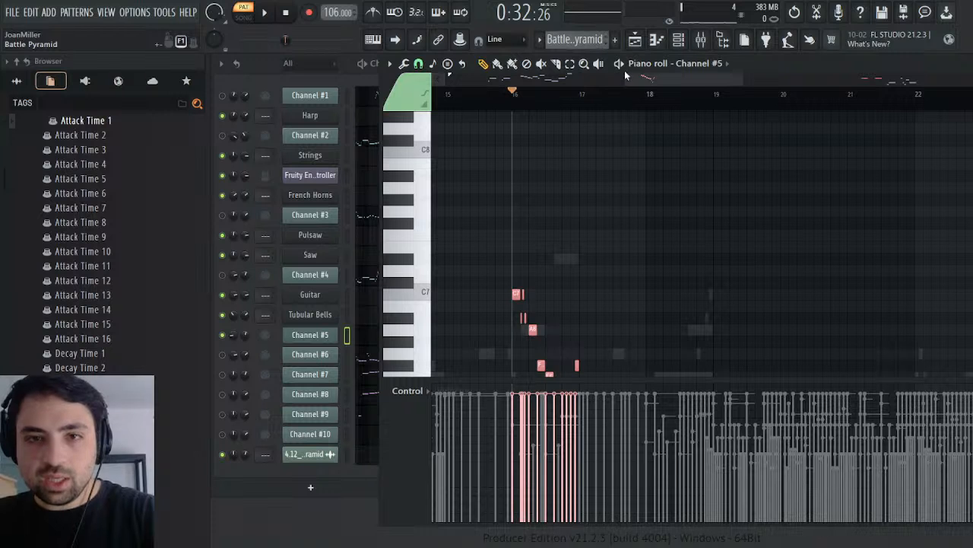
pyautogui.scroll(-1, 585, 40)
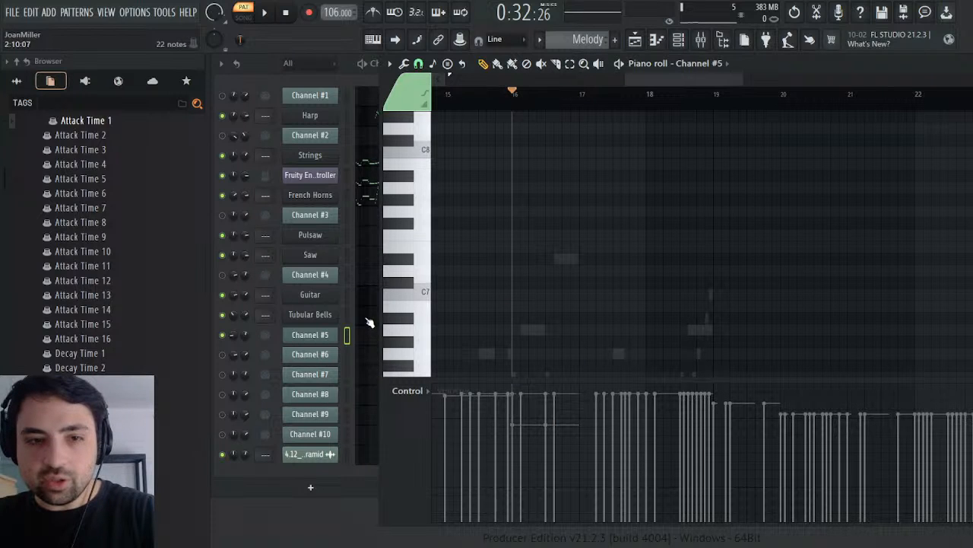
pyautogui.click(372, 299)
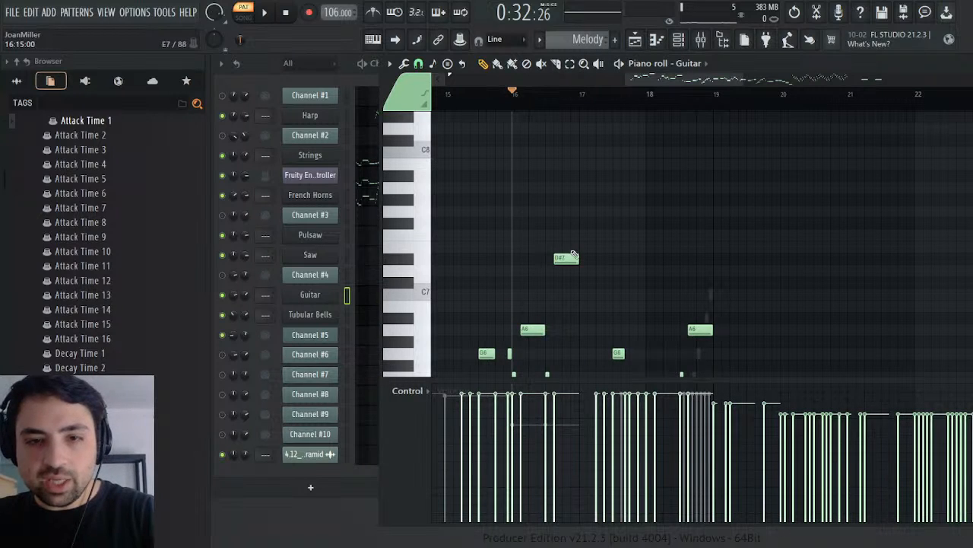
pyautogui.scroll(-5, 576, 253)
pyautogui.hscroll(1, 580, 223)
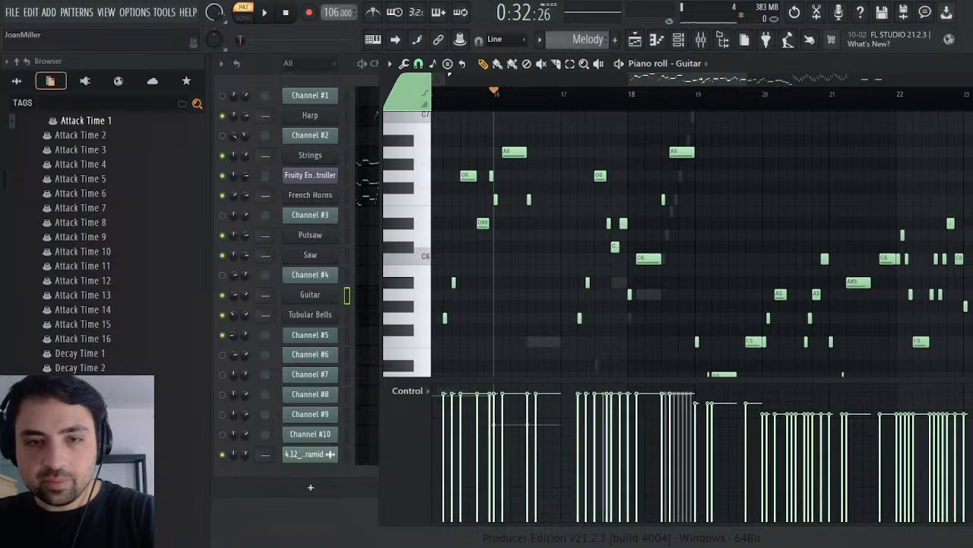
pyautogui.hotkey('ctrl', 'v')
pyautogui.scroll(4, 557, 222)
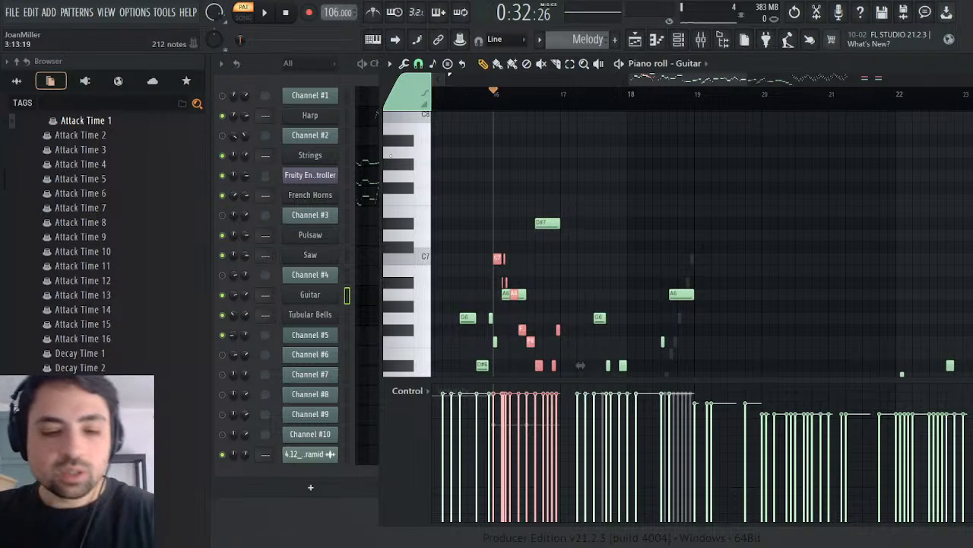
# Step: Play the Guitar's pasted notes from bar 16 and close the piano roll
pyautogui.scroll(-6, 710, 187)
pyautogui.press('space')
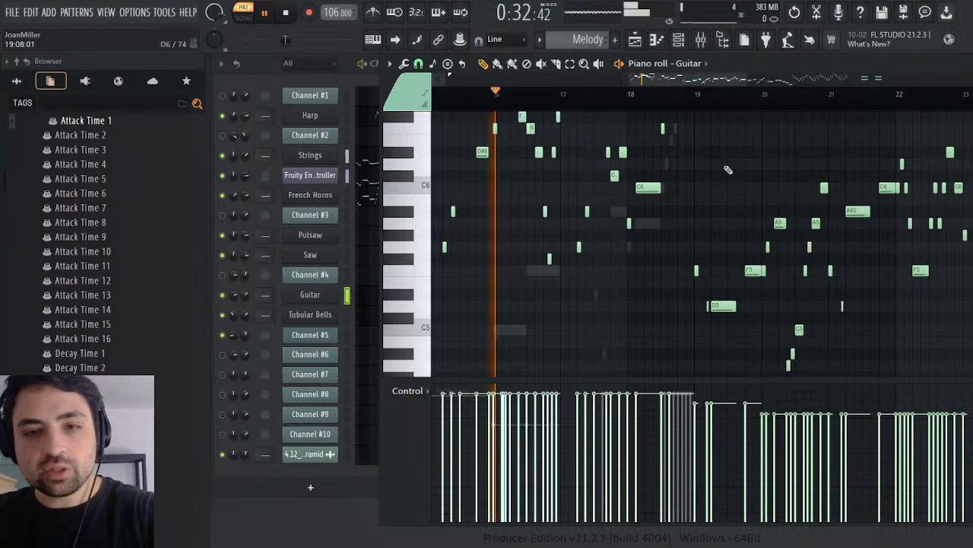
pyautogui.press('space')
pyautogui.press('Escape')
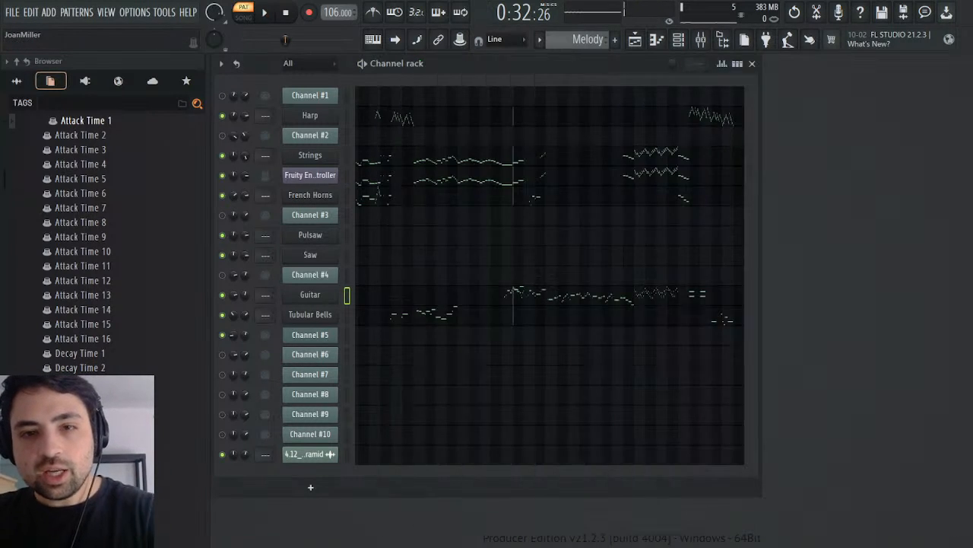
# Step: Lower the reverb in the Guitar's Tone Editor and play the Melody pattern from bar 16
pyautogui.click(330, 298)
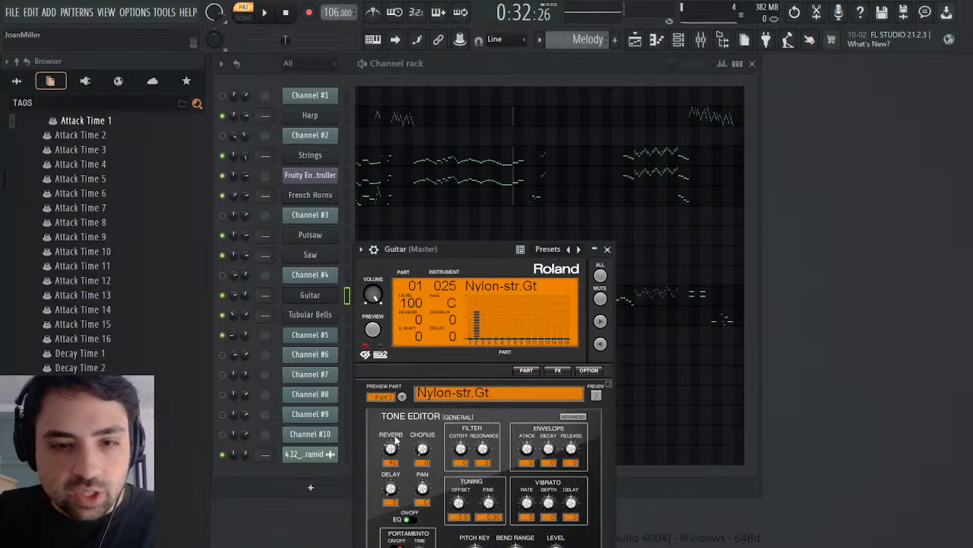
pyautogui.moveTo(391, 449); pyautogui.dragTo(391, 495)
pyautogui.click(606, 250)
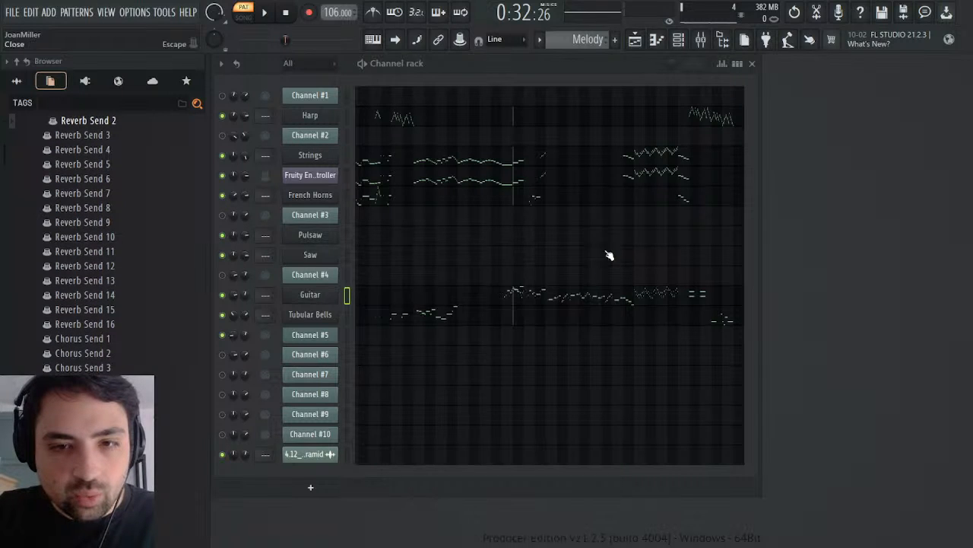
pyautogui.click(274, 16)
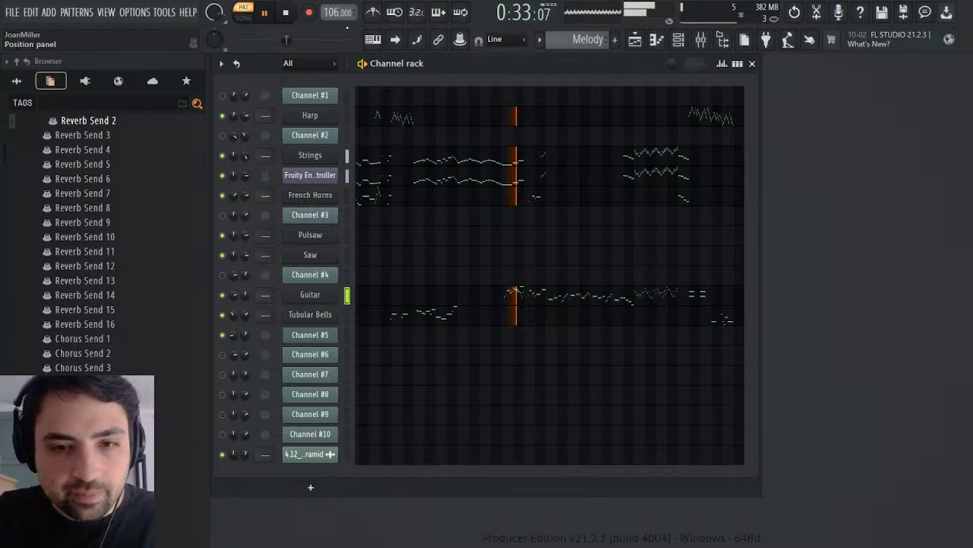
pyautogui.press('space')
pyautogui.scroll(-1, 576, 40)
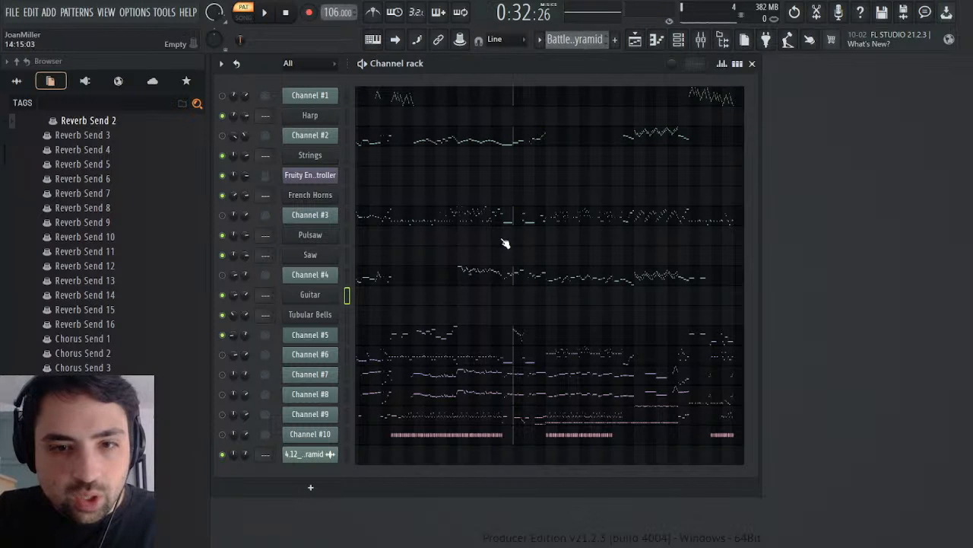
pyautogui.moveTo(232, 335); pyautogui.dragTo(232, 357)
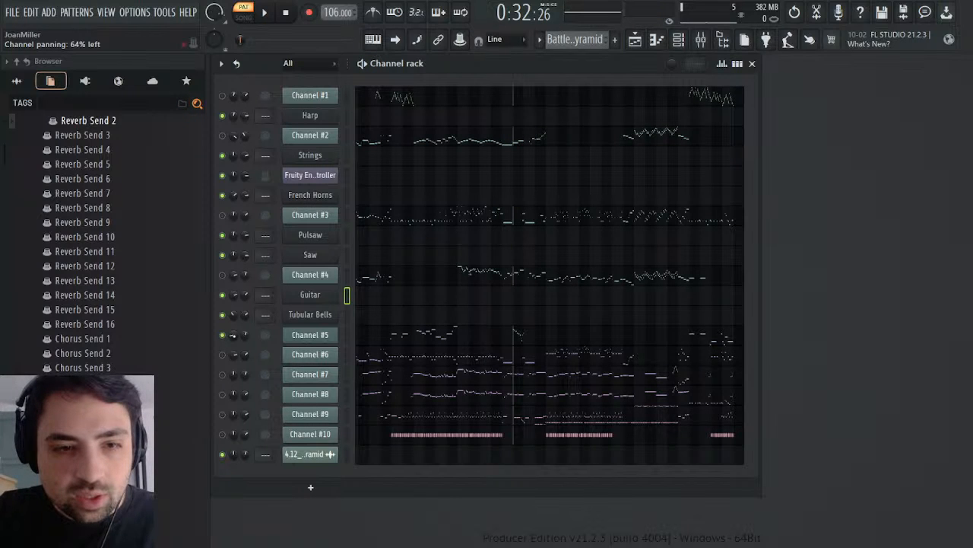
pyautogui.click(253, 360)
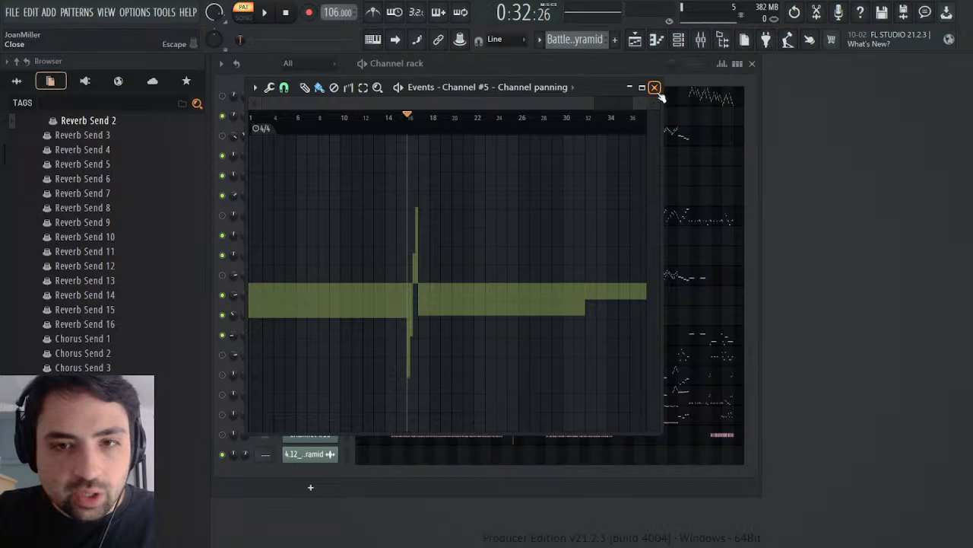
pyautogui.click(656, 90)
pyautogui.scroll(1, 578, 41)
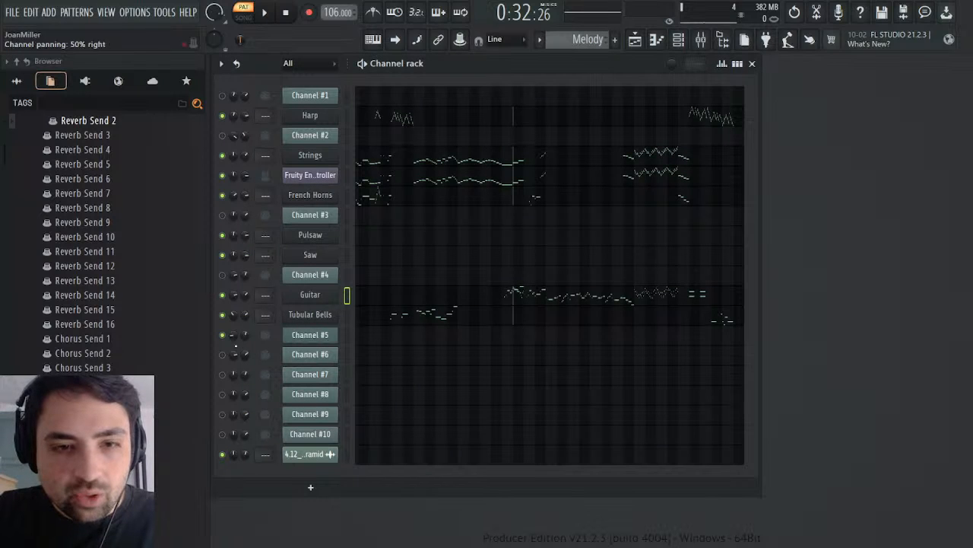
pyautogui.moveTo(233, 295); pyautogui.dragTo(233, 276)
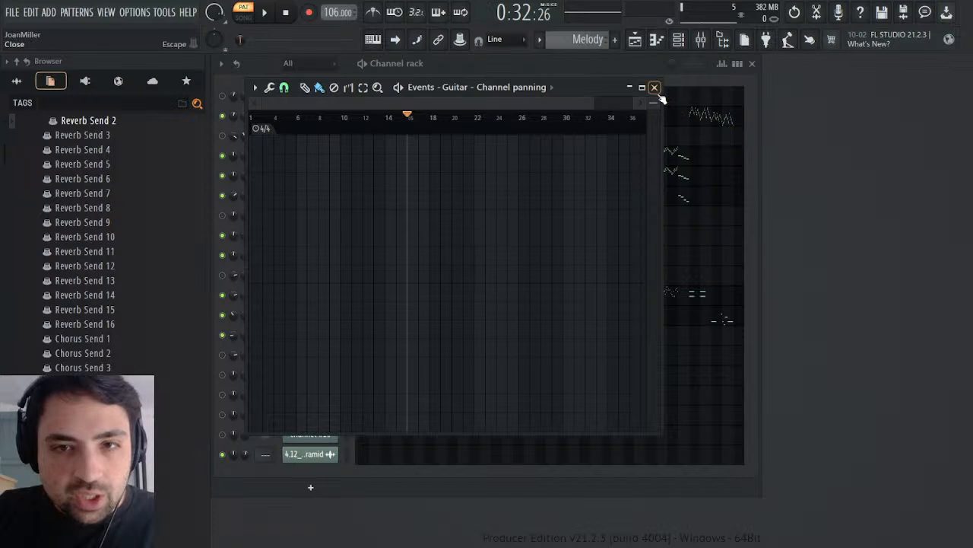
pyautogui.click(658, 91)
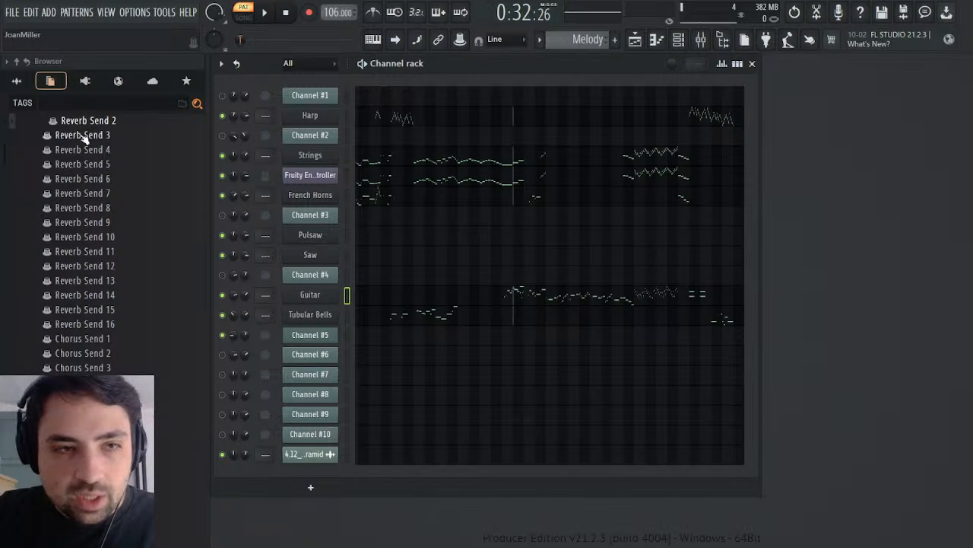
# Step: Show the Guitar's parameter list among the current project's generators
pyautogui.click(19, 80)
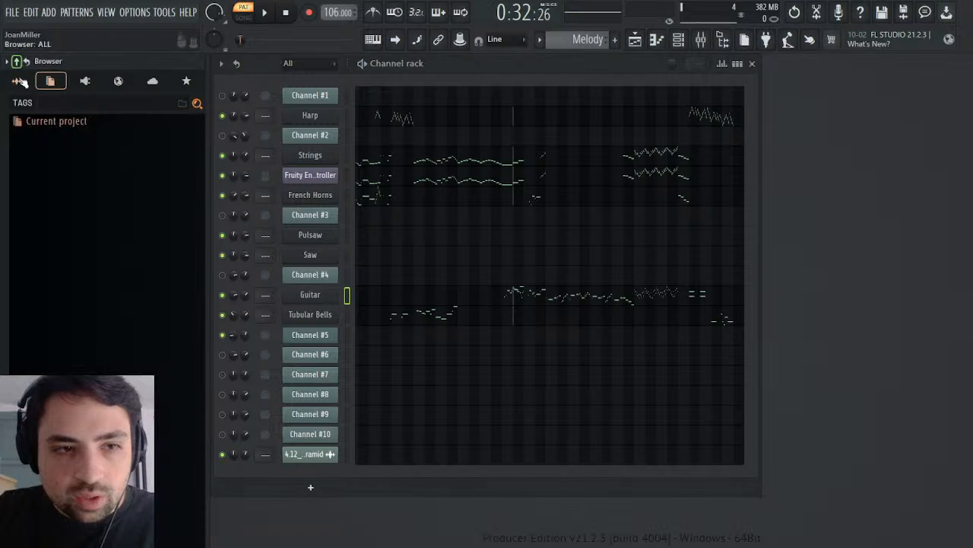
pyautogui.click(31, 121)
pyautogui.click(59, 188)
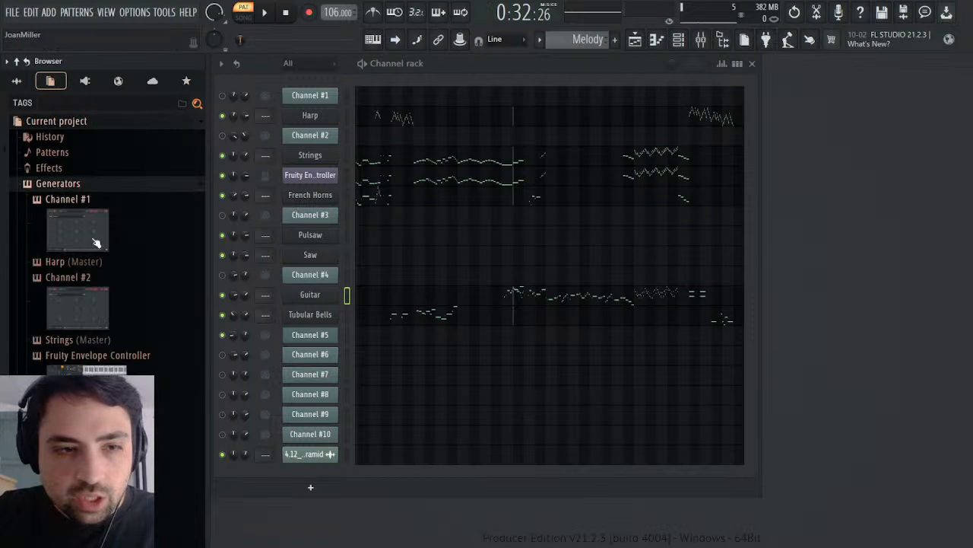
pyautogui.scroll(-6, 64, 358)
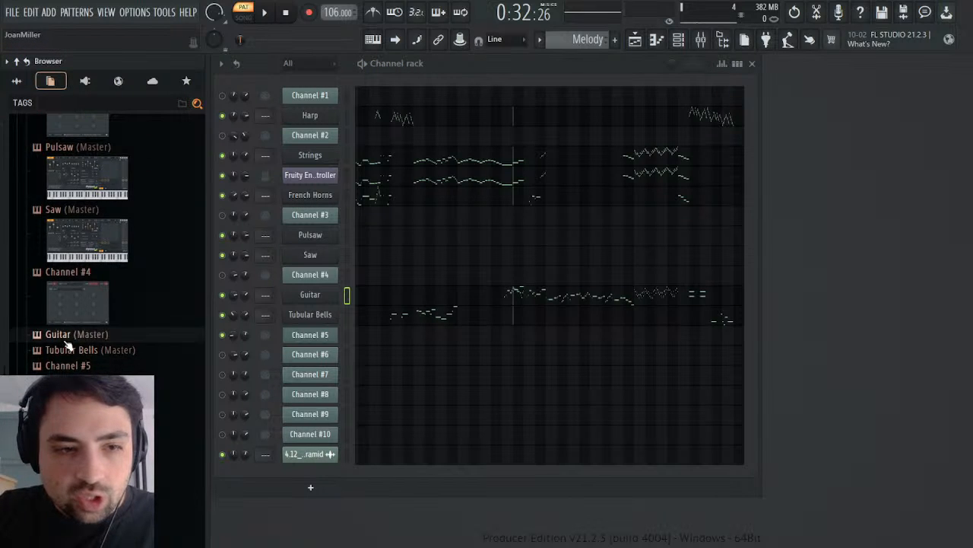
pyautogui.click(61, 335)
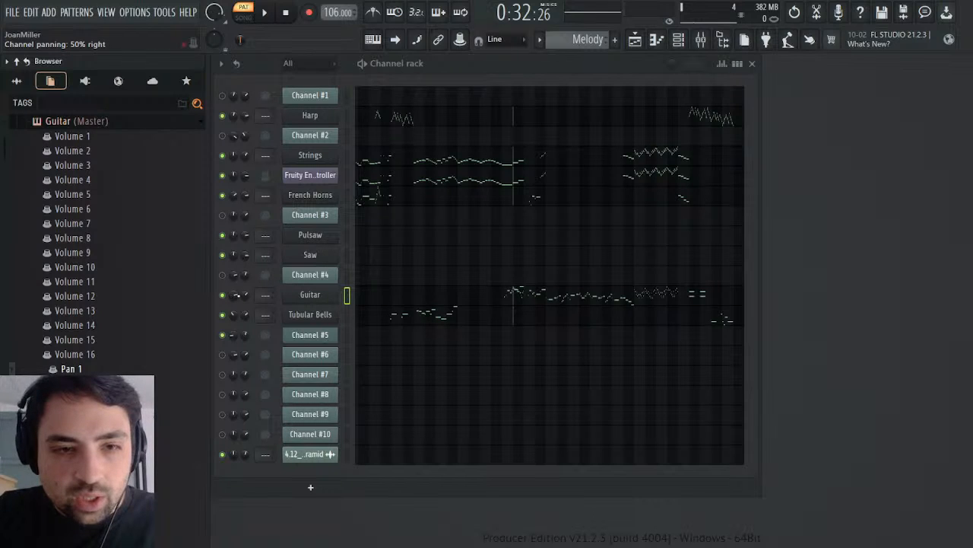
pyautogui.moveTo(235, 295); pyautogui.dragTo(234, 304)
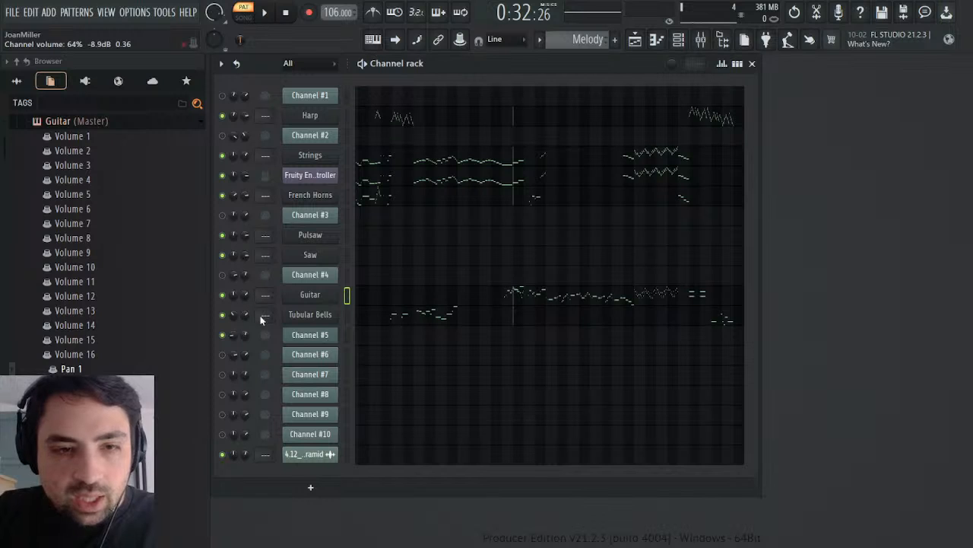
pyautogui.click(261, 317)
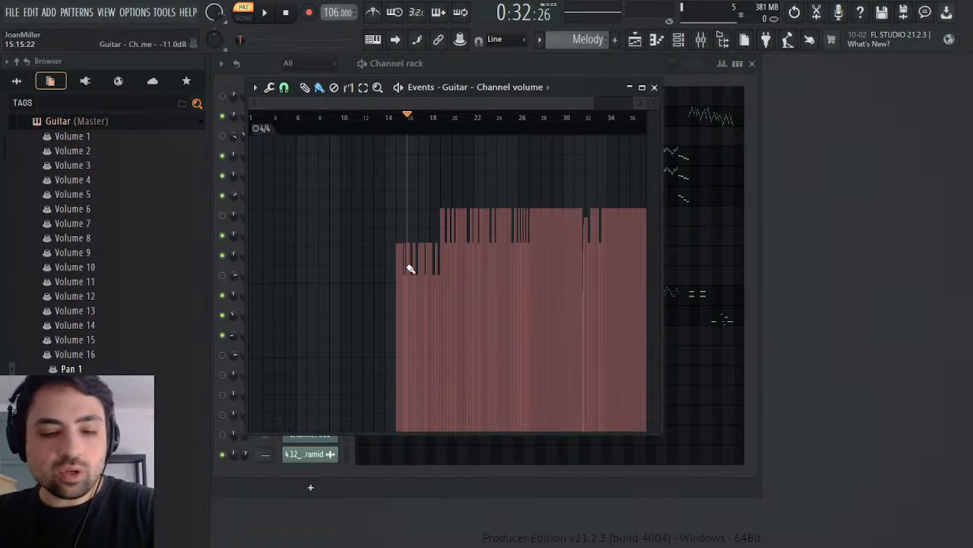
pyautogui.press('Delete')
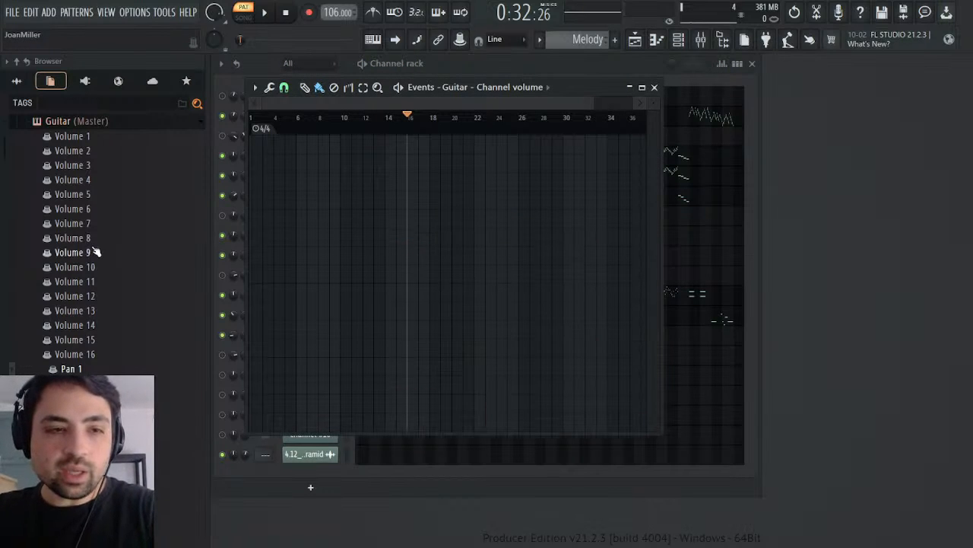
pyautogui.click(88, 137)
pyautogui.click(126, 140)
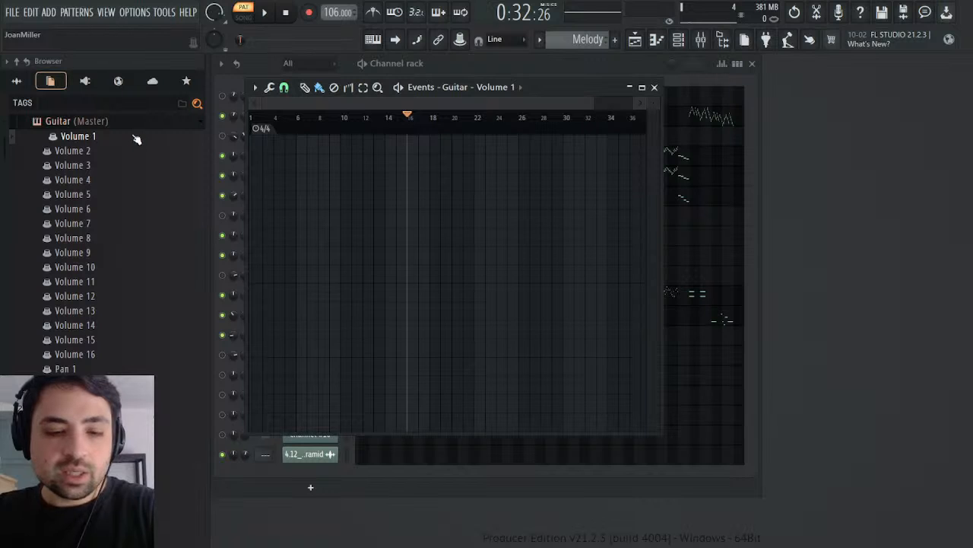
pyautogui.hotkey('ctrl', 'v')
# Step: Play the Guitar's volume changes from bar 15, close the Volume 1 events and return to the Battle Pyramid pattern
pyautogui.click(400, 116)
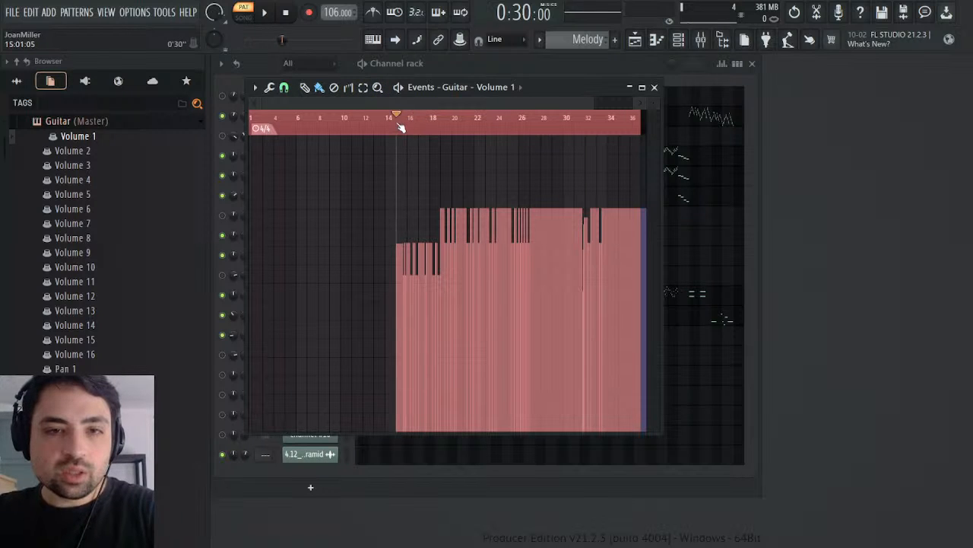
pyautogui.press('space')
pyautogui.press('space')
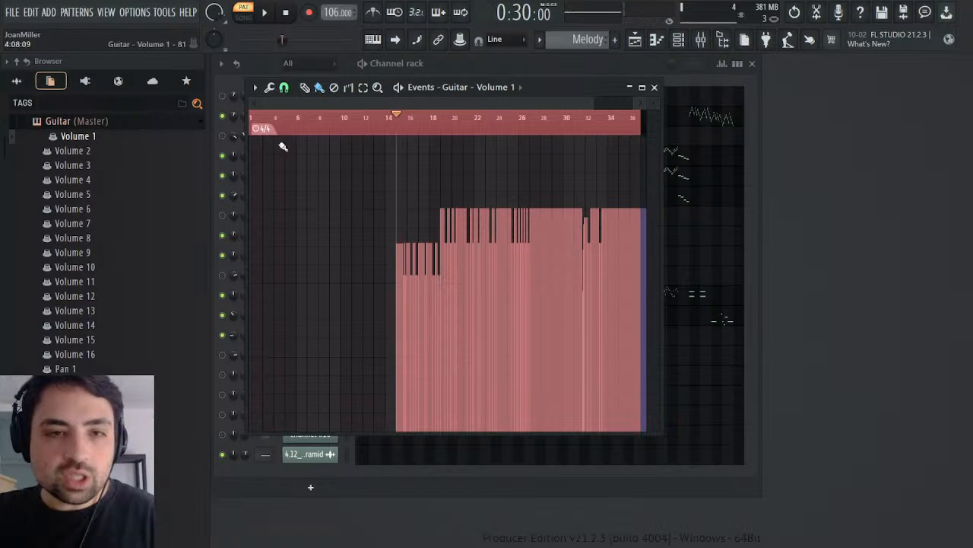
pyautogui.click(654, 87)
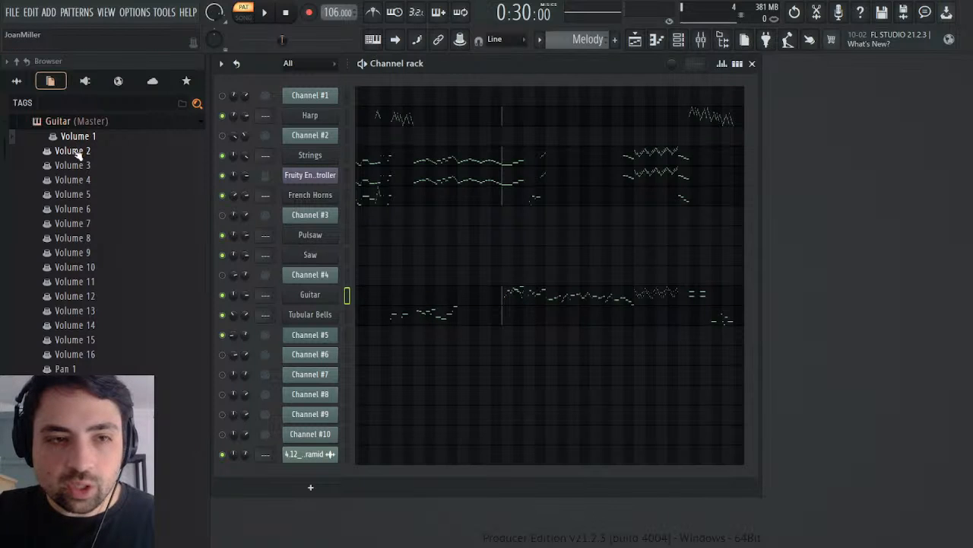
pyautogui.scroll(-1, 595, 47)
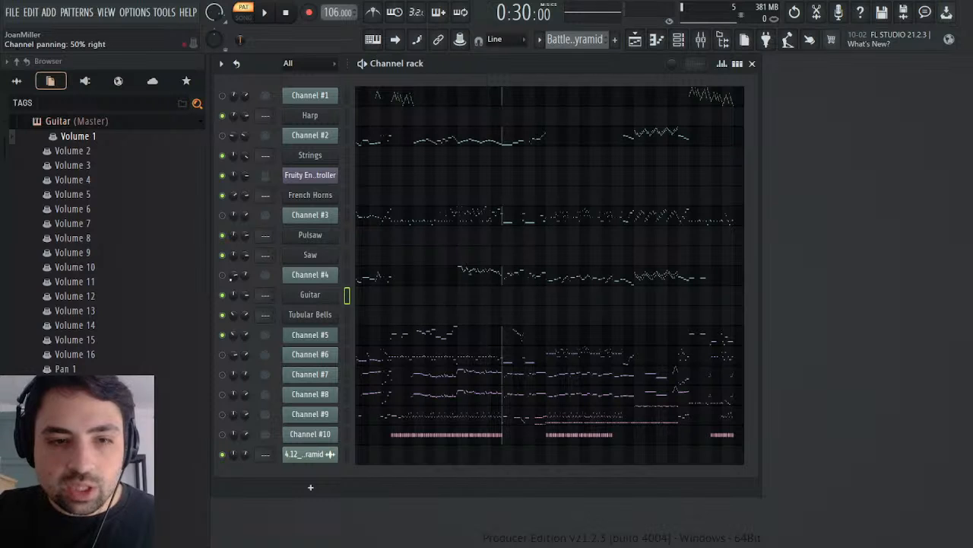
# Step: Open Channel #4's channel panning events in the Battle Pyramid pattern and play them from bar 15
pyautogui.rightClick(236, 282)
pyautogui.click(263, 304)
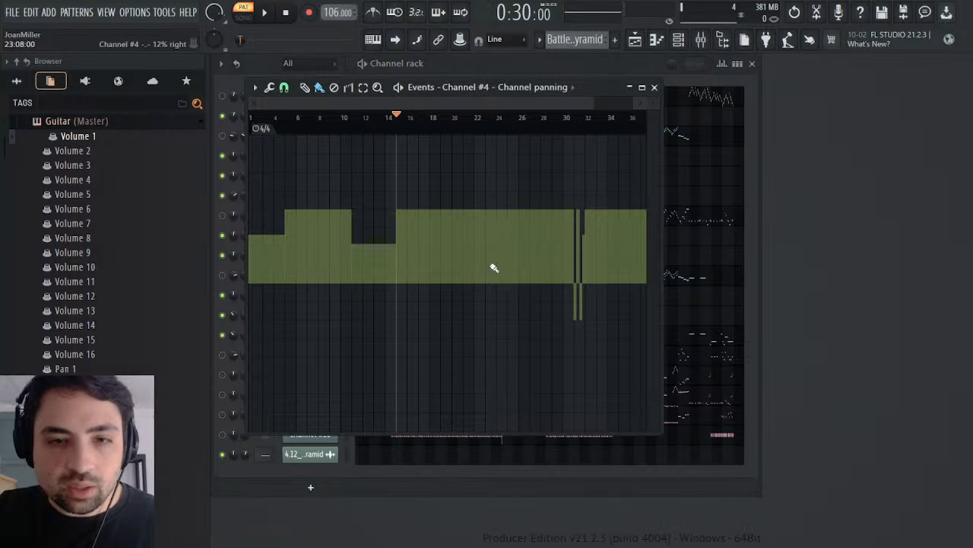
pyautogui.press('space')
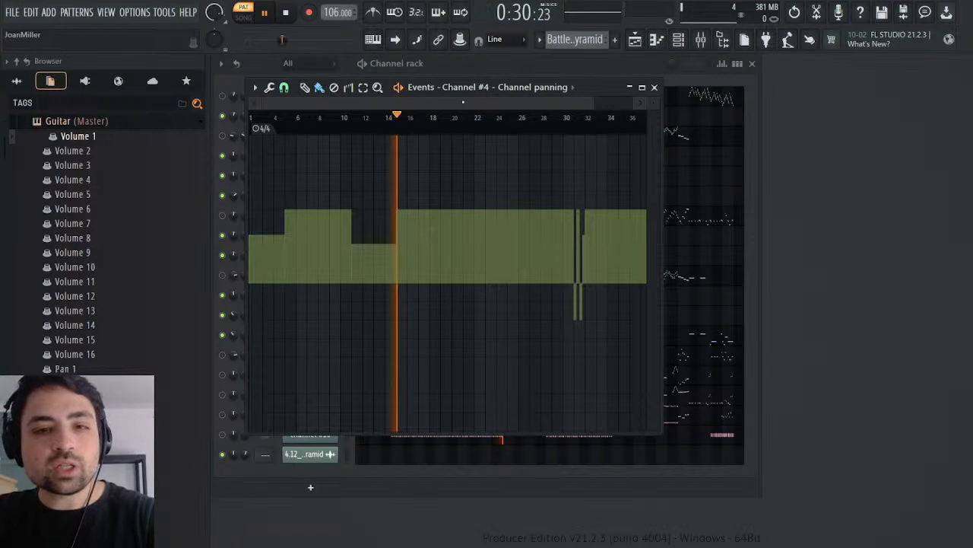
pyautogui.press('space')
pyautogui.moveTo(592, 87); pyautogui.dragTo(952, 113)
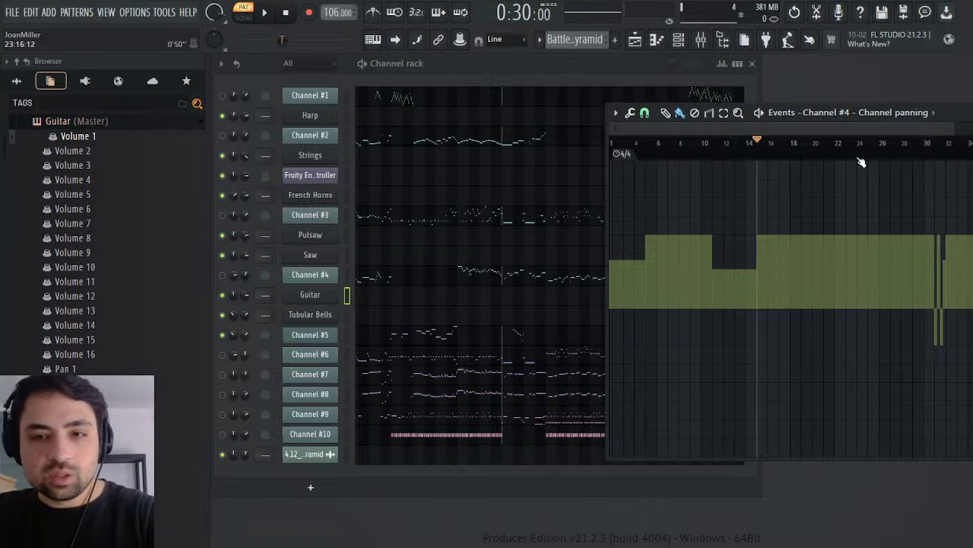
pyautogui.press('space')
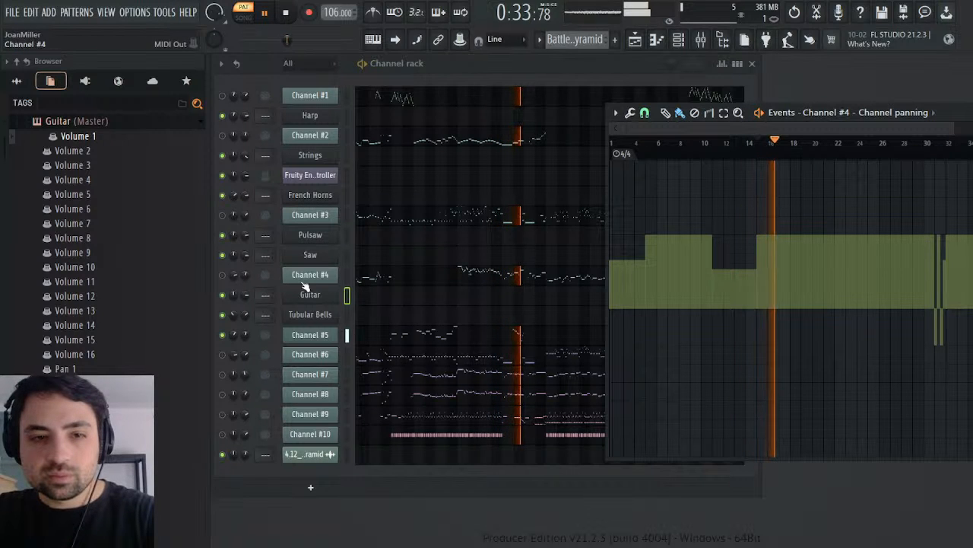
# Step: Open Channel #5's channel panning events in the Battle Pyramid pattern and copy them, checking the changes around bars 16 and 32
pyautogui.click(312, 334)
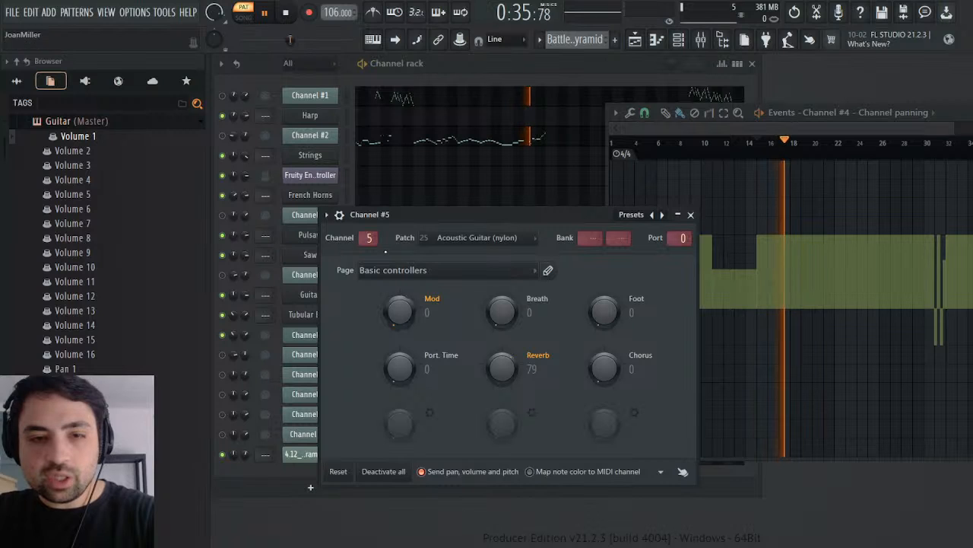
pyautogui.click(275, 347)
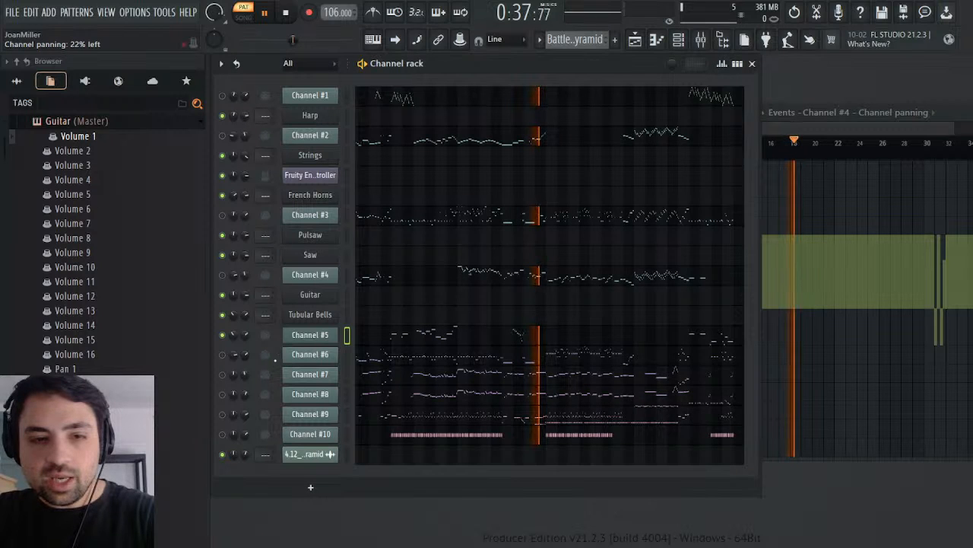
pyautogui.click(765, 300)
pyautogui.moveTo(795, 141); pyautogui.dragTo(770, 145)
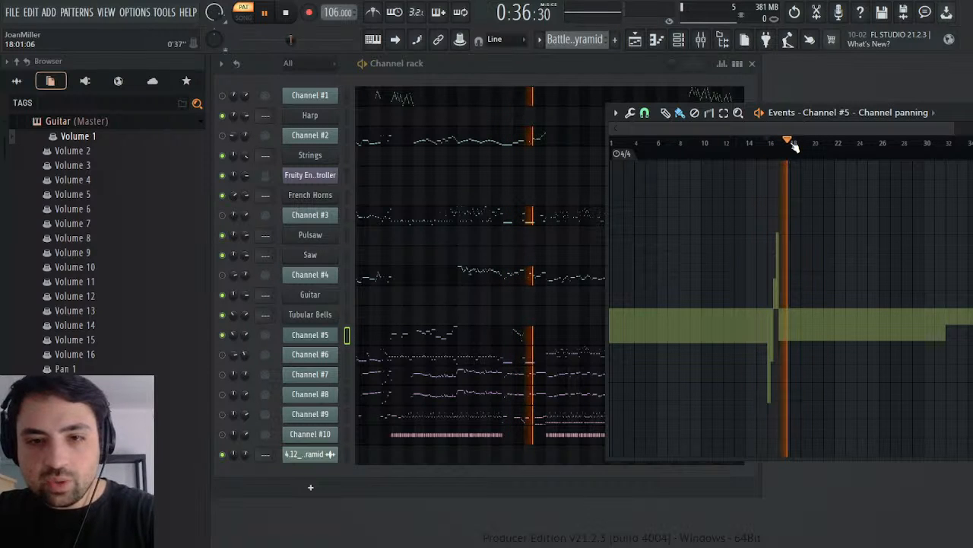
pyautogui.press('space')
pyautogui.click(945, 144)
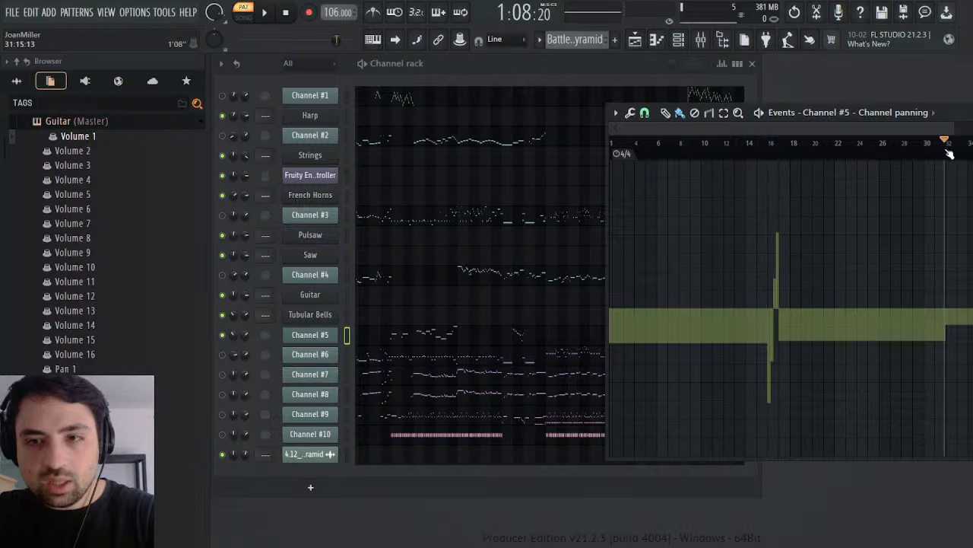
pyautogui.moveTo(947, 151); pyautogui.dragTo(901, 152)
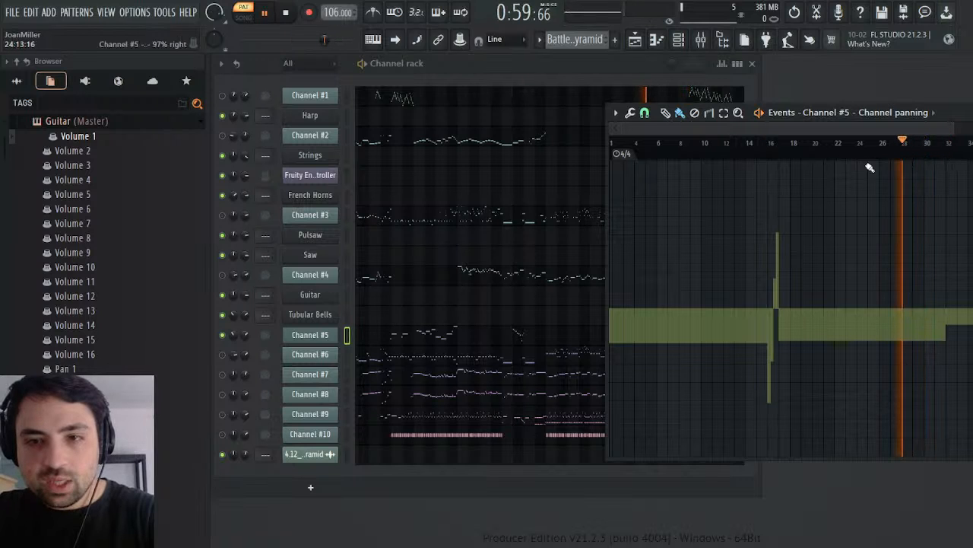
pyautogui.moveTo(770, 147); pyautogui.dragTo(937, 162)
pyautogui.keyDown('ctrl'); pyautogui.click(789, 141); pyautogui.keyUp('ctrl')
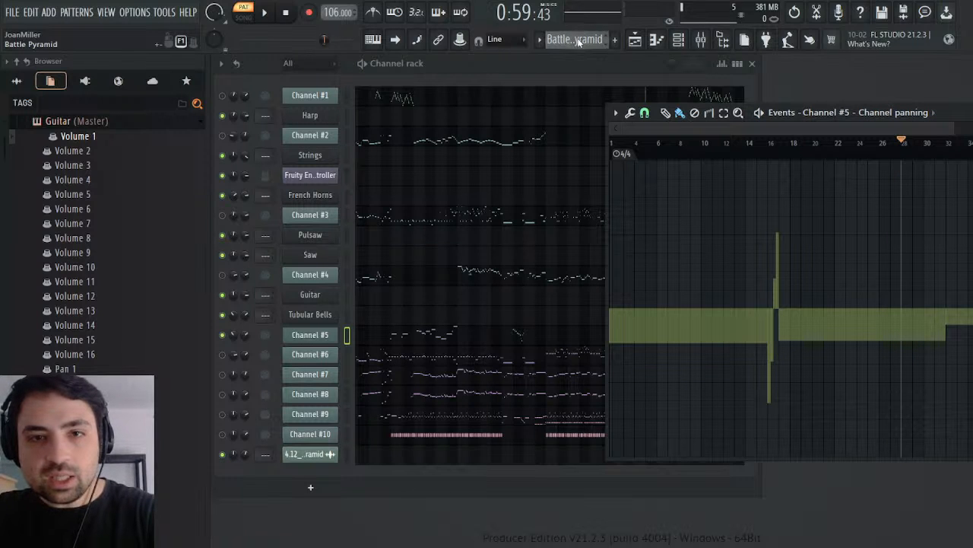
# Step: Paste Channel #5's panning events into the Guitar's Pan 2 parameter from bar 1 of the Melody pattern
pyautogui.press('KP_Add')
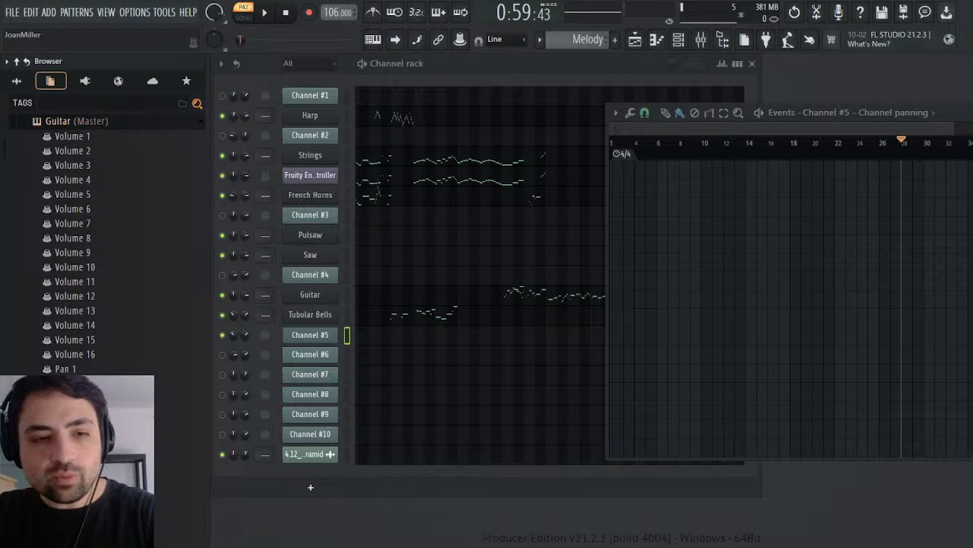
pyautogui.click(102, 365)
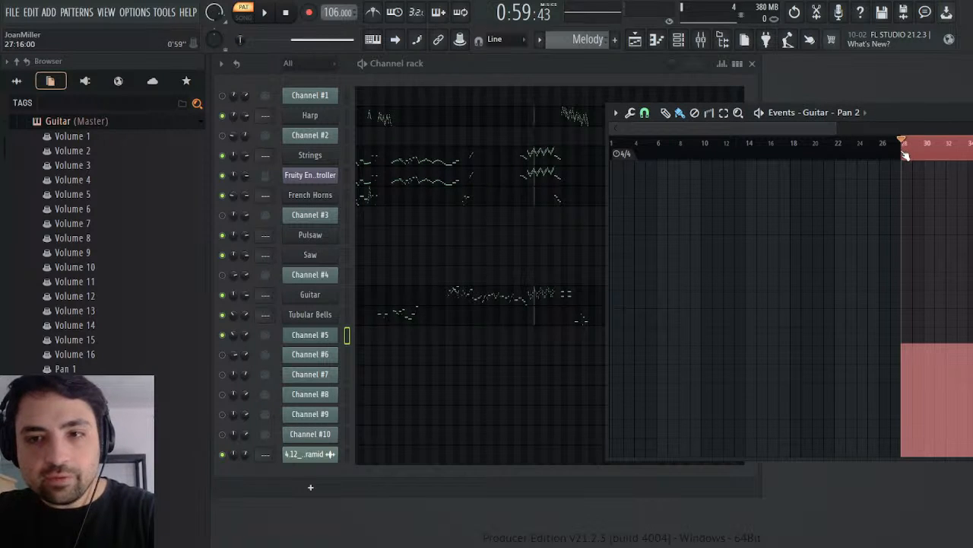
pyautogui.moveTo(905, 156); pyautogui.dragTo(428, 189)
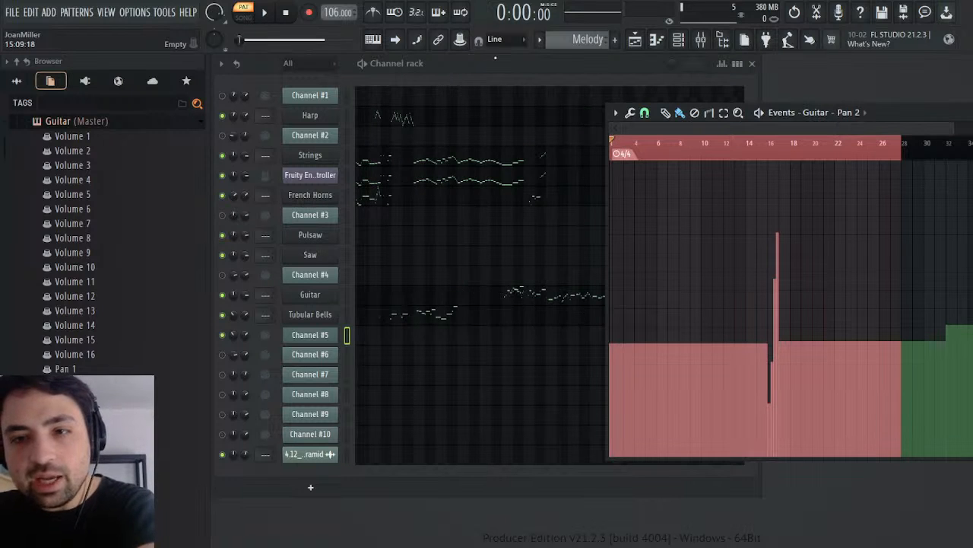
pyautogui.click(870, 154)
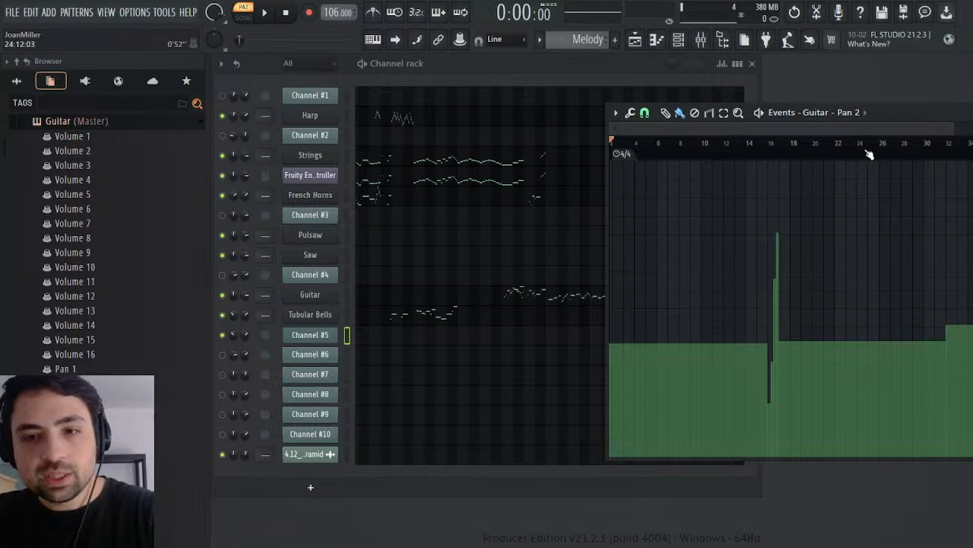
# Step: Play the Guitar's Pan 2 changes around bars 16 and 32 in the Melody pattern and close the events
pyautogui.press('space')
pyautogui.click(767, 146)
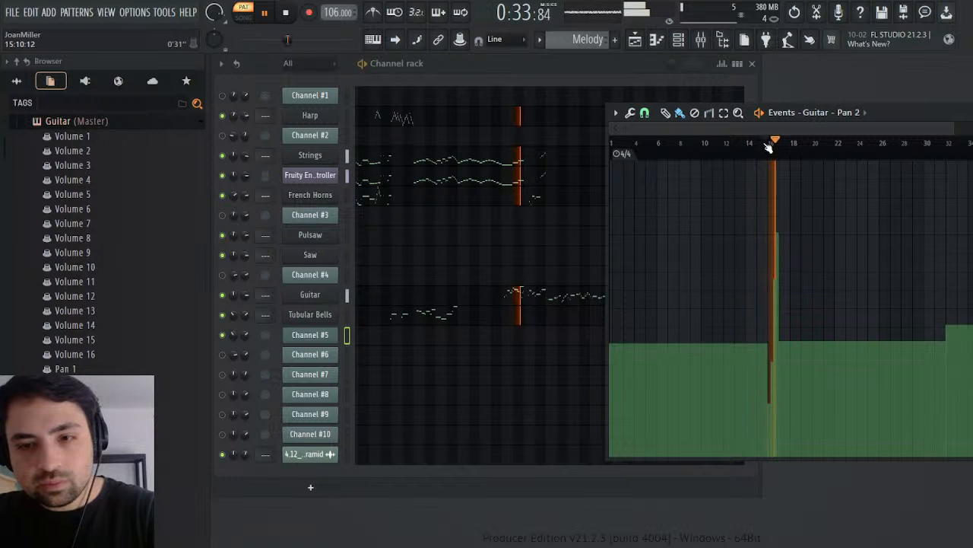
pyautogui.press('space')
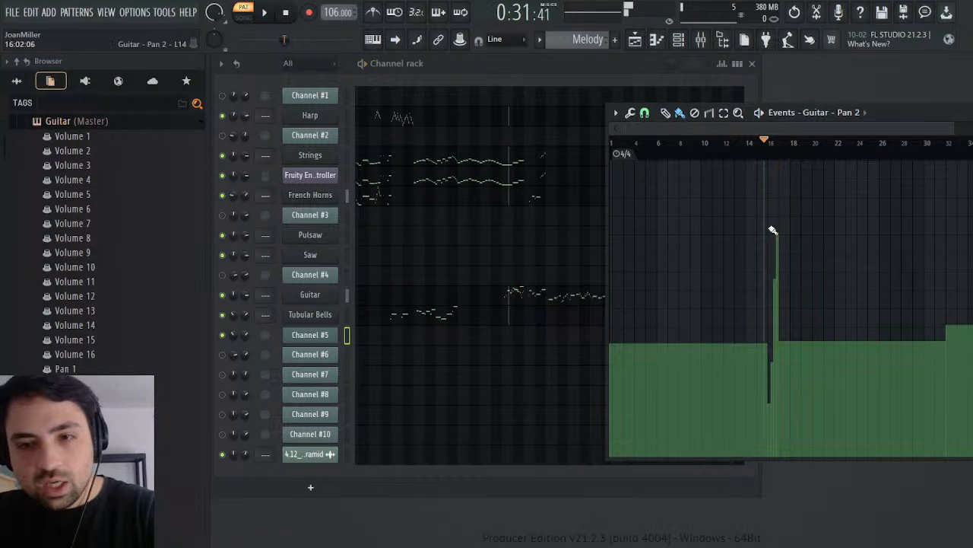
pyautogui.press('space')
pyautogui.click(945, 143)
pyautogui.click(923, 144)
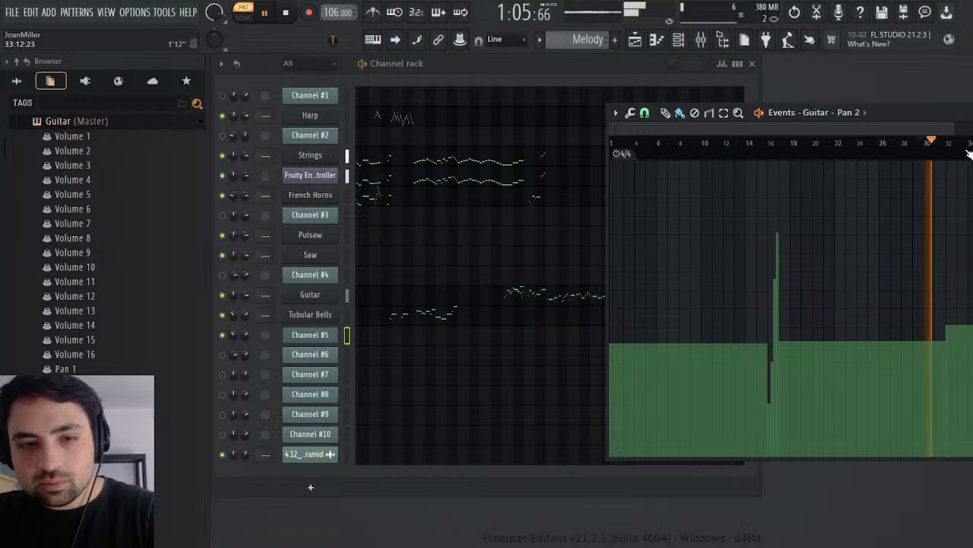
pyautogui.click(972, 113)
pyautogui.press('space')
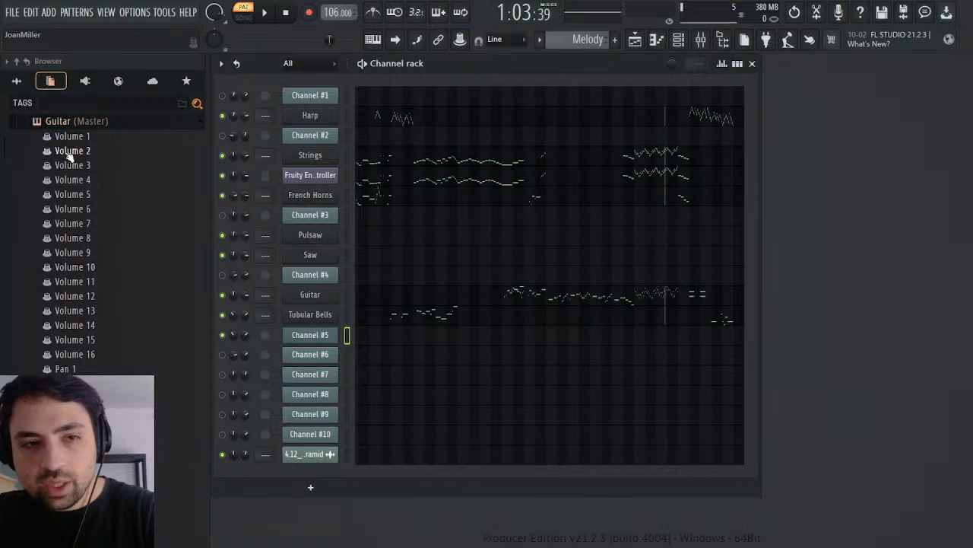
# Step: Open Channel #5's channel volume events in the Battle Pyramid pattern and copy the range from bar 16 to bar 34
pyautogui.scroll(1, 588, 34)
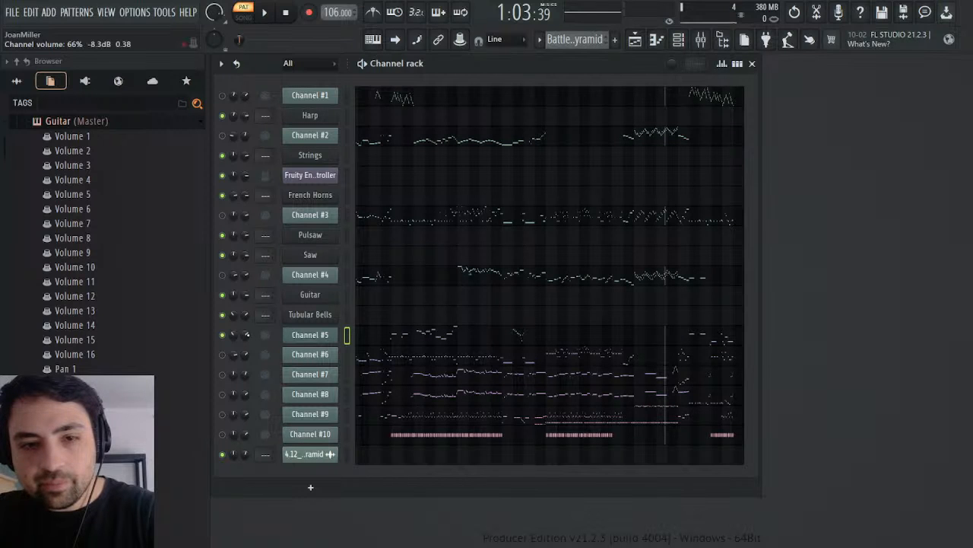
pyautogui.click(266, 359)
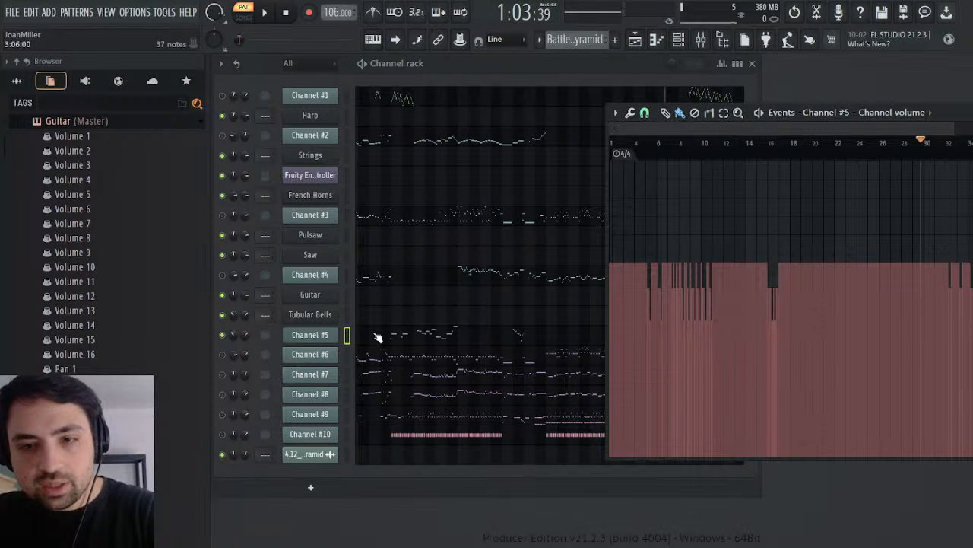
pyautogui.click(768, 143)
pyautogui.press('space')
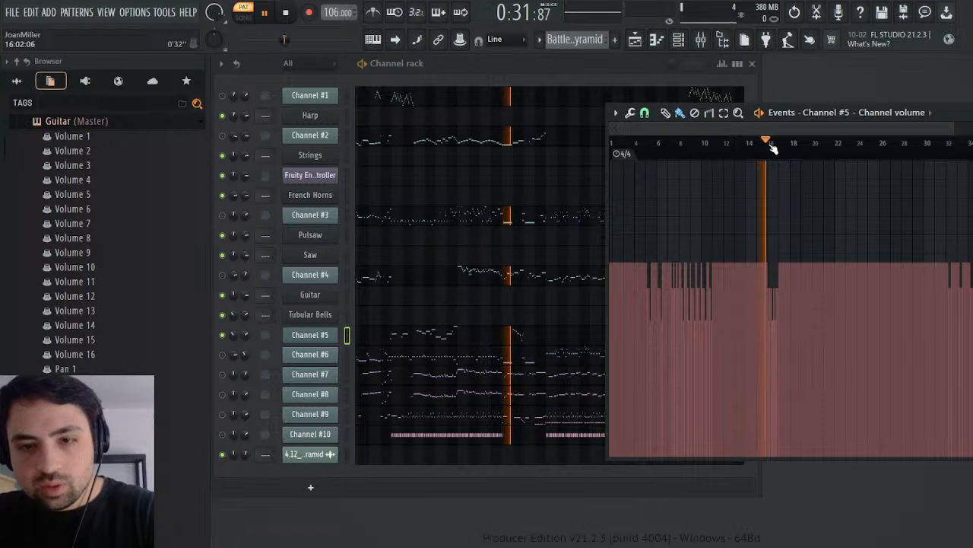
pyautogui.press('space')
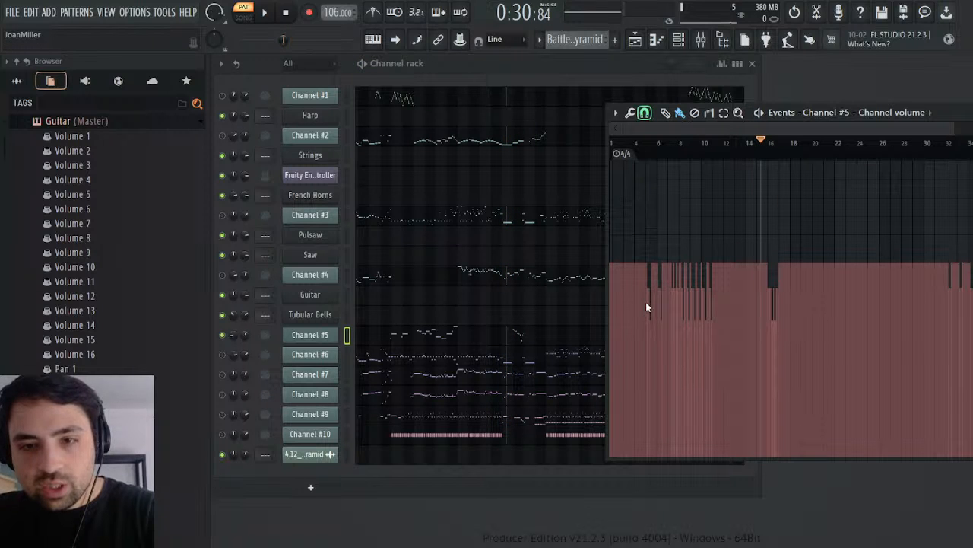
pyautogui.moveTo(771, 158); pyautogui.dragTo(873, 156)
pyautogui.press('space')
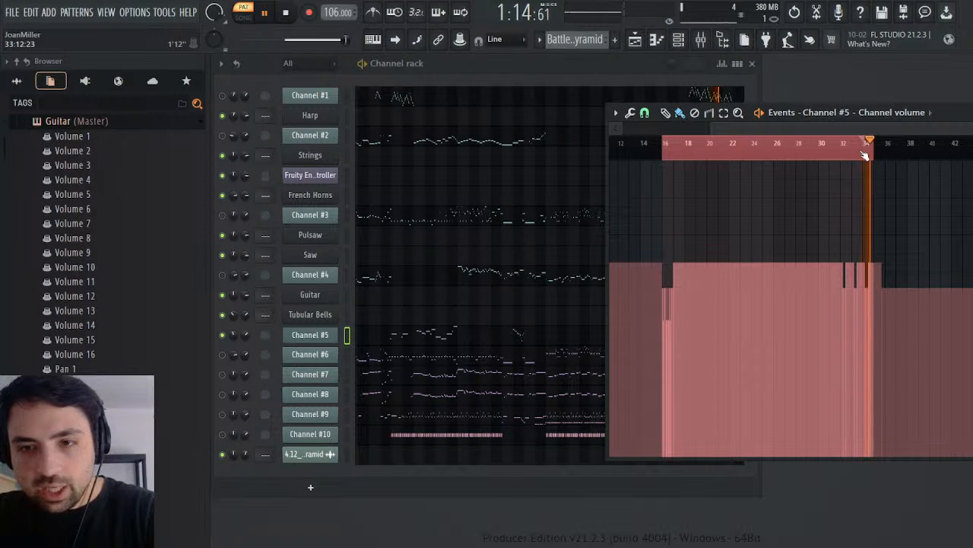
pyautogui.moveTo(862, 158); pyautogui.dragTo(664, 177)
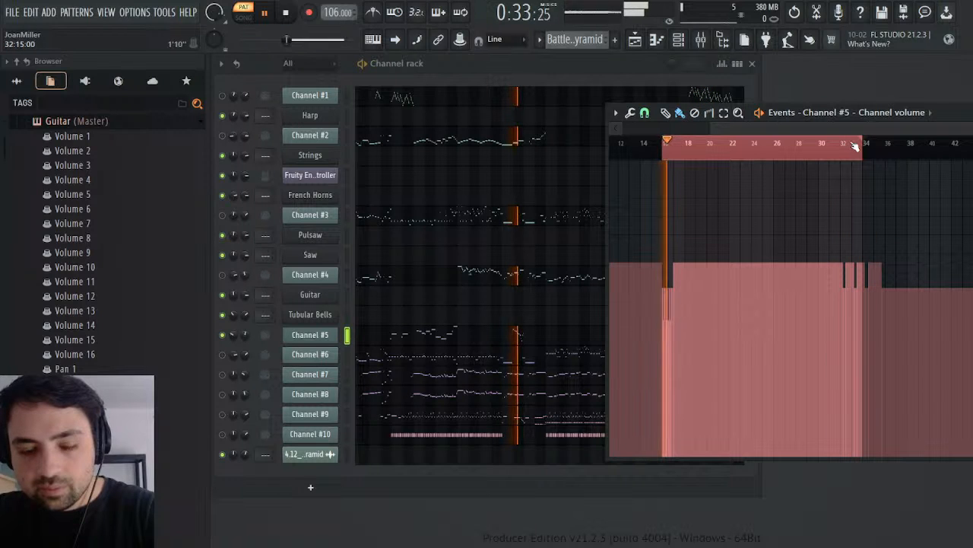
pyautogui.press('space')
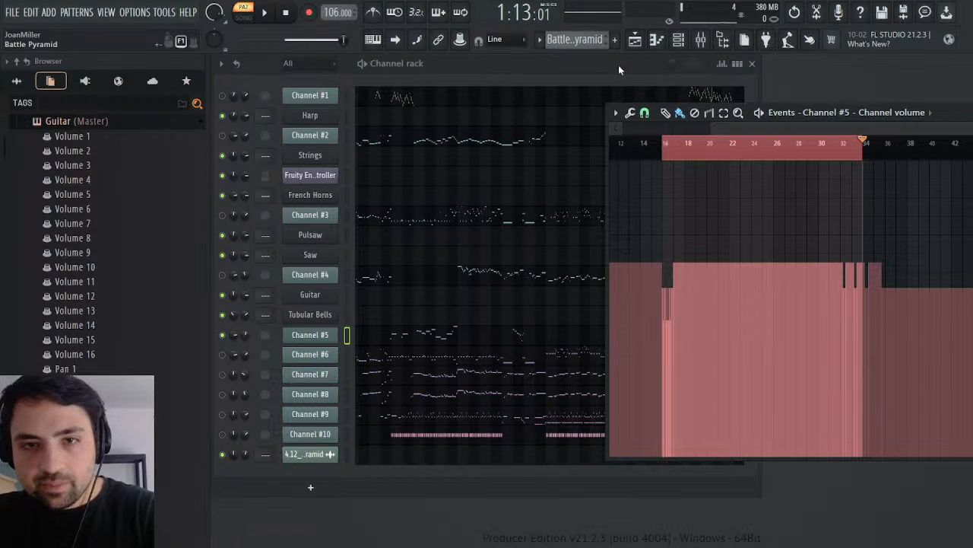
# Step: Paste Channel #5's volume events into the Guitar's Volume 2 parameter in the Melody pattern and play them from around bar 16
pyautogui.press('KP_Add')
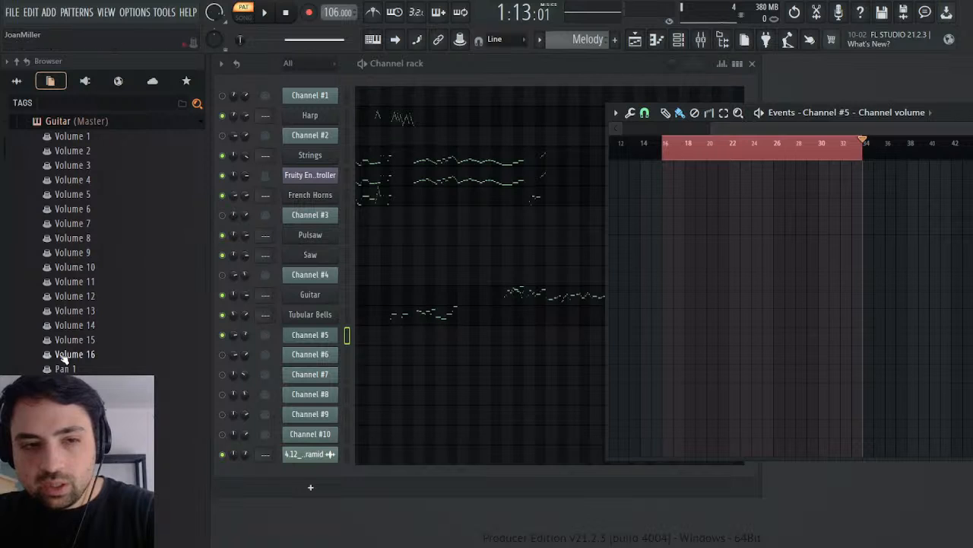
pyautogui.click(82, 152)
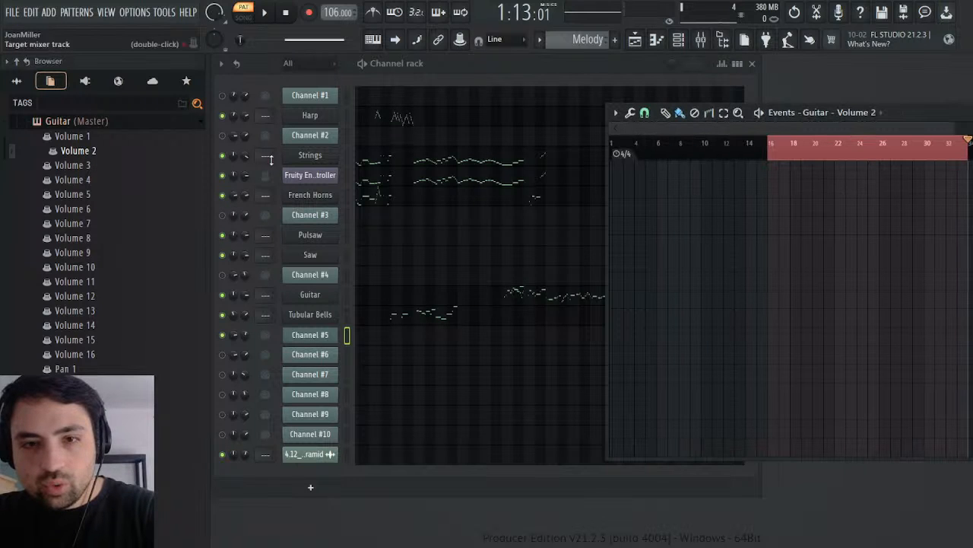
pyautogui.click(818, 159)
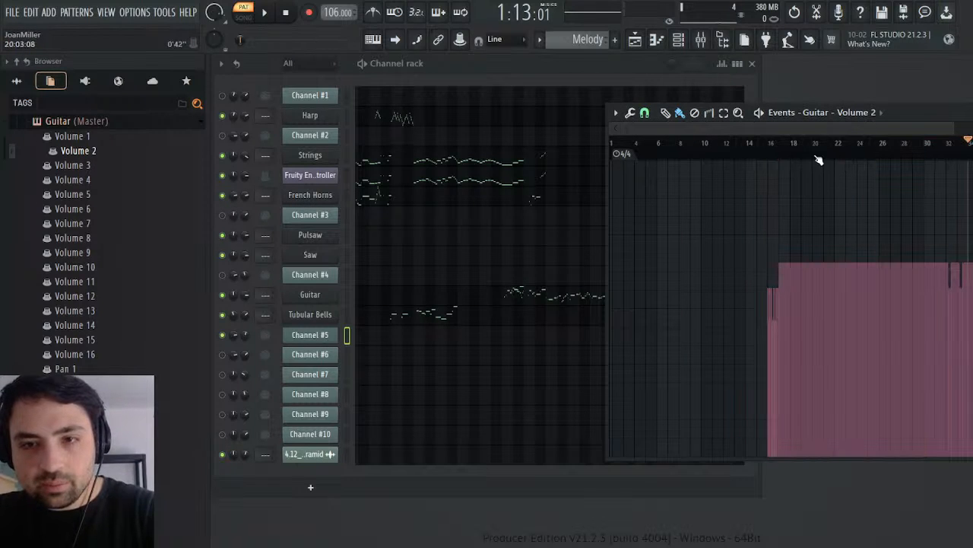
pyautogui.click(769, 152)
pyautogui.press('space')
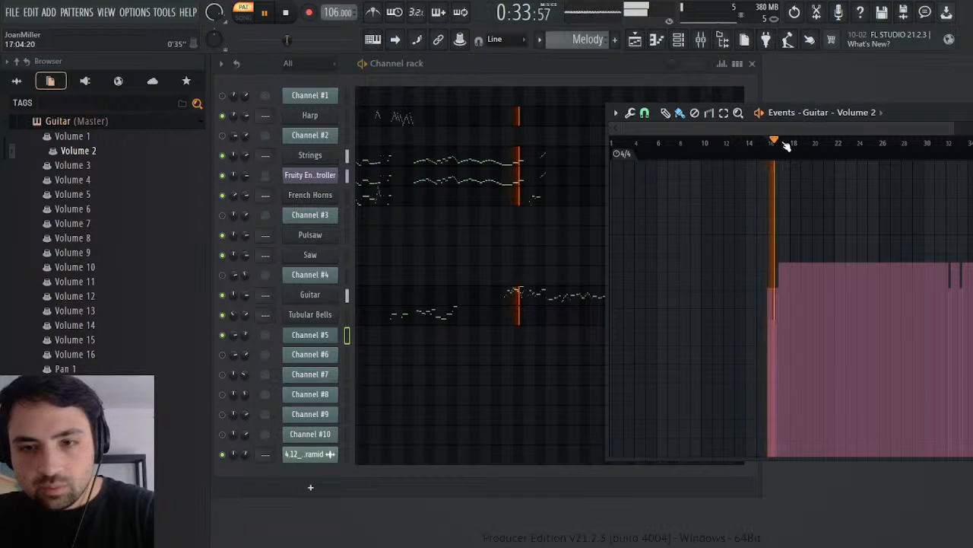
pyautogui.press('space')
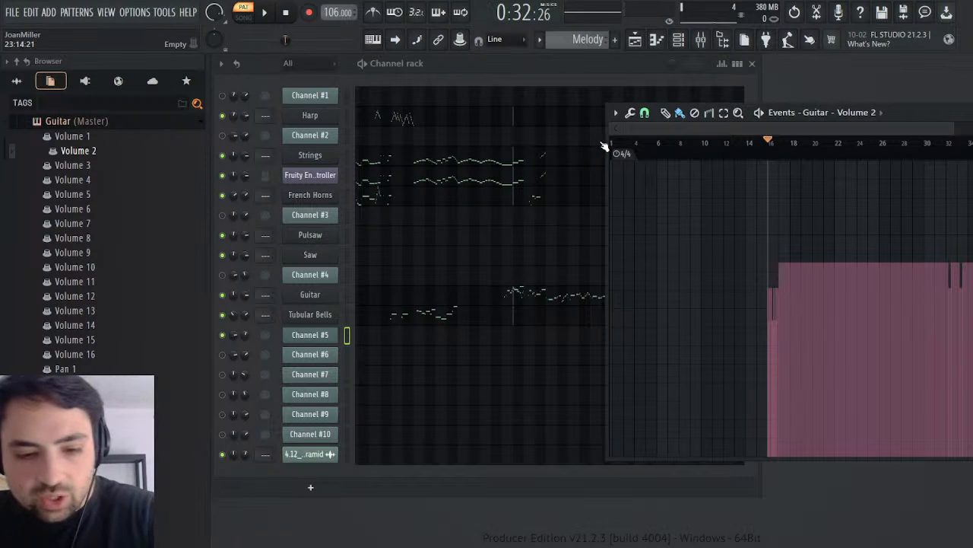
# Step: Raise all of the Guitar's Volume 2 events by 10% with Scale Levels and play the result
pyautogui.hotkey('alt', 'x')
pyautogui.moveTo(554, 272)
pyautogui.mouseDown()
pyautogui.moveTo(554, 258)
pyautogui.moveTo(554, 267)
pyautogui.mouseUp()
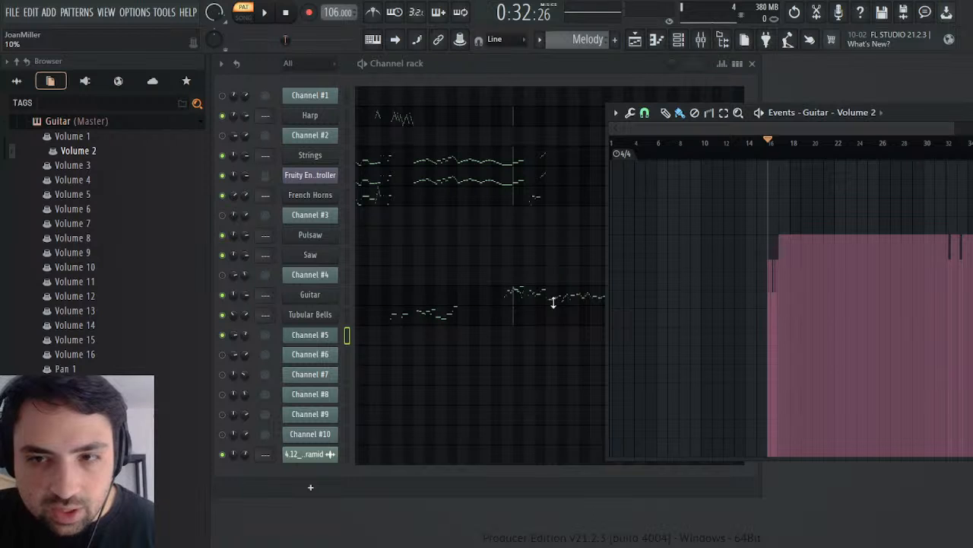
pyautogui.press('space')
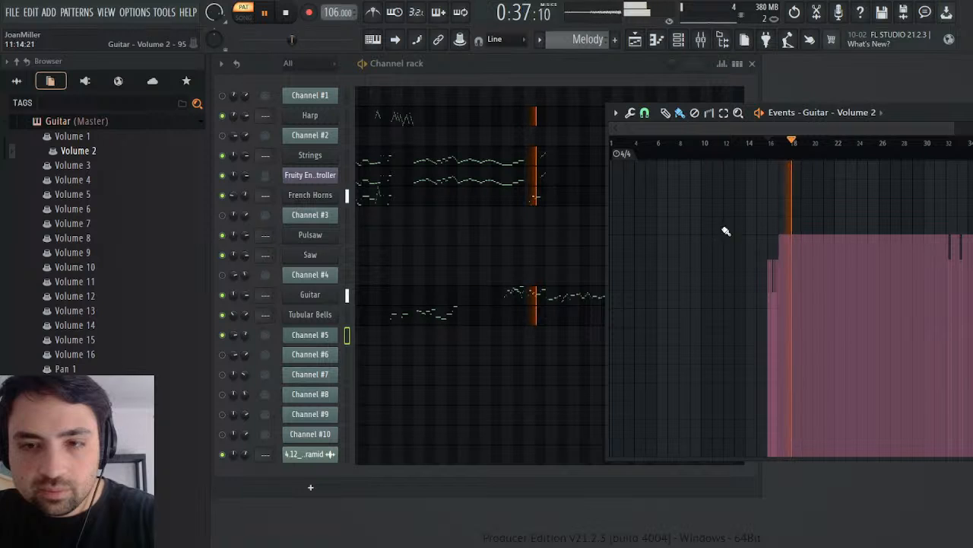
# Step: Replay the Guitar's Volume 1 events from bar 15 in the Melody pattern and return to the Battle Pyramid pattern
pyautogui.click(84, 137)
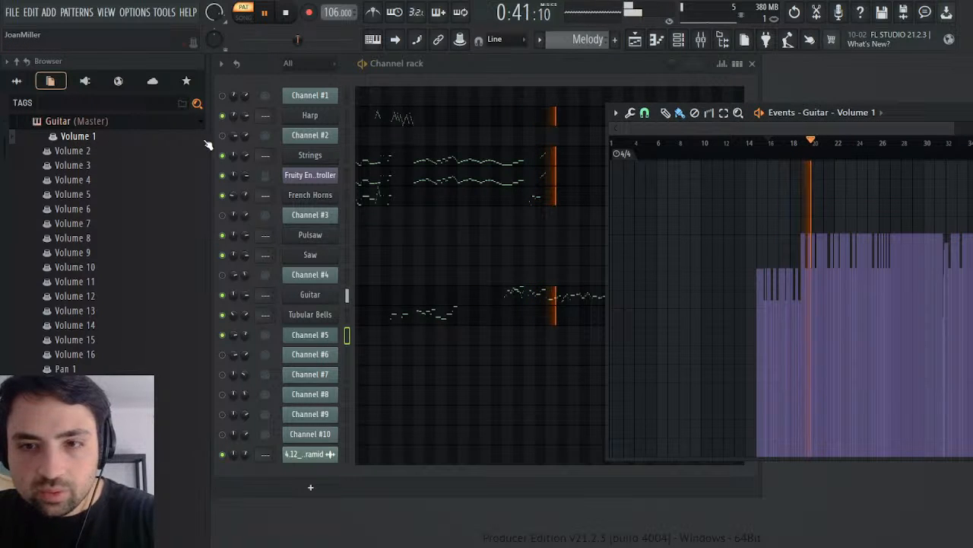
pyautogui.click(757, 143)
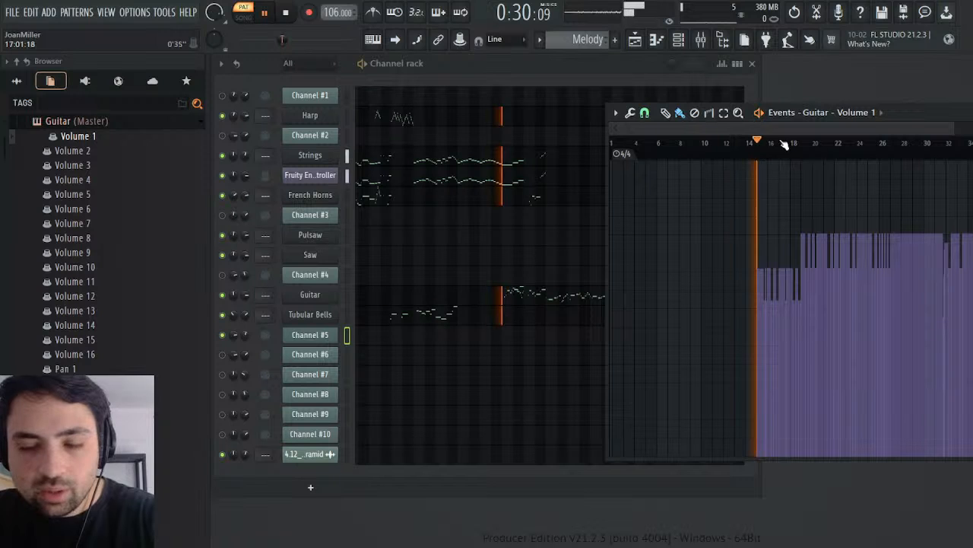
pyautogui.press('space')
pyautogui.click(972, 113)
pyautogui.scroll(1, 564, 38)
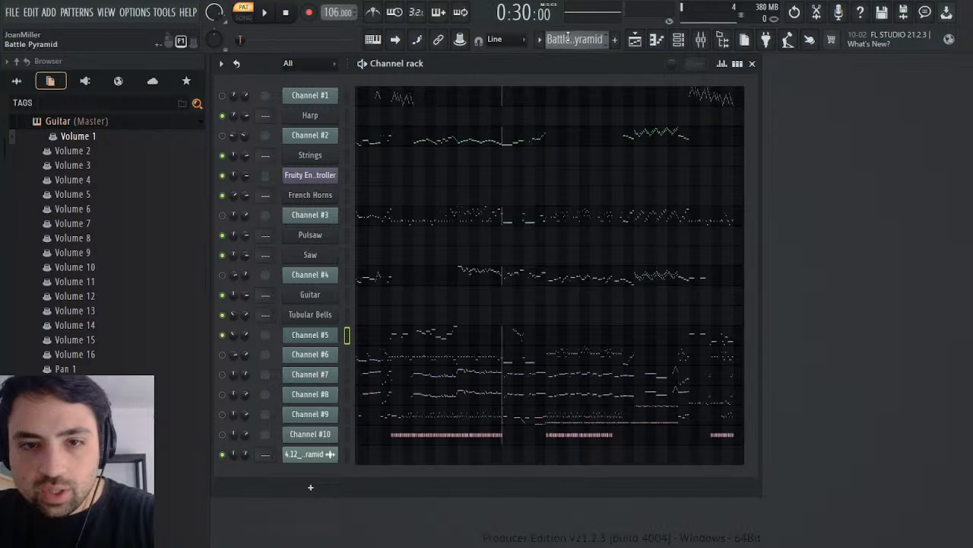
# Step: Open Channel #5's Mod events in the Battle Pyramid pattern and play them from bar 16
pyautogui.click(326, 335)
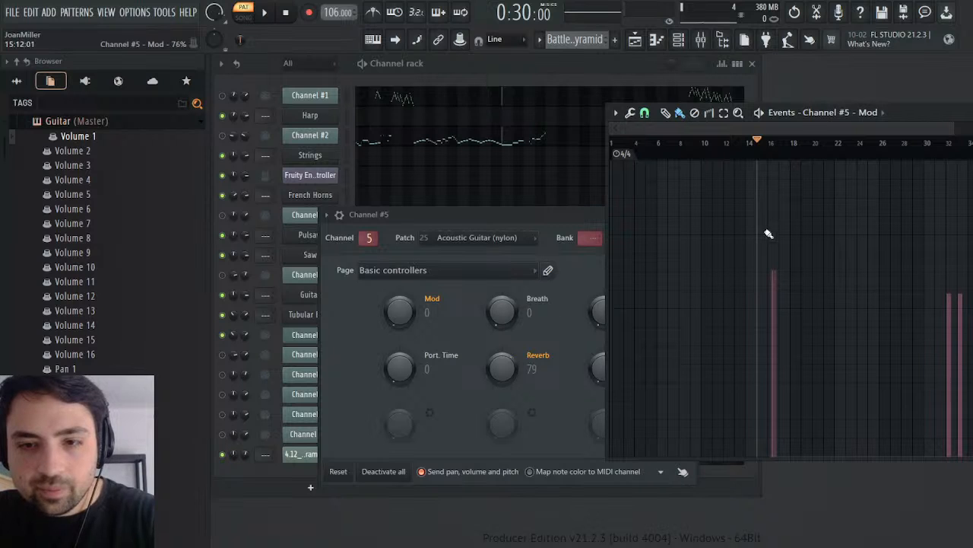
pyautogui.click(772, 146)
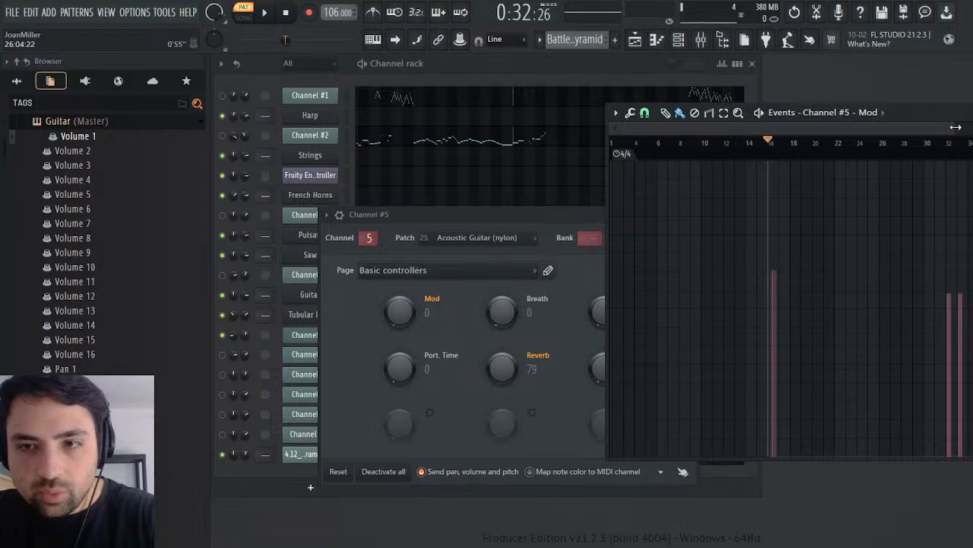
pyautogui.moveTo(956, 127); pyautogui.dragTo(763, 128)
pyautogui.press('space')
pyautogui.press('space')
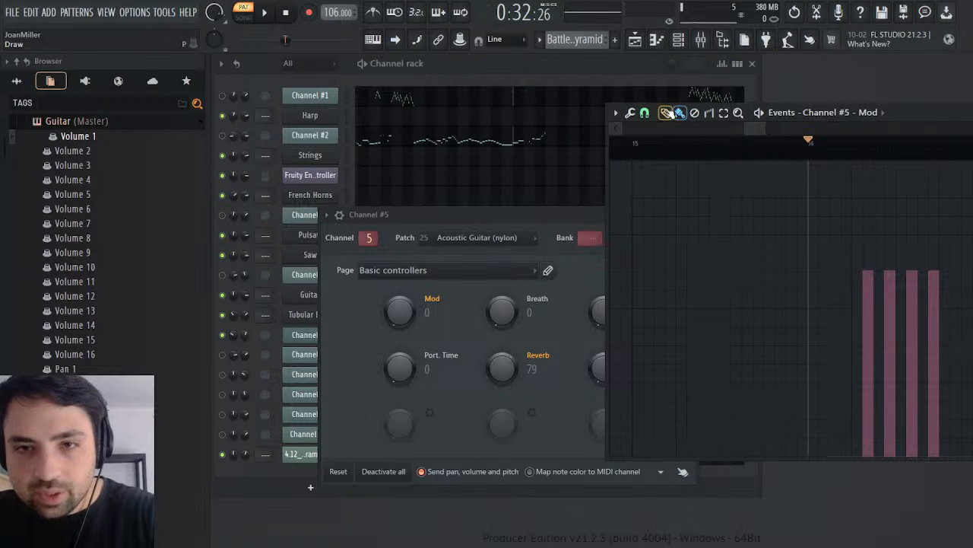
# Step: Draw one more Mod event for Channel #5 just after bar 16, at the same height as the neighbouring events
pyautogui.click(665, 112)
pyautogui.click(823, 274)
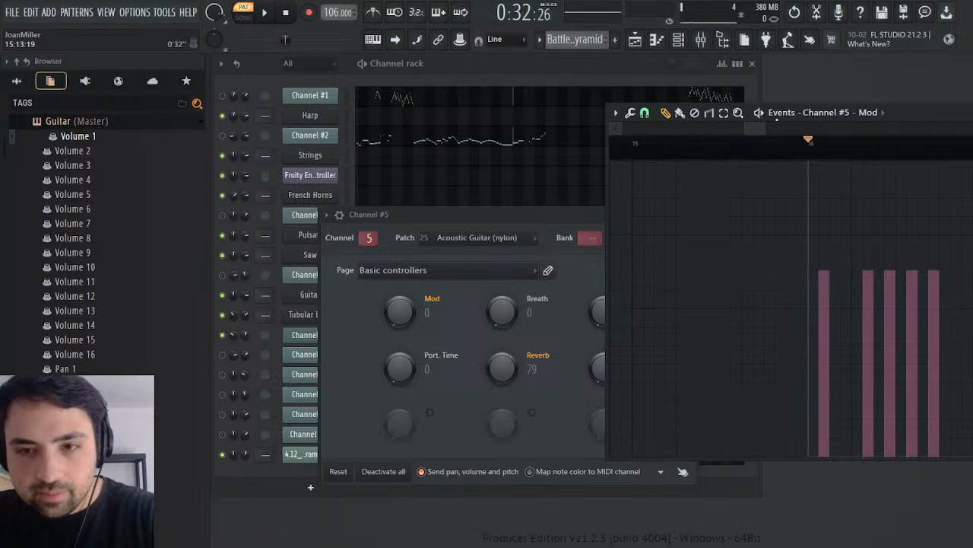
pyautogui.moveTo(765, 128); pyautogui.dragTo(952, 129)
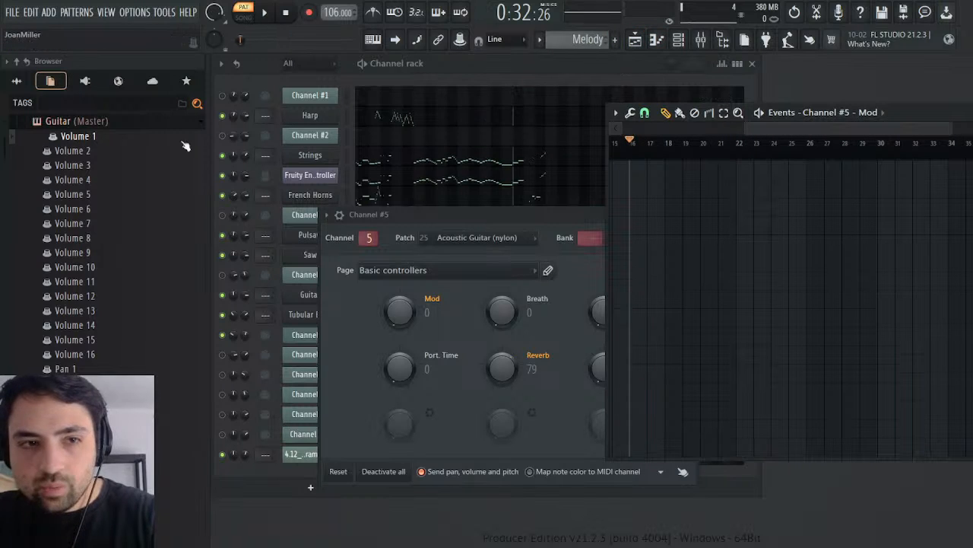
# Step: Open the Guitar's MIDI CC #1 (Modulation wheel) events around bar 16 in the Melody pattern and close Channel #5's settings
pyautogui.moveTo(4, 147); pyautogui.dragTo(3, 399)
pyautogui.scroll(-5, 145, 301)
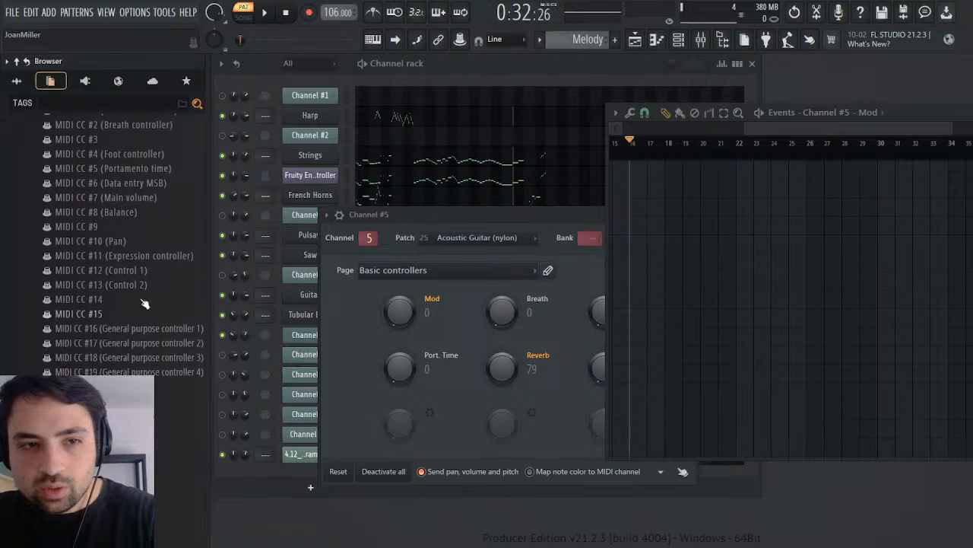
pyautogui.scroll(4, 144, 262)
pyautogui.click(183, 280)
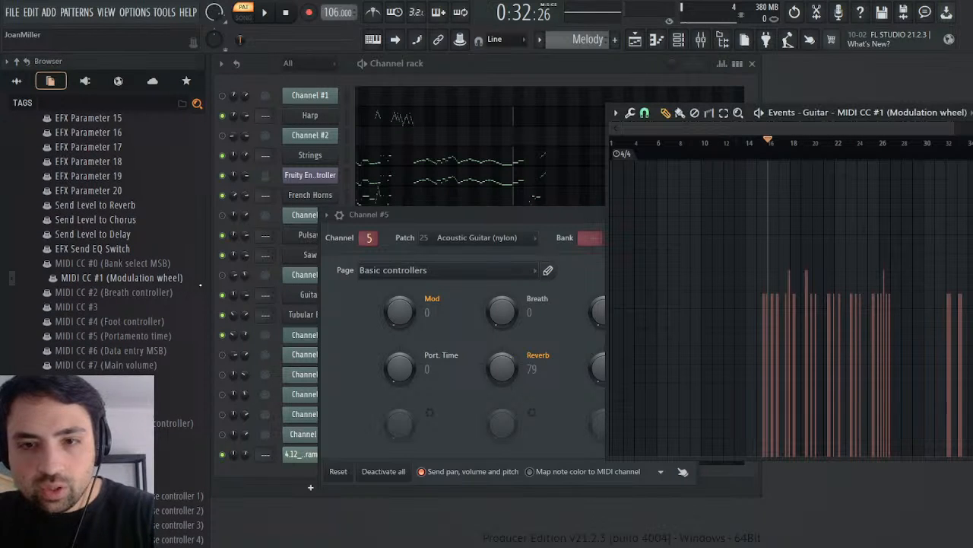
pyautogui.moveTo(539, 215); pyautogui.dragTo(445, 264)
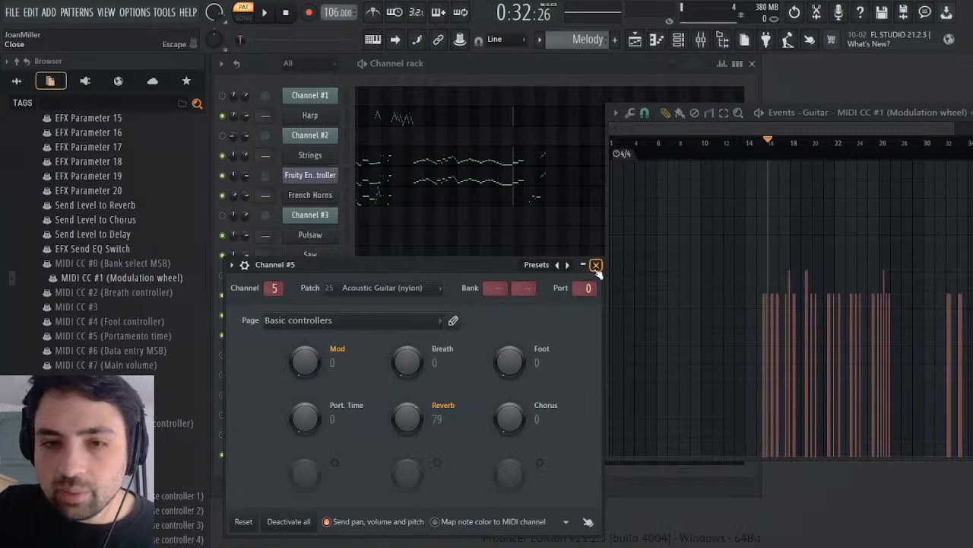
pyautogui.click(595, 264)
pyautogui.moveTo(625, 129); pyautogui.dragTo(742, 129)
pyautogui.moveTo(954, 128); pyautogui.dragTo(786, 151)
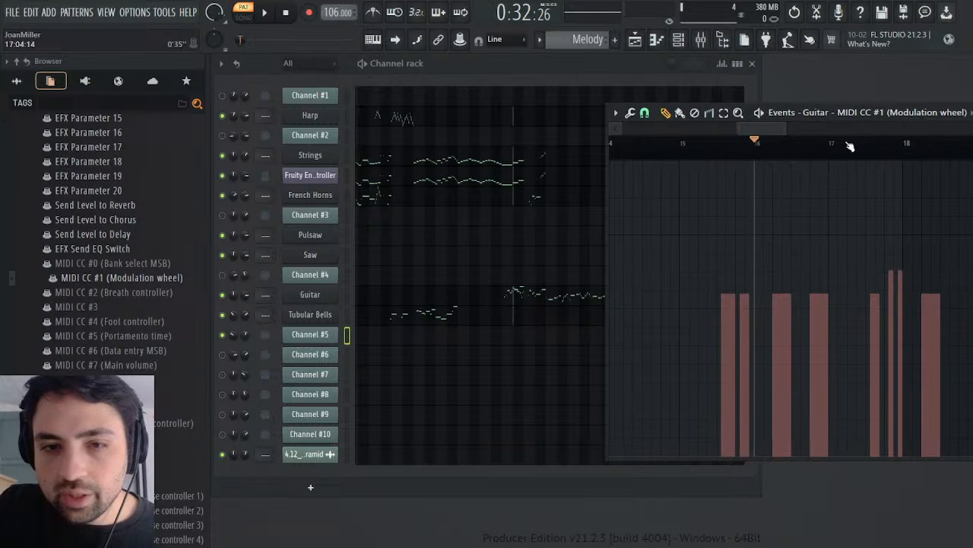
# Step: Set the Guitar's Part 2 vibrato rate and depth to 25 in Sound Canvas and play the result from bar 16
pyautogui.click(331, 301)
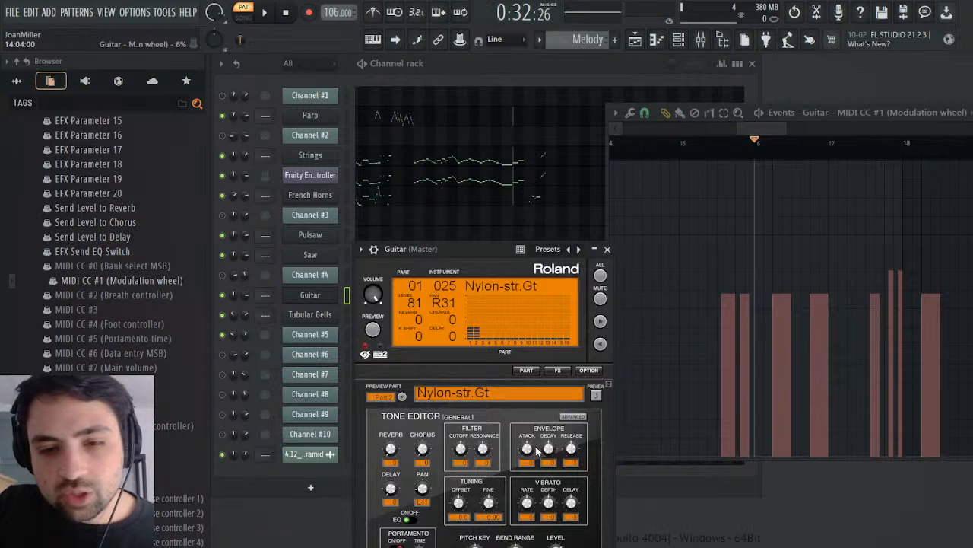
pyautogui.moveTo(475, 250); pyautogui.dragTo(515, 136)
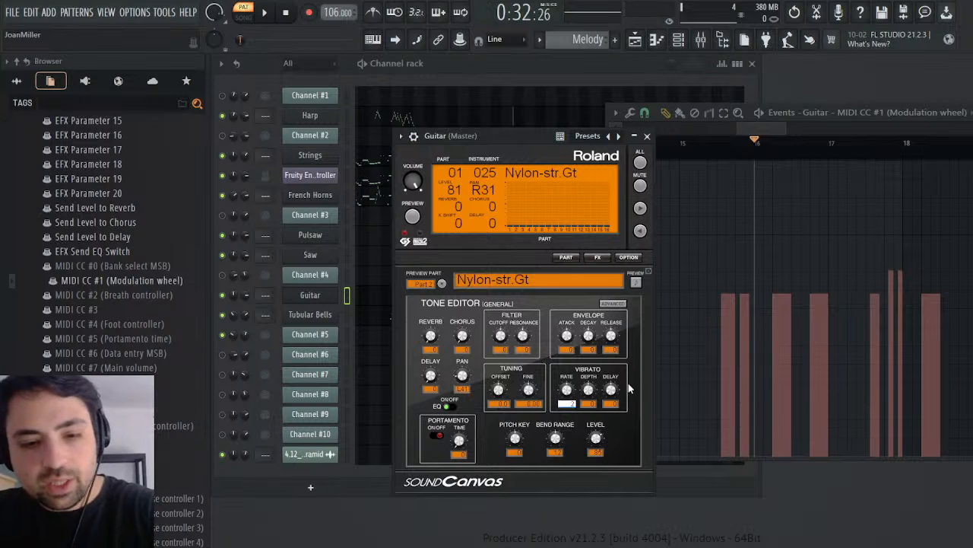
pyautogui.press('Return')
pyautogui.moveTo(588, 392); pyautogui.dragTo(588, 387)
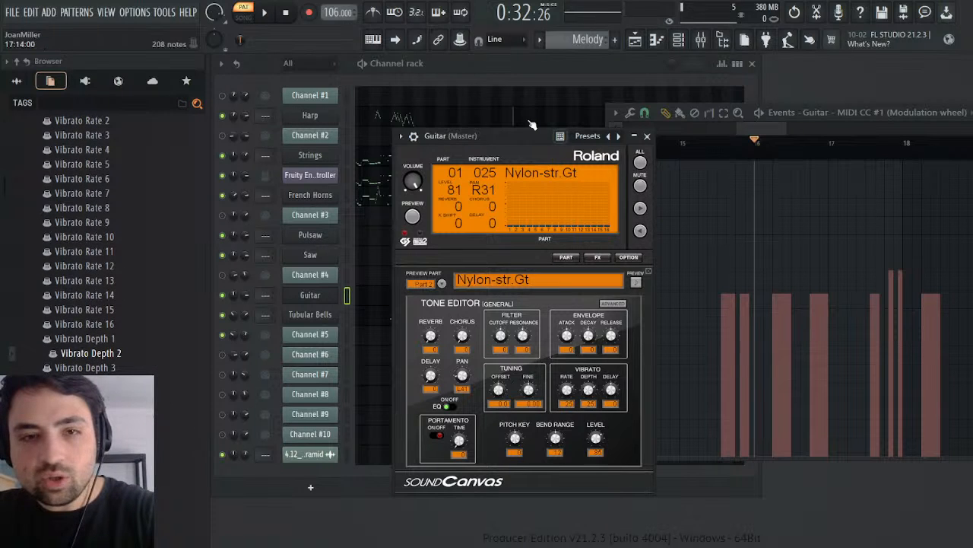
pyautogui.press('space')
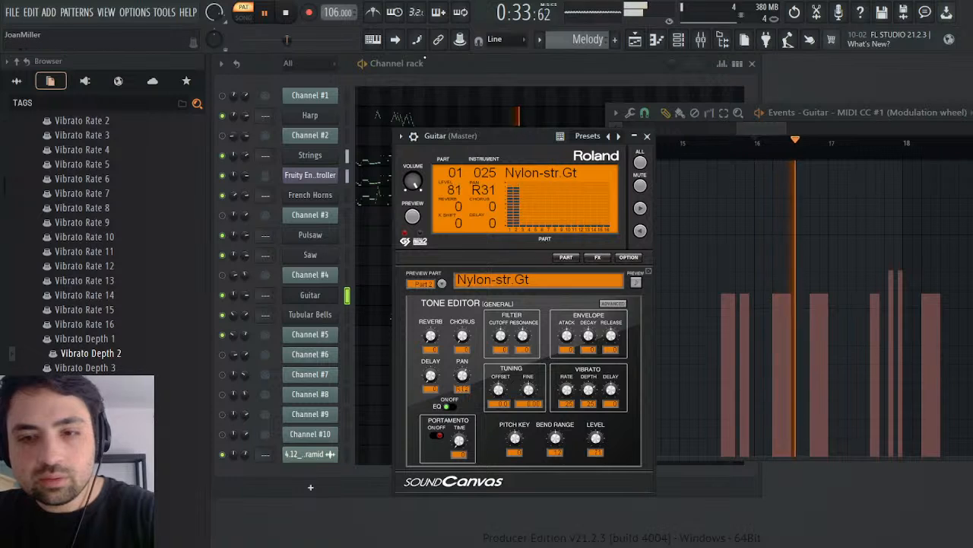
pyautogui.click(647, 136)
pyautogui.press('space')
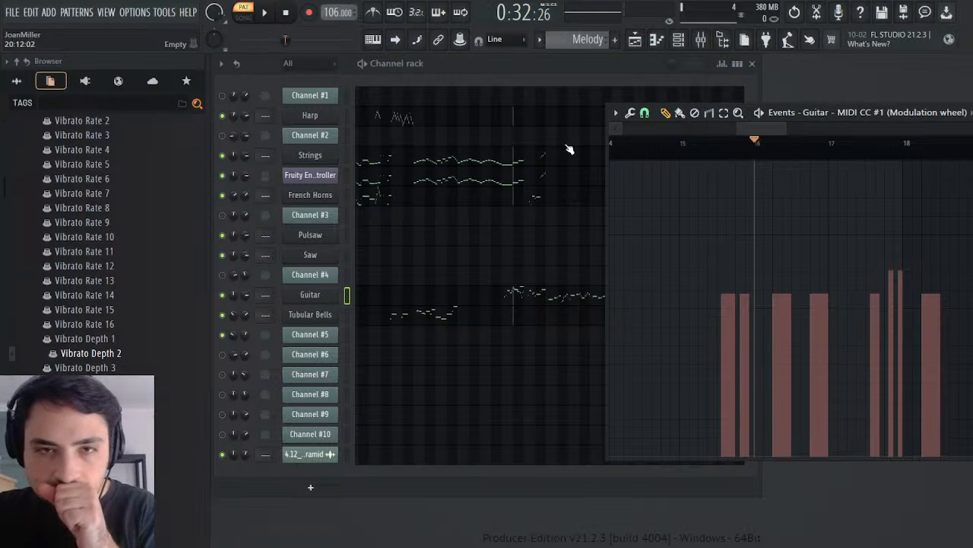
# Step: Play the Battle Pyramid pattern from bar 16 for comparison and close the Guitar's modulation events
pyautogui.scroll(-1, 597, 45)
pyautogui.press('space')
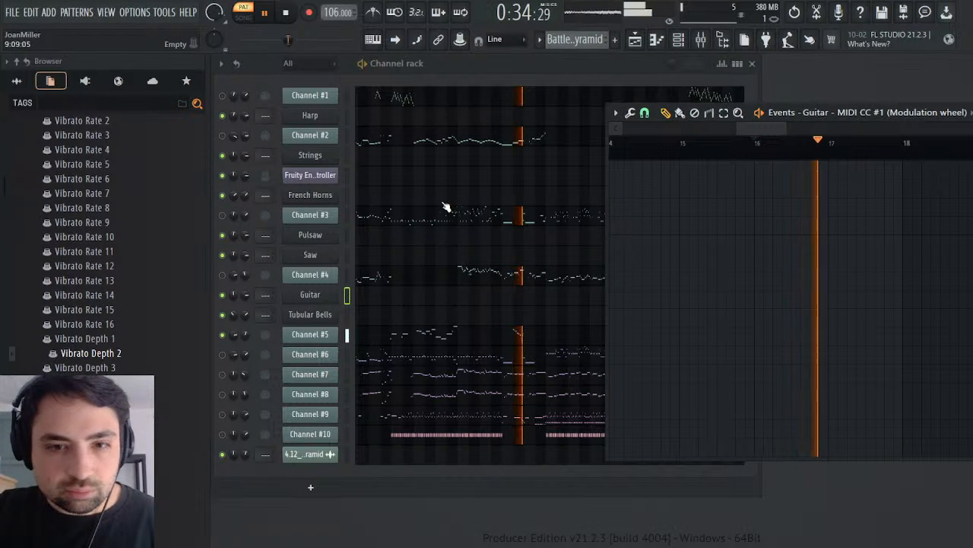
pyautogui.click(286, 13)
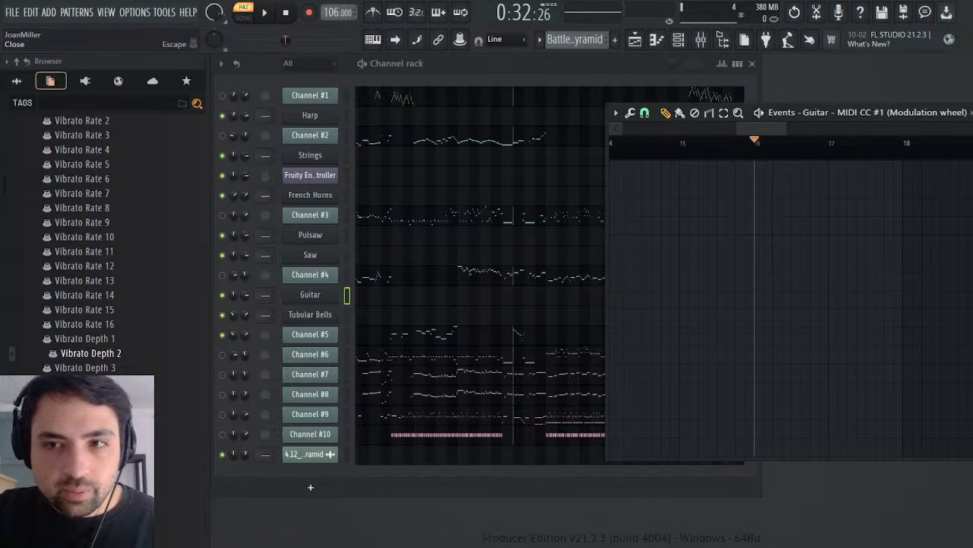
pyautogui.press('Escape')
# Step: Mute Channel #5, leave Channel #6 enabled, and play the Battle Pyramid pattern from the start
pyautogui.press('space')
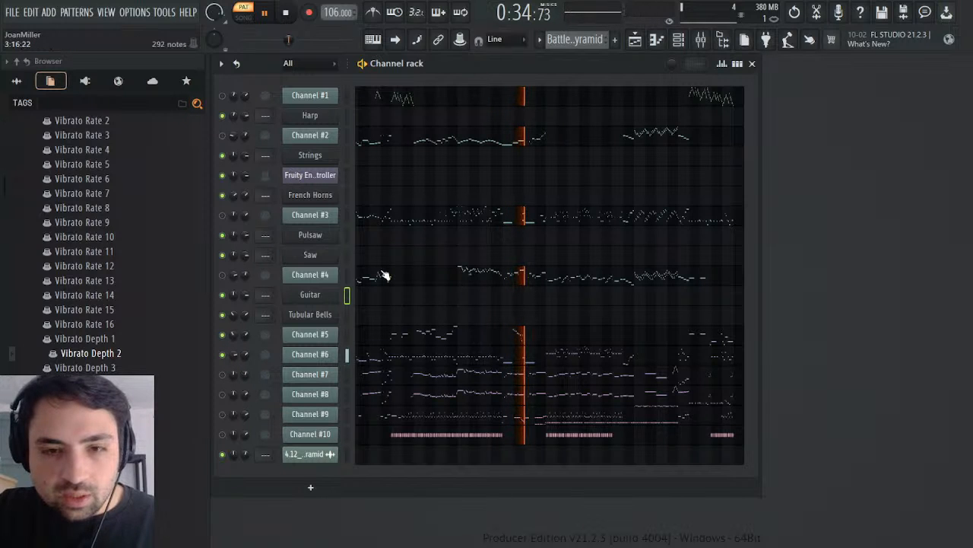
pyautogui.click(222, 334)
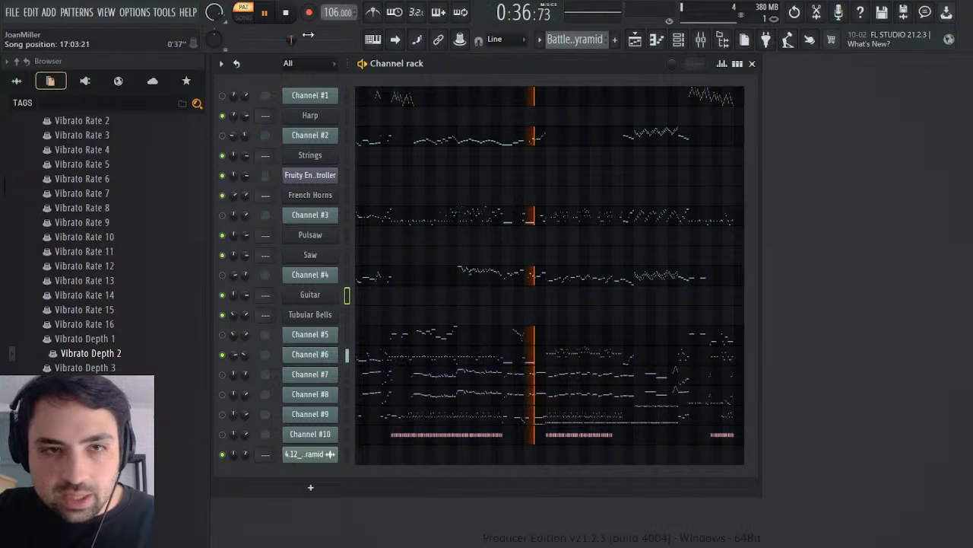
pyautogui.click(287, 12)
pyautogui.click(286, 12)
pyautogui.click(270, 11)
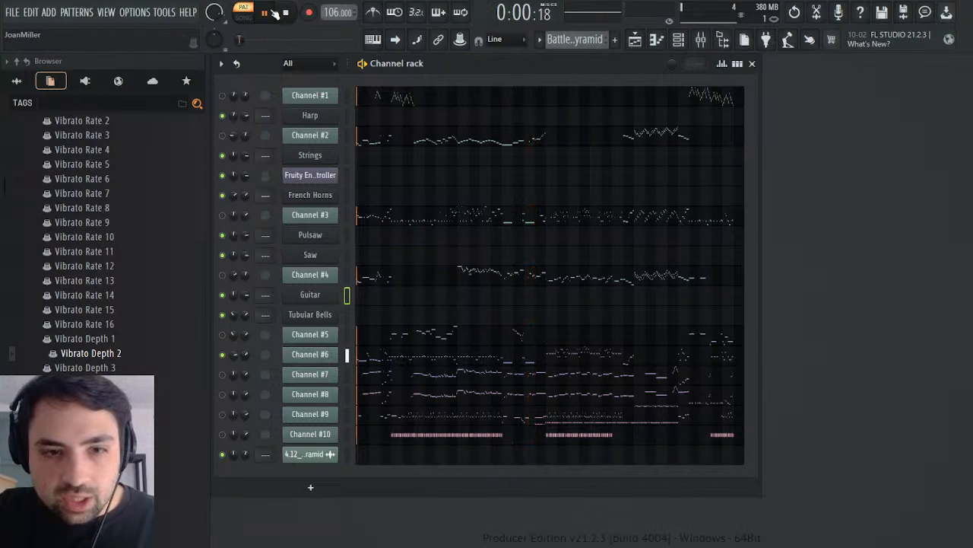
# Step: View Channel #6's notes in the piano roll during playback, then close it and stop the pattern
pyautogui.click(389, 362)
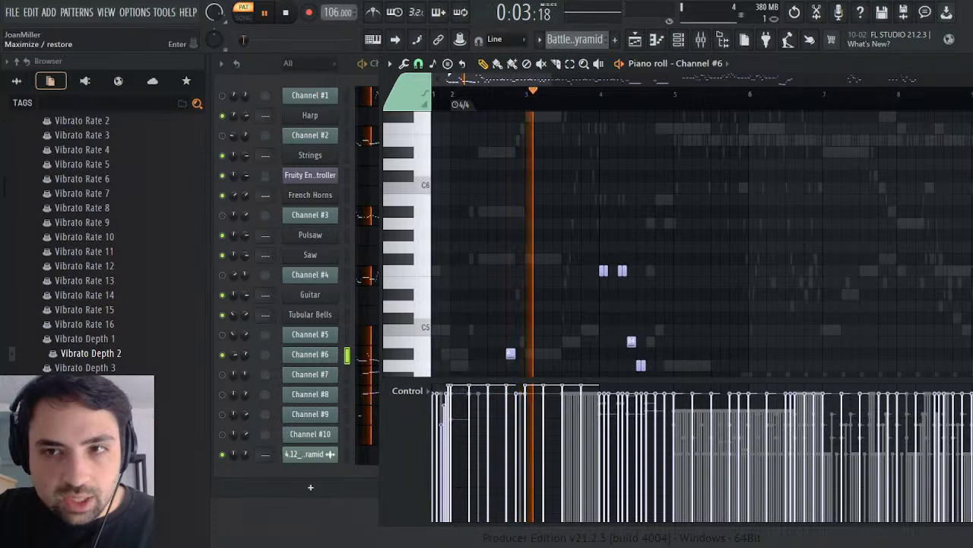
pyautogui.click(964, 64)
pyautogui.press('space')
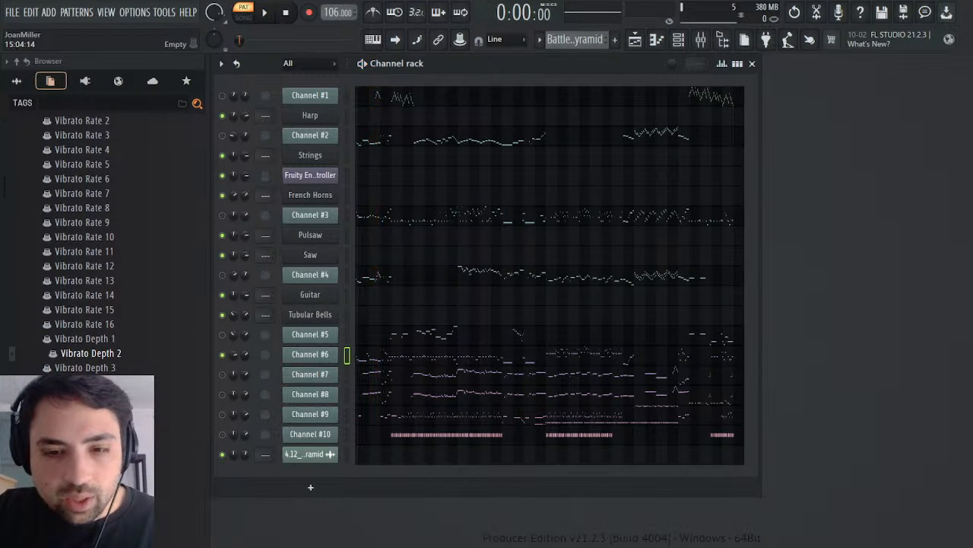